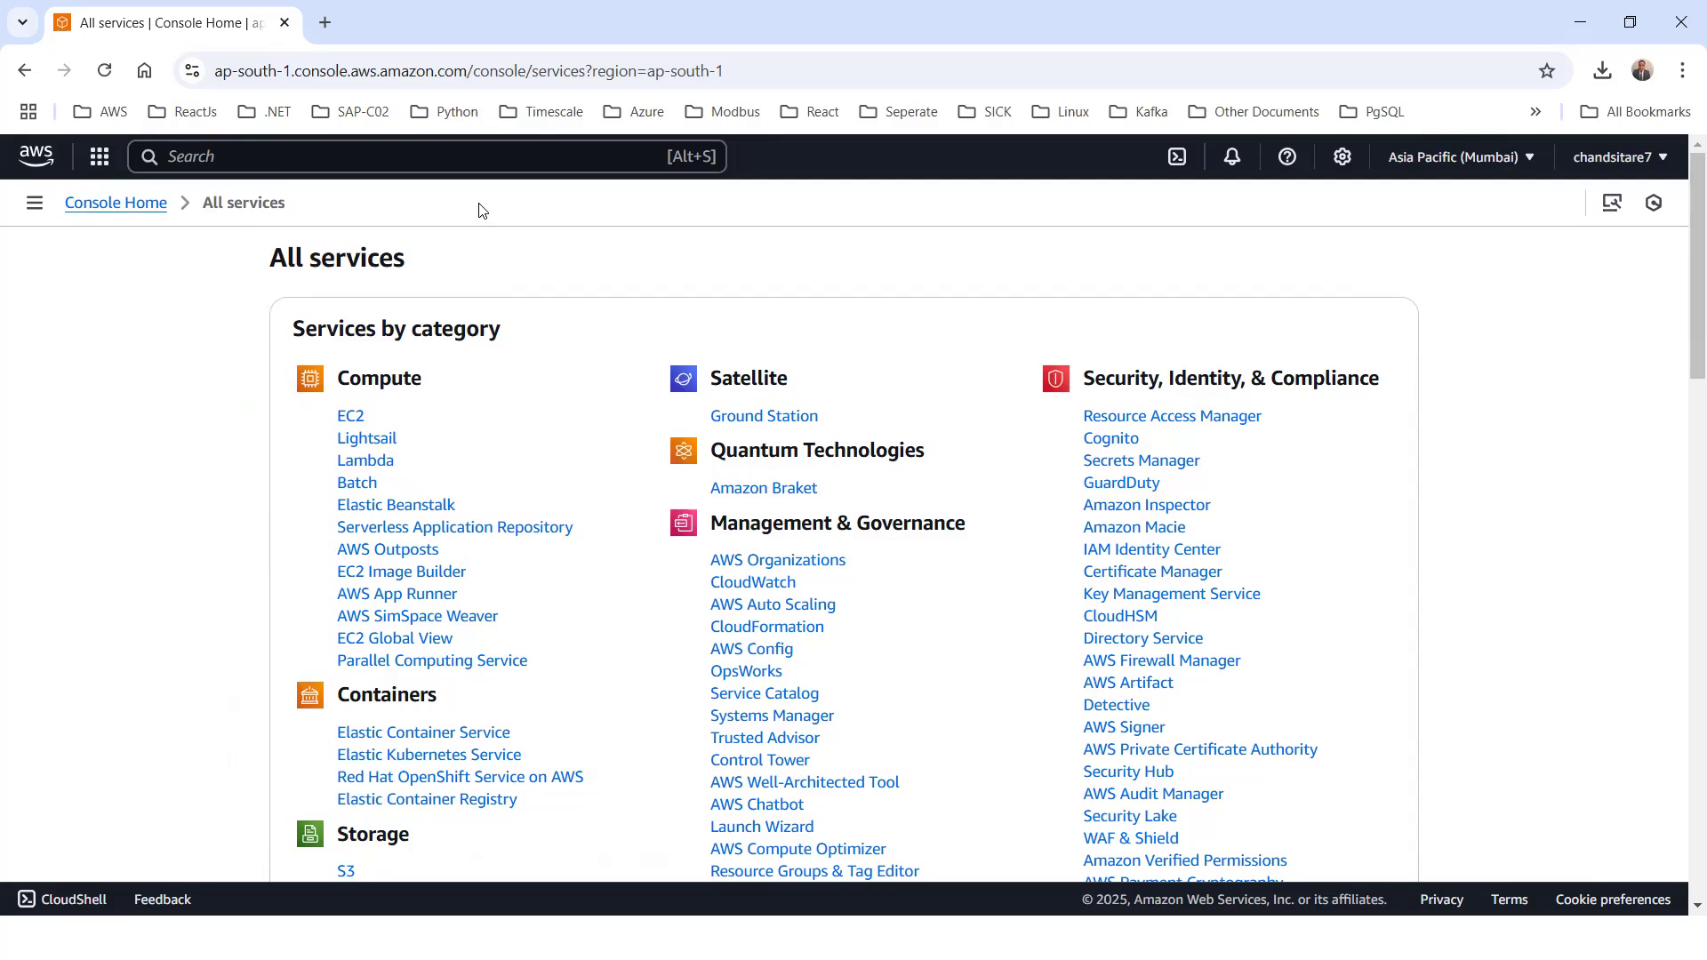
Search the services for EC and open the EC2 dashboard
click(176, 157)
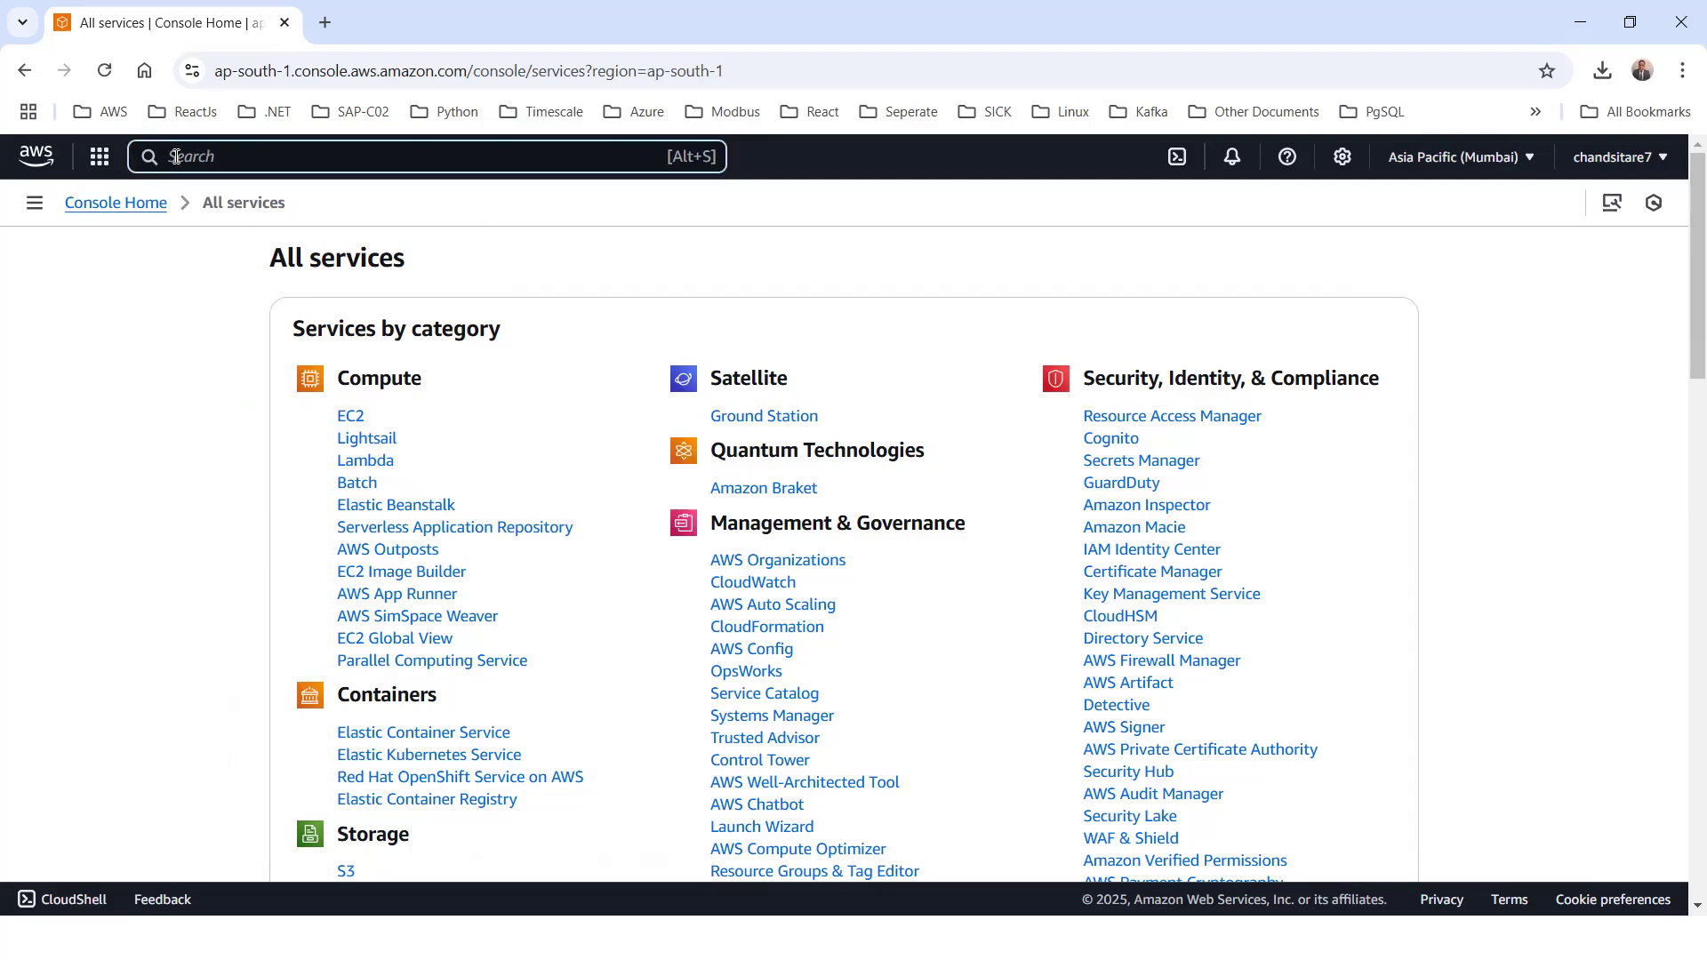
text(EC)
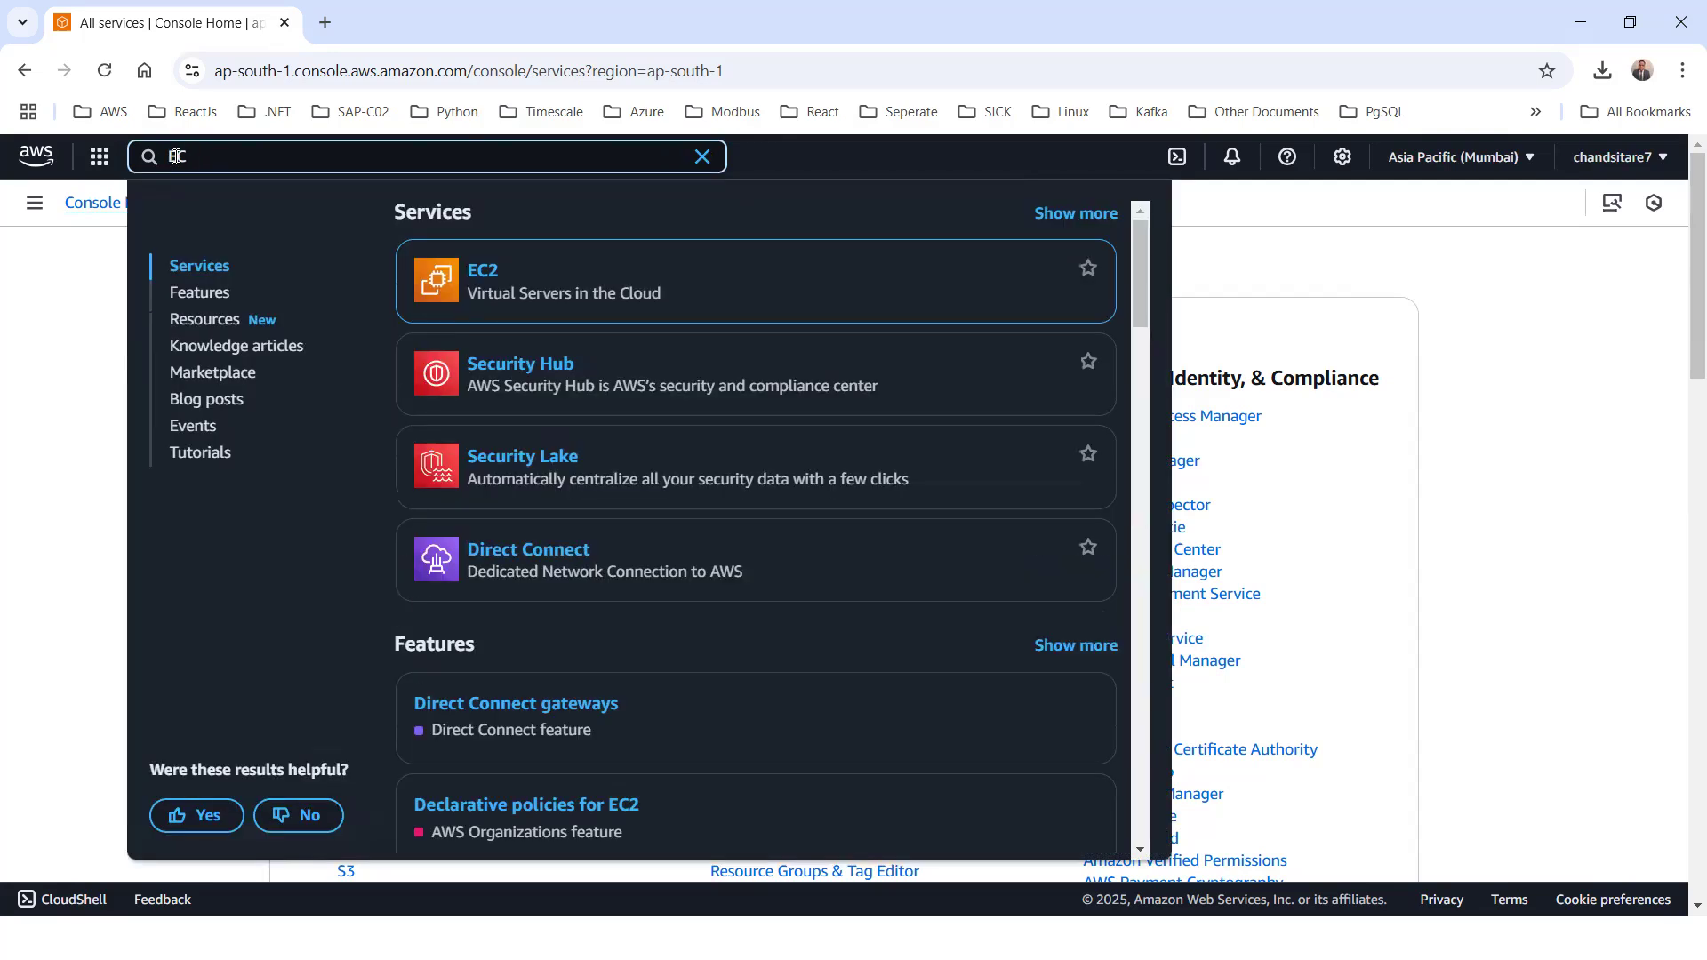
mouse_move(471, 280)
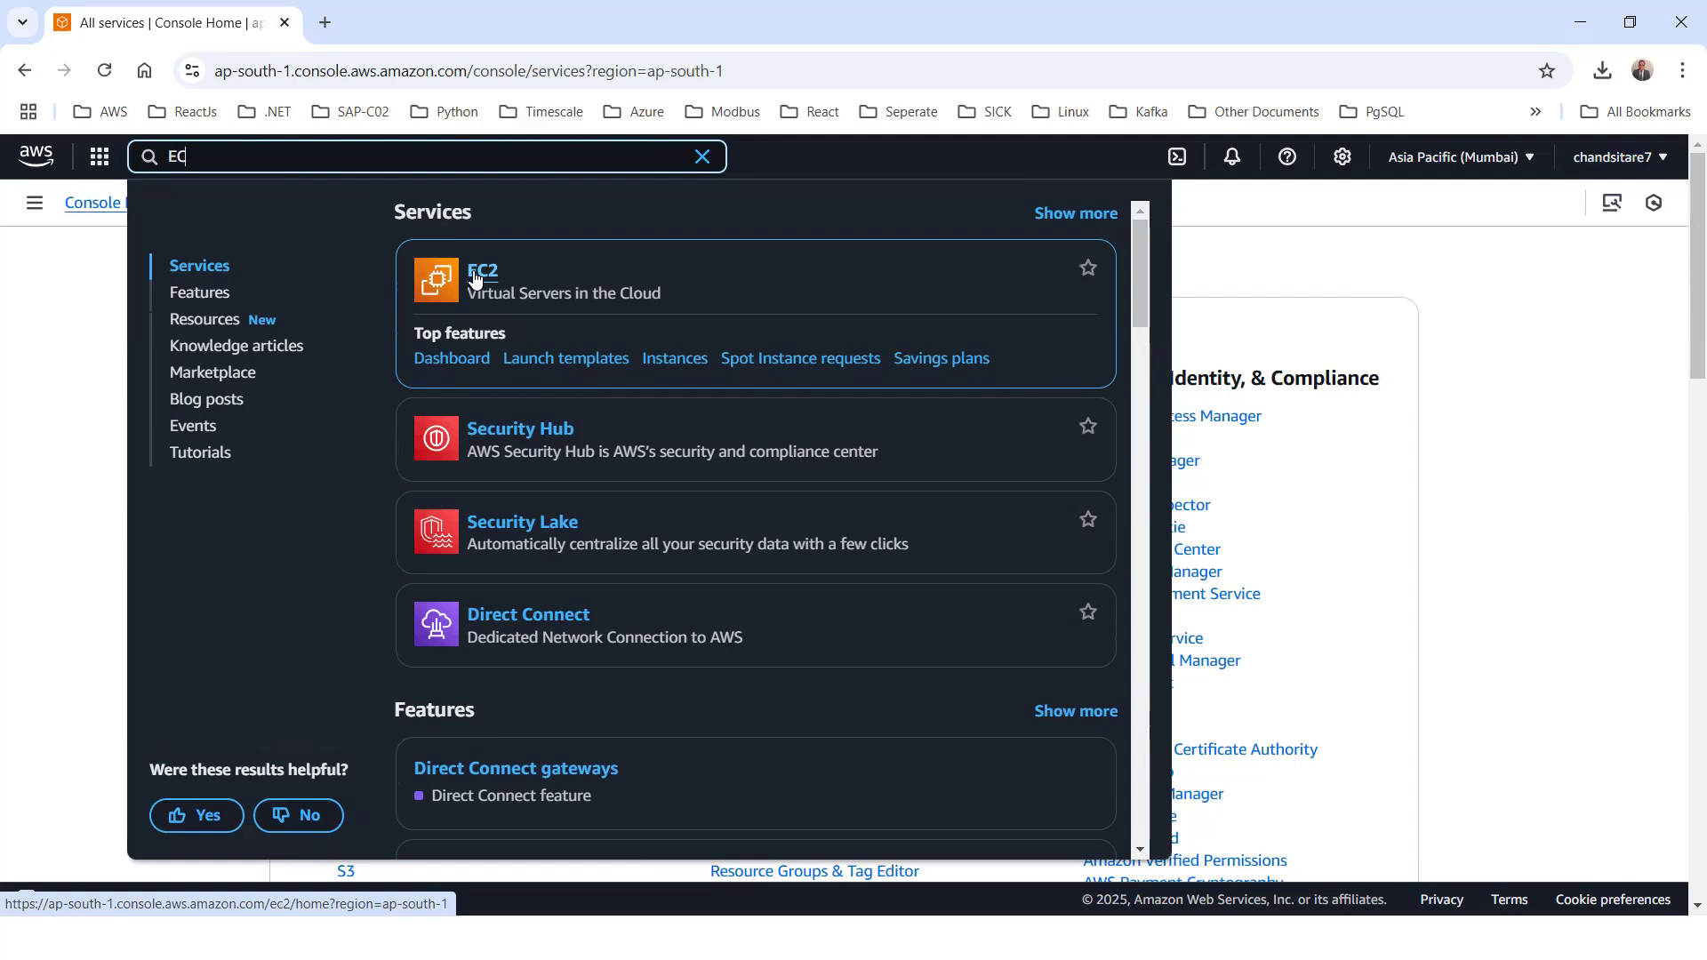
click(476, 278)
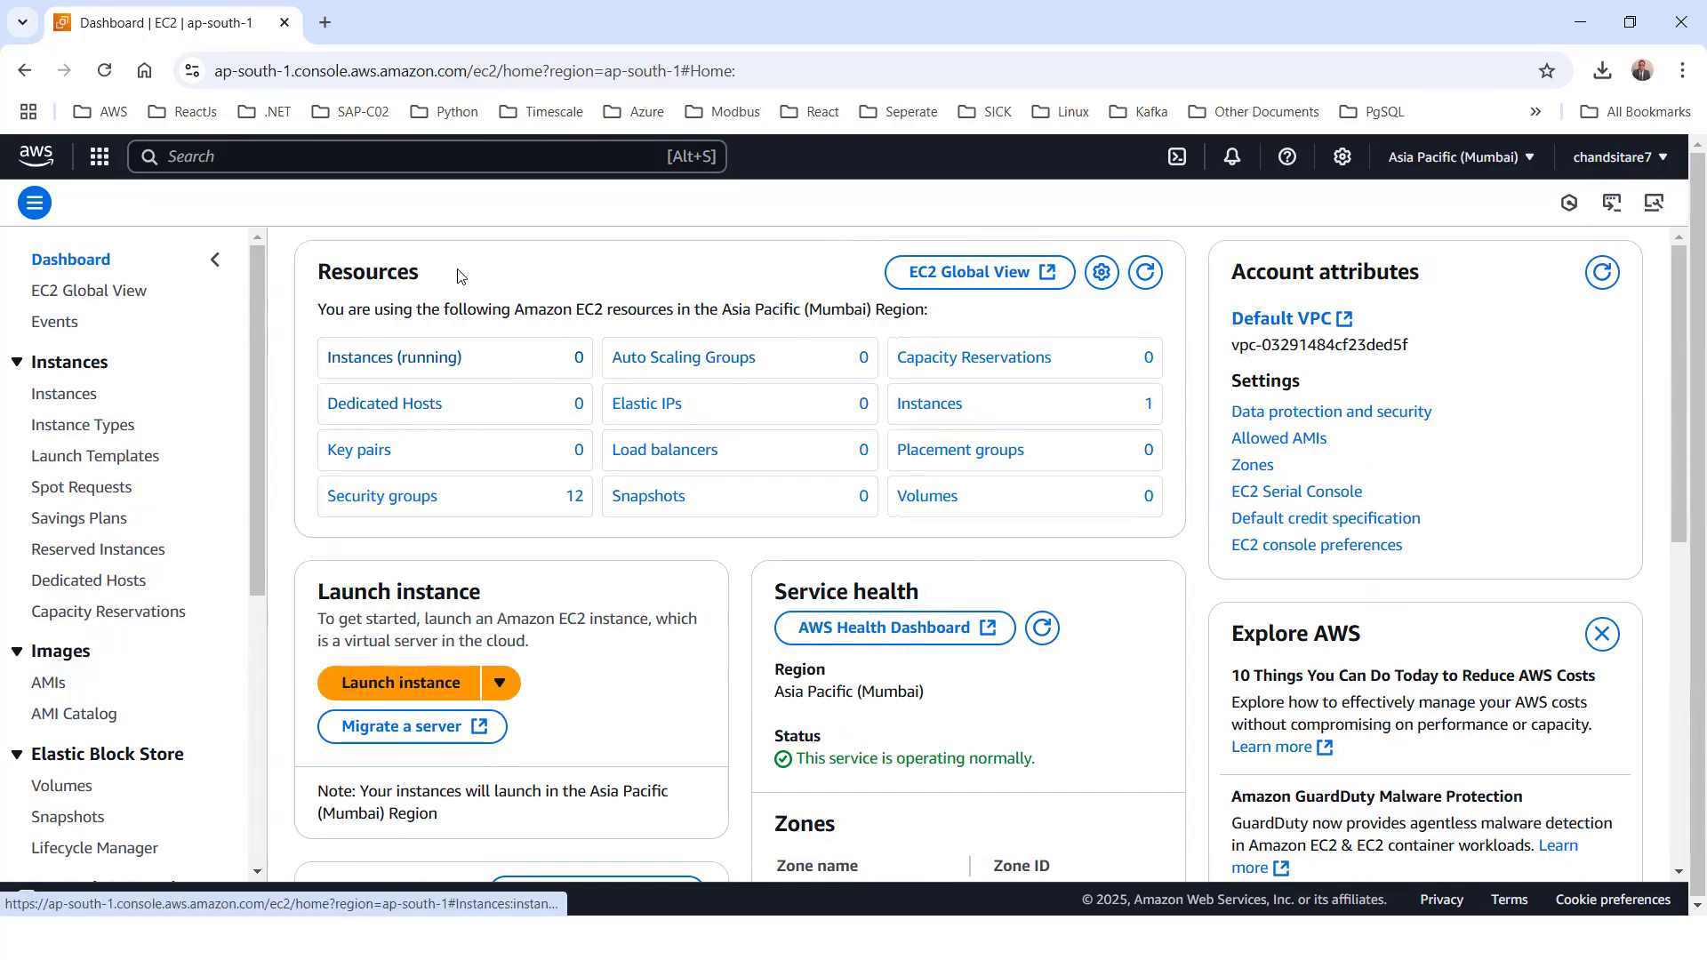
Start launching a new instance from the running instances list and enter a name for it
click(368, 360)
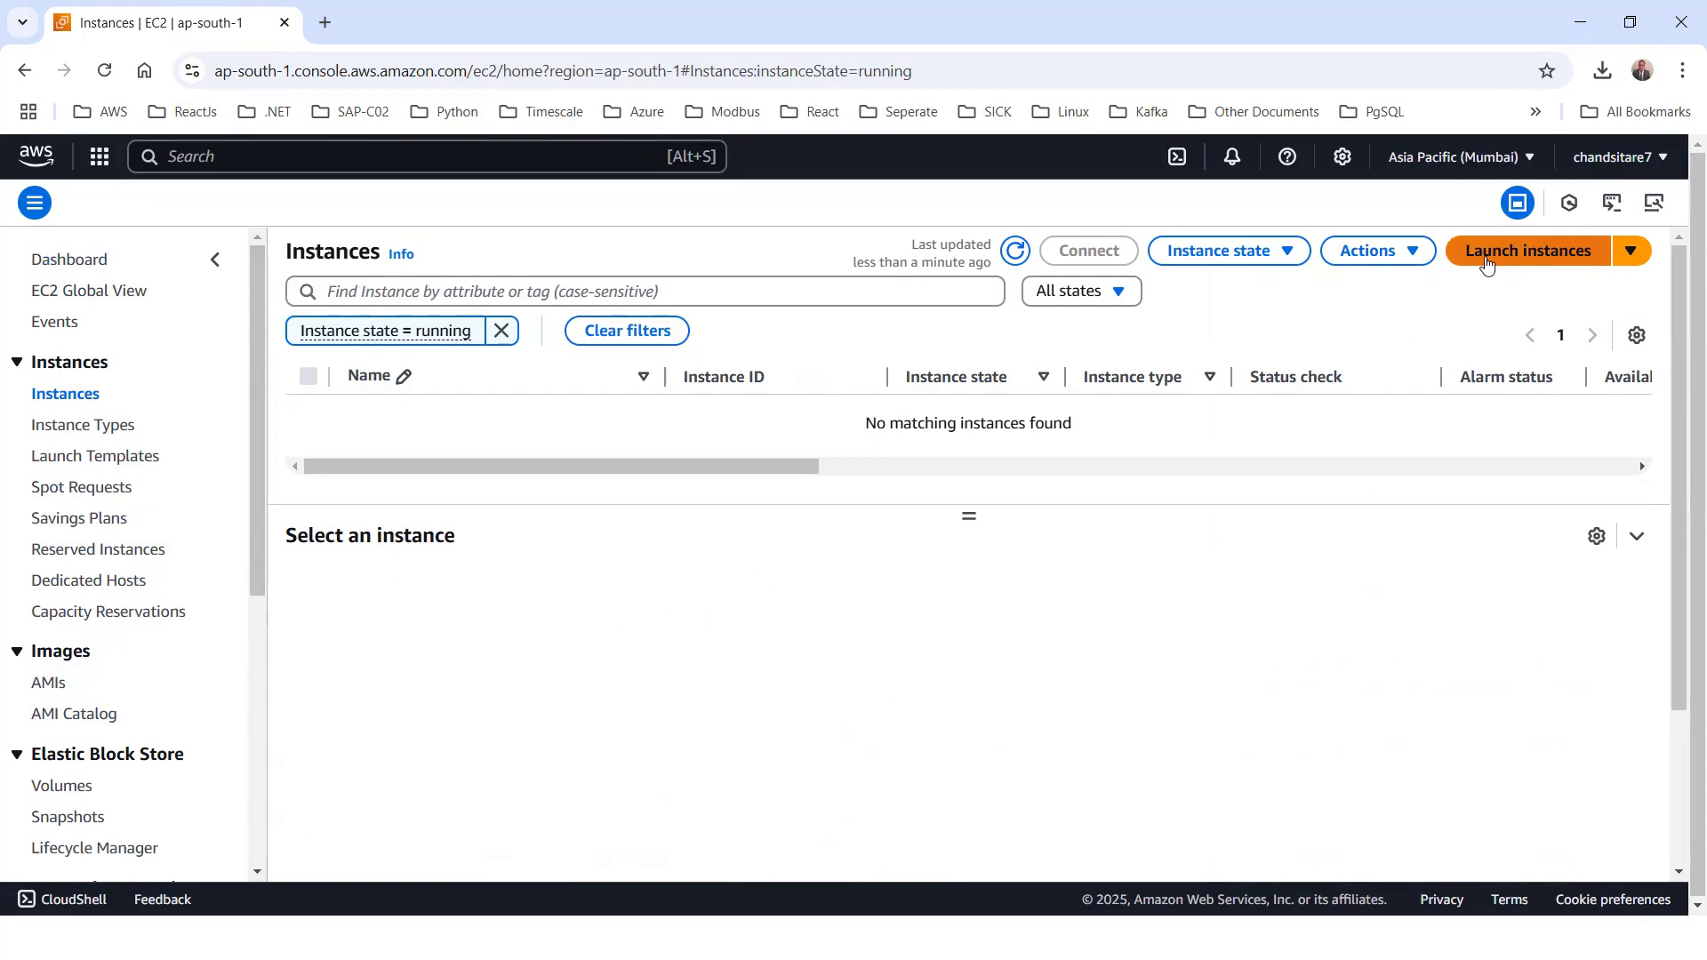
click(1509, 257)
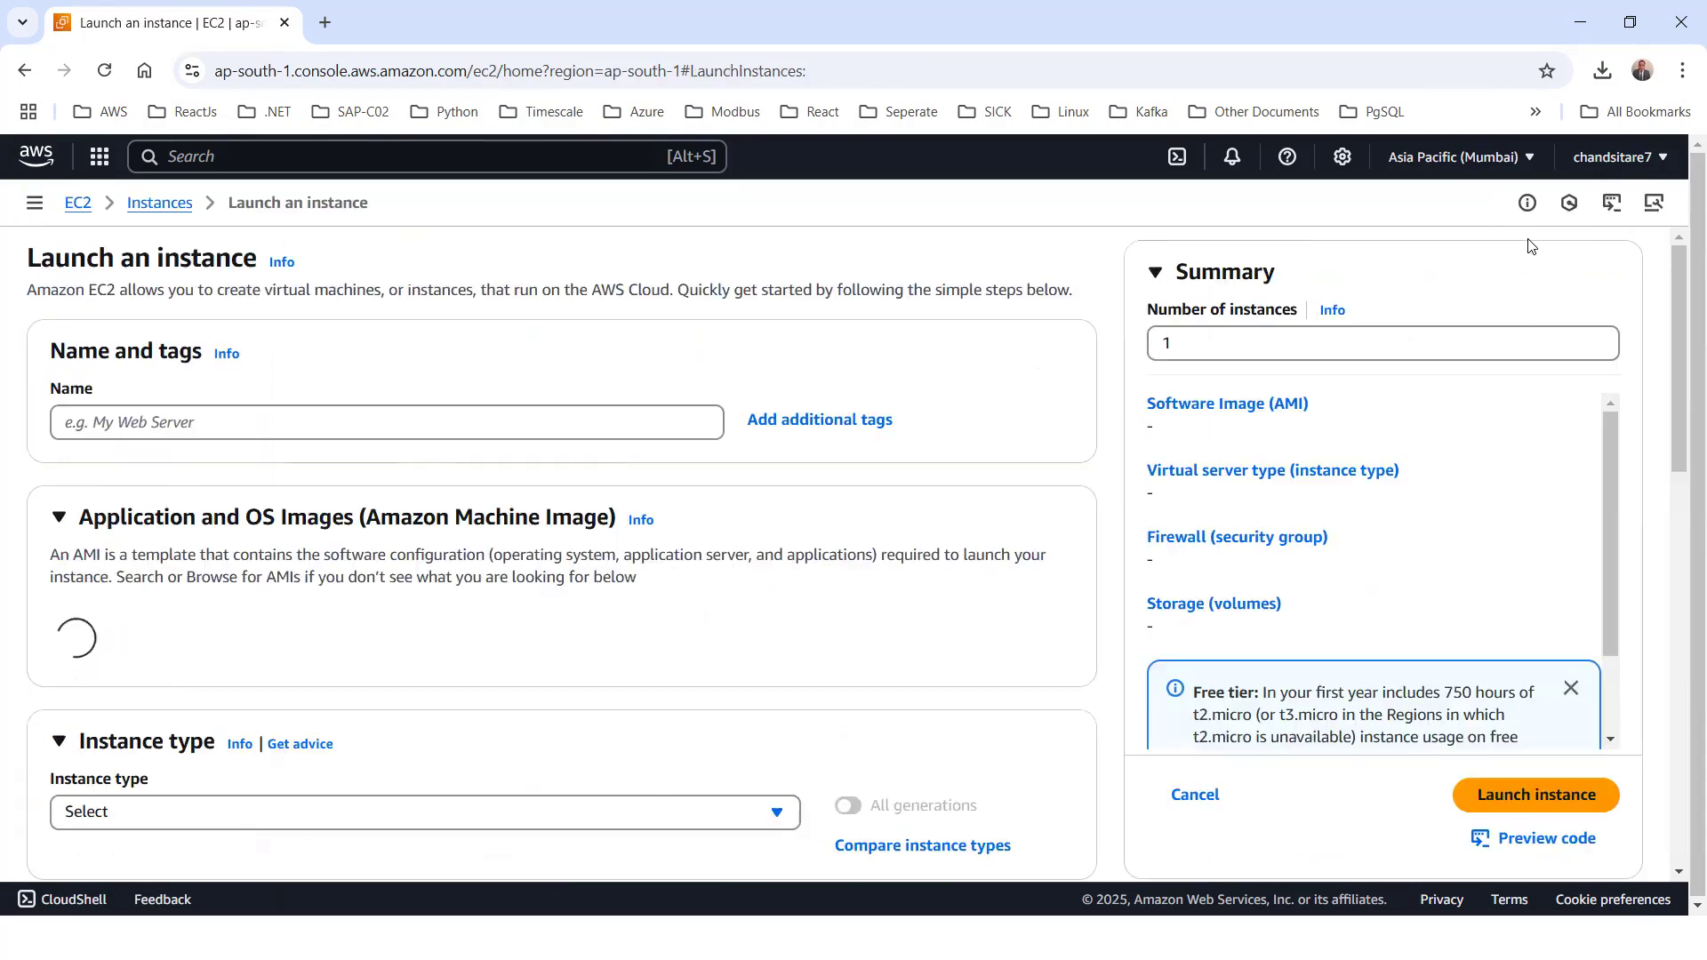
click(99, 423)
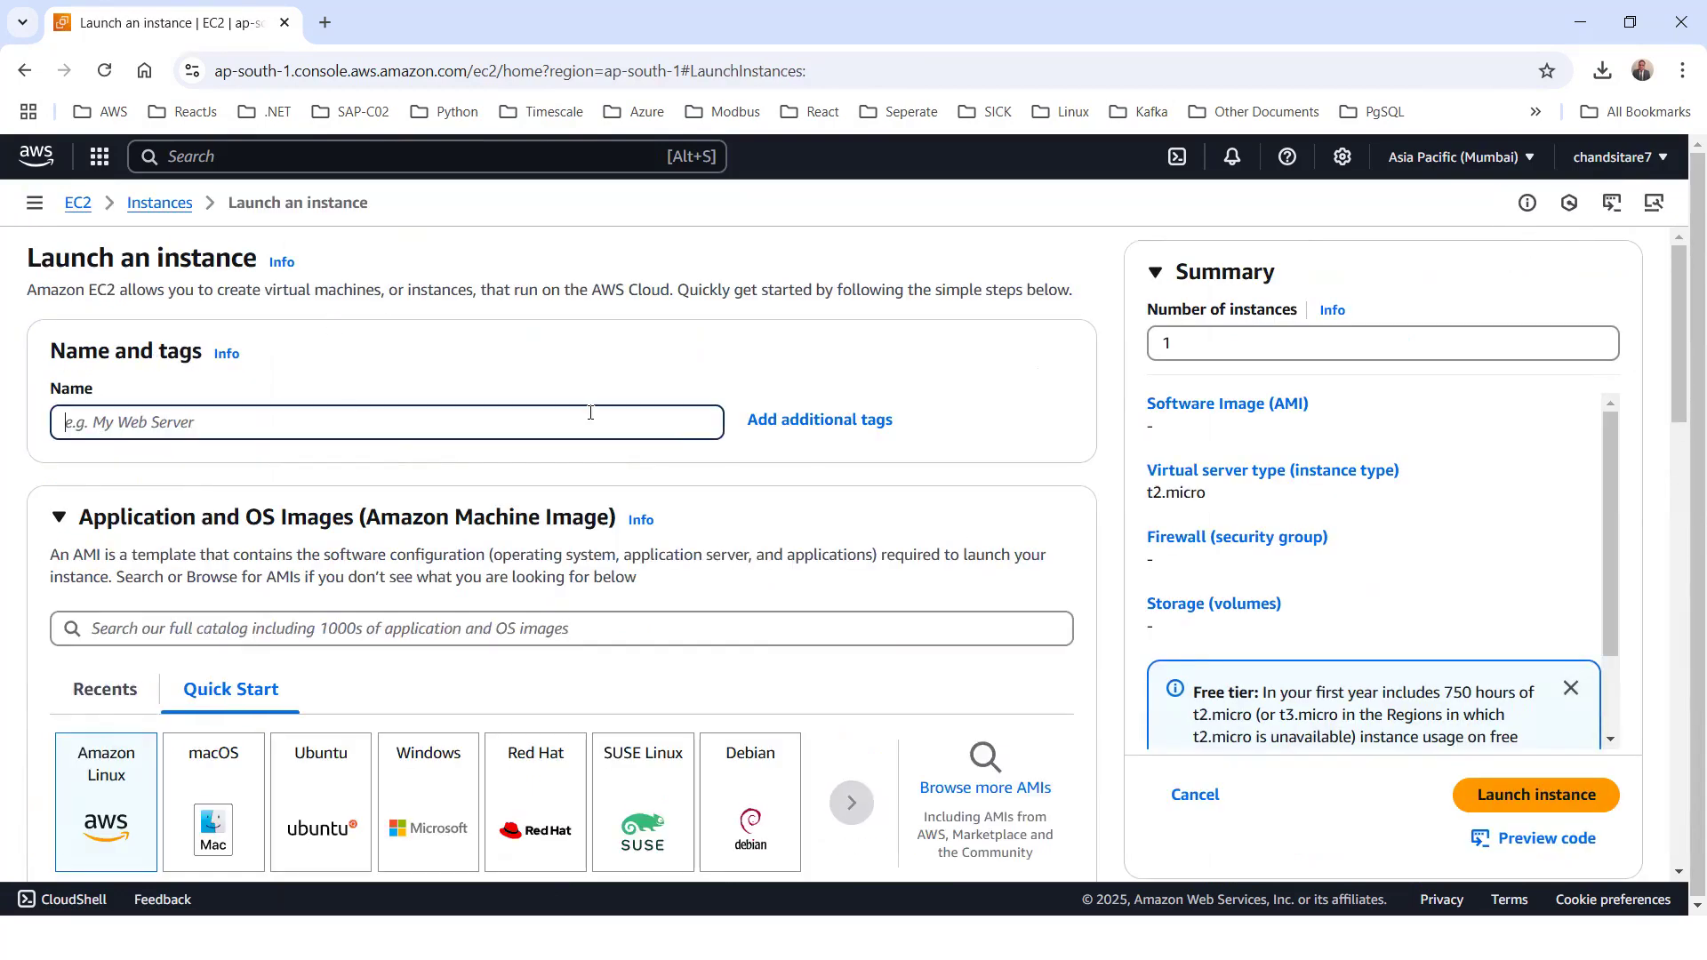
scroll(590, 413, down, 1)
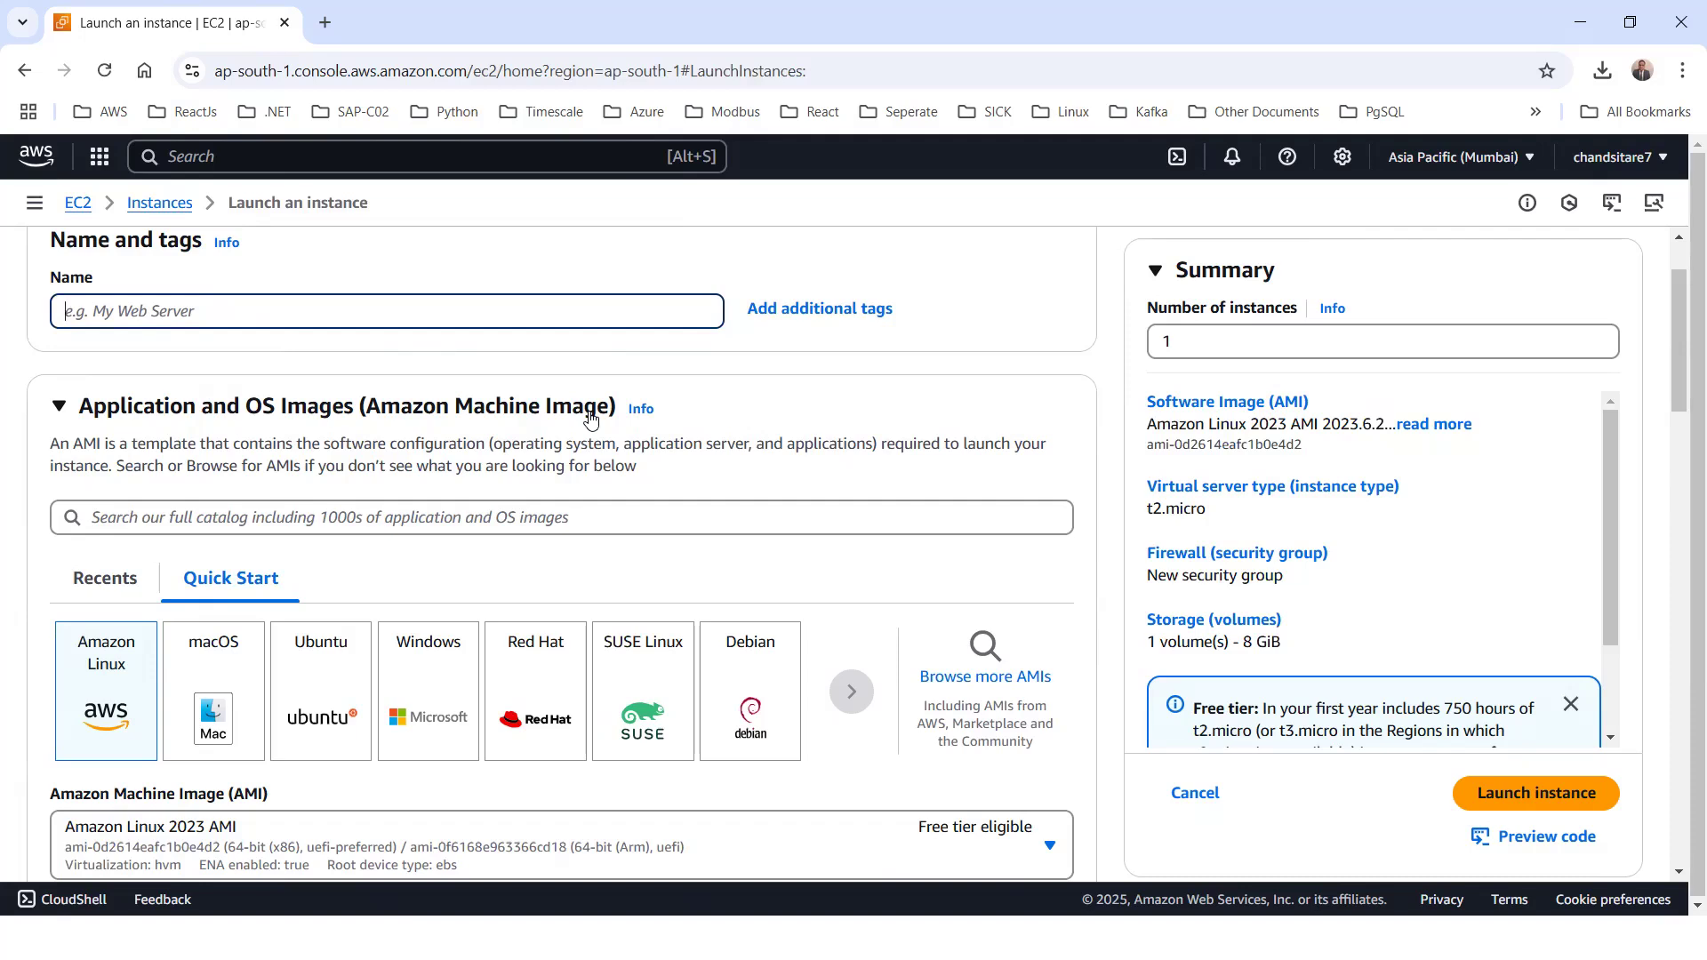
text(myubuntumachine)
Choose the Ubuntu Server 24.04 LTS (HVM), SSD Volume Type image for the instance and confirm the resulting changes
scroll(225, 322, down, 3)
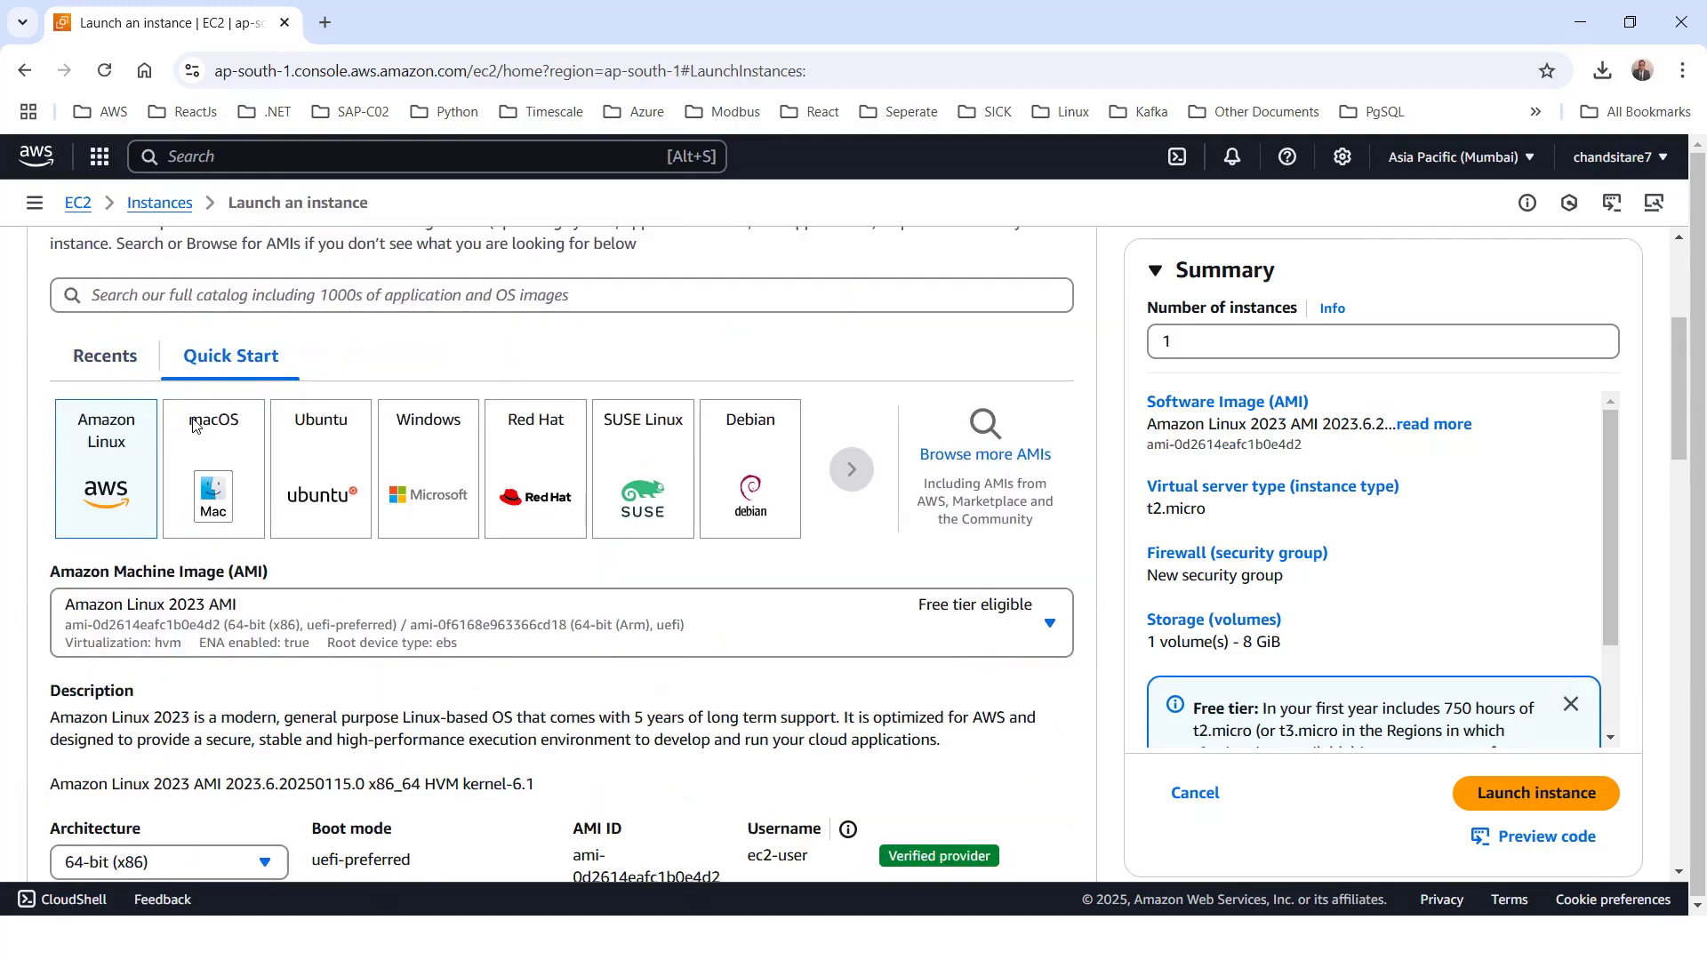
click(325, 449)
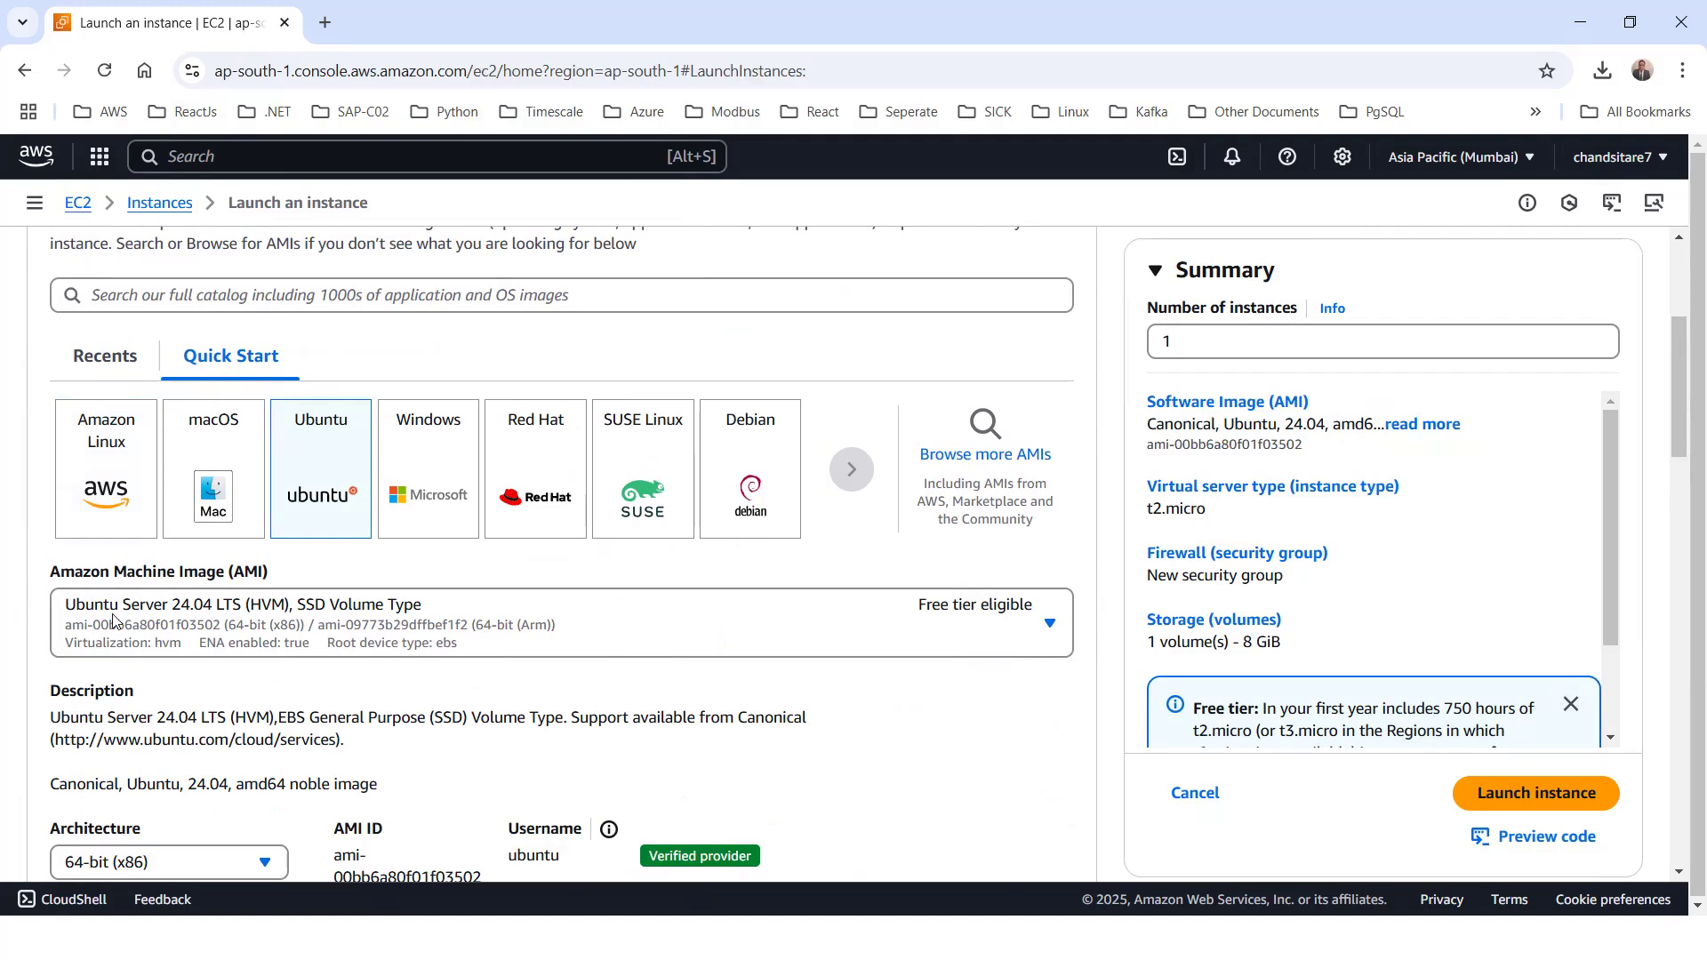
click(162, 617)
click(158, 629)
click(425, 632)
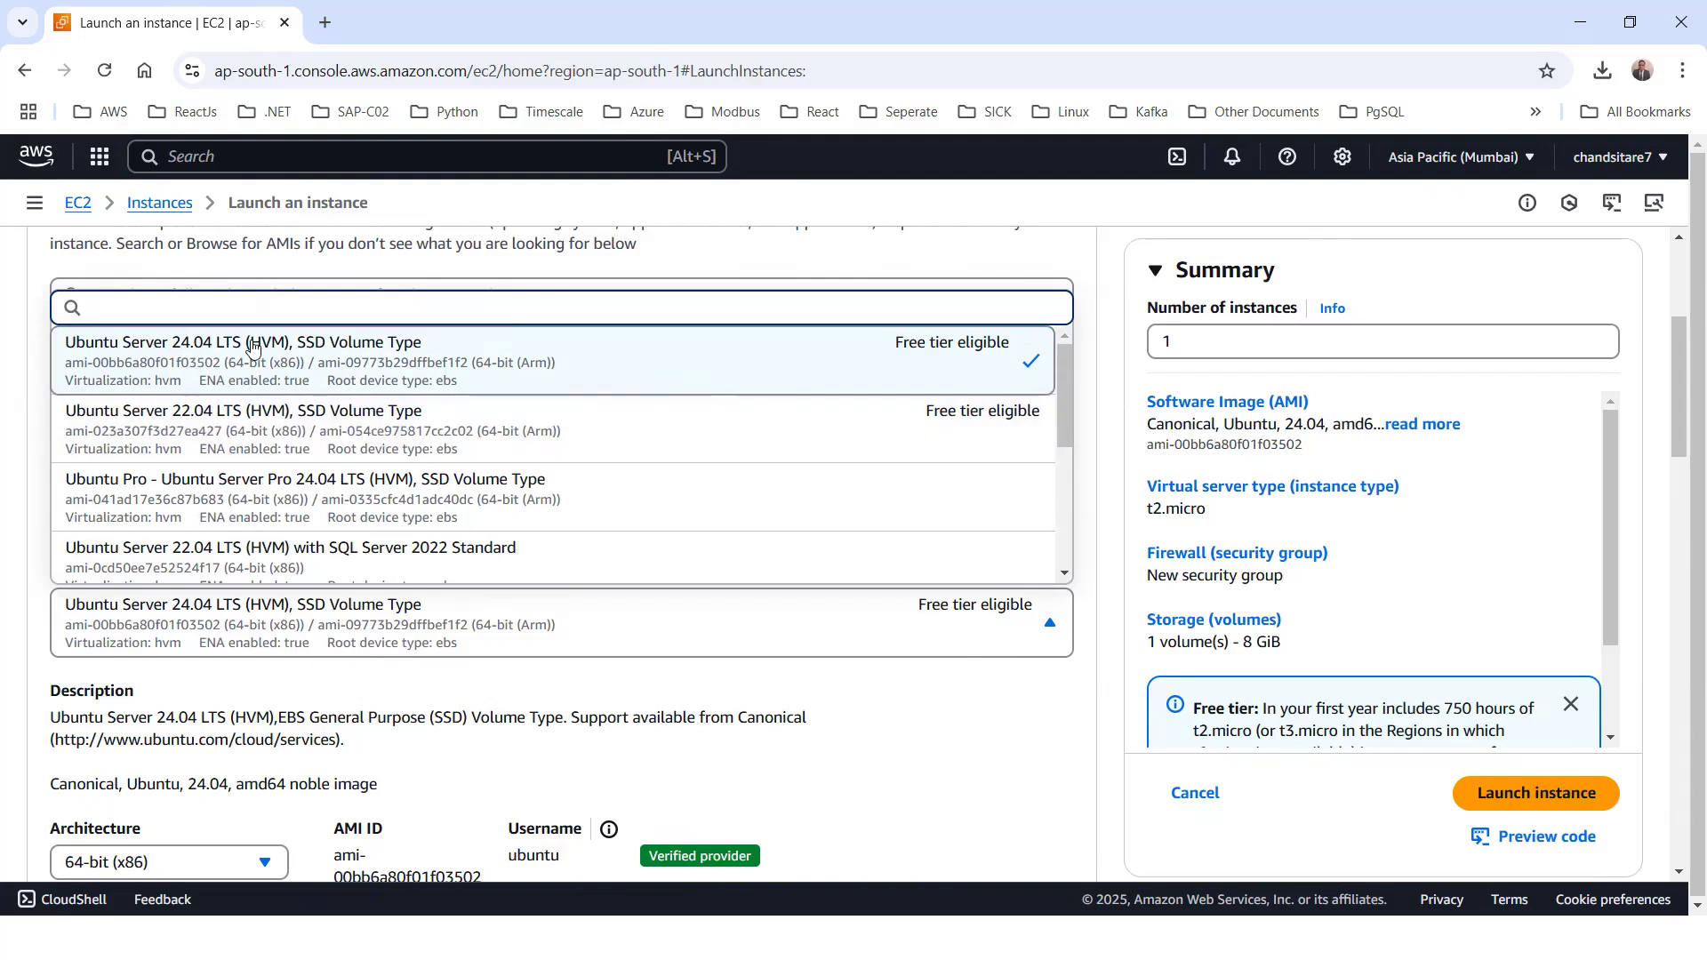
click(352, 364)
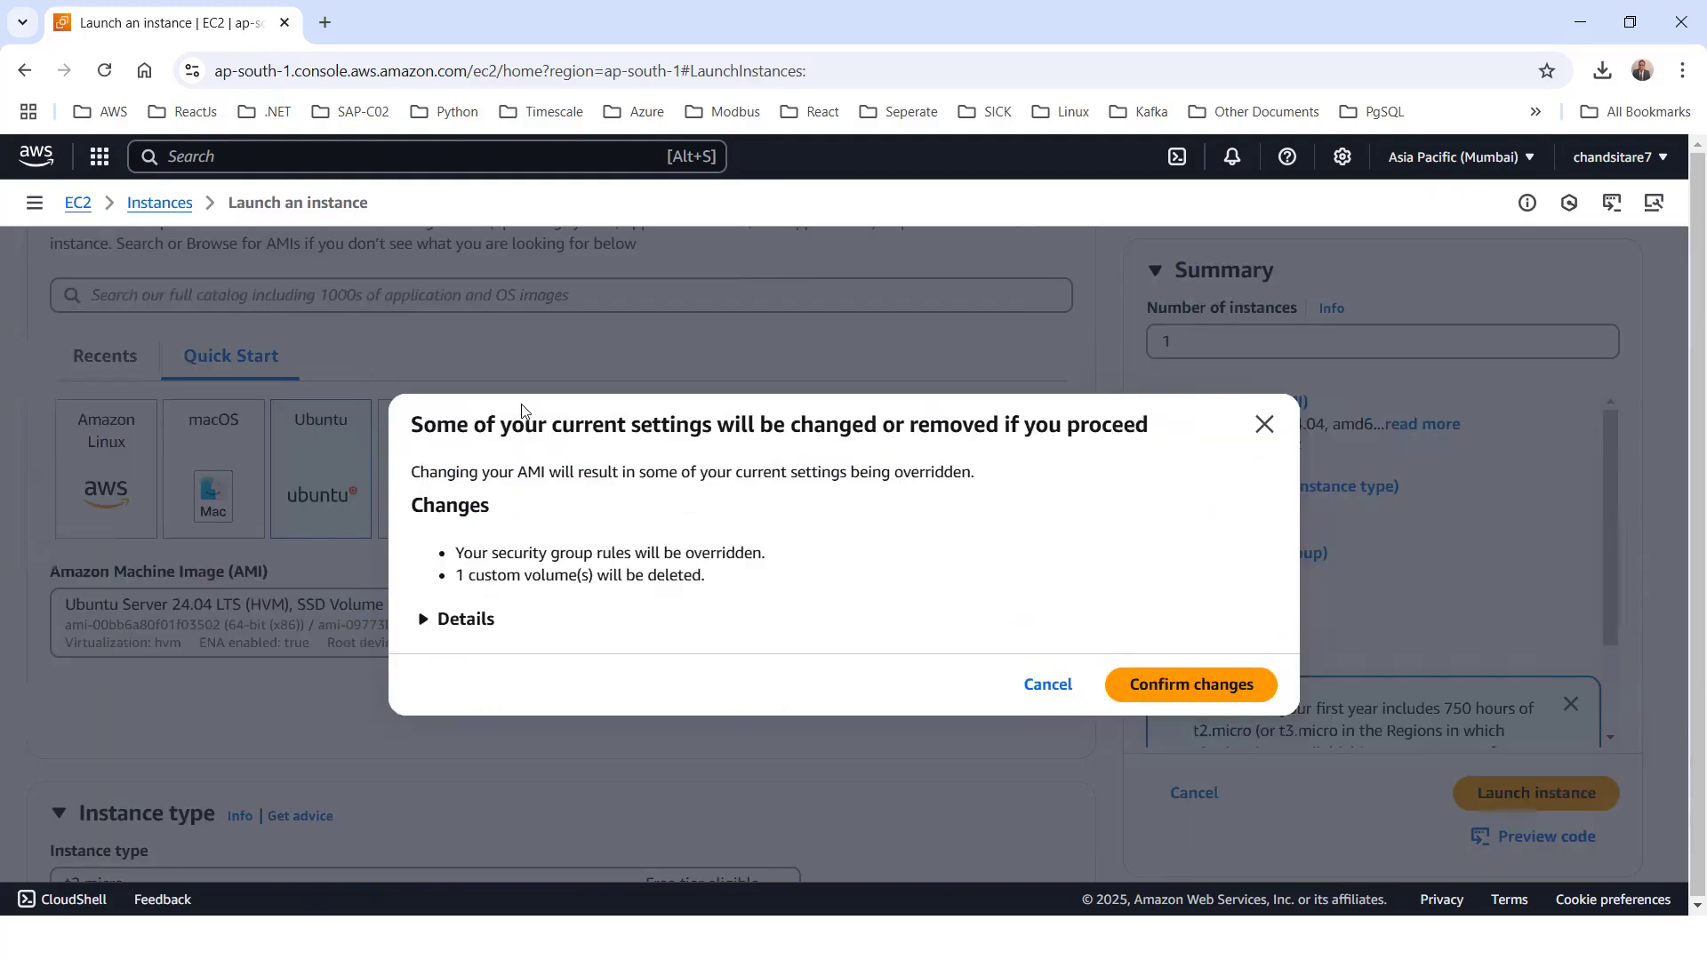
click(1170, 691)
Check which architecture options are offered for the Ubuntu image
scroll(459, 607, down, 4)
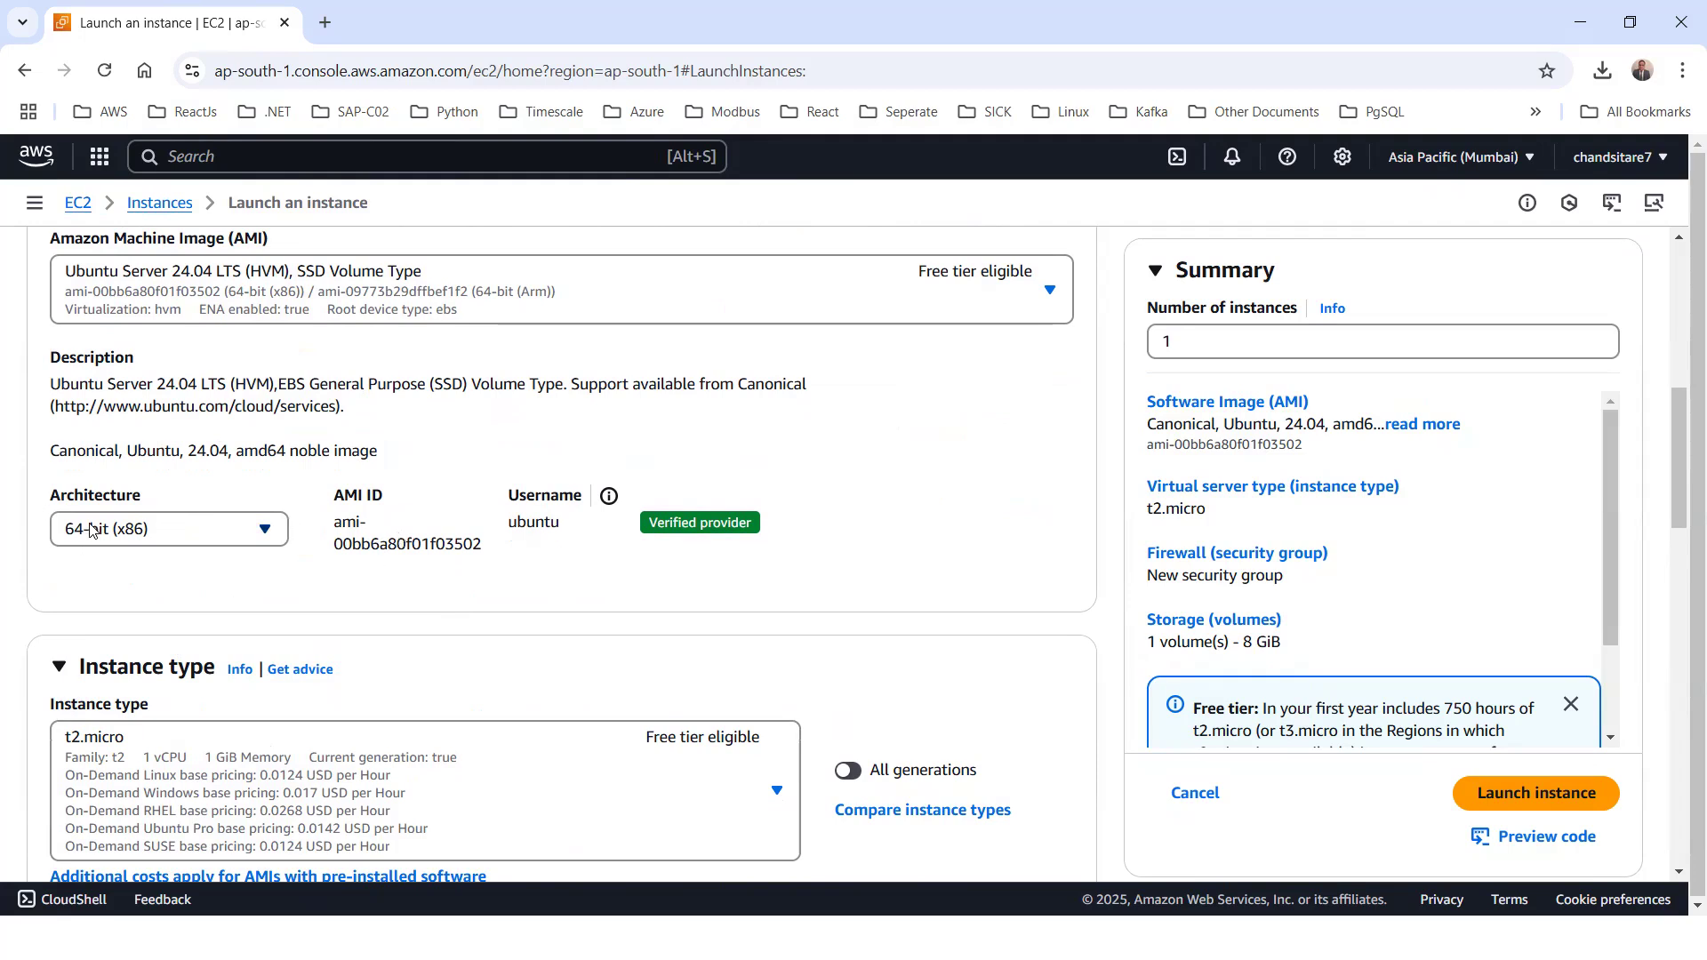
click(118, 529)
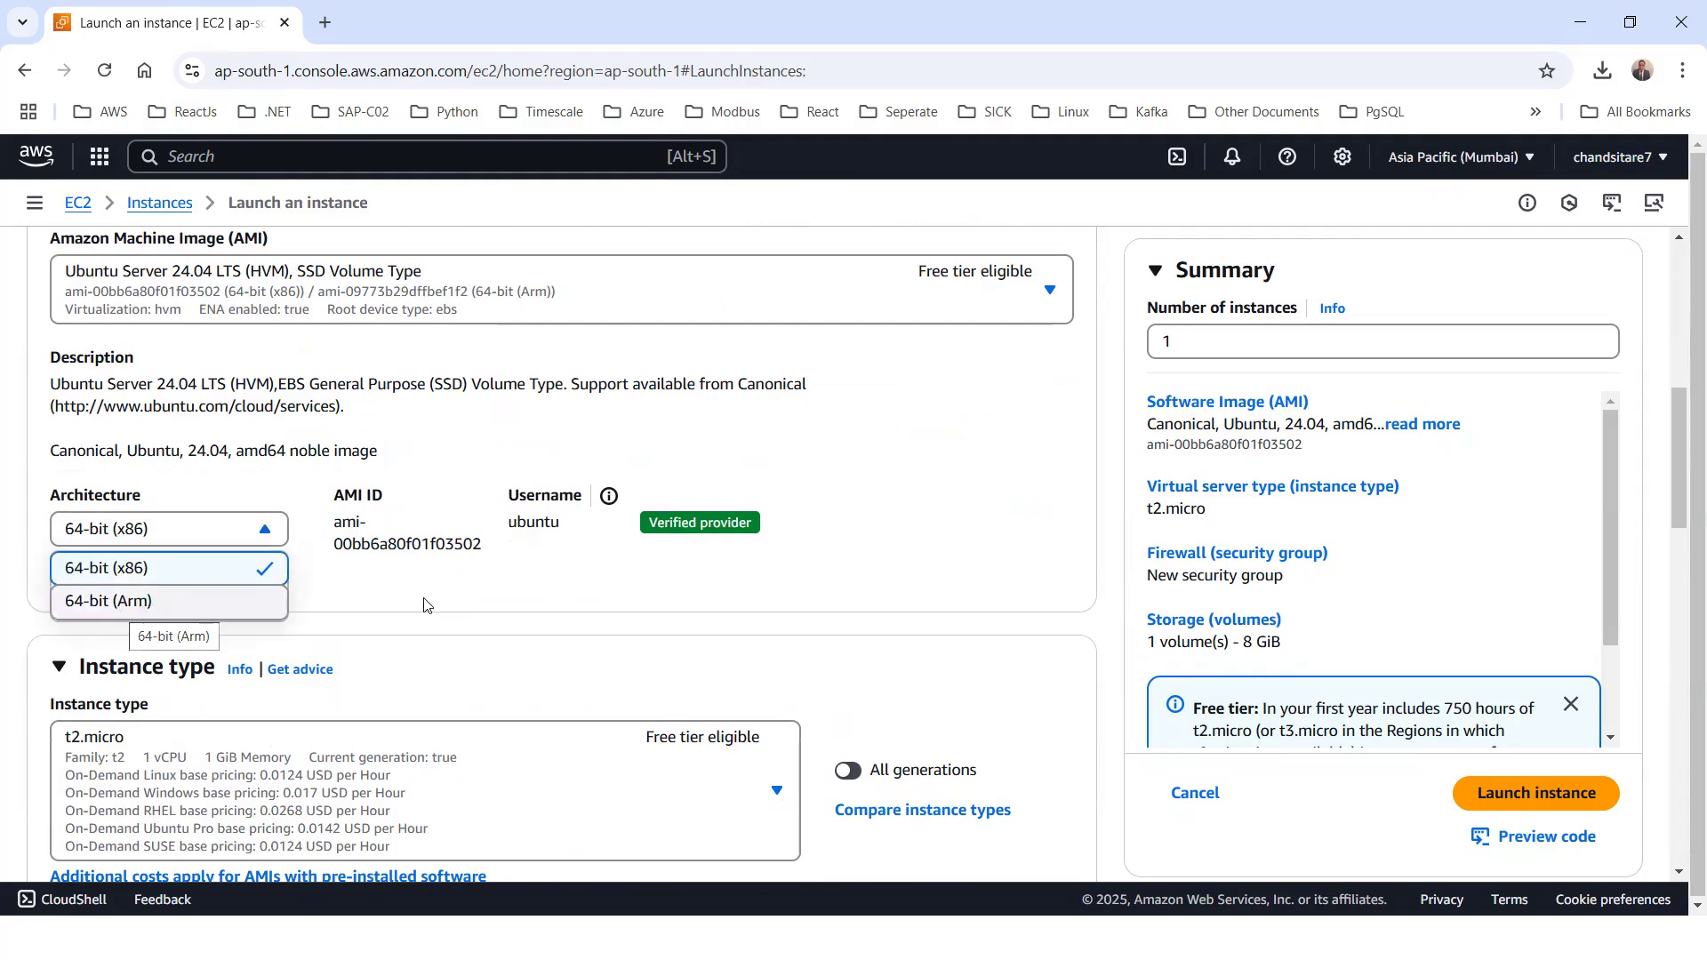
click(344, 577)
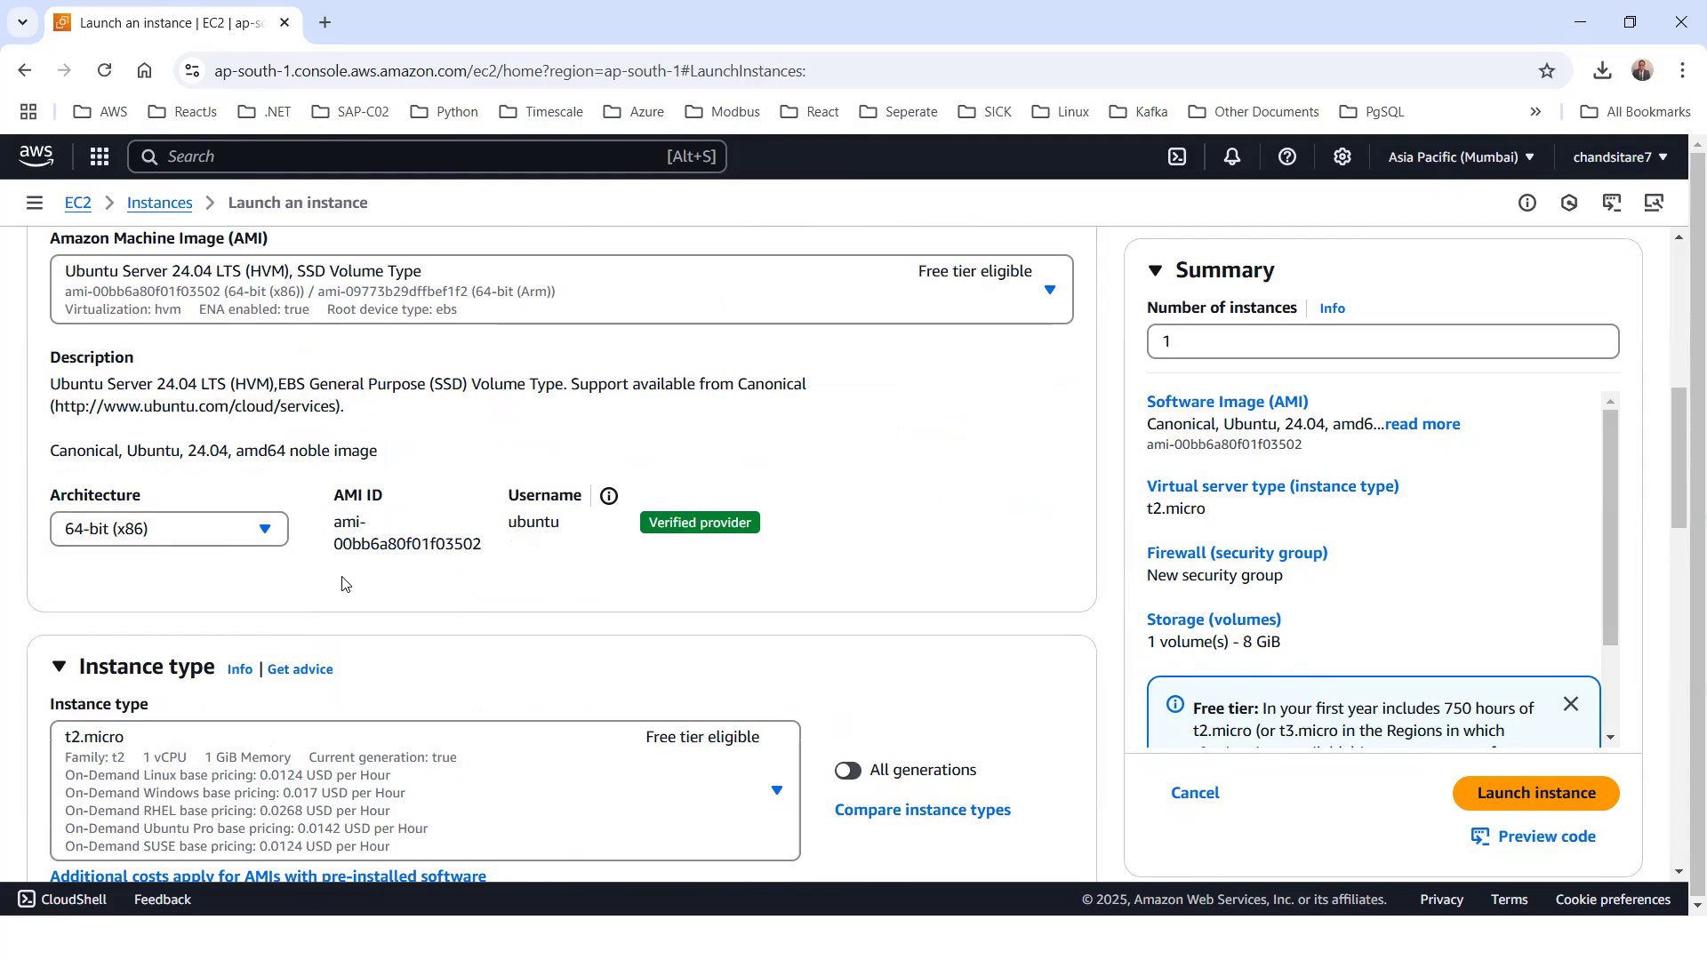
click(106, 532)
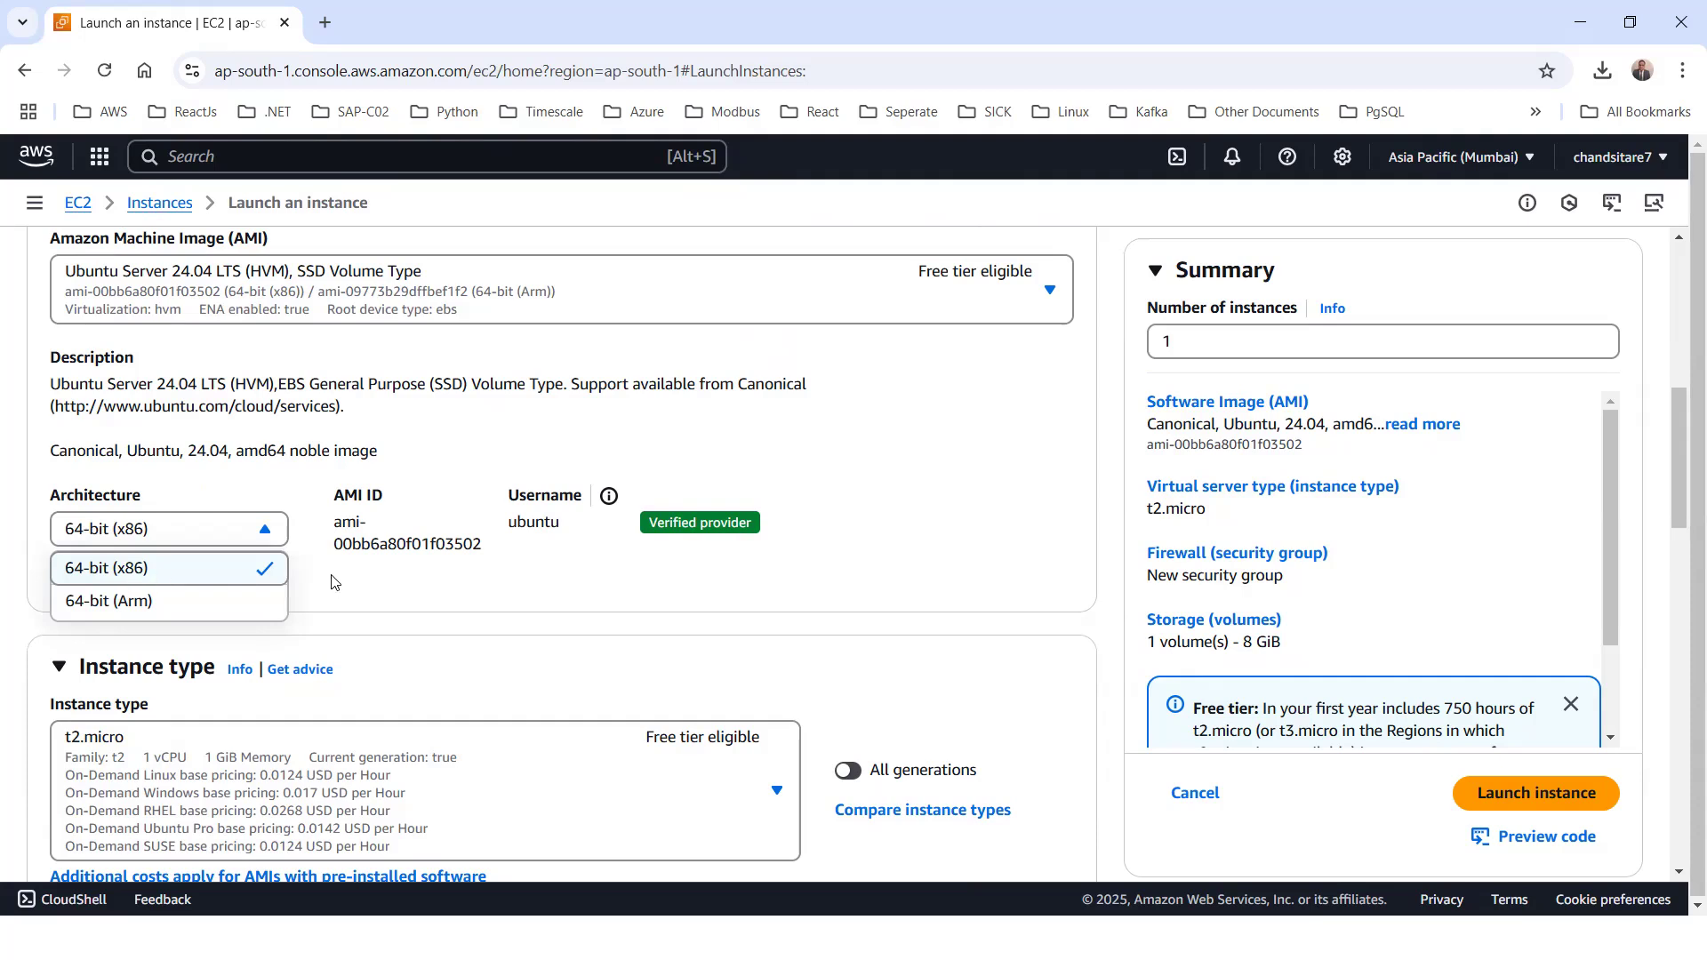
click(452, 601)
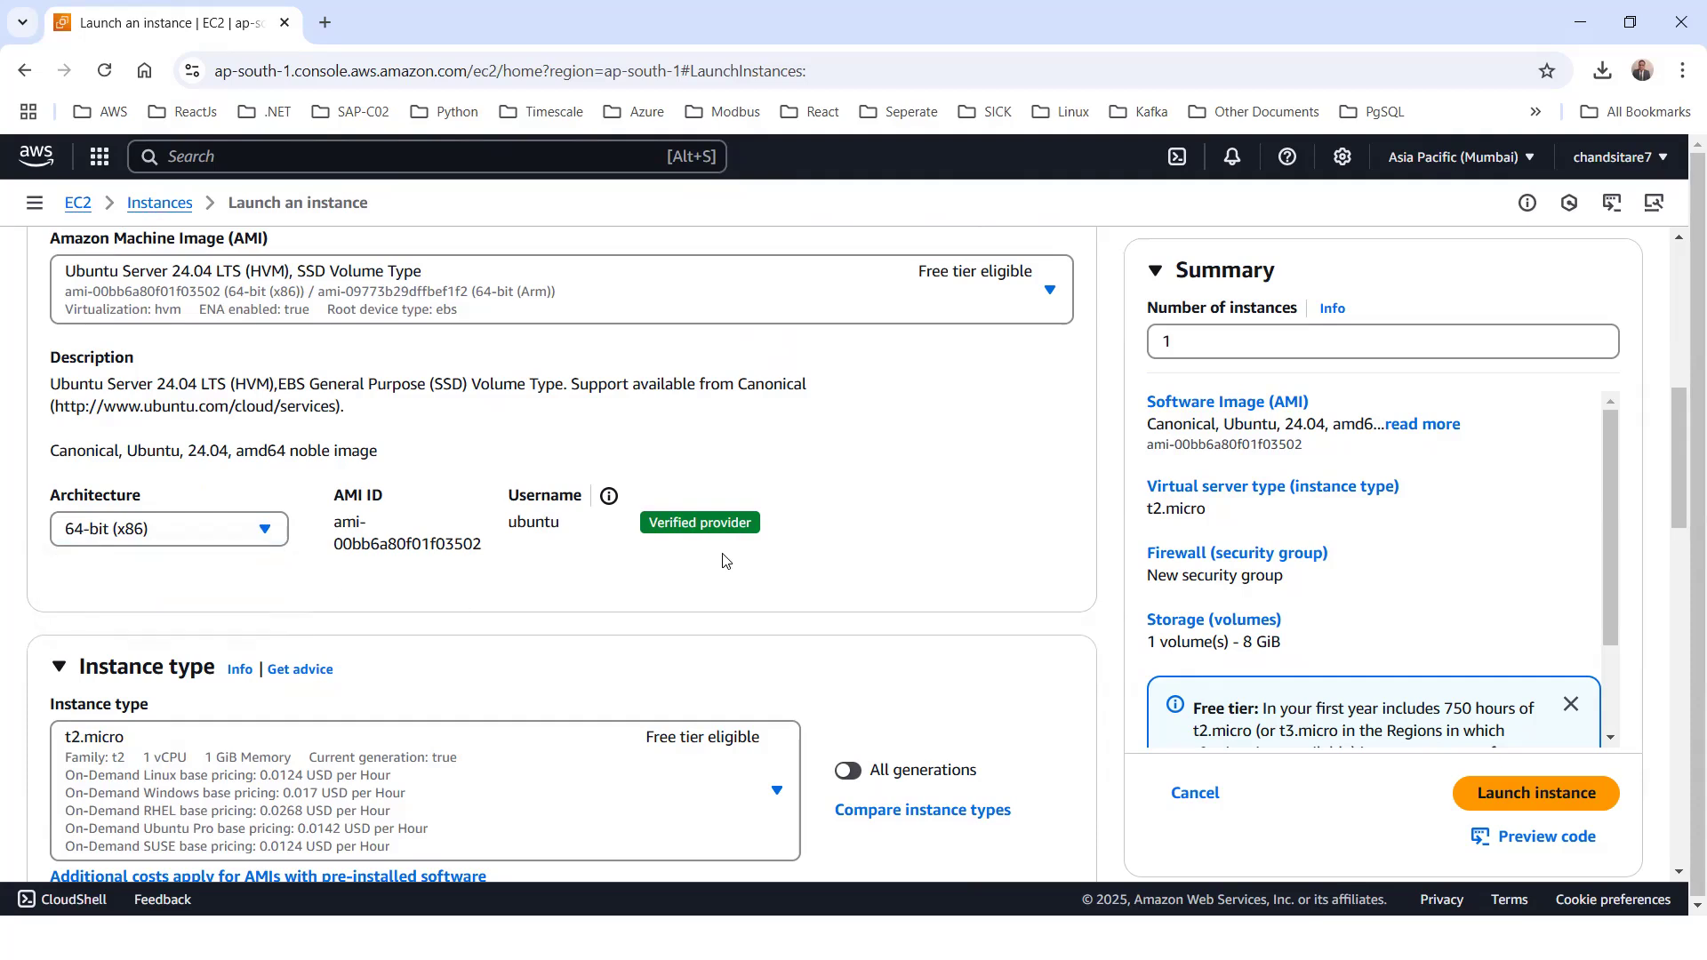
Compare the vCPU, memory and pricing of the t2 instance types and select t2.micro
scroll(722, 560, down, 2)
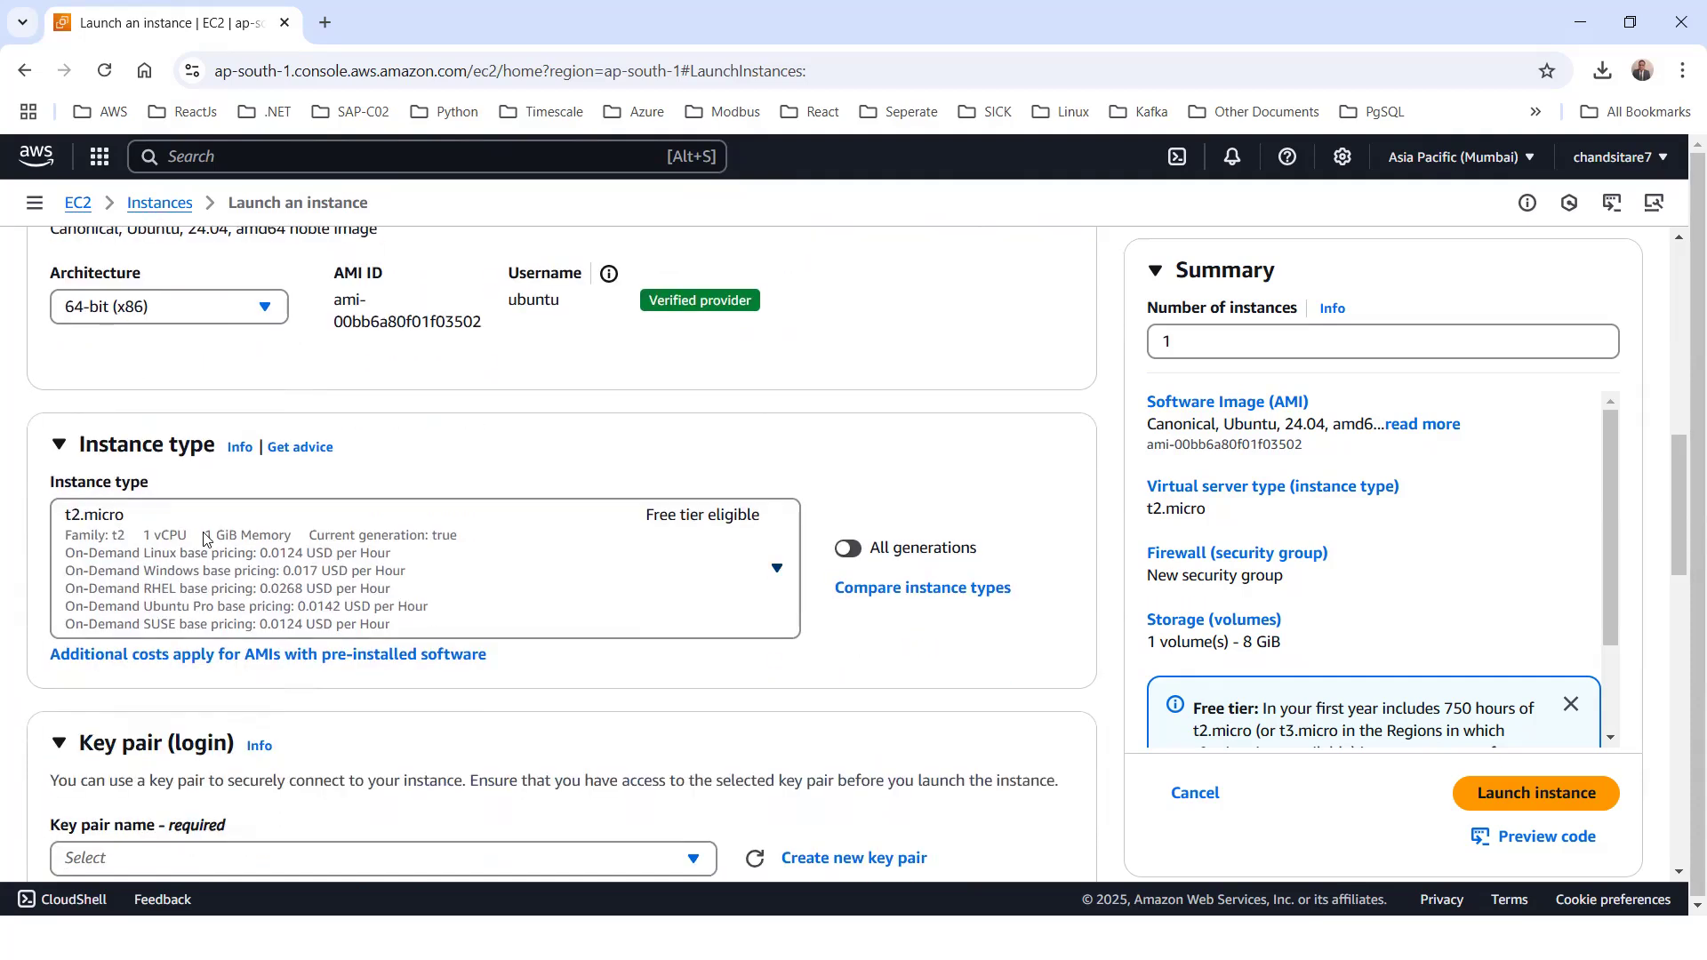
scroll(373, 472, up, 5)
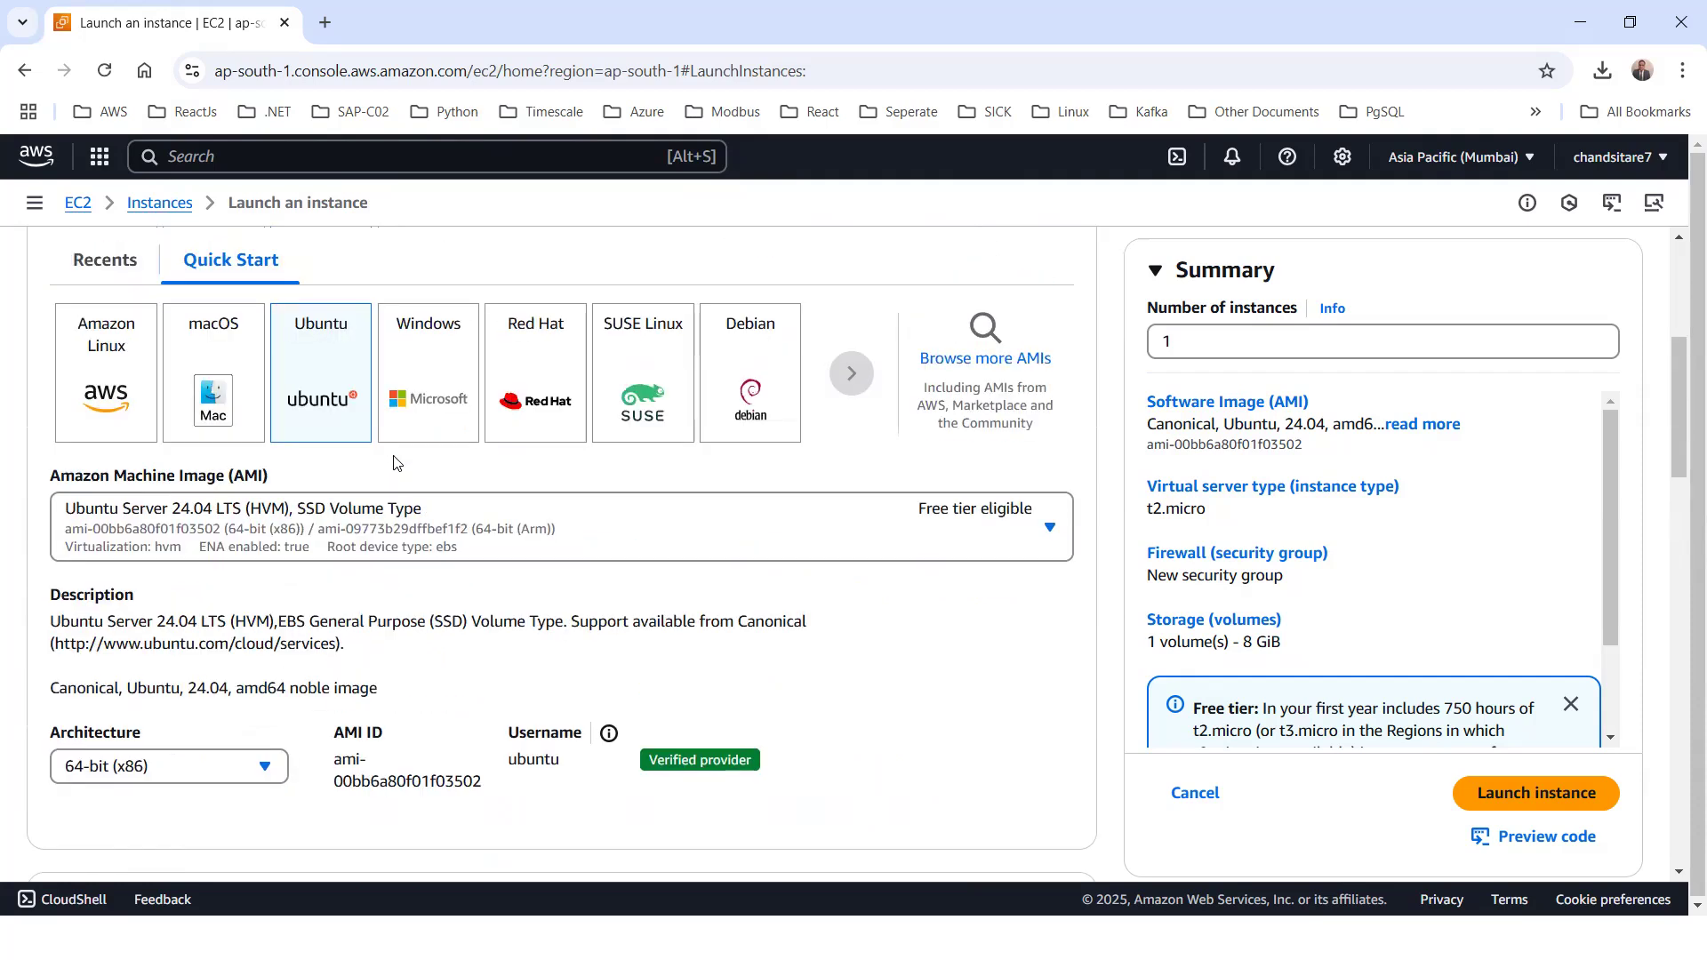
scroll(783, 610, down, 5)
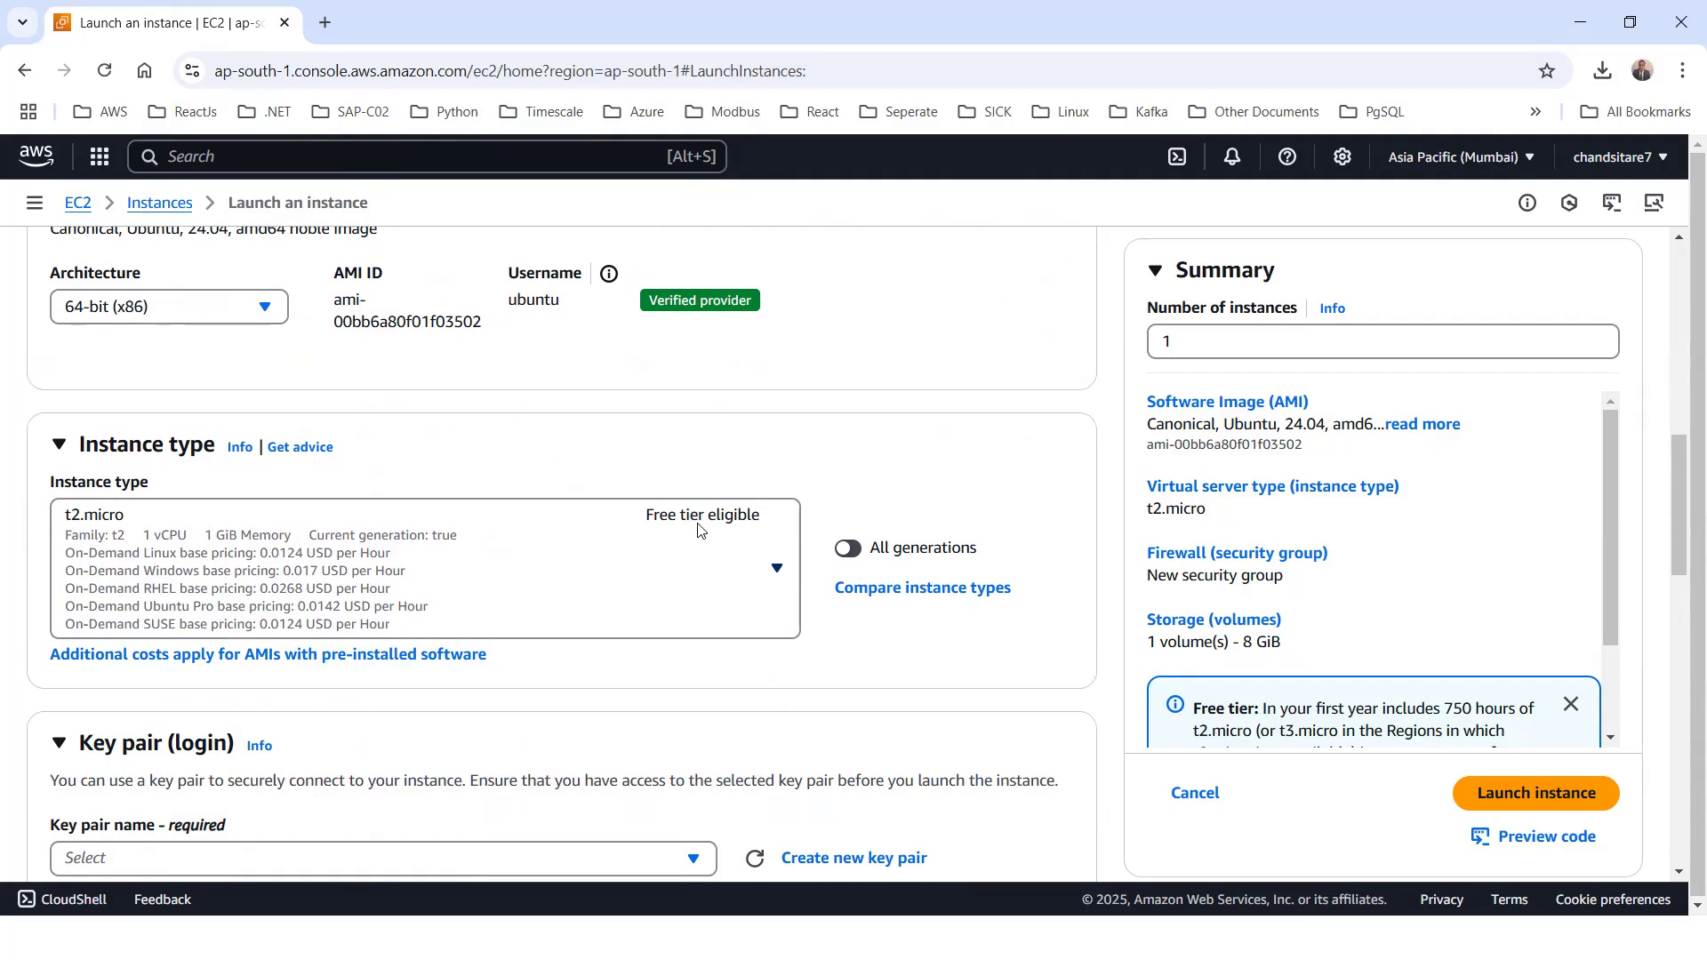
click(411, 549)
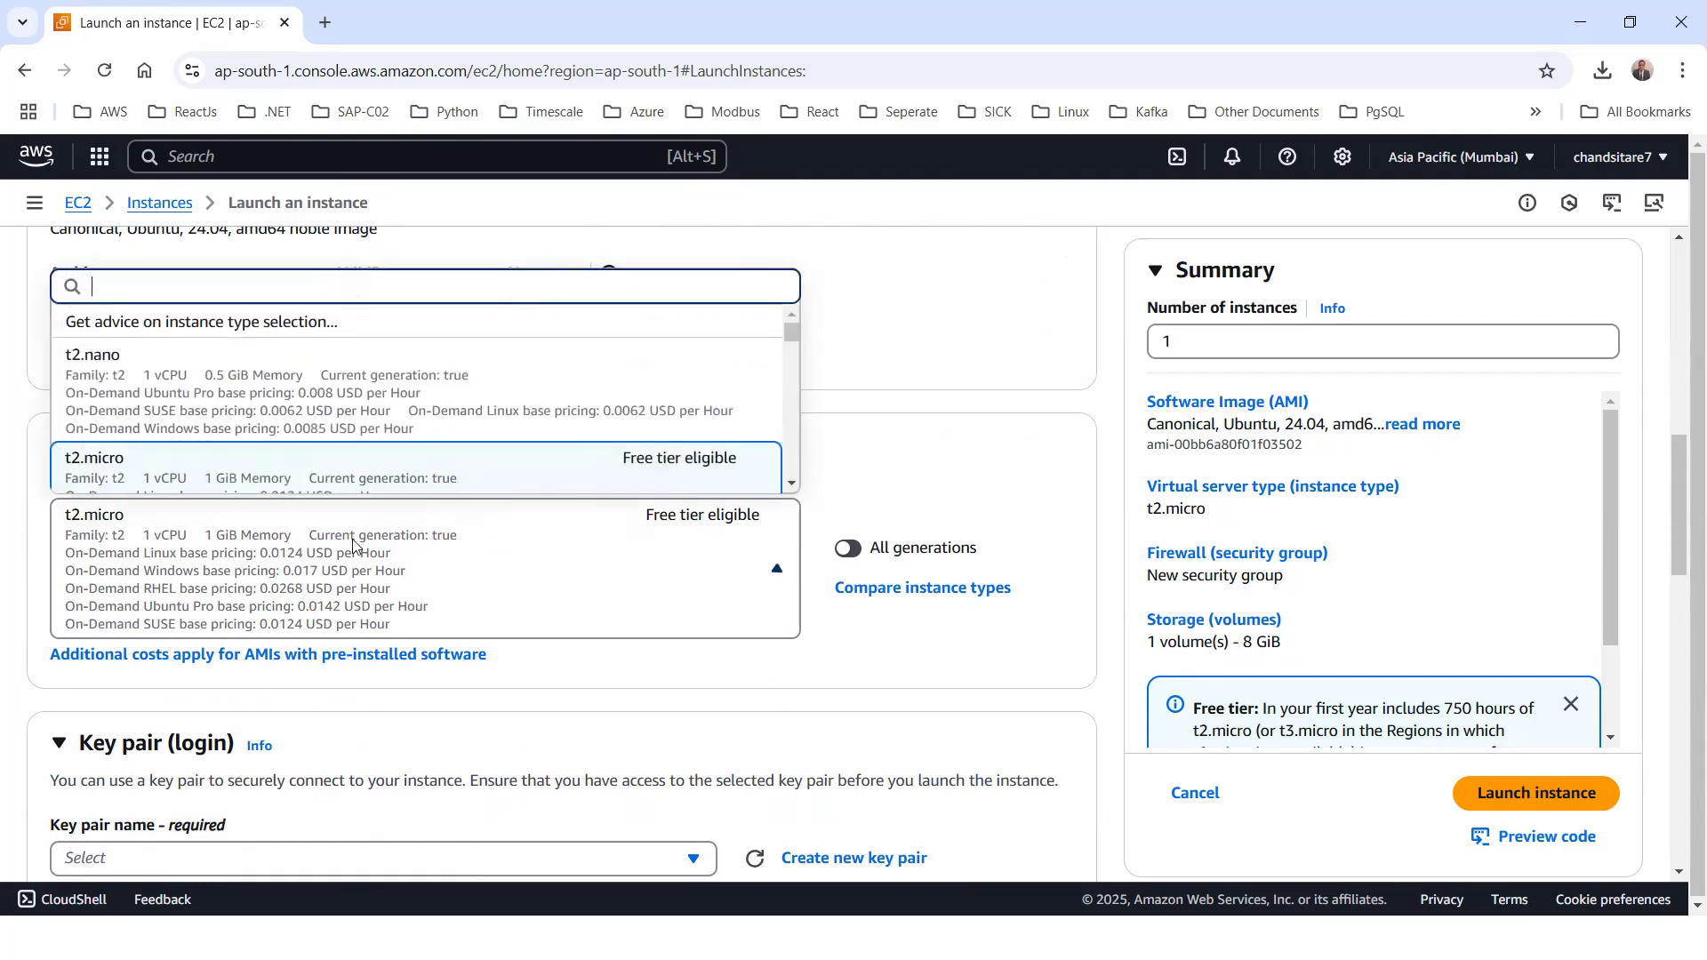
scroll(216, 440, down, 2)
scroll(173, 433, down, 1)
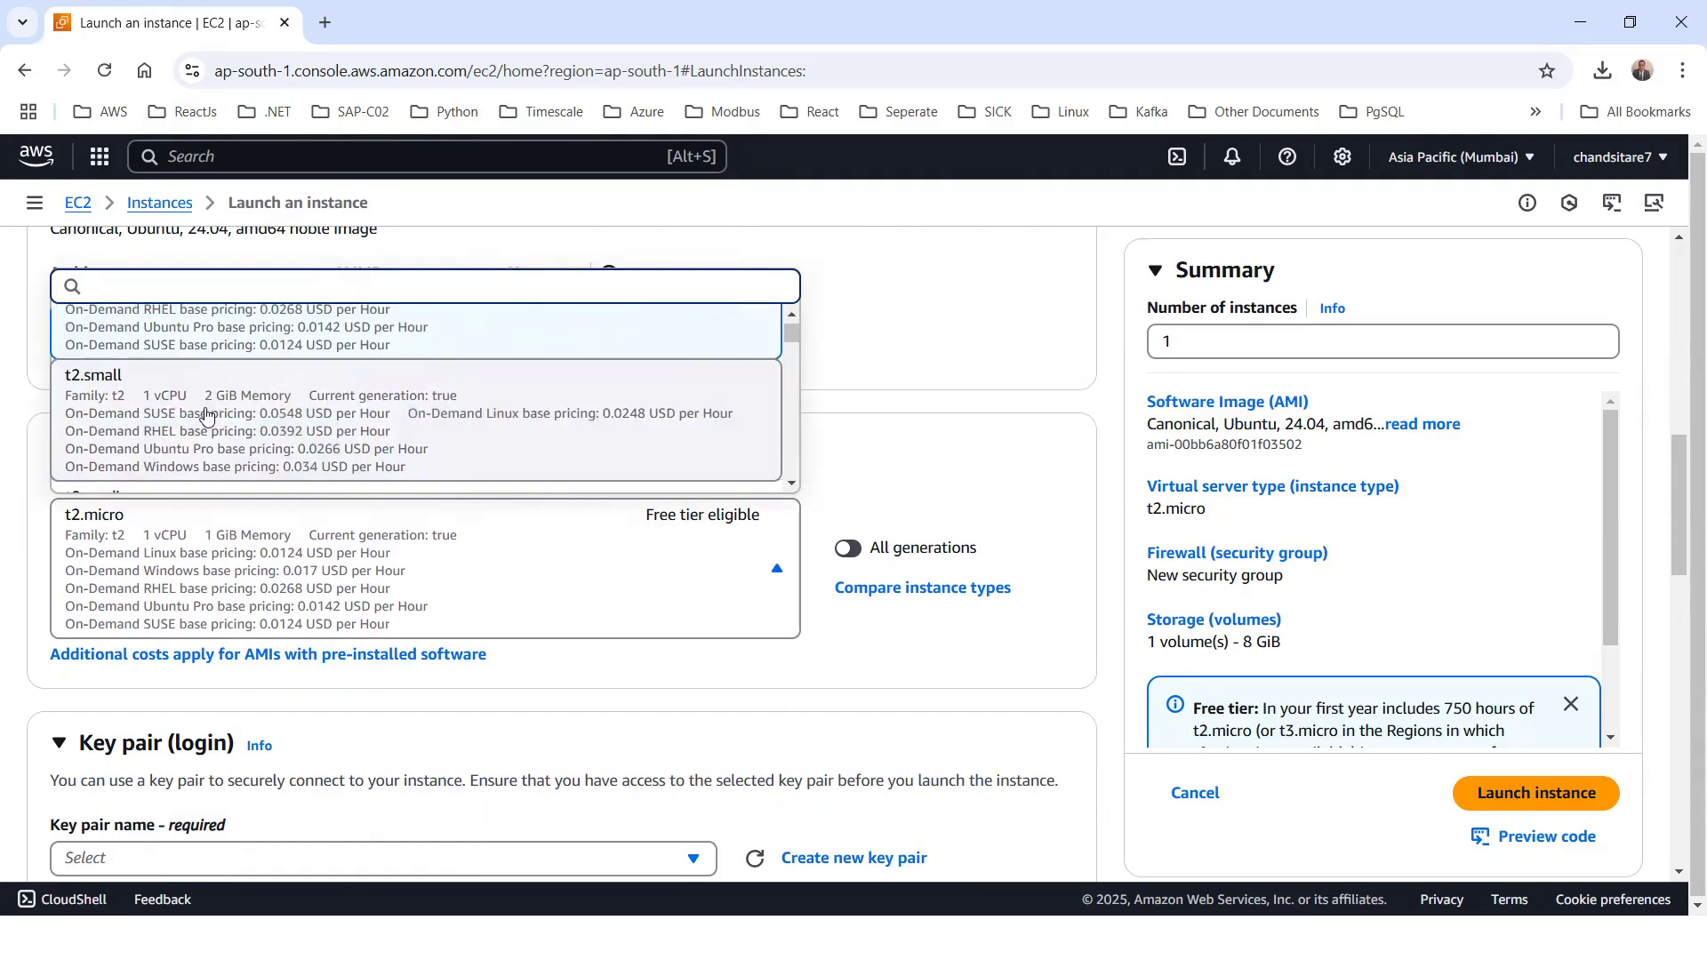
scroll(171, 388, down, 2)
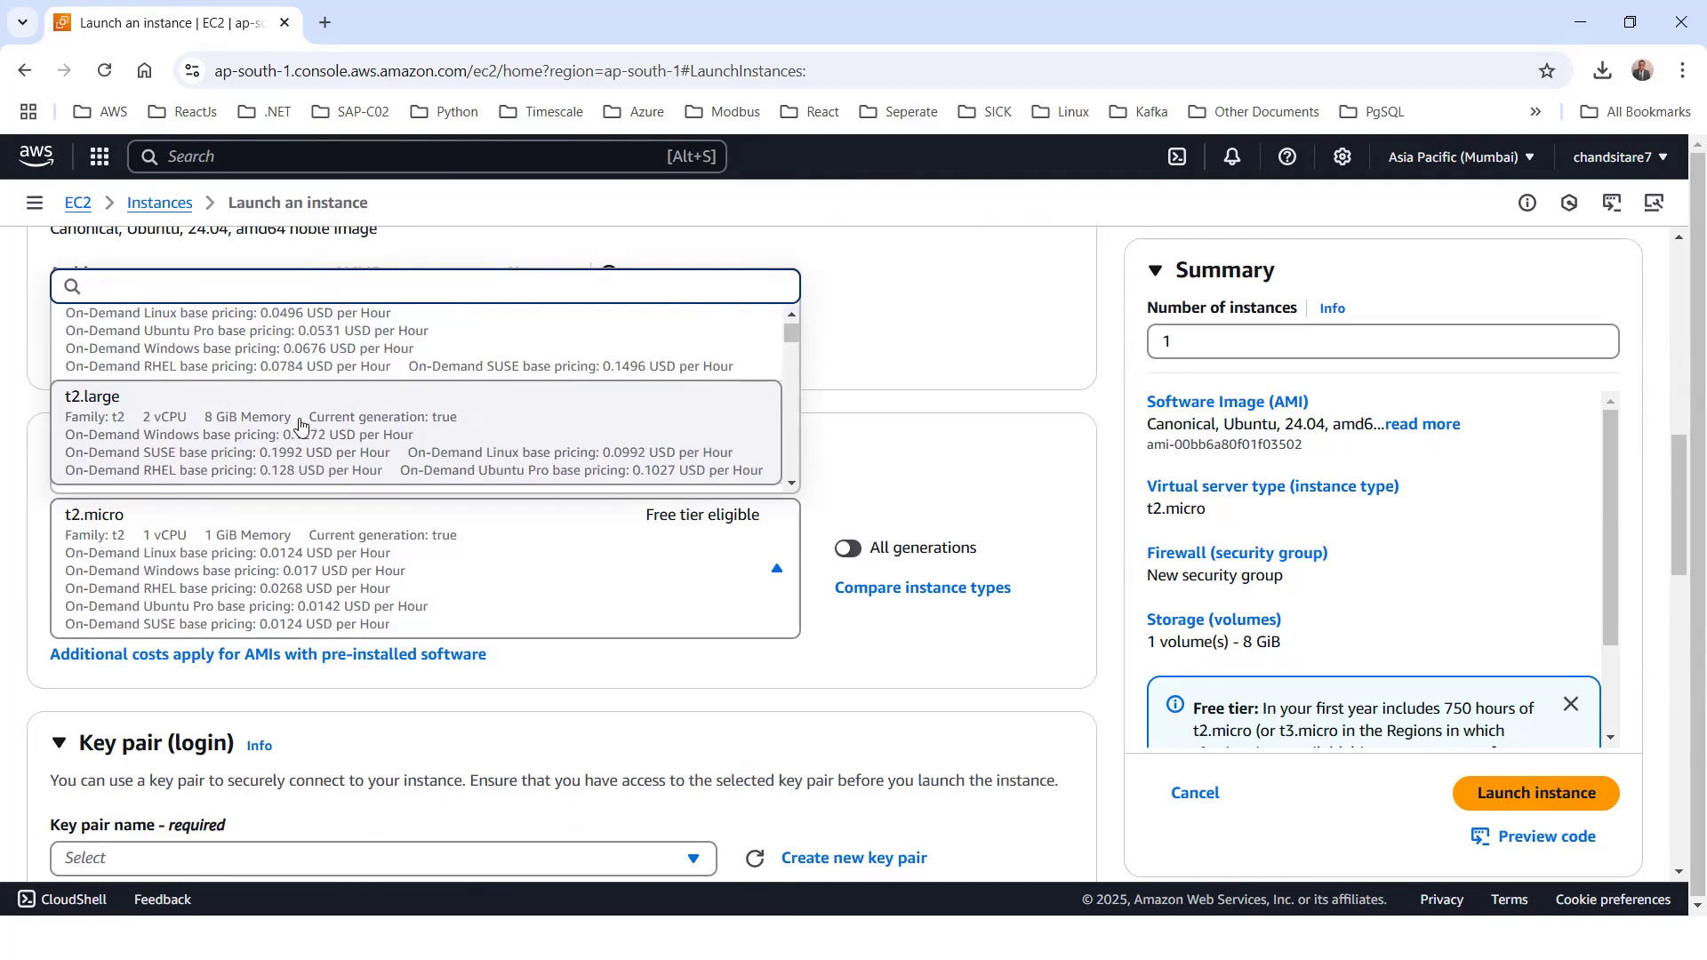
scroll(285, 420, up, 1)
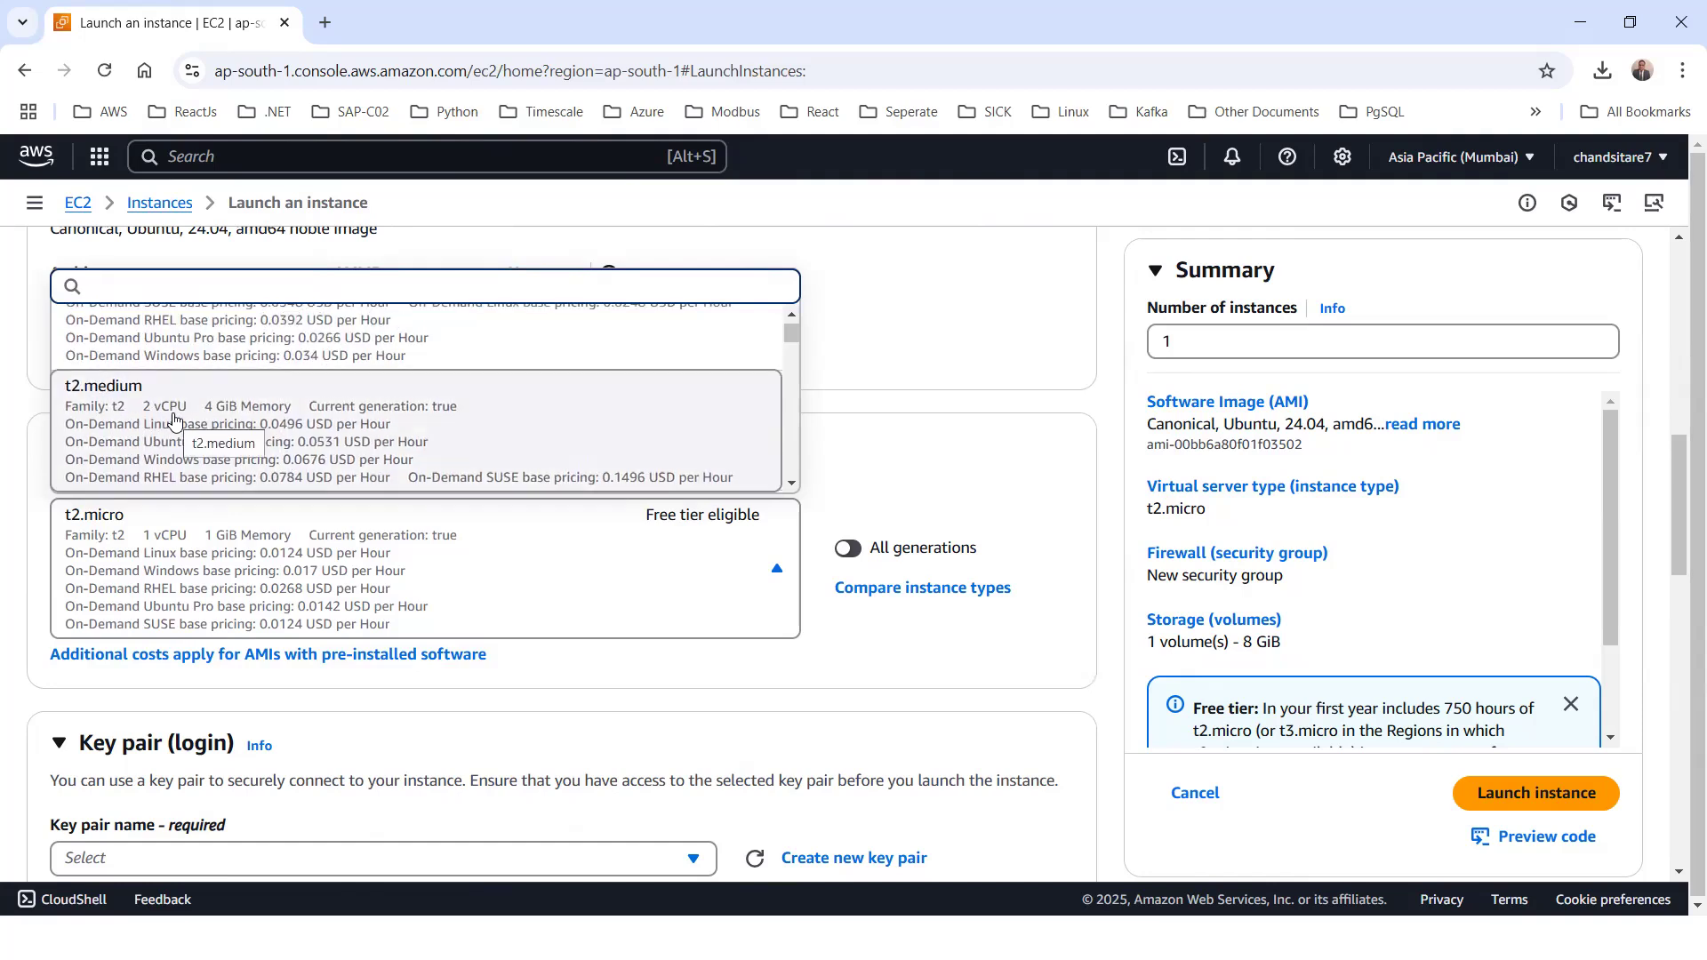
scroll(257, 431, up, 2)
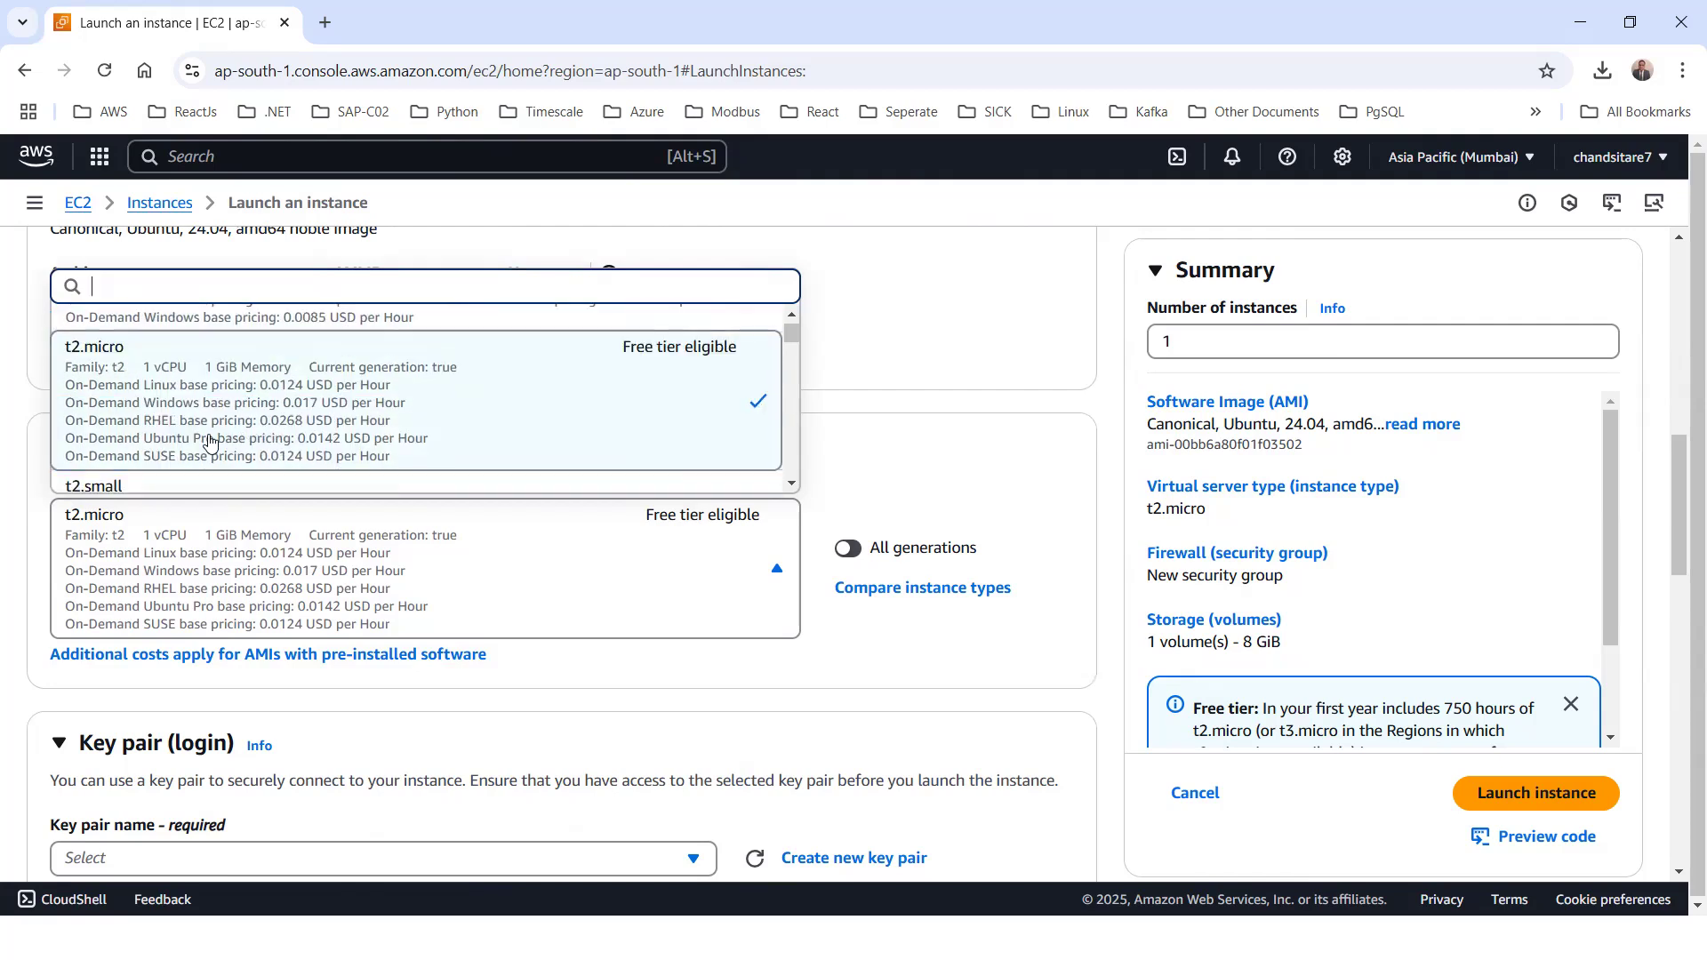
scroll(178, 434, down, 1)
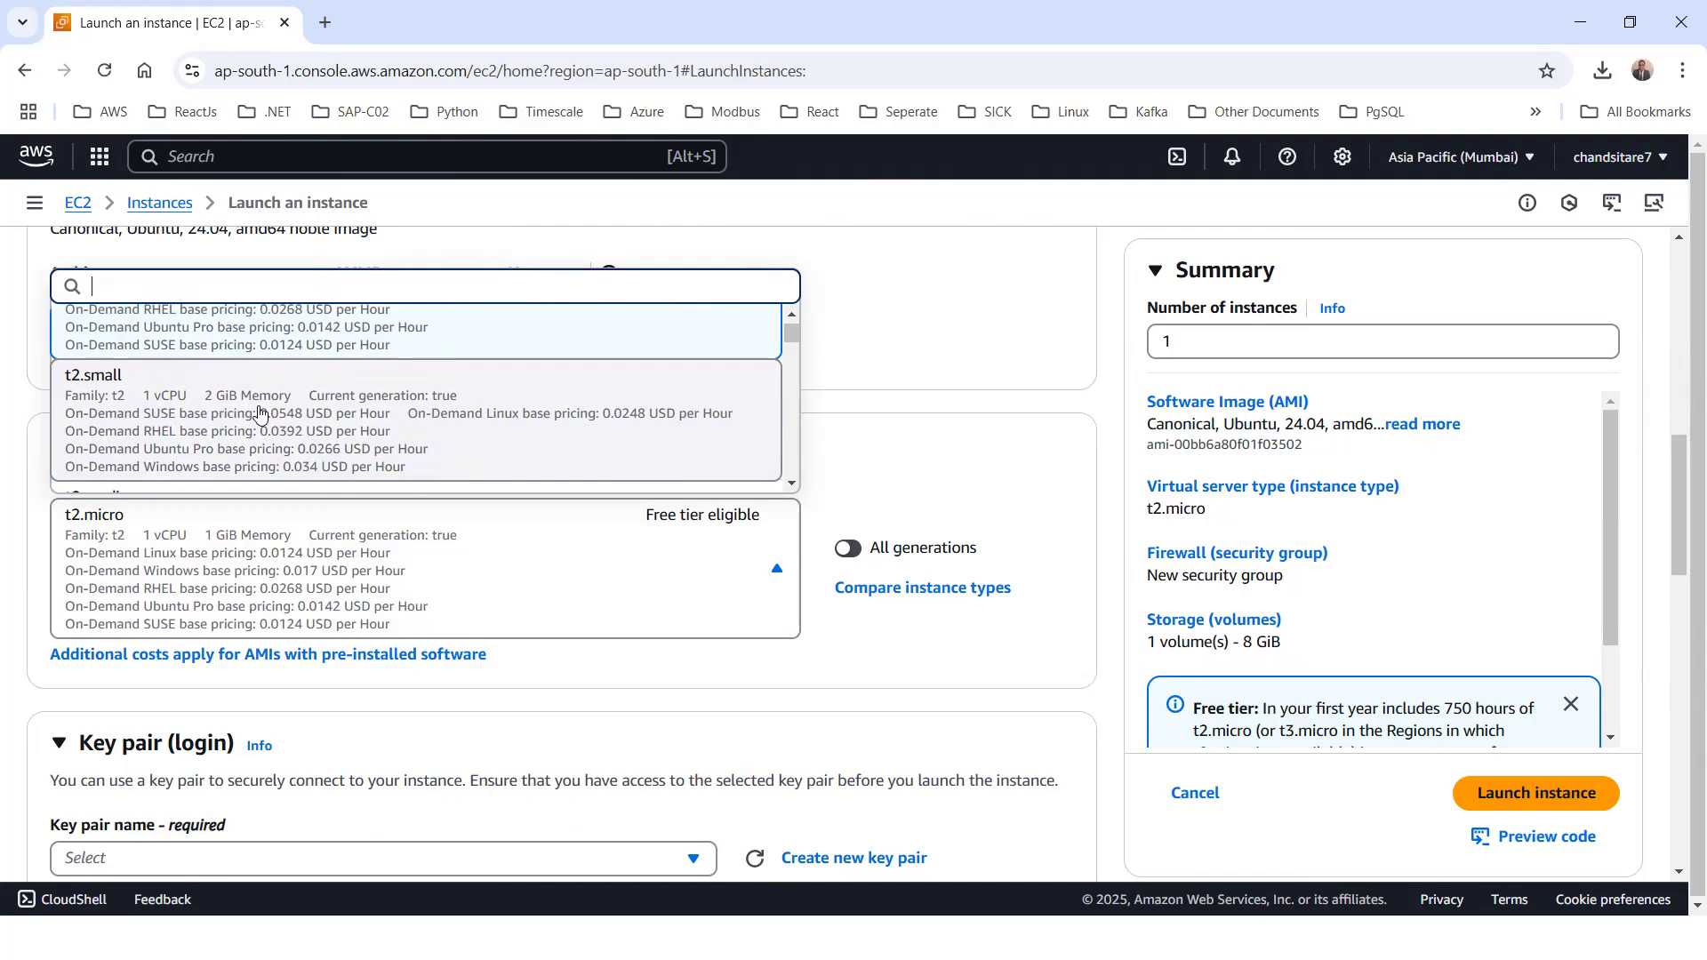
scroll(289, 425, up, 1)
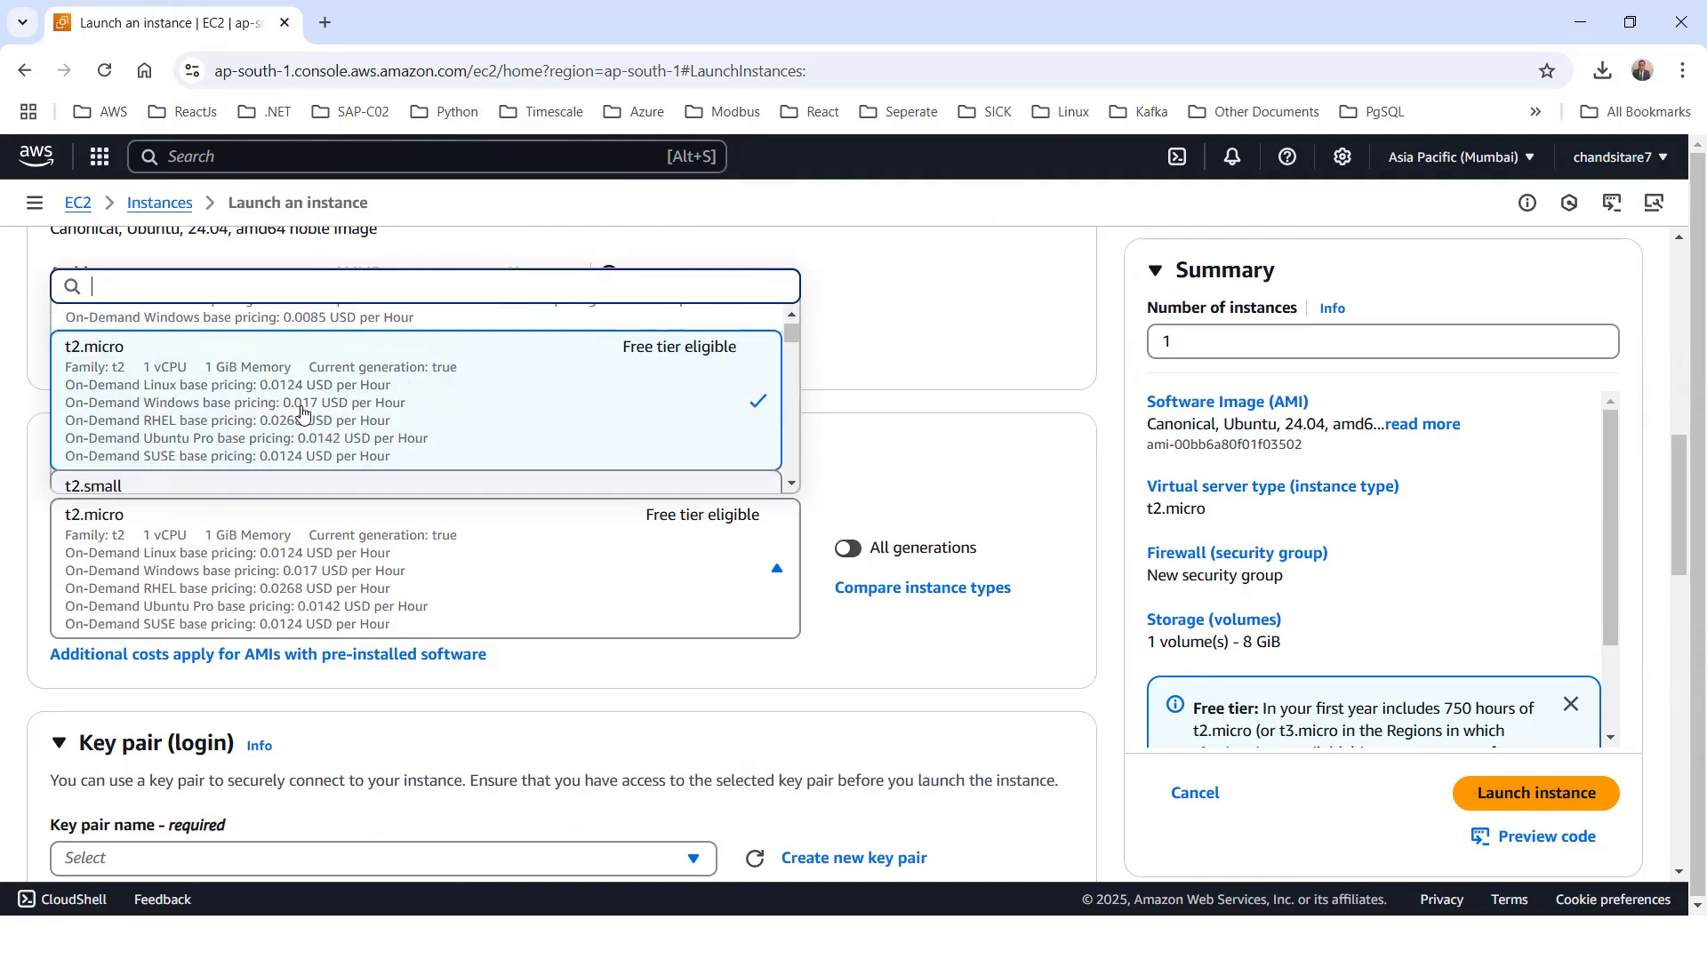
scroll(338, 440, down, 1)
scroll(340, 435, down, 3)
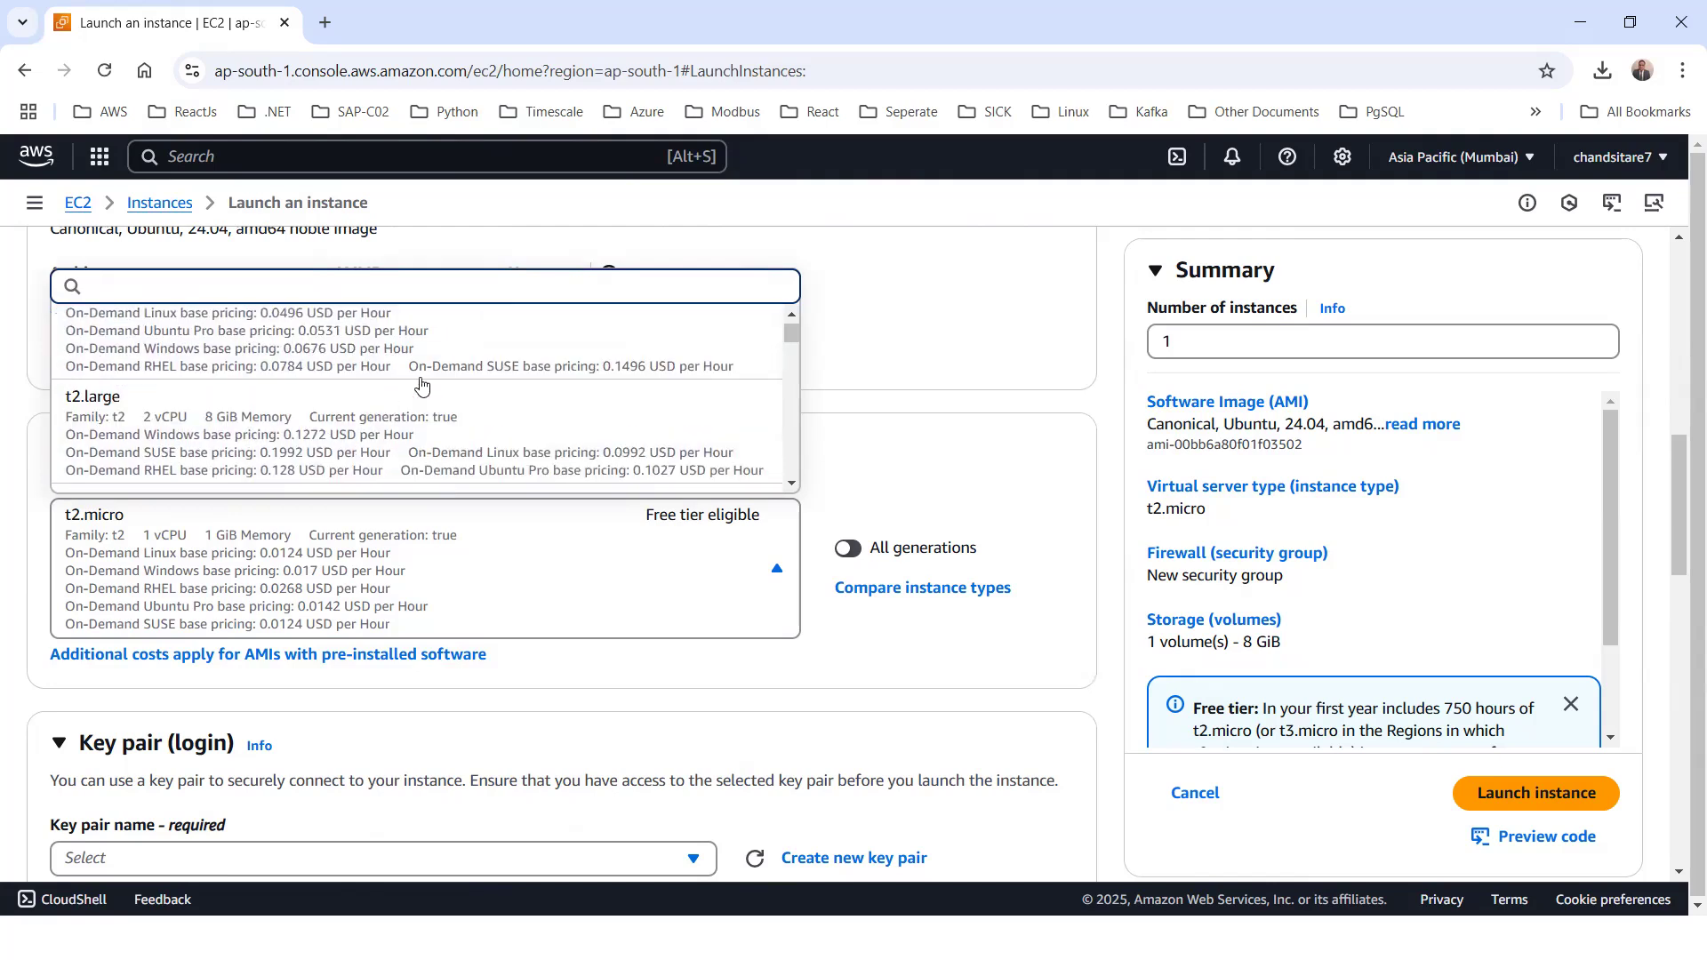
scroll(502, 394, up, 2)
scroll(498, 392, up, 2)
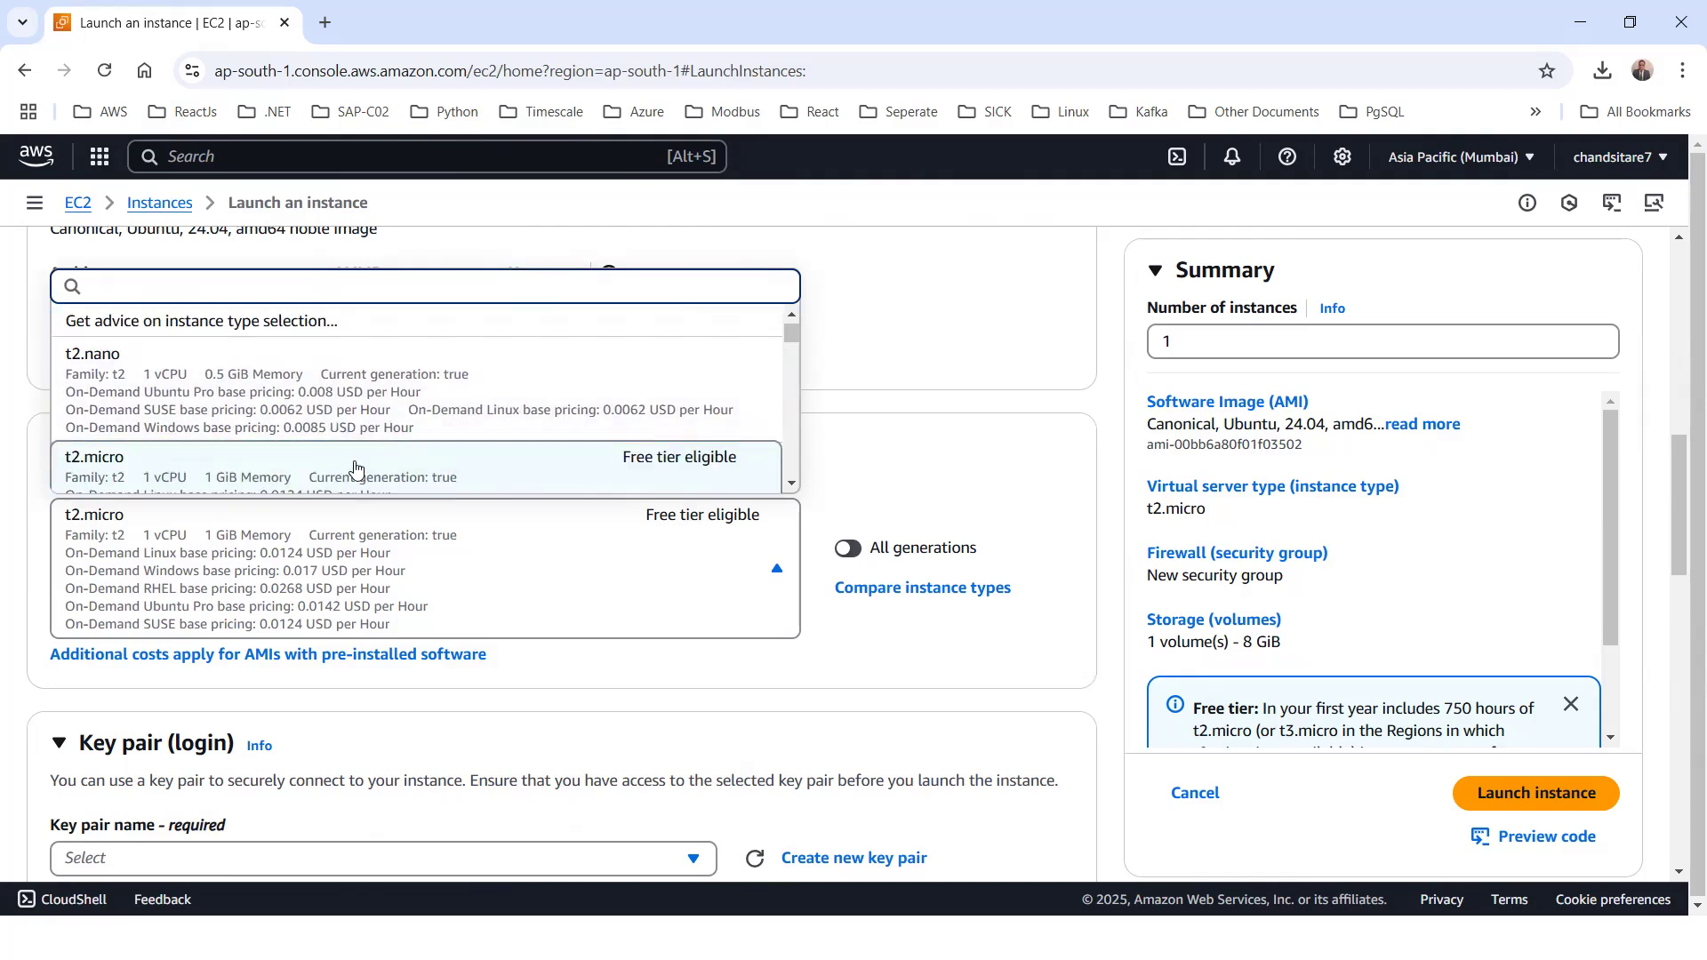
scroll(374, 464, down, 1)
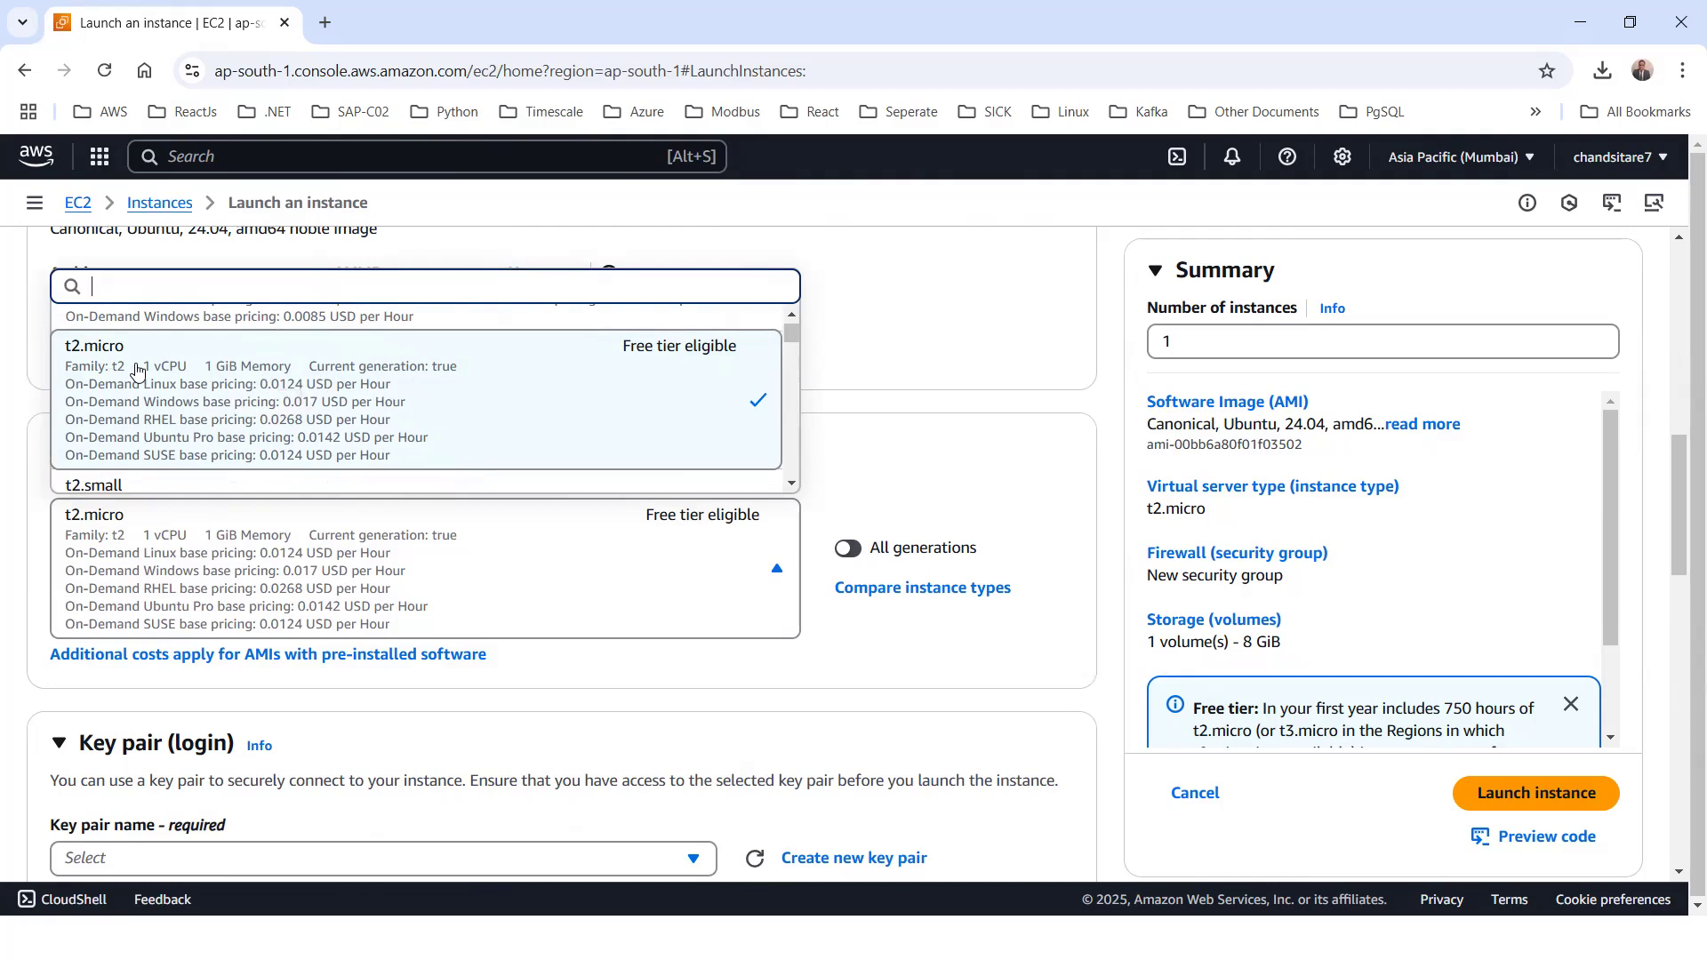
click(753, 389)
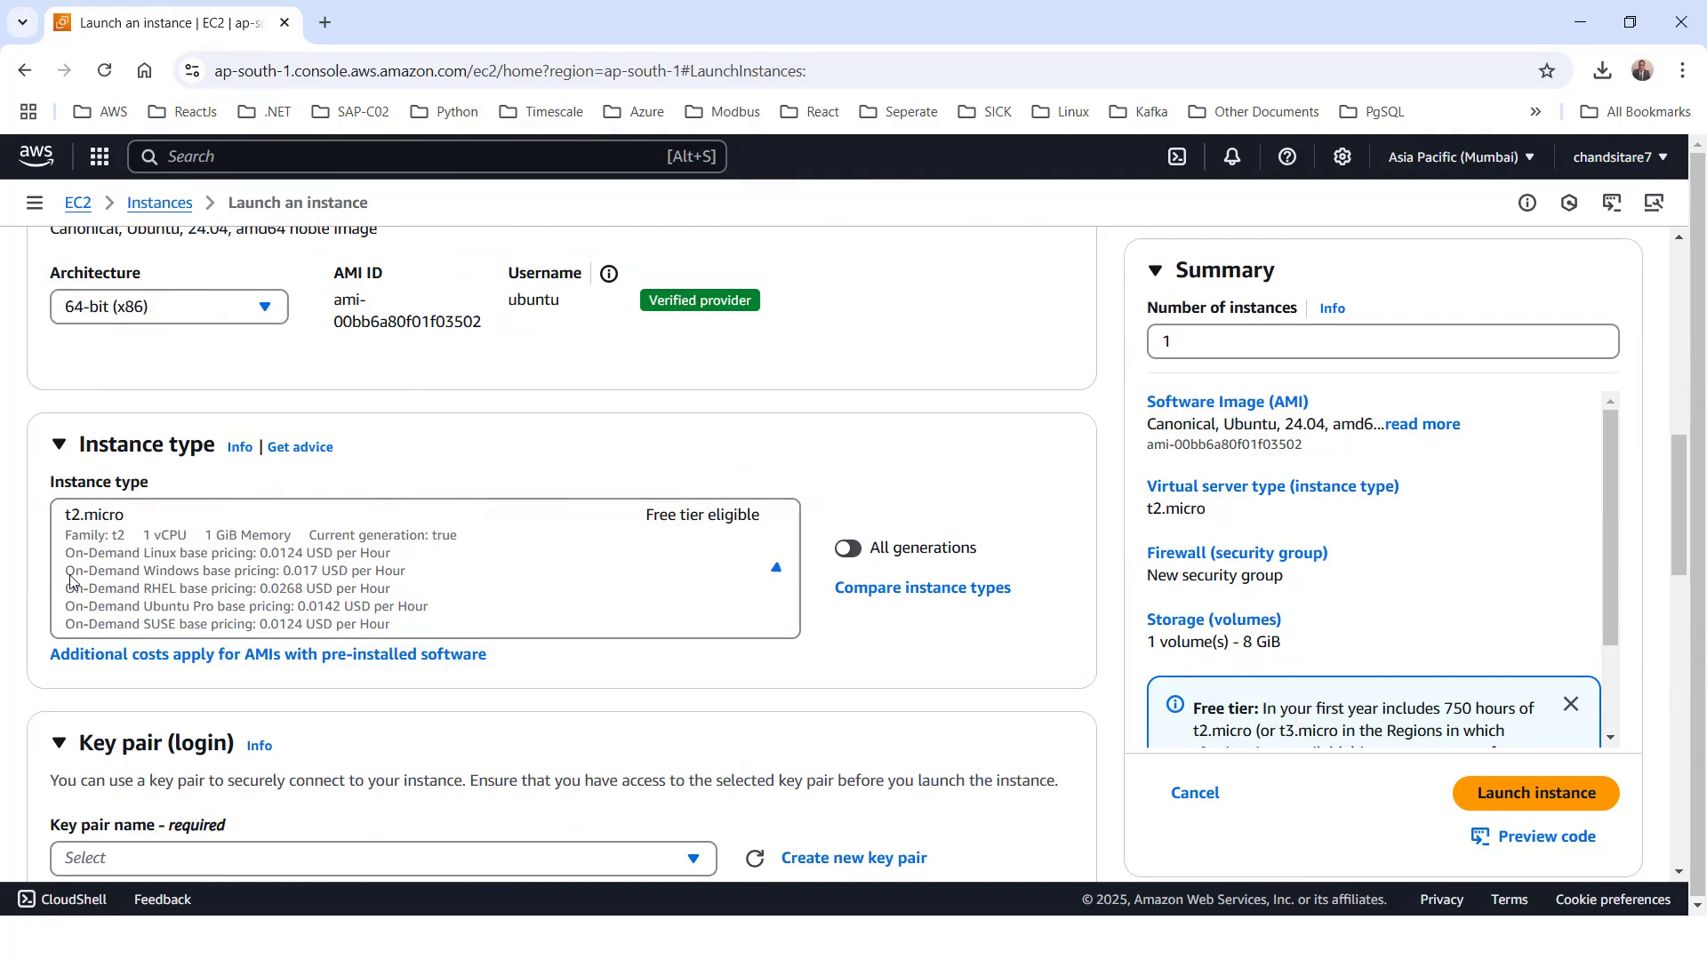
Begin creating a new login key pair for the instance and enter a key pair name
scroll(393, 587, down, 5)
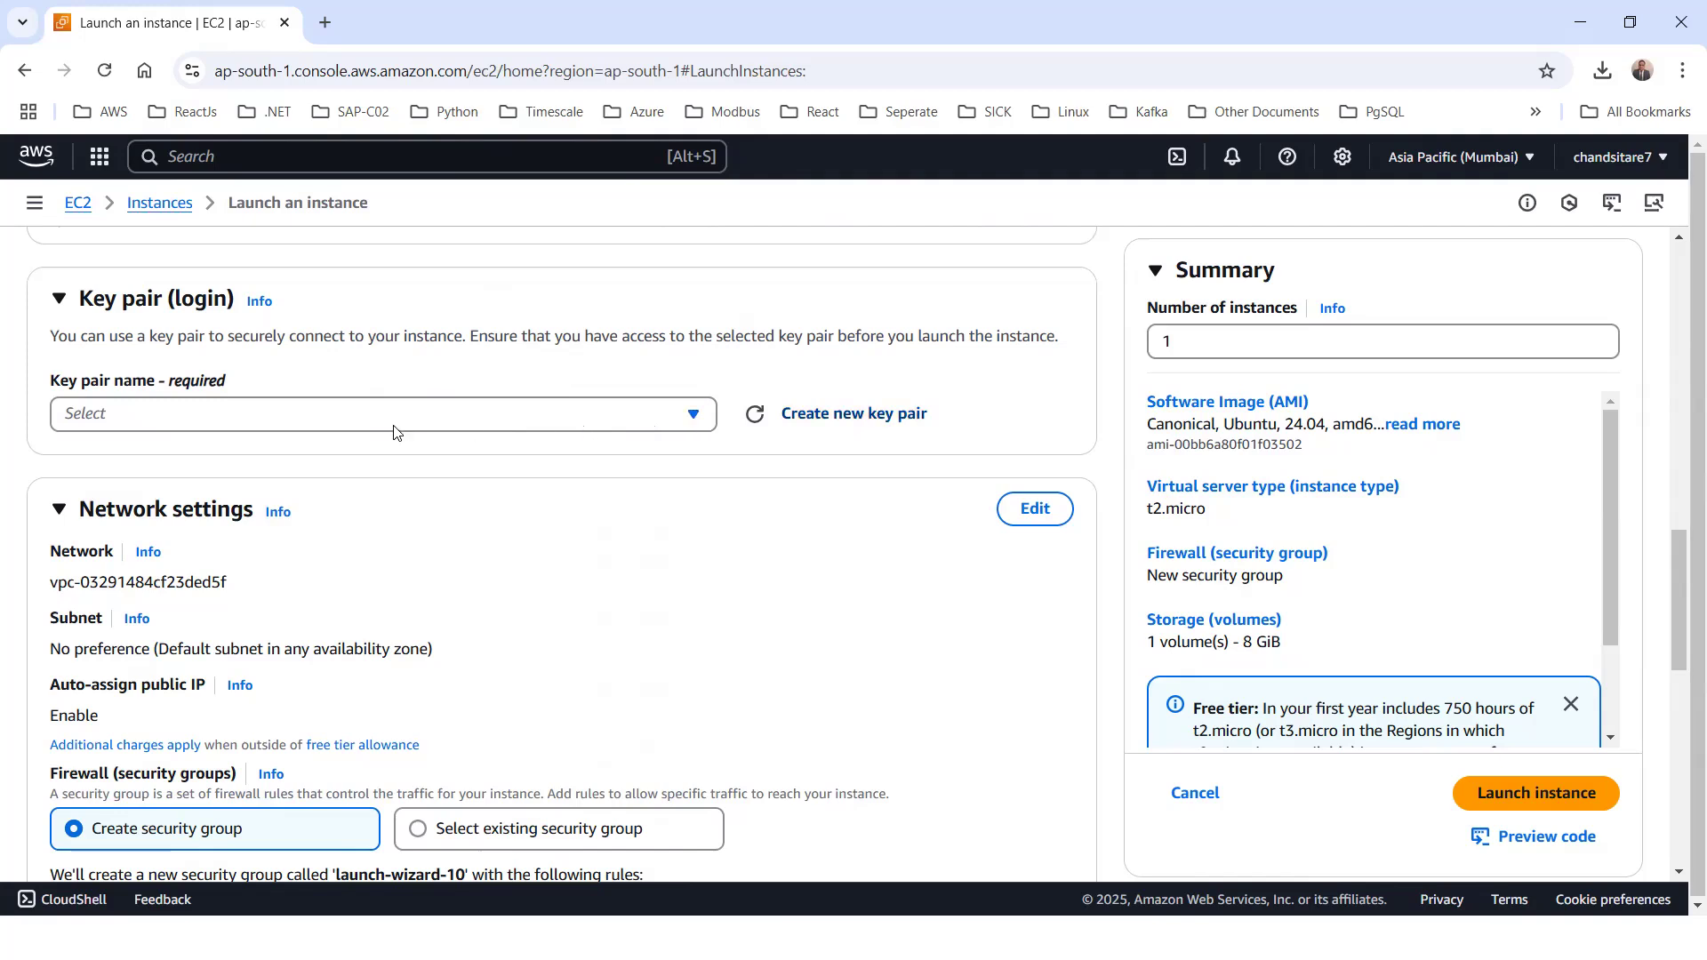
click(815, 418)
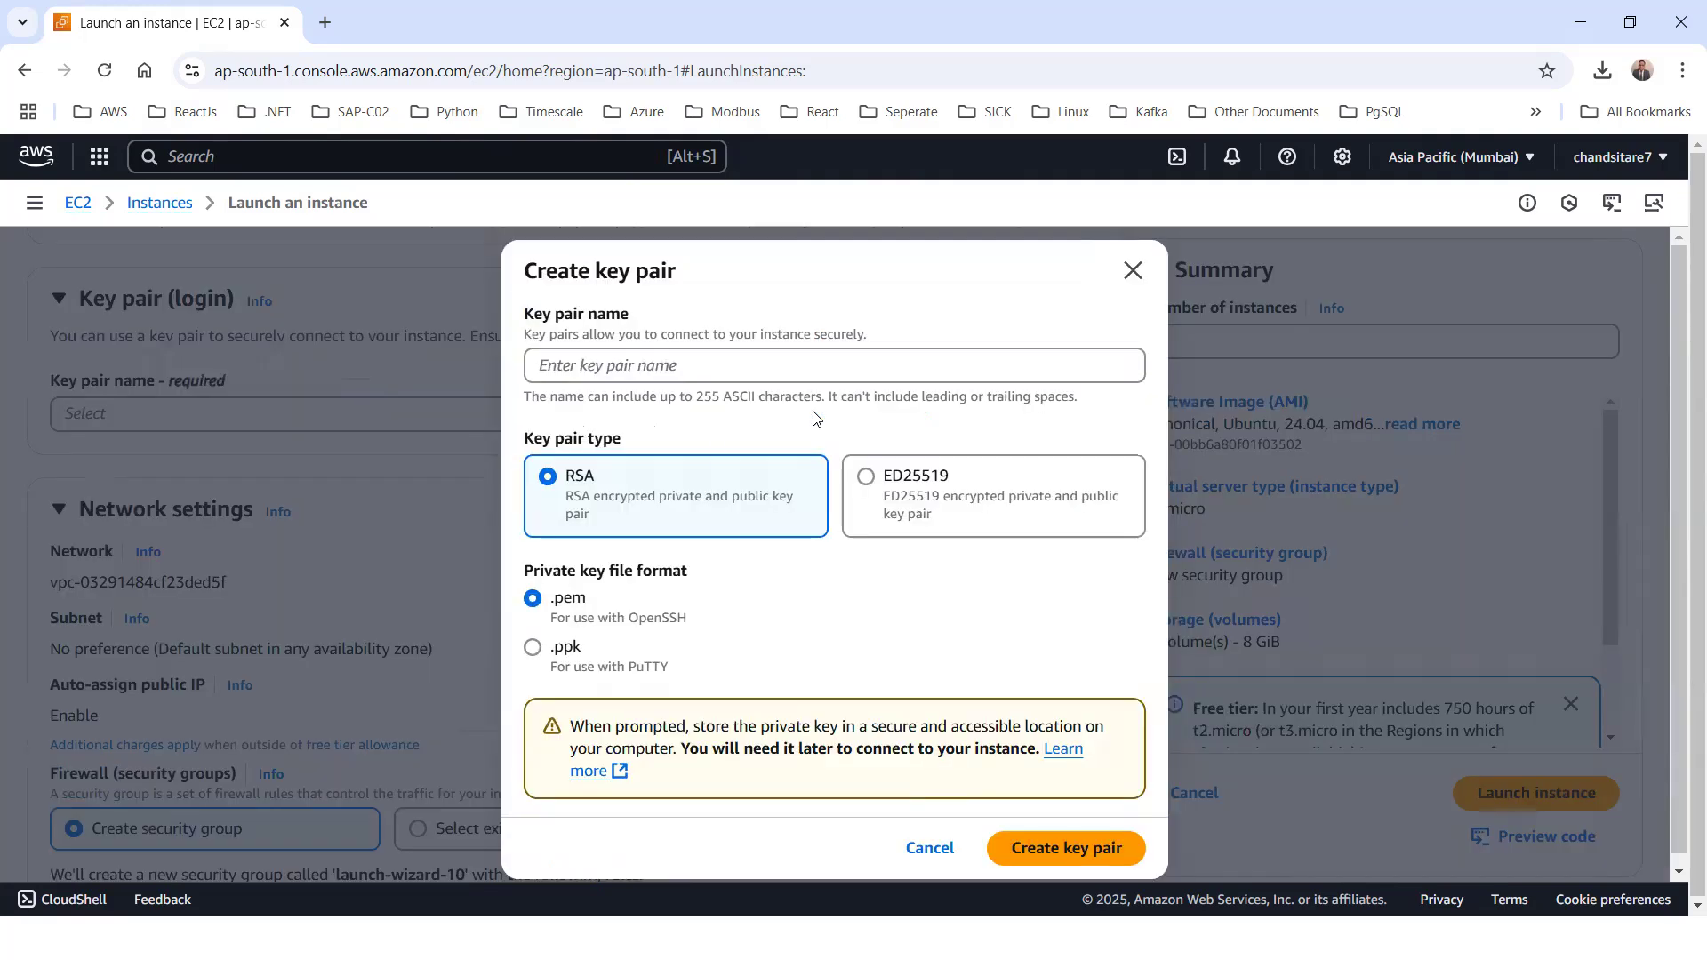
click(612, 365)
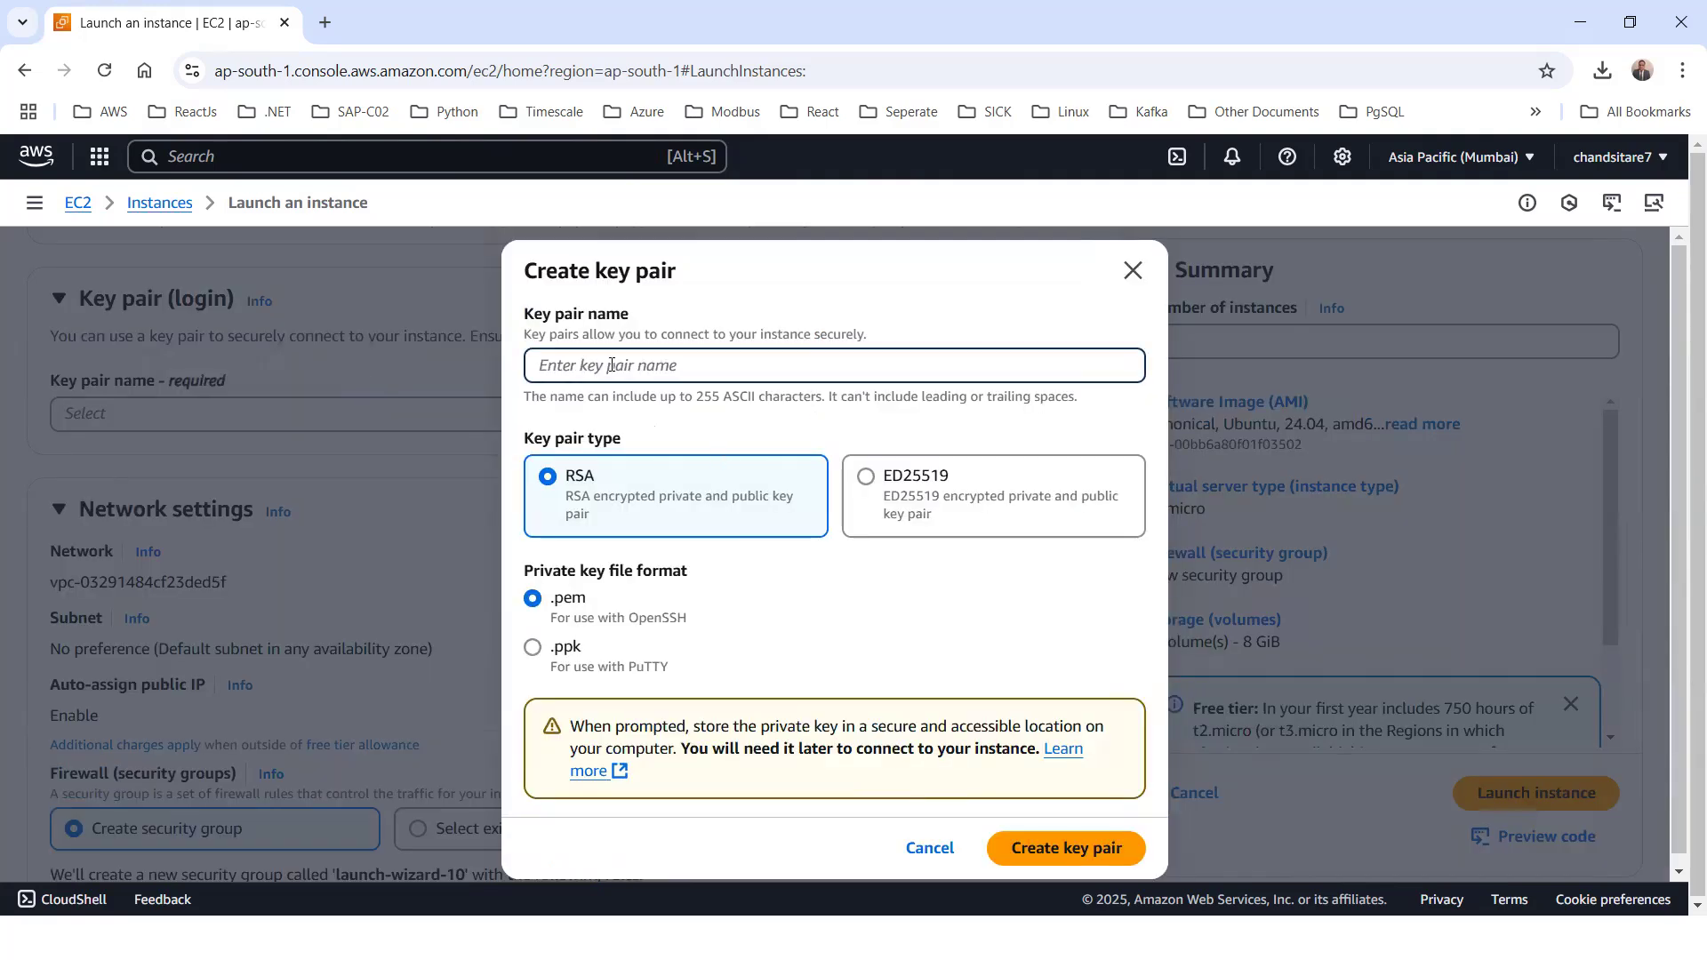
text(myubuntukeypair)
Look up the PuTTY download page on putty.org in a new browser tab
click(324, 24)
text(putty)
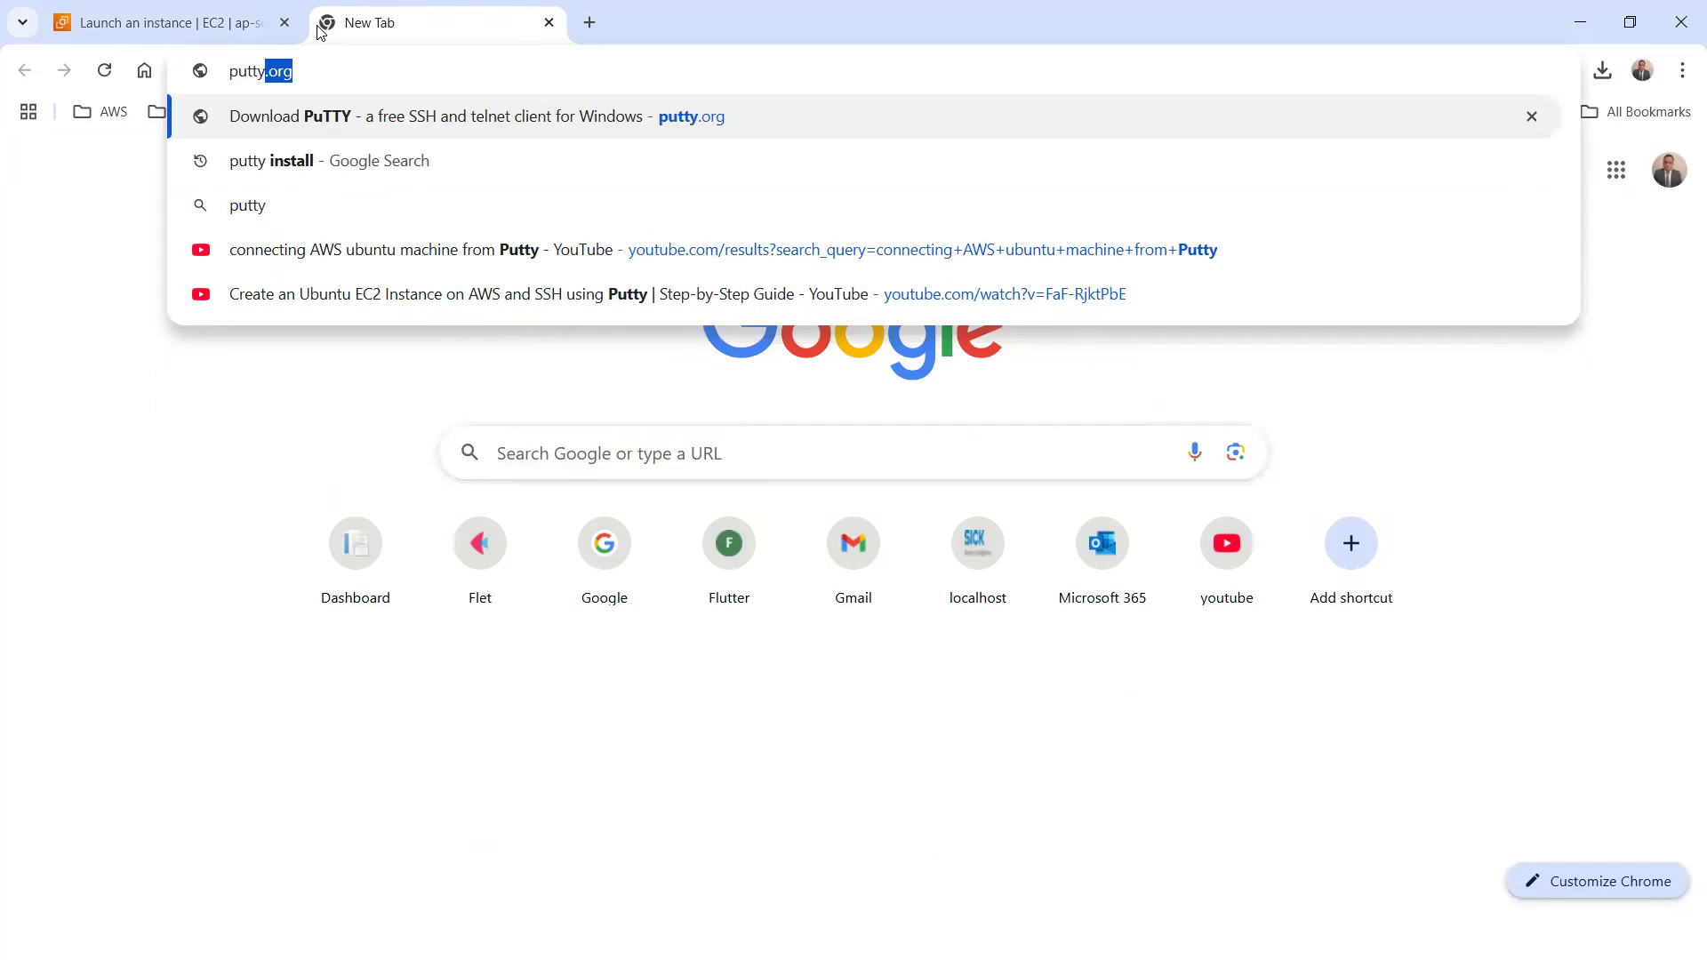
key(Return)
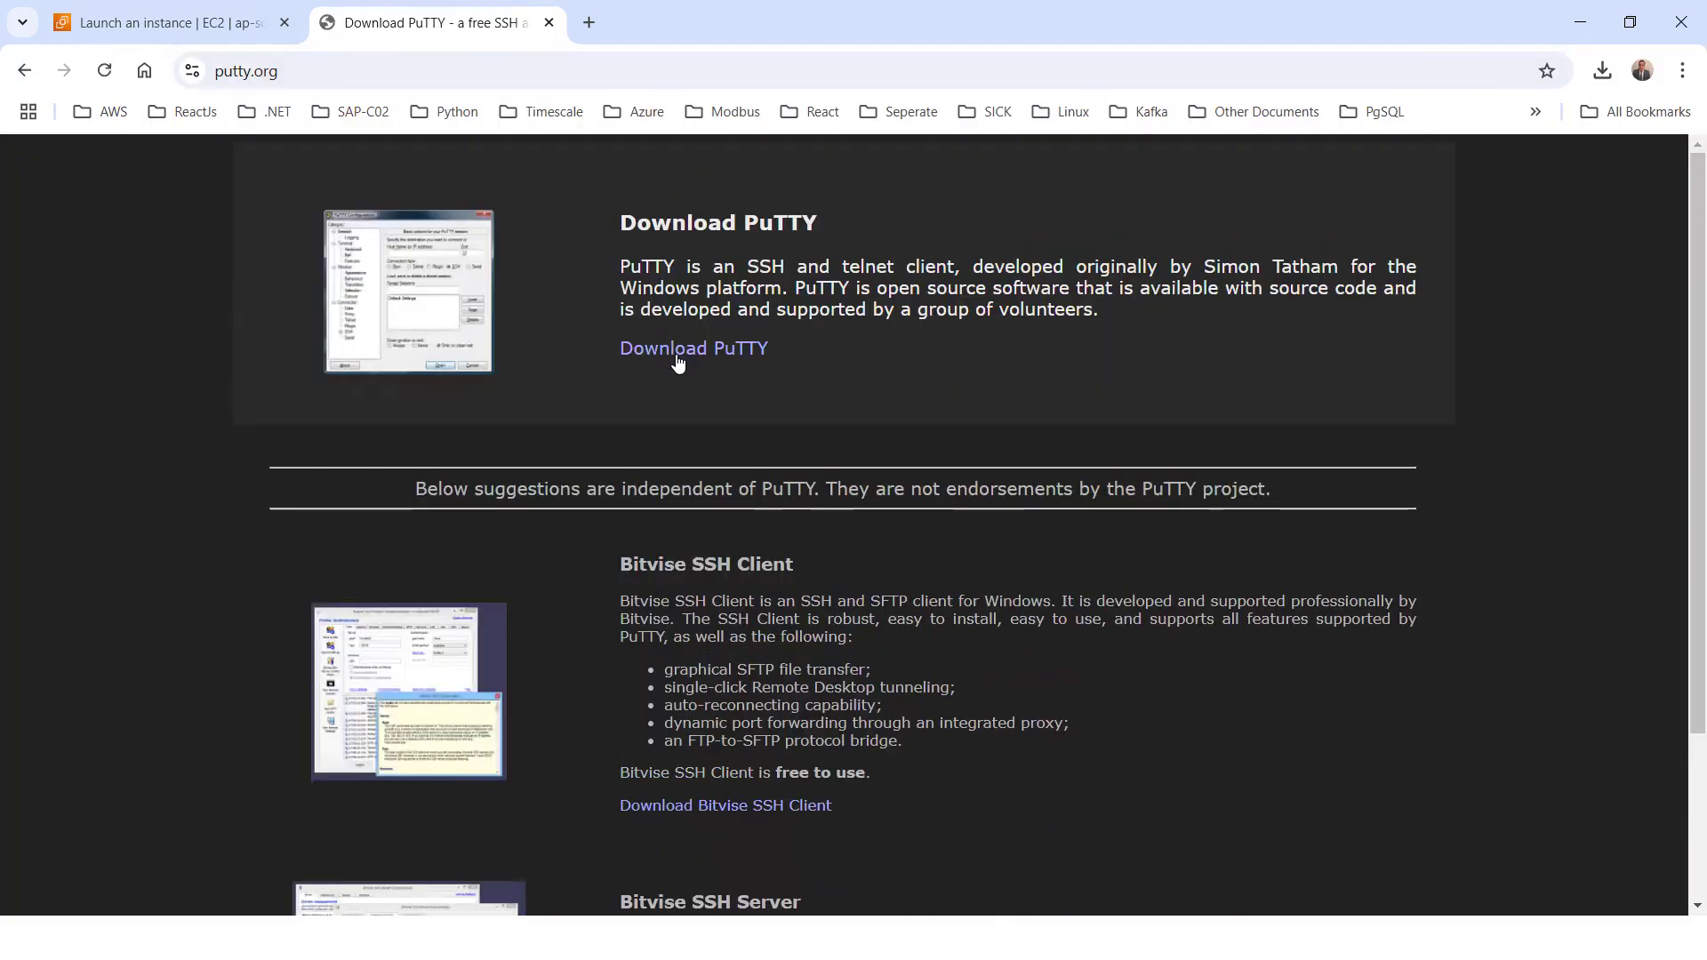
scroll(677, 357, down, 3)
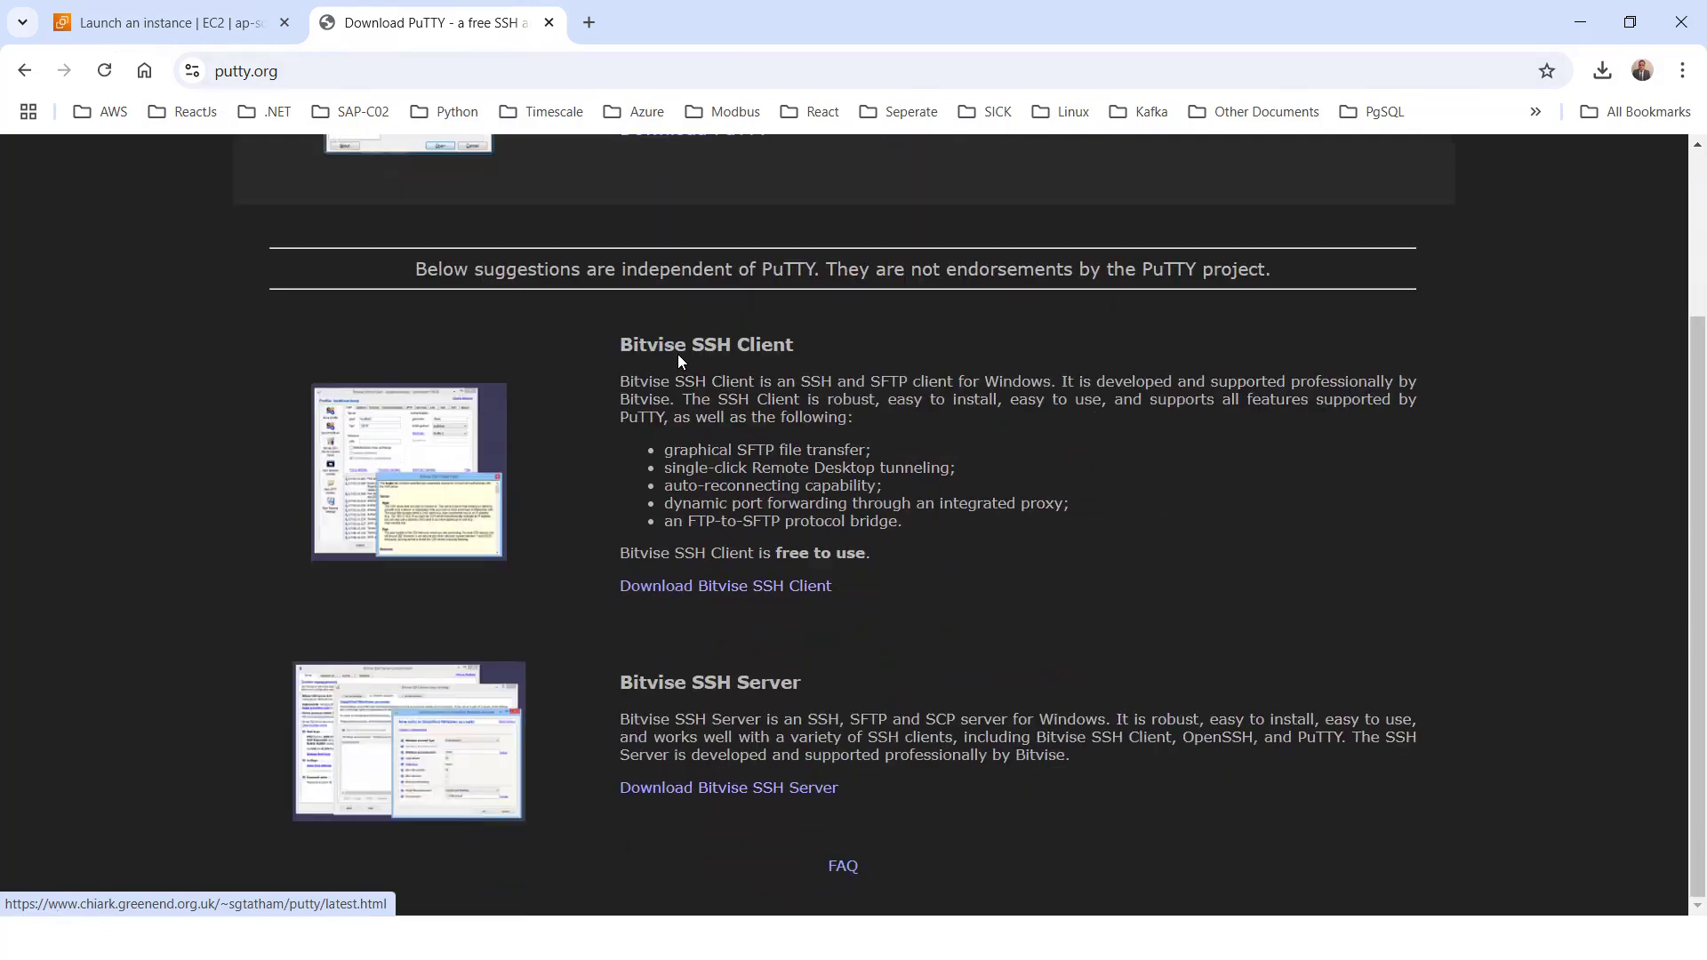
scroll(626, 329, up, 3)
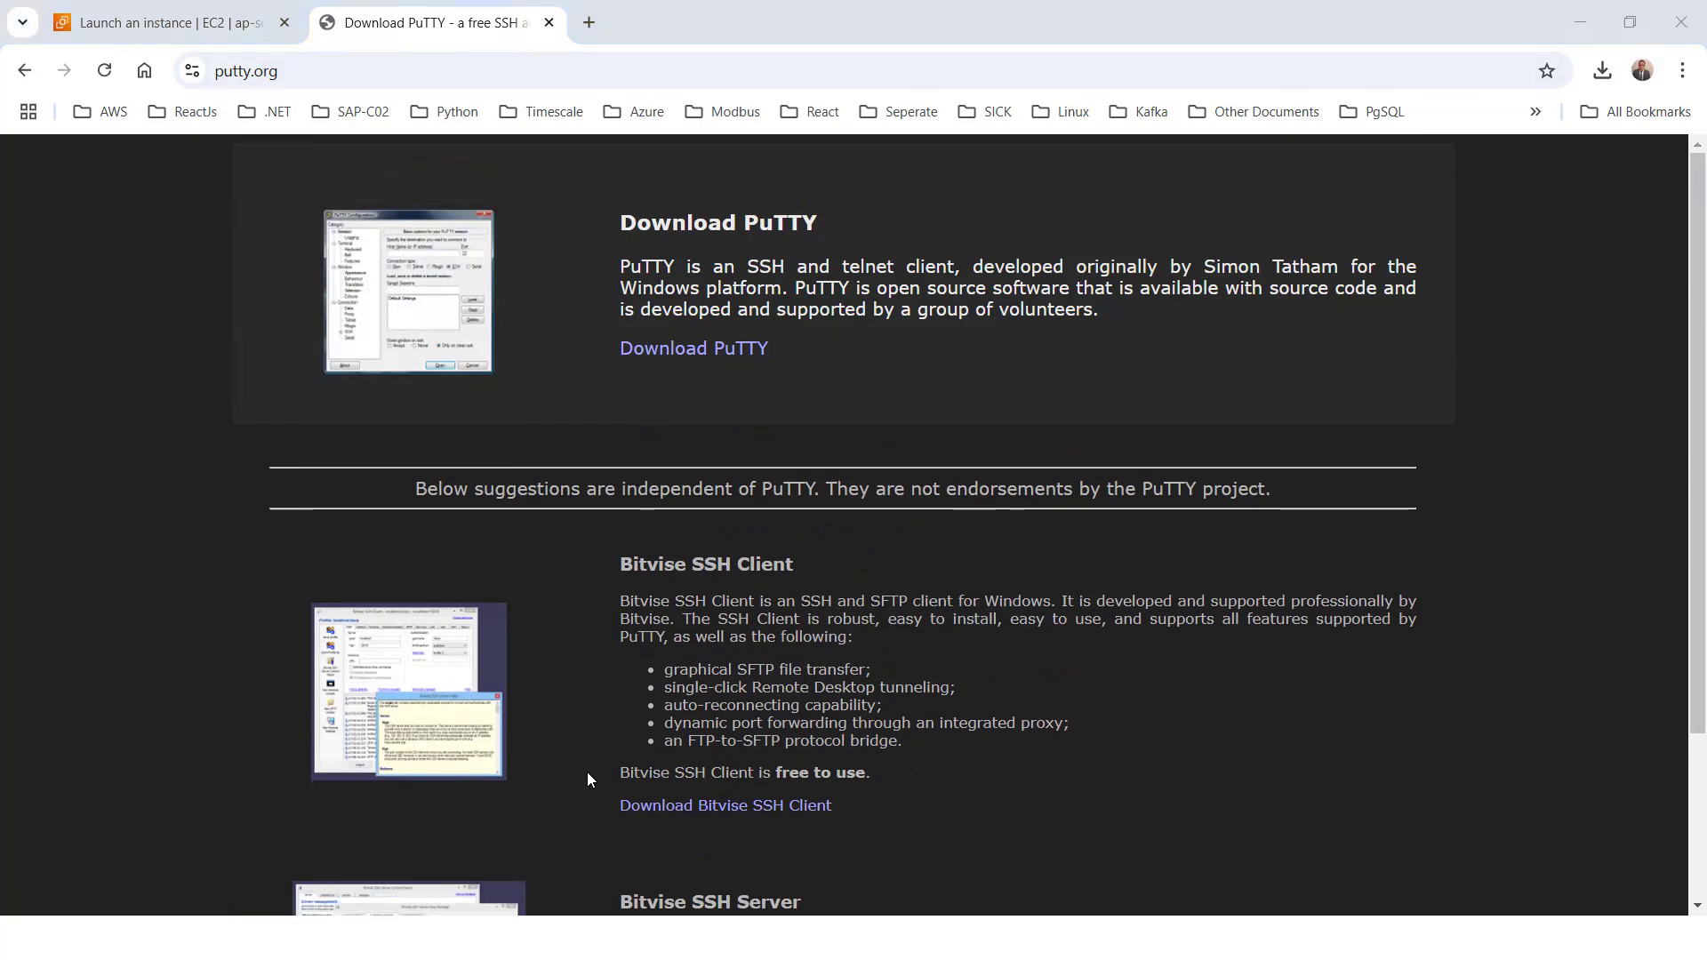
Search Windows for the installed PuTTY app
click(198, 933)
text(putyy)
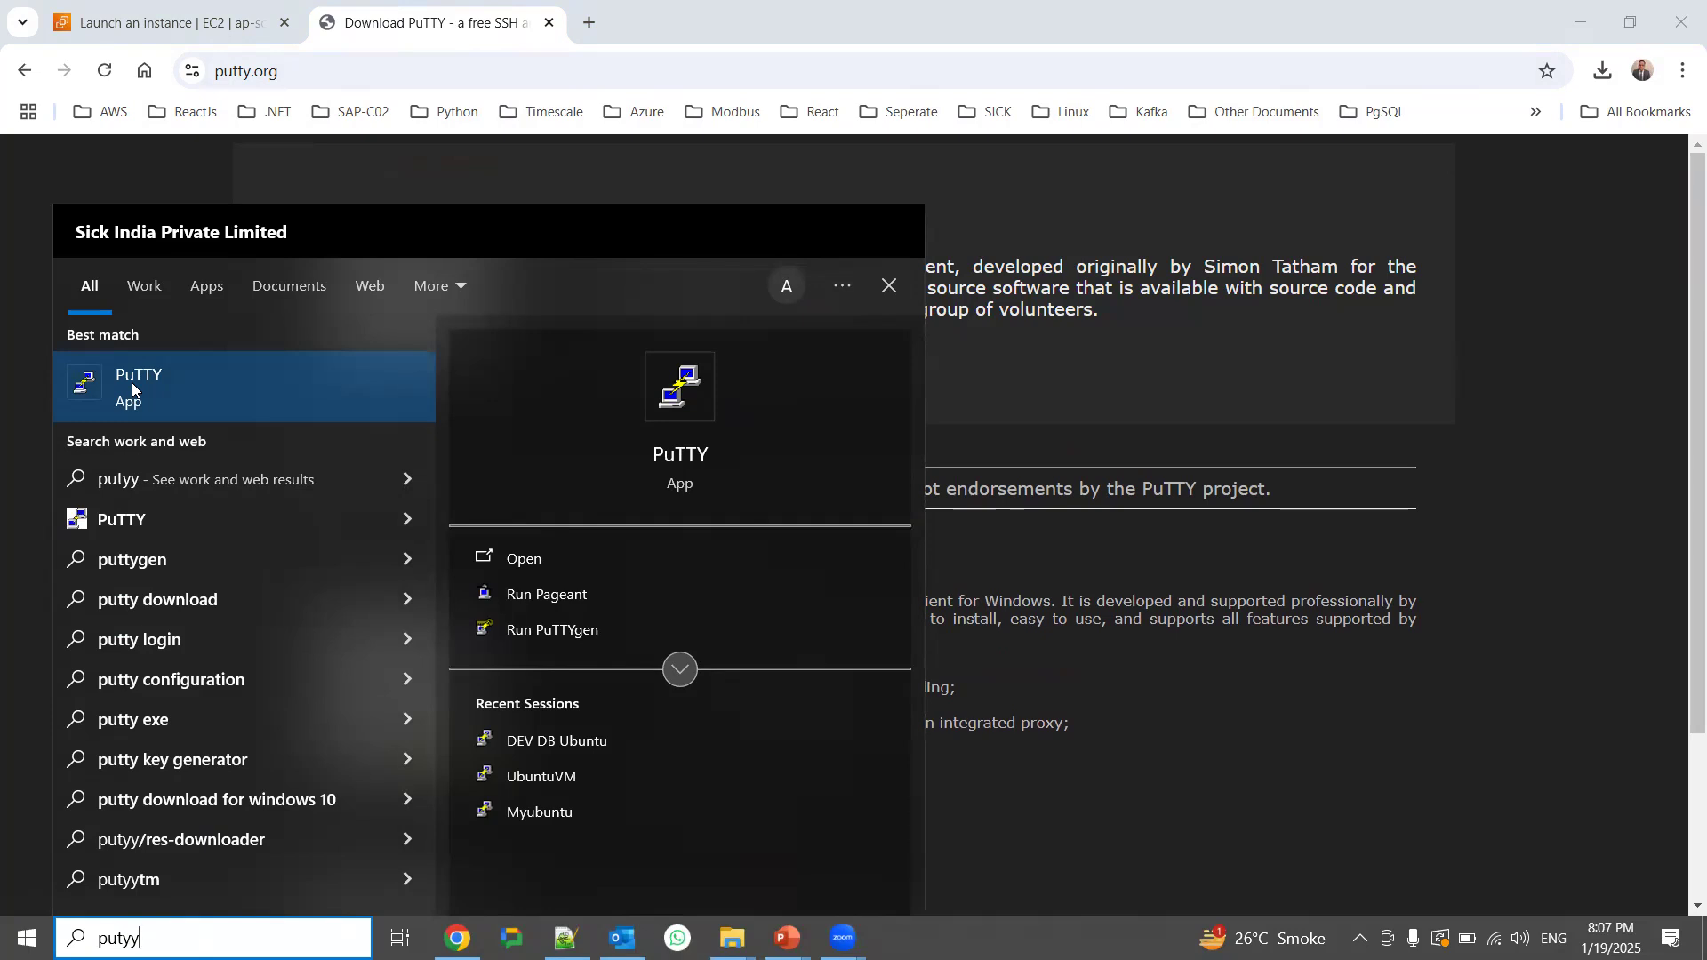
key(BackSpace)
key(BackSpace)
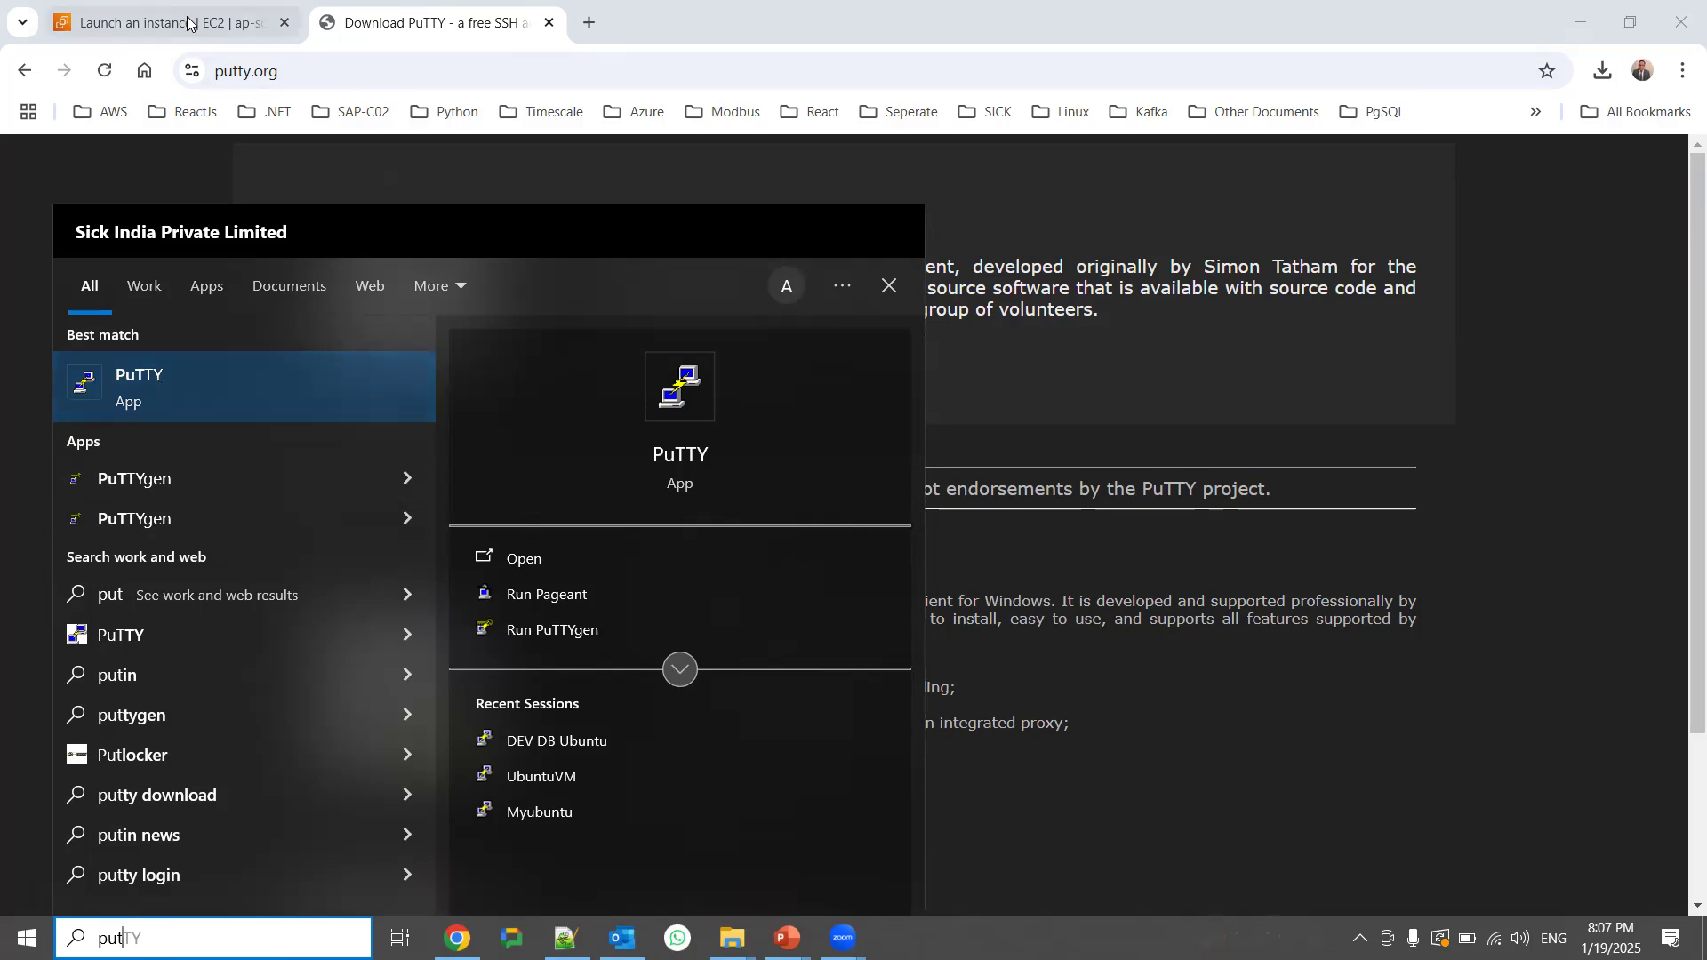
Create the RSA key pair myubuntukeypair in .pem format for the instance and check the downloaded key file in its folder
click(160, 22)
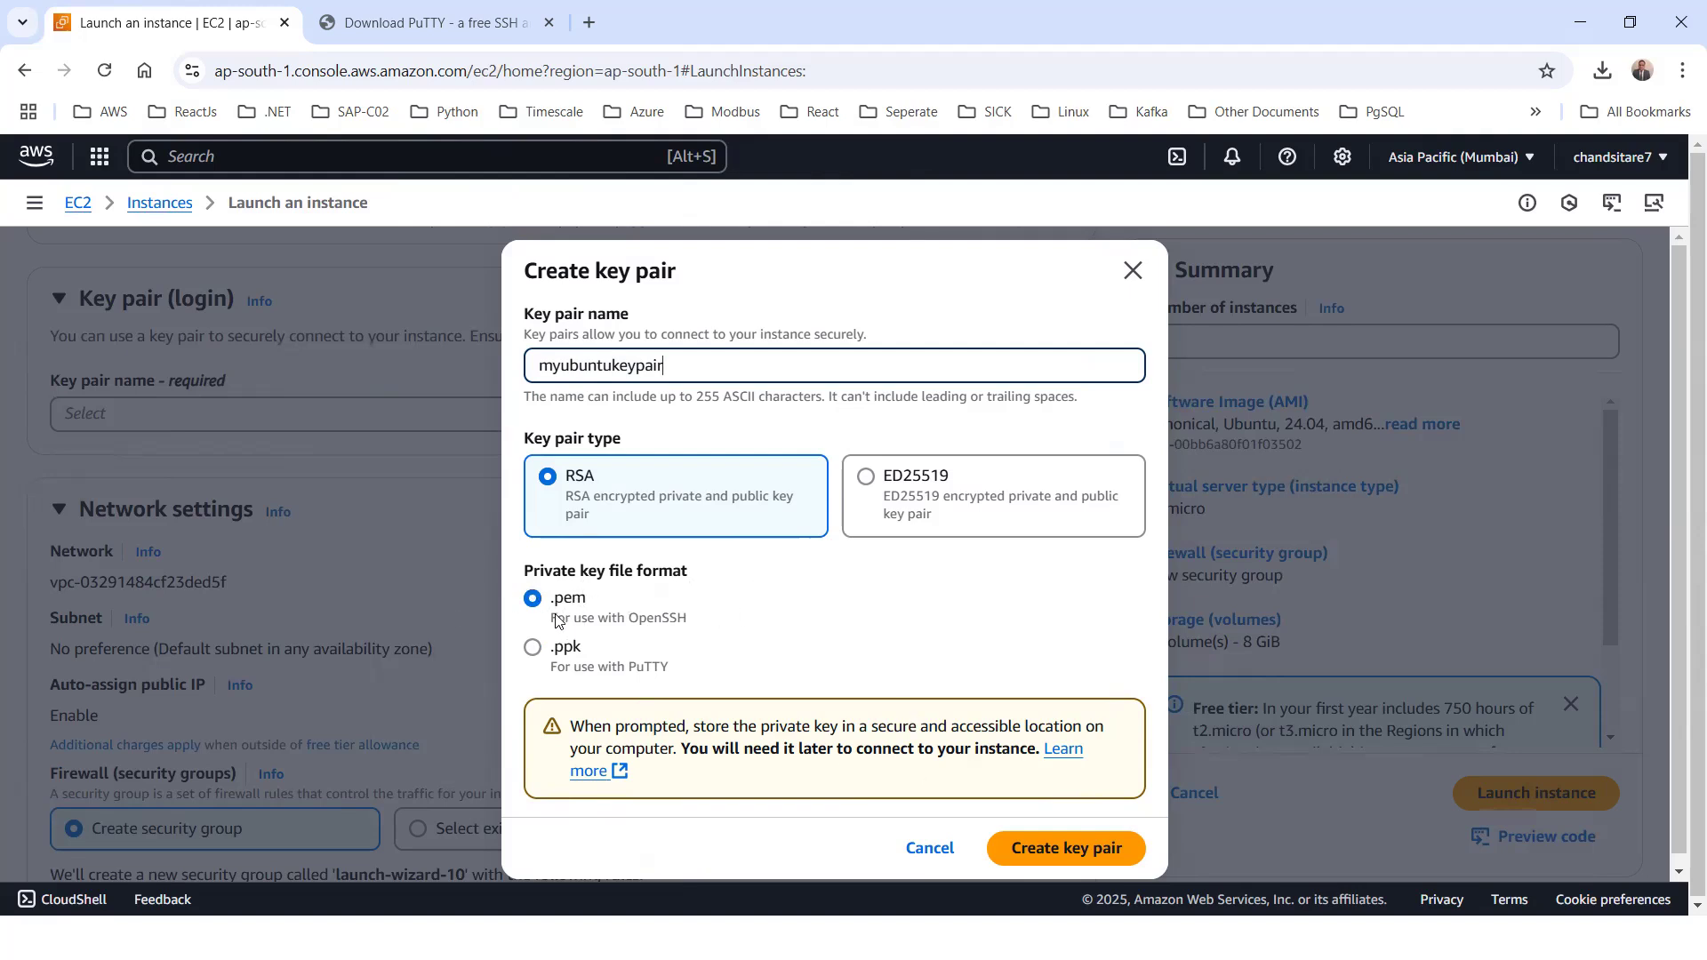
click(1072, 851)
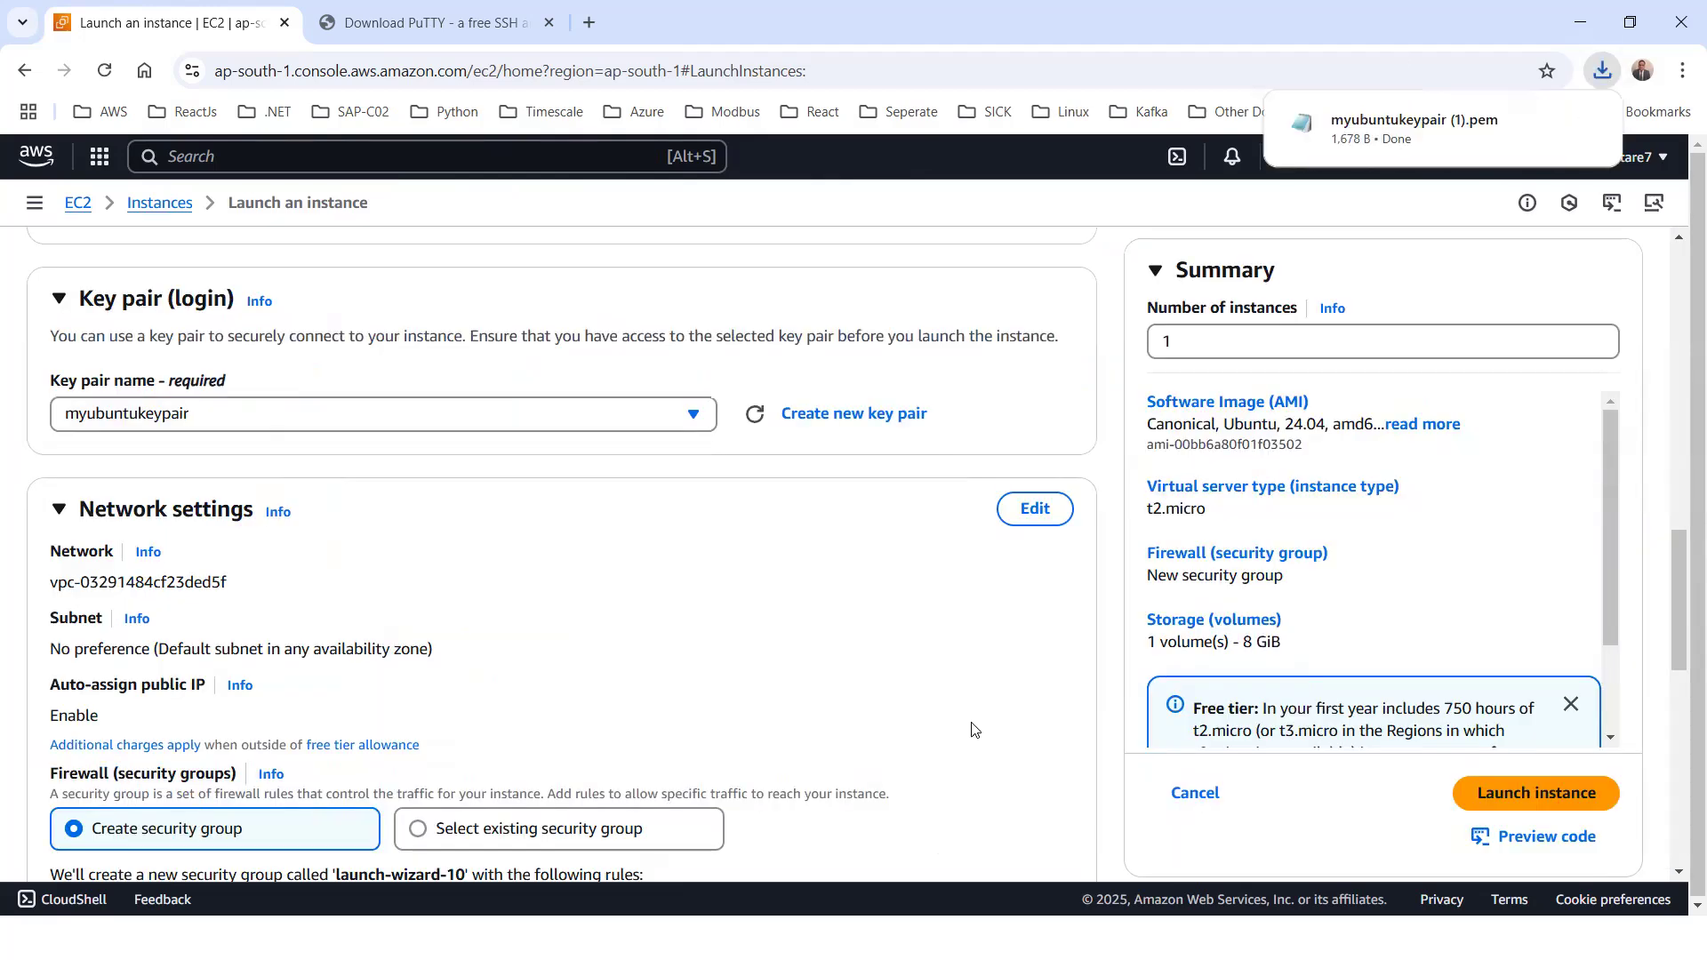
mouse_move(1477, 150)
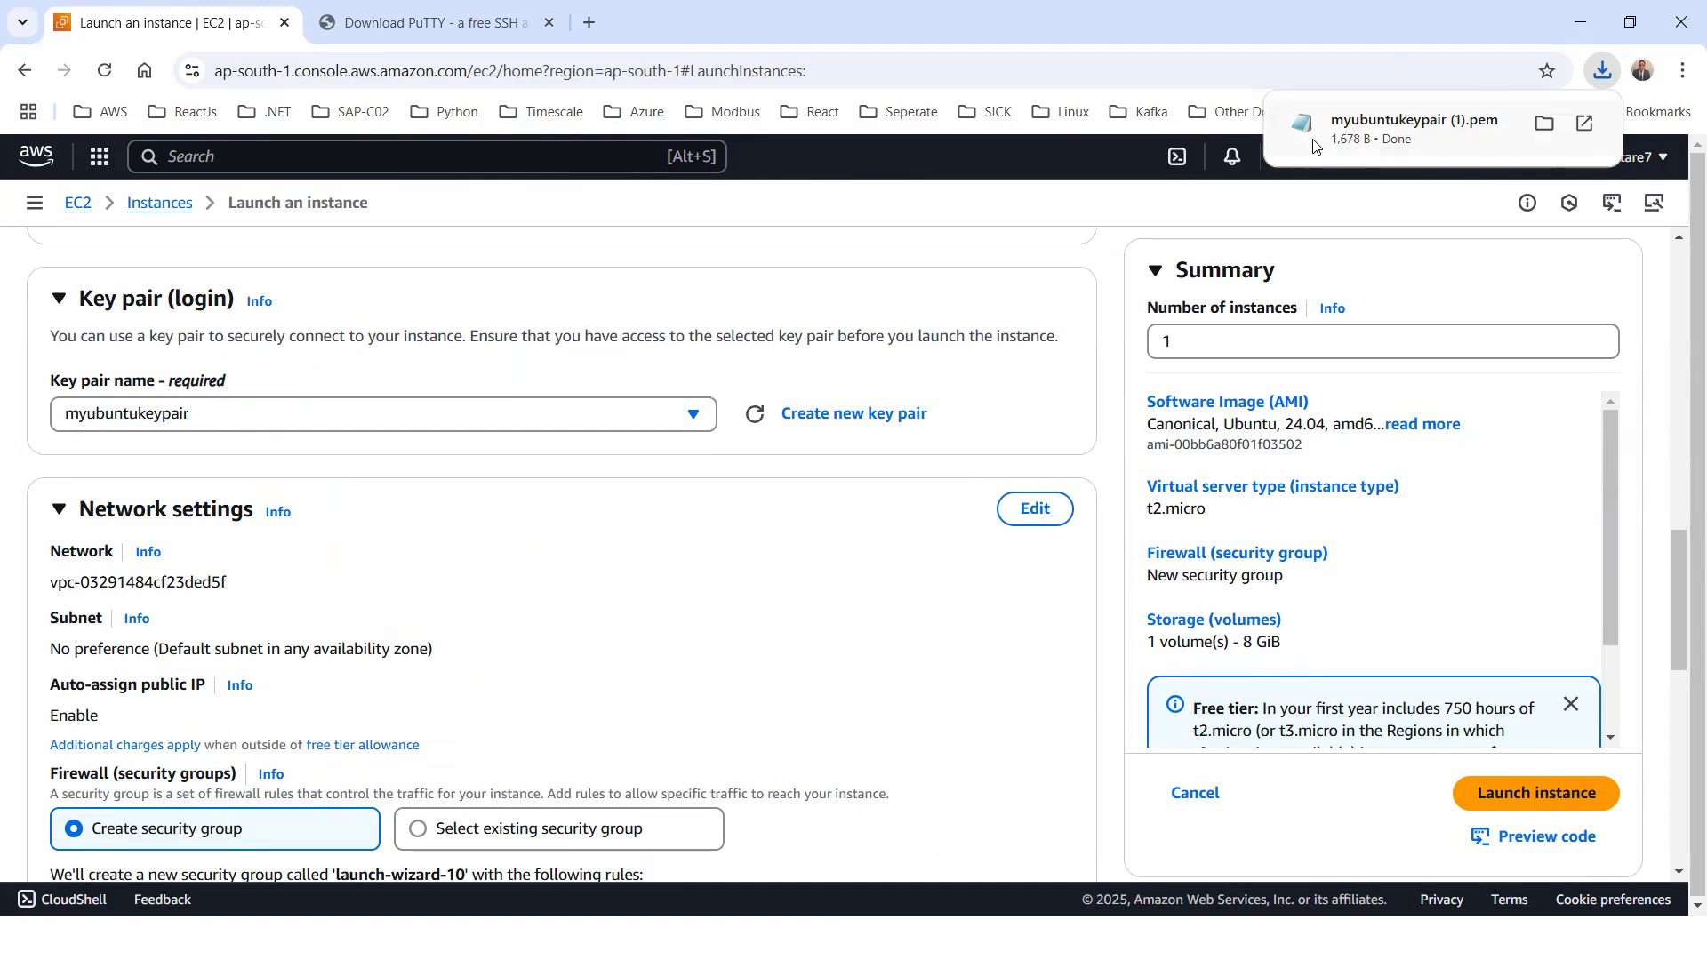
click(1547, 132)
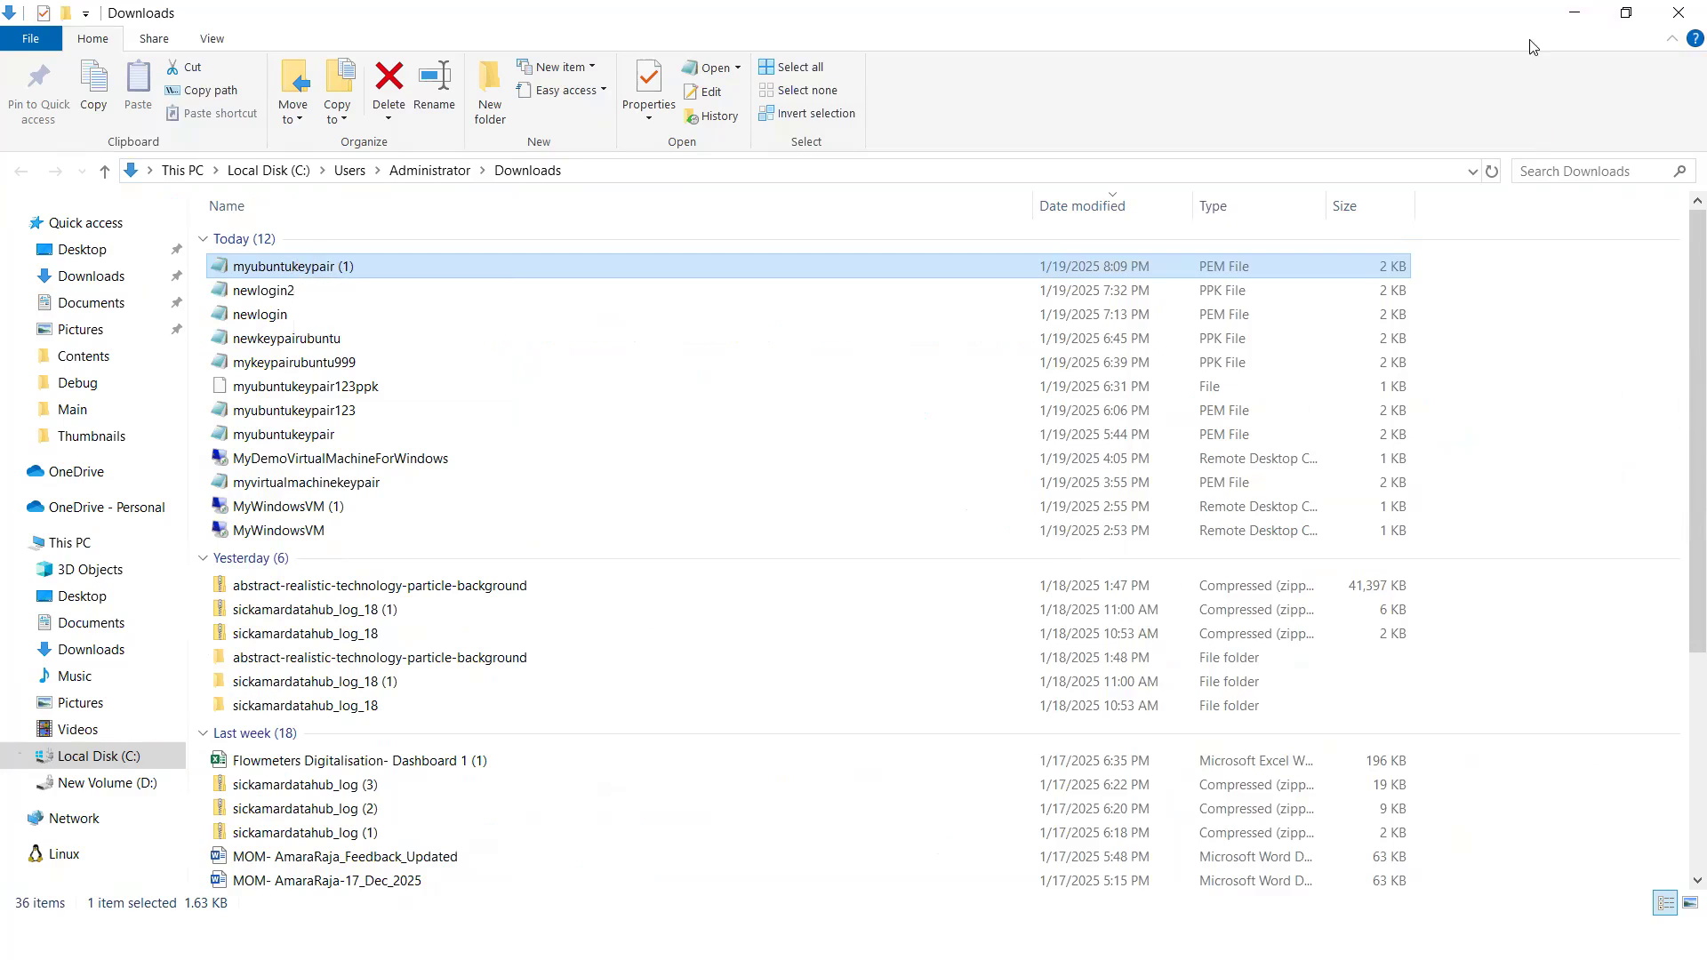
click(1679, 12)
Switch the new security group's SSH traffic rule off and on again, with Anywhere (0.0.0.0/0) as its source
scroll(387, 542, down, 5)
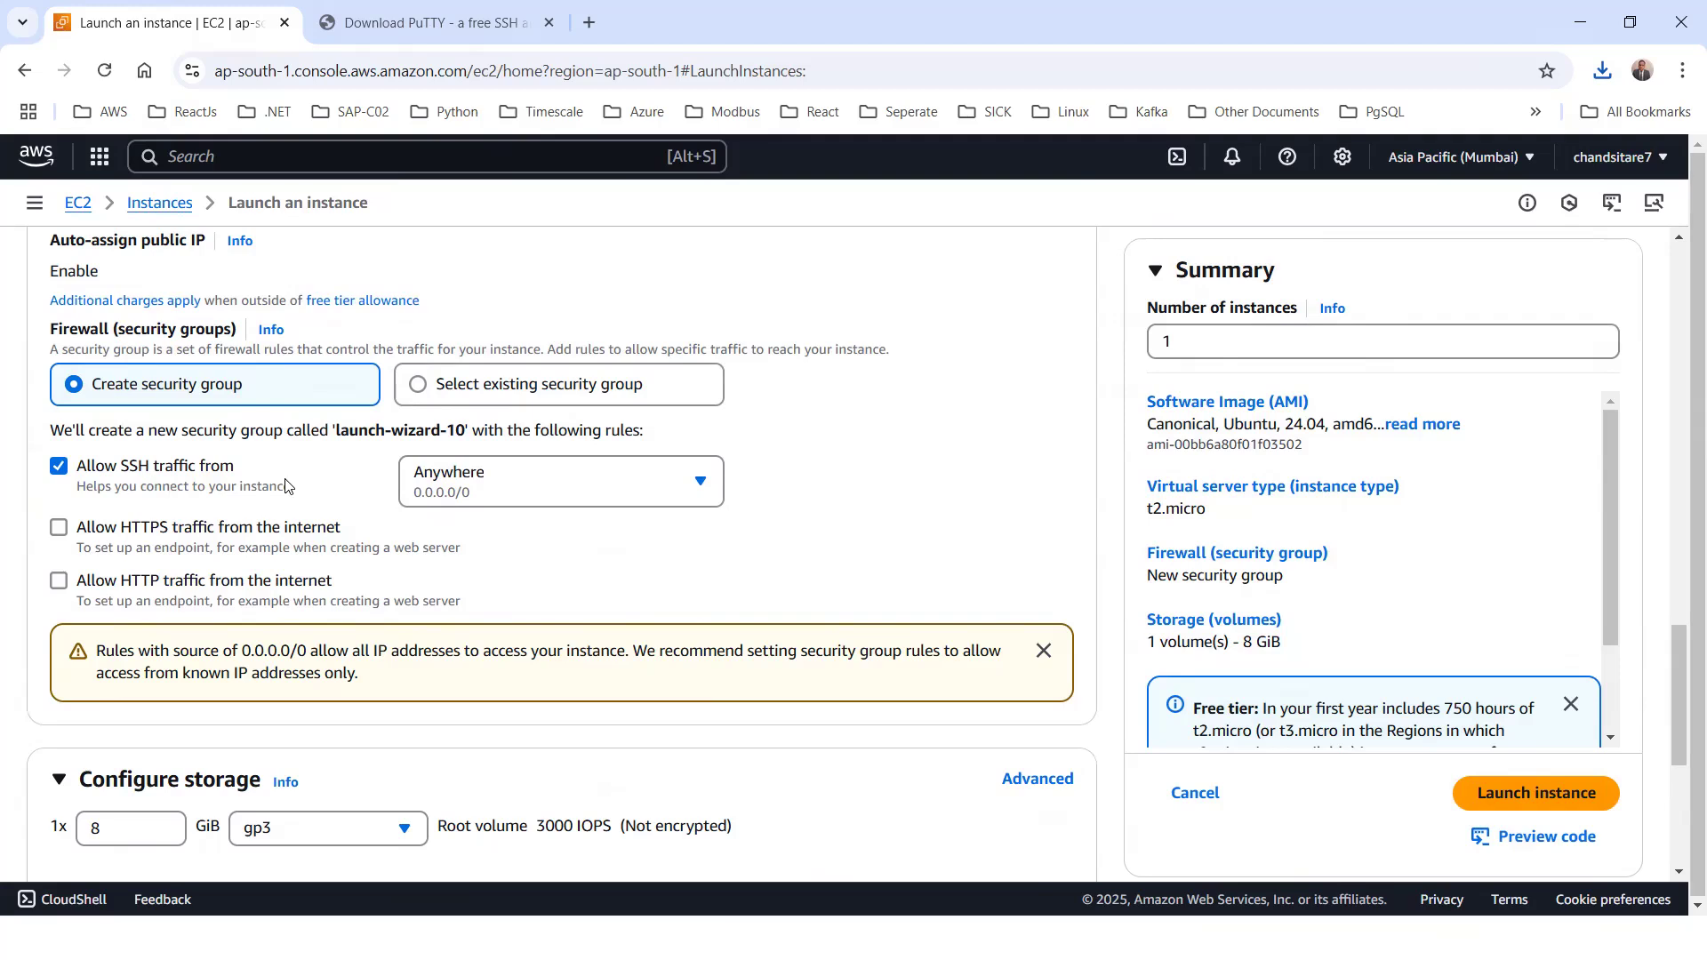
click(60, 469)
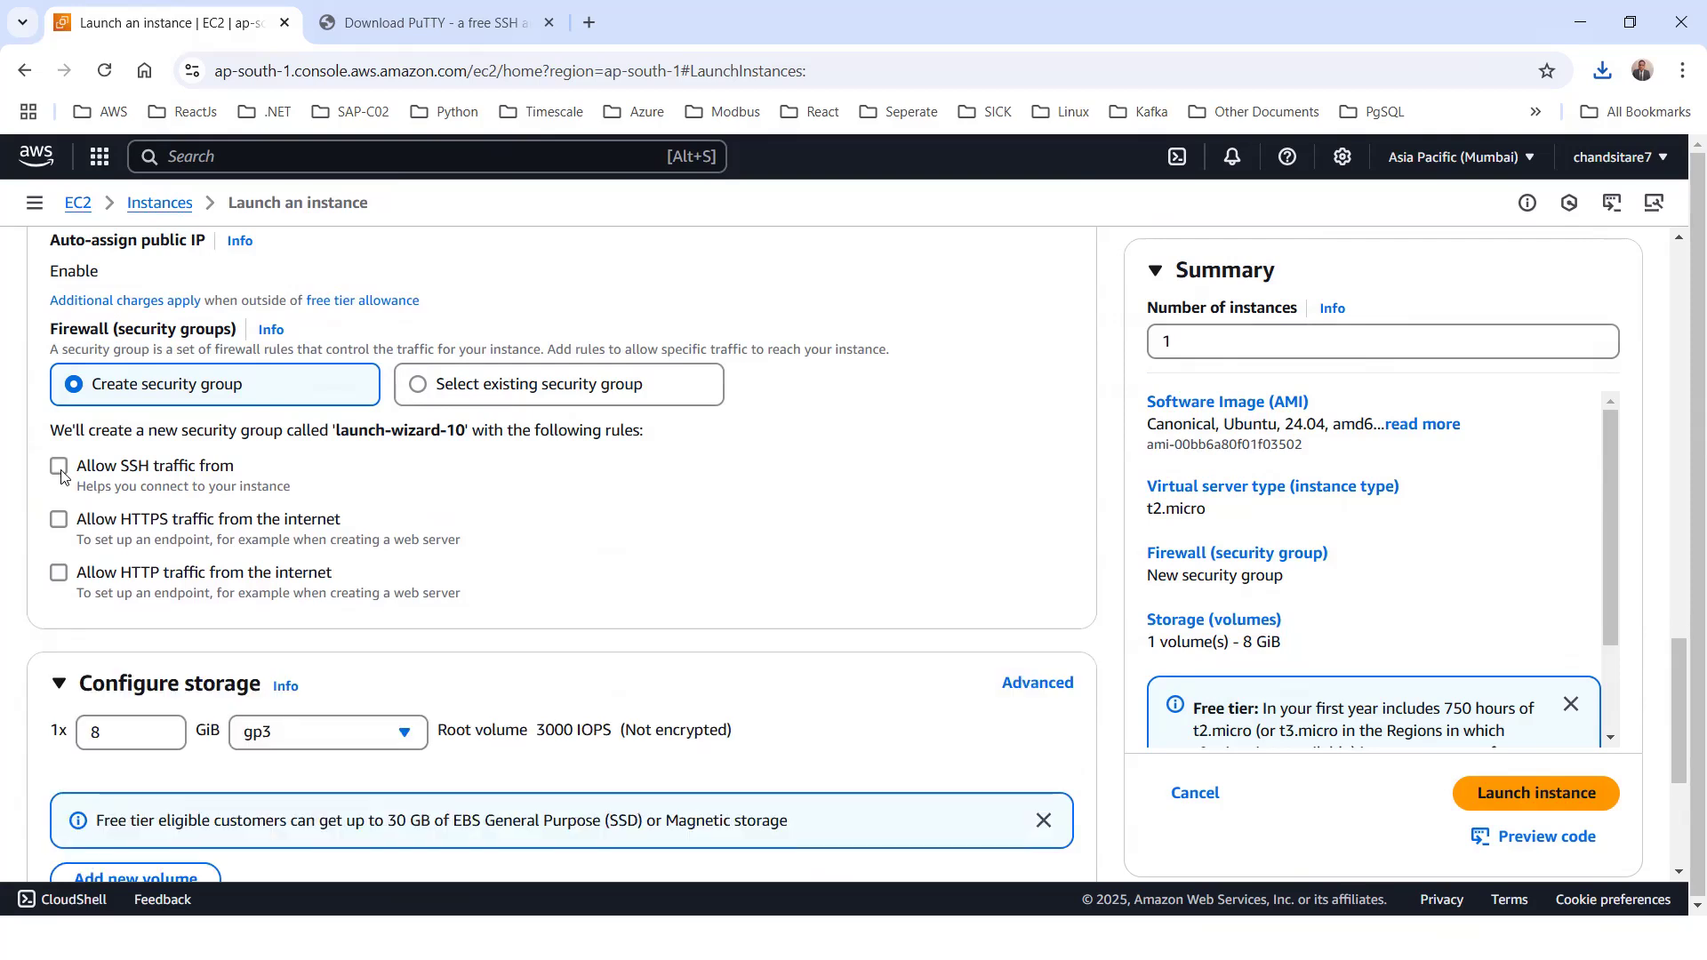
click(57, 468)
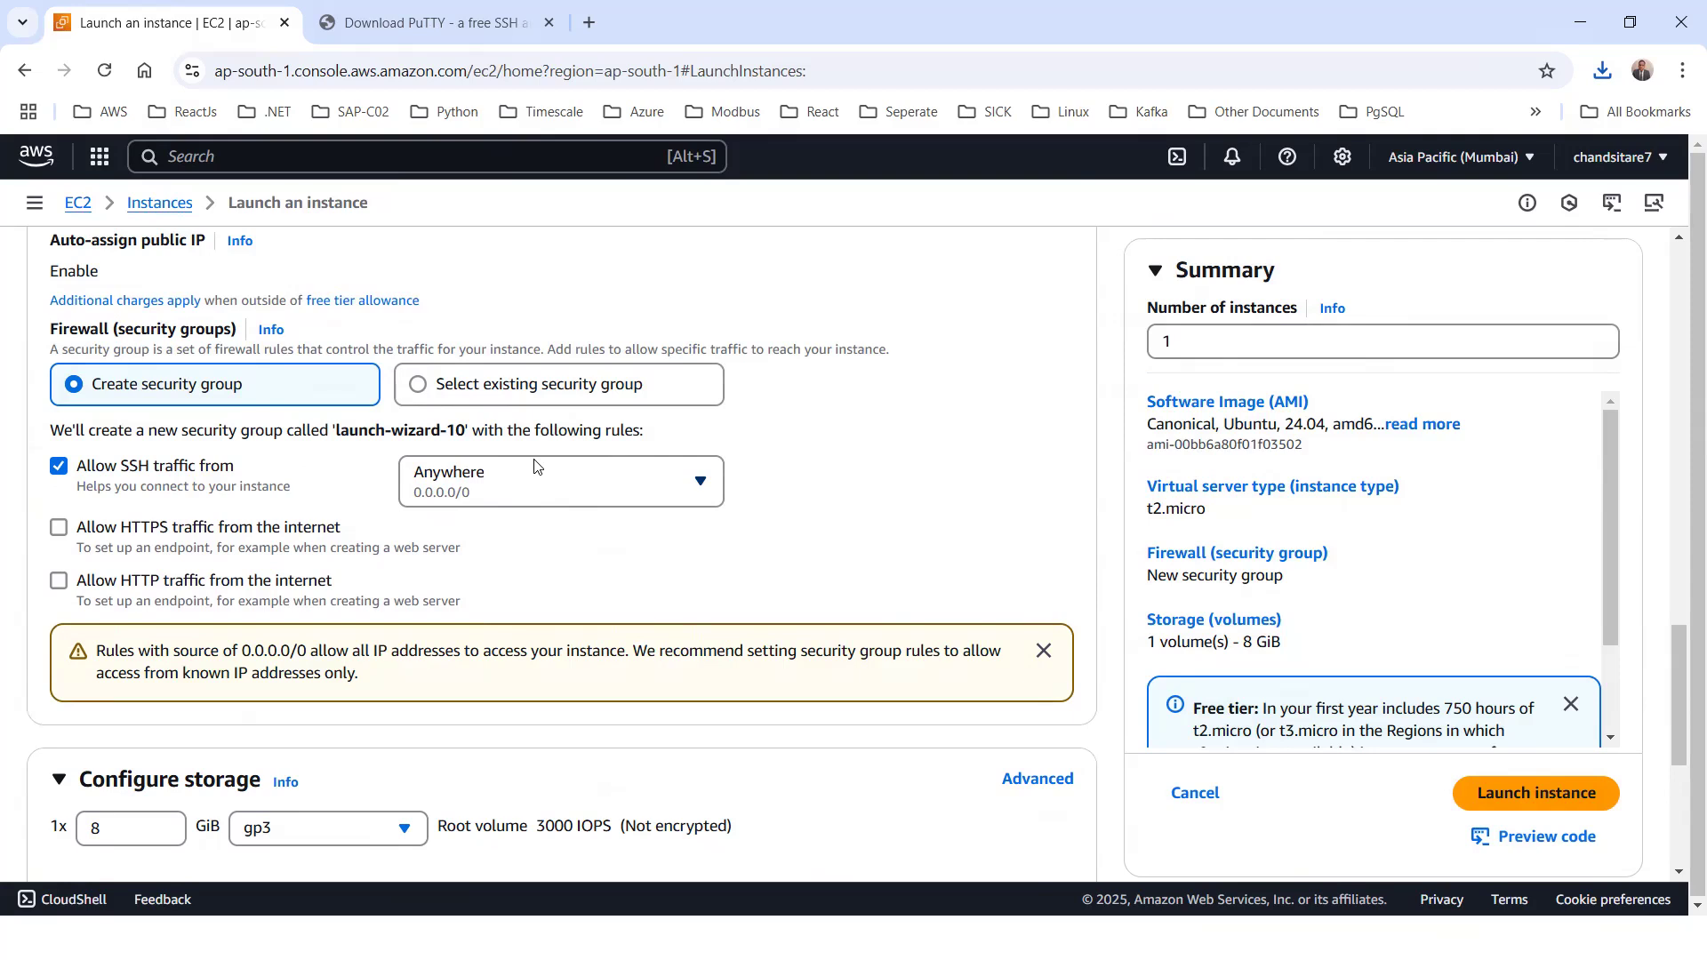
click(698, 483)
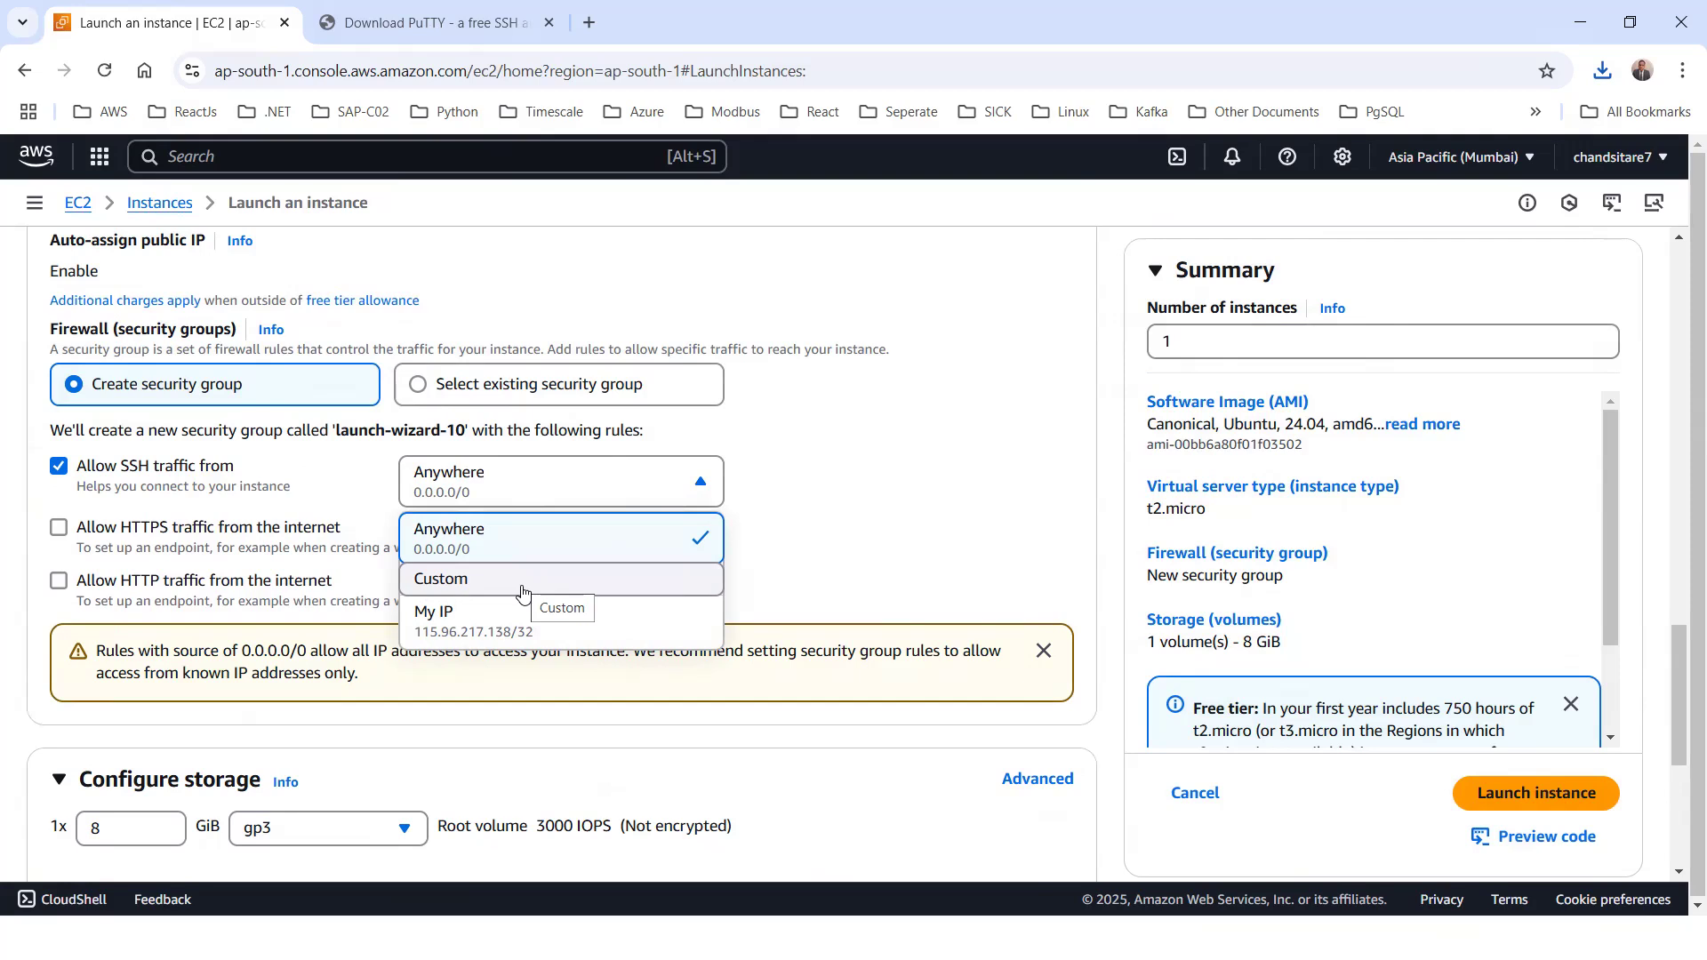
click(459, 552)
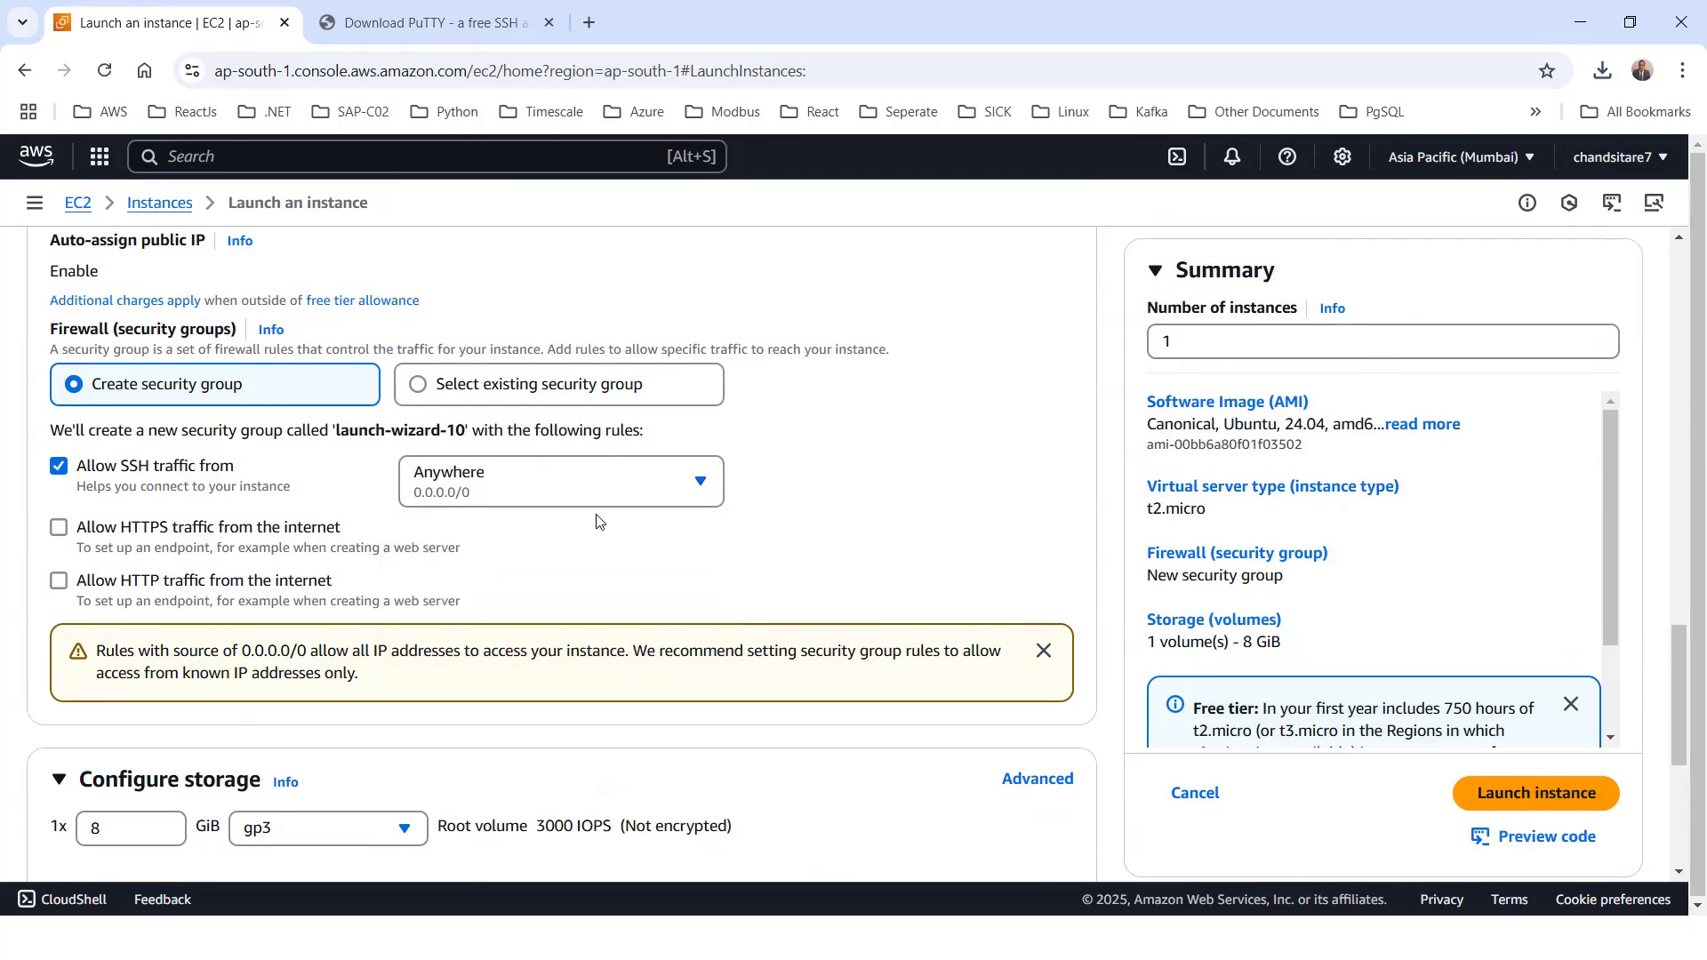
Try a Custom source for the SSH rule, view the CIDR block choices, and return the source to Anywhere
click(700, 487)
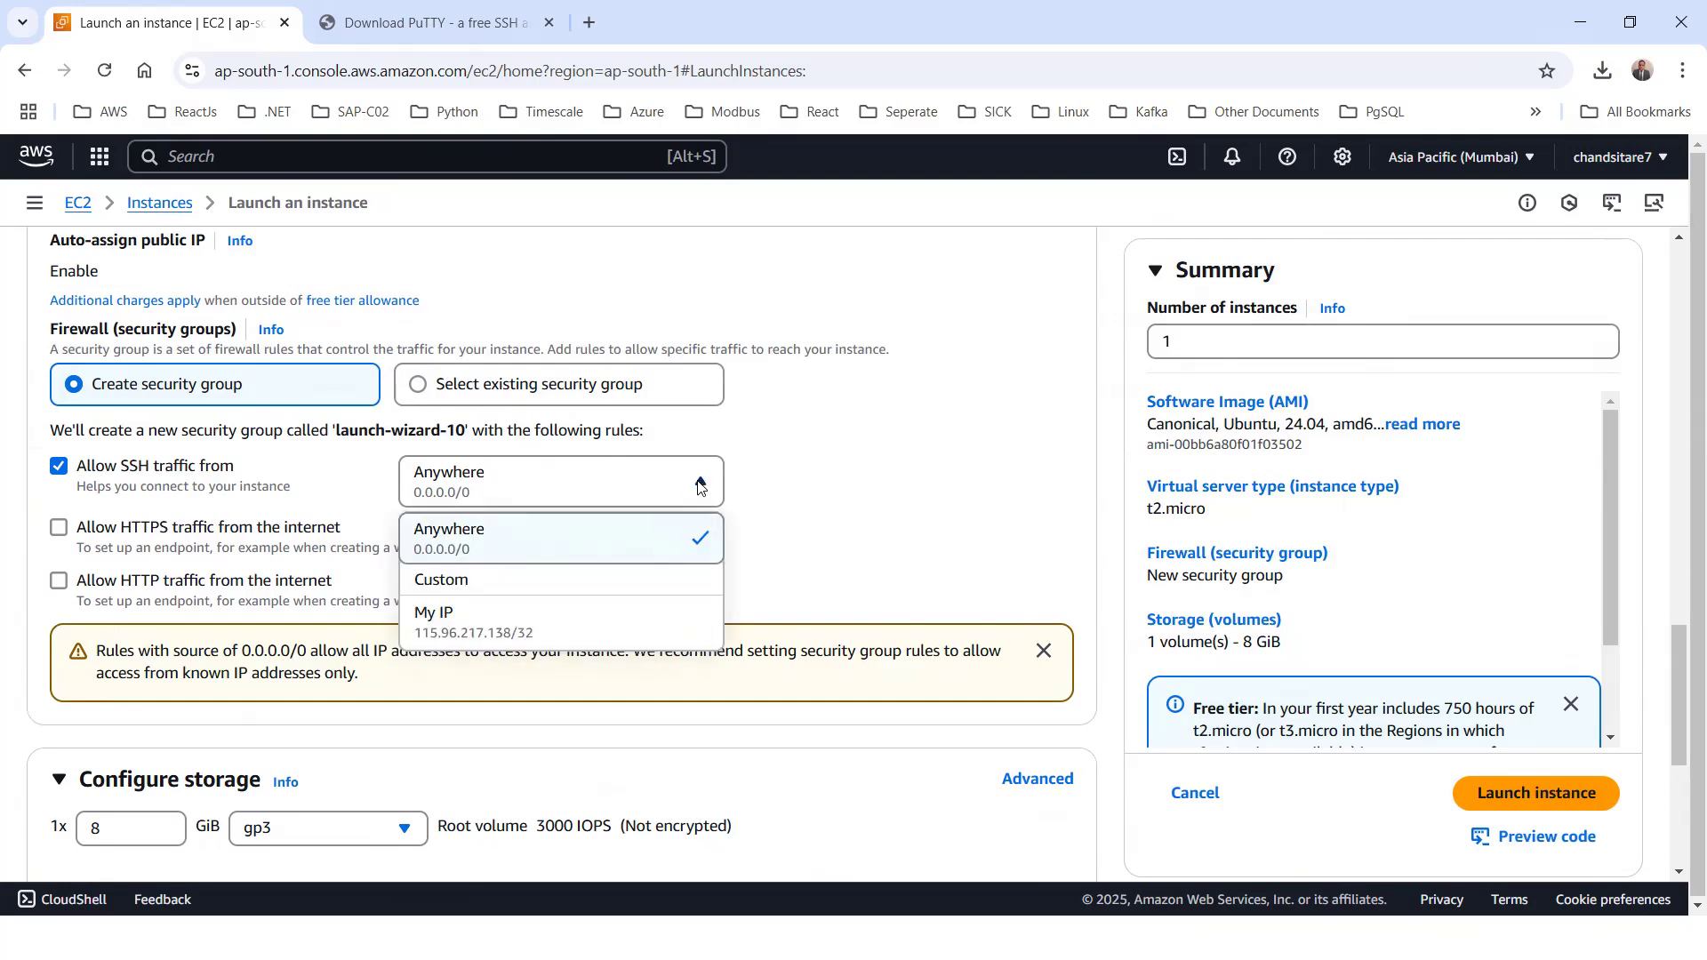
click(464, 581)
click(450, 519)
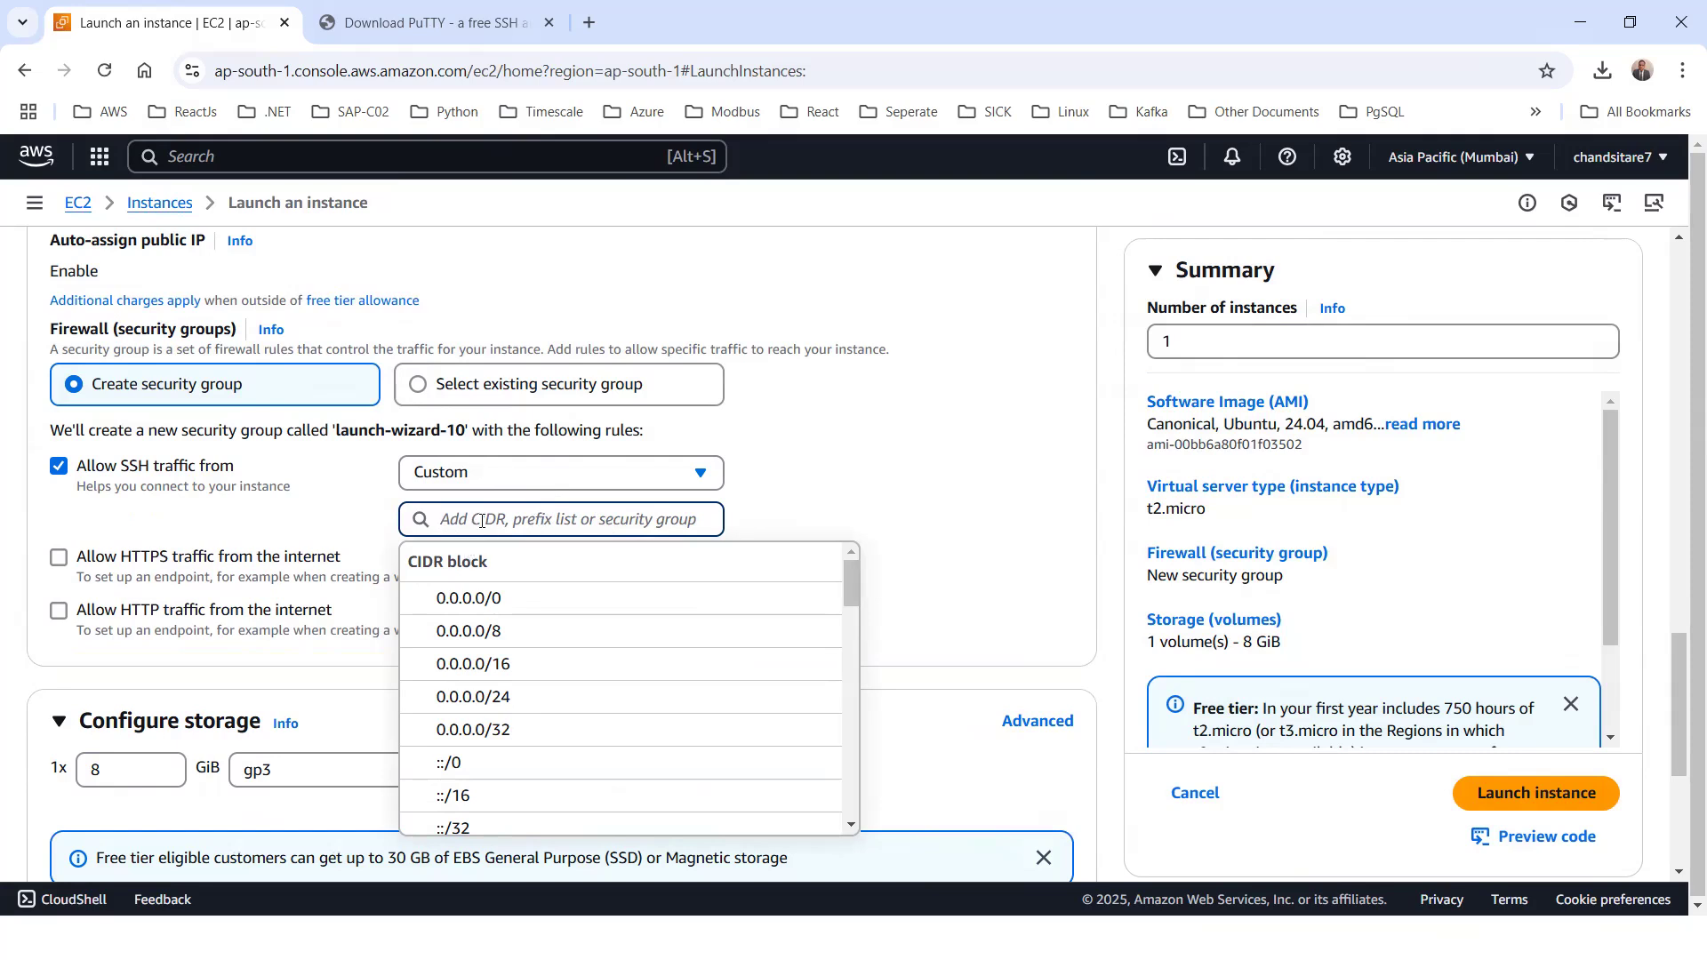
click(700, 474)
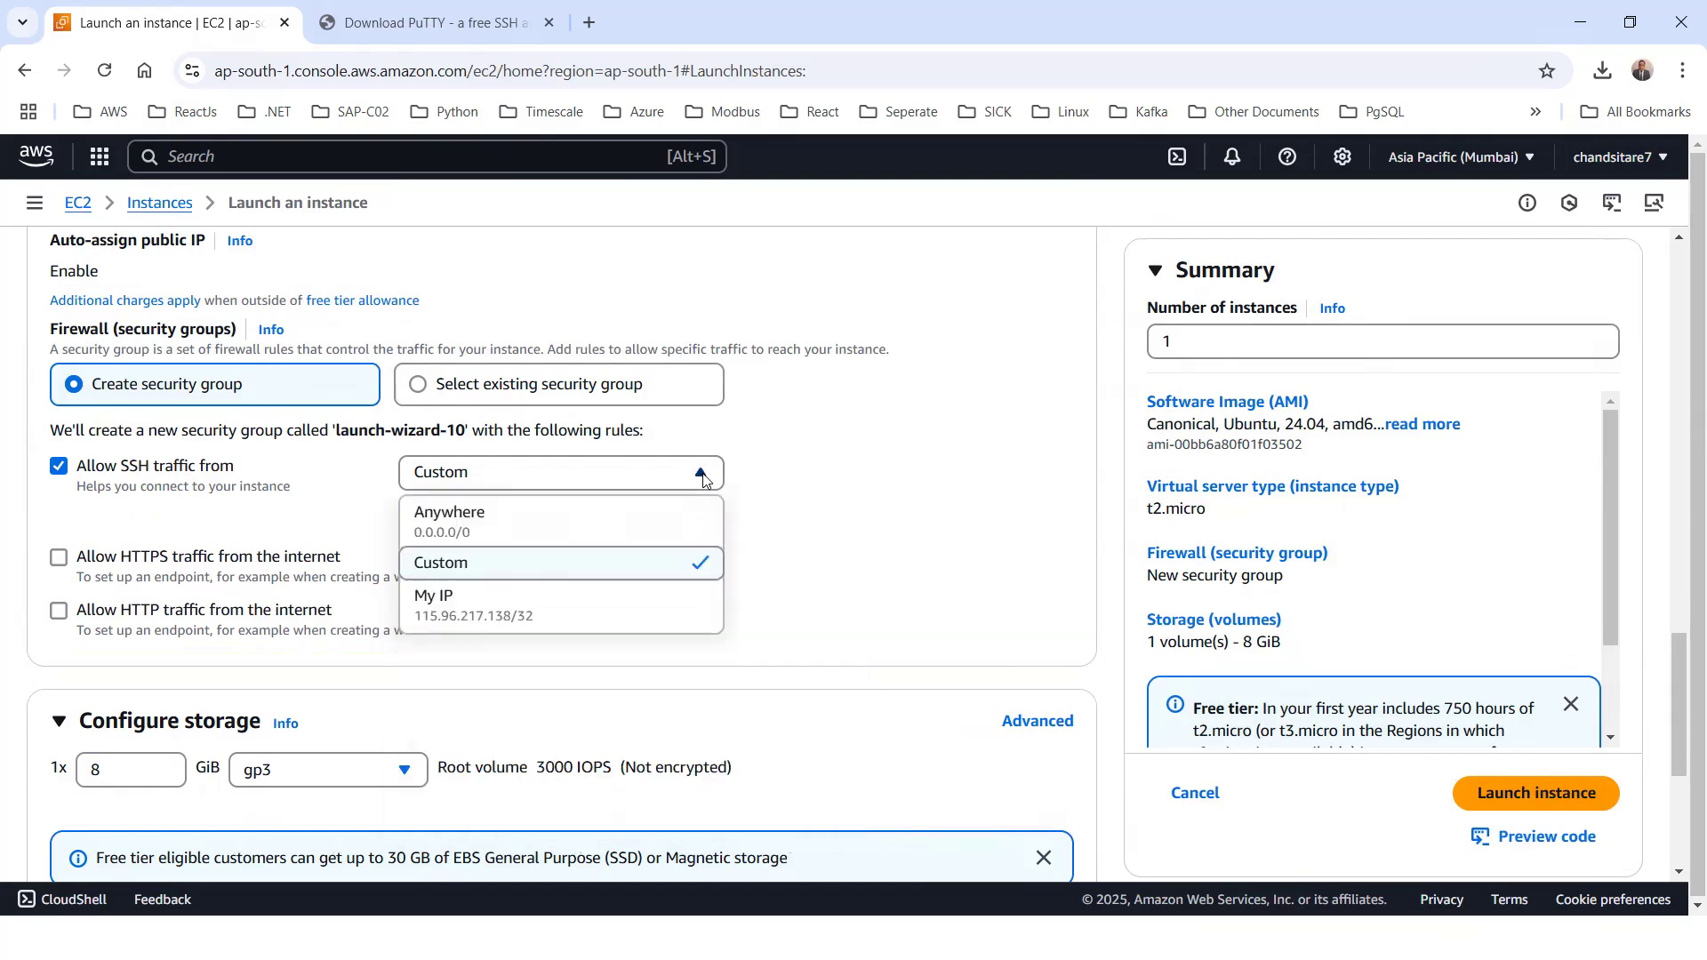
click(481, 531)
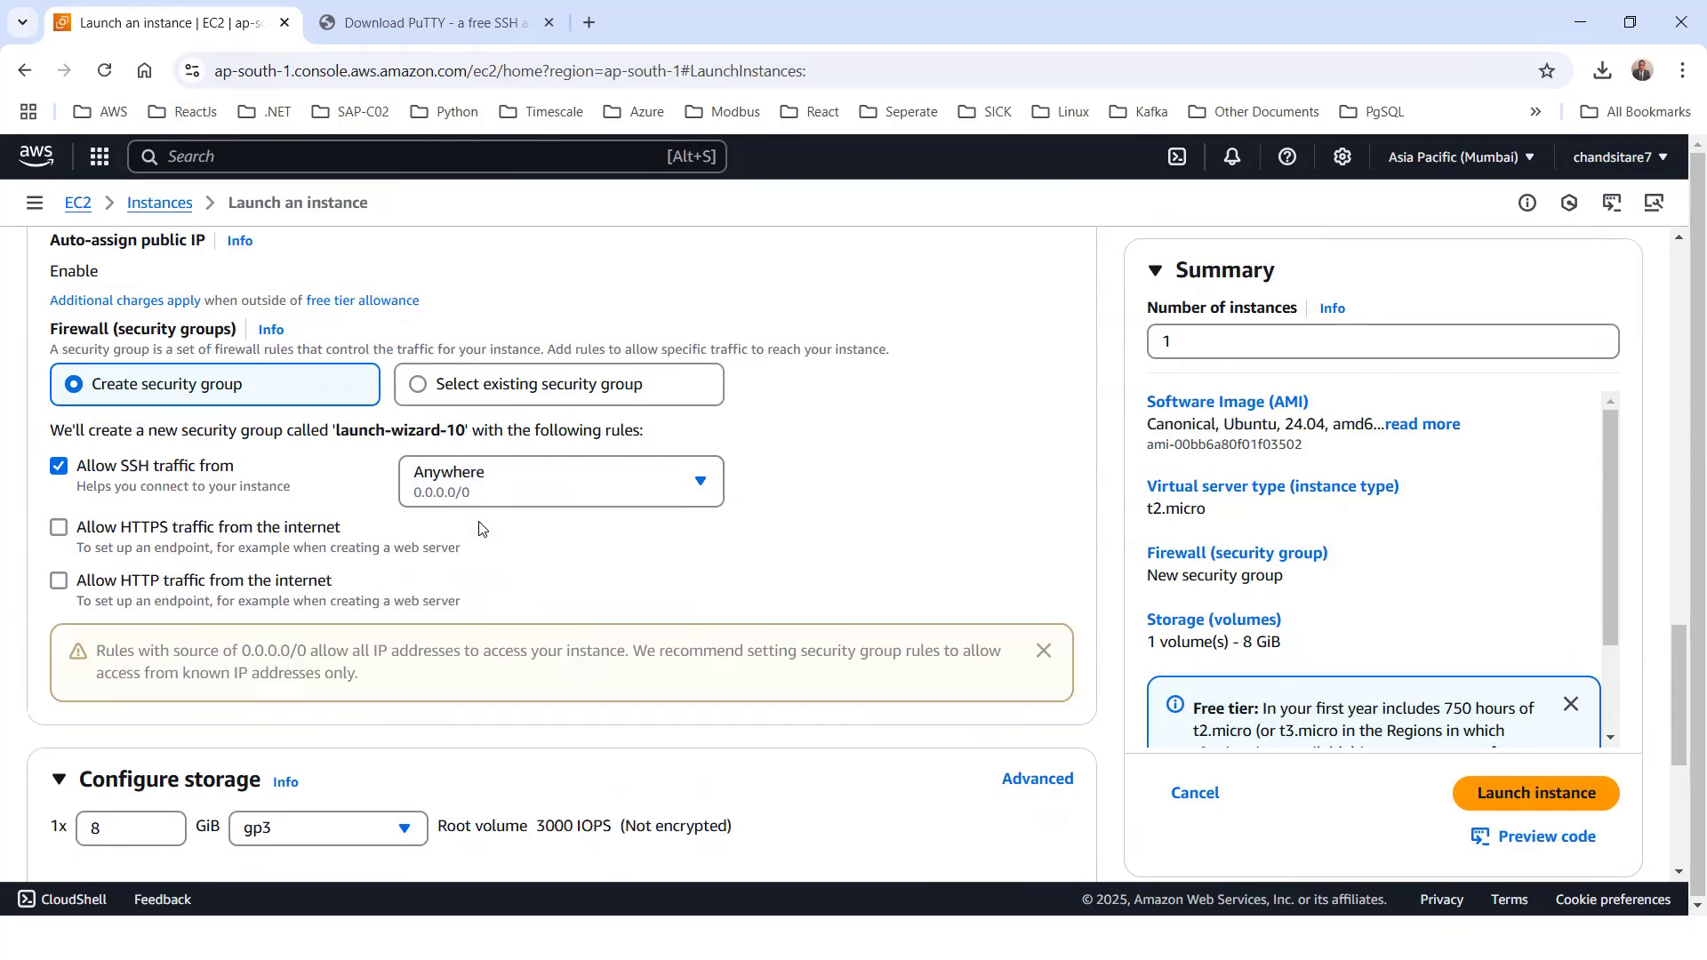
Keep Anywhere (0.0.0.0/0) as the SSH source and allow HTTP traffic from the internet in the new security group
click(696, 480)
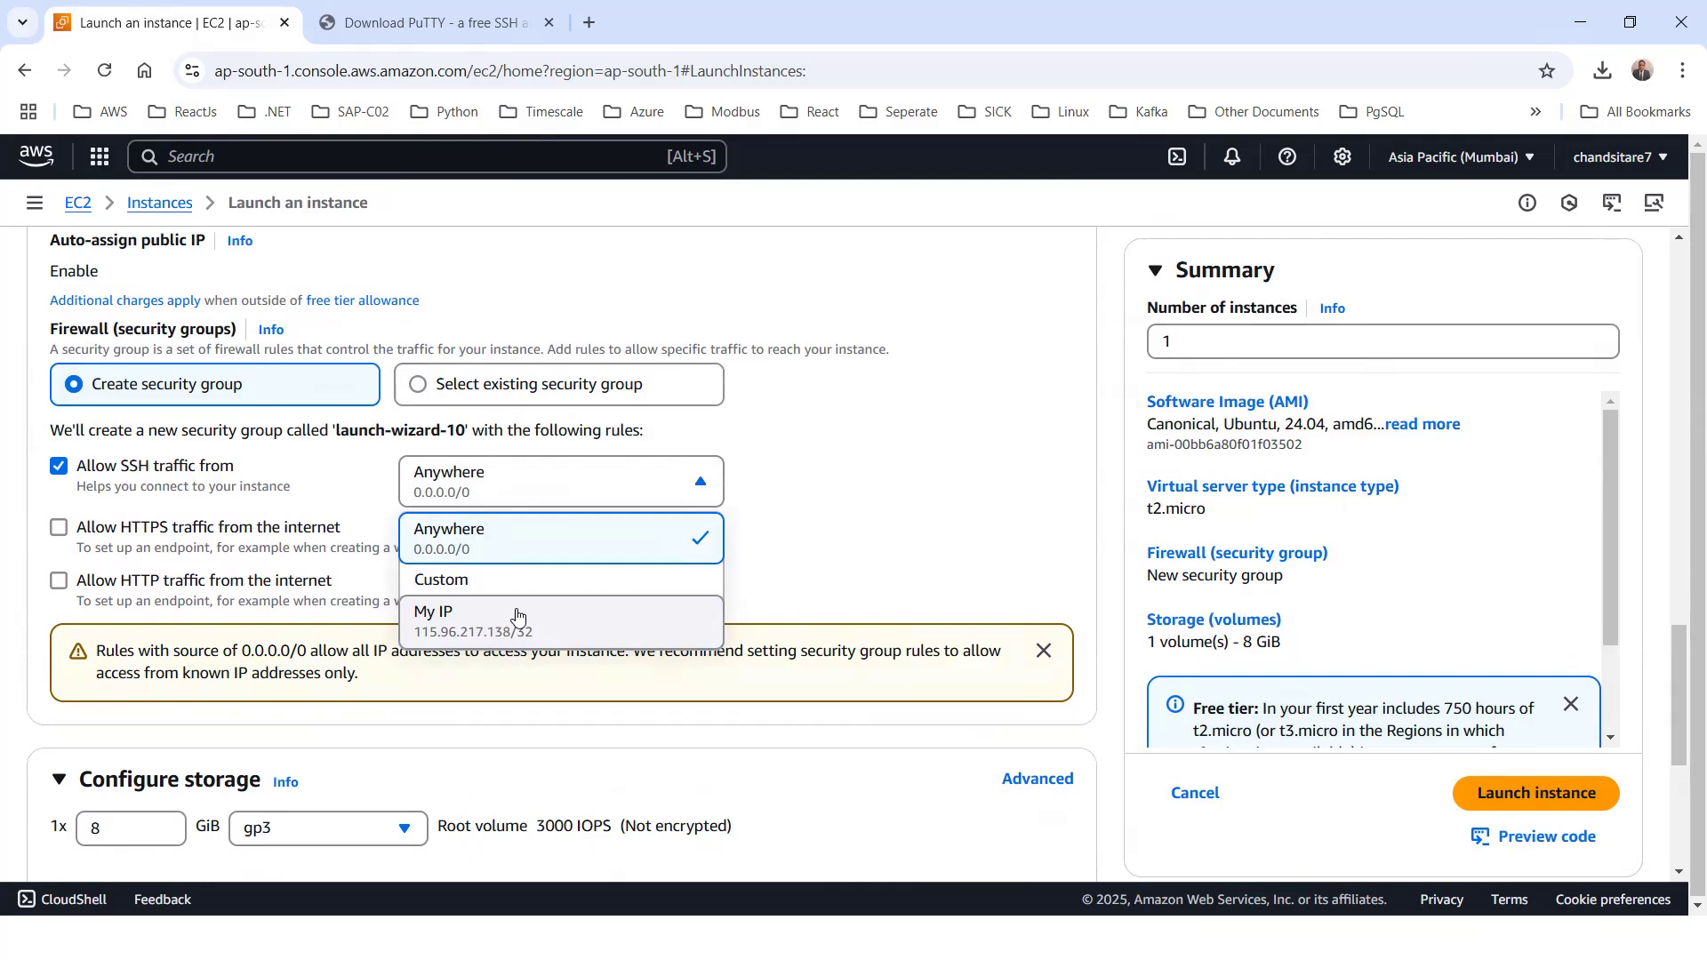
click(472, 482)
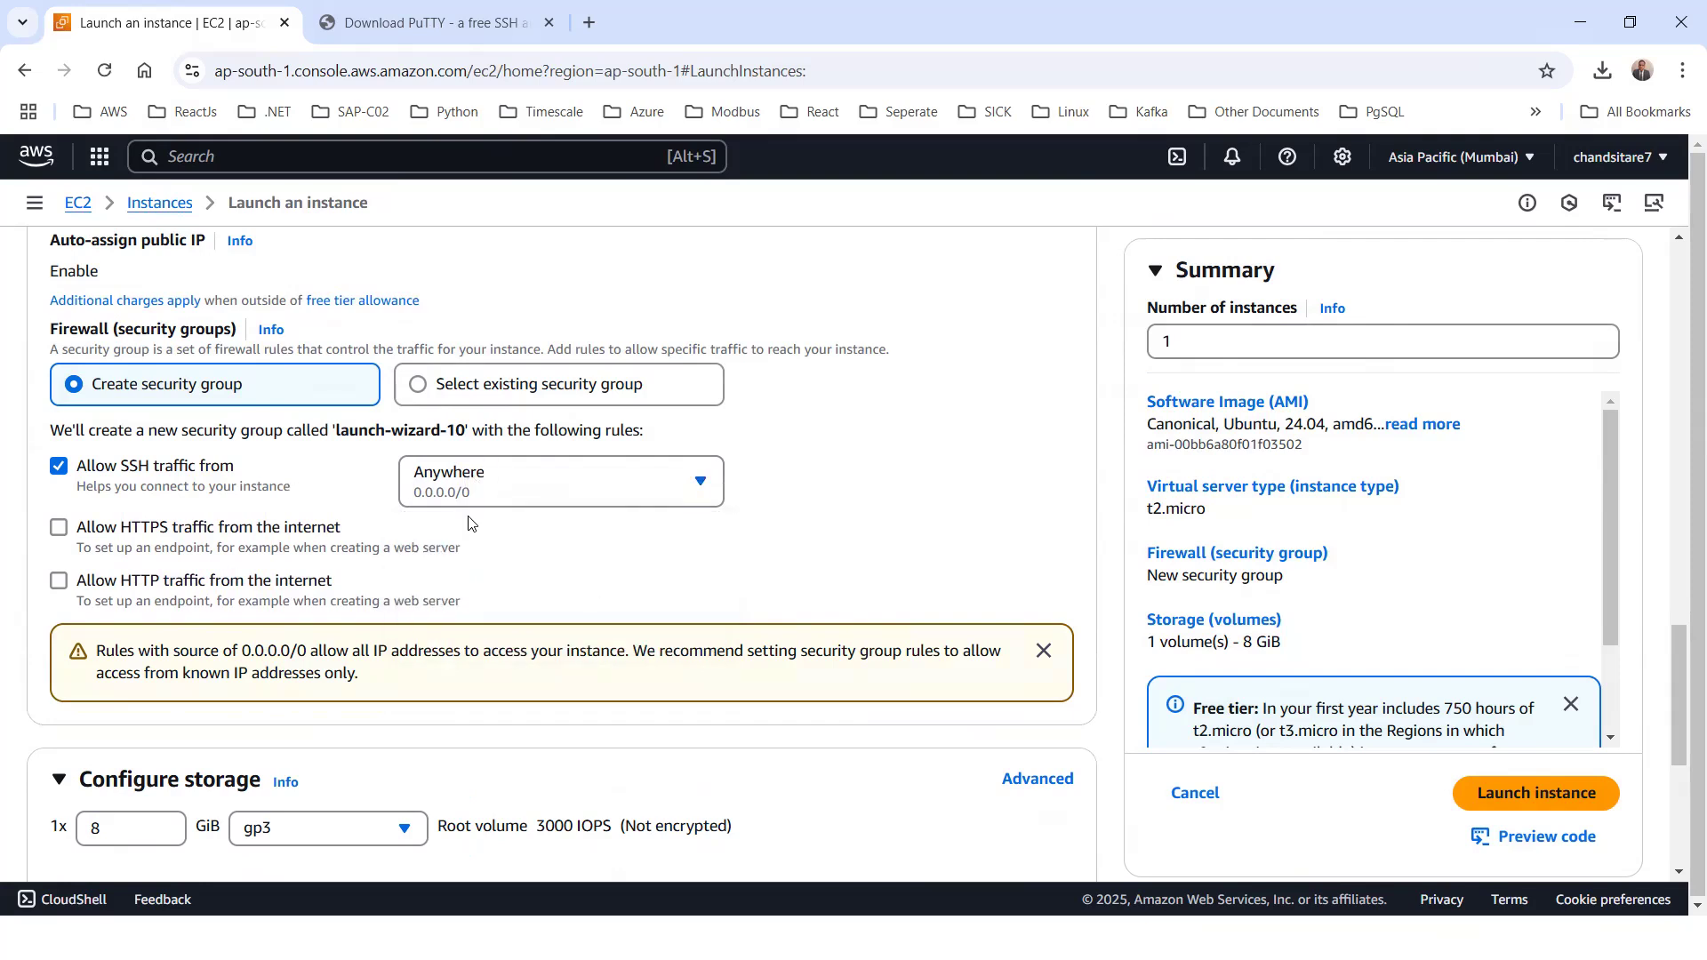
click(516, 489)
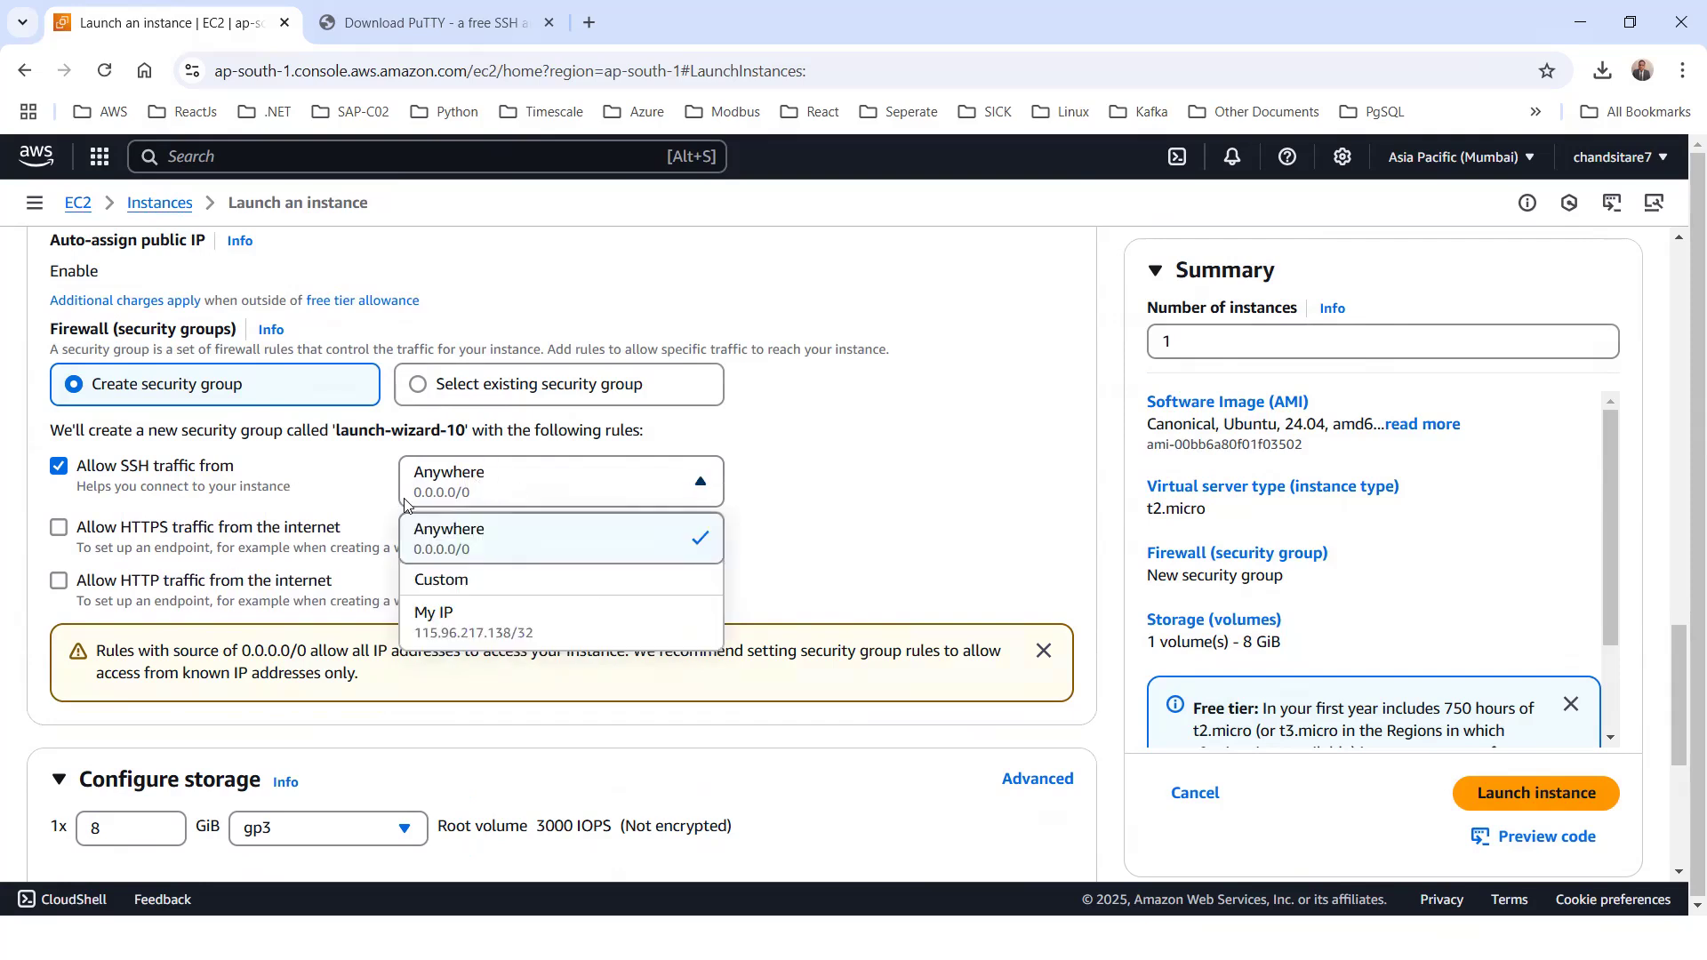
click(484, 546)
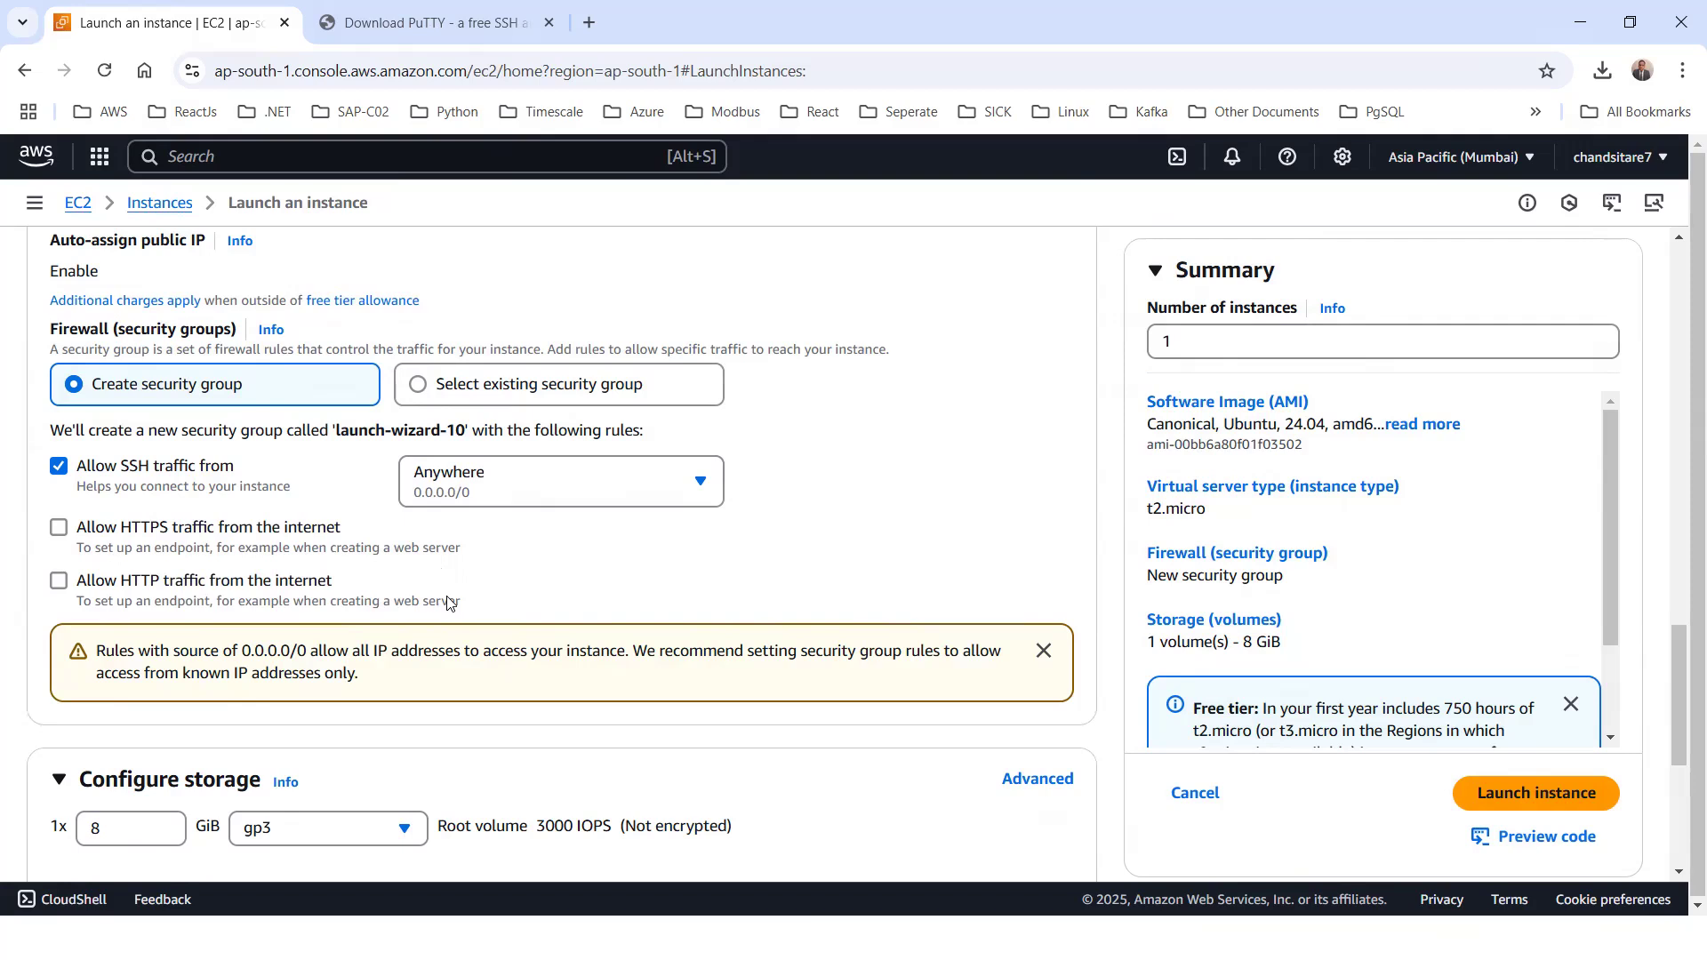
click(263, 583)
Examine the storage, security group, AMI and name settings of the instance configuration before launch
scroll(397, 578, down, 5)
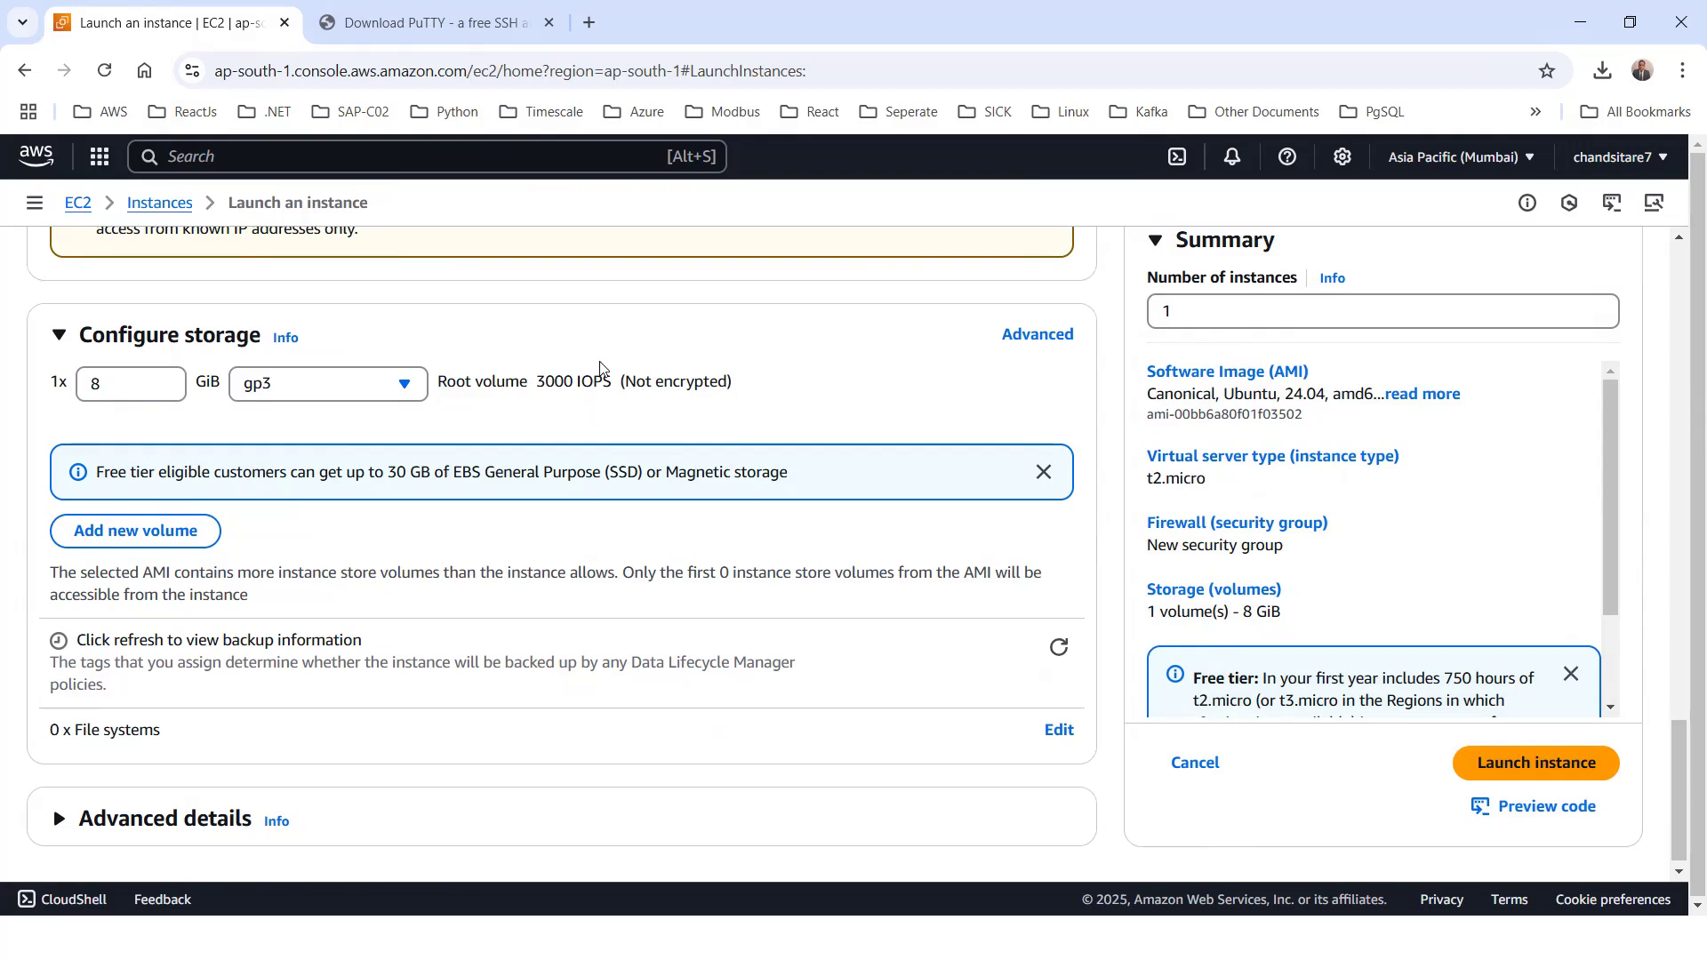
scroll(483, 495, down, 1)
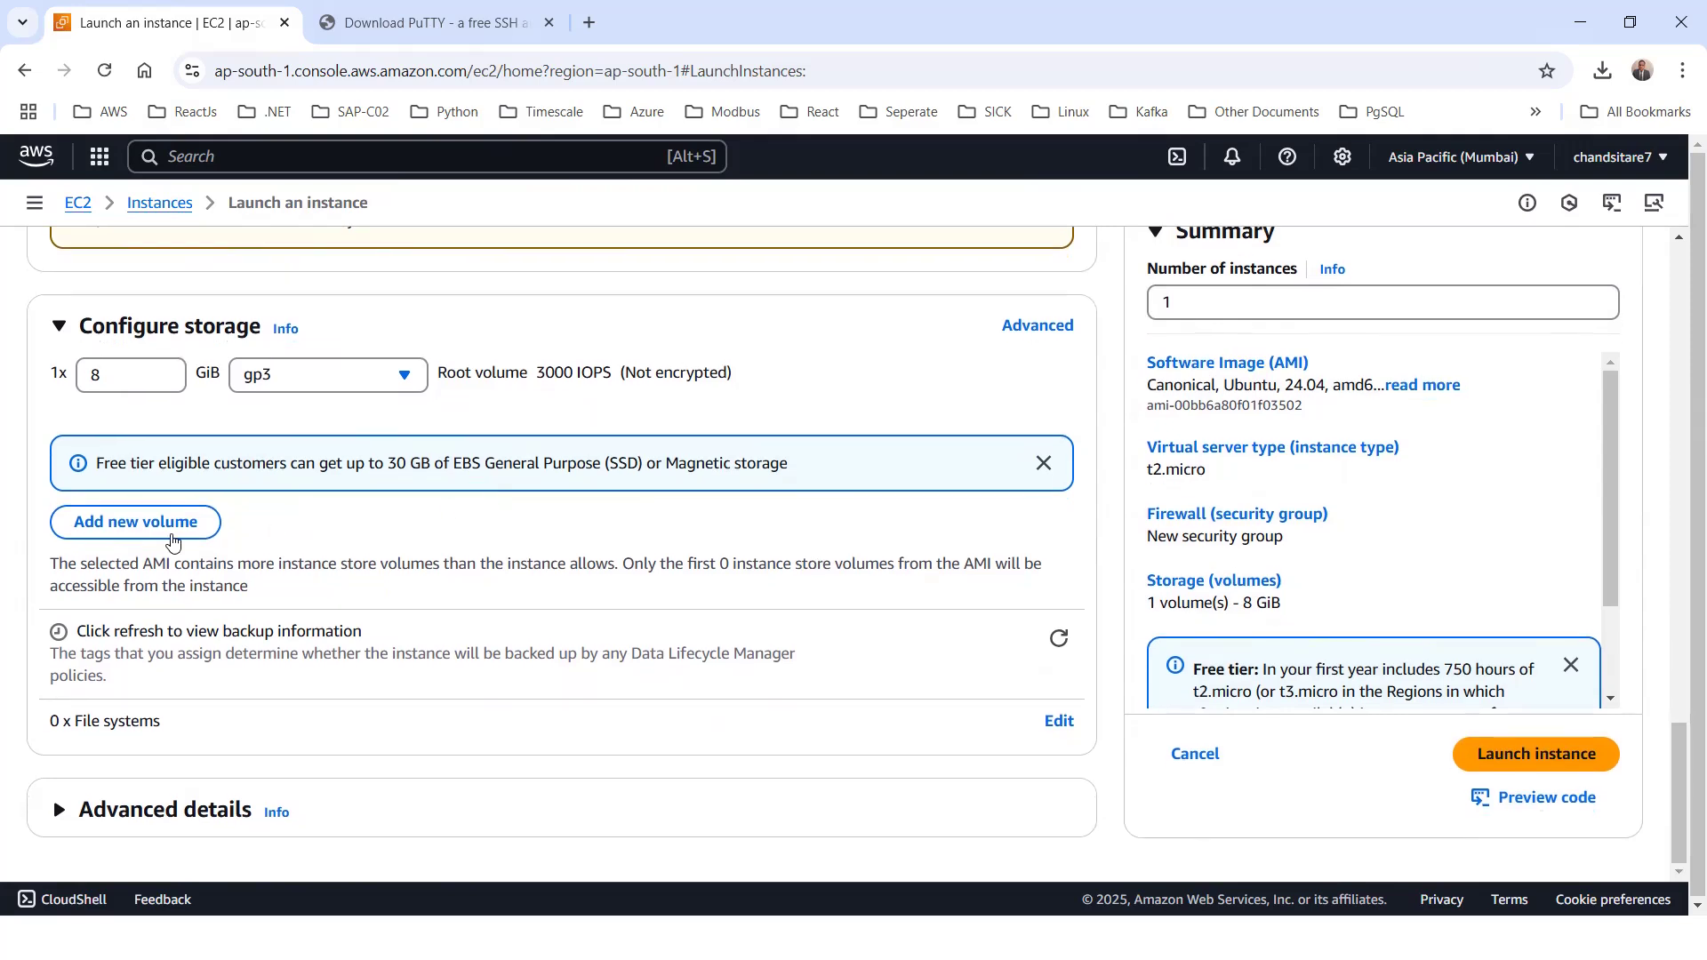
scroll(625, 534, up, 4)
scroll(366, 598, down, 4)
scroll(523, 534, up, 13)
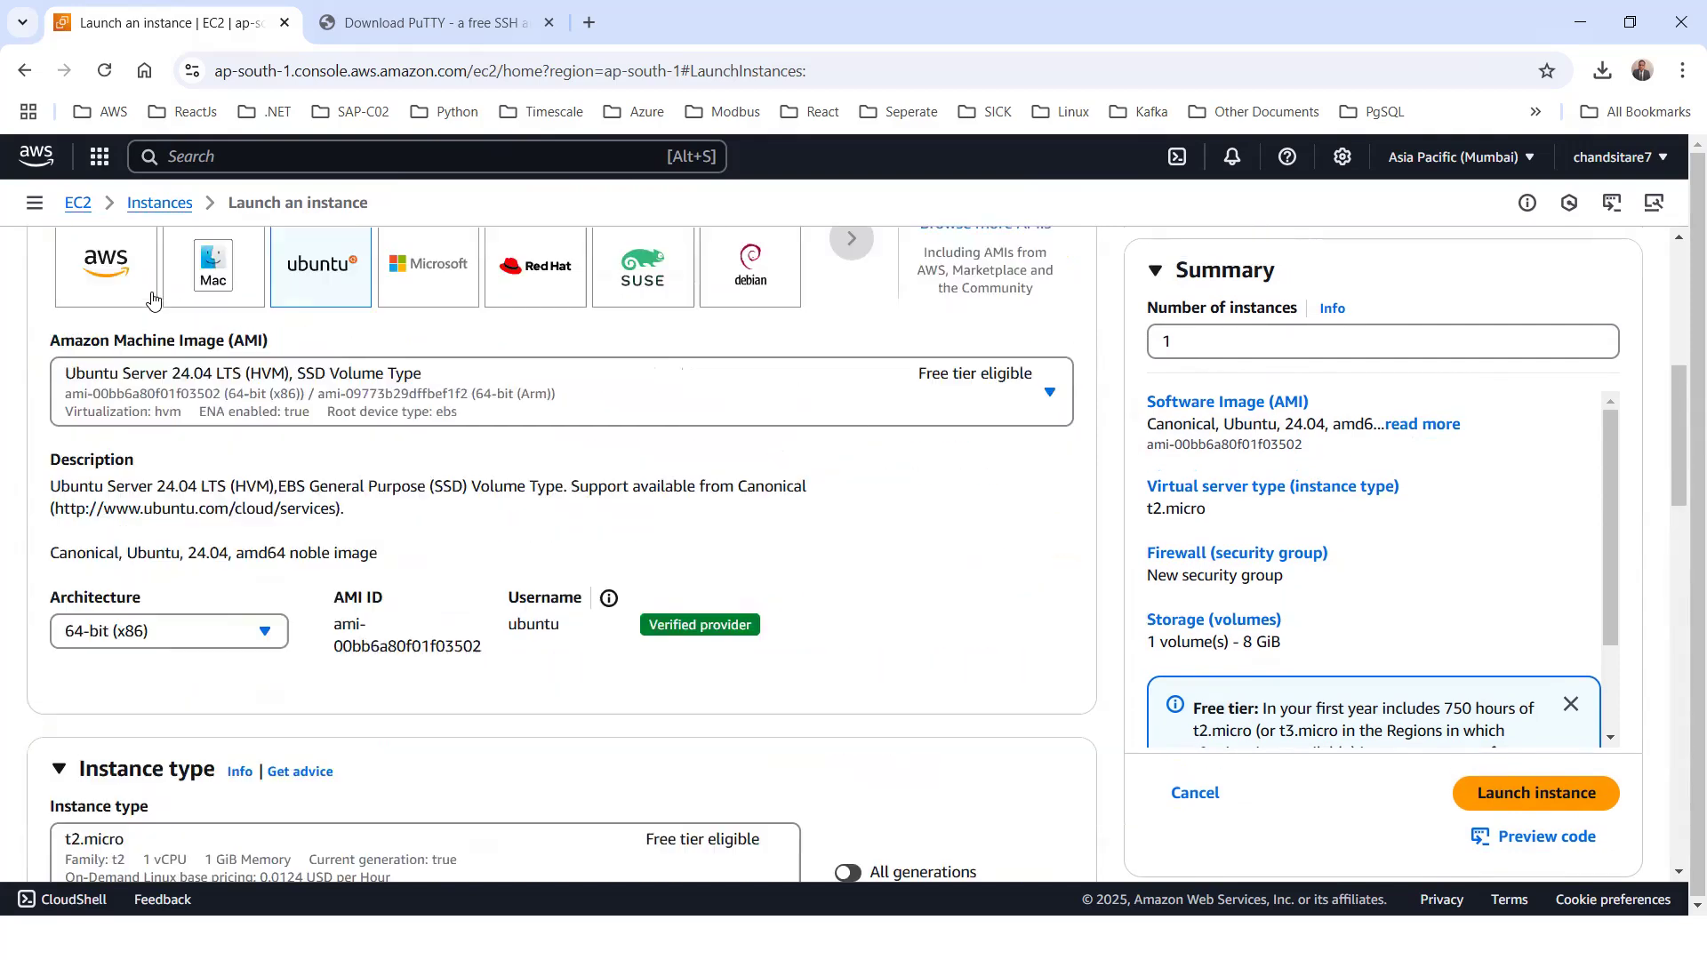
scroll(622, 476, up, 5)
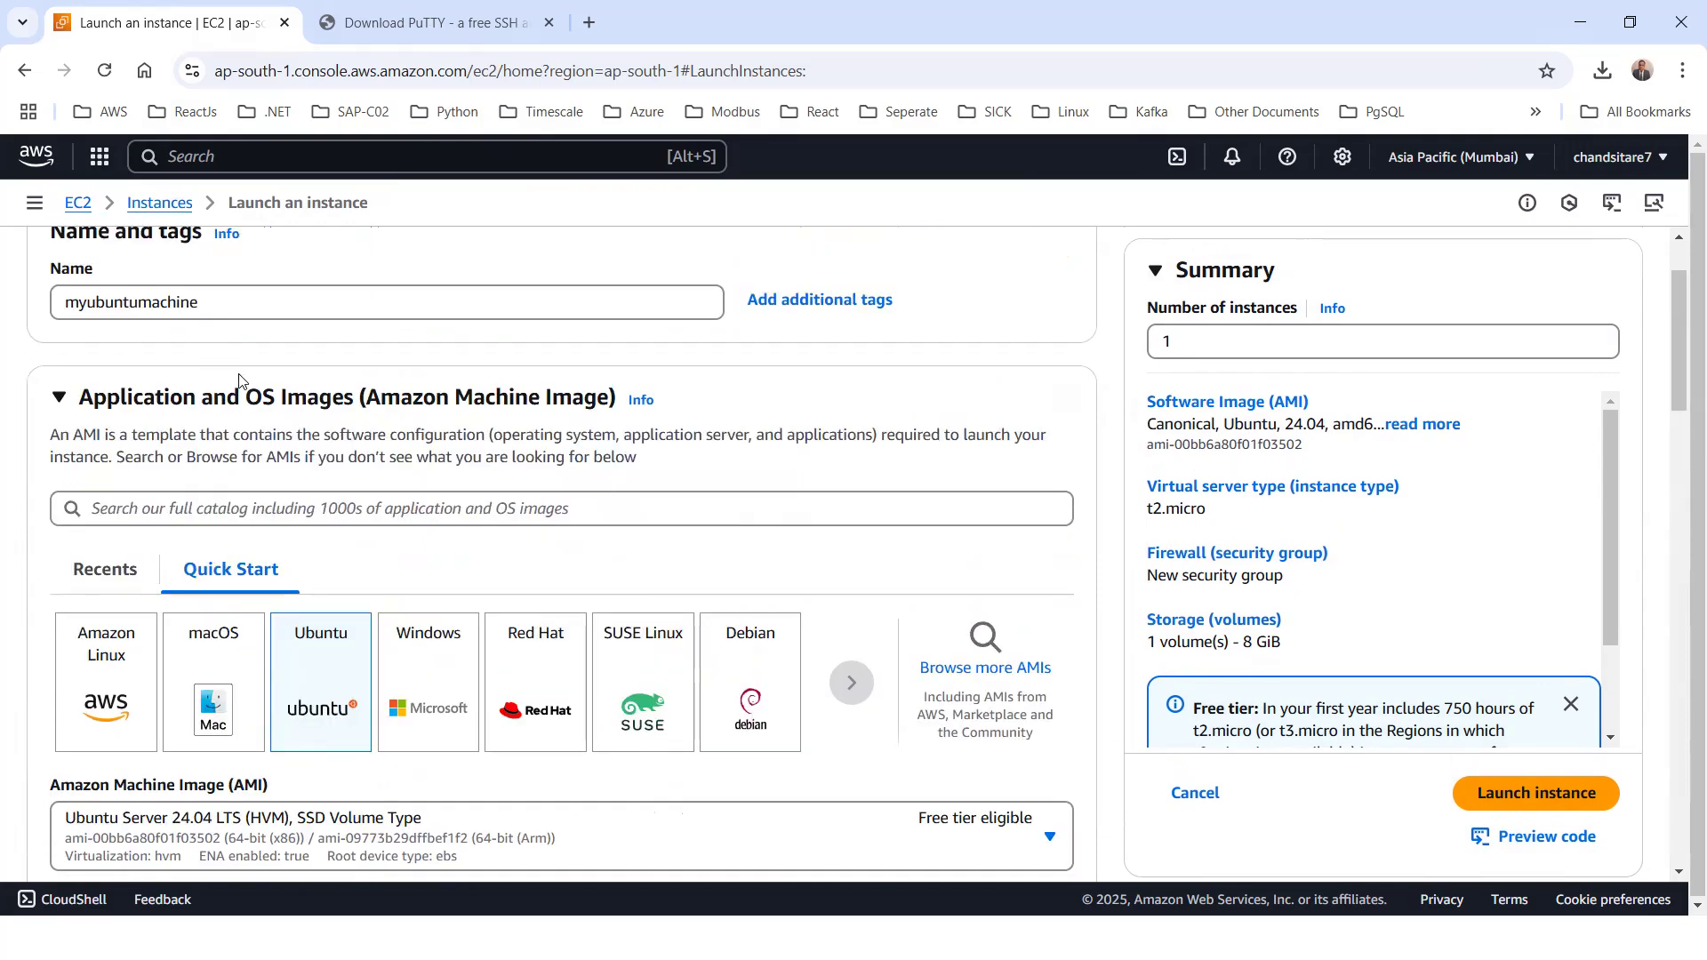
scroll(762, 468, down, 15)
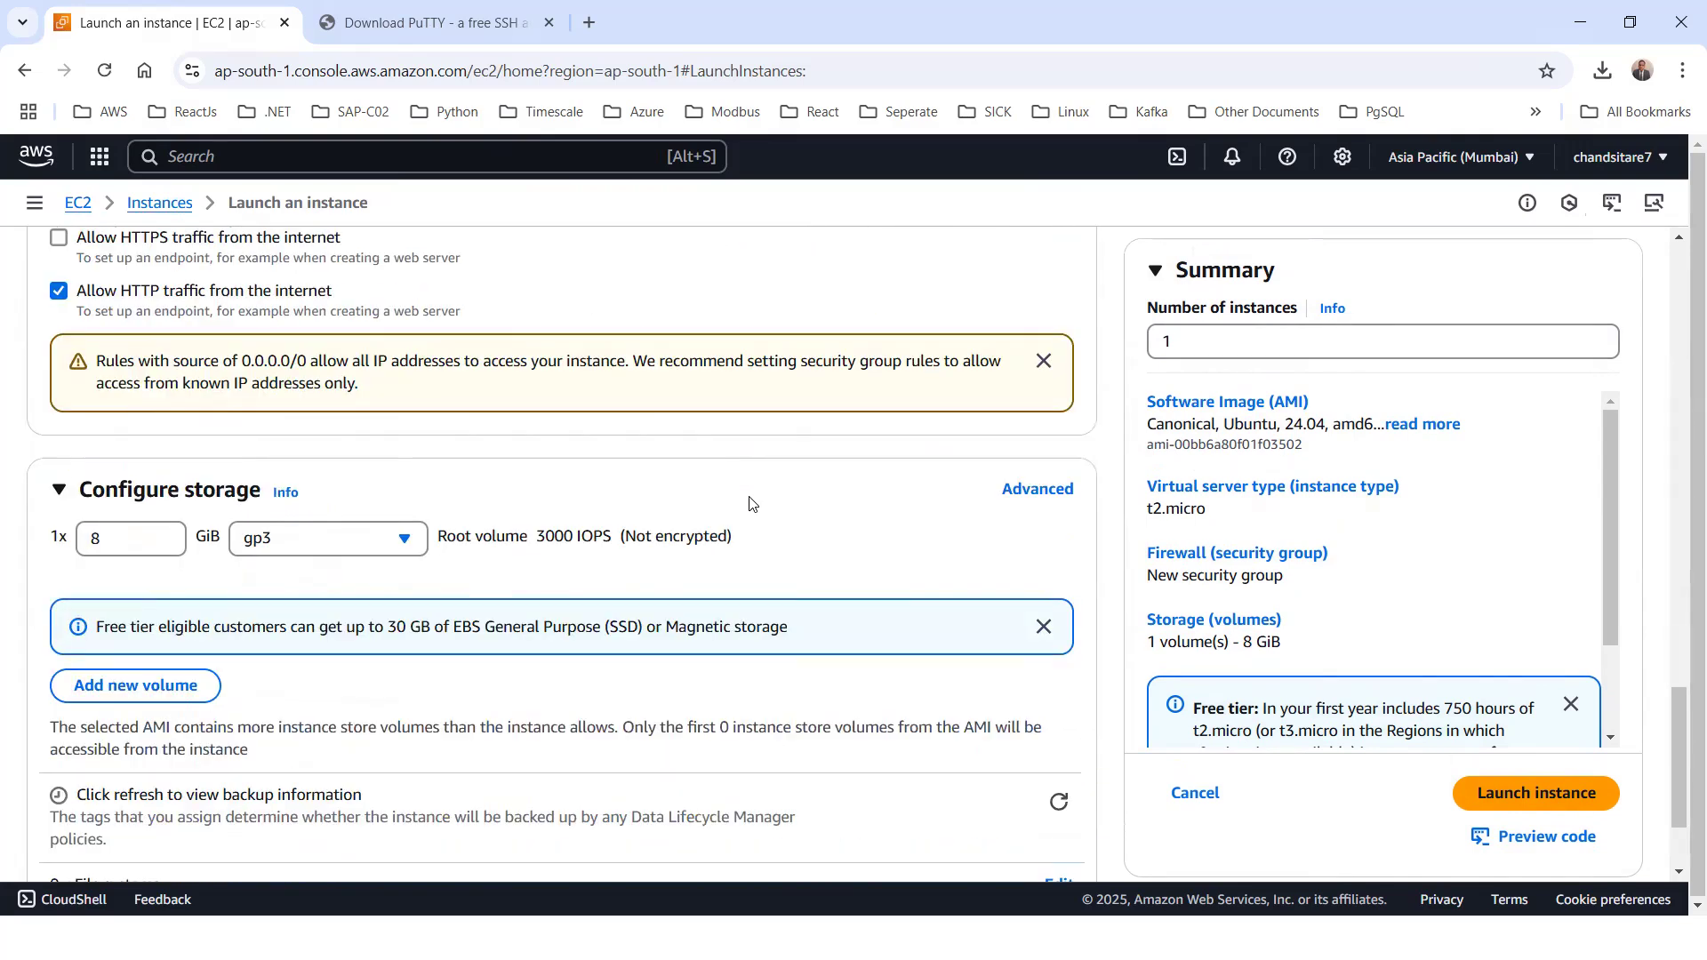
scroll(751, 504, down, 2)
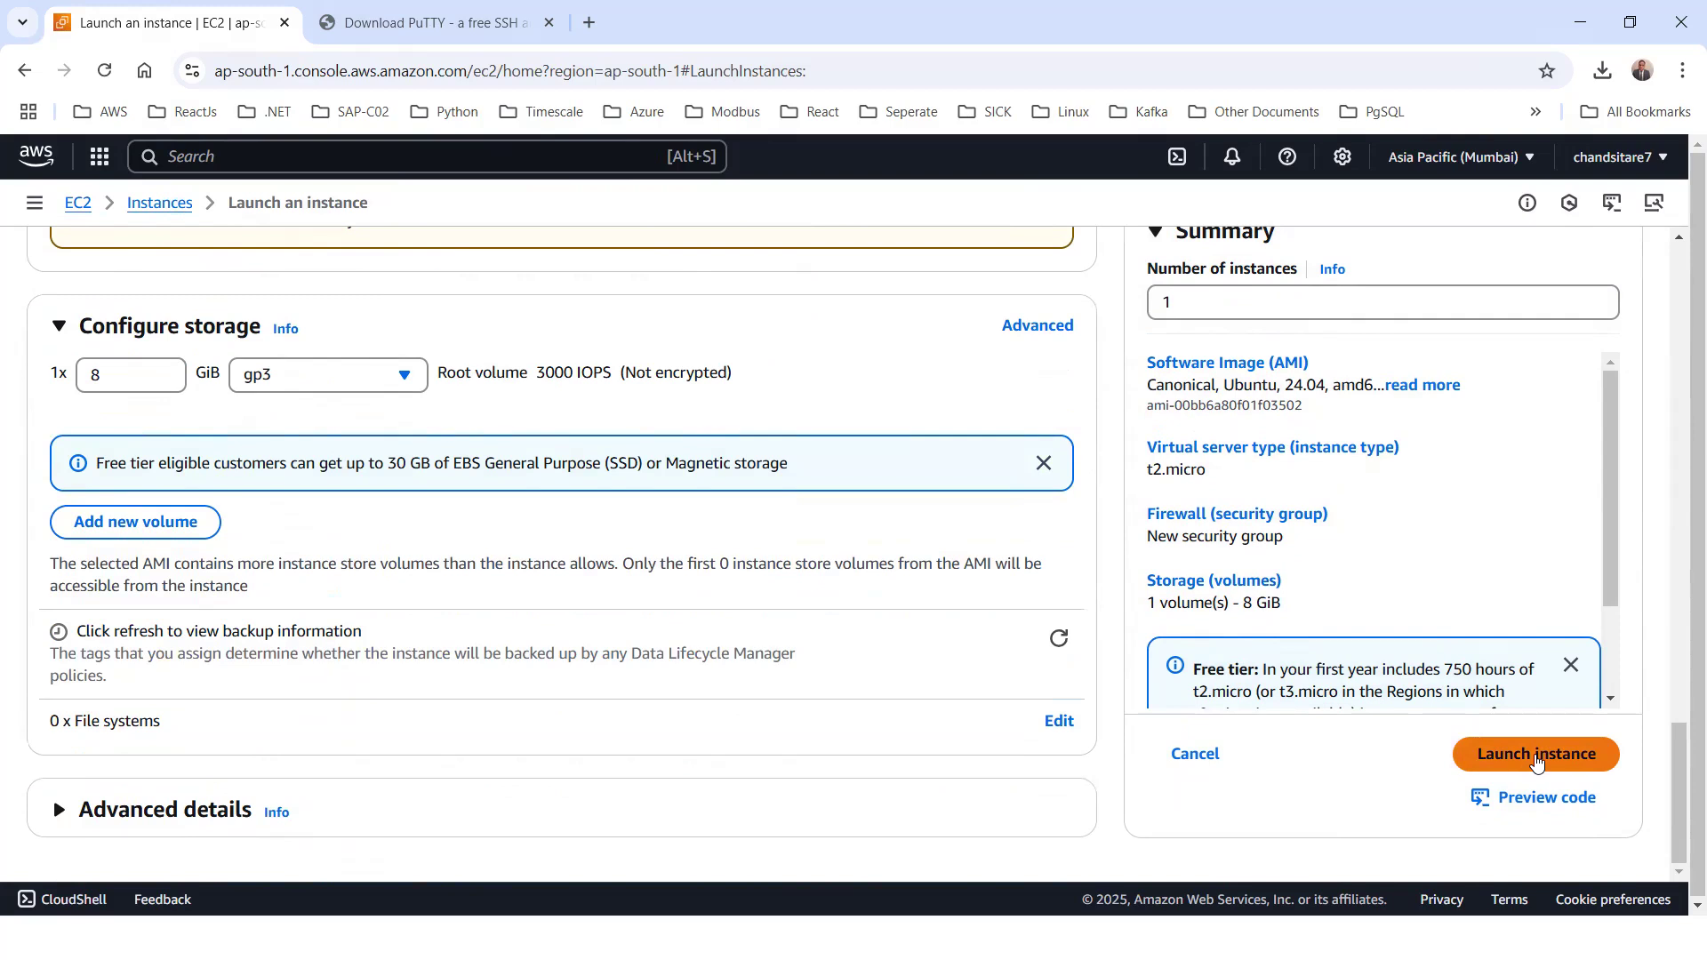
scroll(430, 613, up, 15)
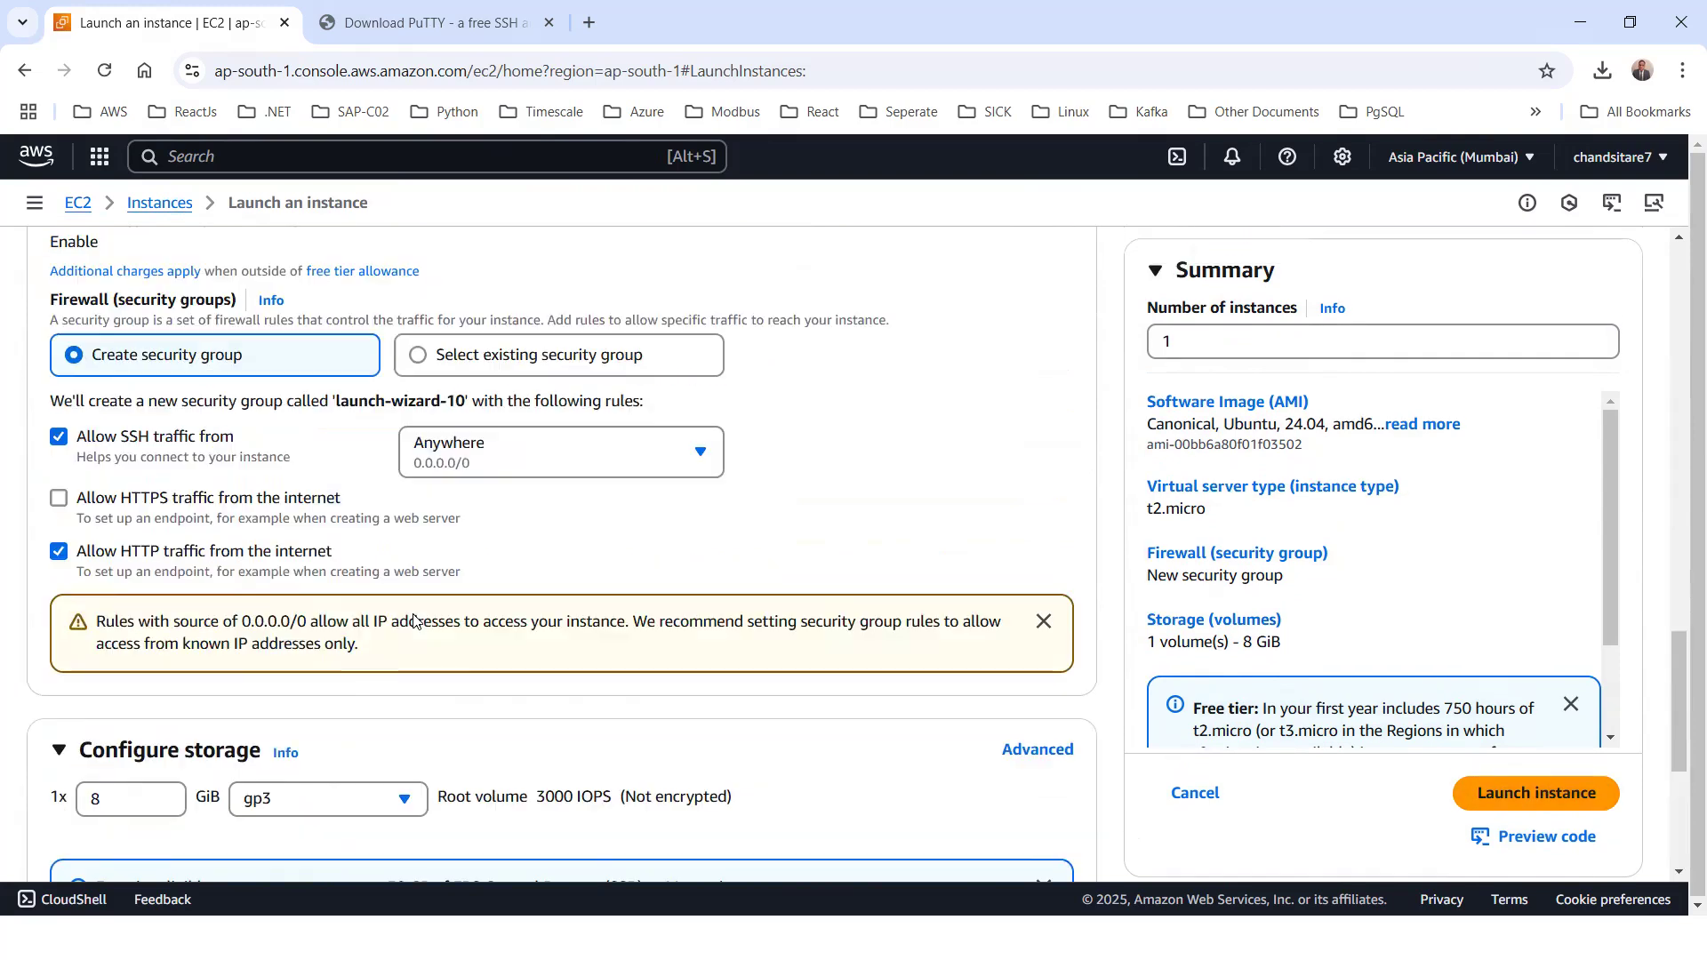
scroll(178, 498, down, 1)
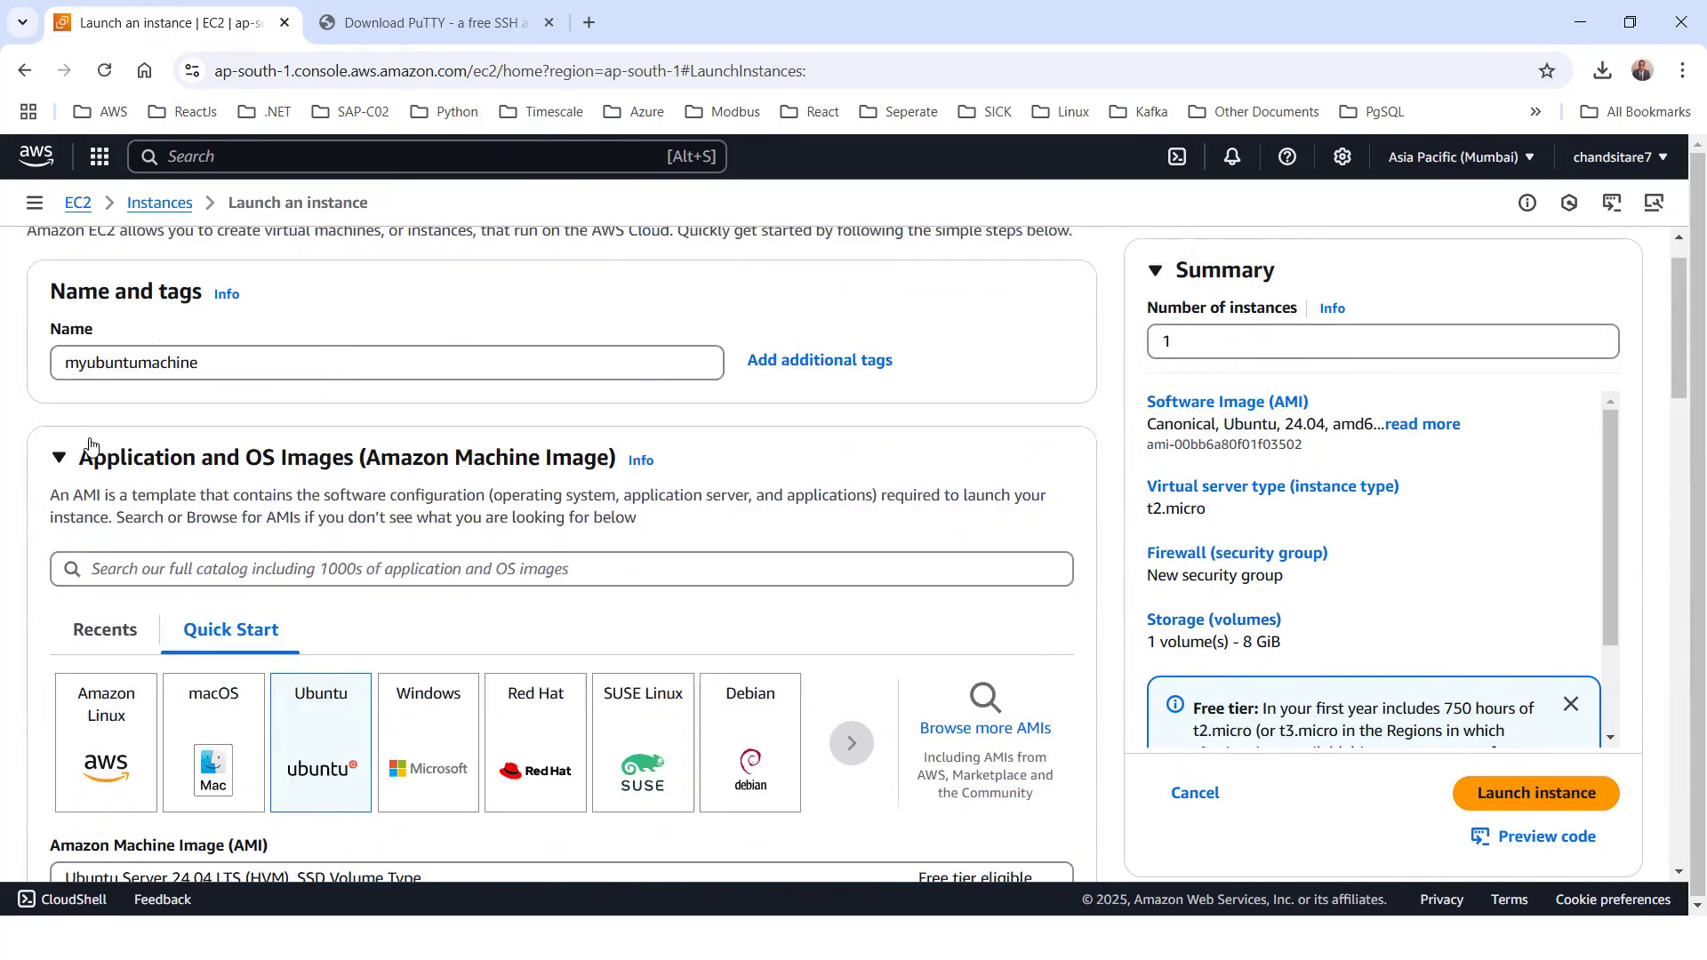
scroll(72, 424, up, 1)
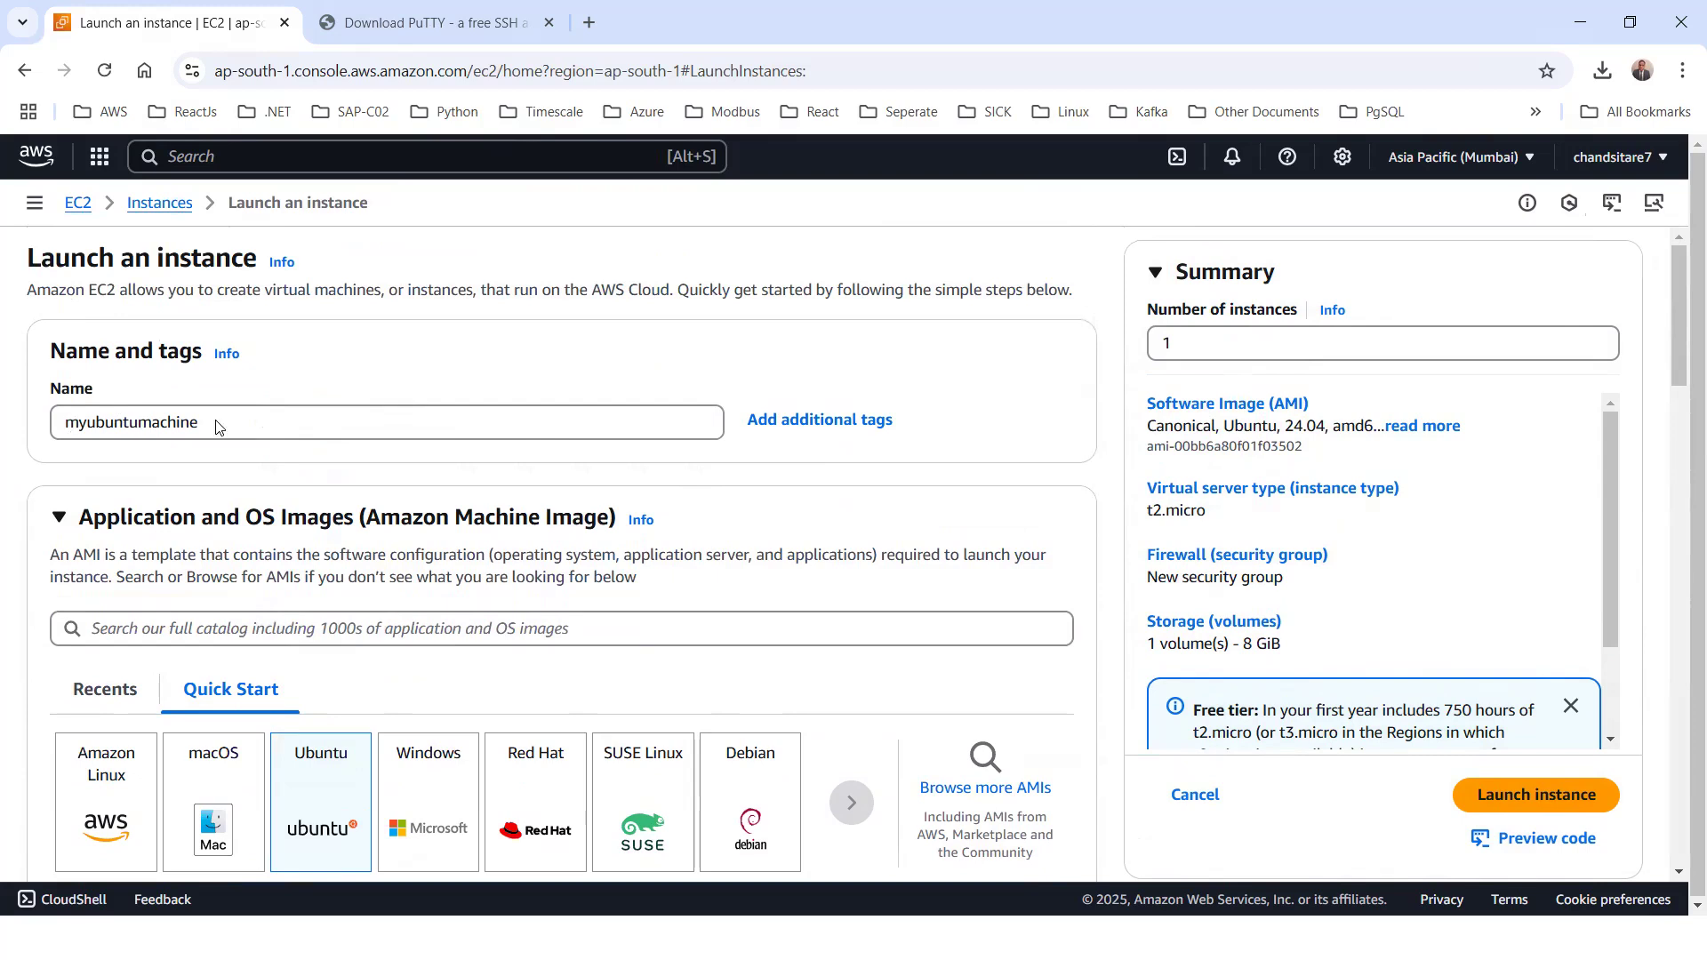
Review the launch configuration in order: AMI and architecture, instance type, key pair, network and firewall rules, and storage
scroll(303, 605, down, 3)
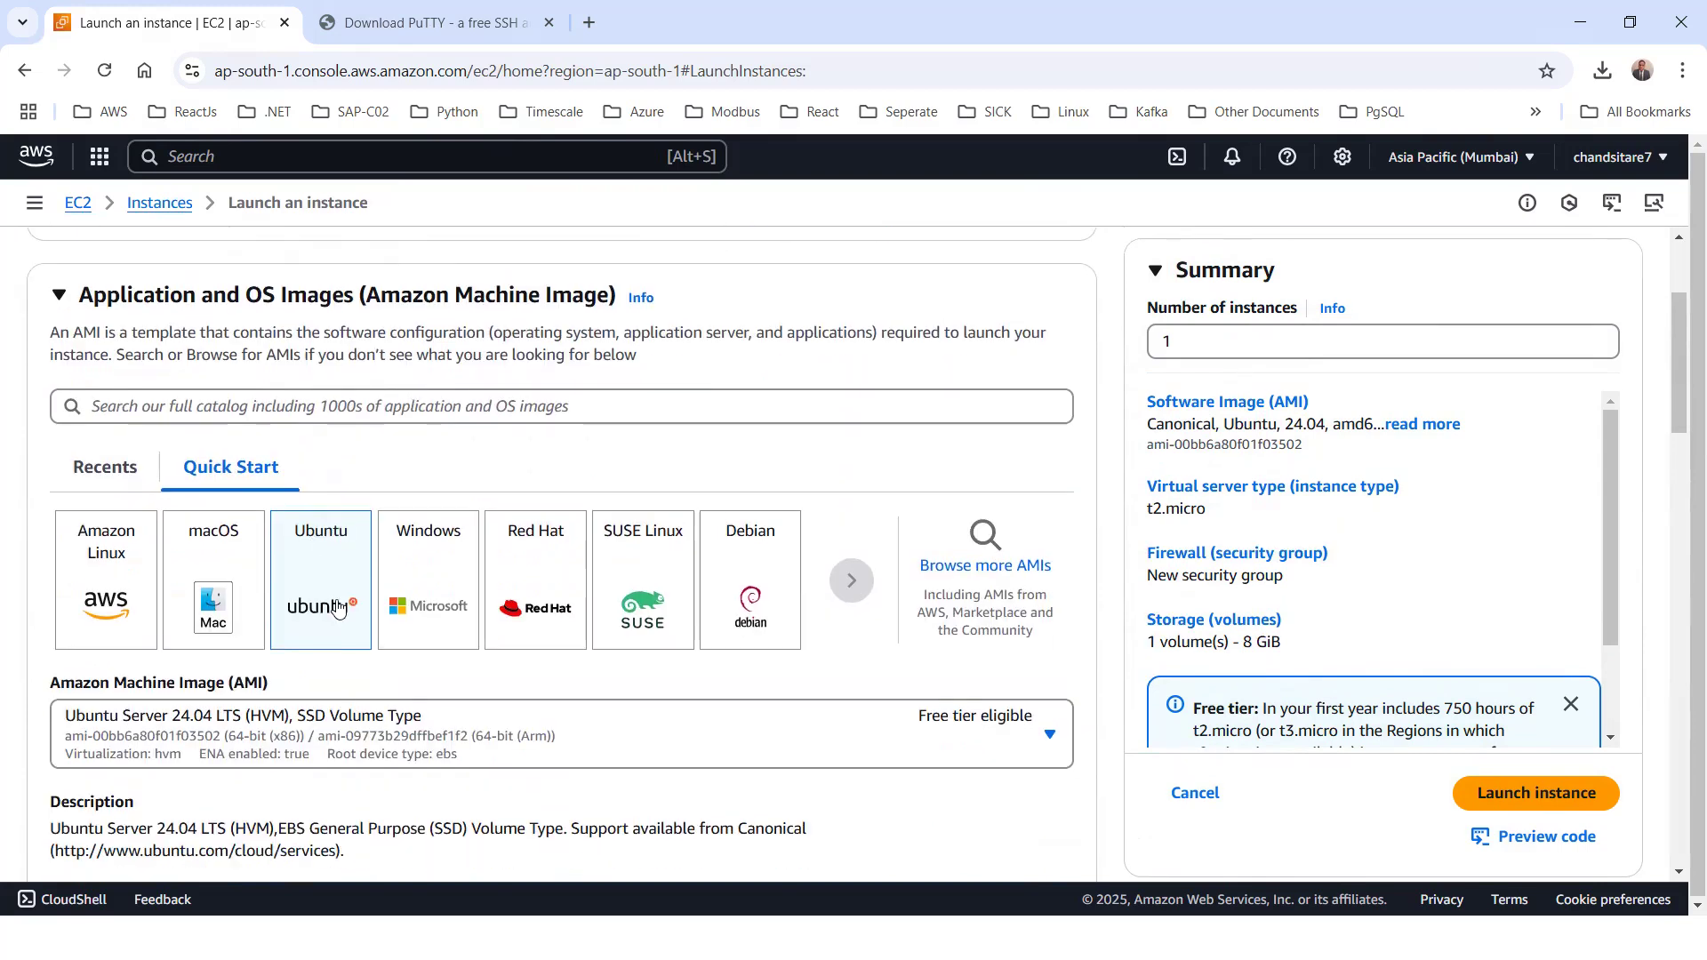
scroll(338, 607, down, 3)
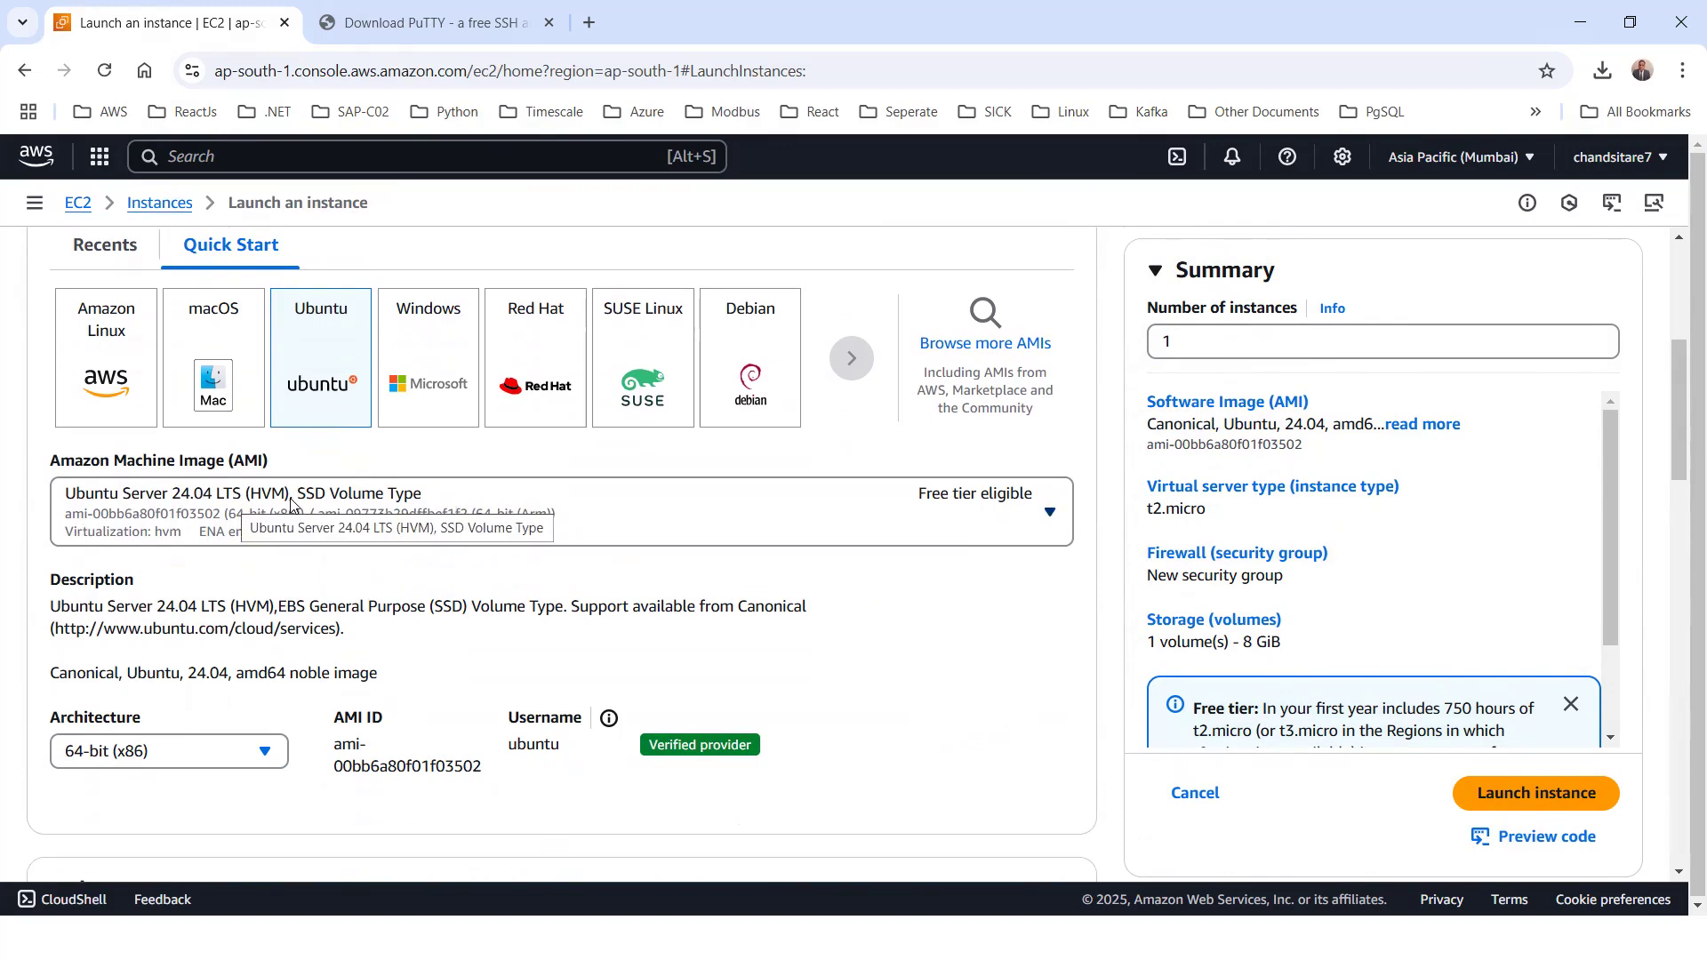
scroll(290, 552, down, 1)
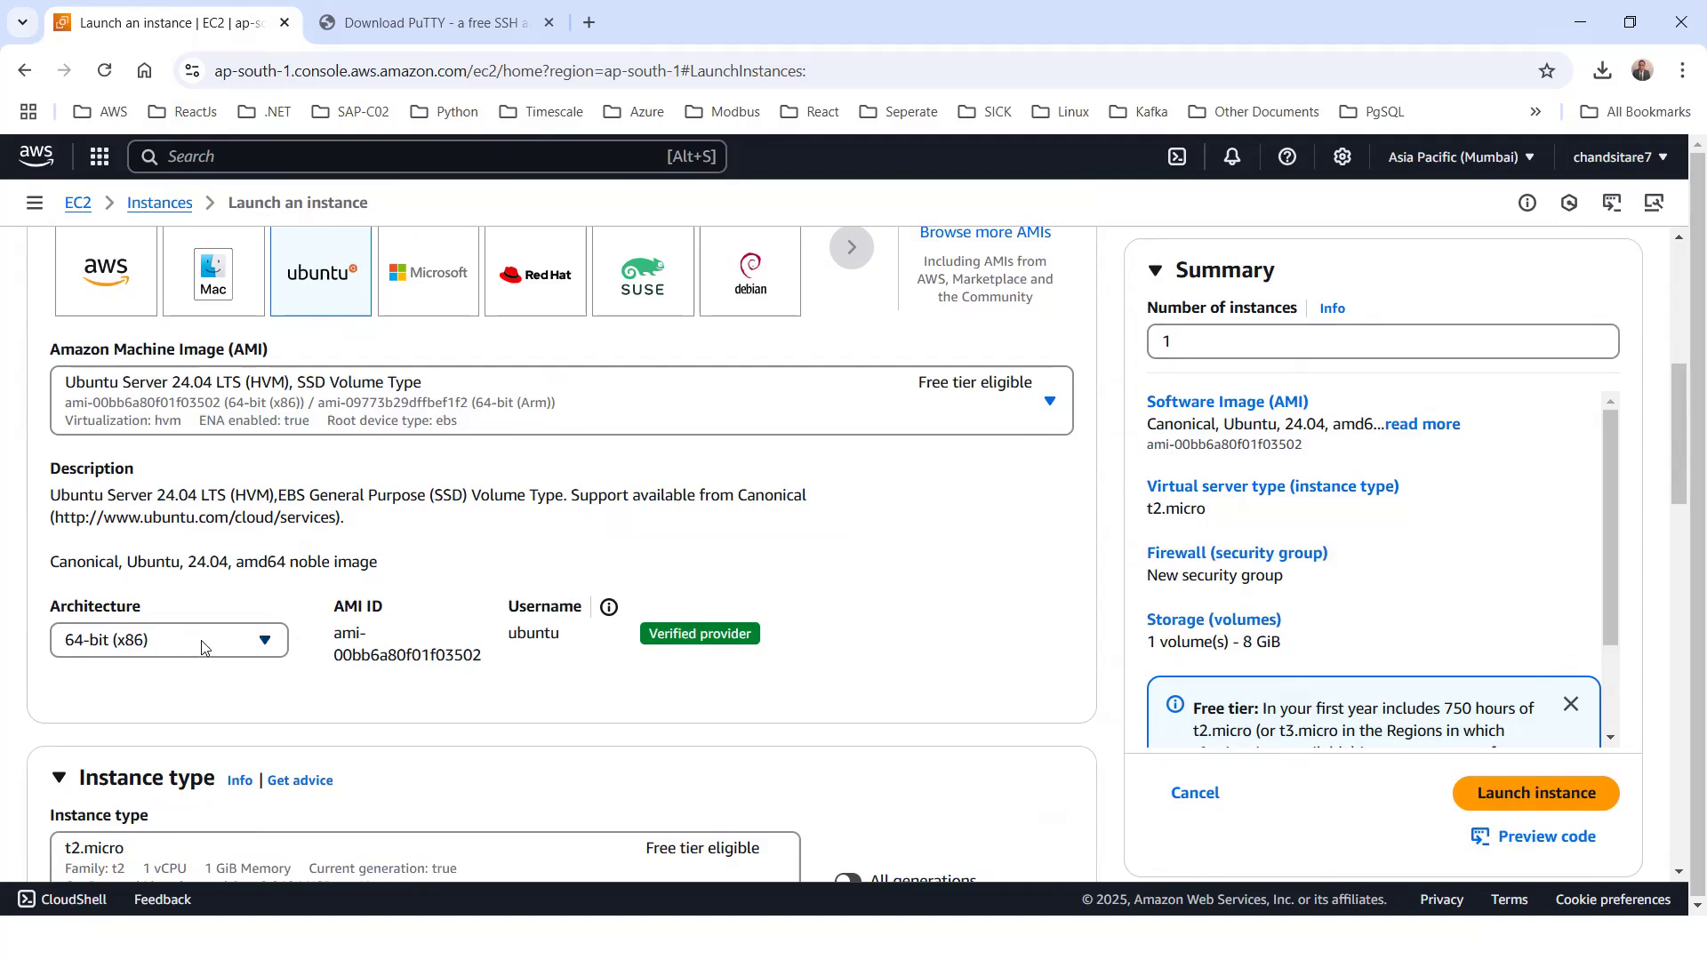
scroll(203, 646, down, 2)
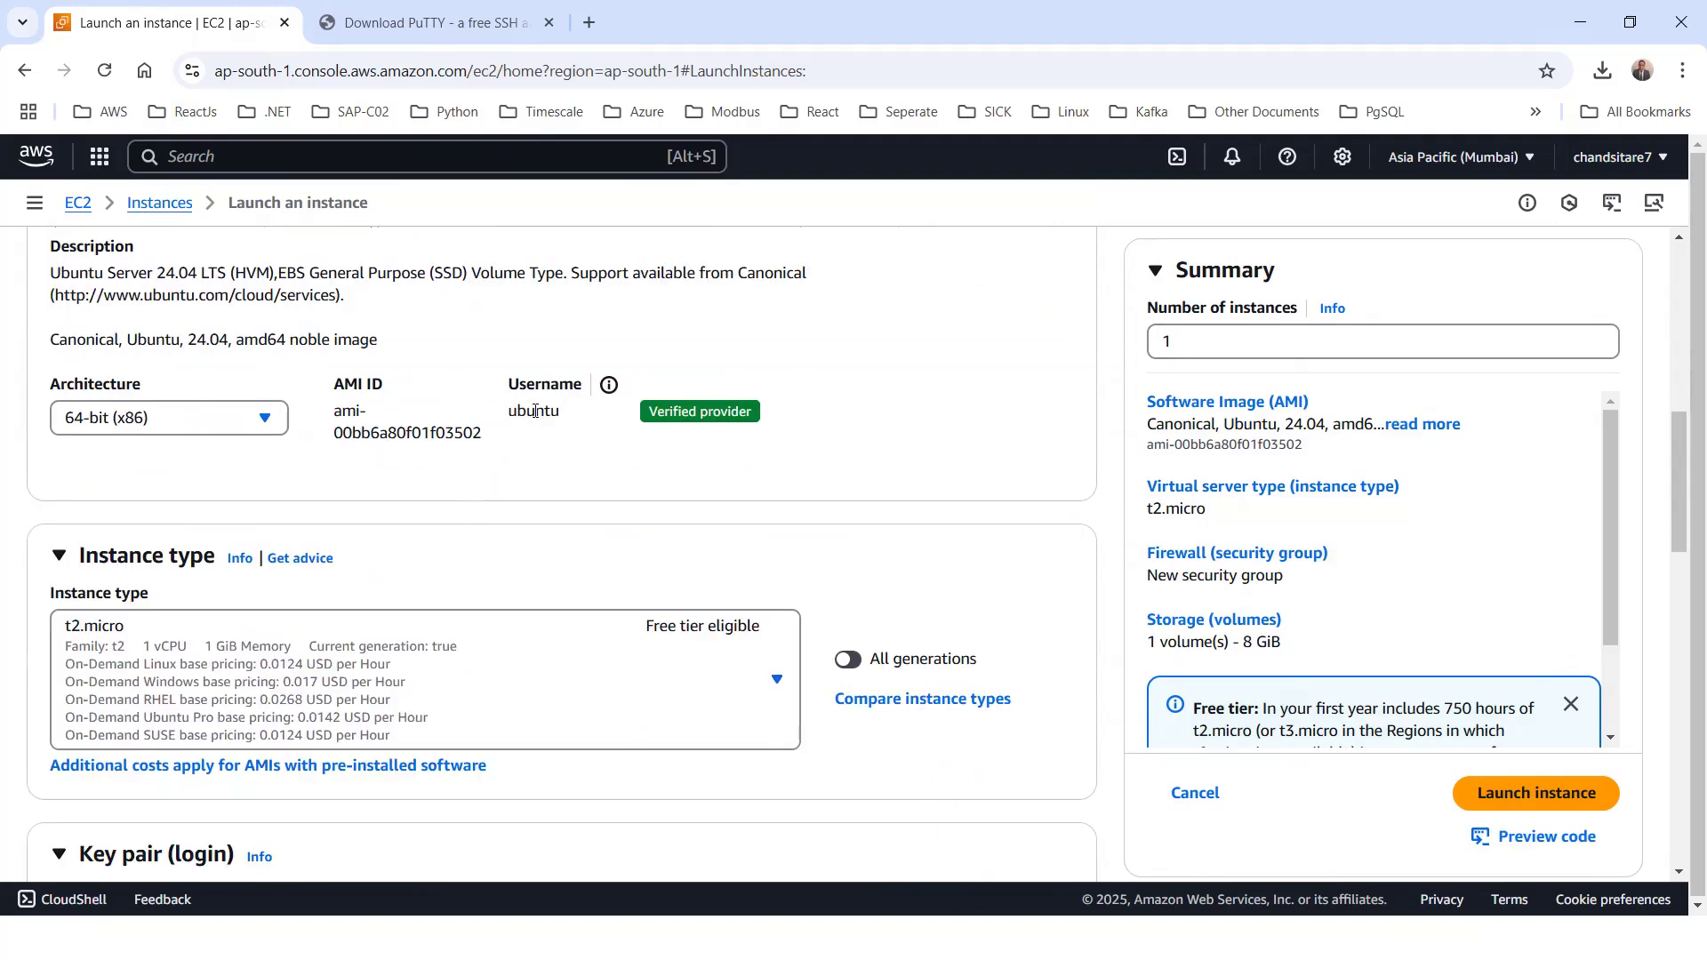
scroll(562, 453, down, 1)
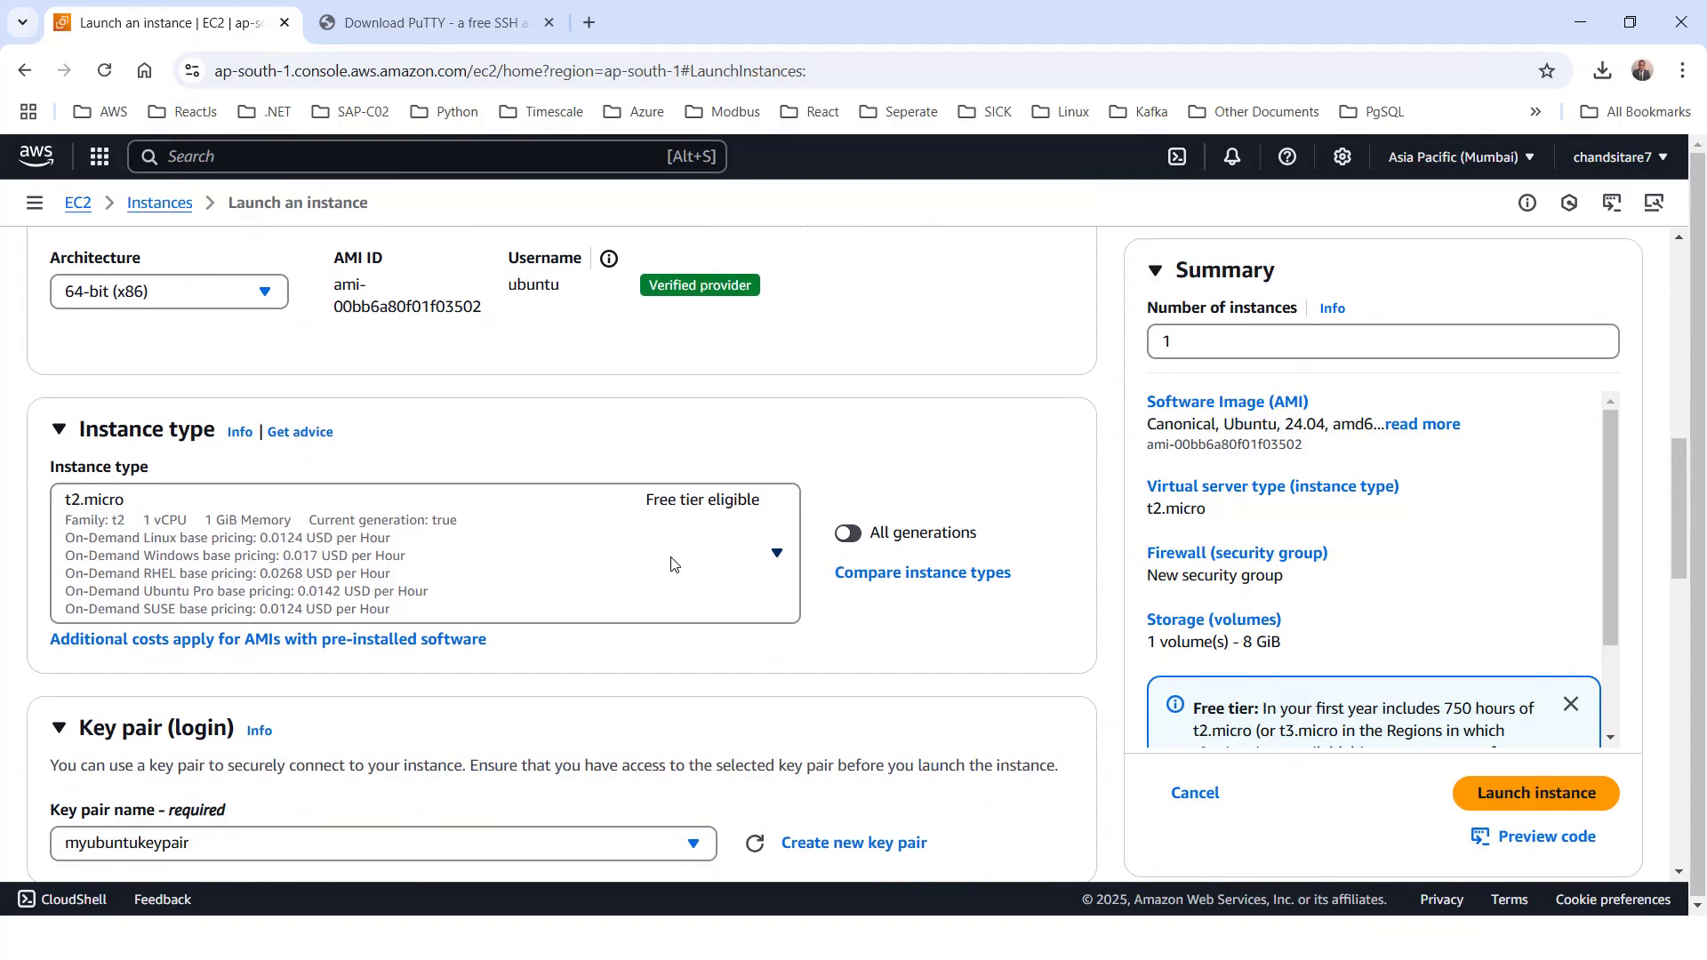
scroll(673, 562, down, 4)
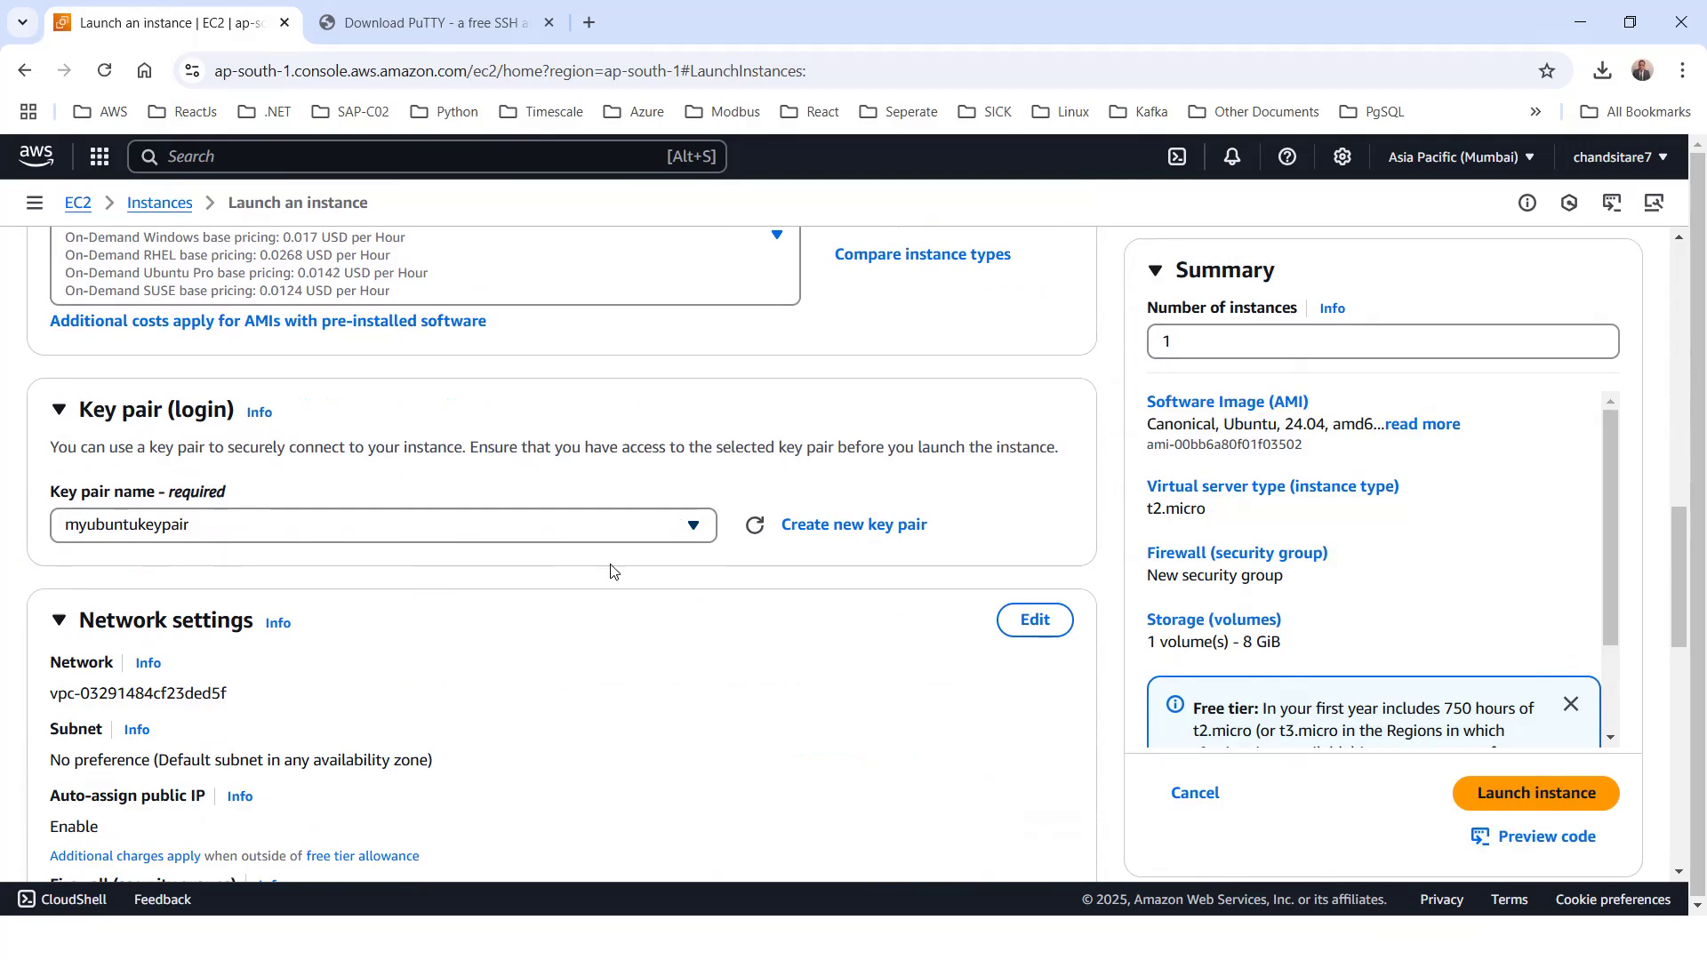
scroll(469, 571, down, 4)
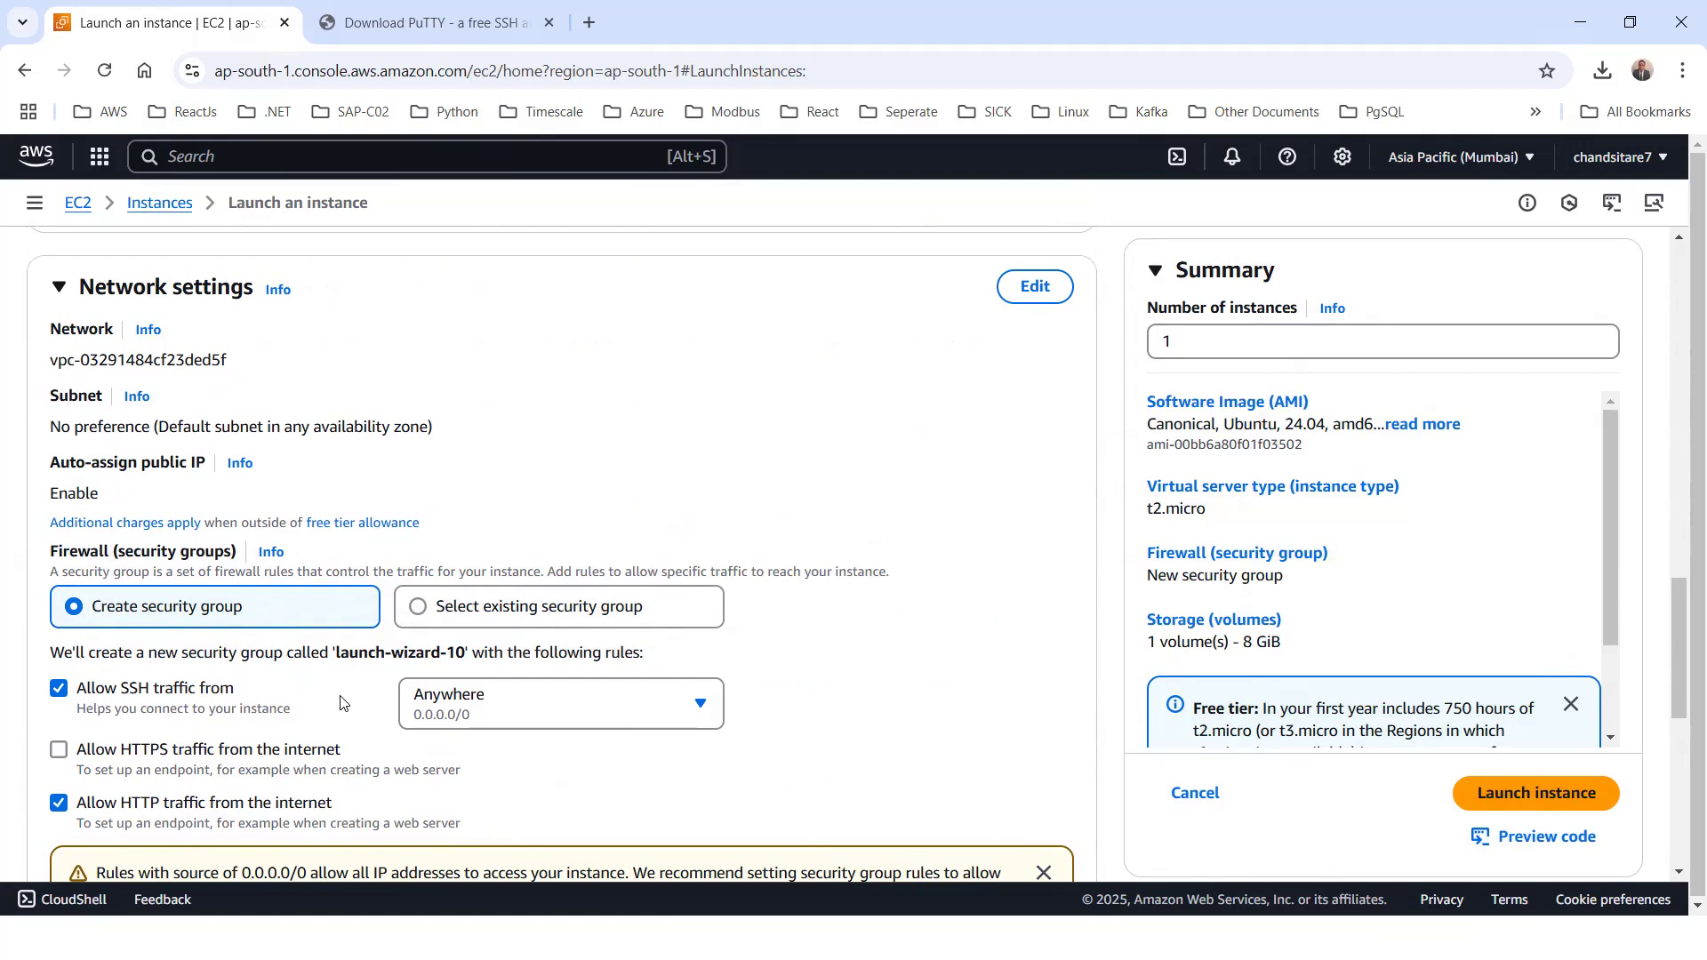
scroll(345, 702, down, 1)
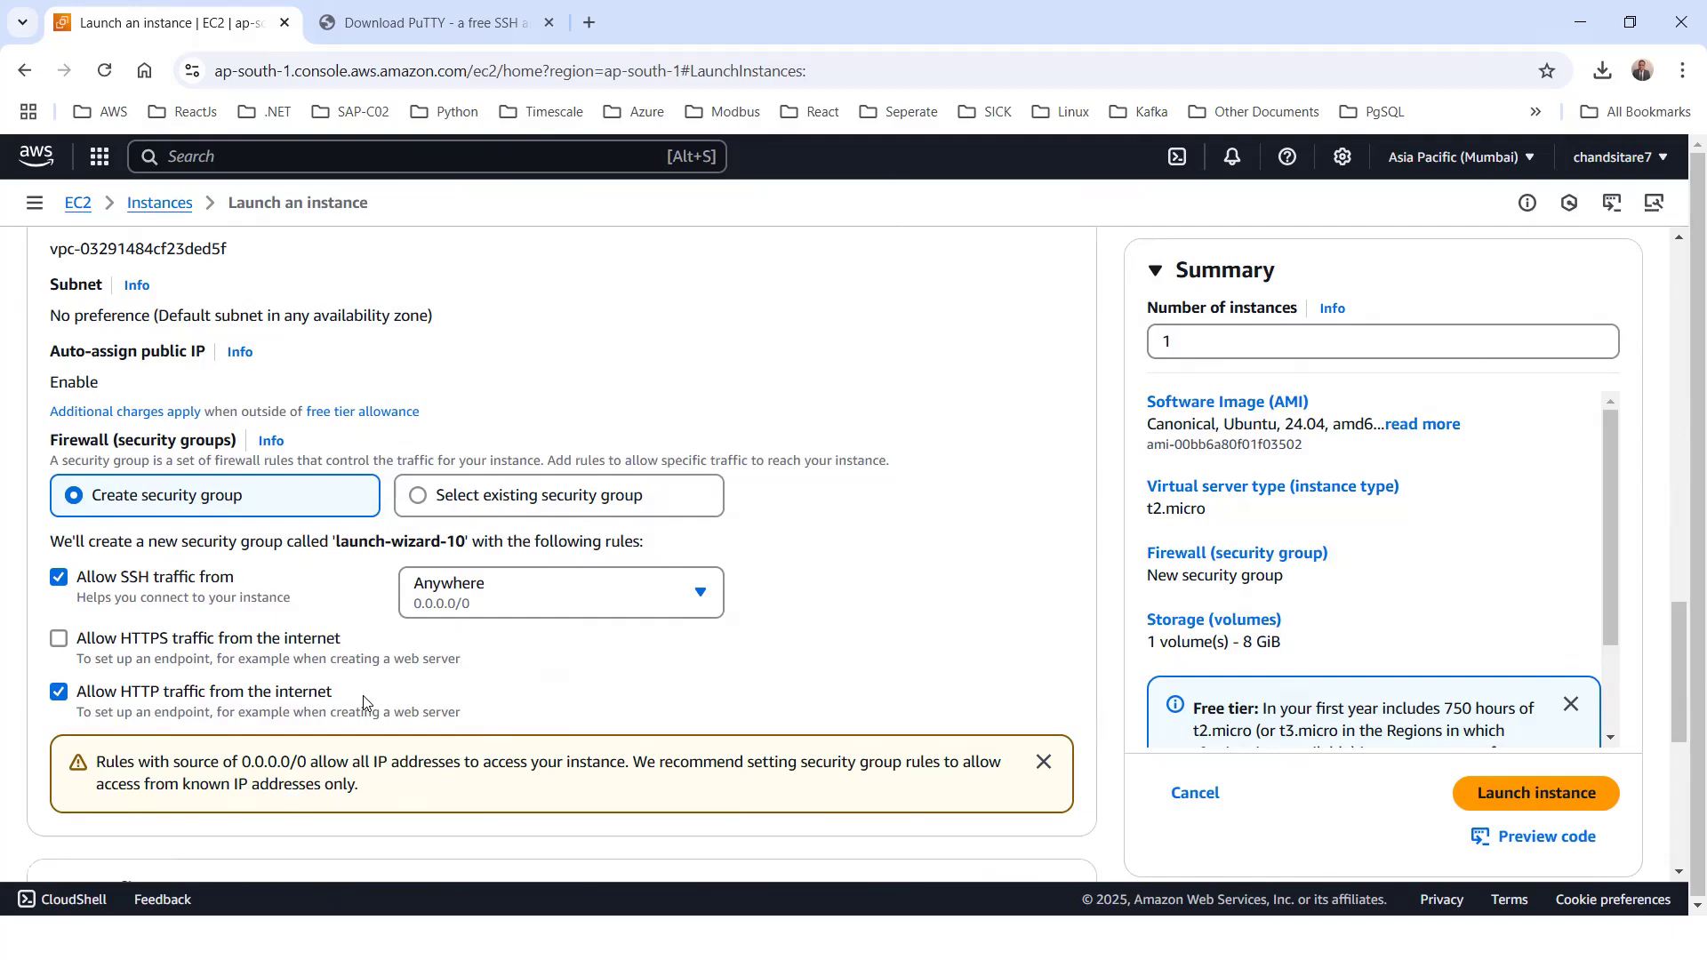
scroll(362, 702, down, 5)
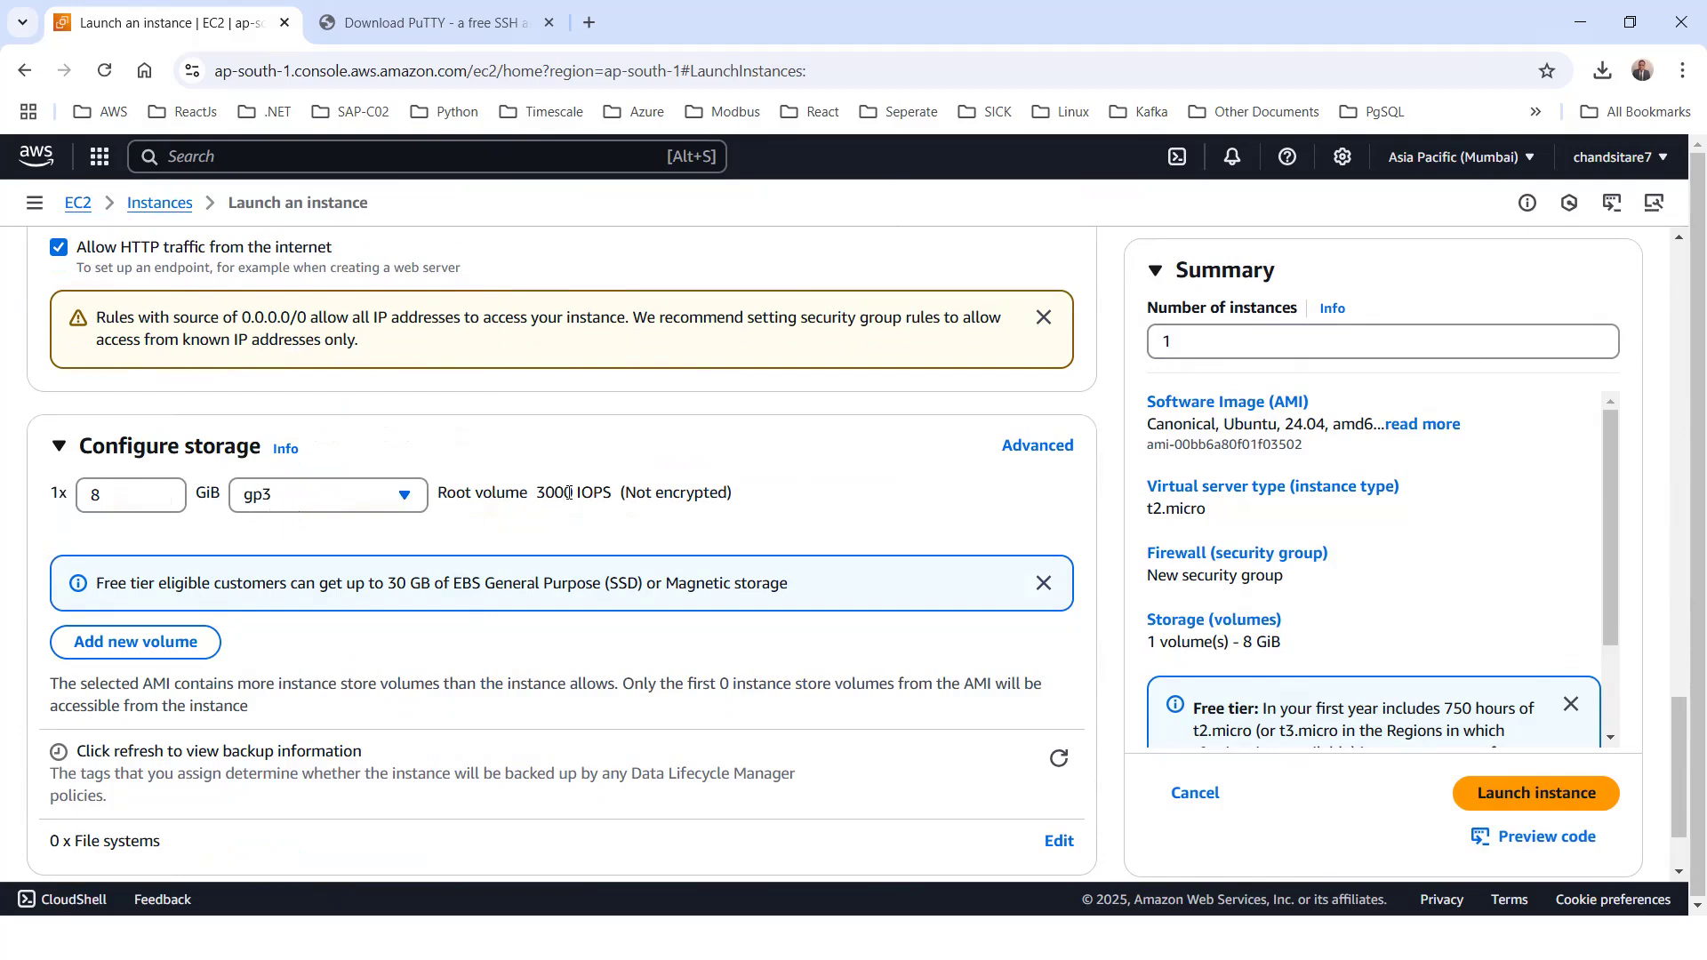
scroll(507, 531, down, 1)
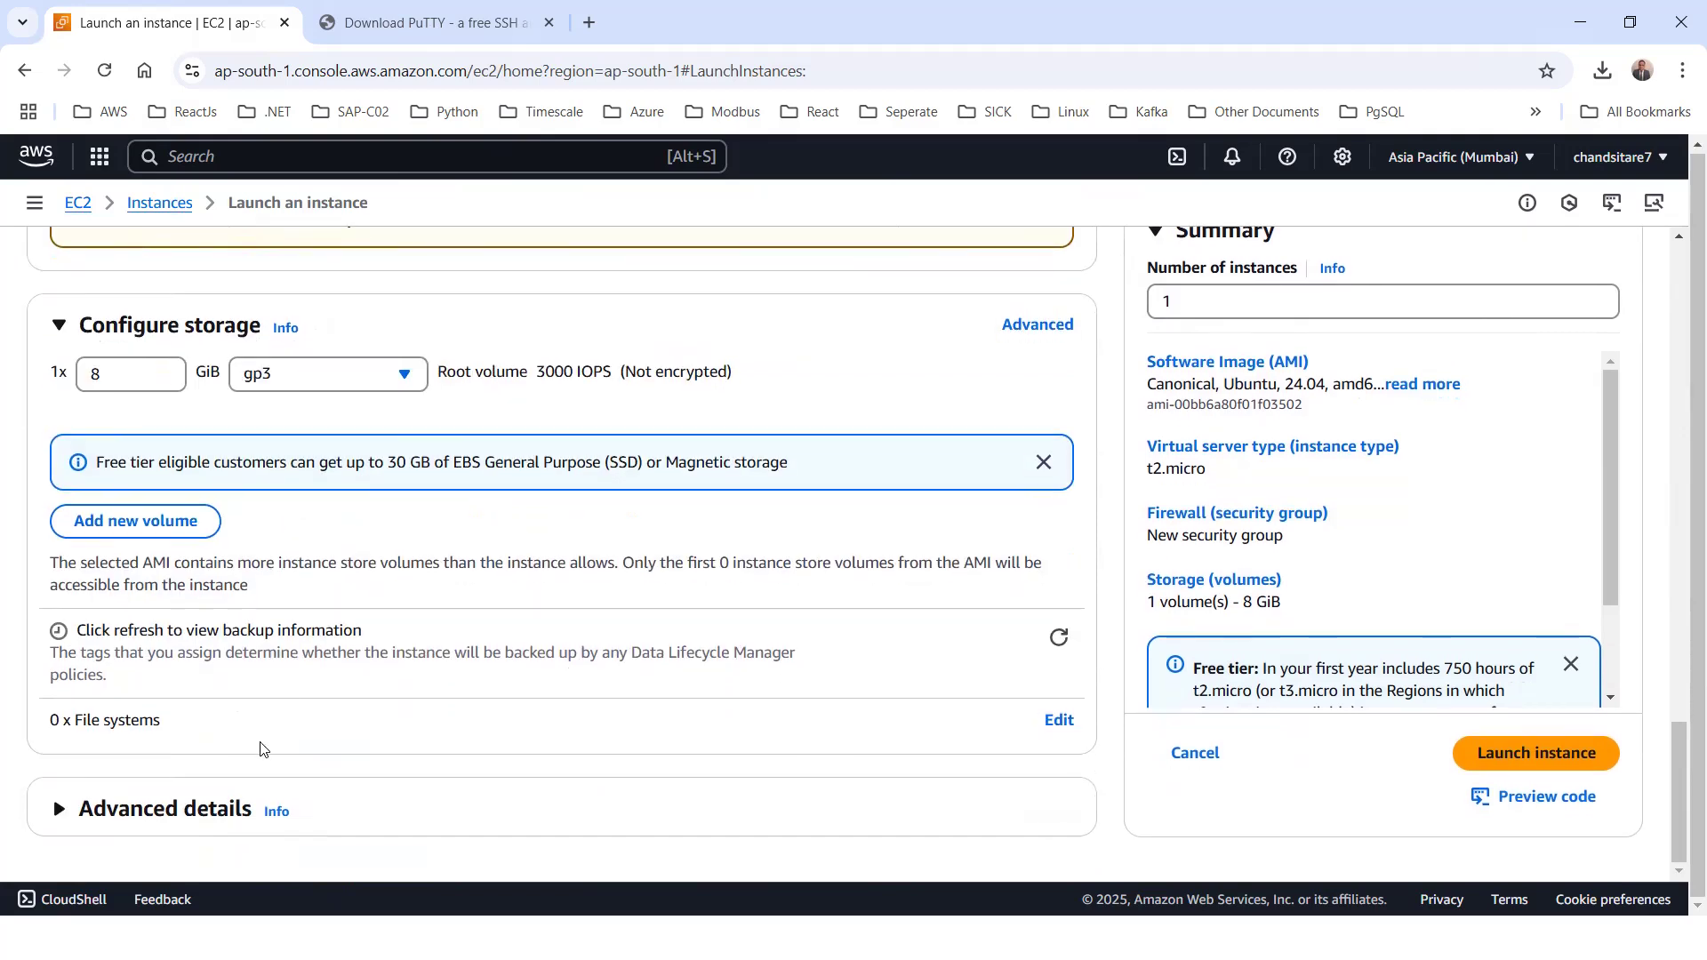
Launch the configured instance and select the newly launched myubuntumachine in the list of instances
scroll(834, 477, up, 3)
scroll(849, 496, down, 3)
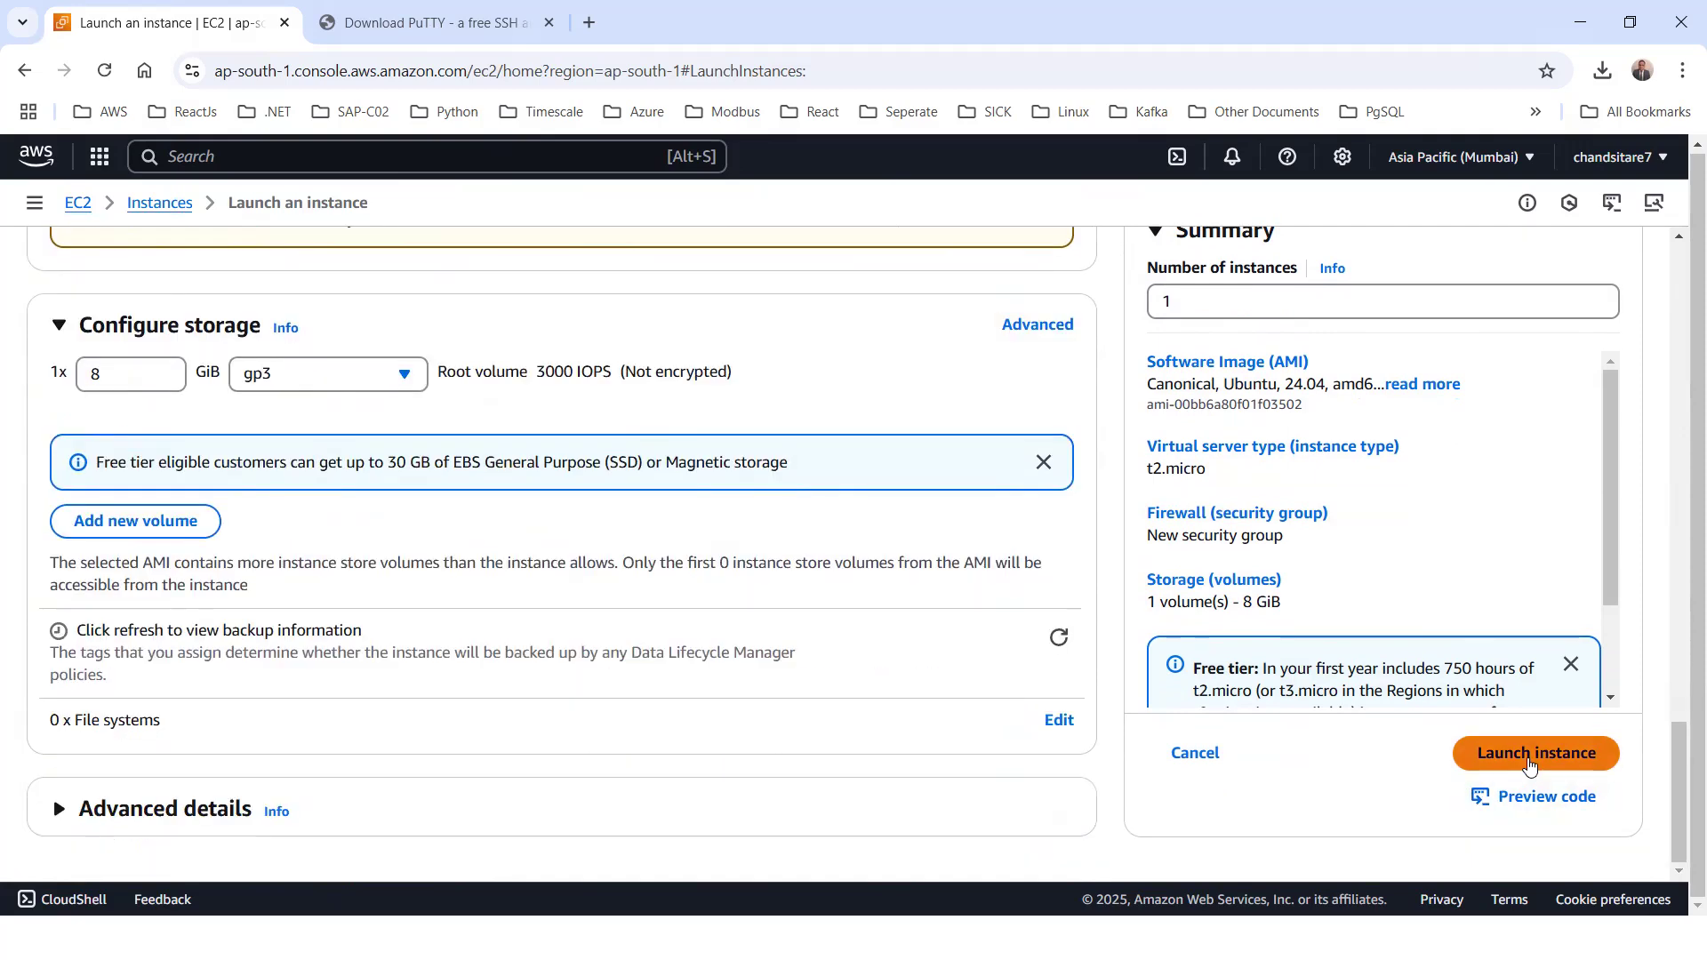
click(1529, 762)
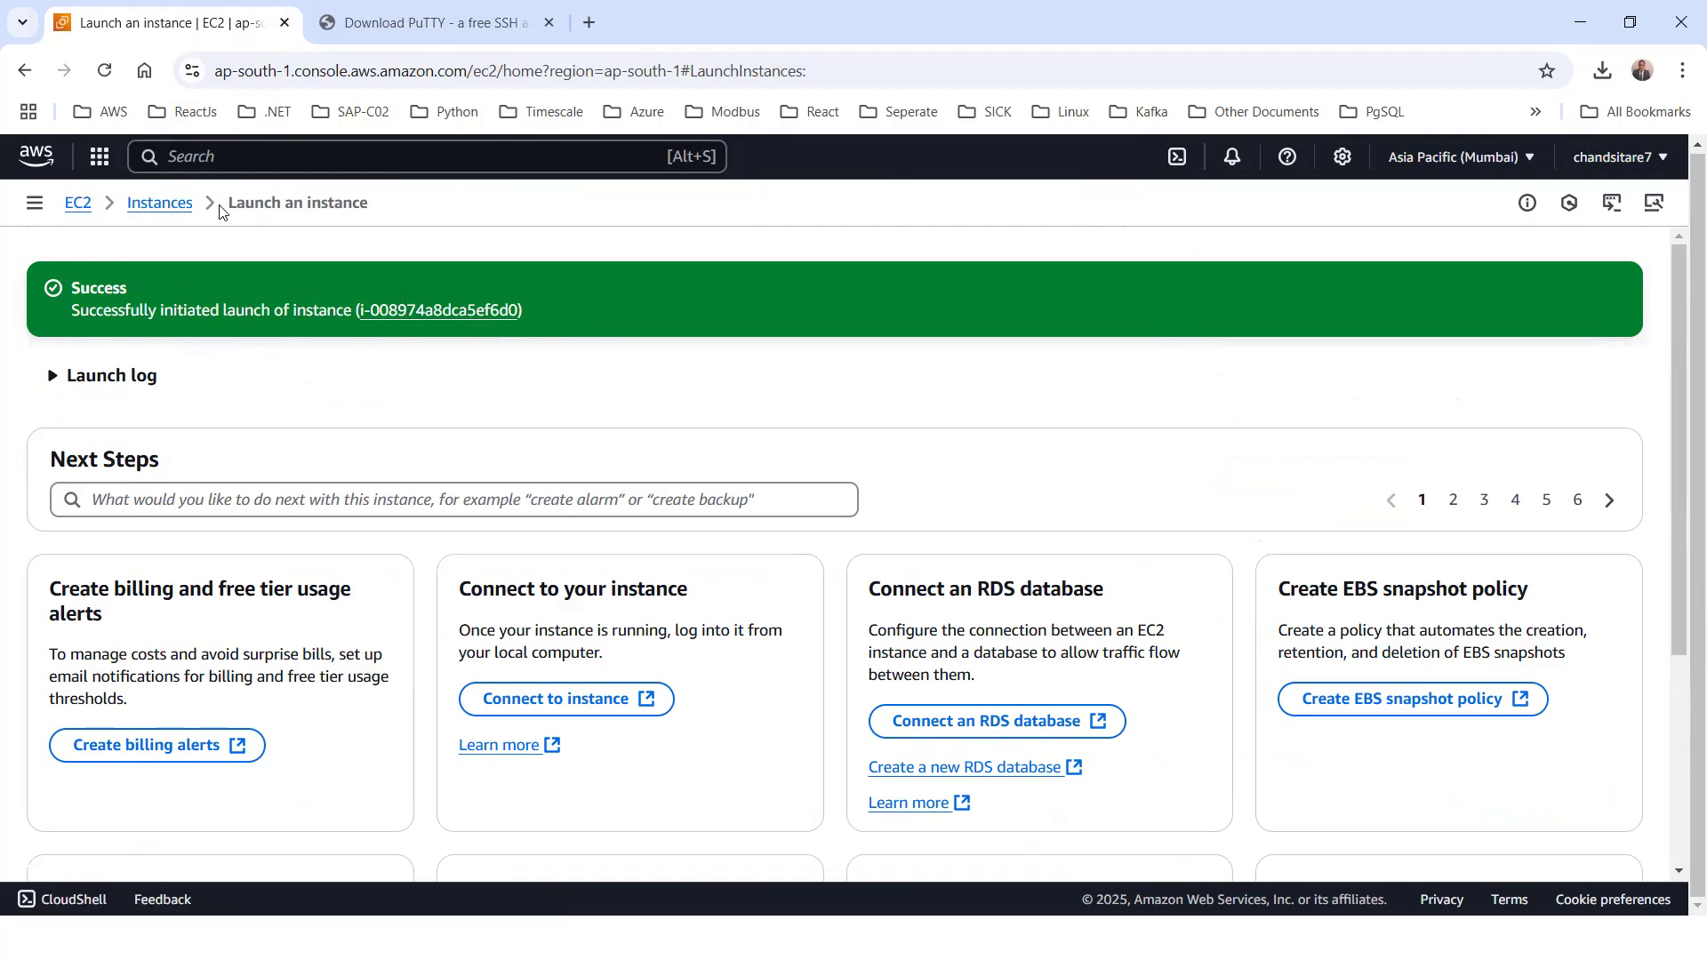
click(160, 203)
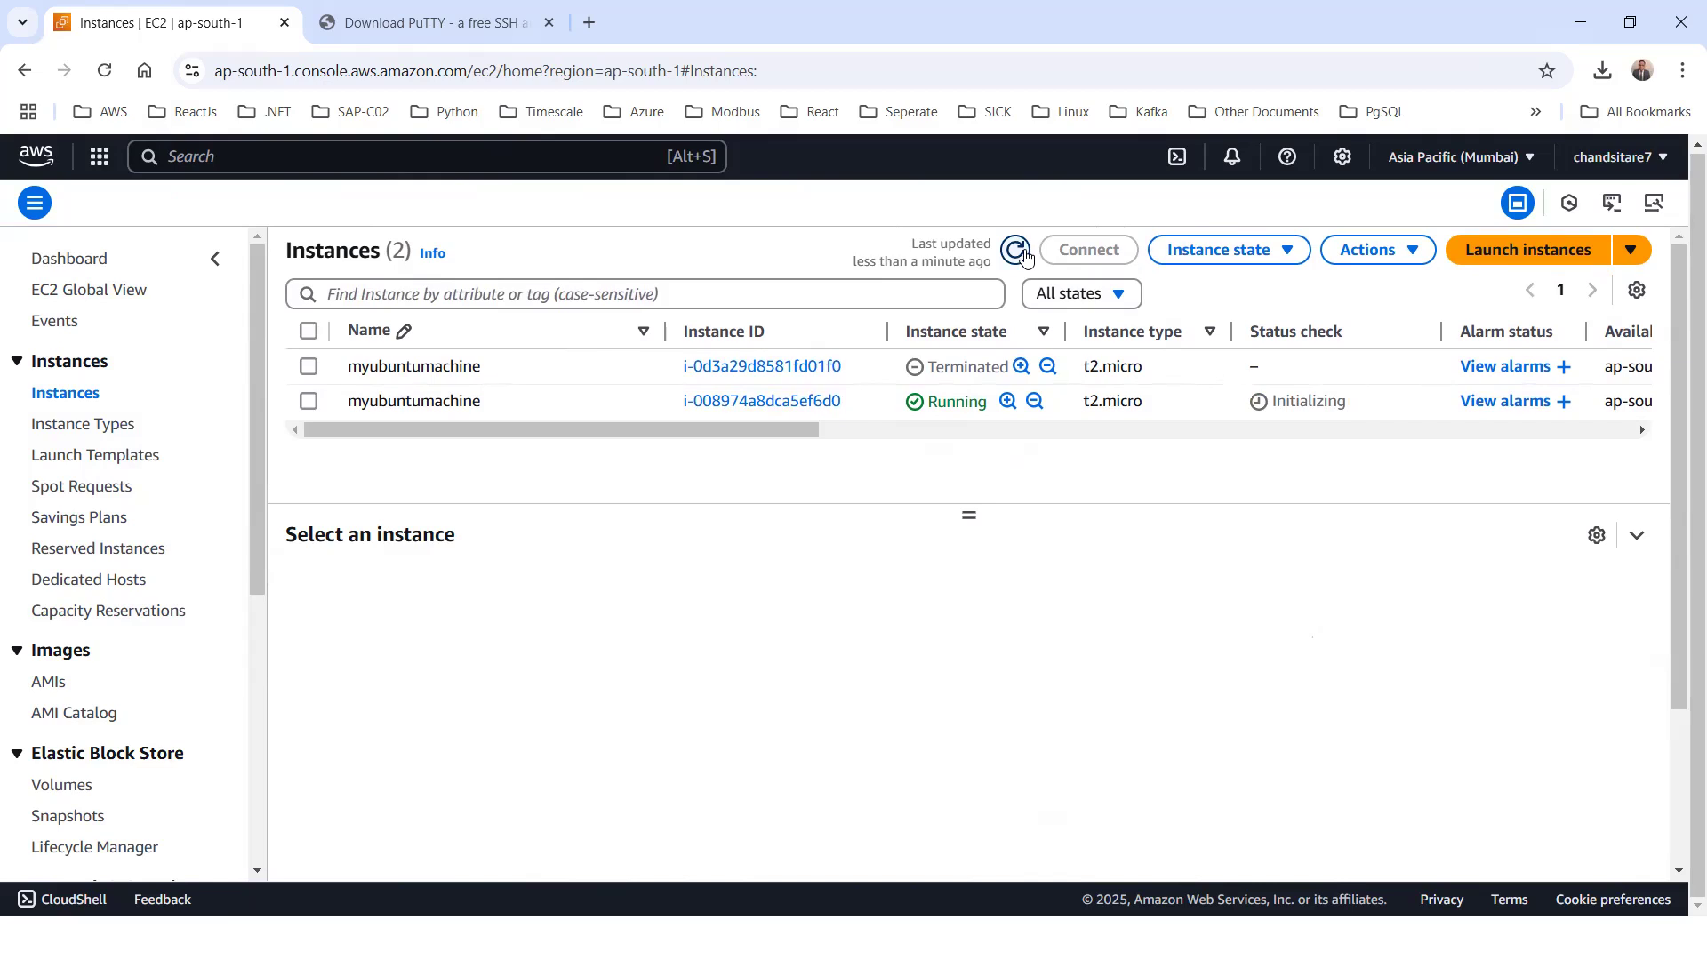
click(311, 404)
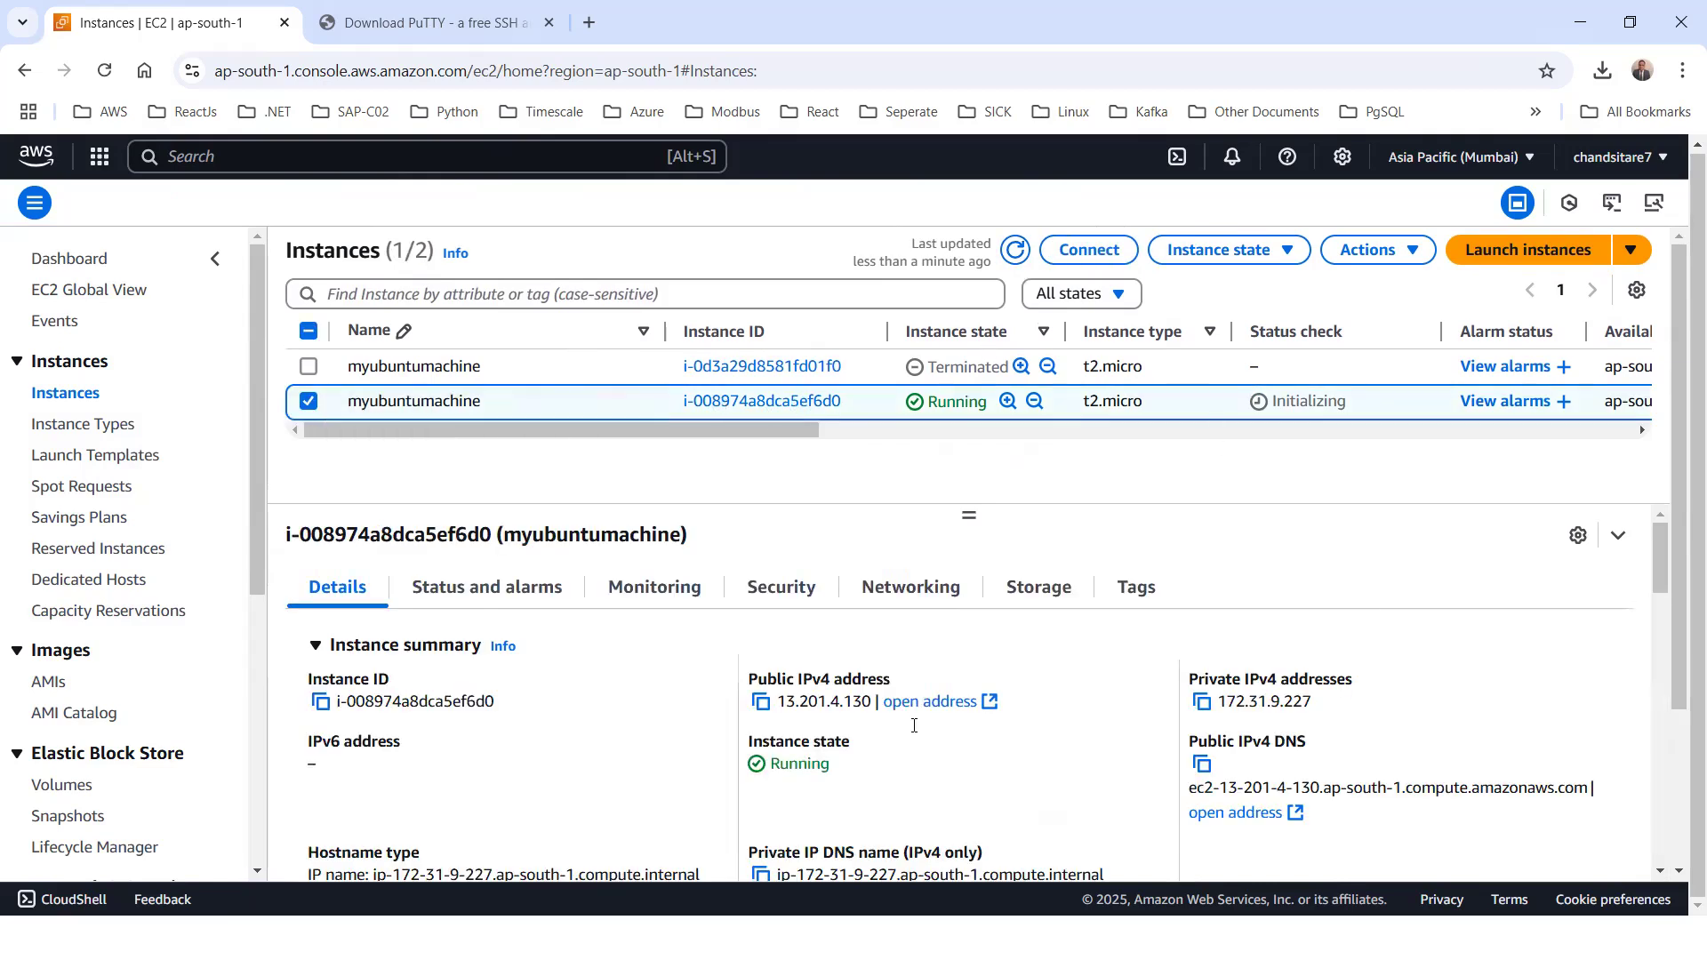
Examine the new instance's summary: its public and private IPv4 addresses, DNS names, VPC ID and subnet ID
scroll(587, 702, down, 3)
scroll(768, 683, up, 3)
click(1202, 702)
scroll(847, 779, down, 1)
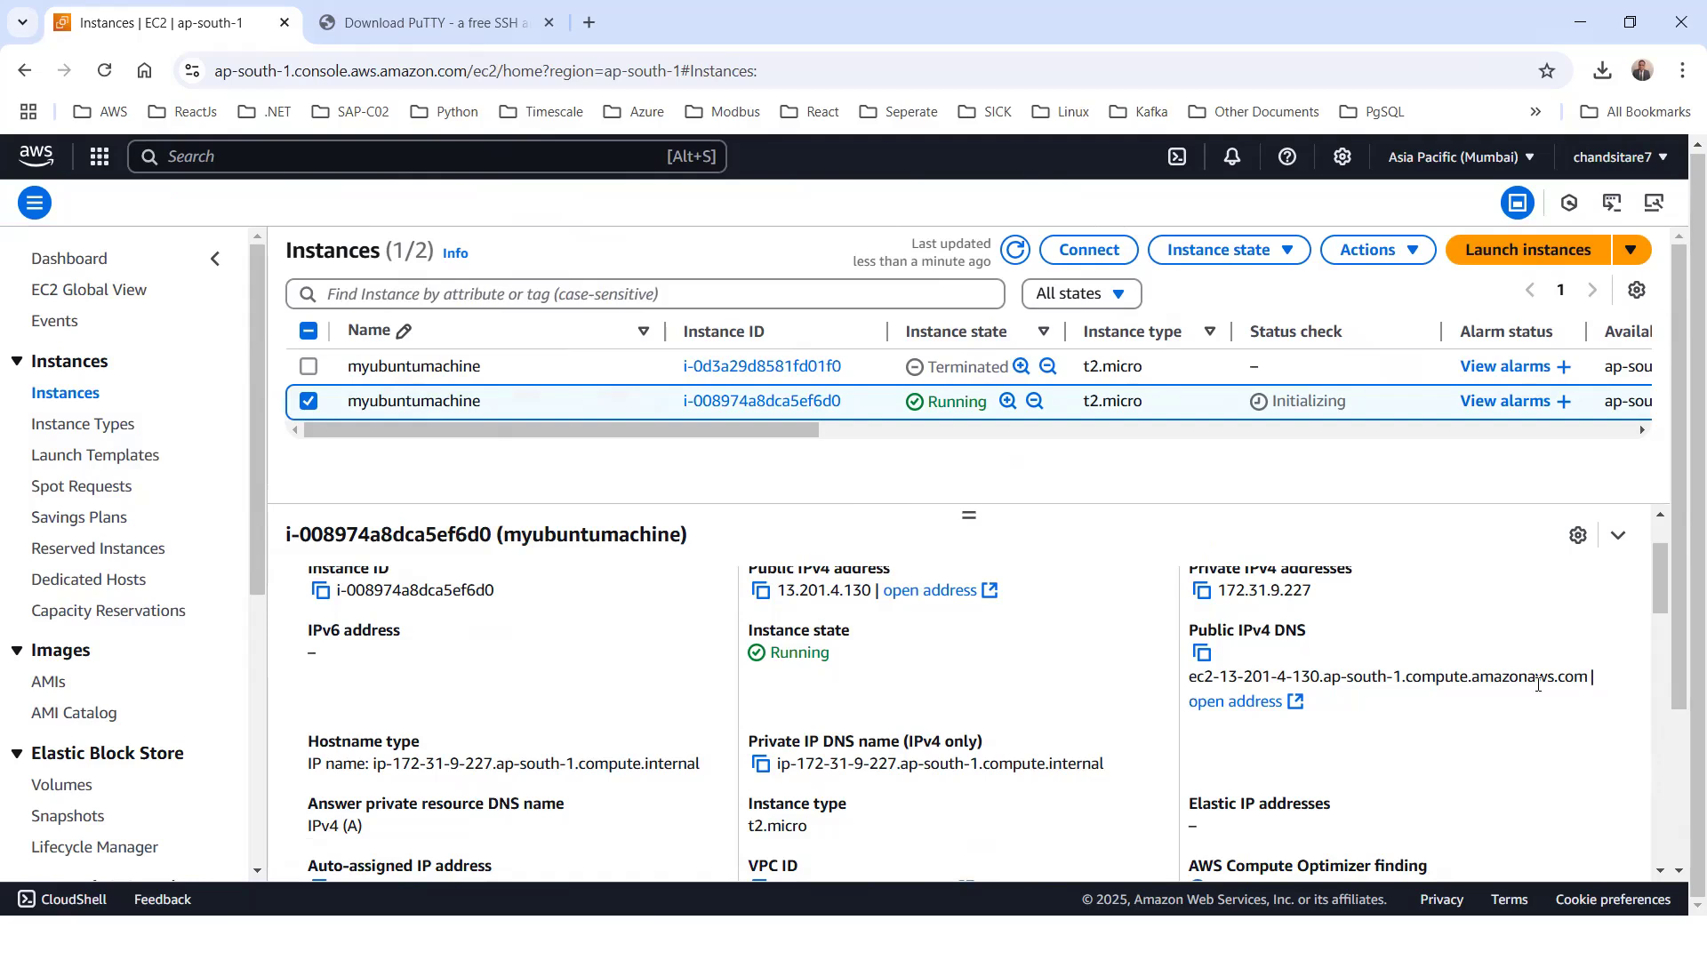
scroll(399, 724, down, 1)
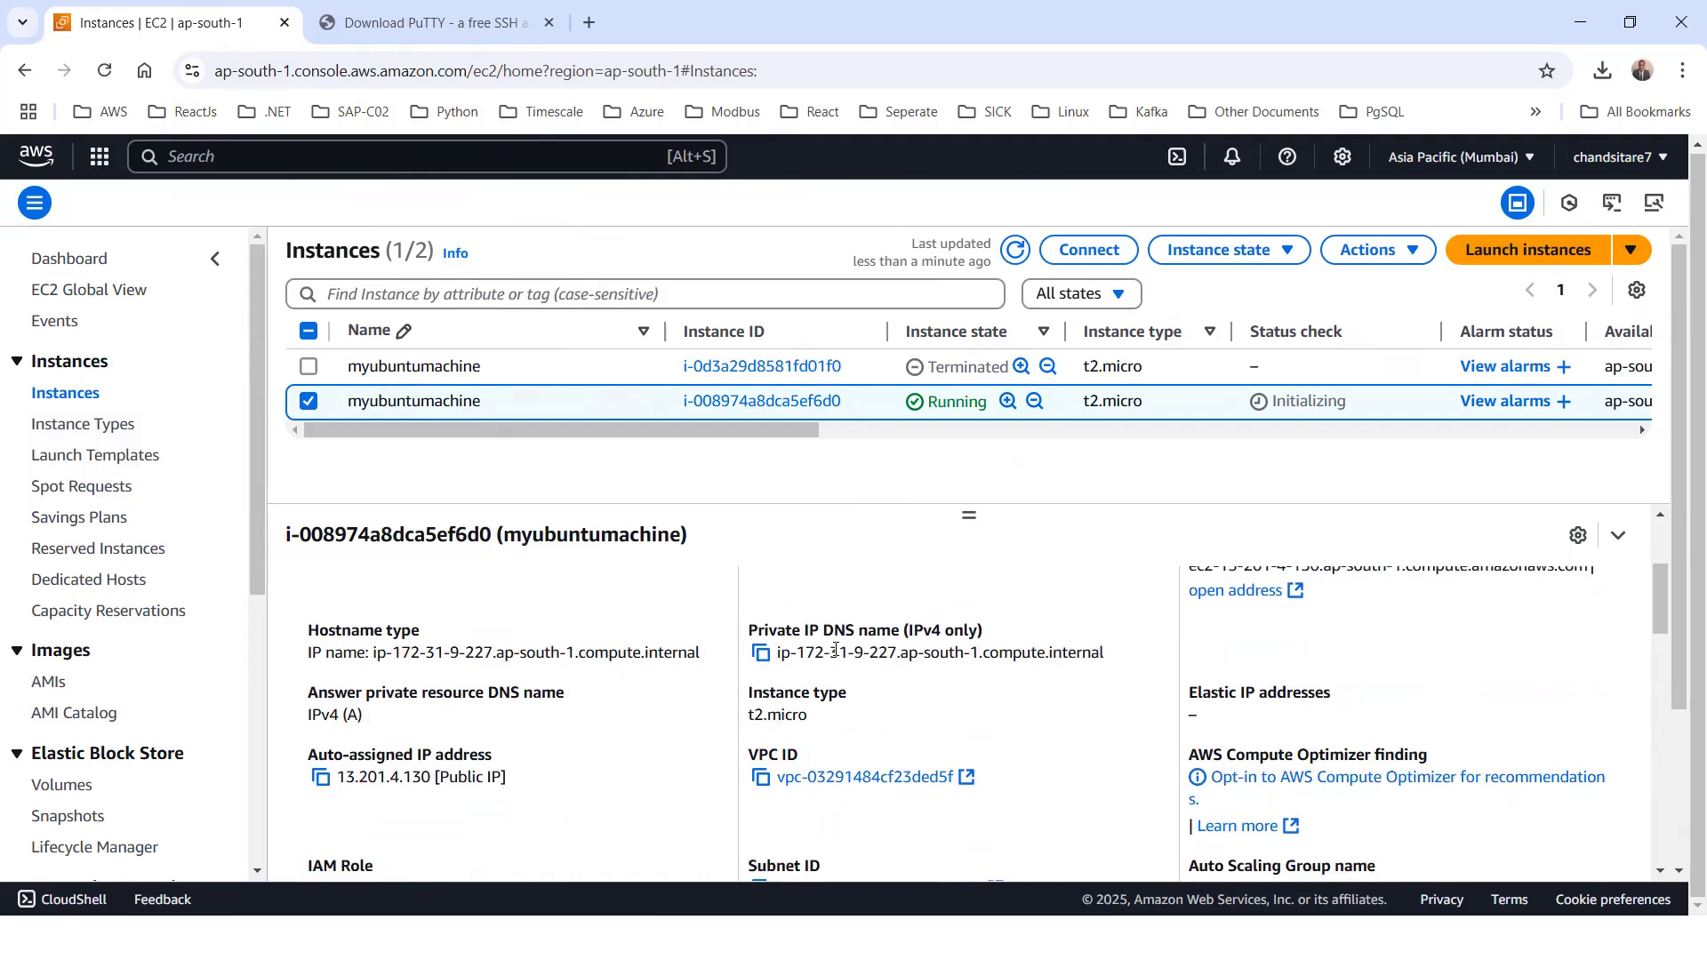
scroll(781, 703, down, 1)
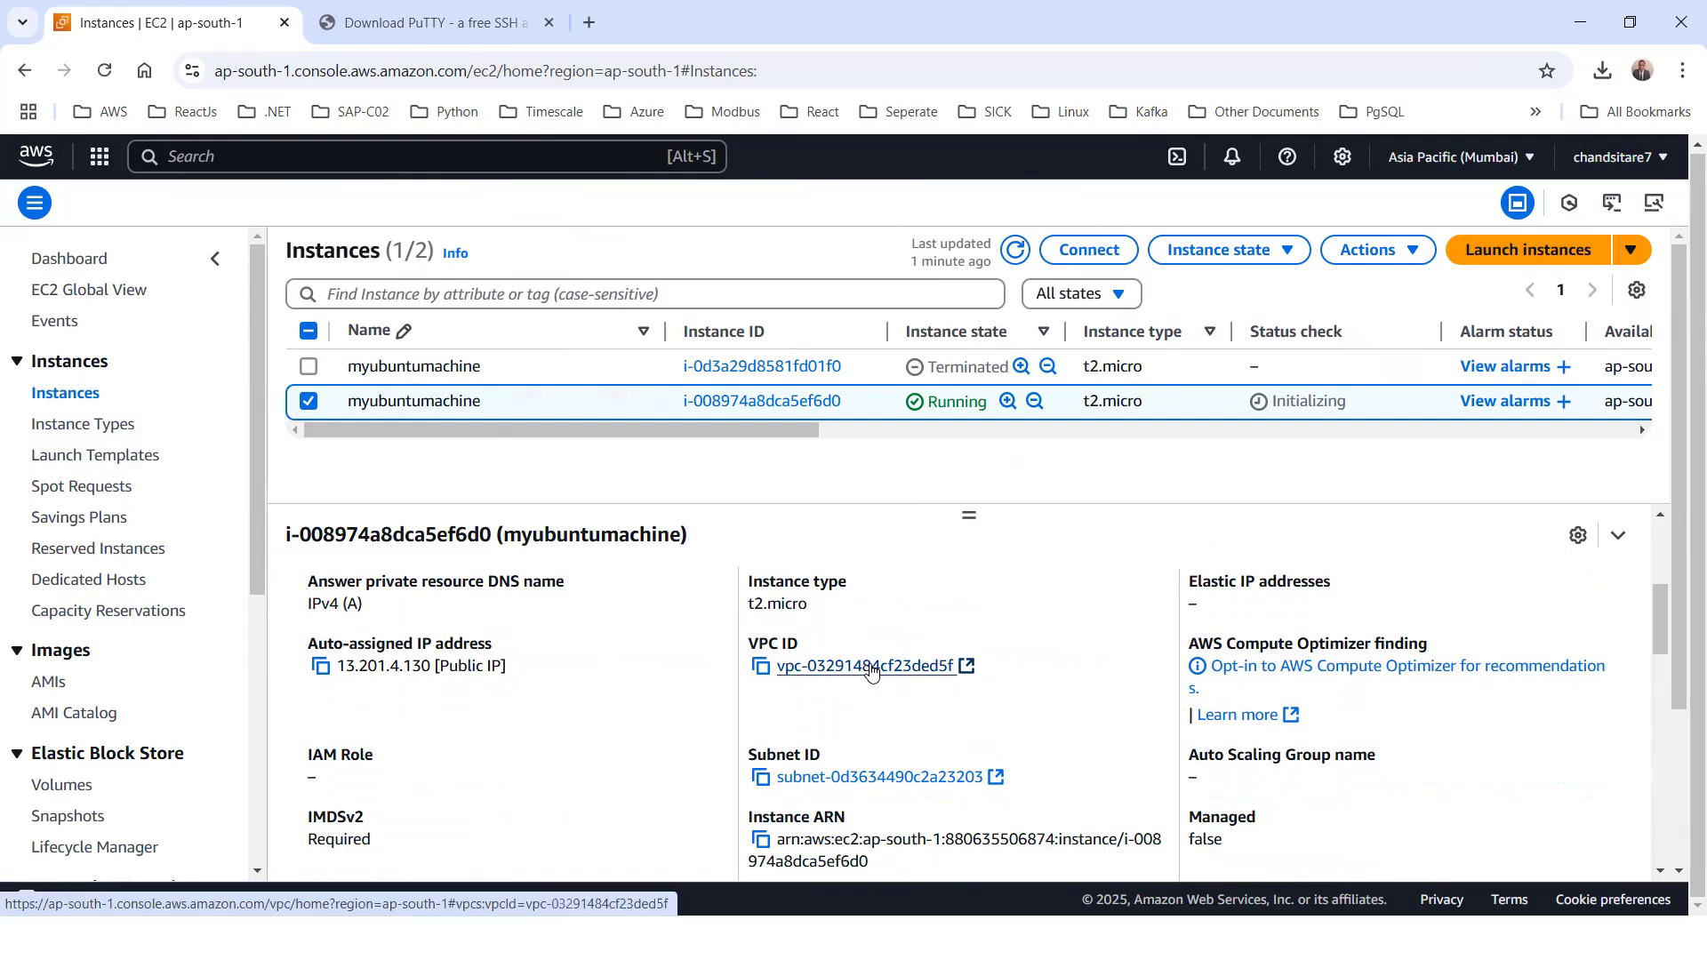
scroll(861, 711, down, 1)
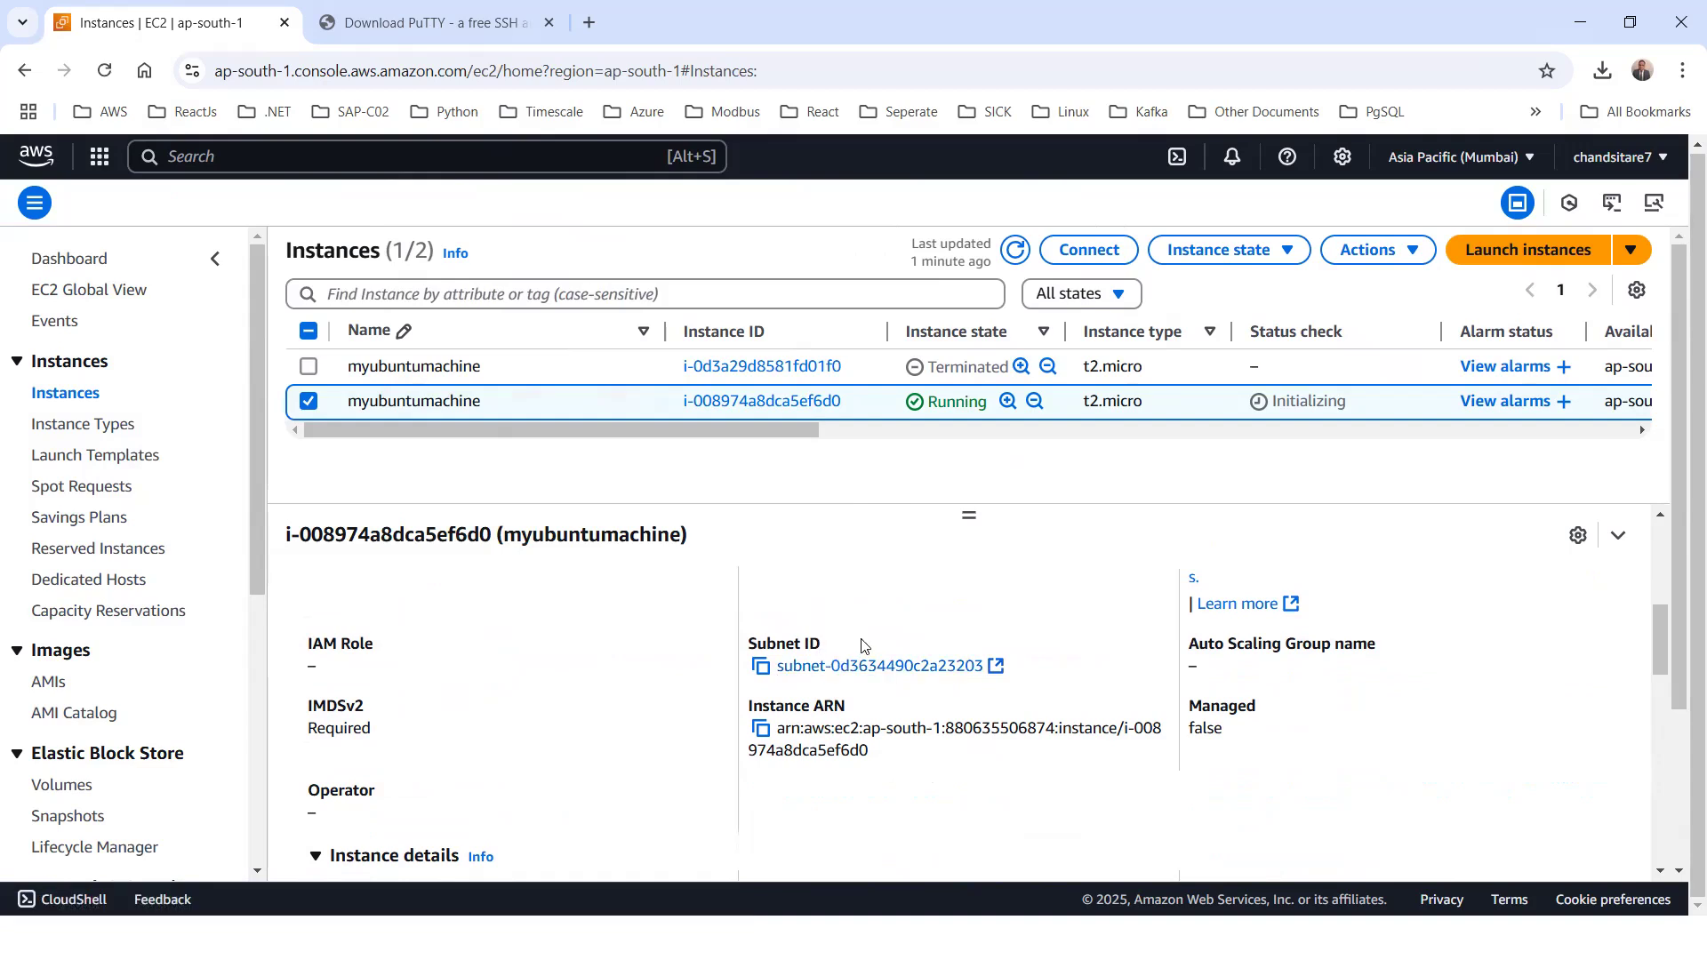
scroll(860, 645, up, 2)
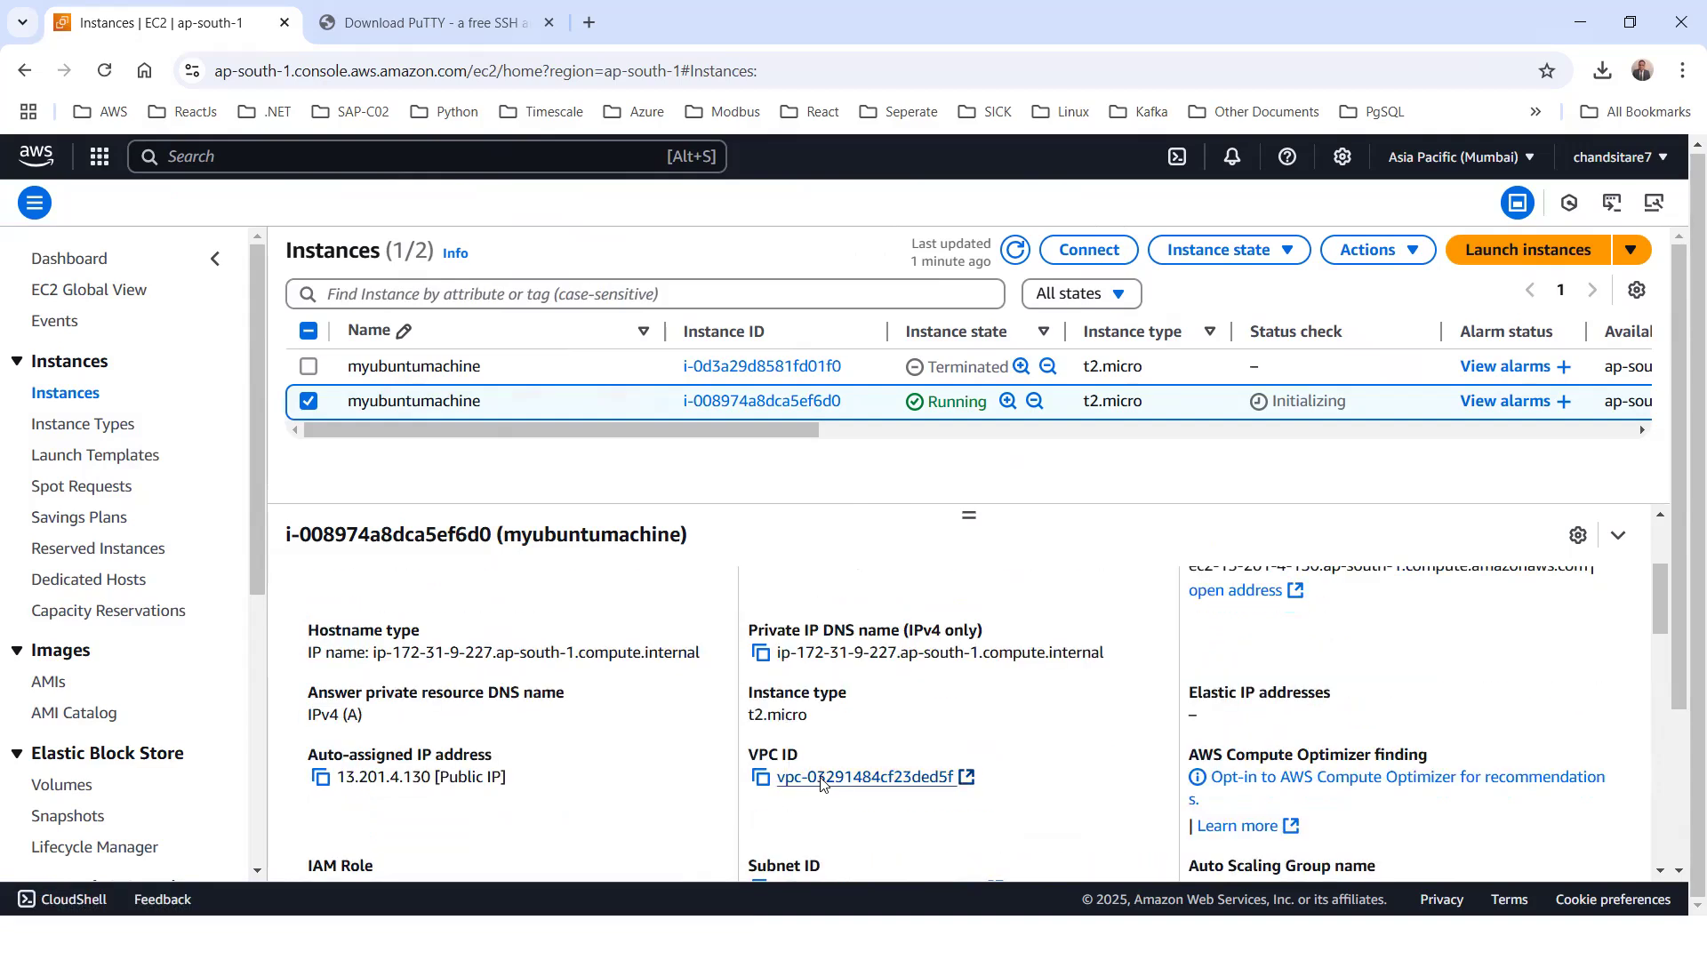
Read the instance details of myubuntumachine, including AMI name, platform, launch time and the key pair assigned at launch
scroll(800, 786, down, 5)
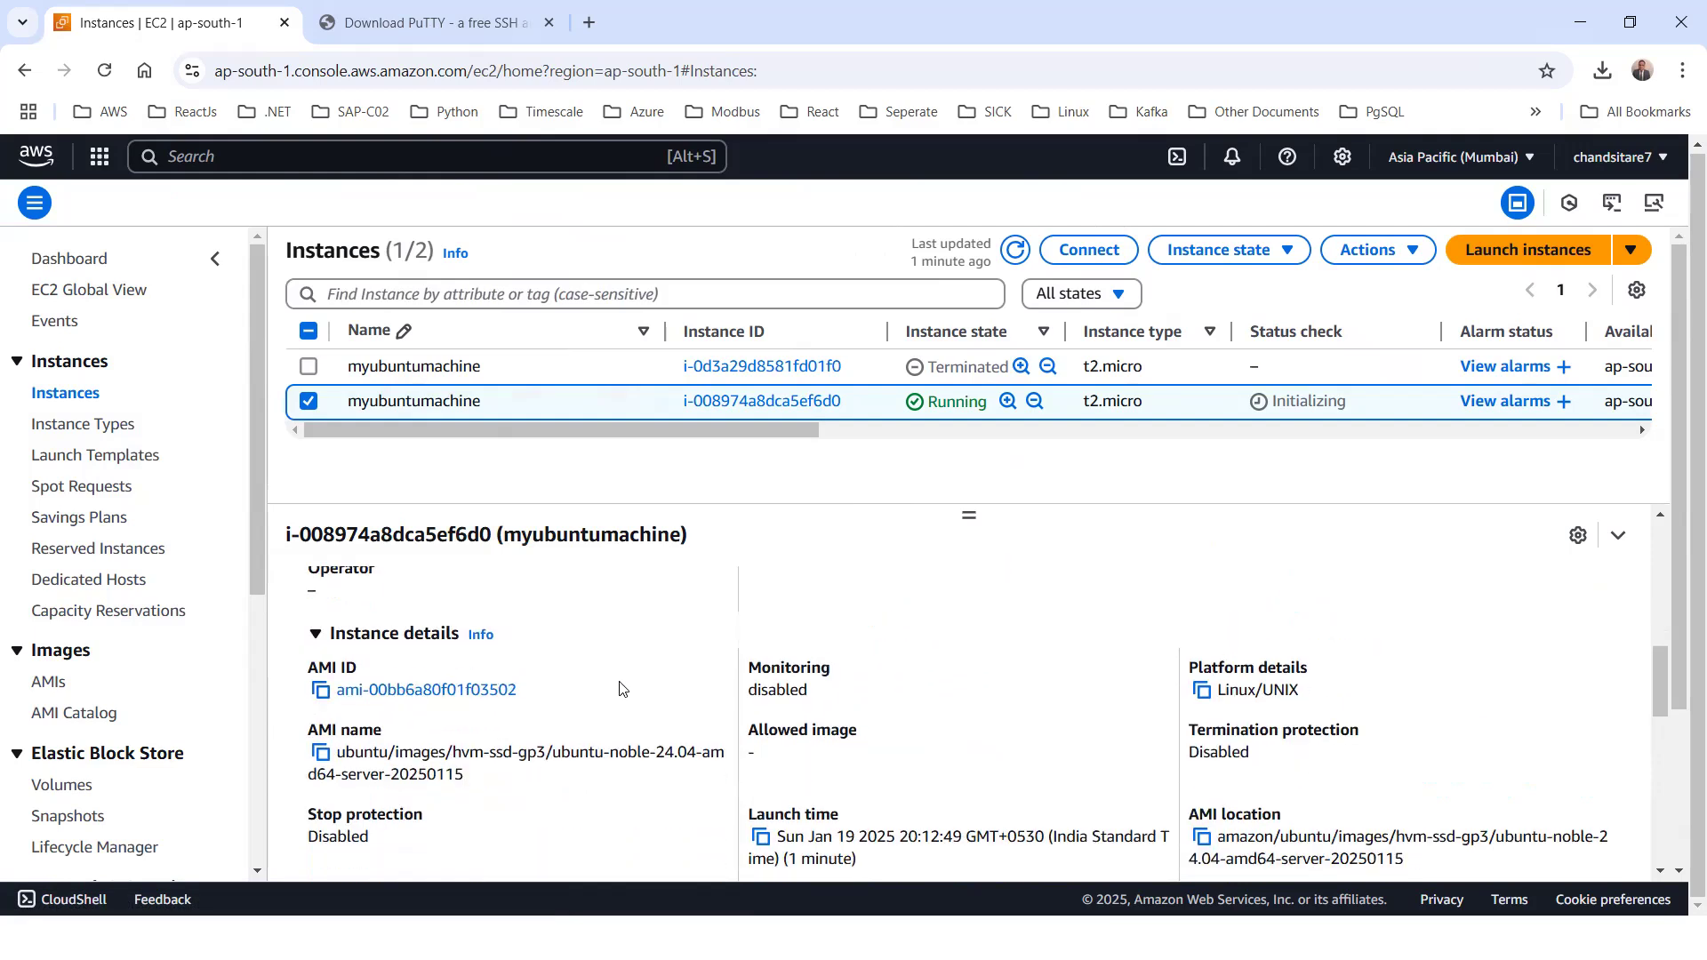
scroll(1186, 691, down, 1)
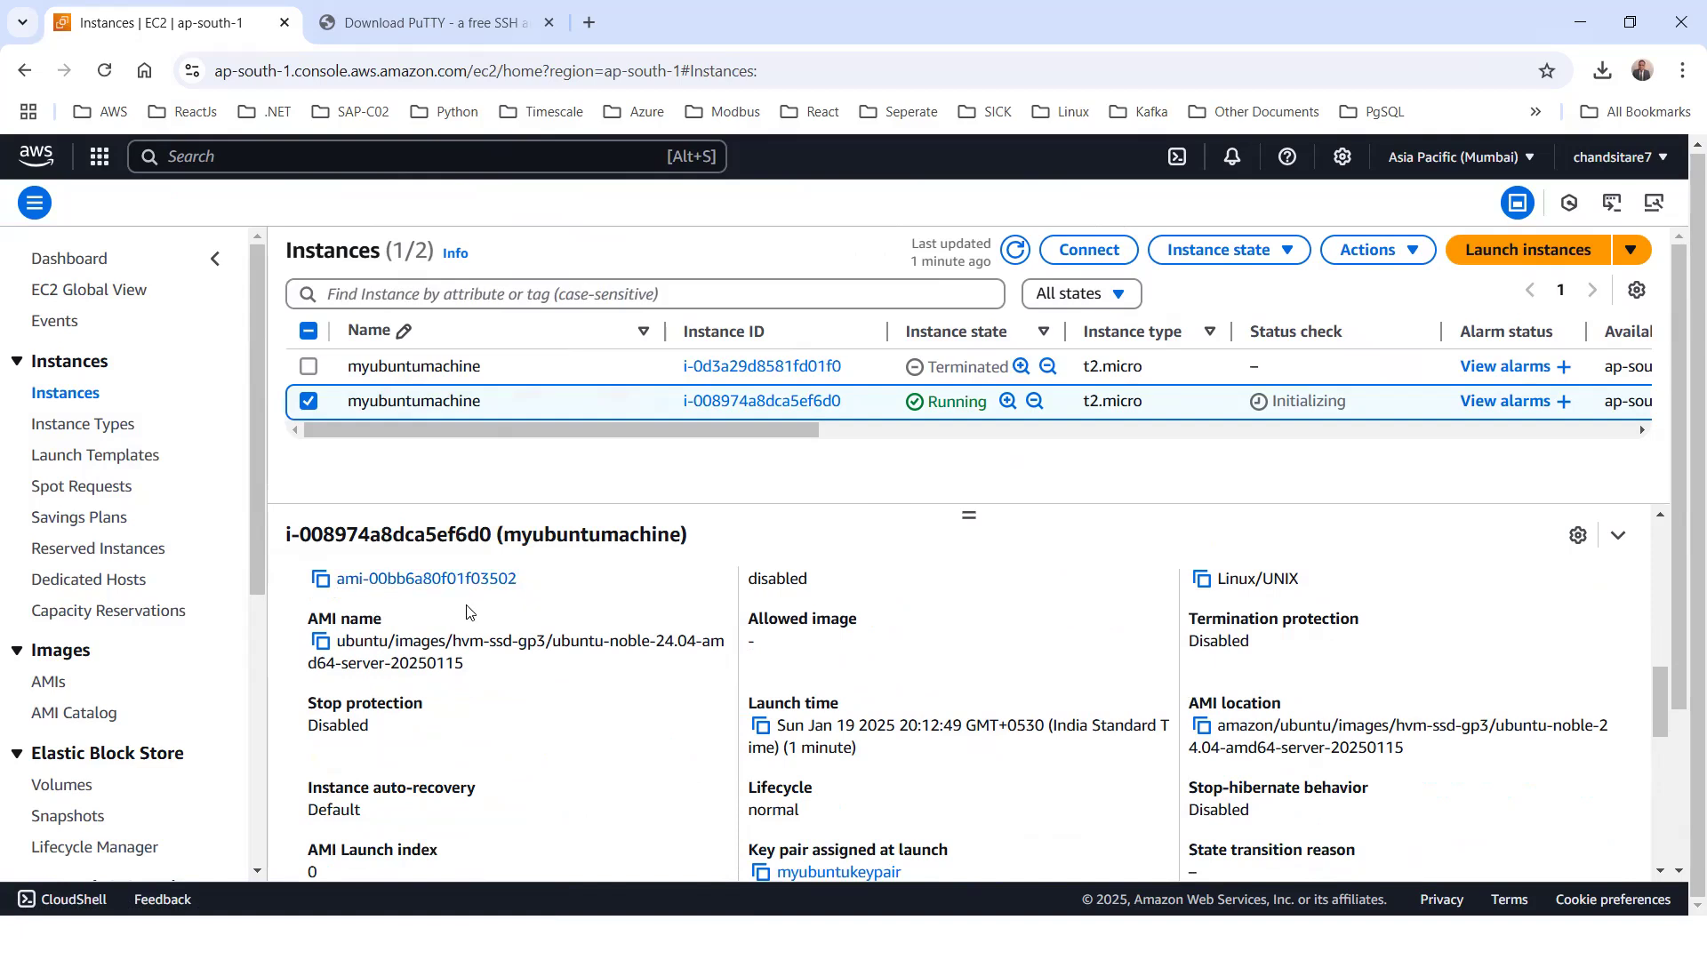
scroll(1023, 711, down, 1)
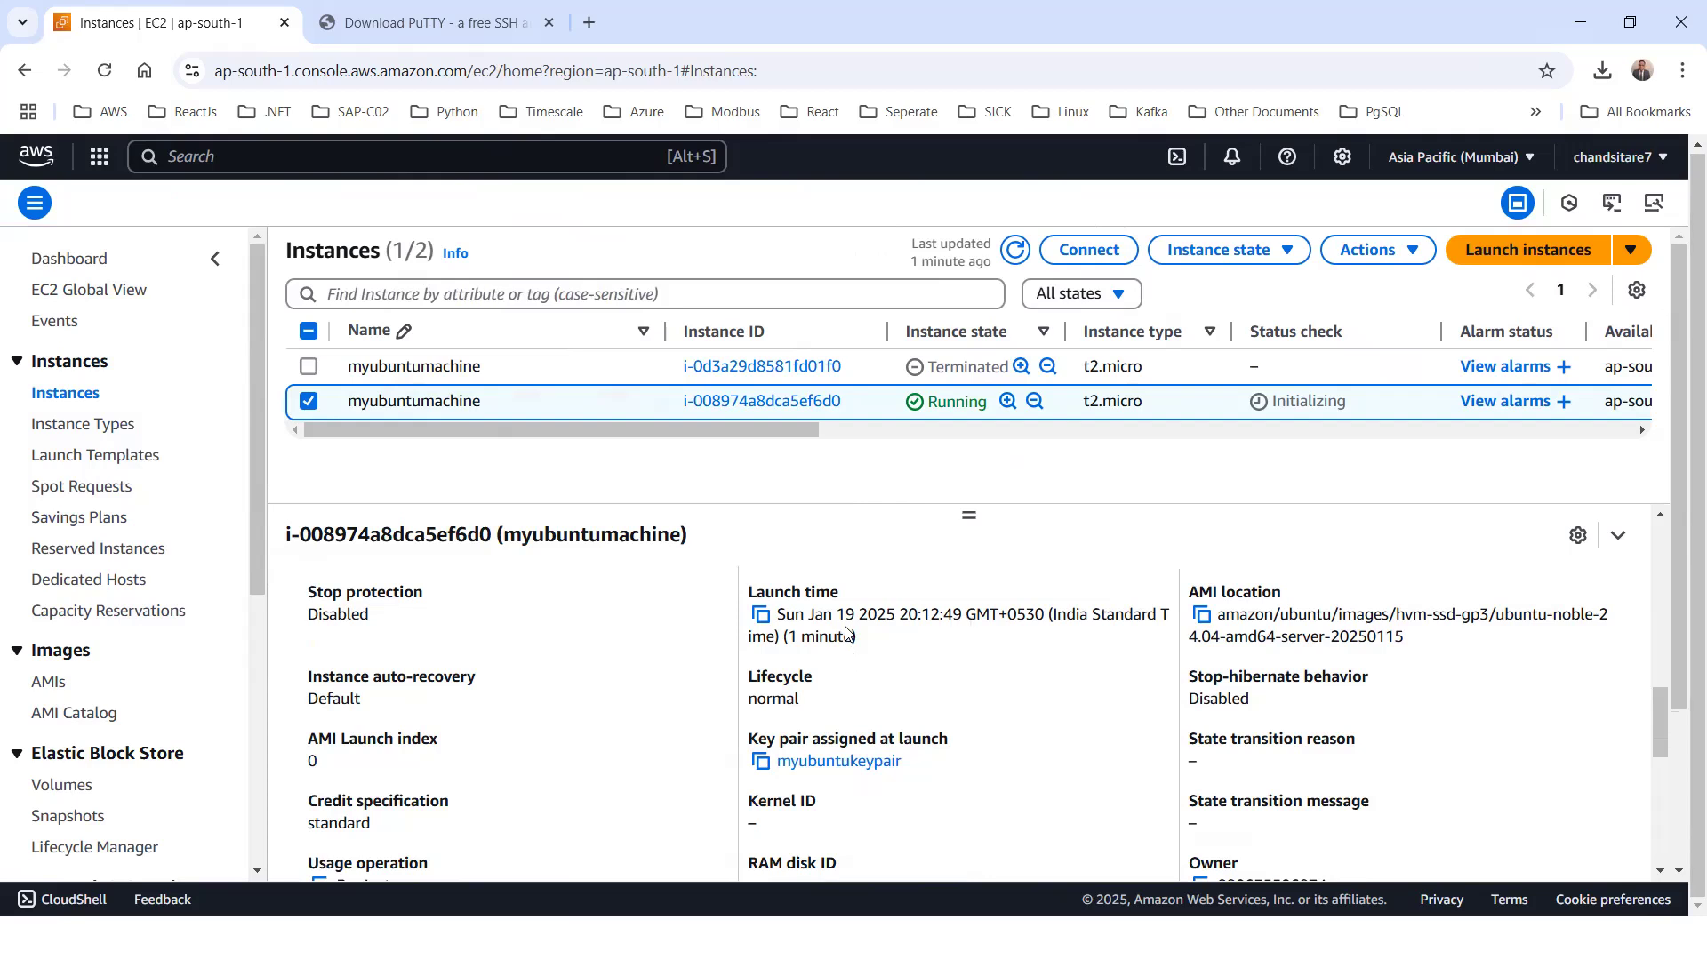
scroll(940, 720, down, 3)
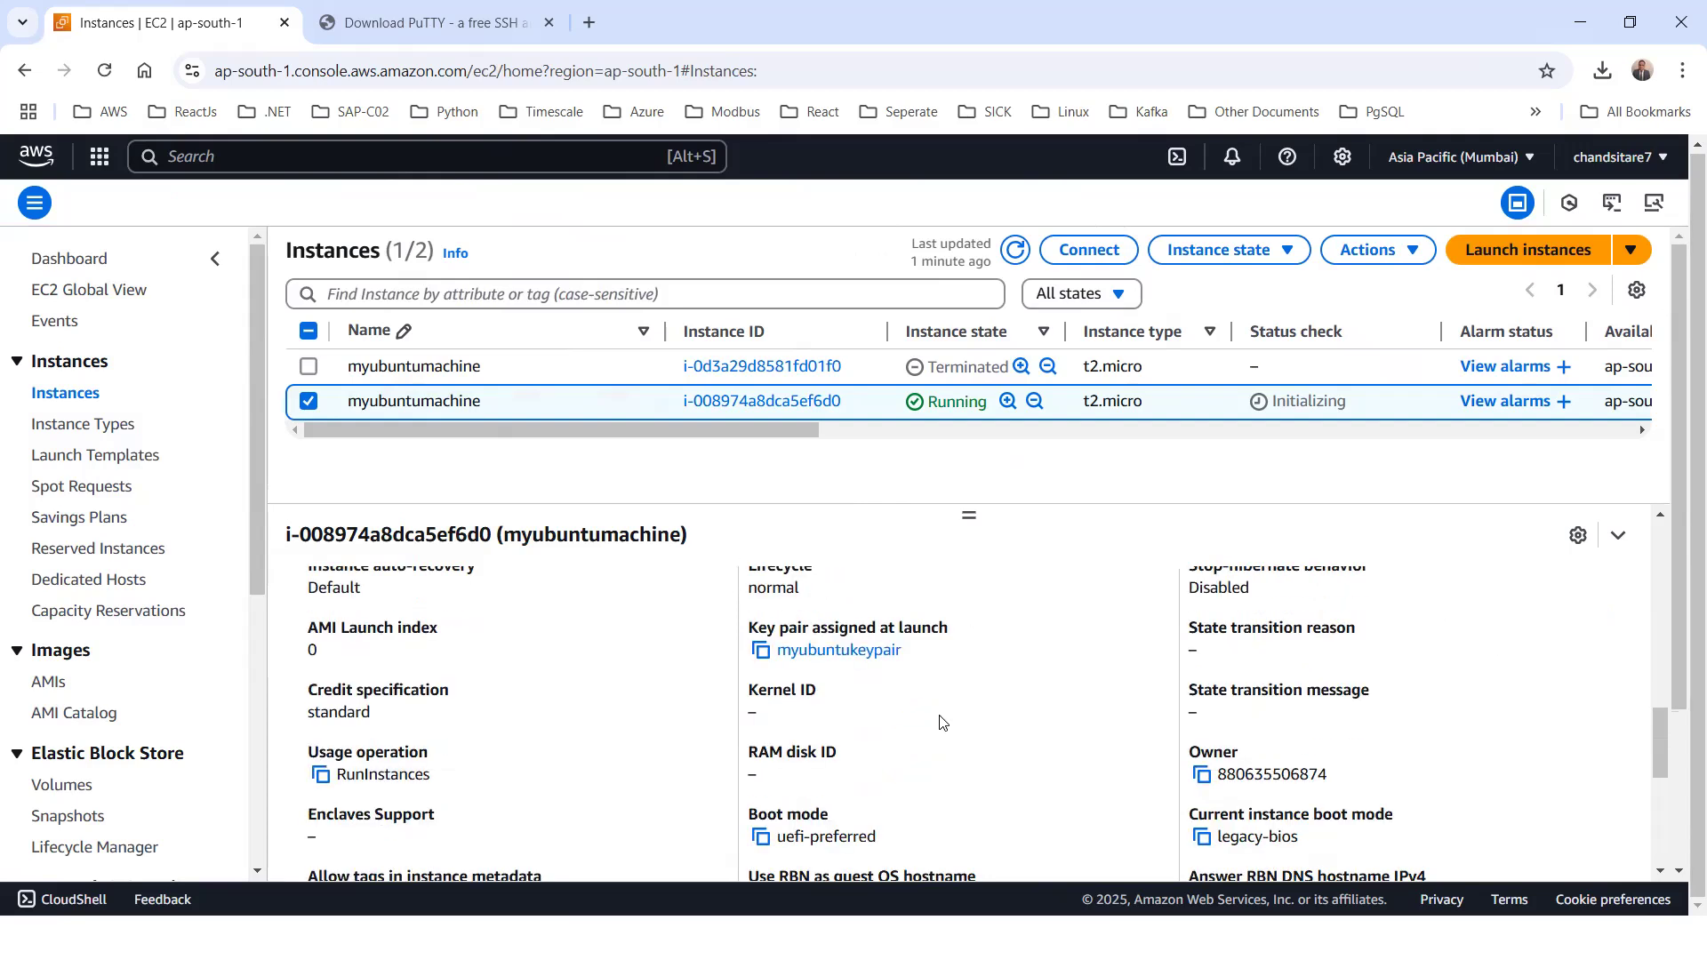
Check the browser's recent downloads for the .pem file of the assigned key pair myubuntukeypair and close the list
scroll(739, 684, up, 2)
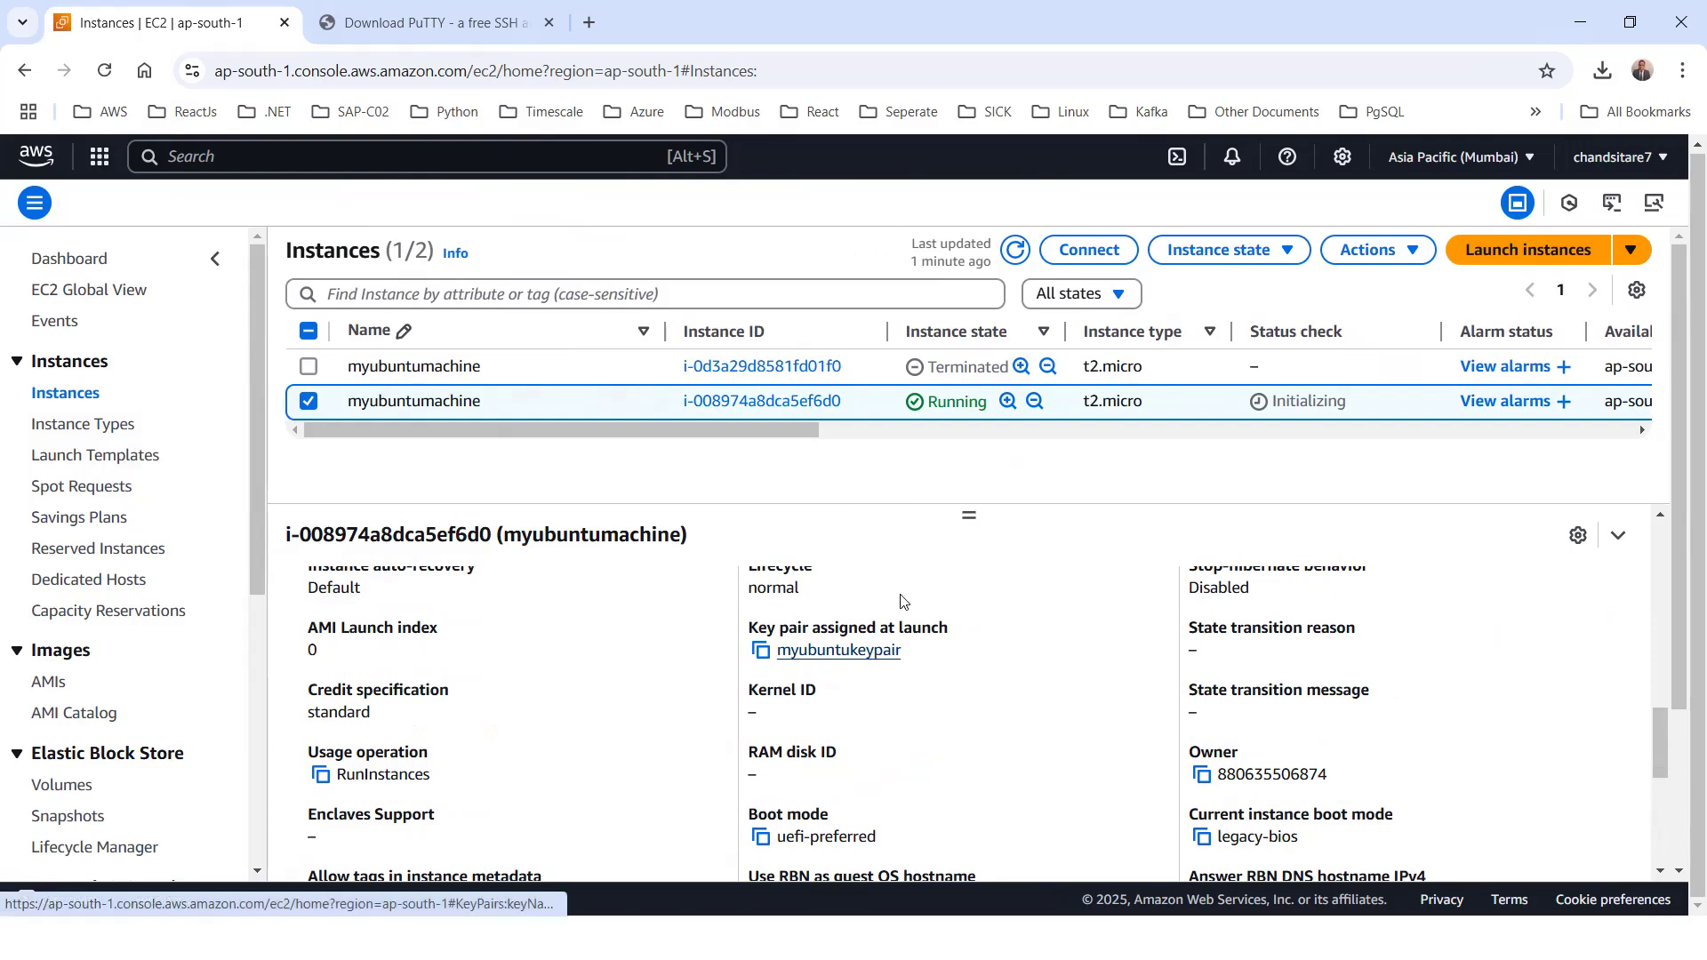
click(1601, 70)
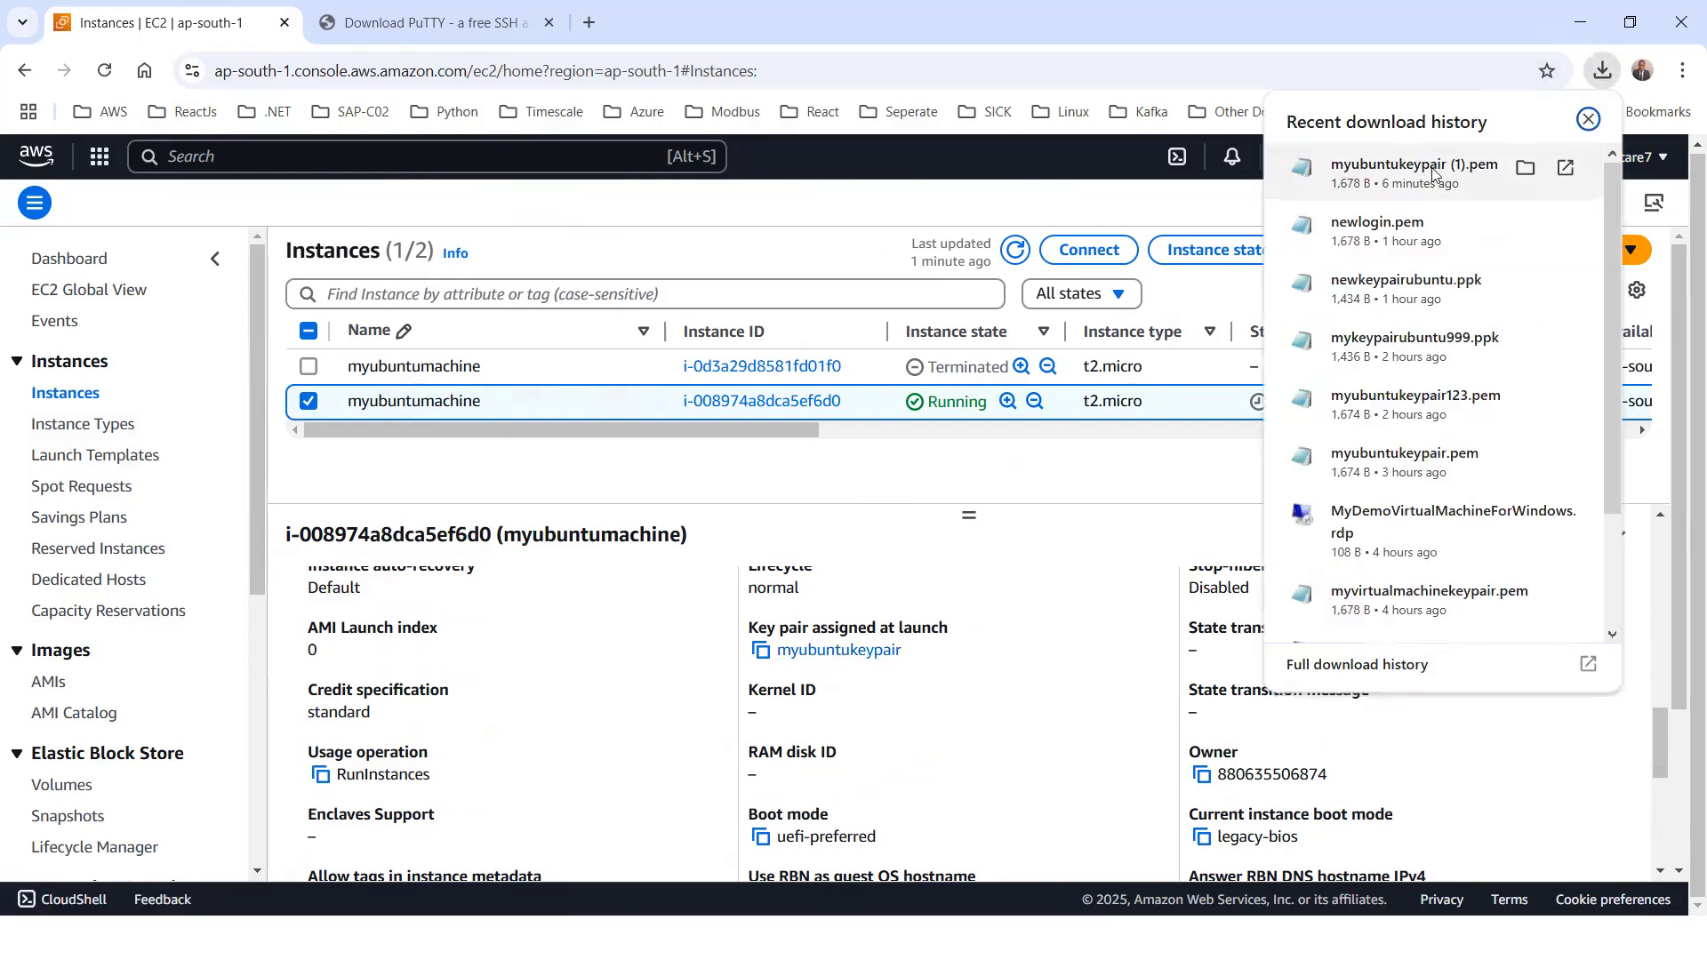
click(921, 480)
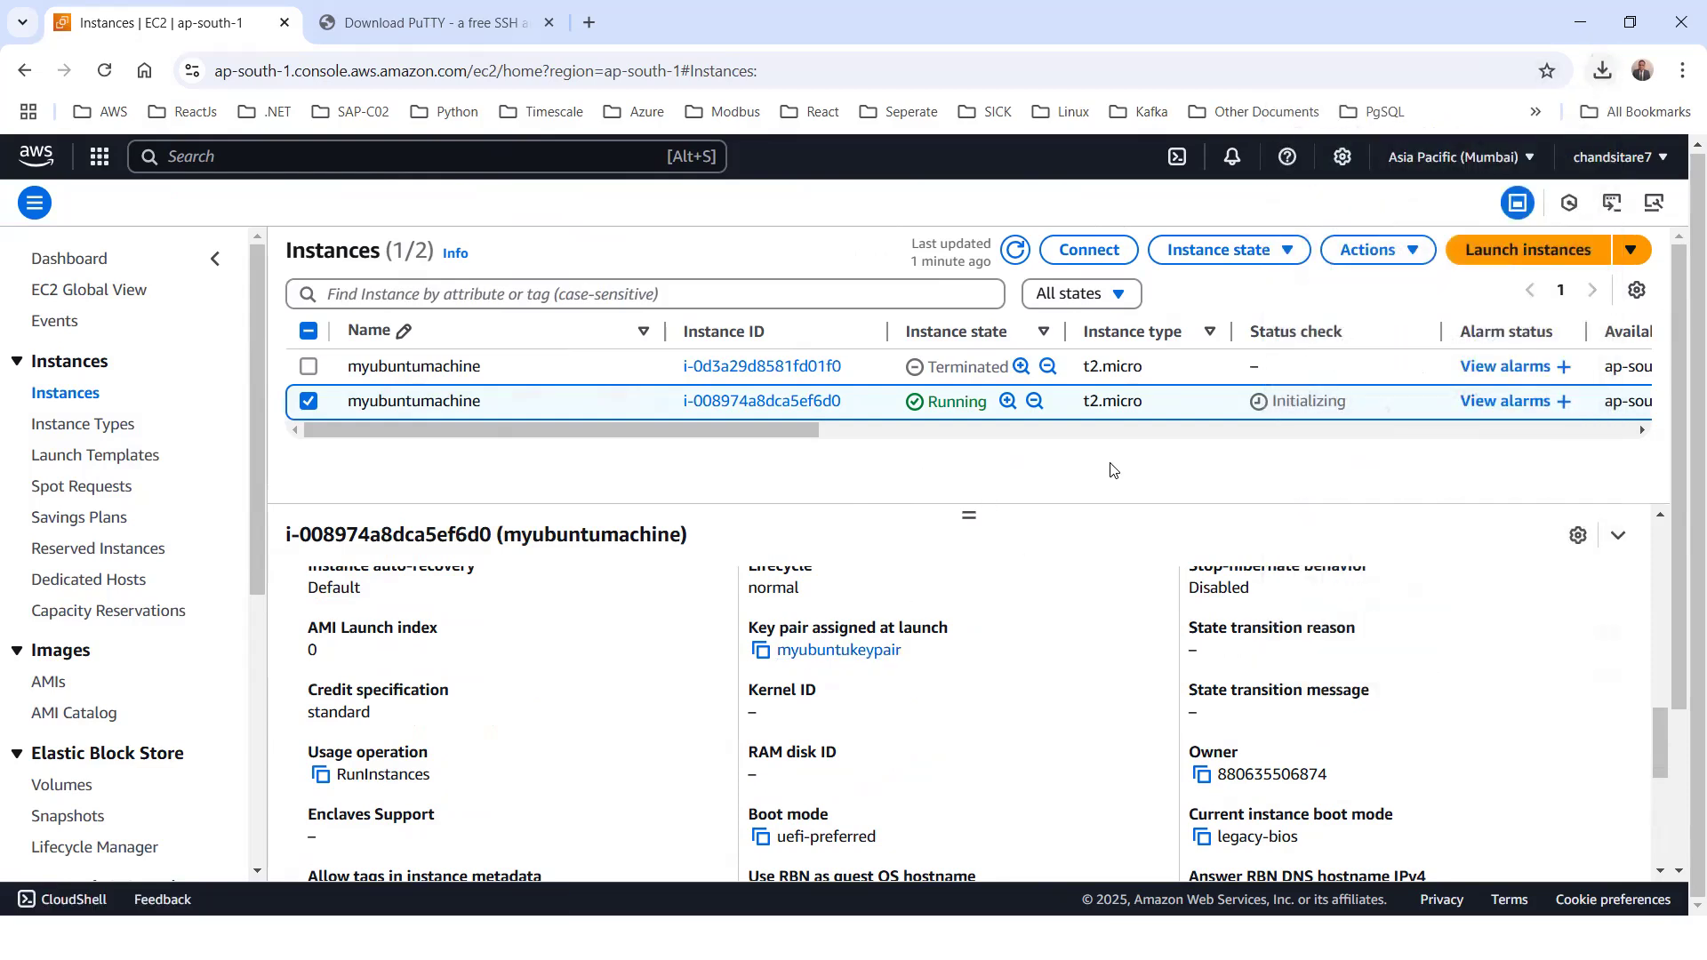
Refresh the instances list and examine the system and instance status checks of the running myubuntumachine
click(1016, 252)
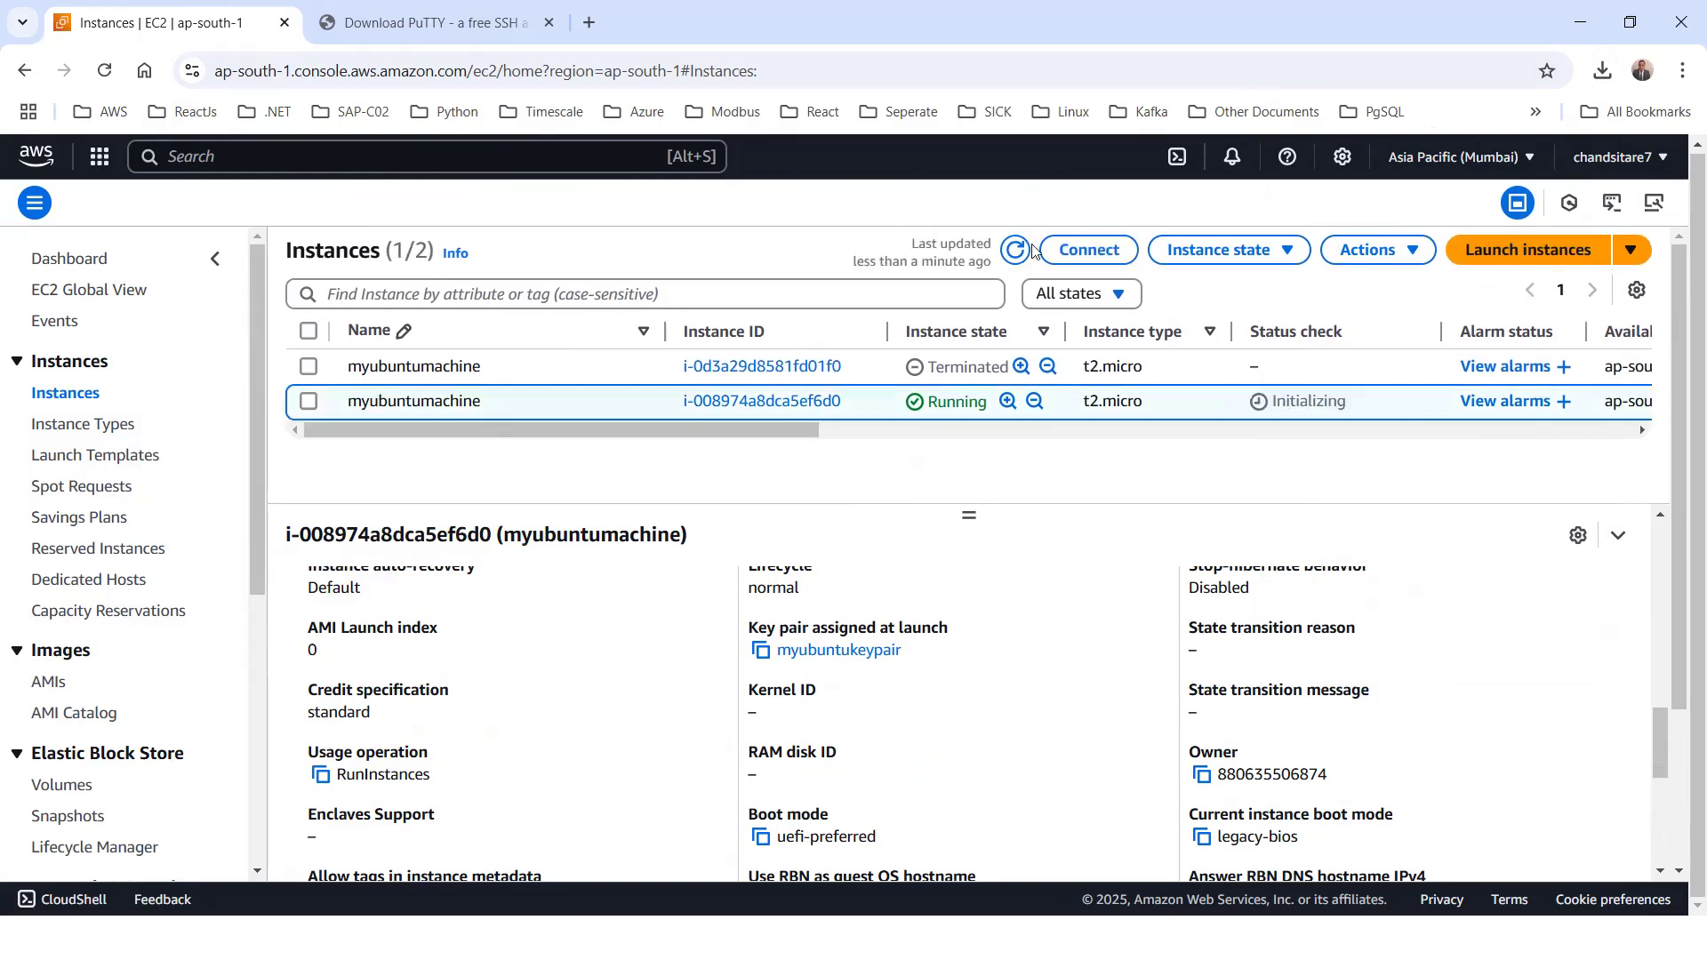
click(1016, 253)
scroll(1034, 553, down, 6)
scroll(1034, 553, up, 12)
scroll(808, 537, up, 3)
click(487, 594)
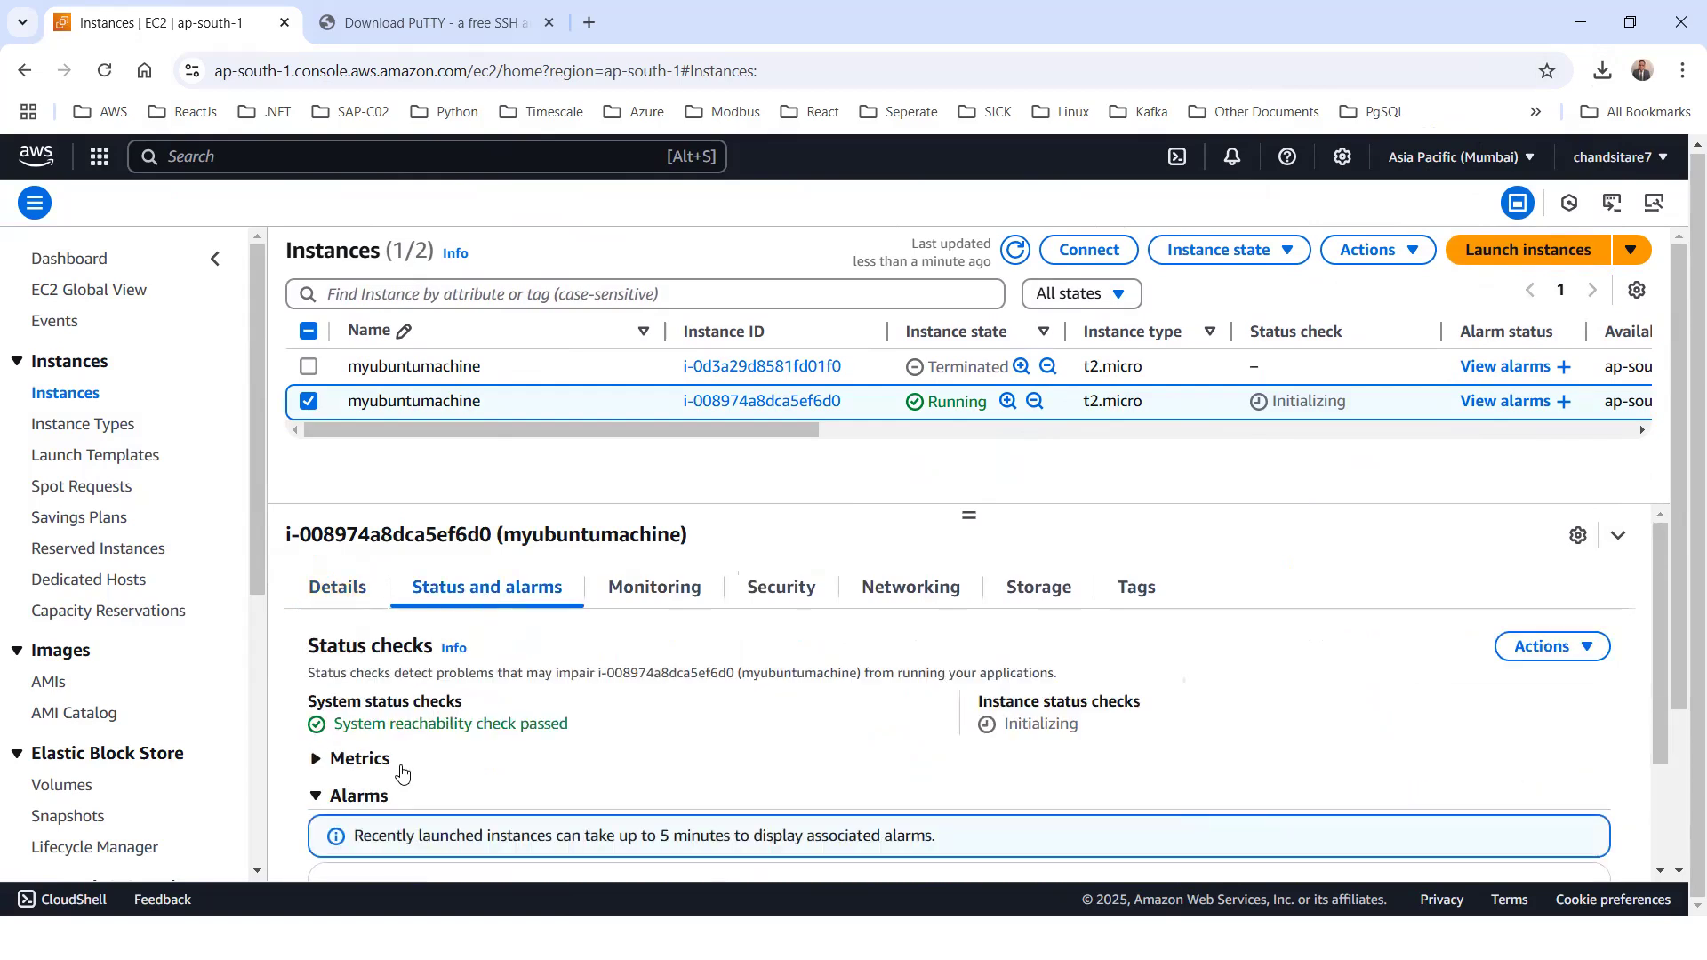
Examine the CloudWatch monitoring graphs for myubuntumachine, including CPU utilization, network traffic and CPU credits
click(636, 592)
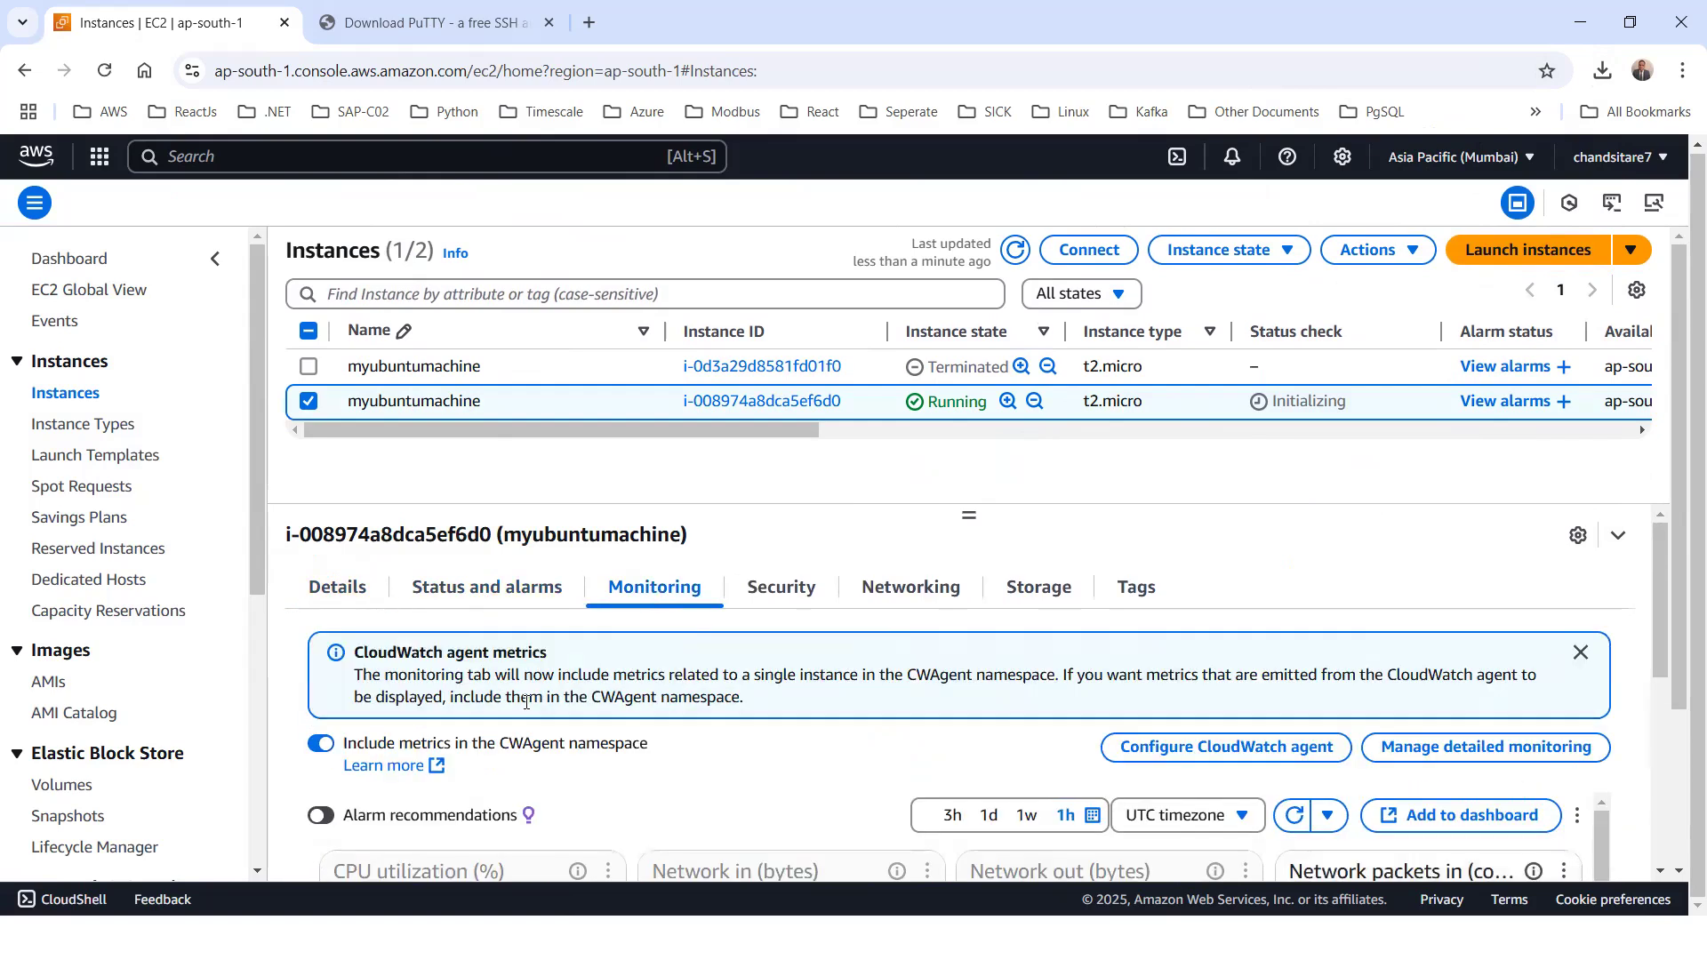
scroll(526, 701, down, 3)
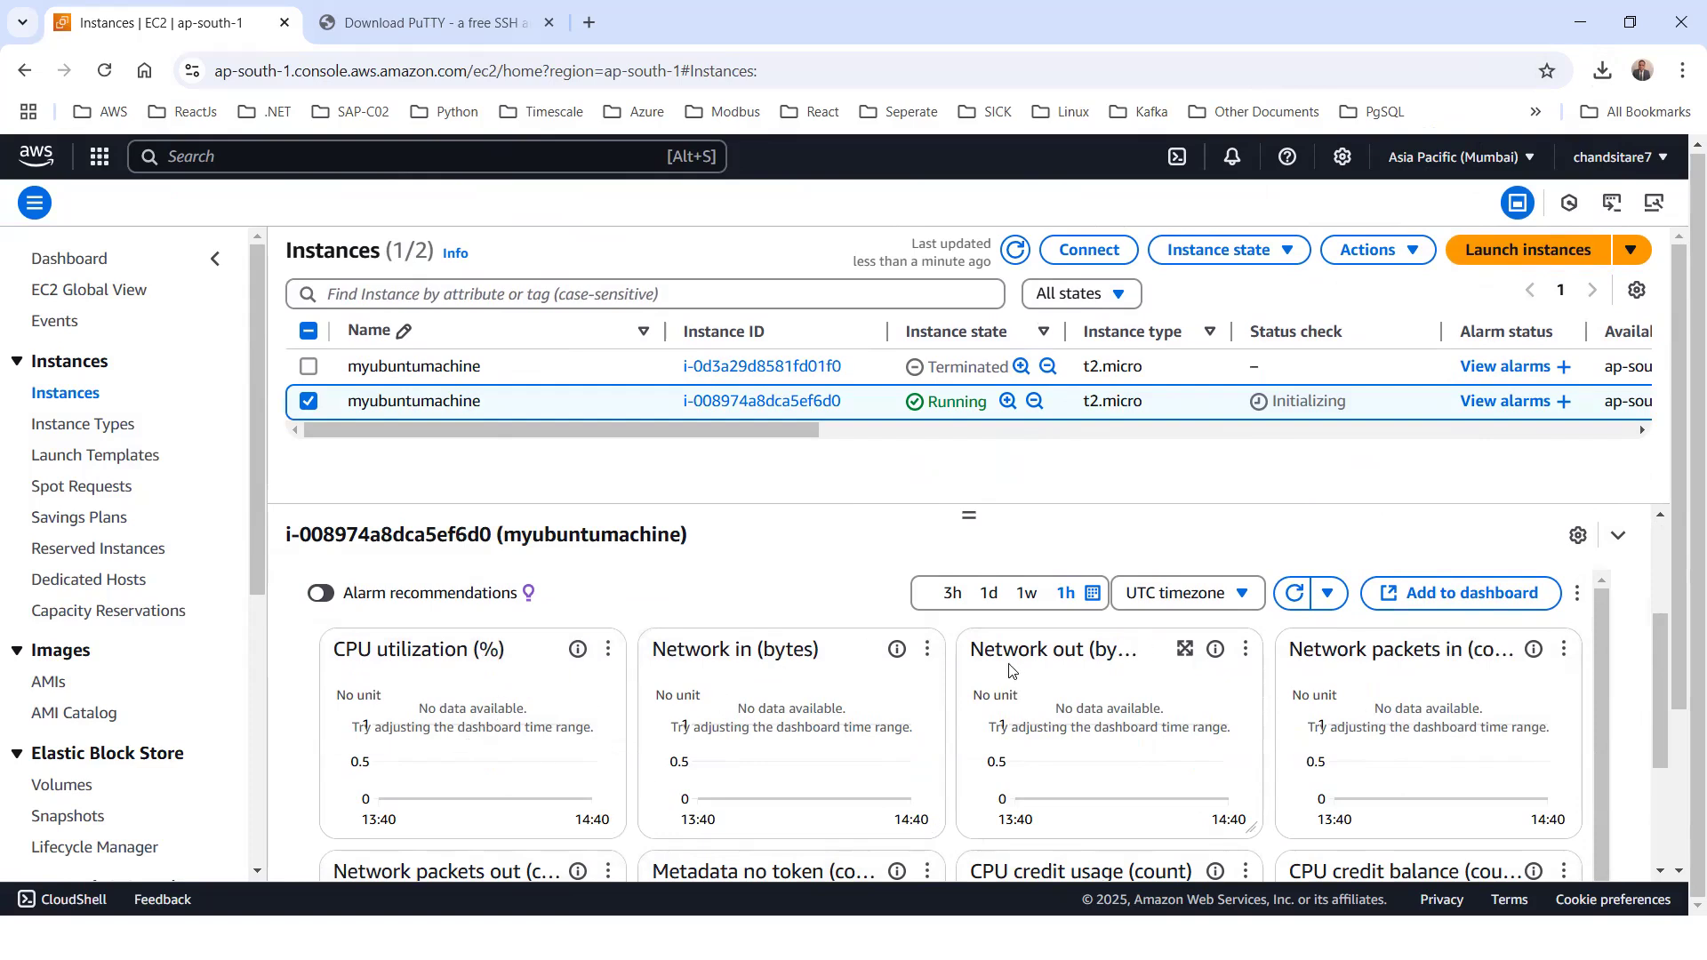
scroll(1393, 683, down, 3)
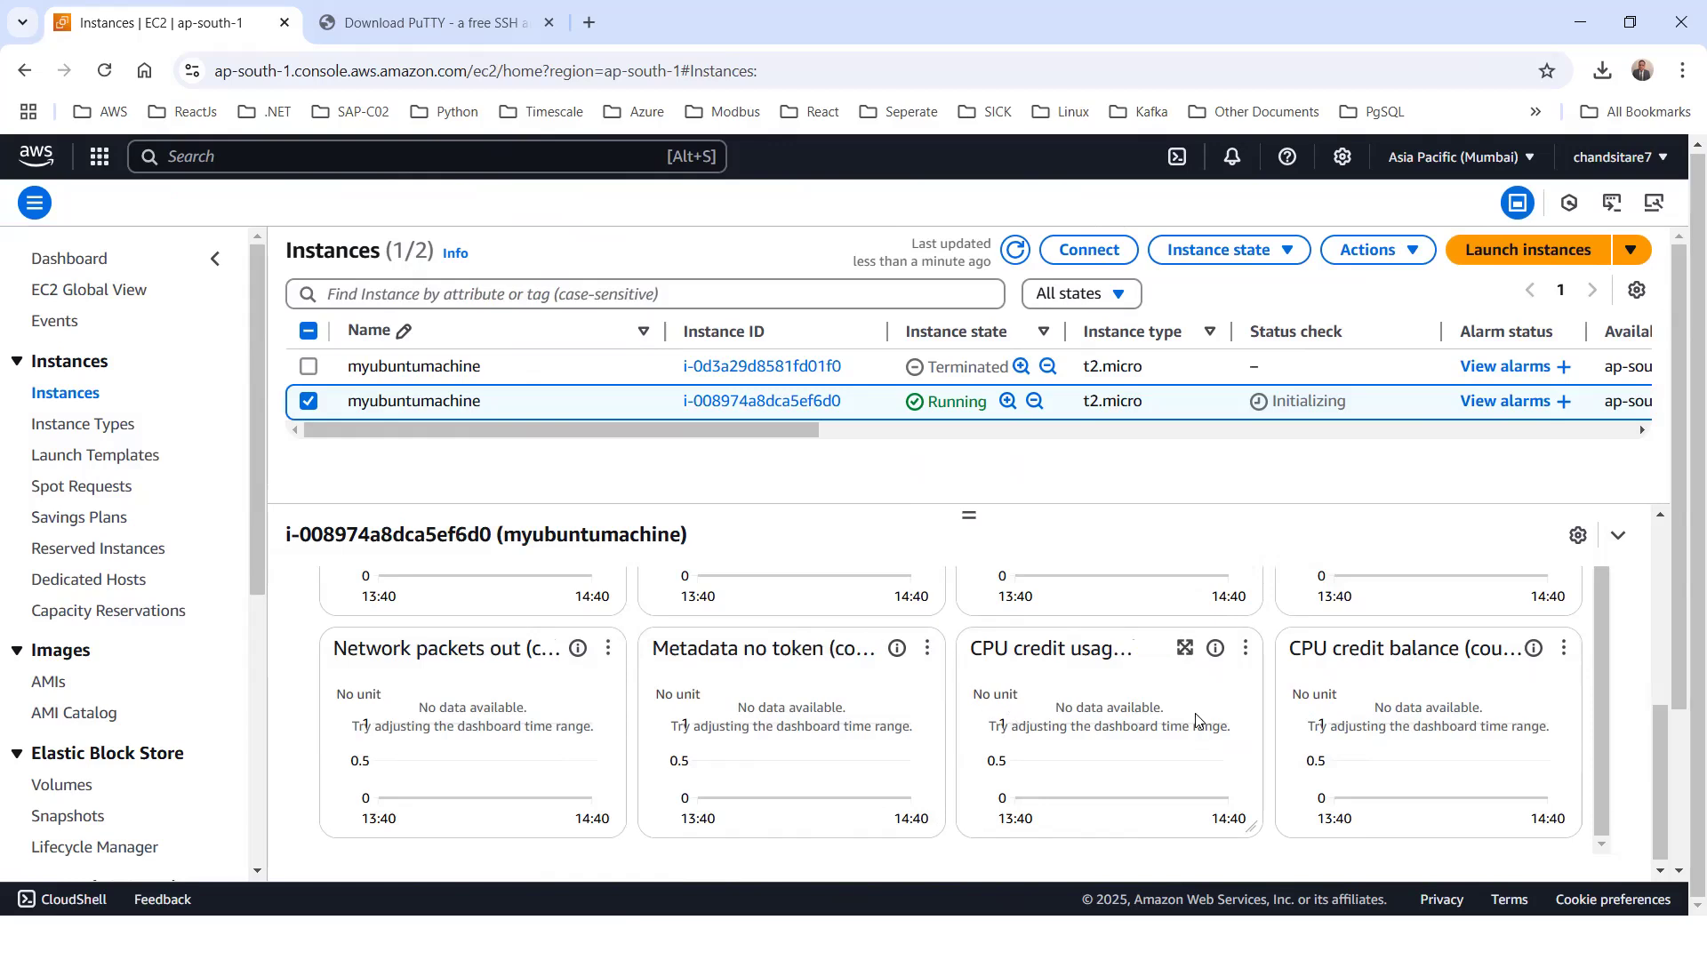
scroll(1558, 678, up, 3)
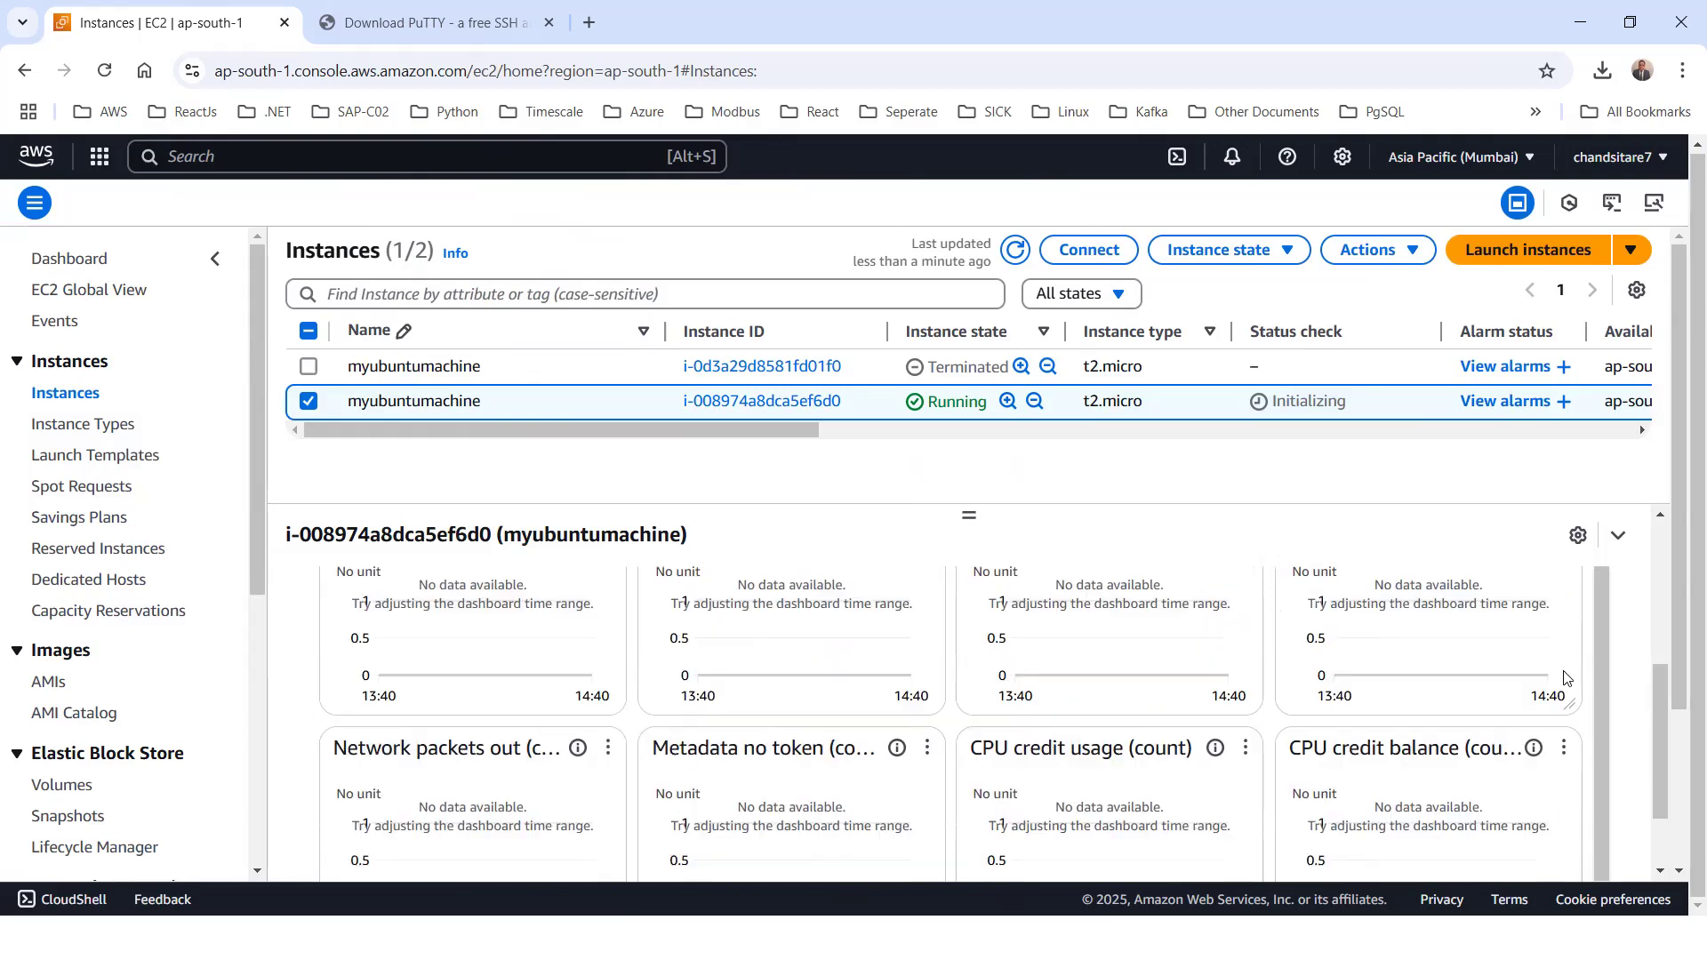
scroll(1417, 670, up, 2)
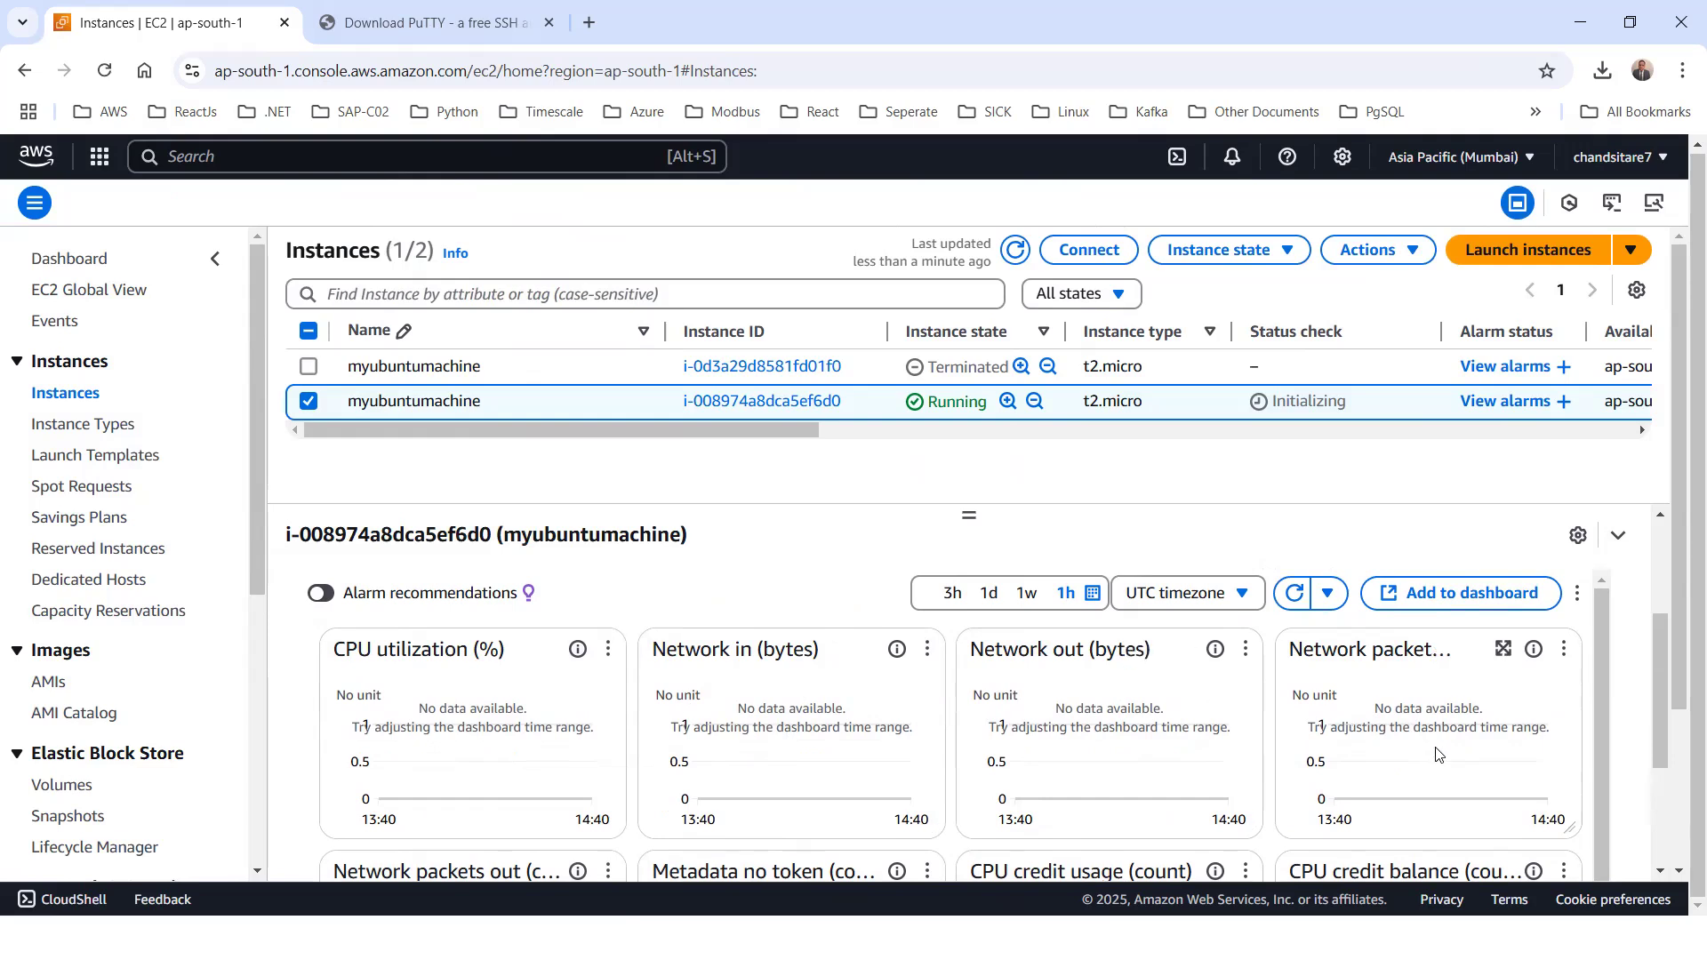
scroll(623, 622, up, 4)
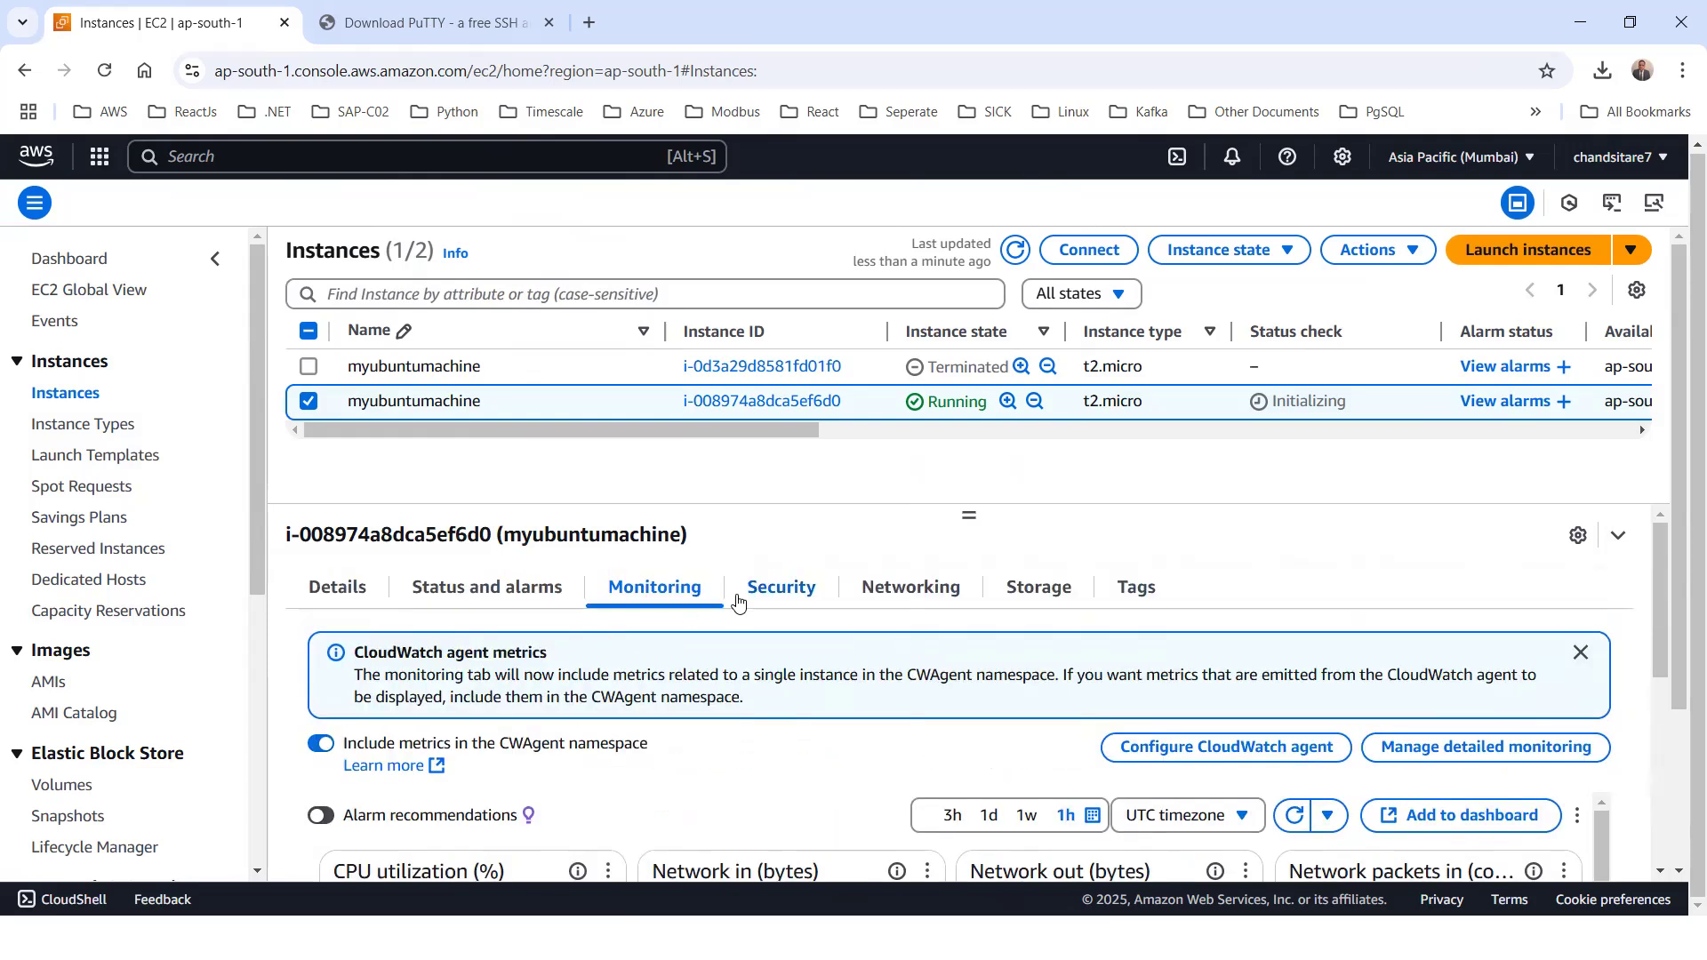
Examine the security details of myubuntumachine, including its security group and the ports, protocols and sources of its inbound rules
click(742, 598)
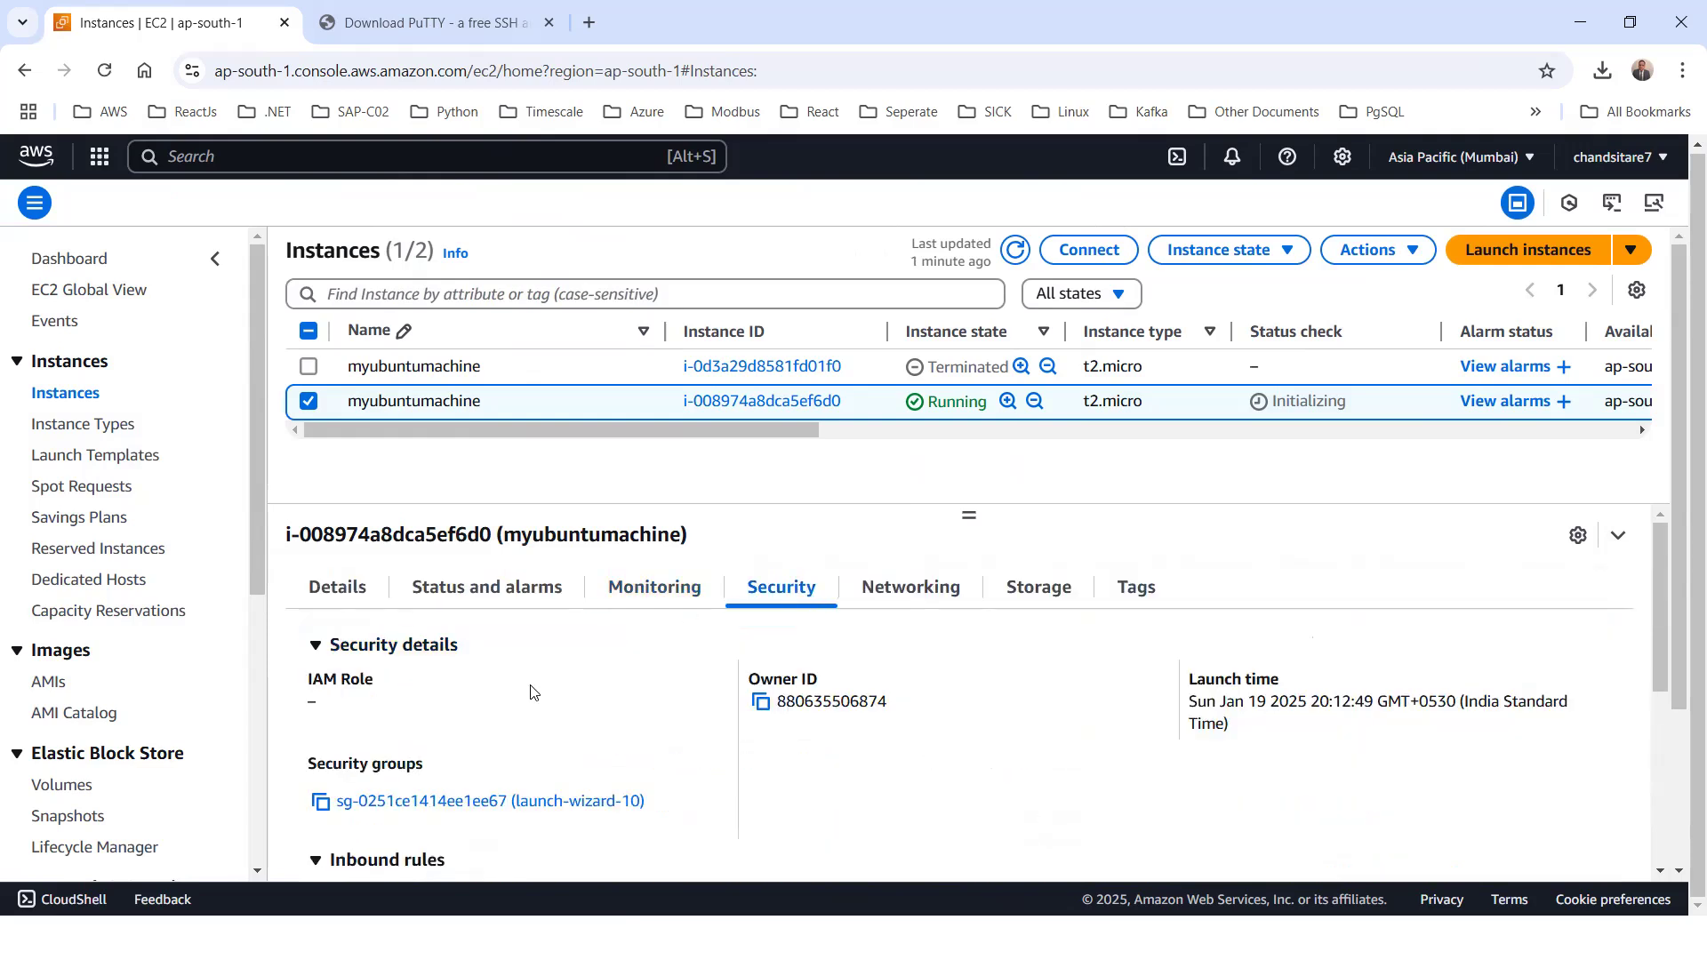
scroll(813, 694, down, 2)
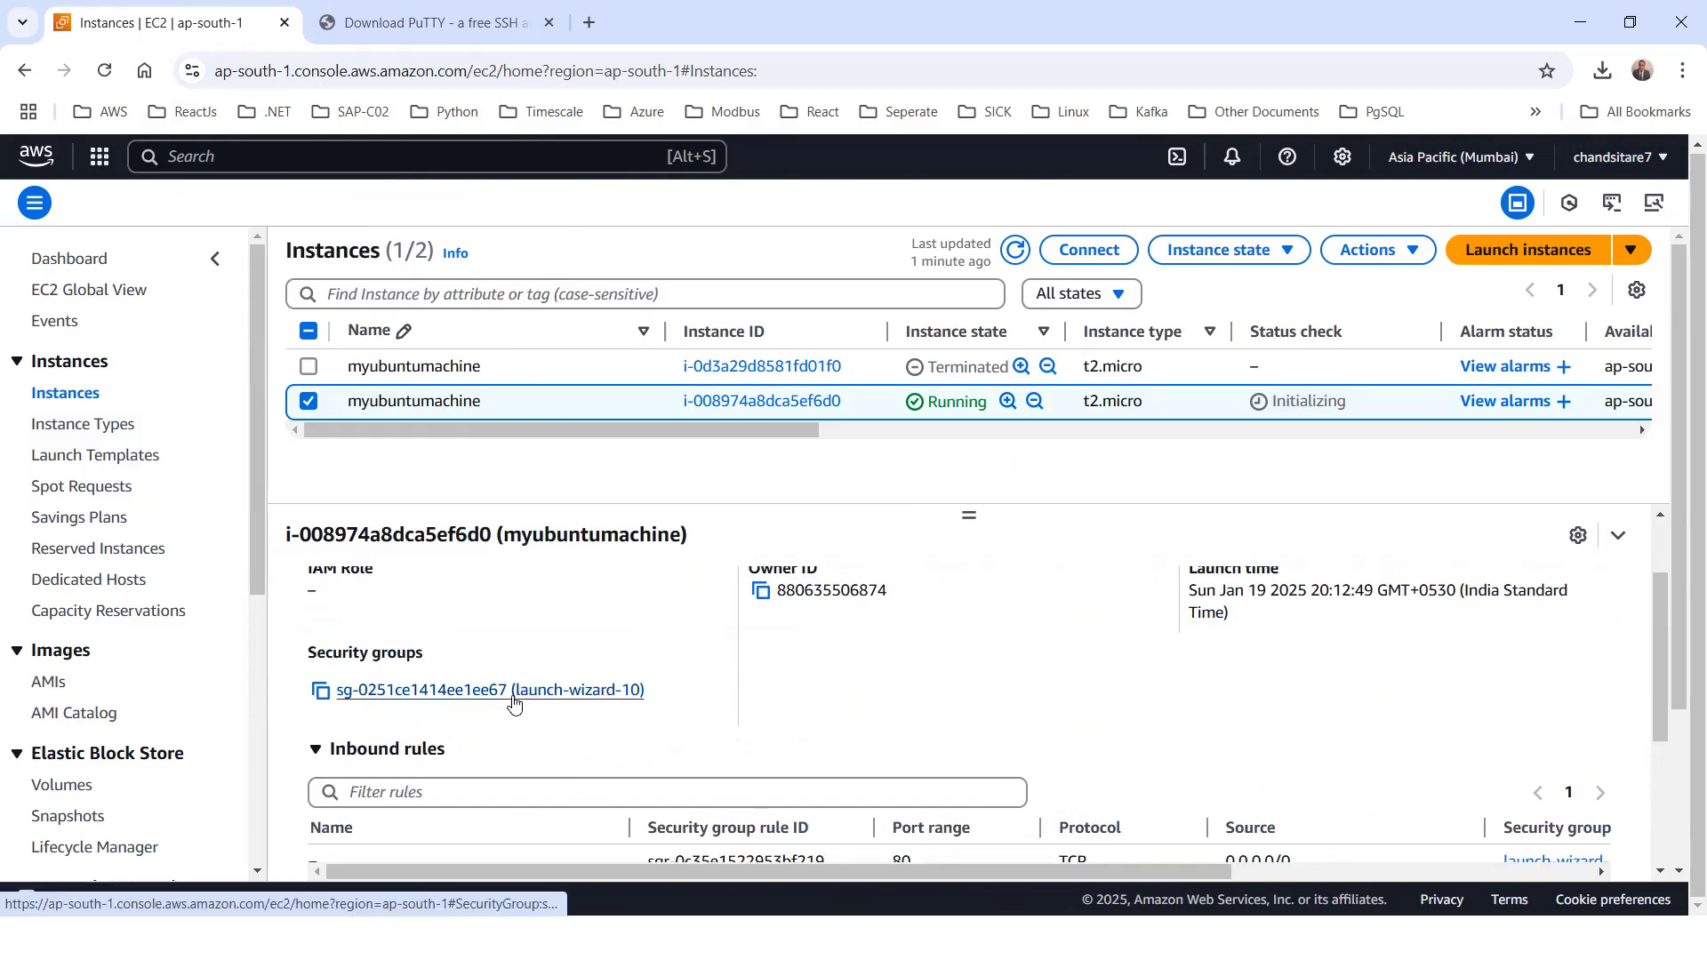
scroll(471, 743, down, 2)
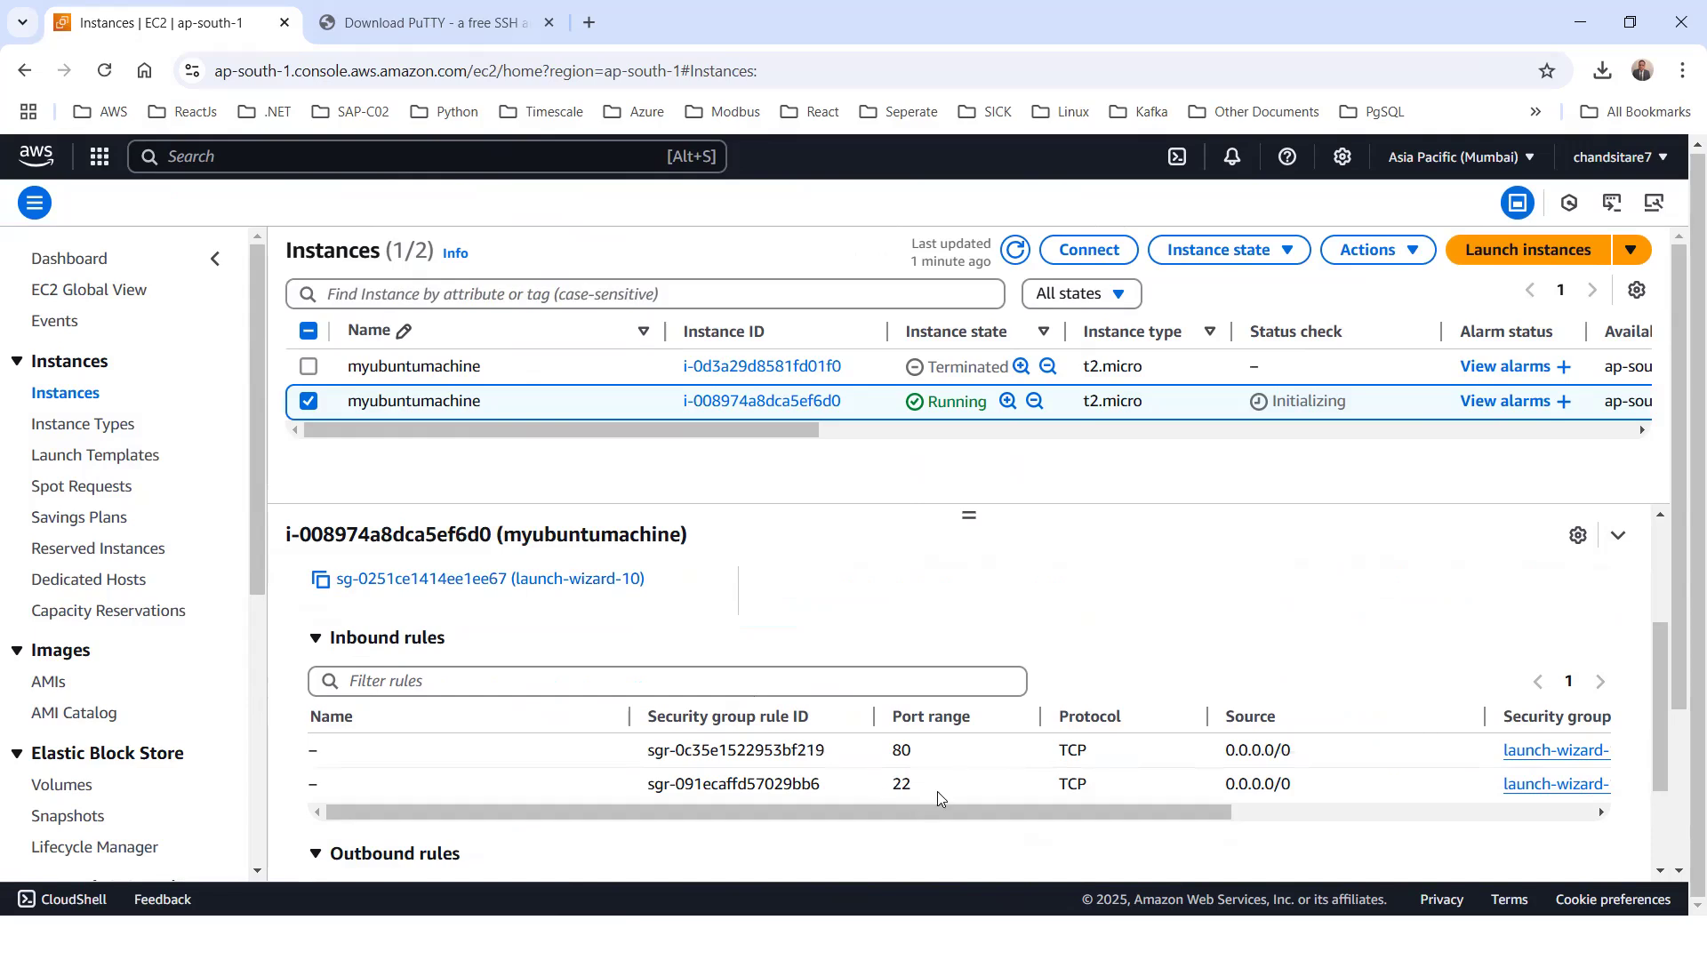
drag(923, 808, 1291, 806)
drag(870, 809, 869, 808)
drag(1227, 811, 617, 723)
Refresh the instances list again and read the status check of the running myubuntumachine
click(1030, 256)
drag(757, 432, 292, 430)
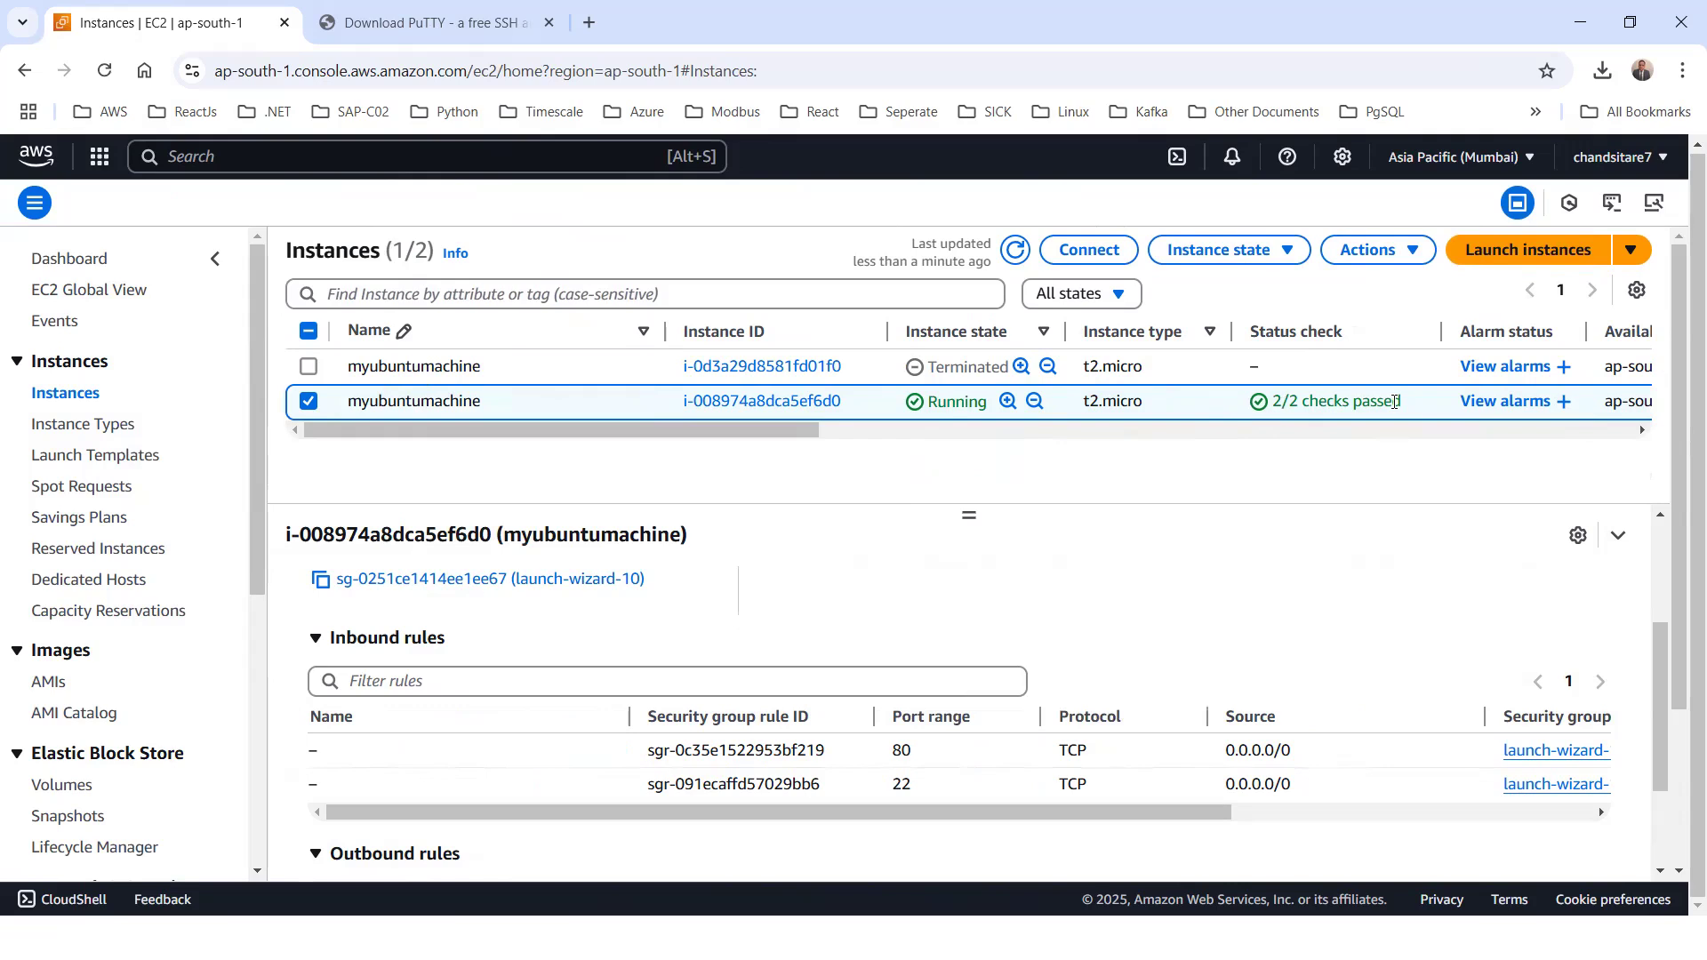
triple_click(1275, 411)
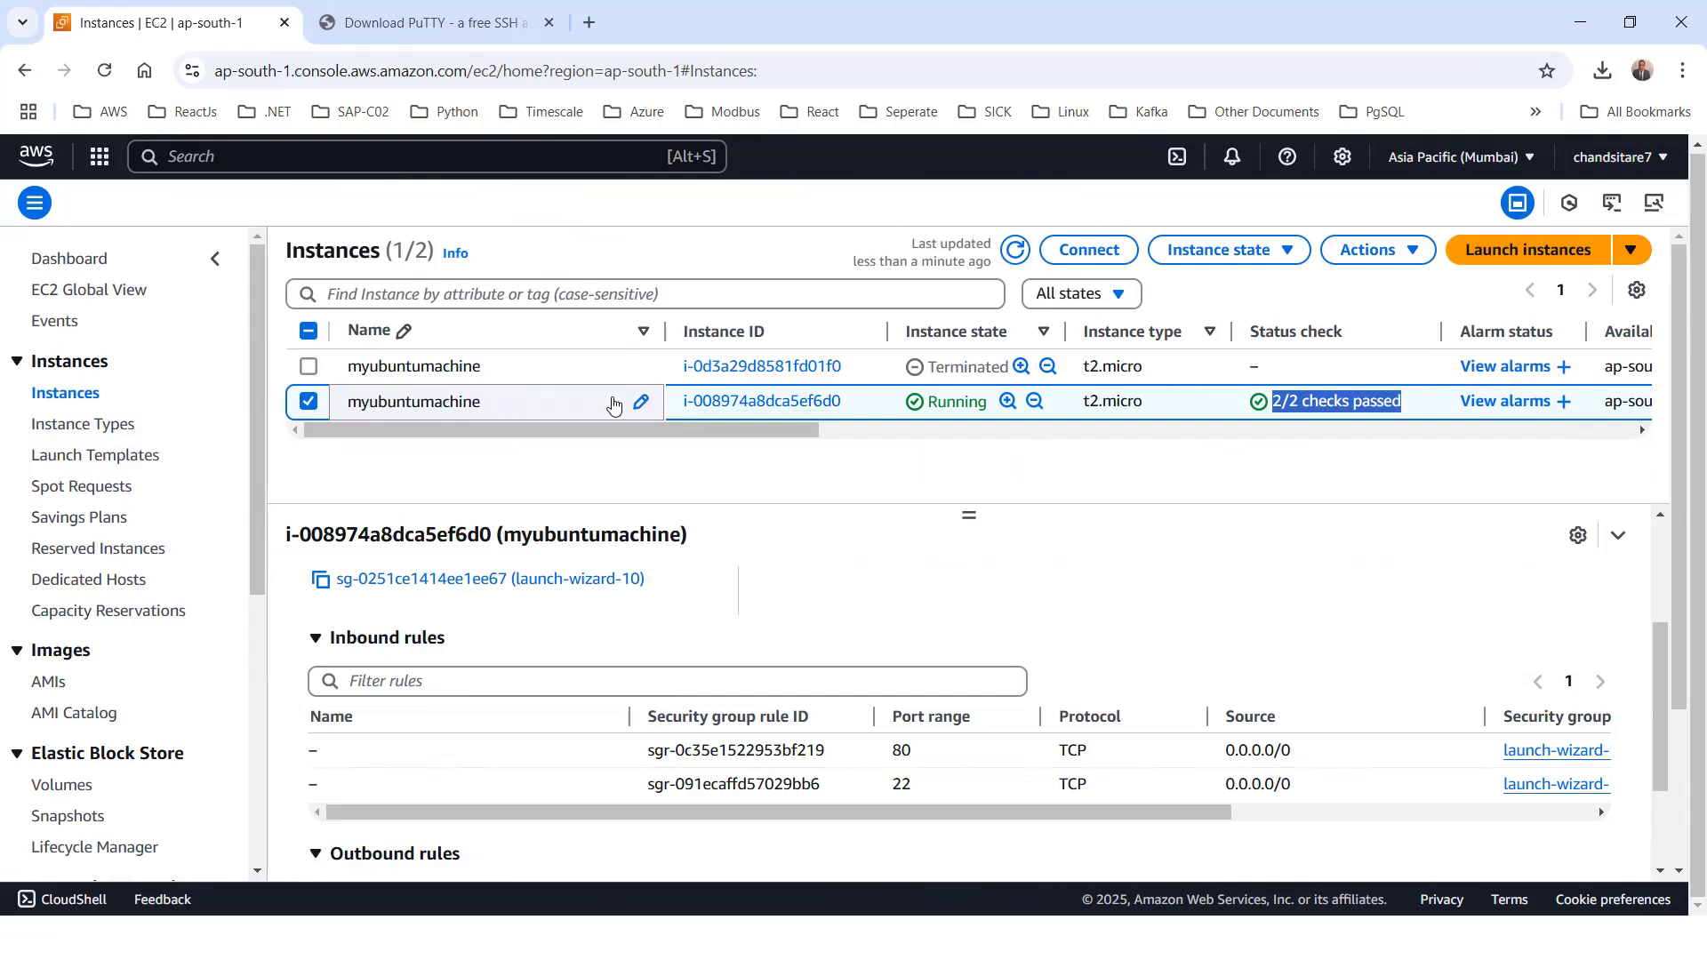
Open the connection options for myubuntumachine and compare EC2 Instance Connect, Session Manager, SSH client and EC2 serial console
click(1102, 258)
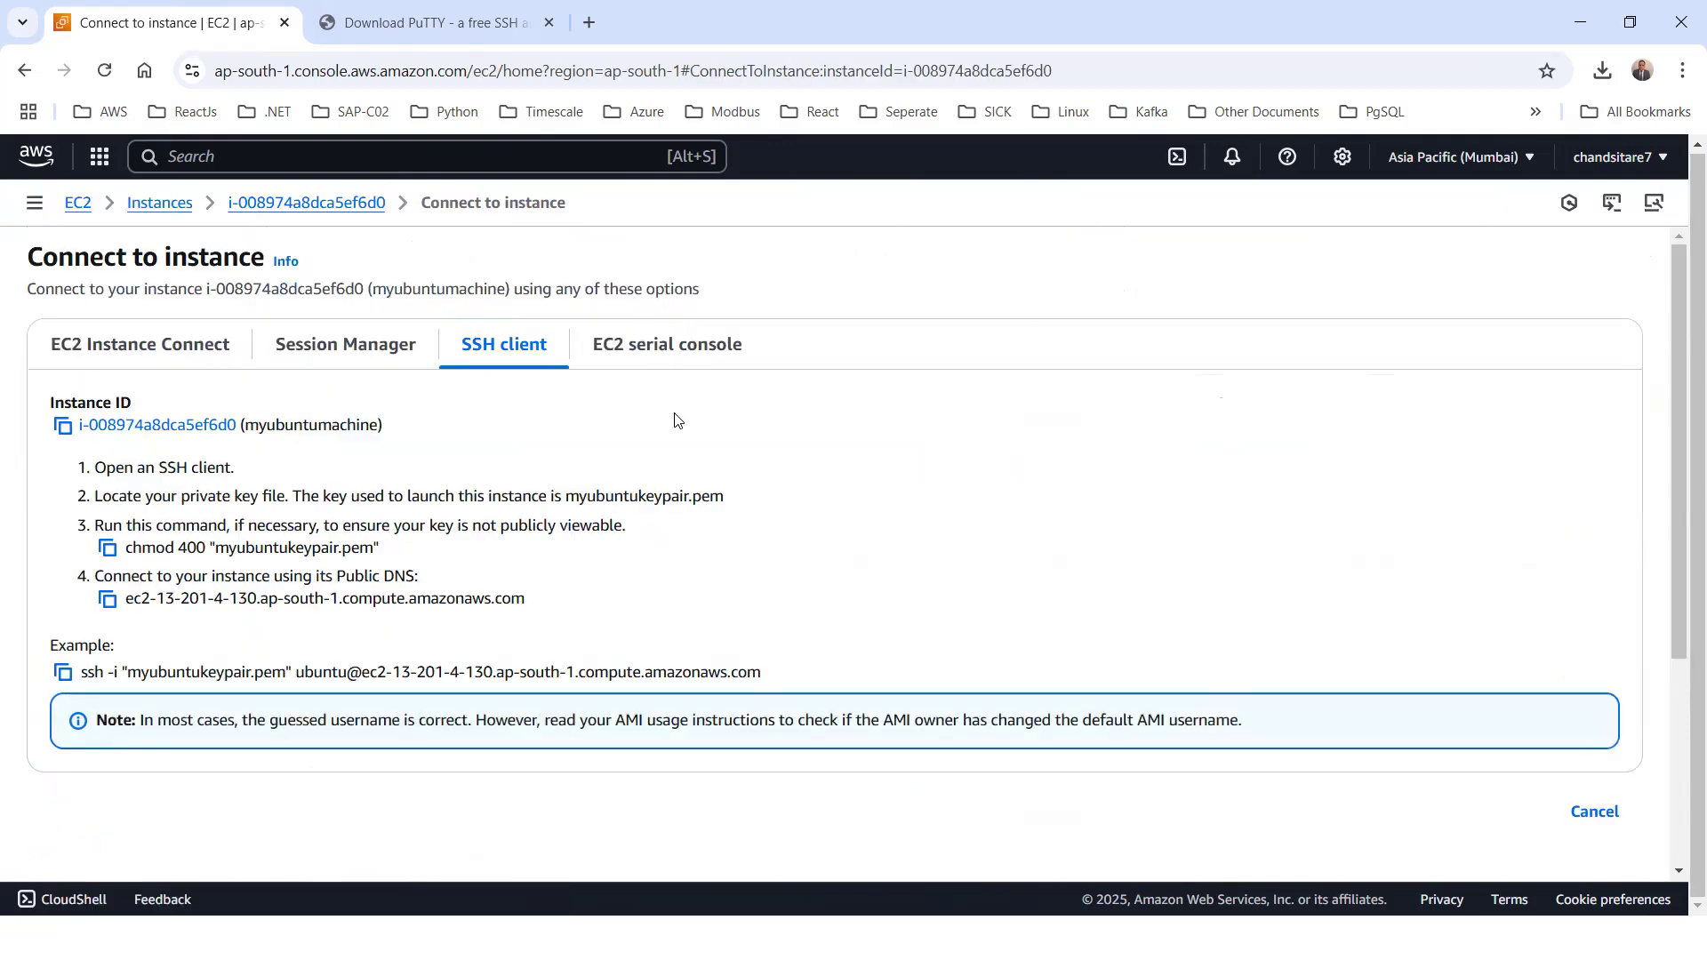
click(137, 355)
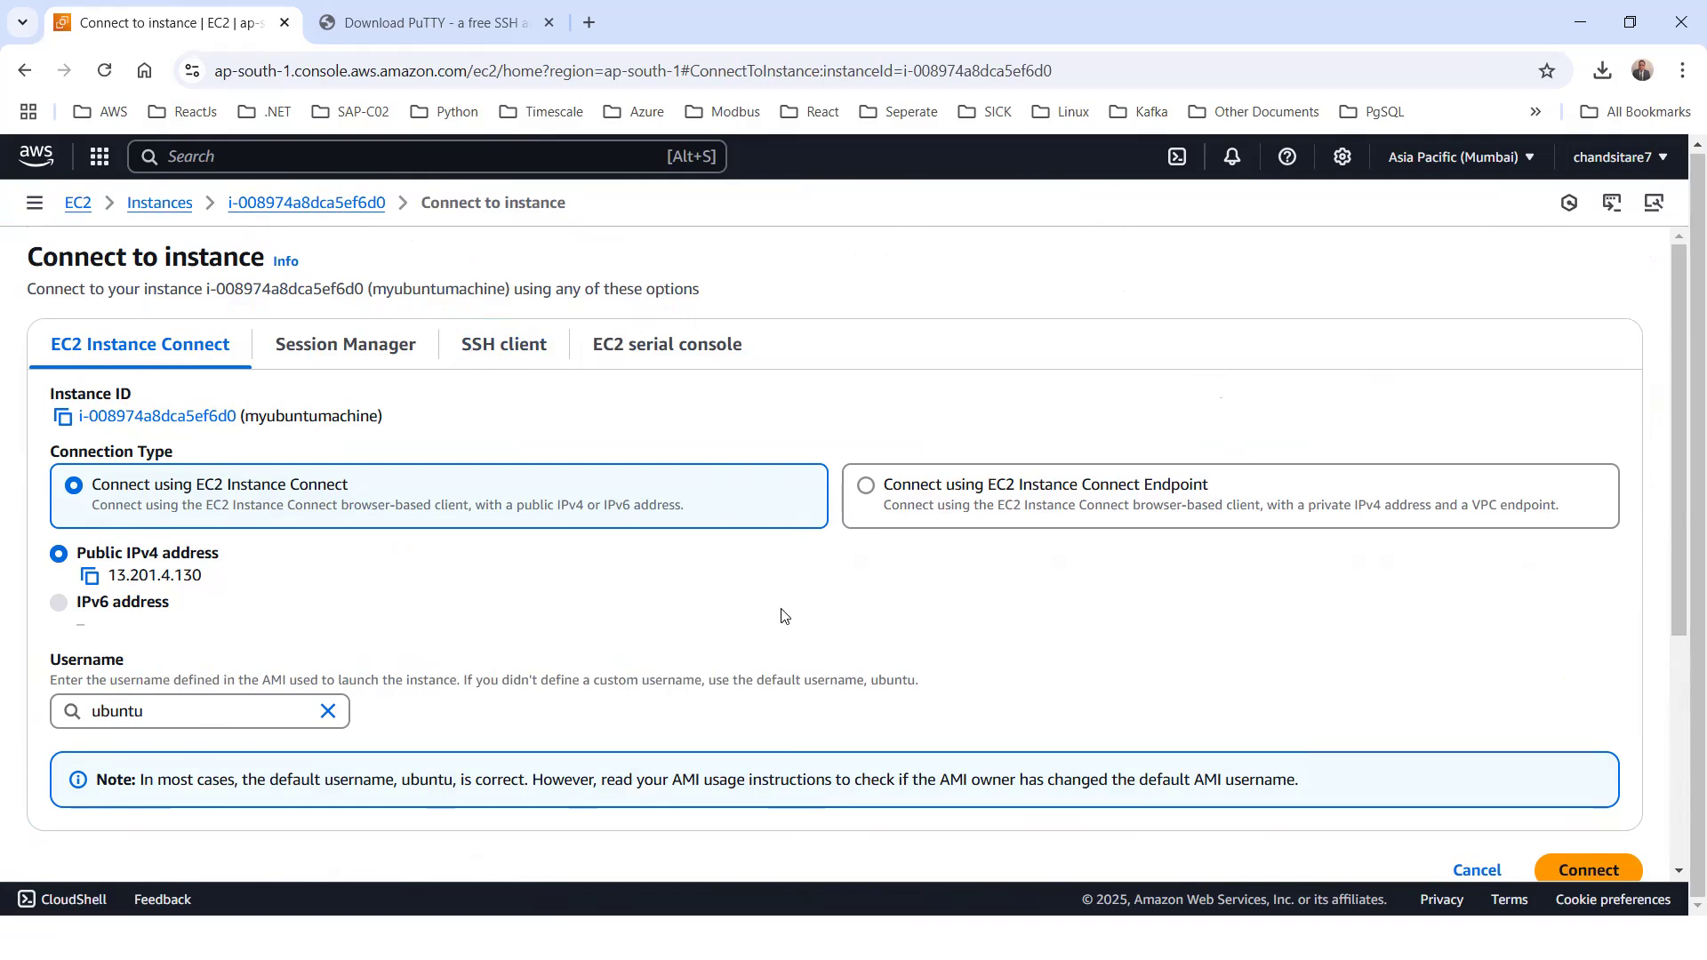
click(383, 349)
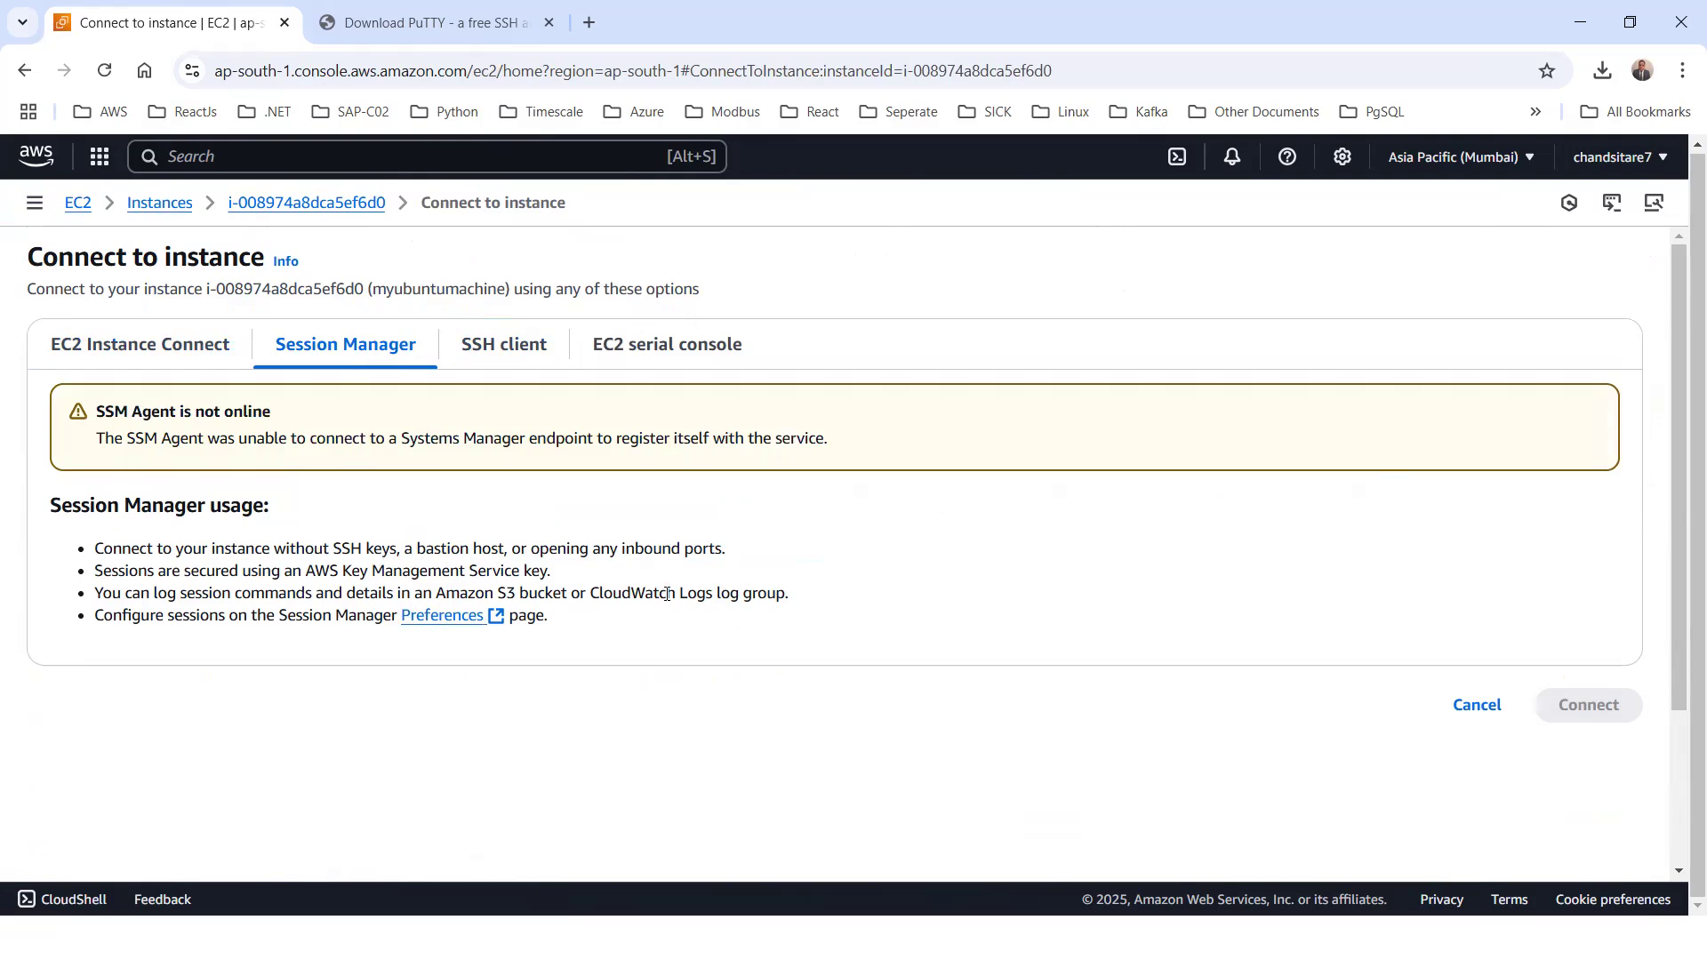
click(521, 359)
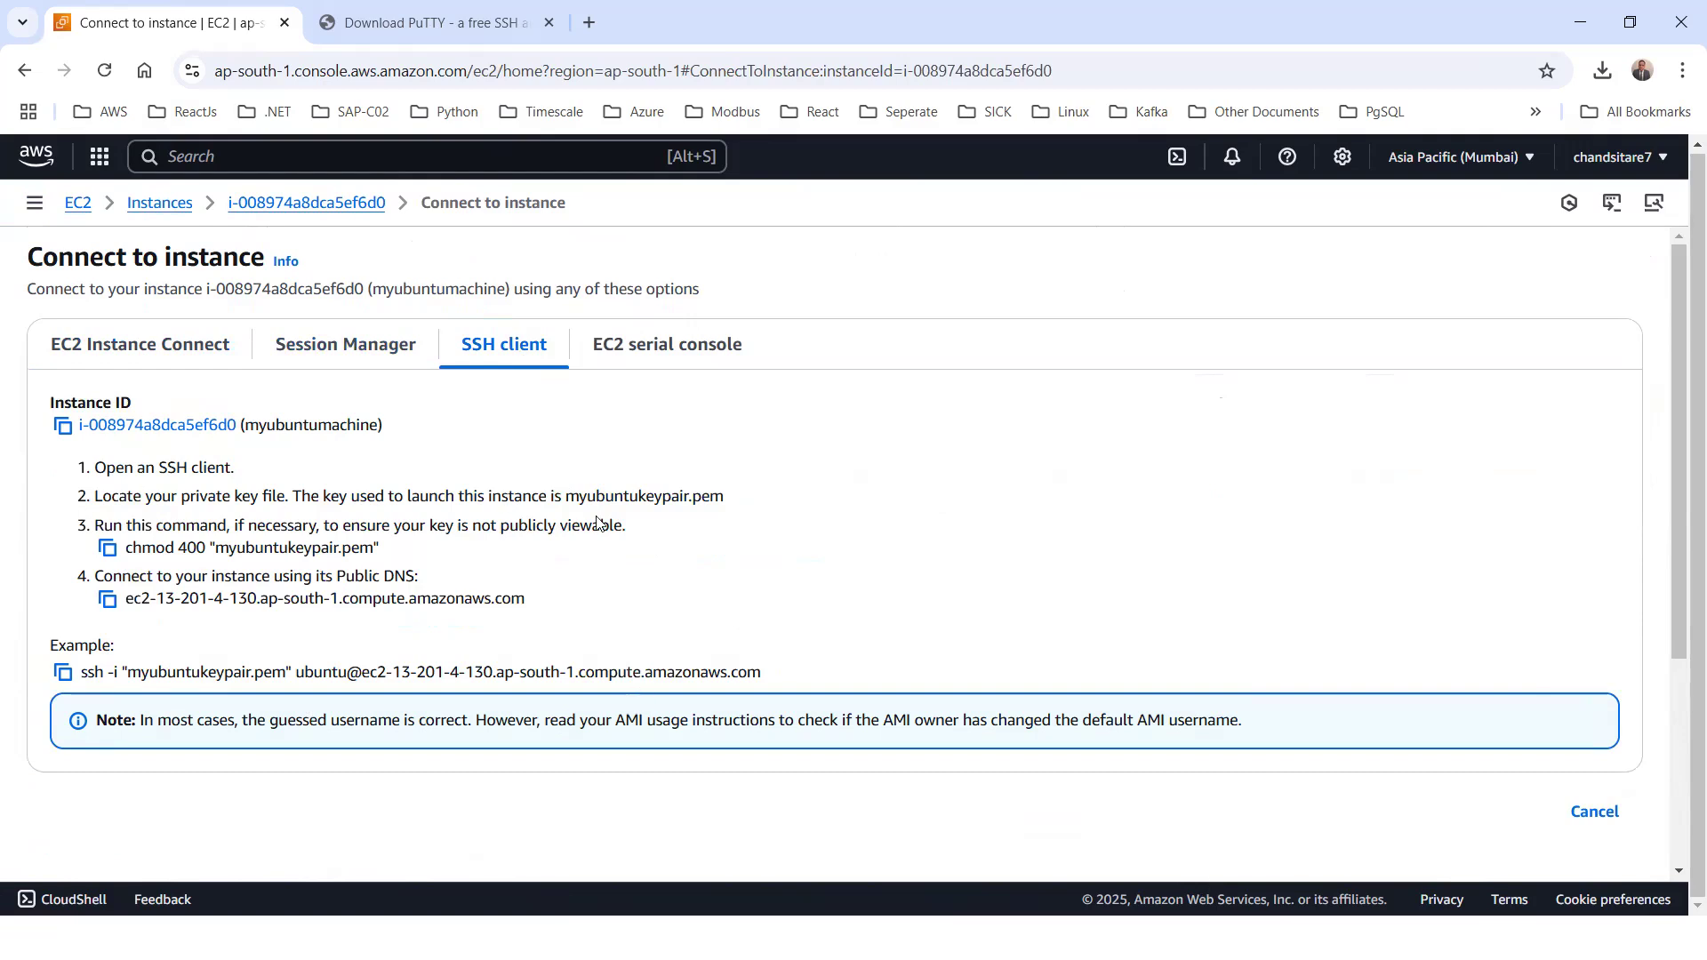
click(637, 351)
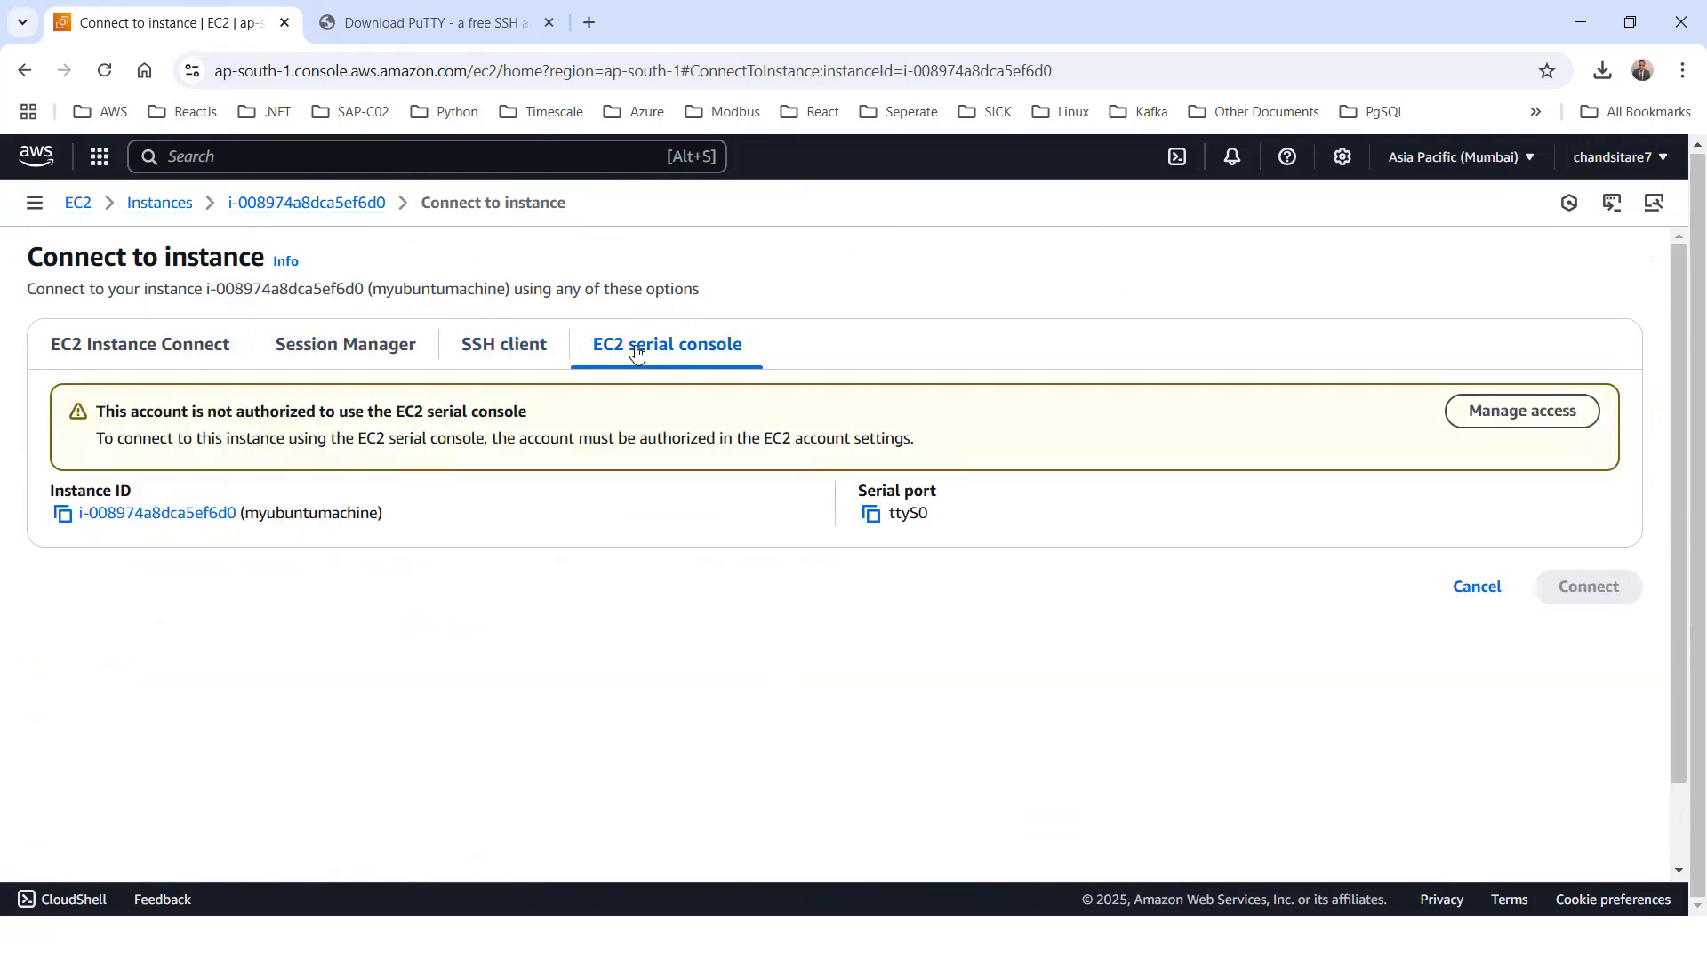
click(305, 346)
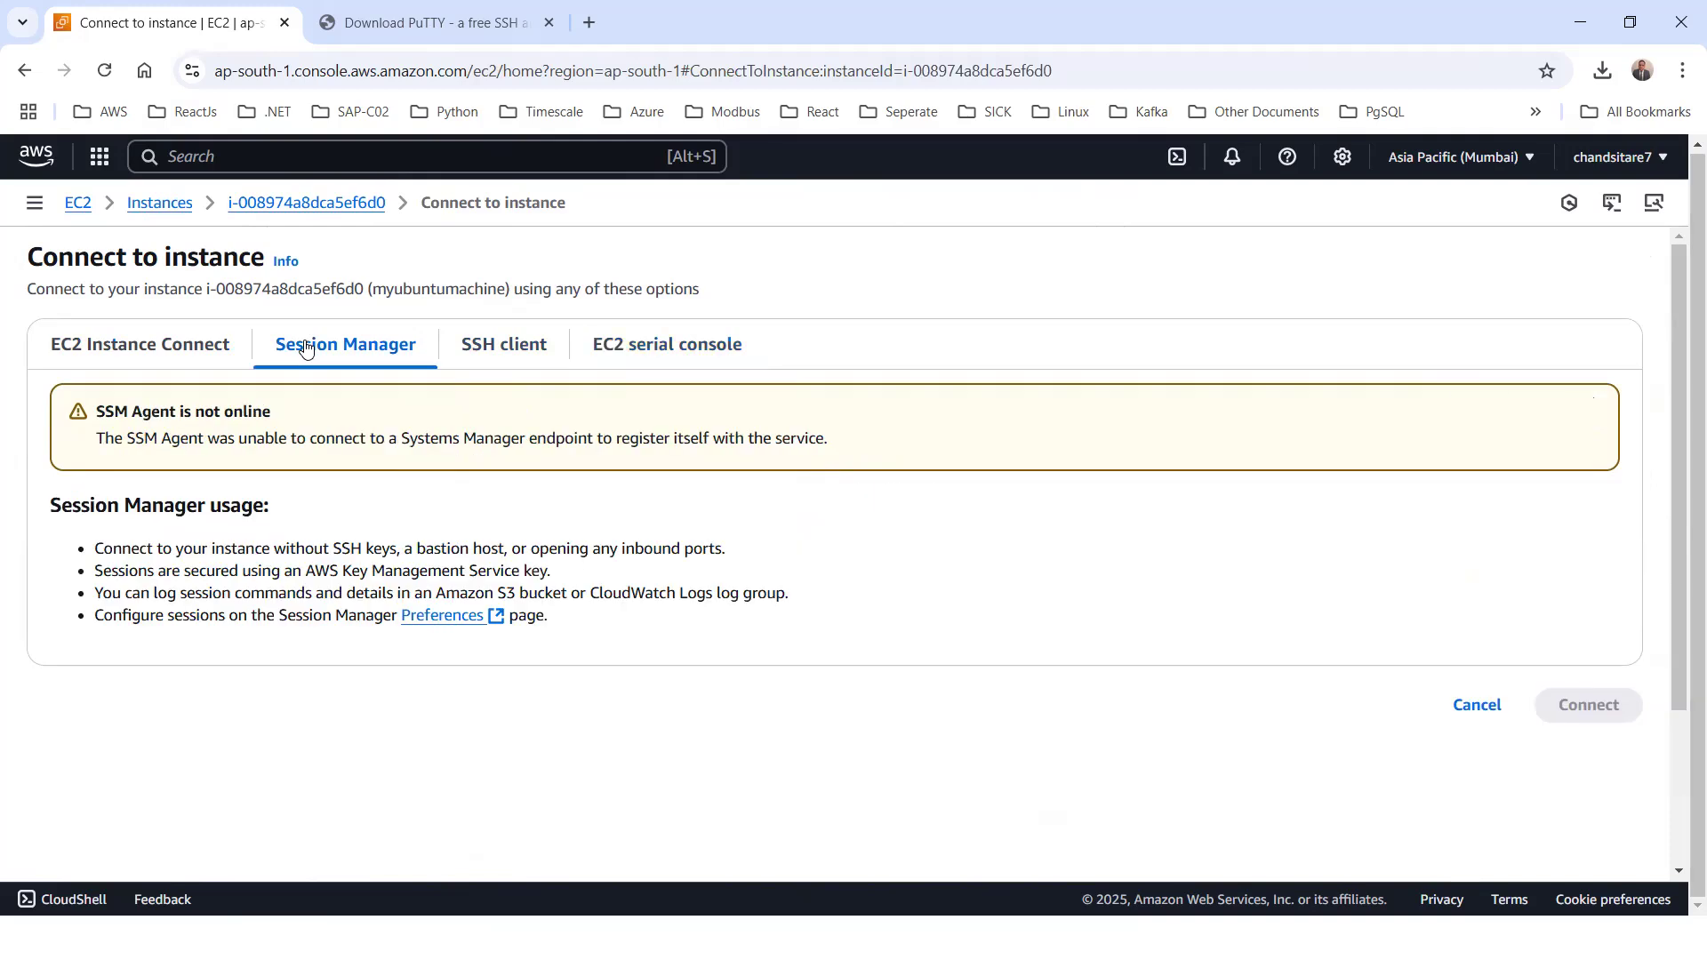
click(156, 354)
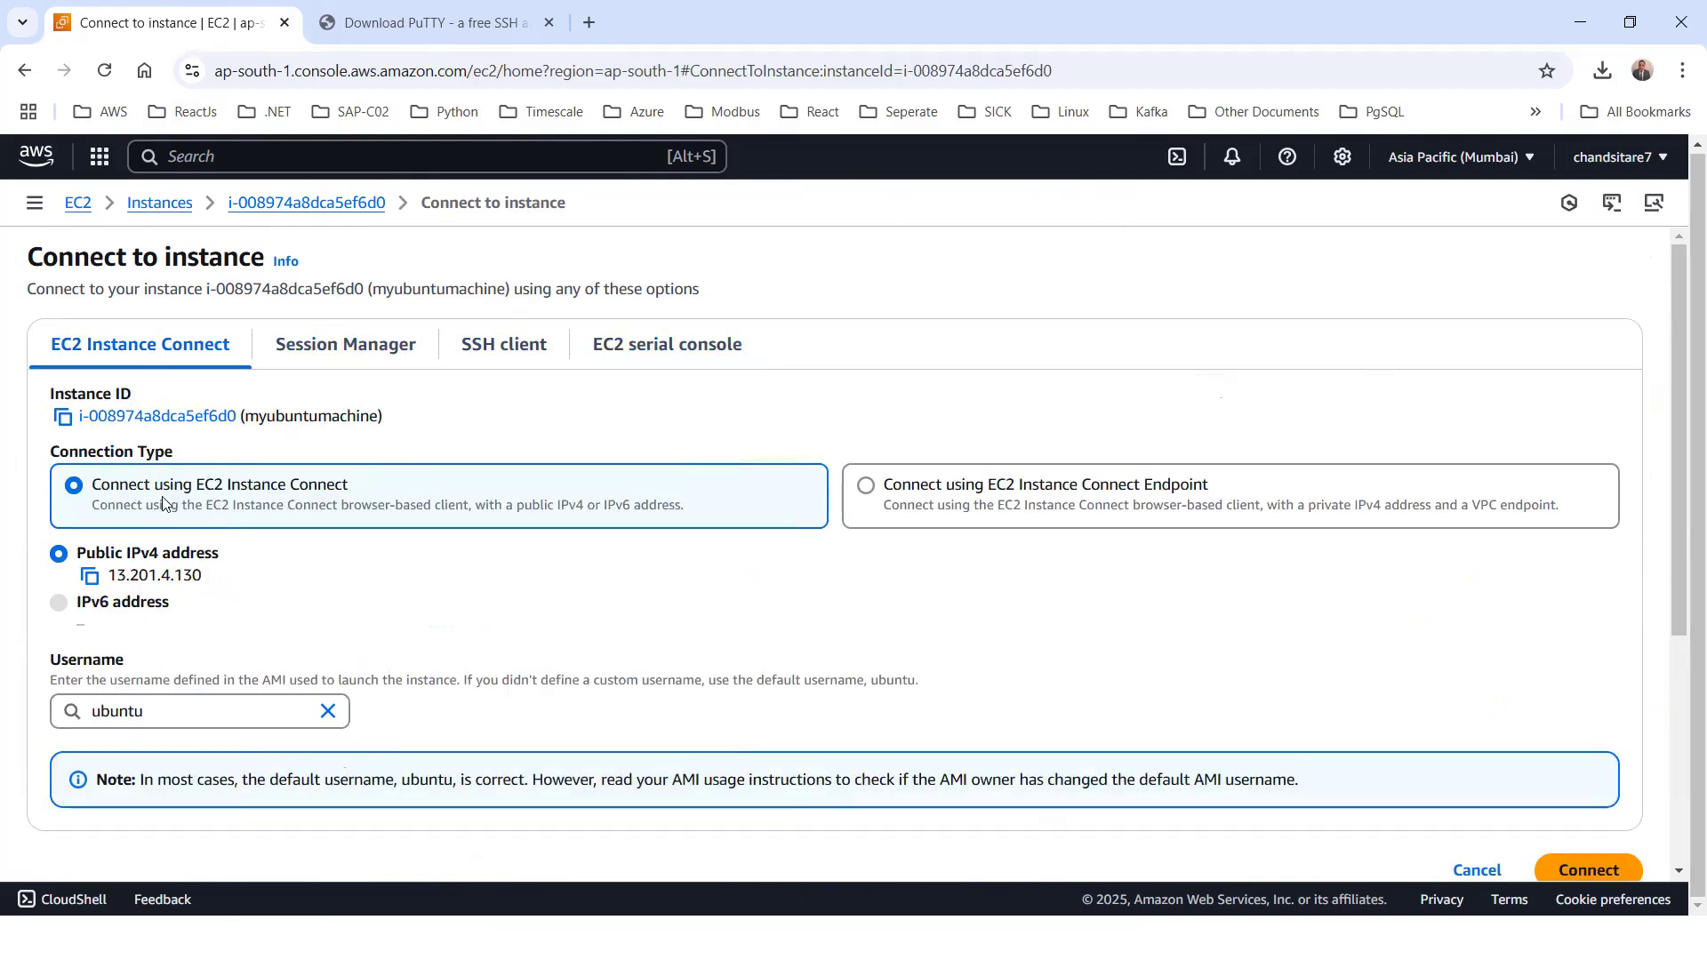
Connect to myubuntumachine with EC2 Instance Connect over its public IPv4 address using the username ubuntu
scroll(166, 511, down, 1)
scroll(15, 317, up, 1)
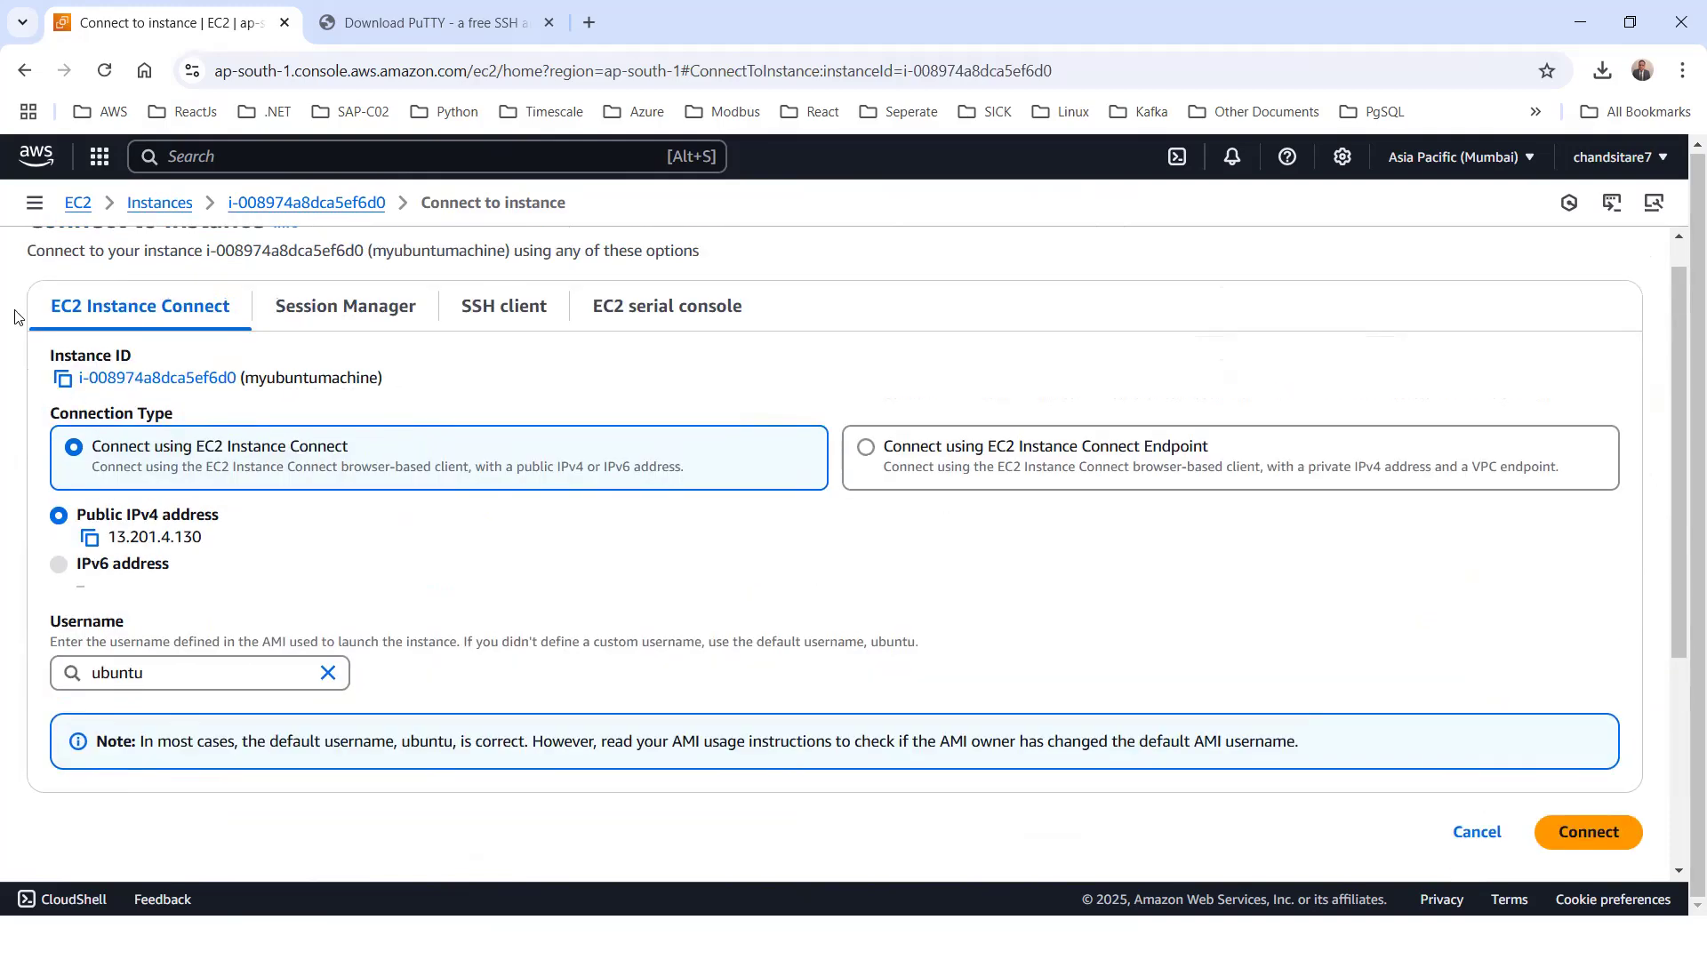
scroll(15, 317, up, 1)
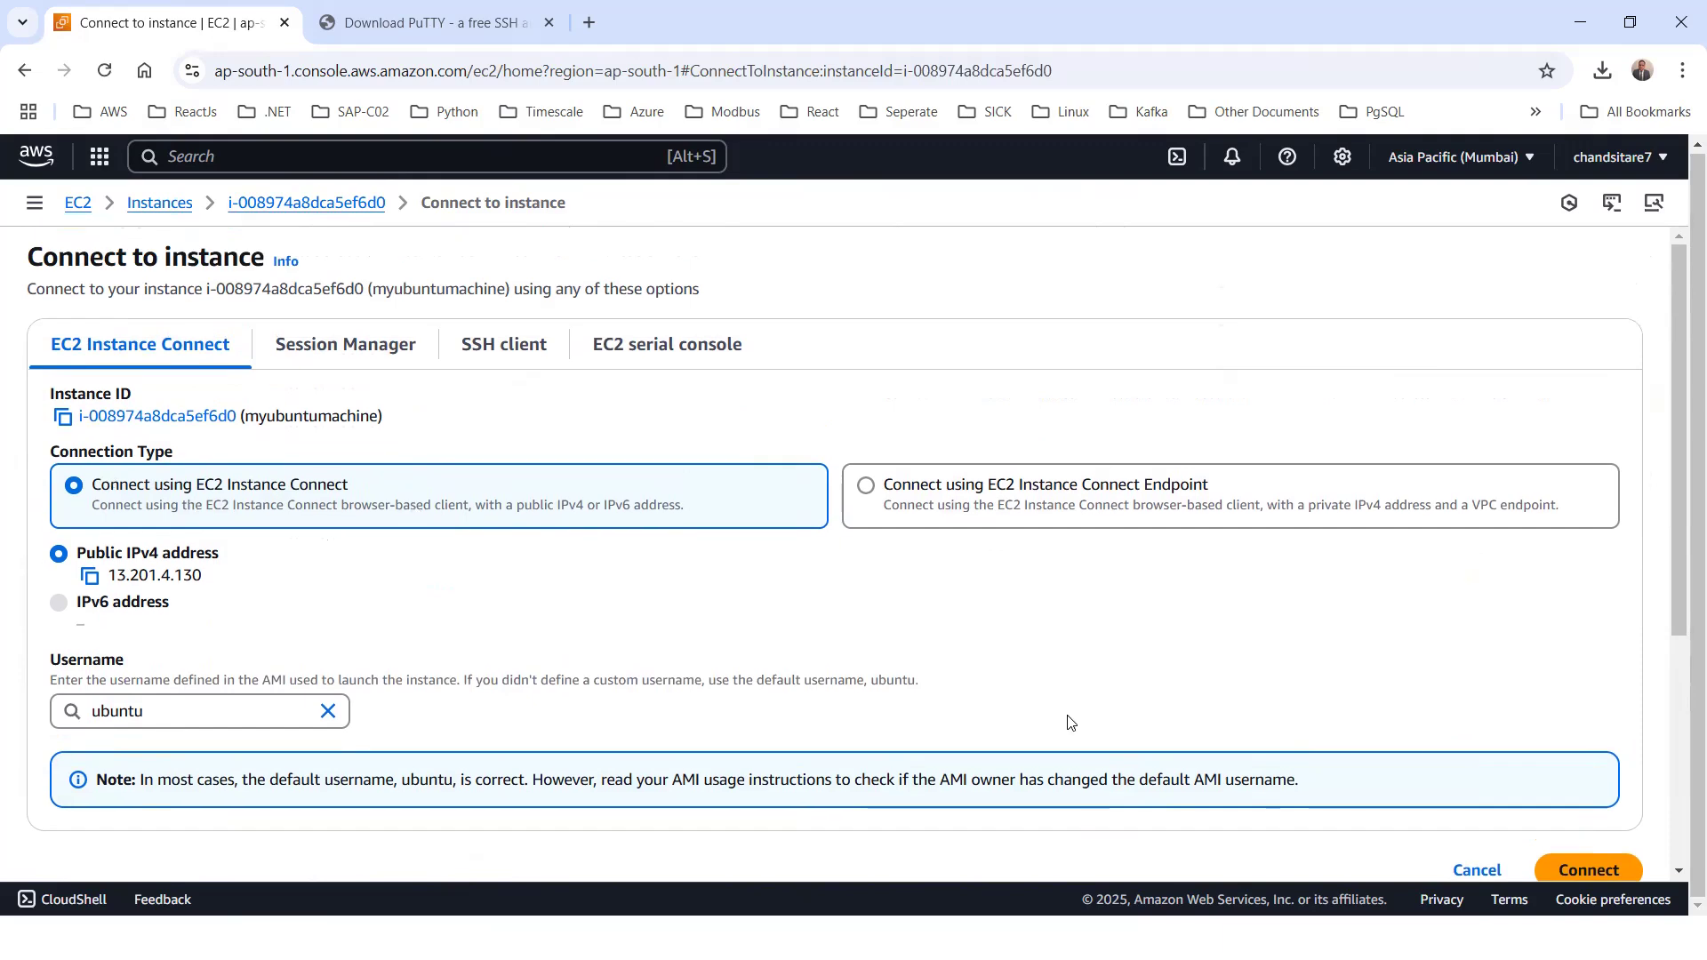
scroll(1540, 758, down, 1)
click(1590, 762)
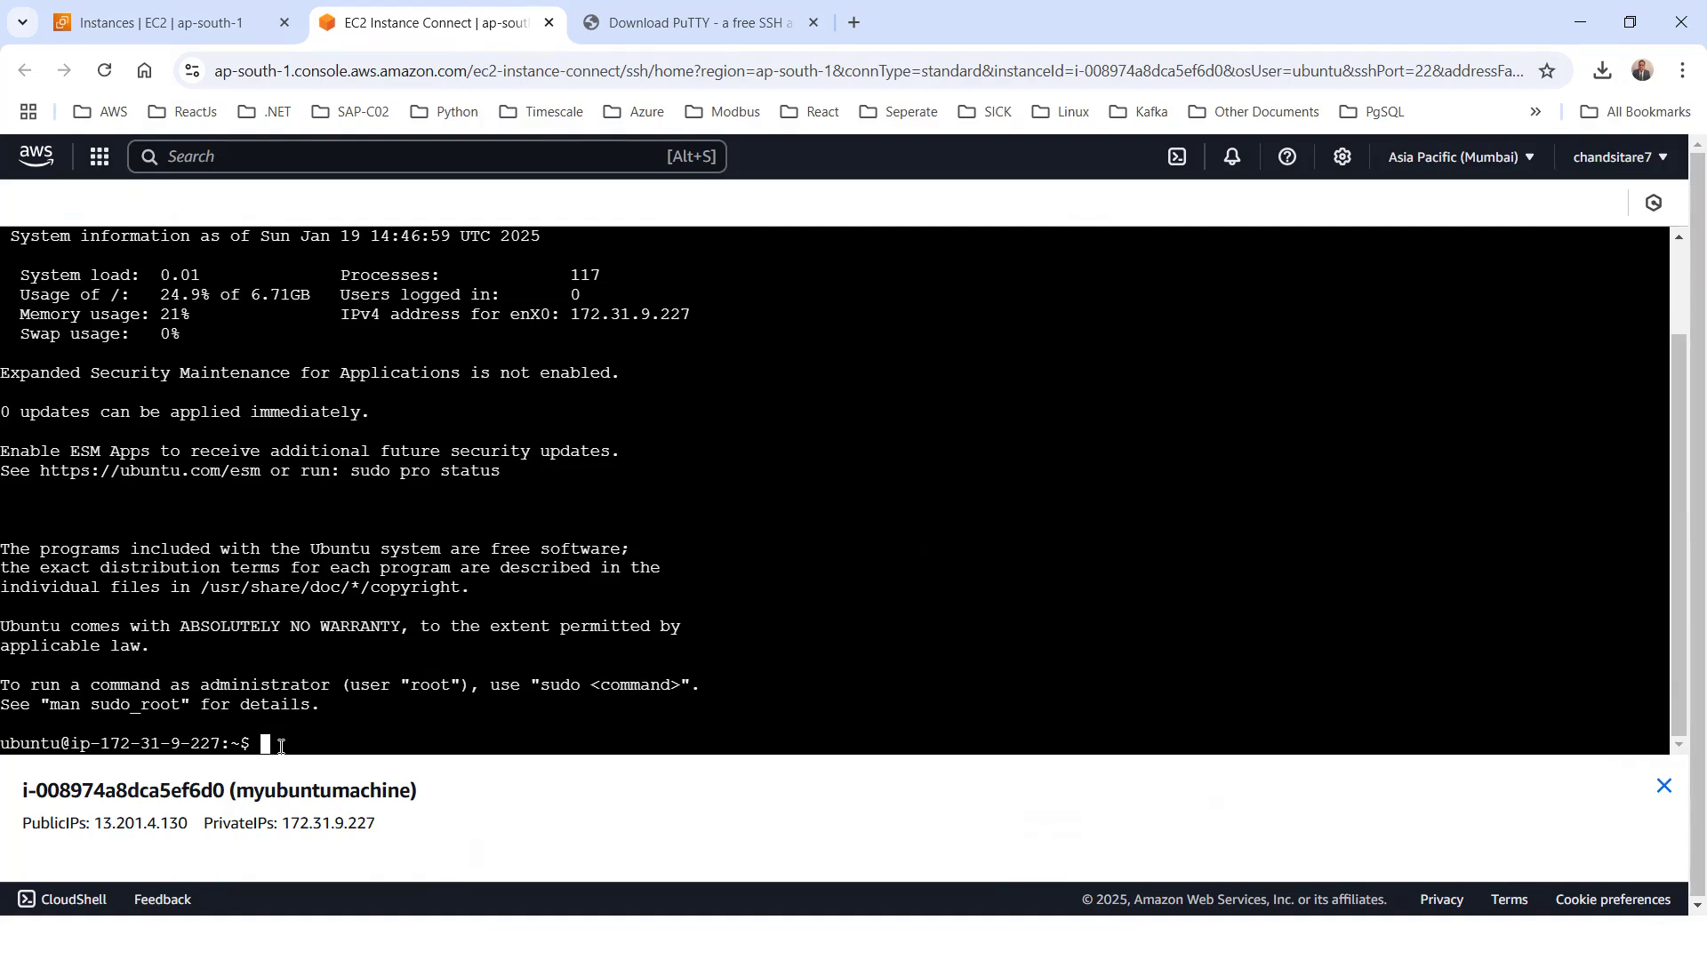
Clear the terminal and run whoami and hostname to check the logged-in user and the machine name
text(clear)
key(Return)
text(whoami)
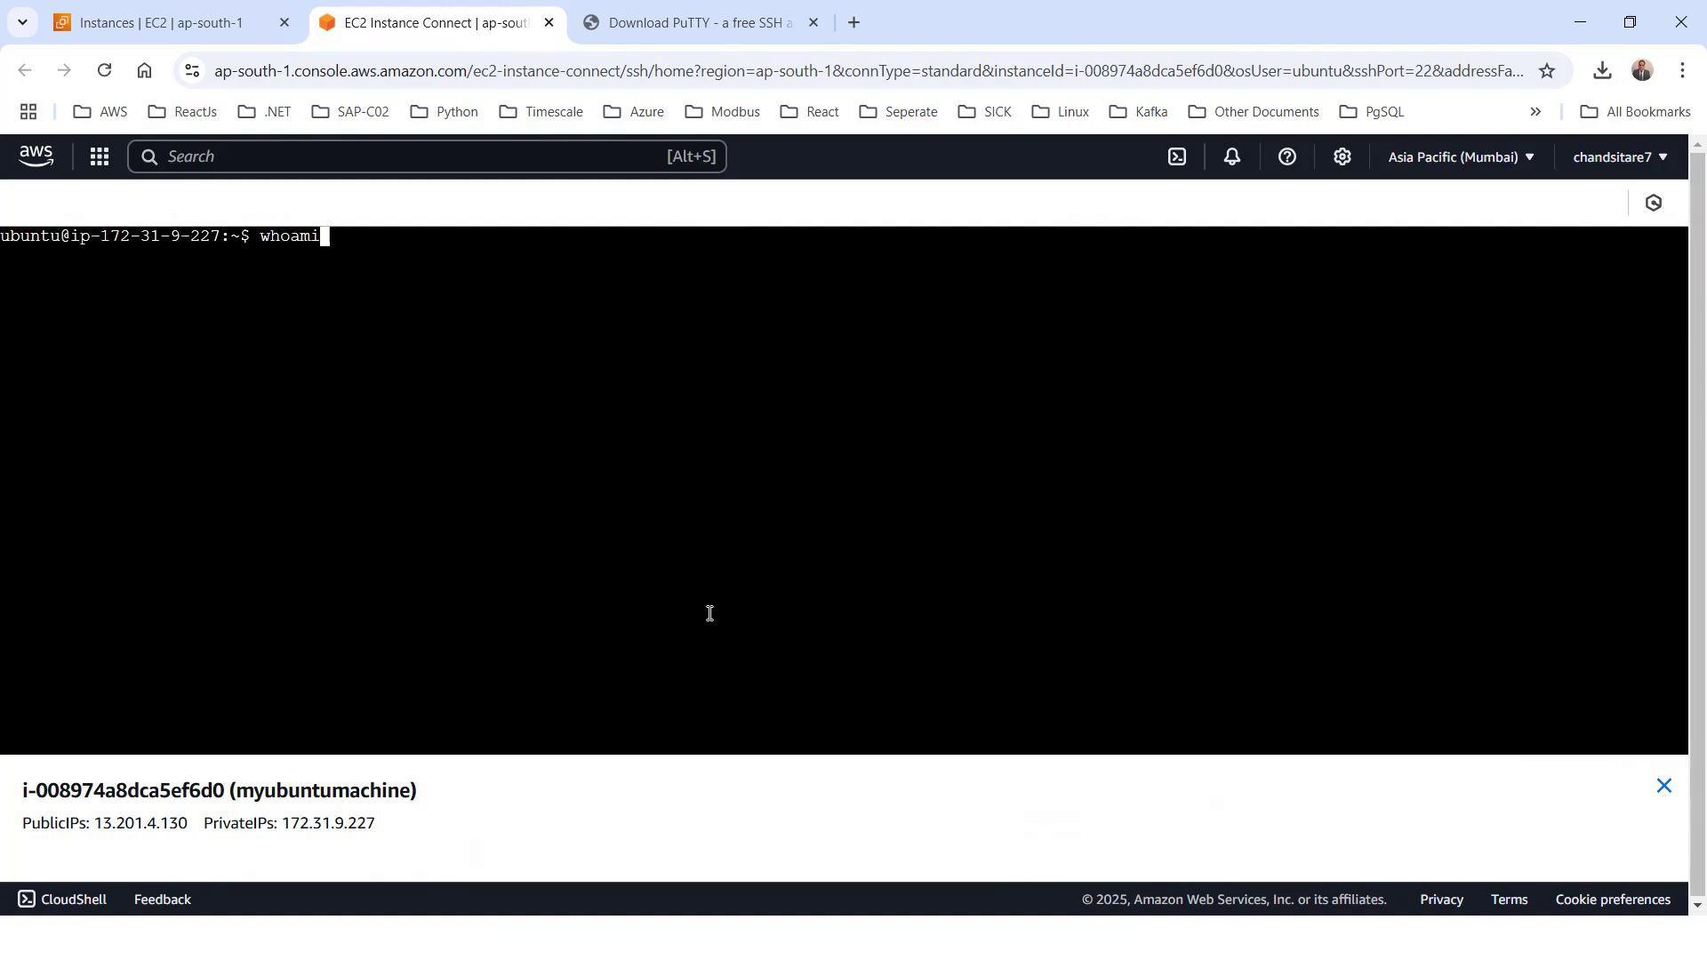
key(Return)
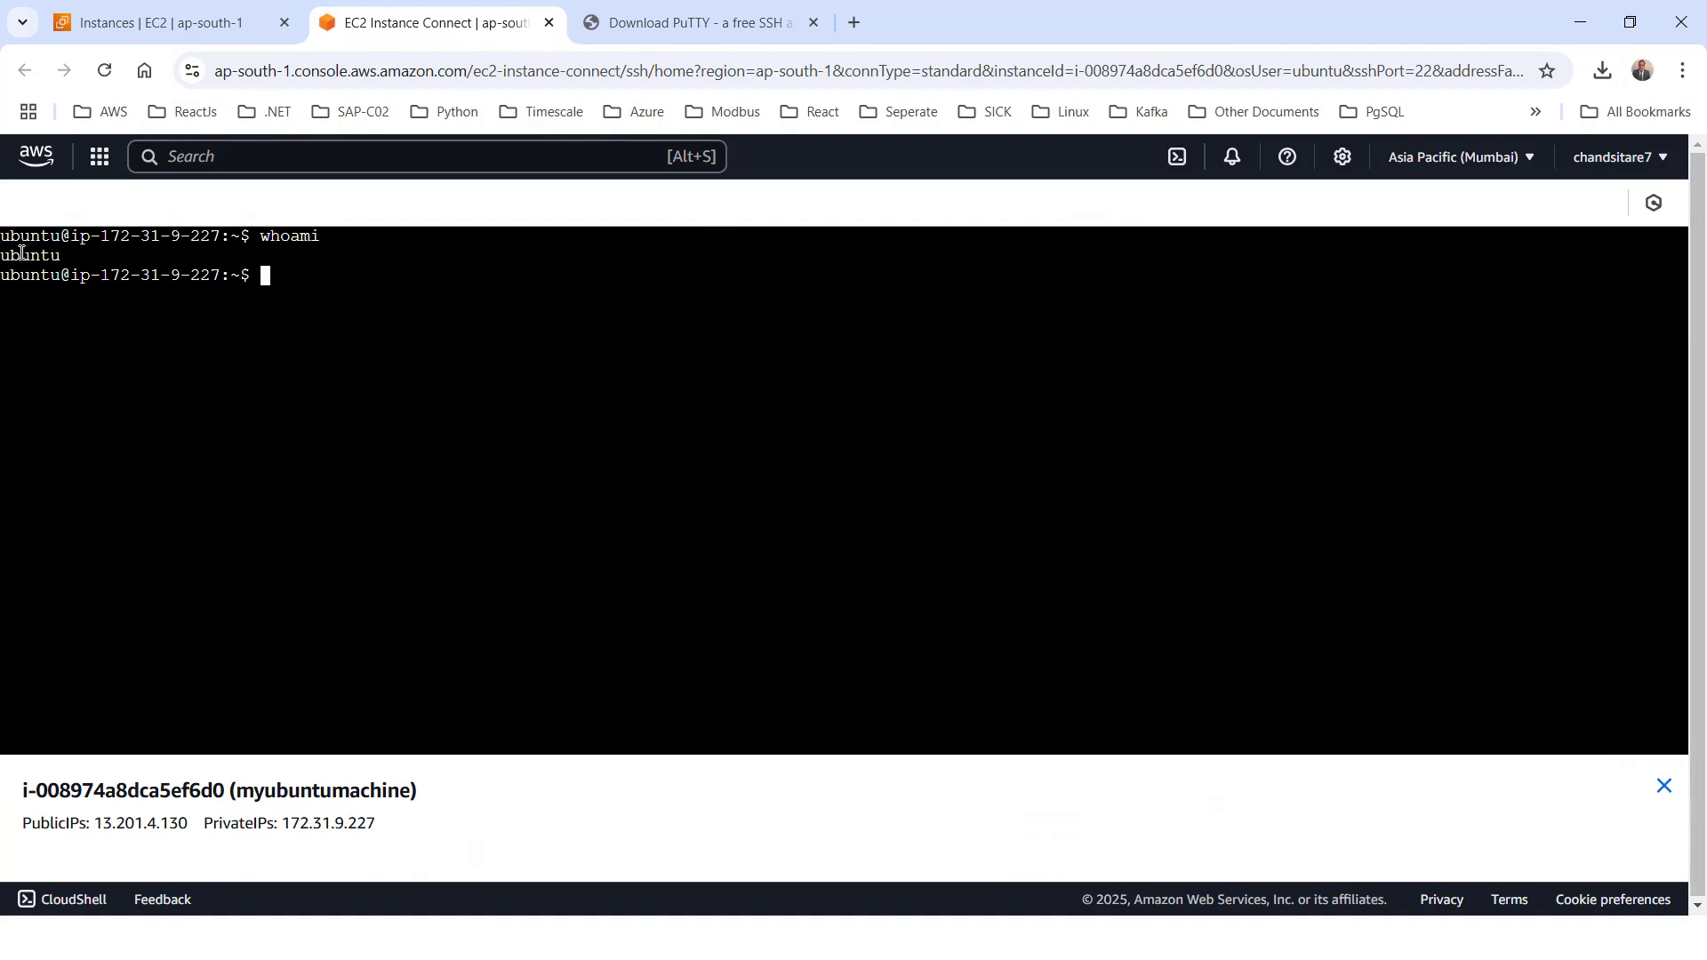
text(hostname)
key(Return)
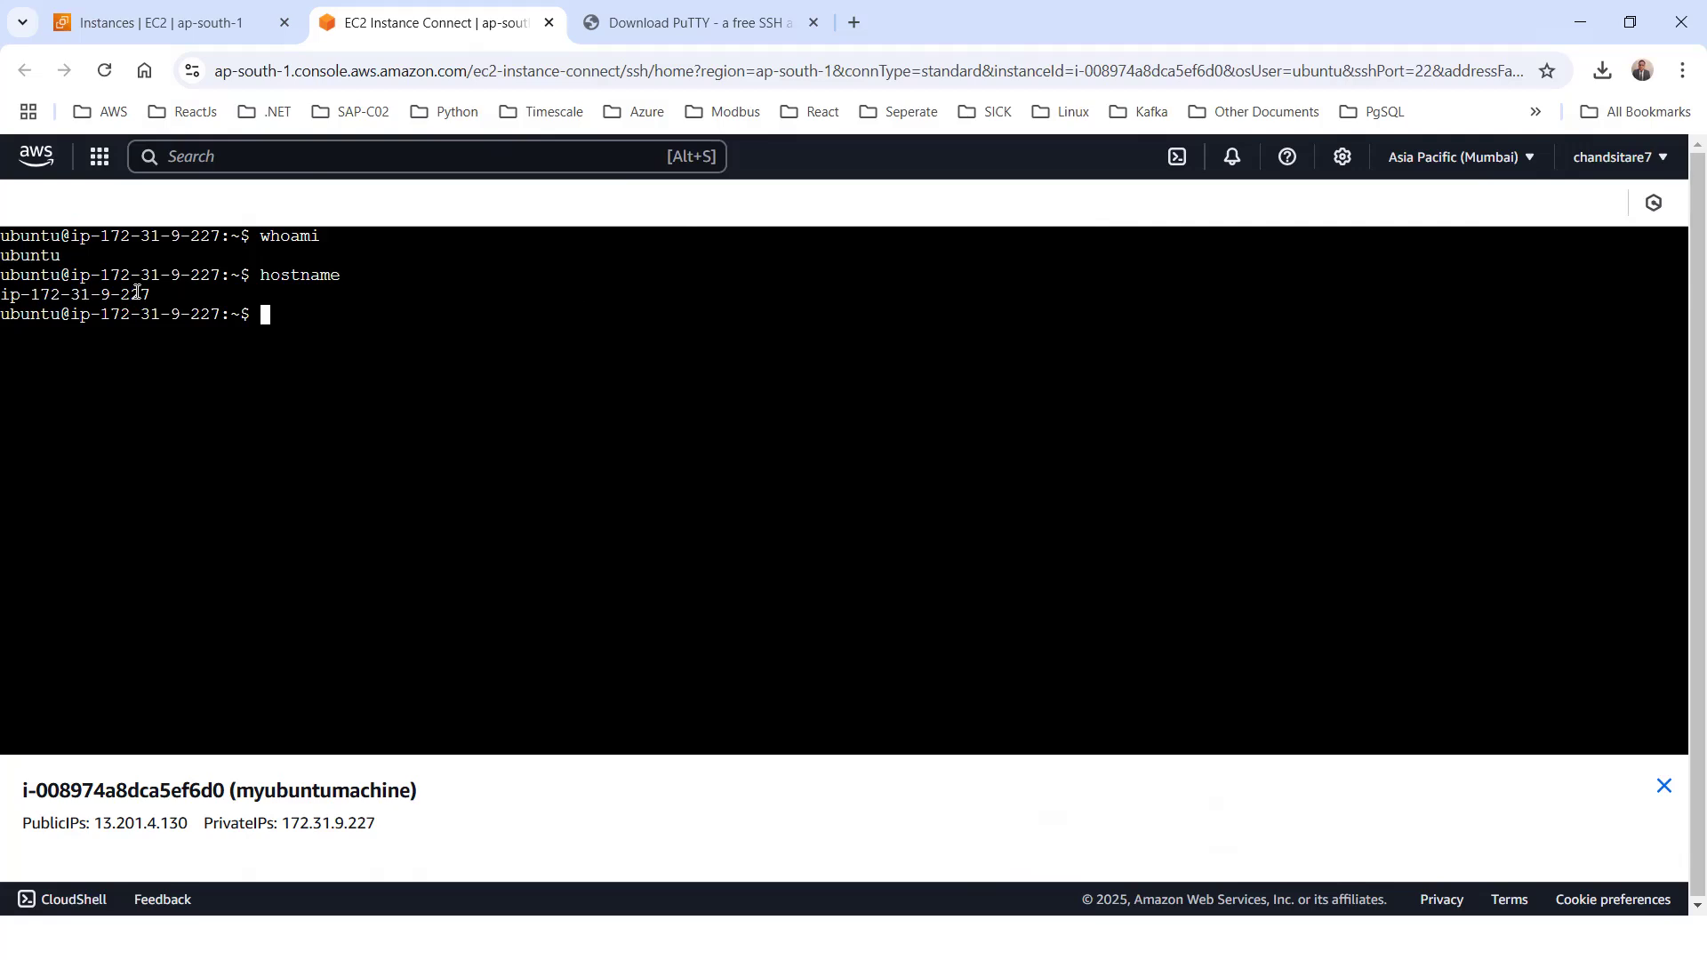
List the home directory with ls and switch to the root user with sudo su
text(ls)
key(Return)
text(sudo s)
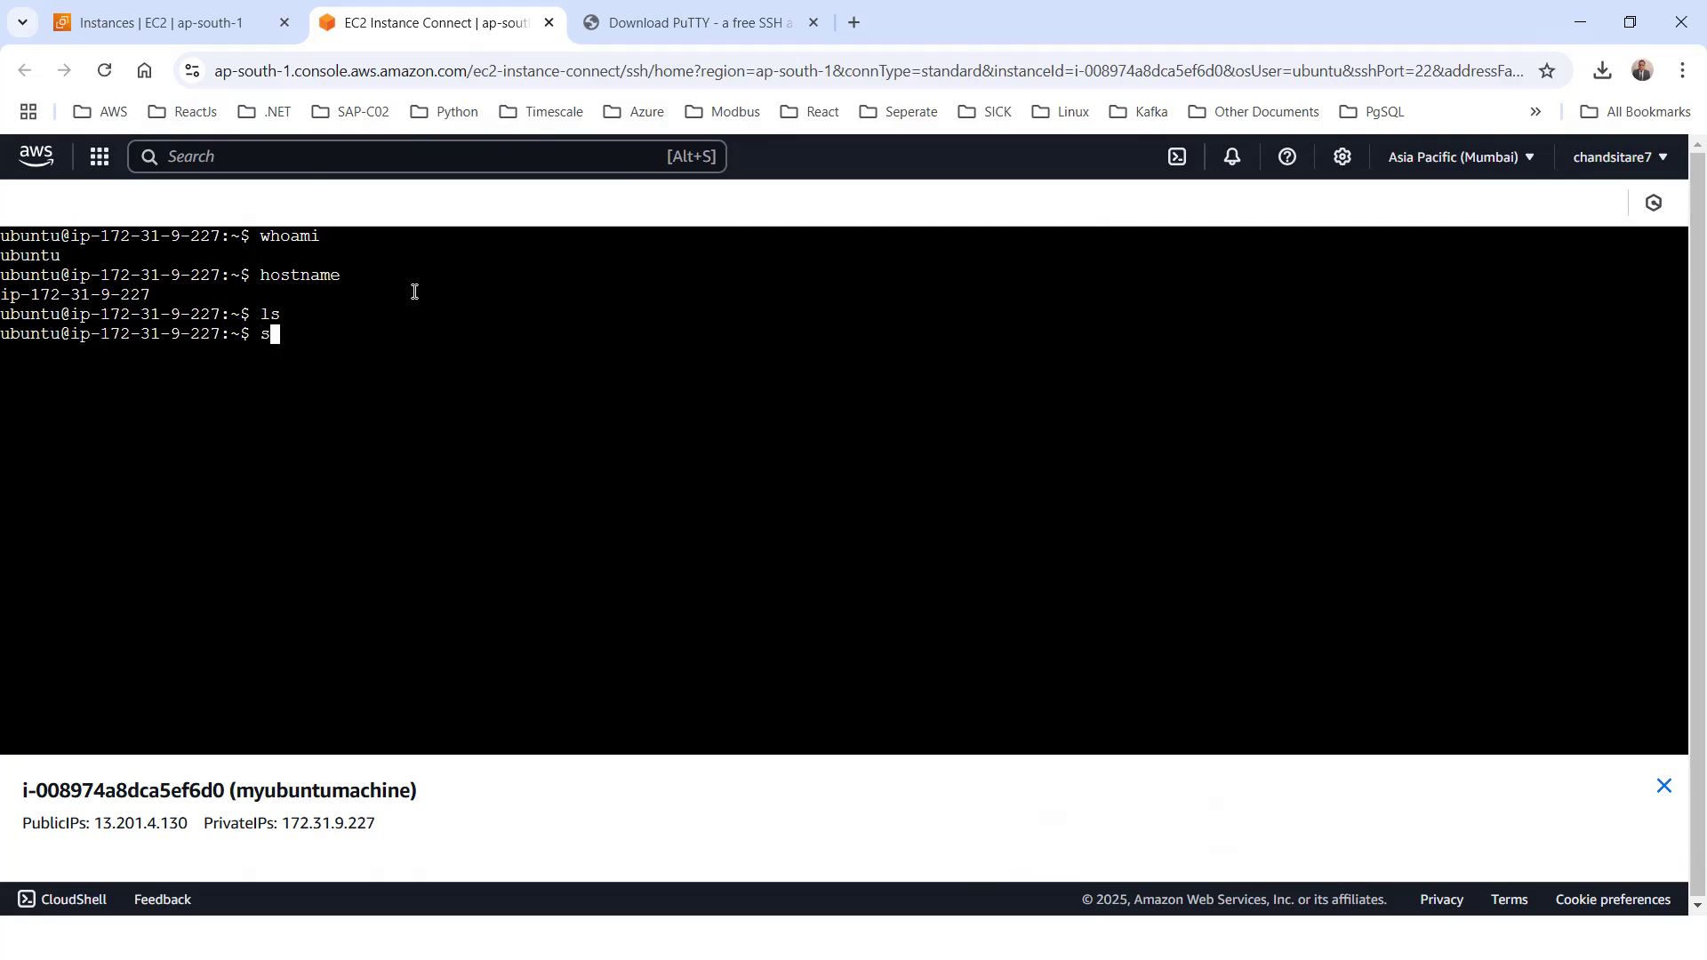
text(u)
key(Return)
Change to the root directory with cd / and list its contents in long format with ls -l
text(cd /)
key(Return)
text(ls -l)
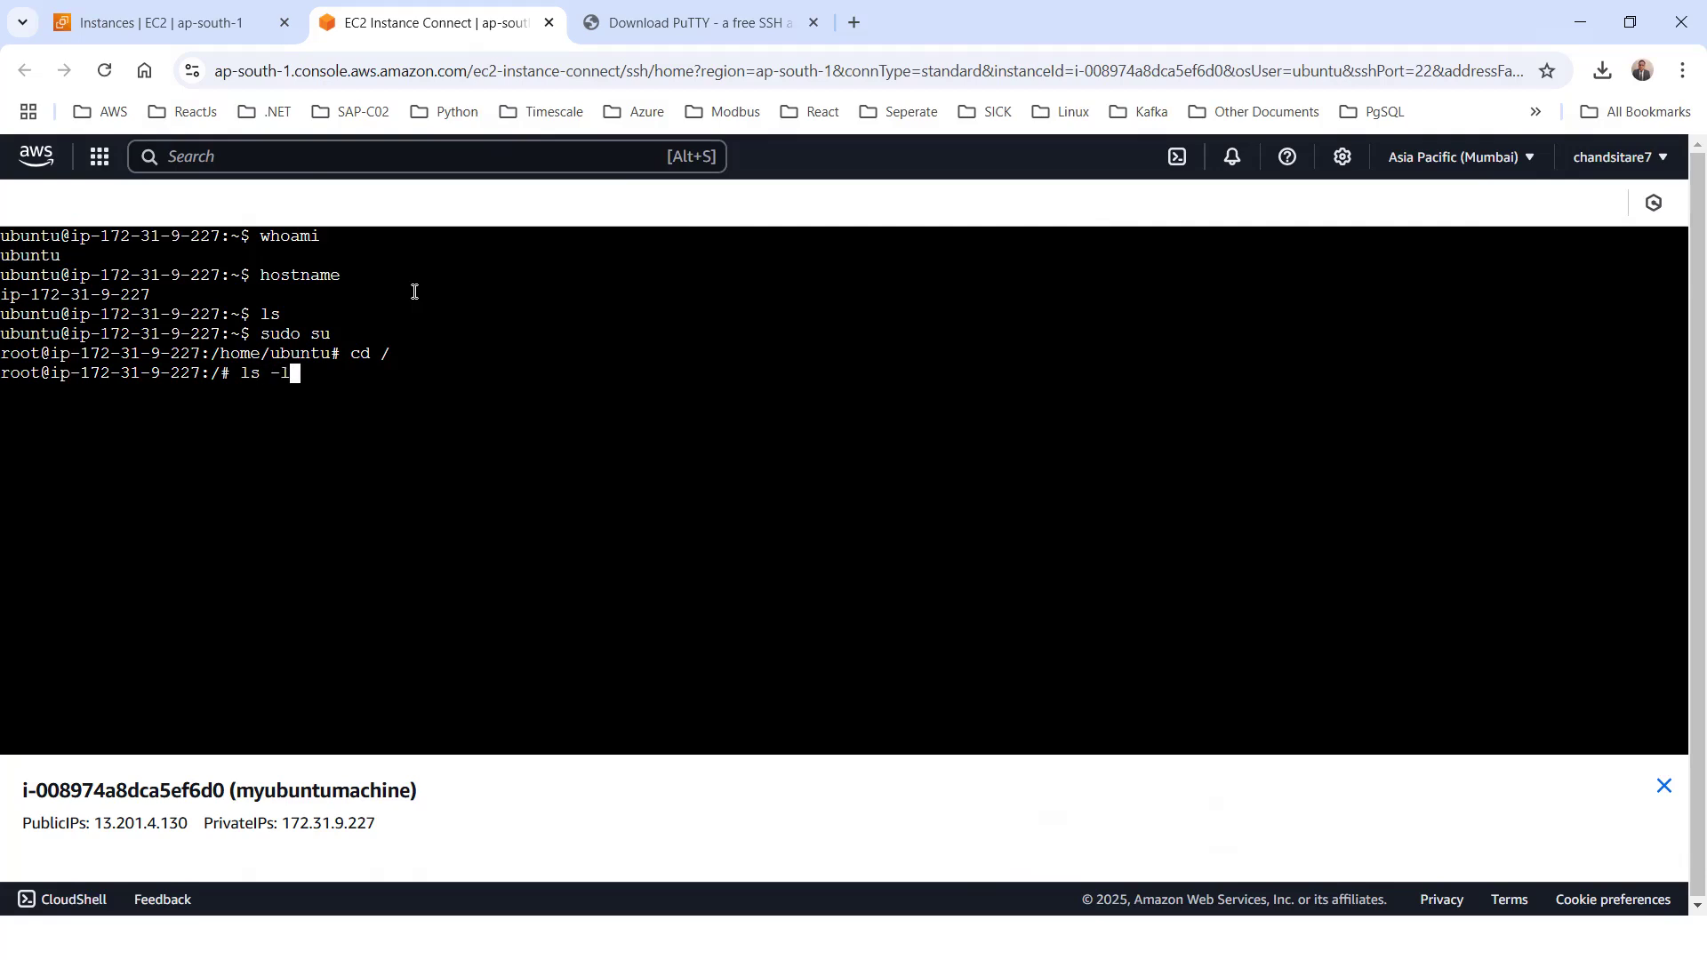
key(Return)
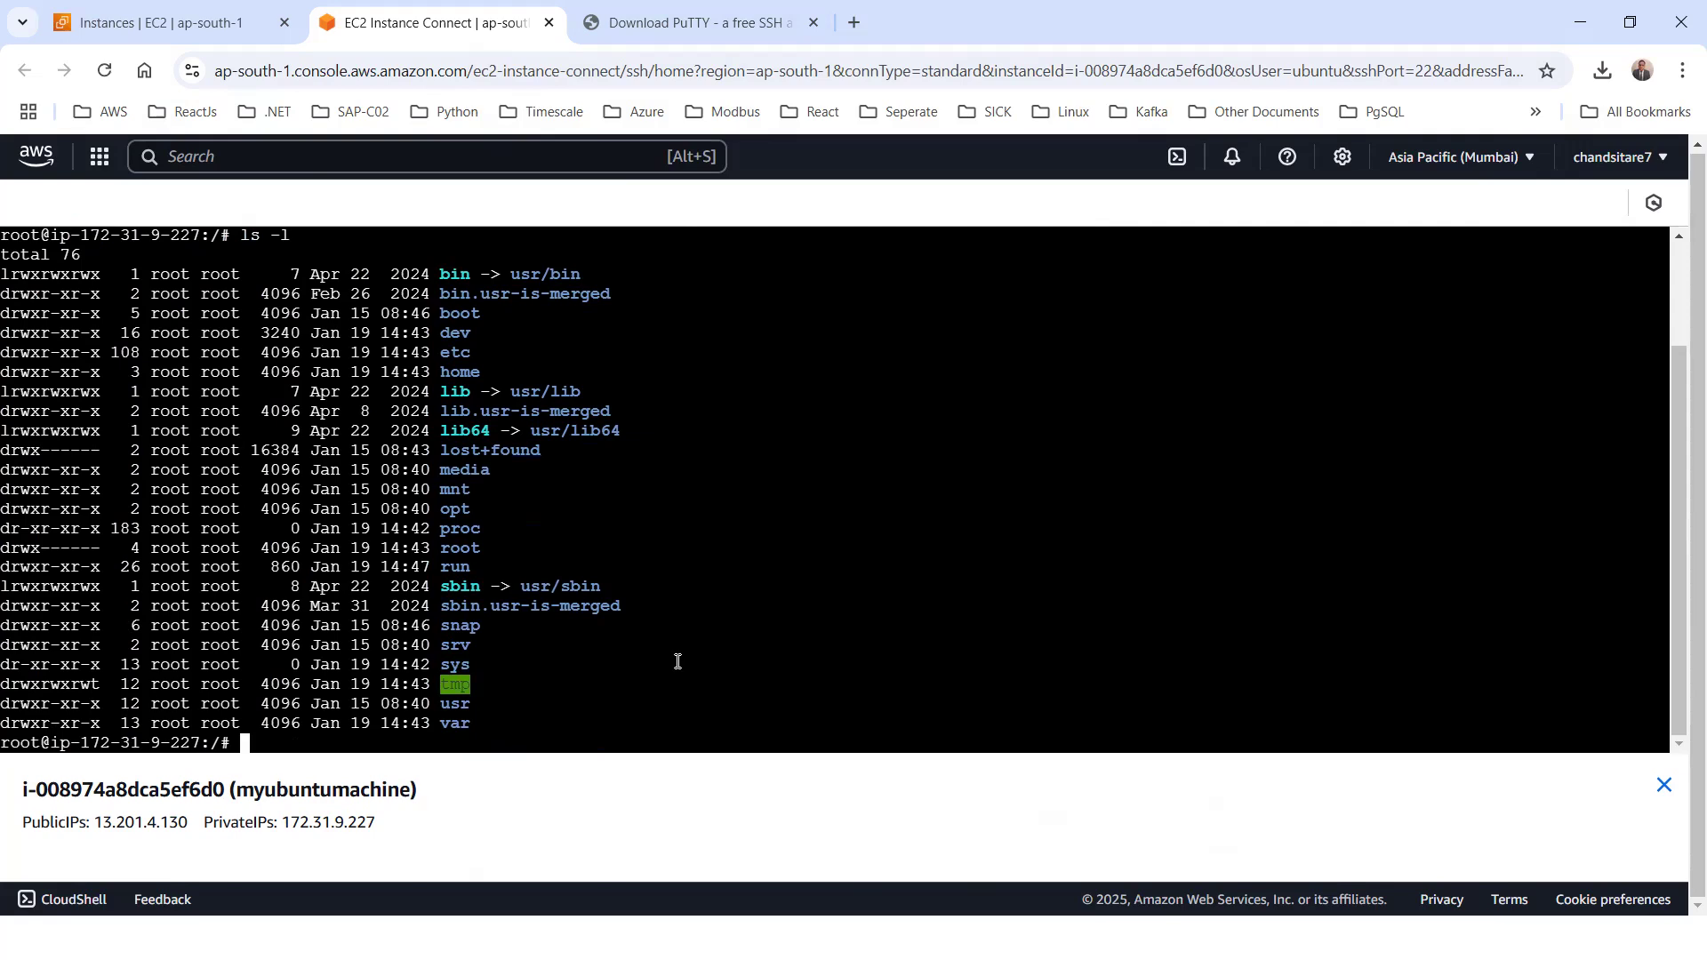
Exit the root shell, log out of the ubuntu session and close the EC2 Instance Connect terminal
text(exit)
key(Return)
text(exit)
key(BackSpace)
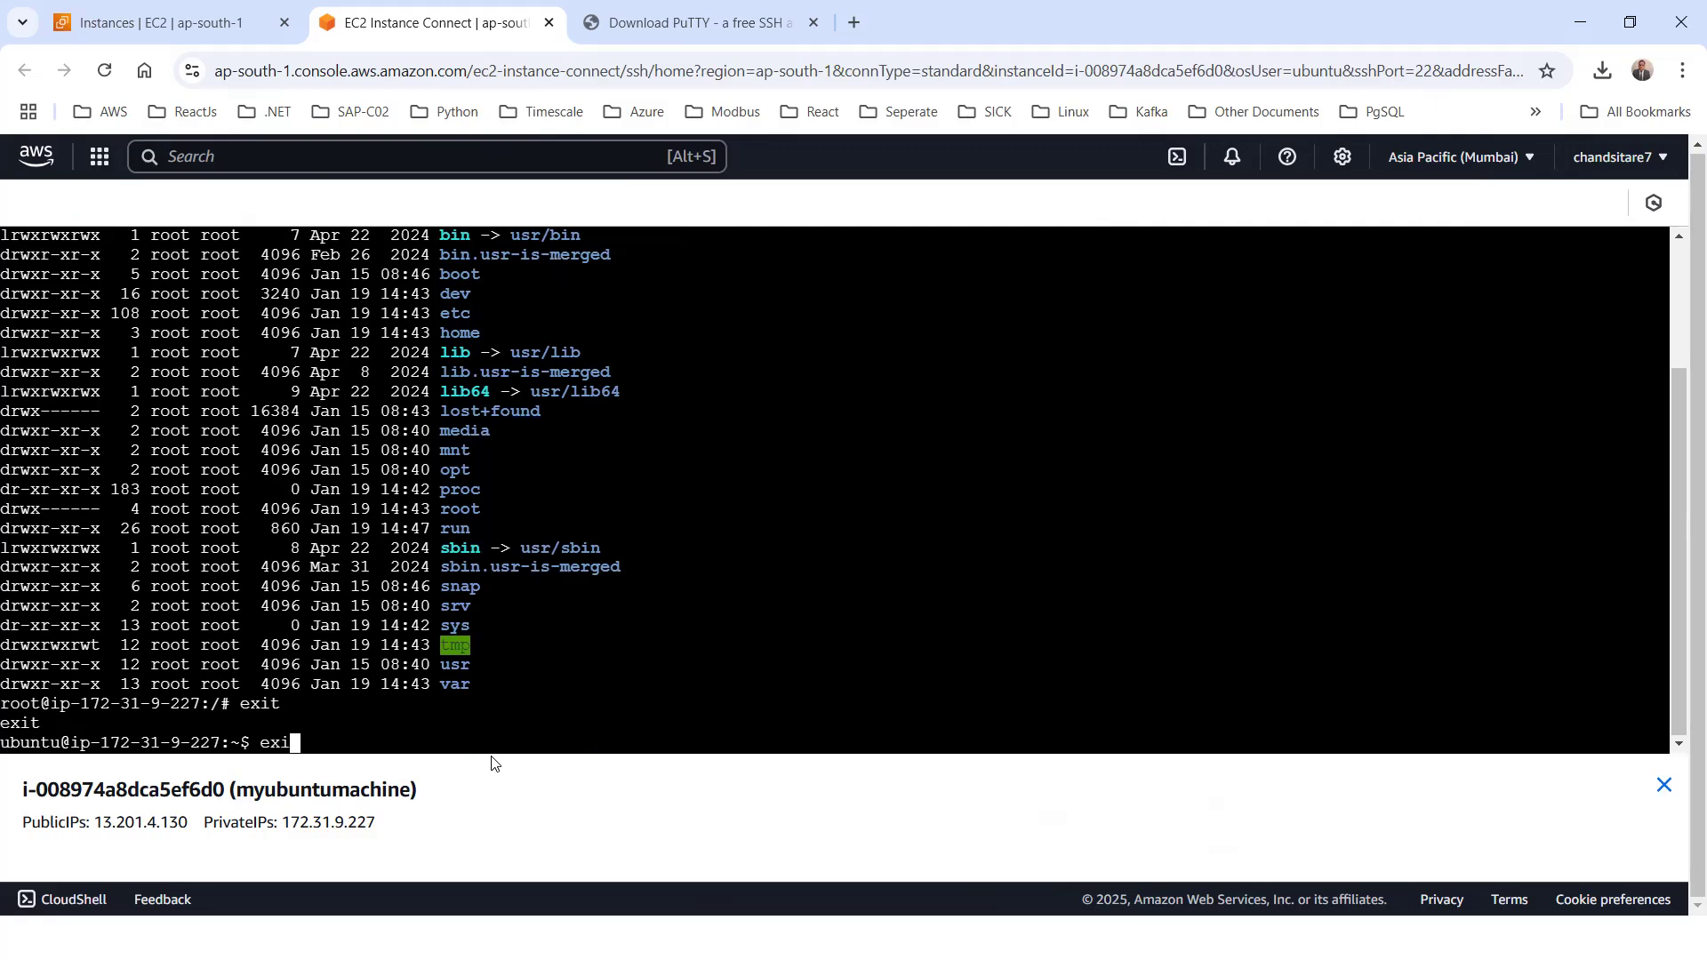
text(t)
key(Return)
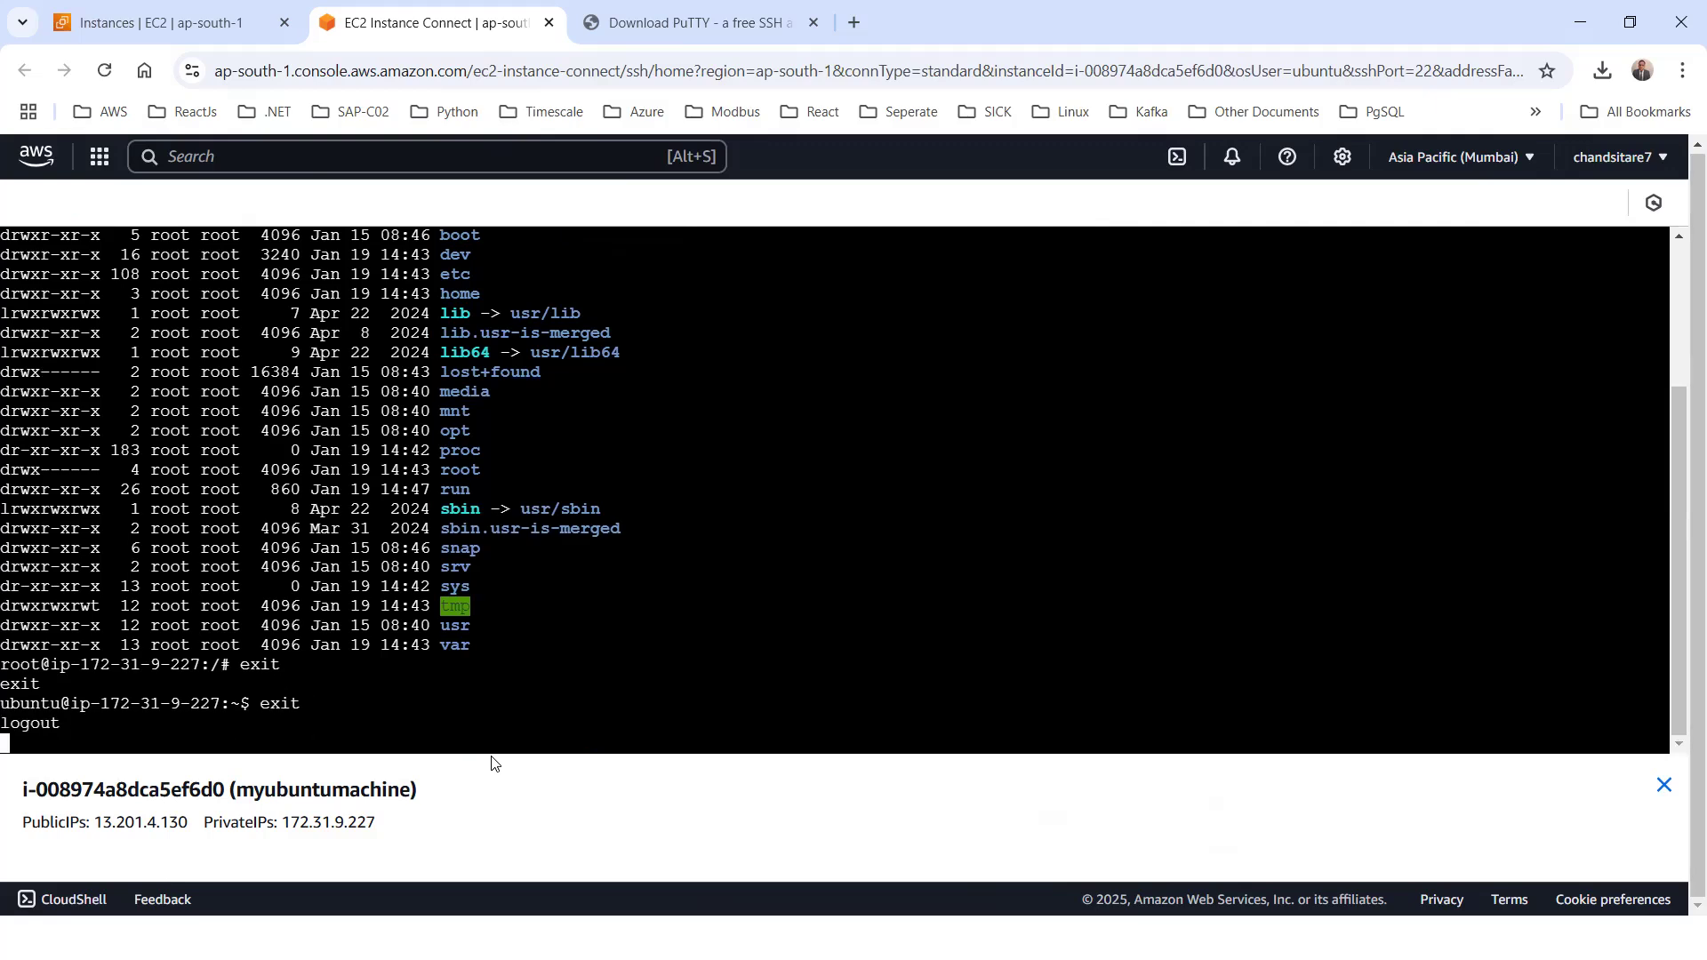
click(549, 23)
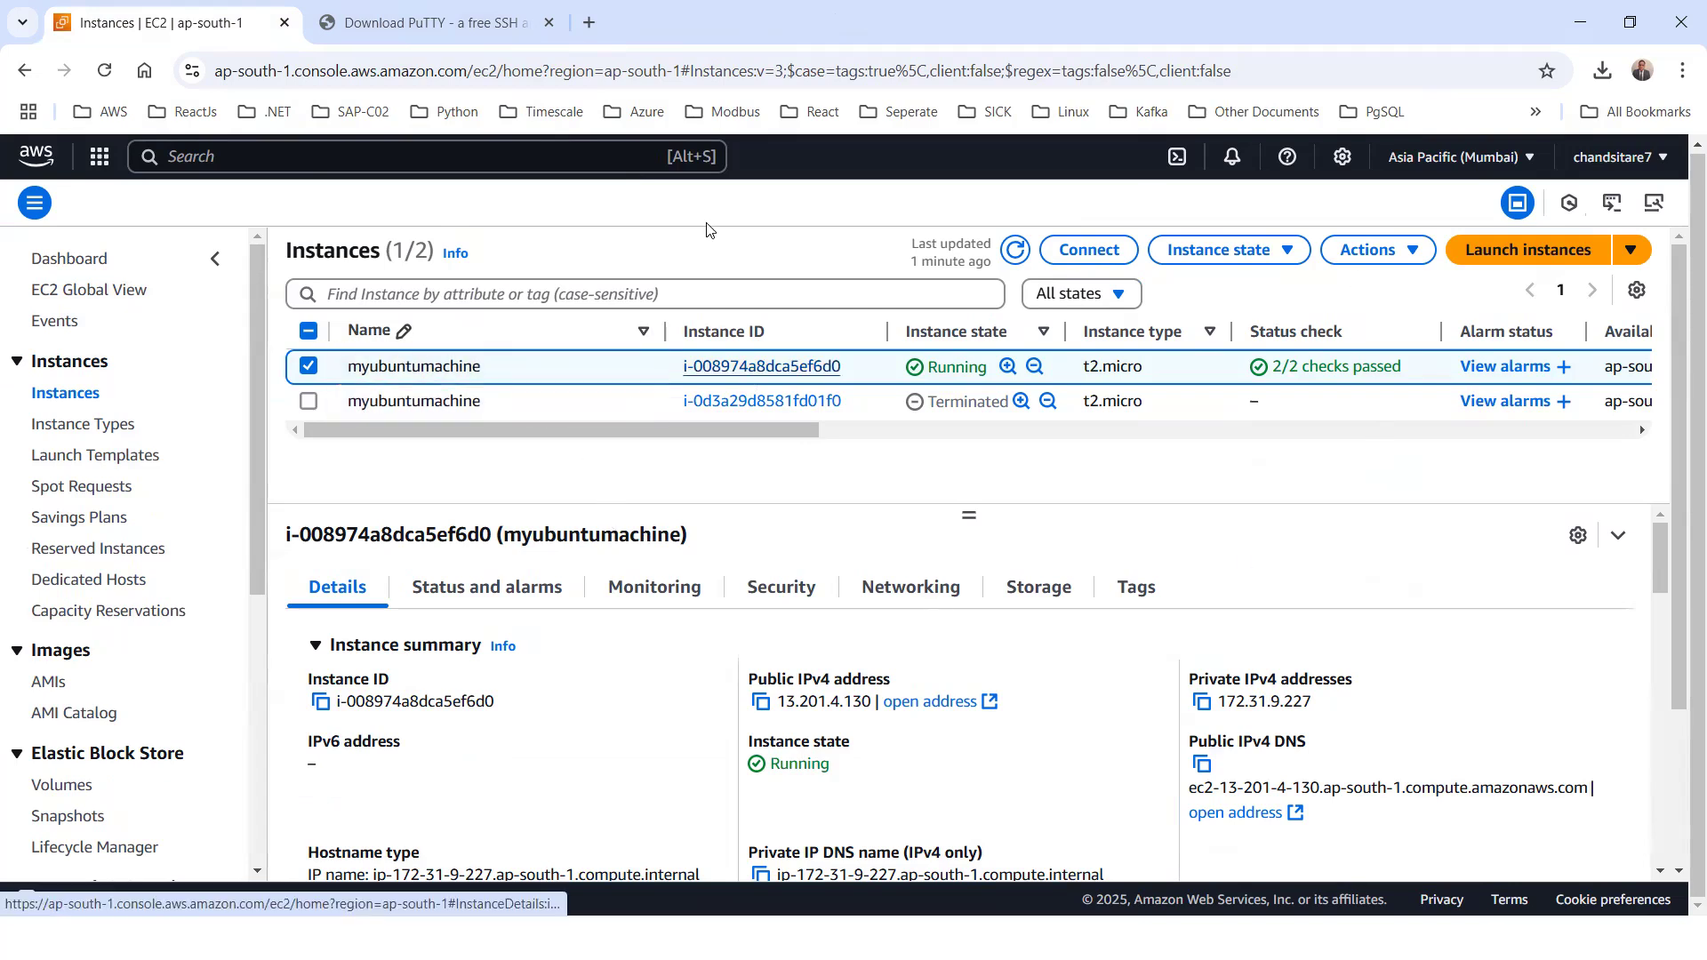
Open the instance summary of the running myubuntumachine and go to its connection options again
click(766, 376)
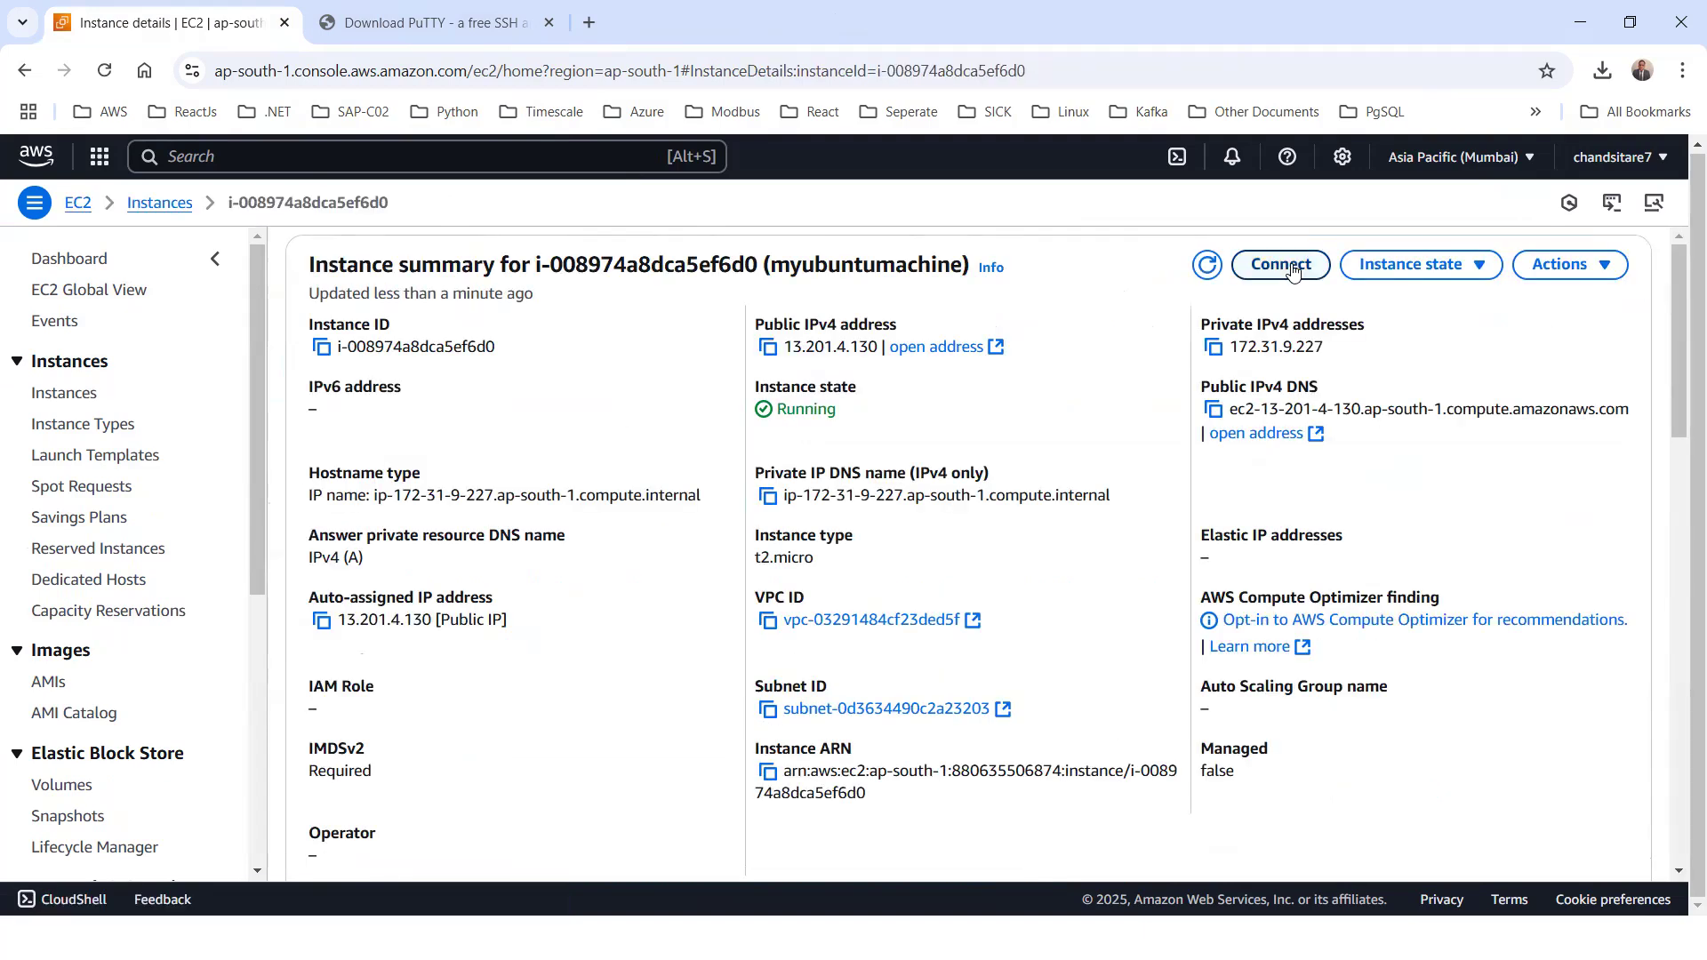
click(1282, 265)
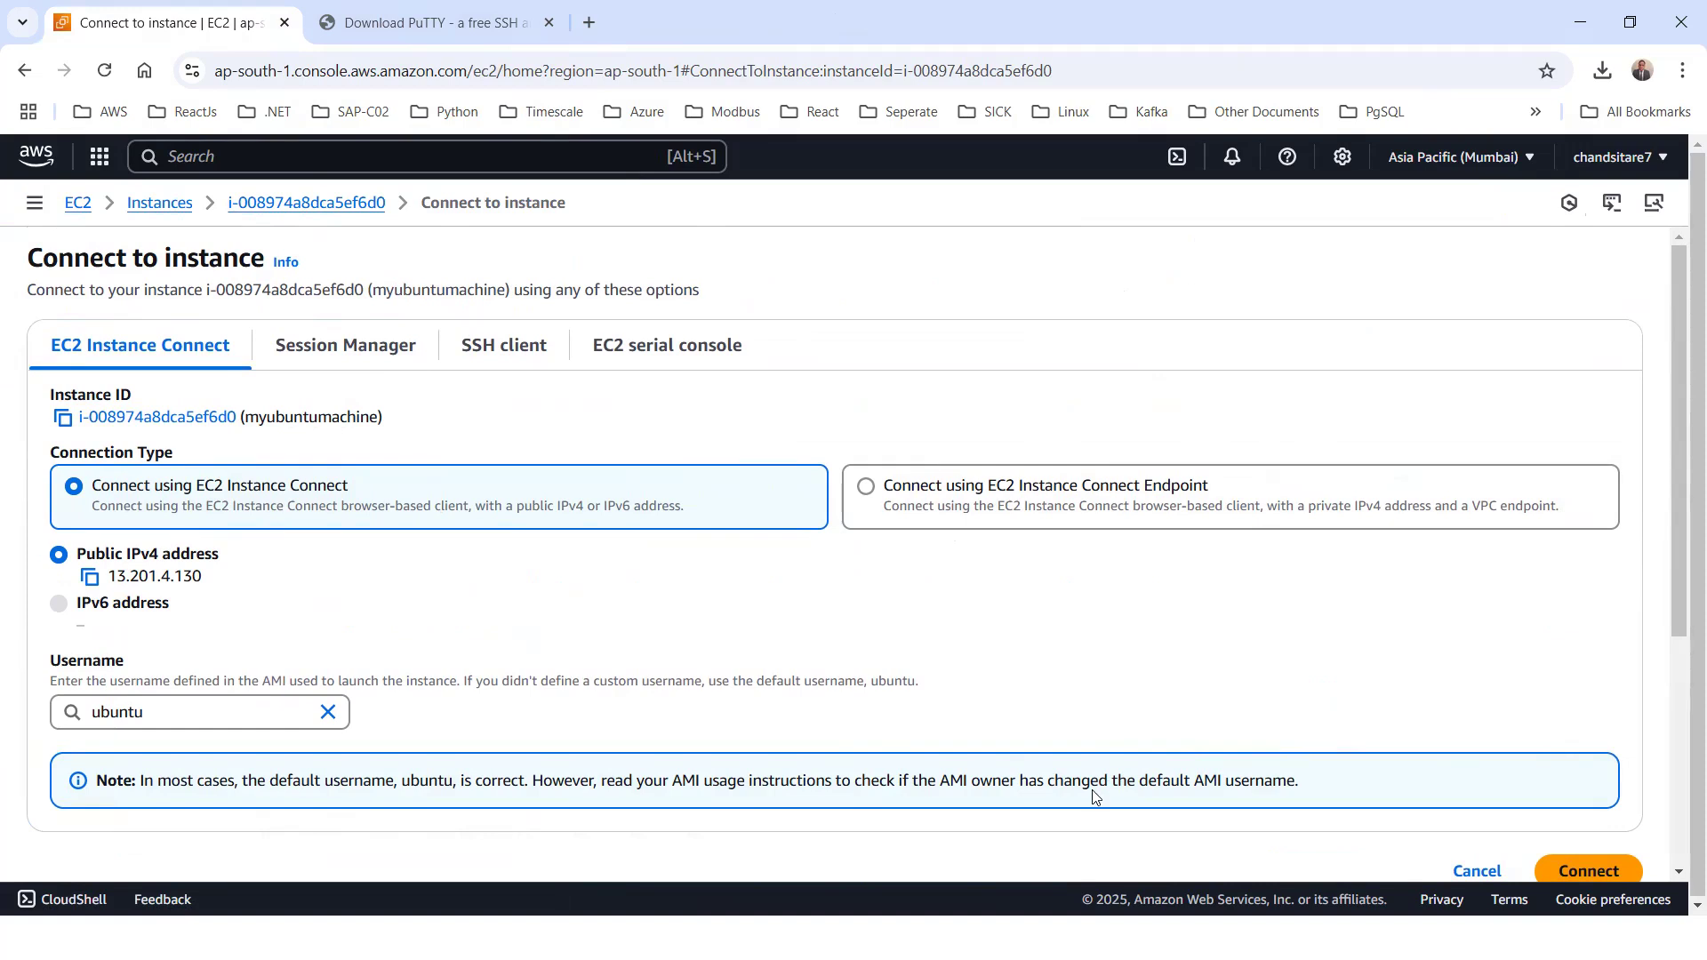
key(alt)
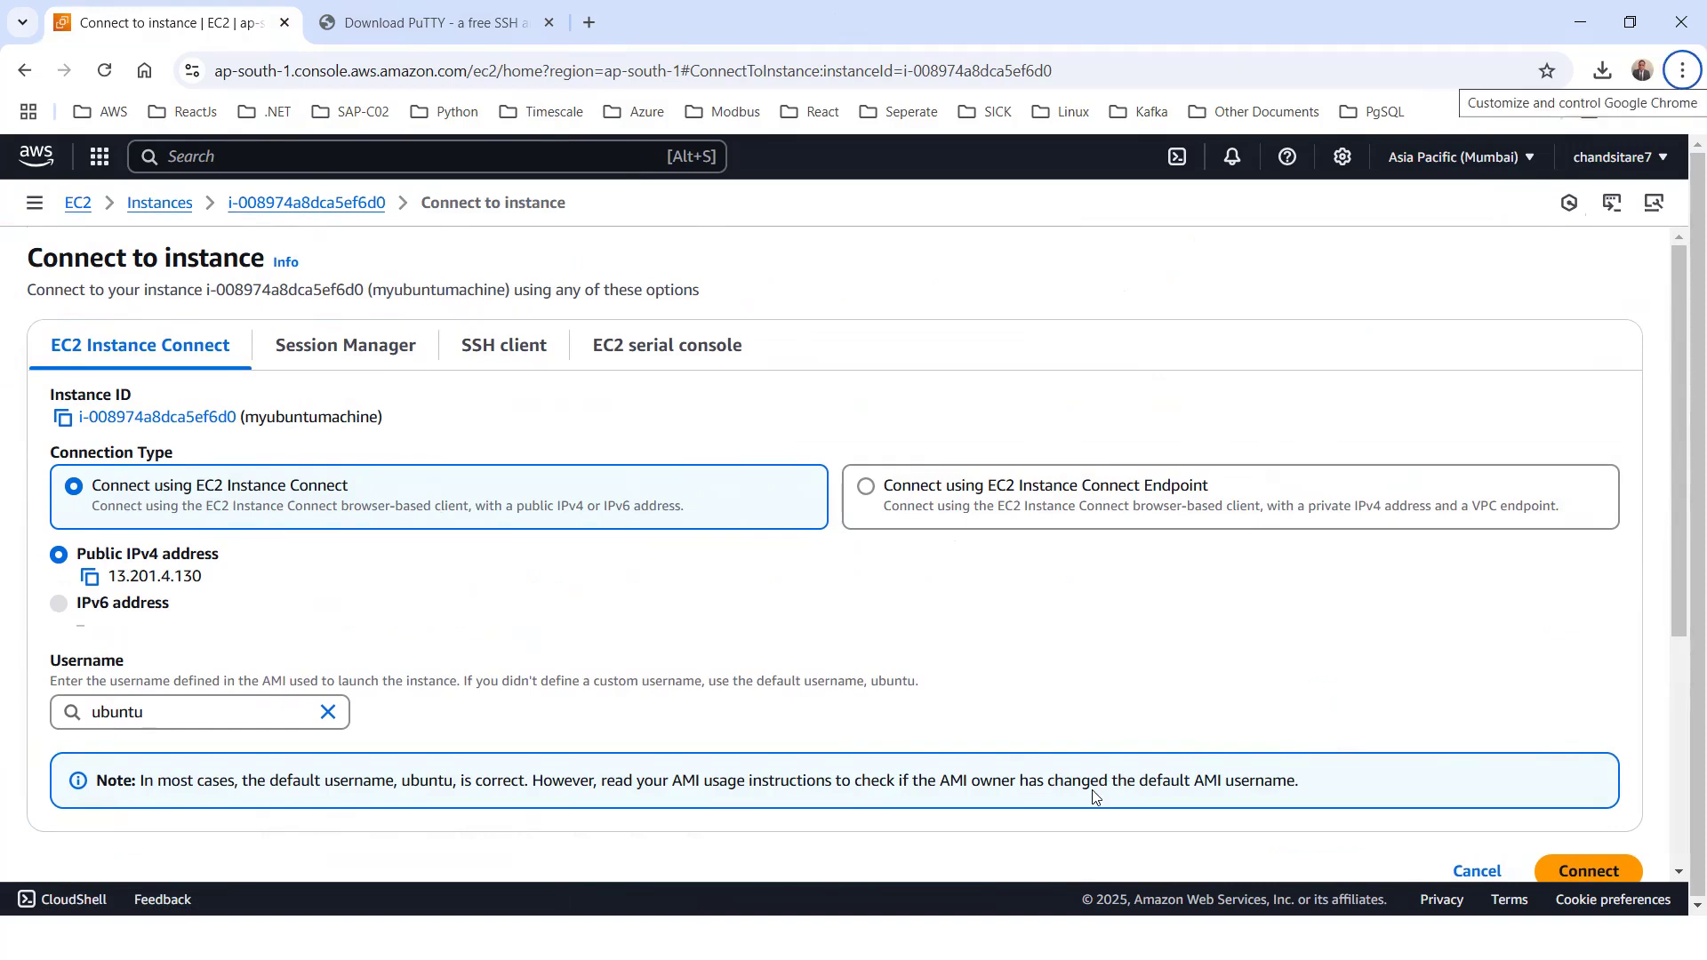
key(alt+Tab)
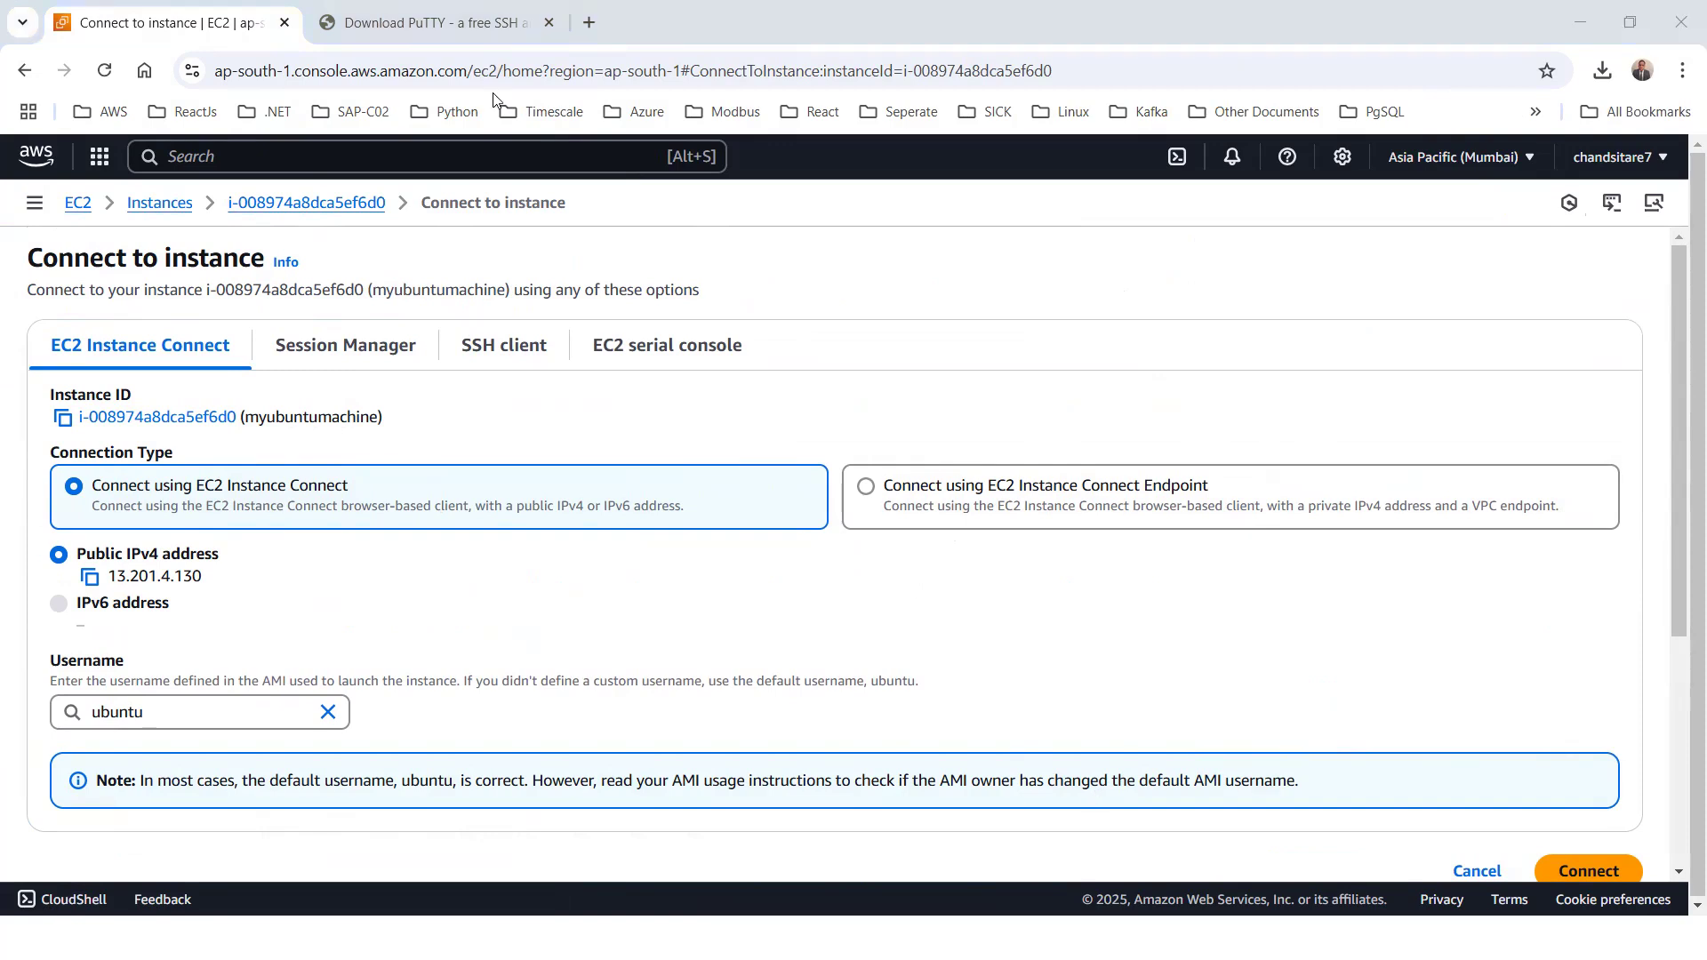
Open the PuTTY download site putty.org in a new browser tab
click(578, 25)
text(o)
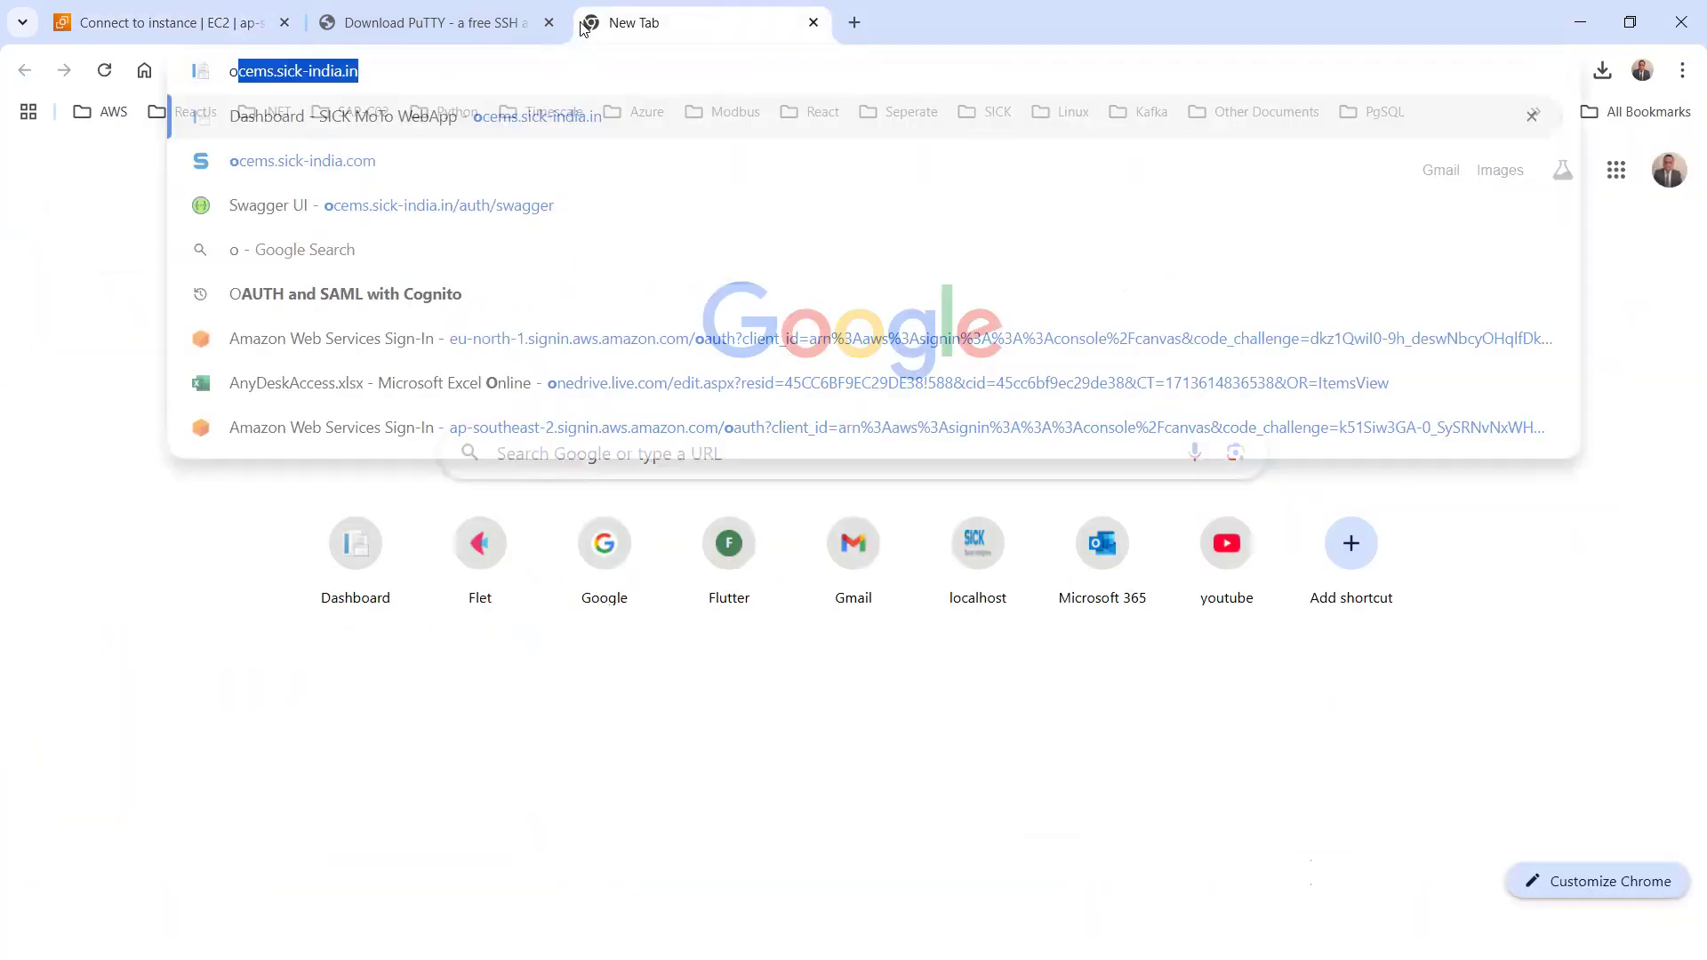
text(r)
key(BackSpace)
key(BackSpace)
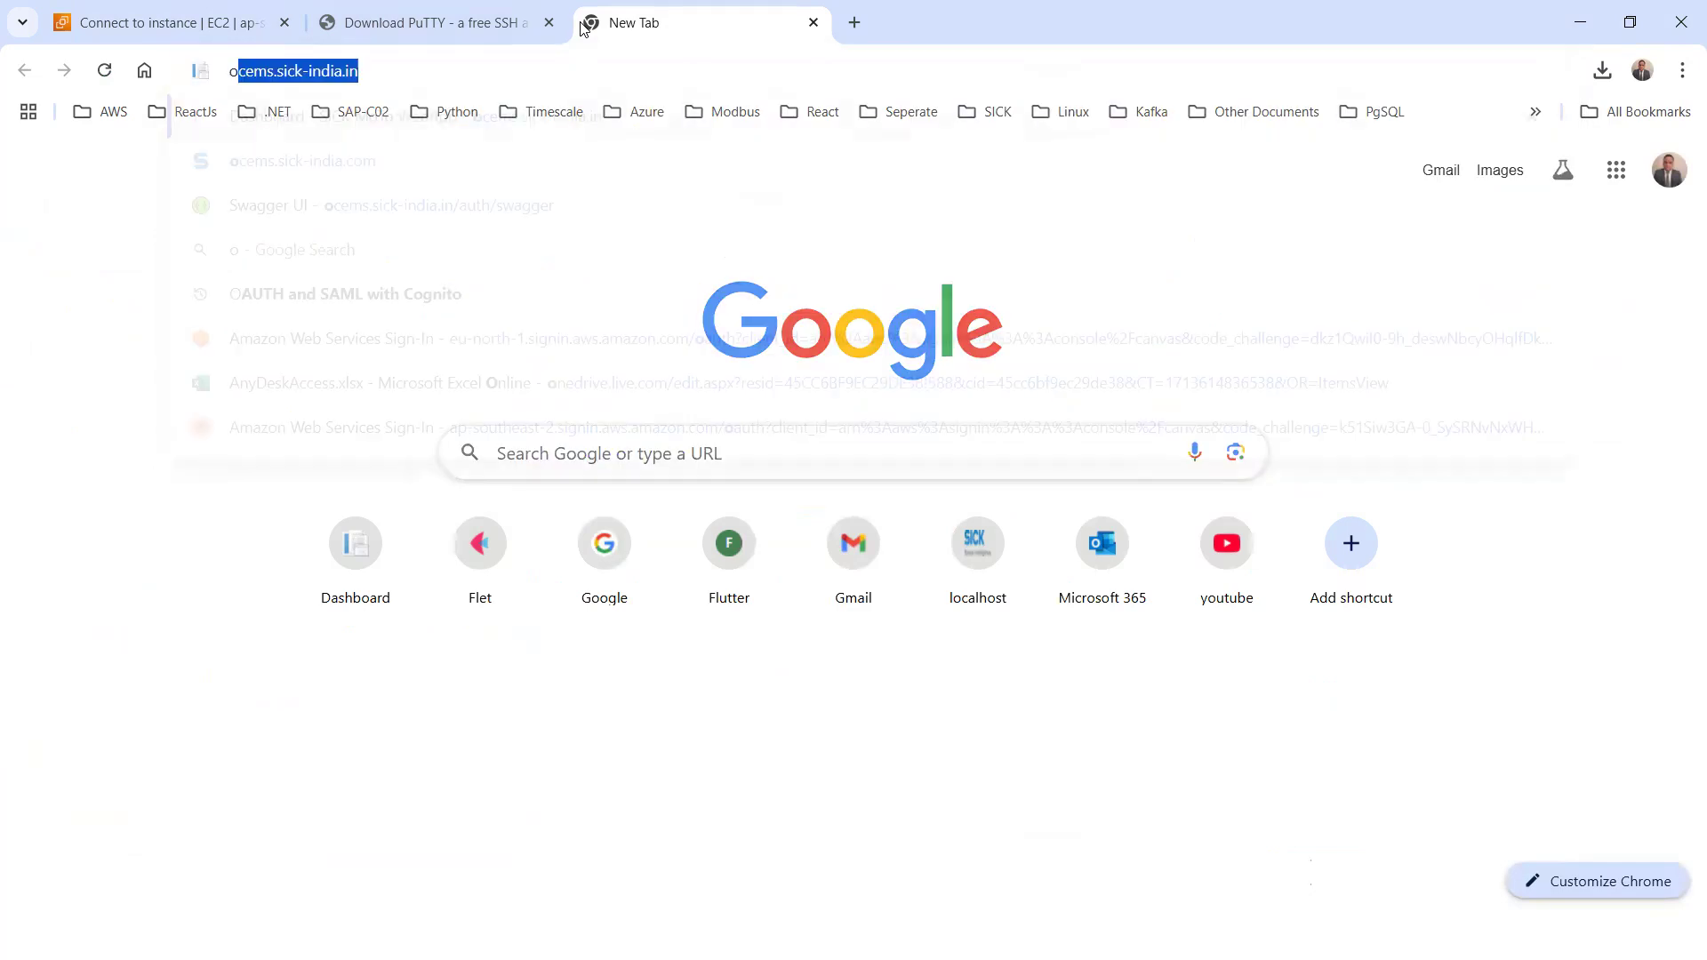
text(p)
key(BackSpace)
key(BackSpace)
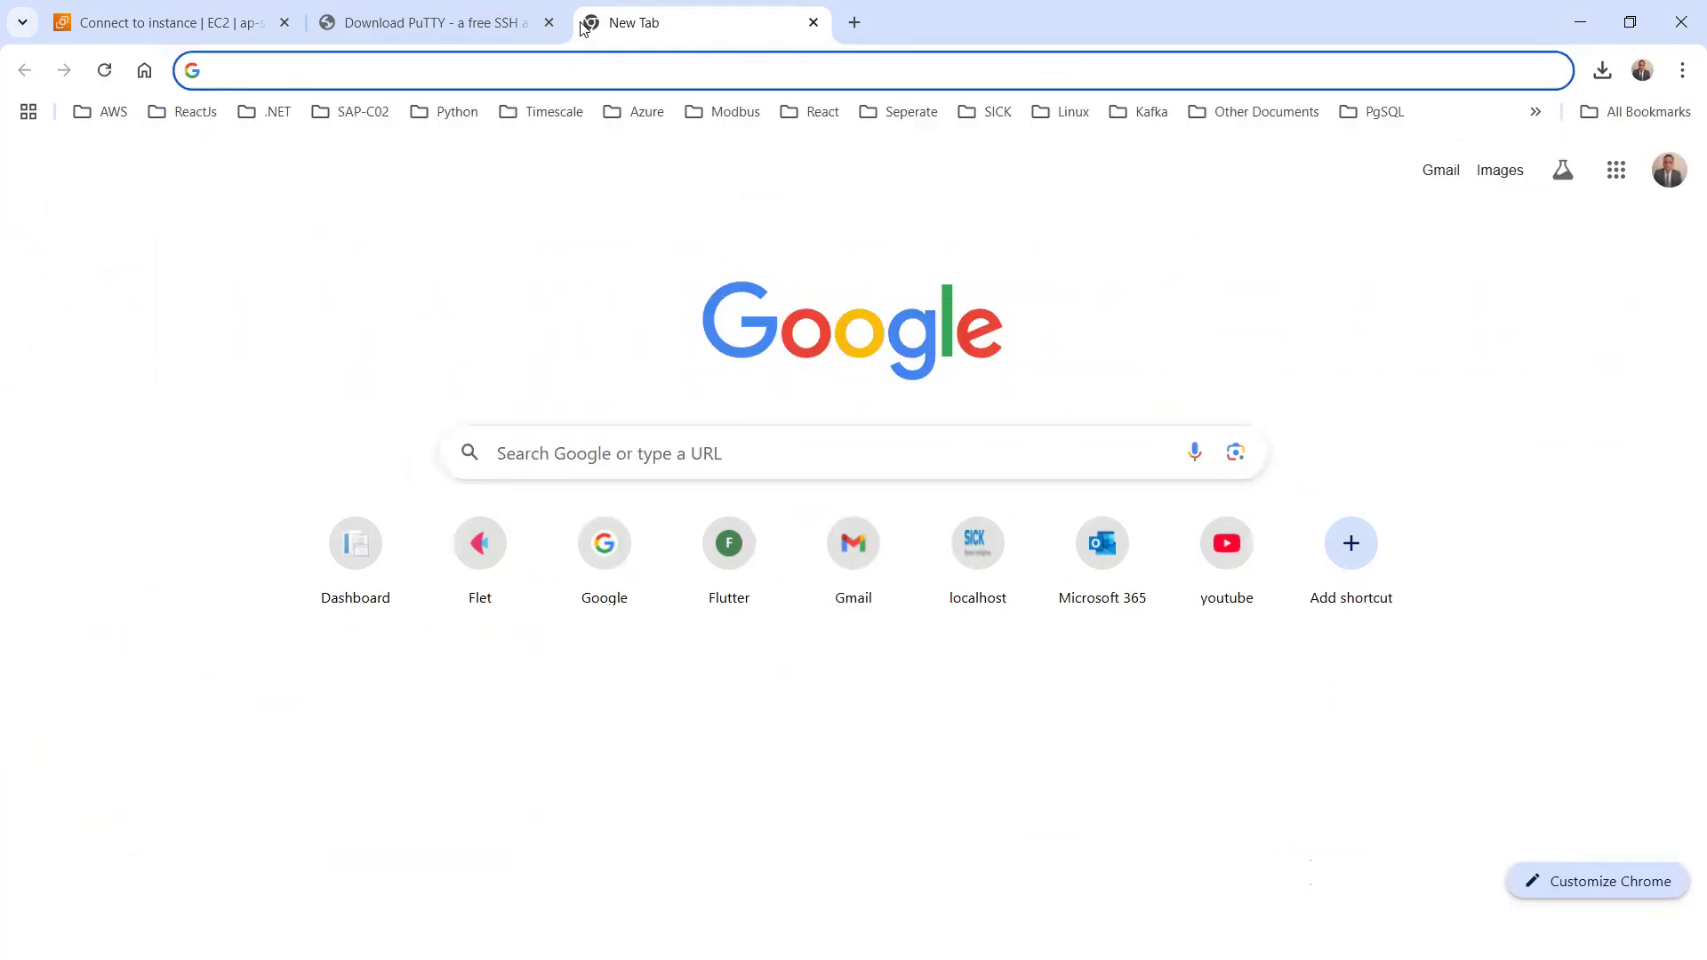
text(putt)
key(Return)
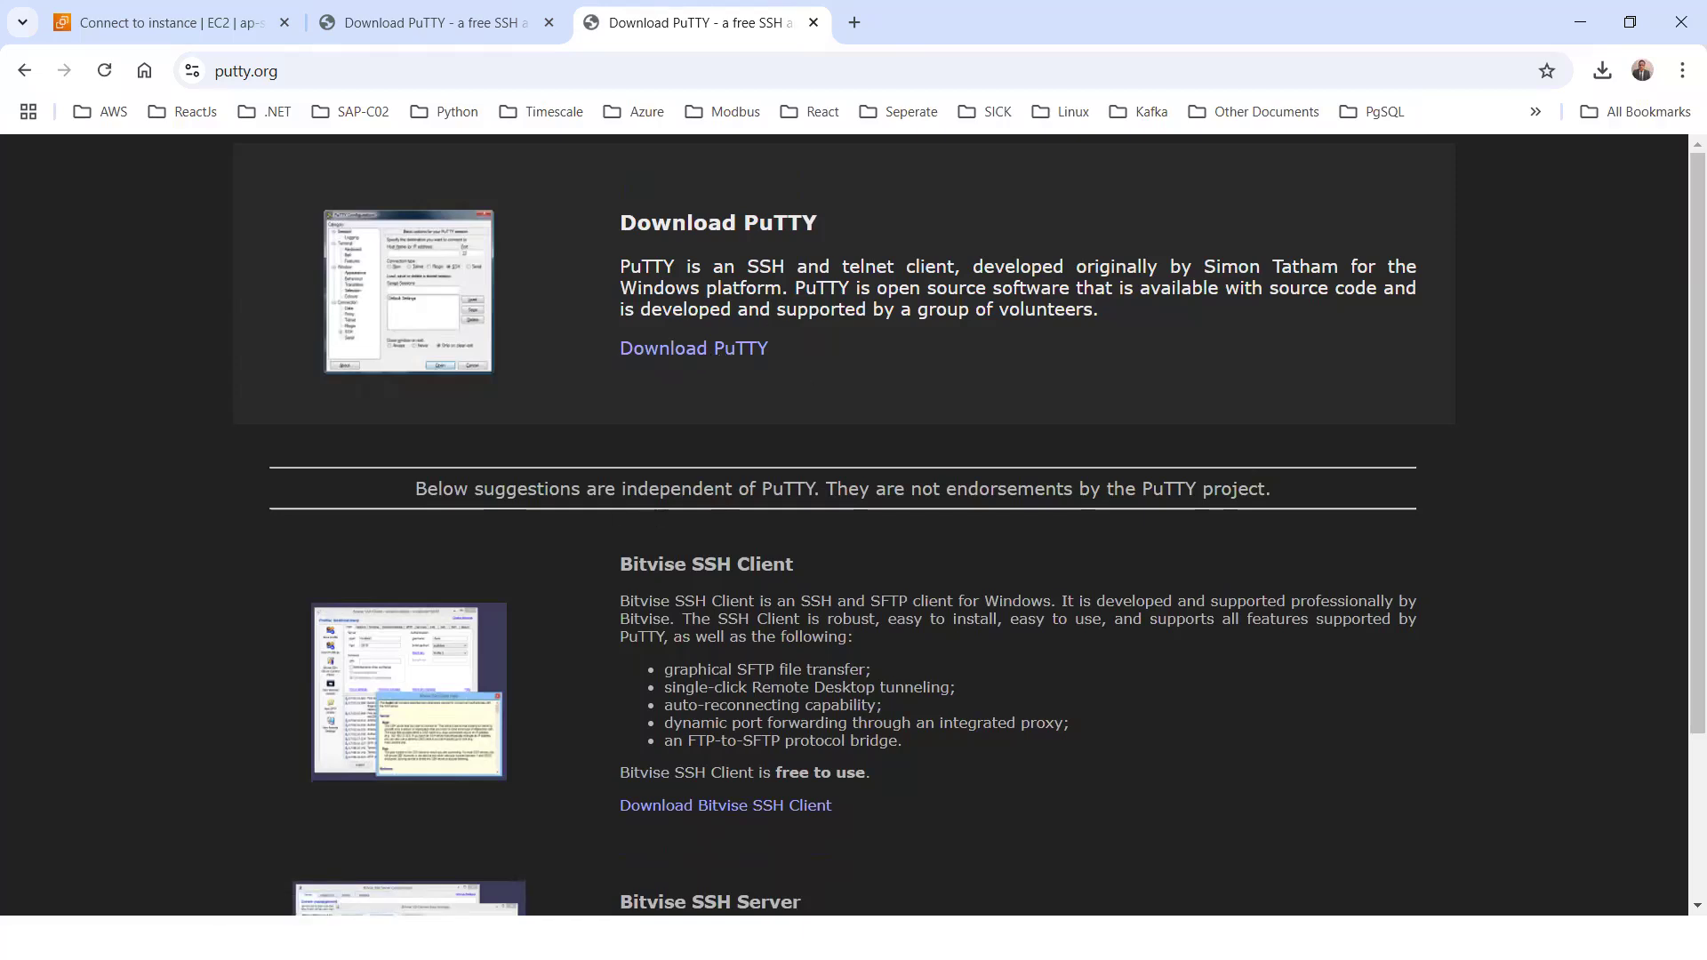
Launch PuTTYgen and start loading an existing private key file from the Downloads folder
key(super)
text(pu)
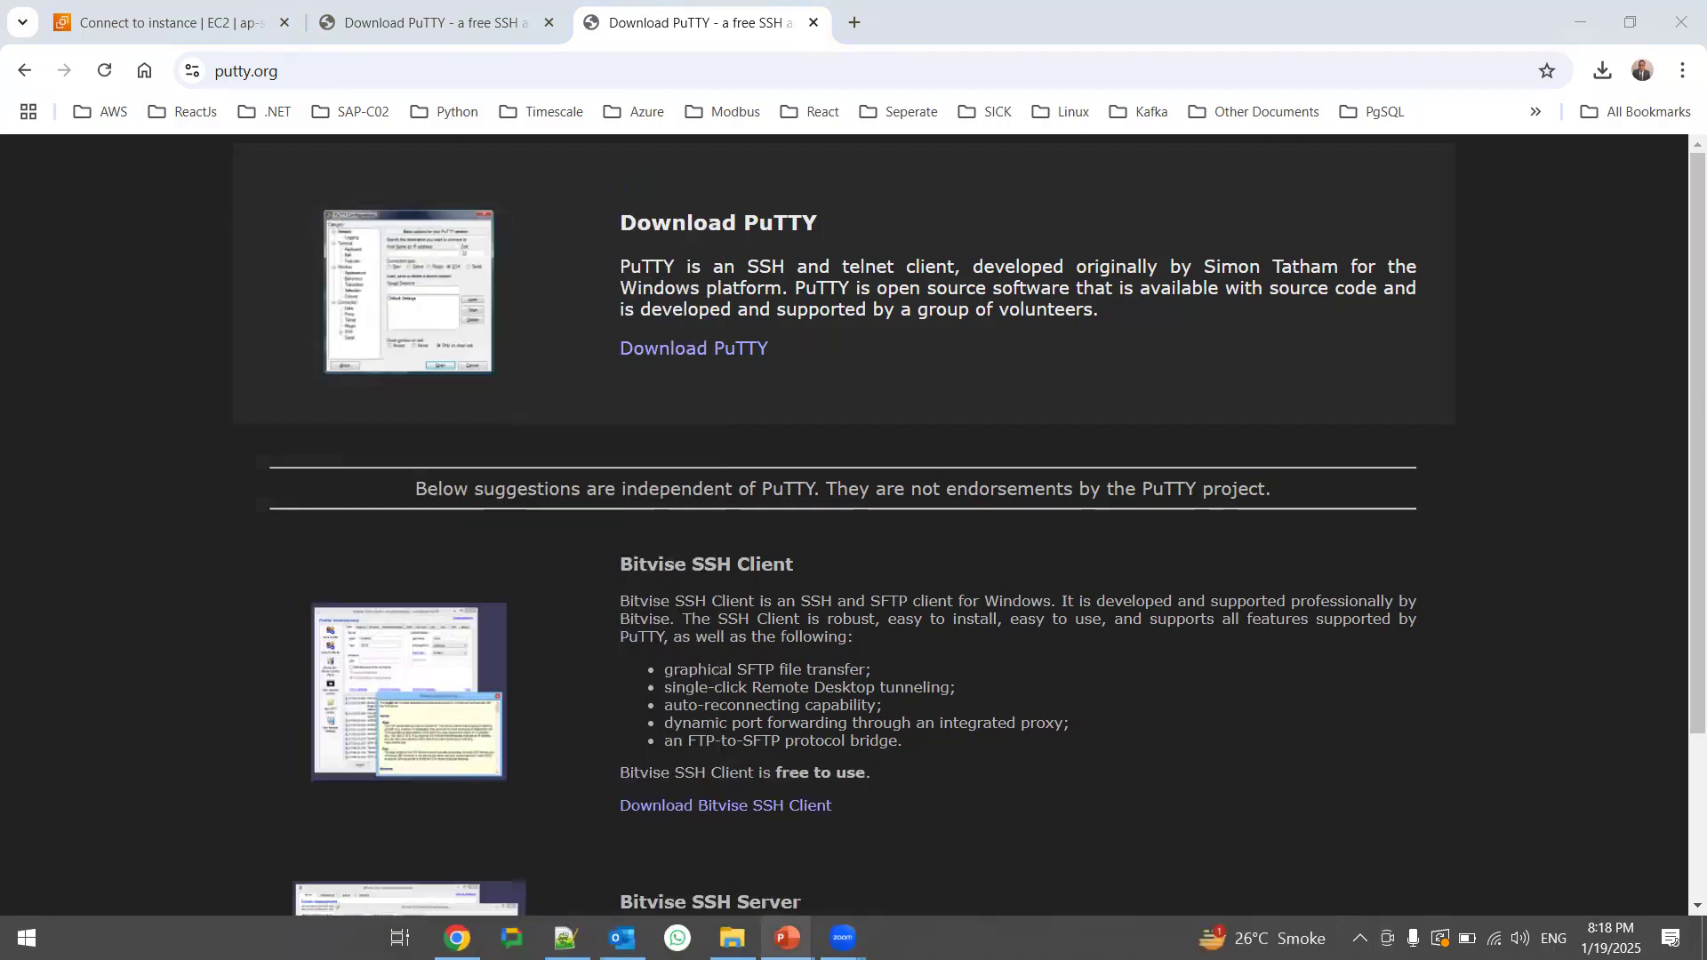
text(ty)
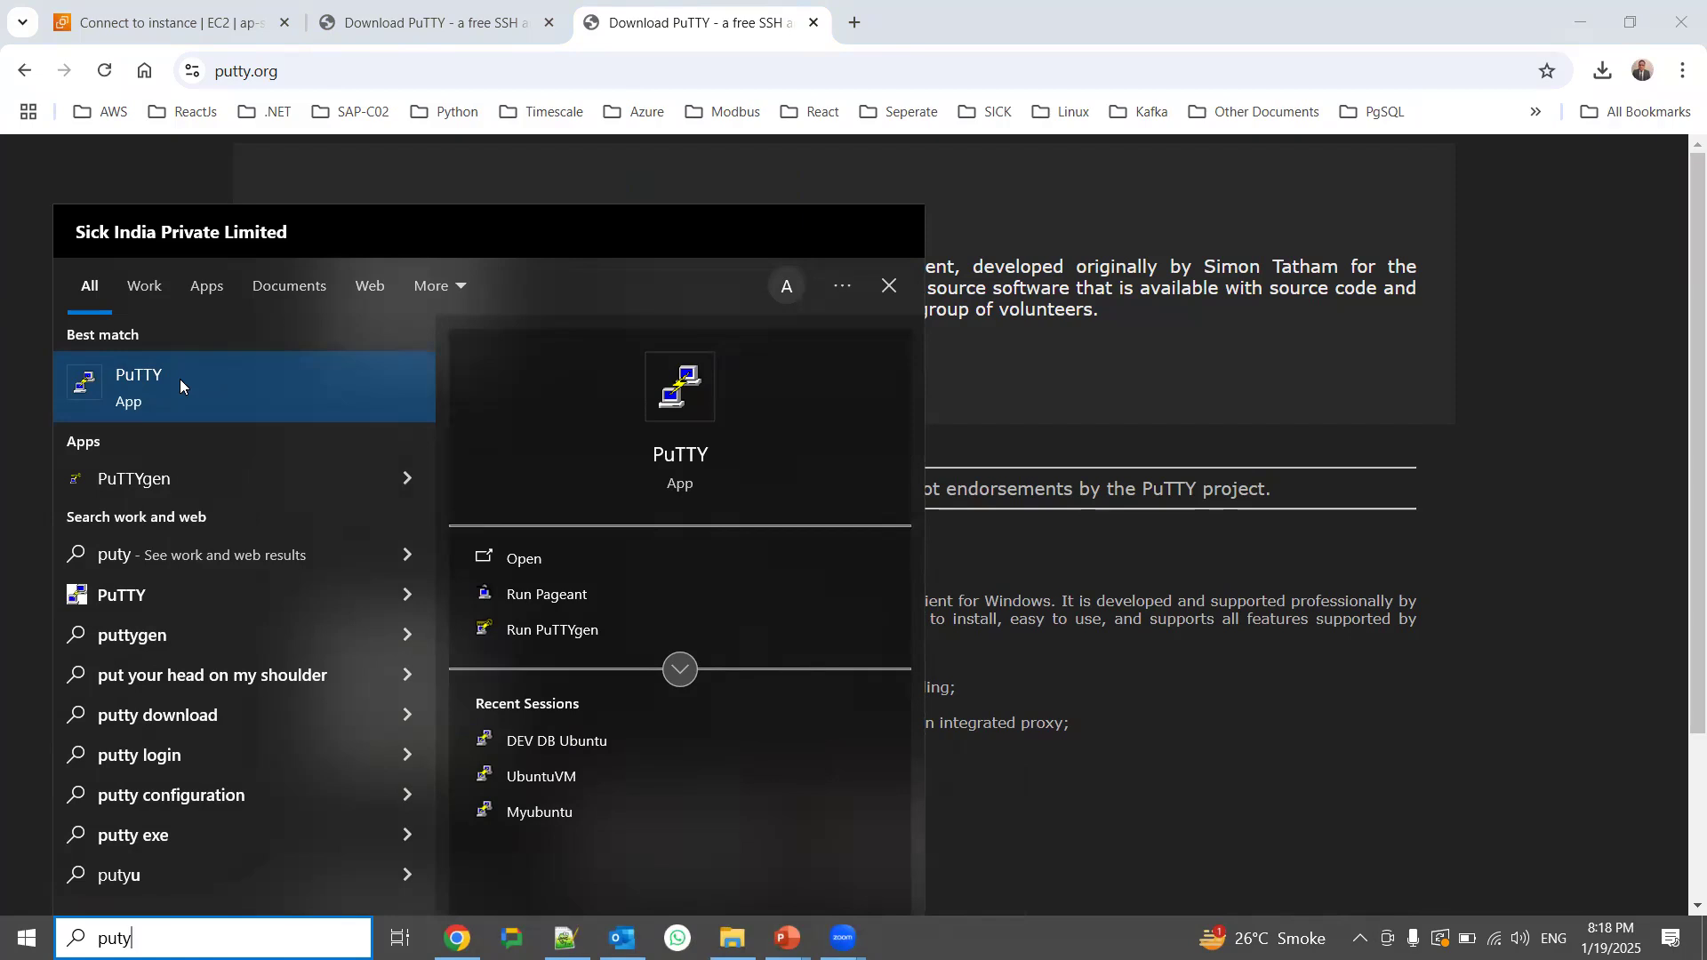
click(145, 481)
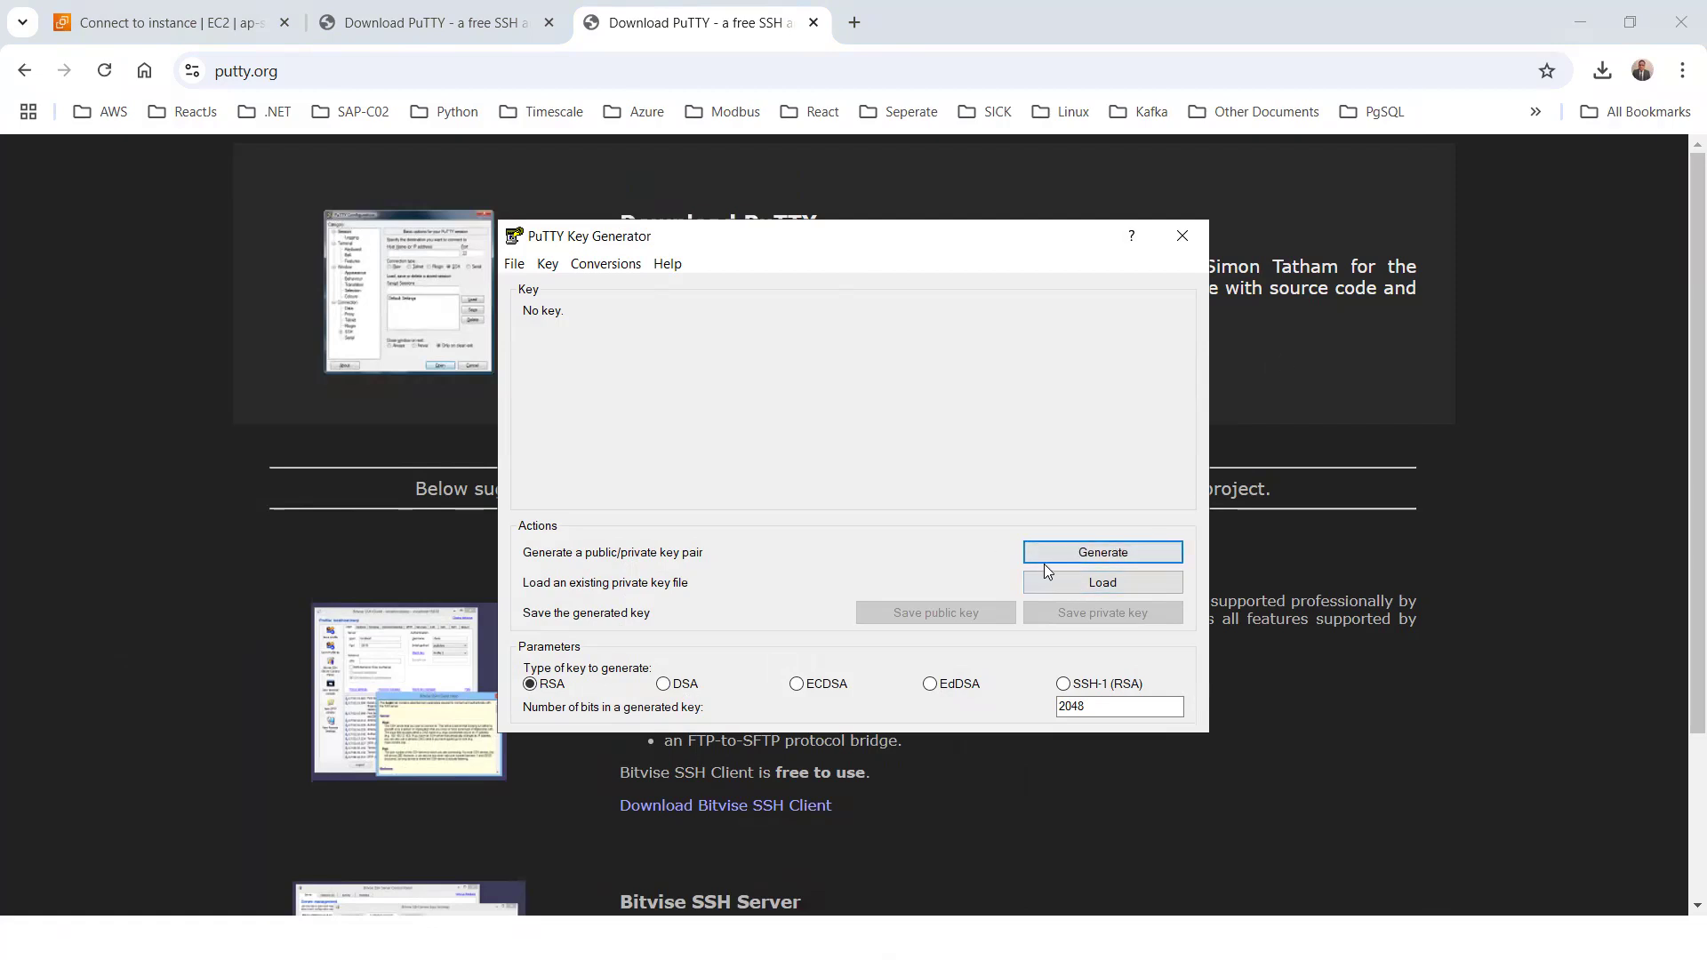
click(1088, 585)
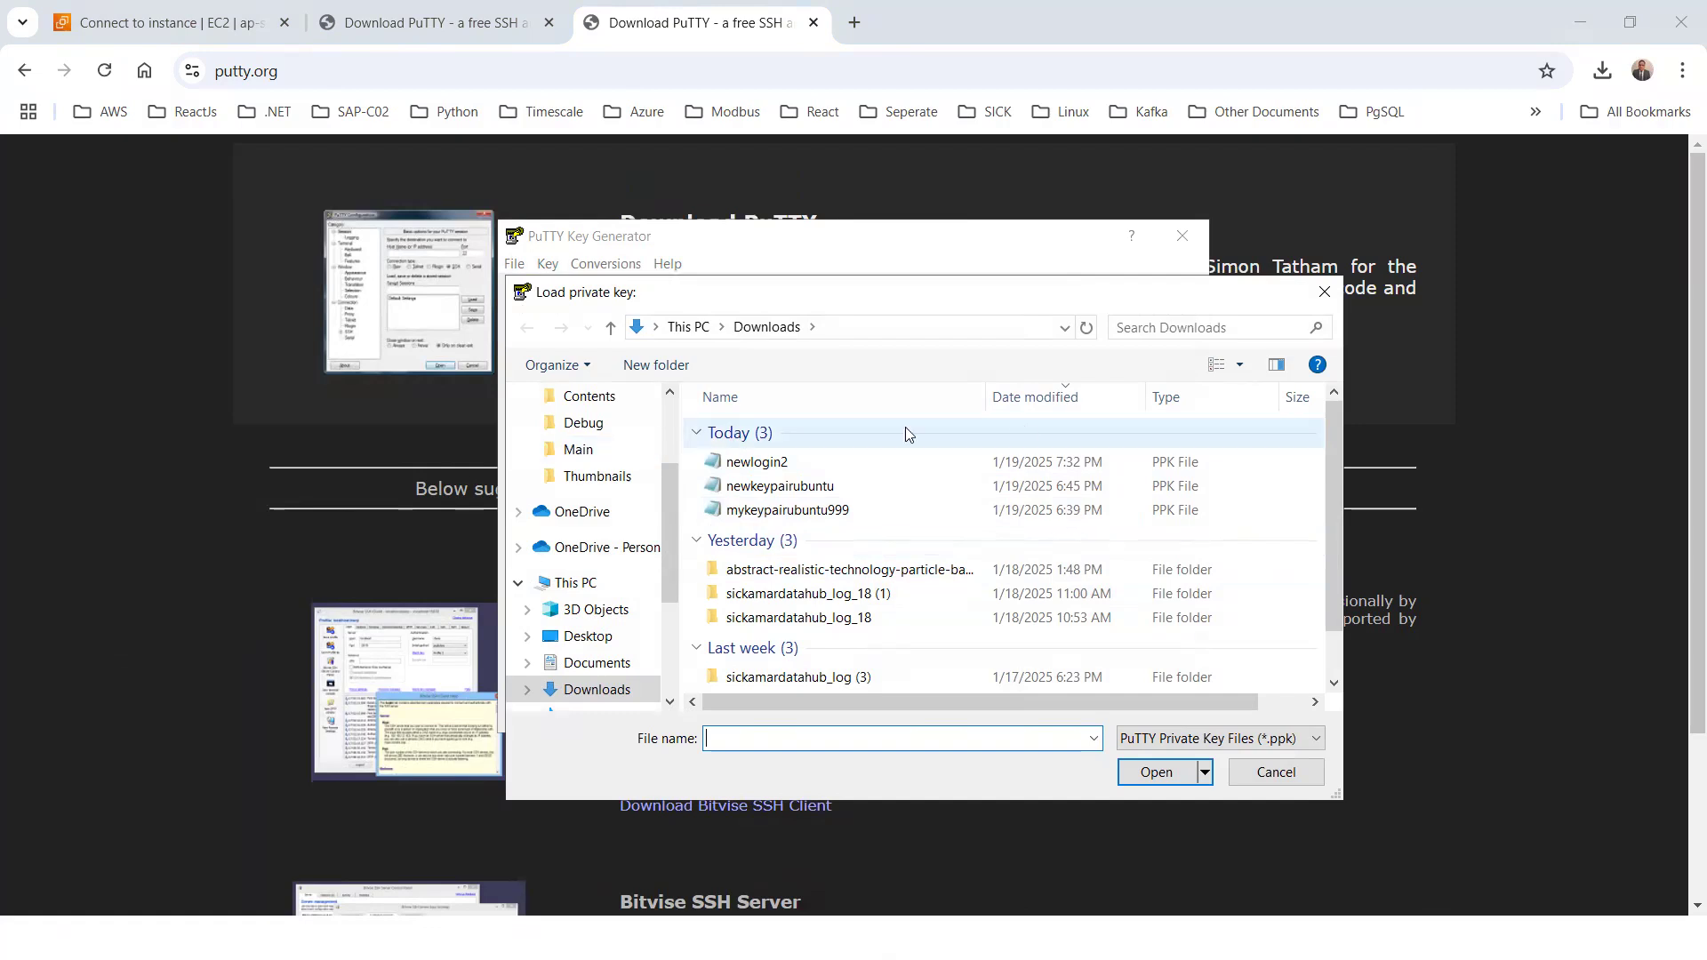
click(1031, 400)
click(1031, 400)
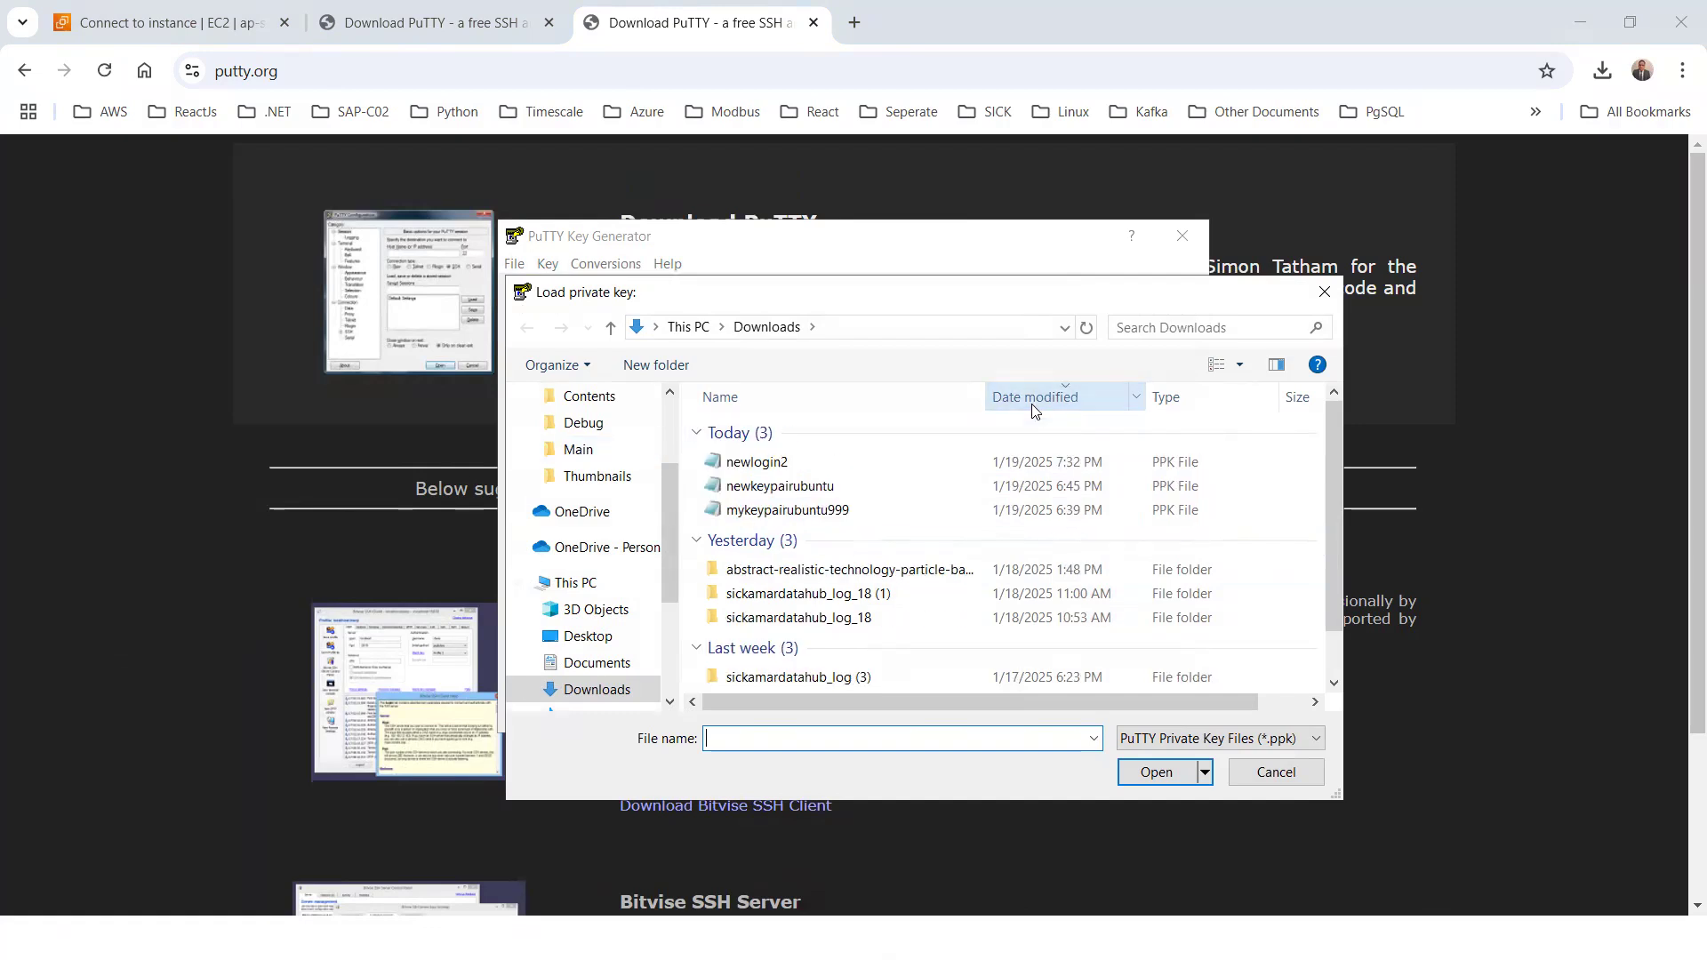
Check the browser's recent download history for the key pair file, and return to the PuTTYgen load dialog
click(1602, 70)
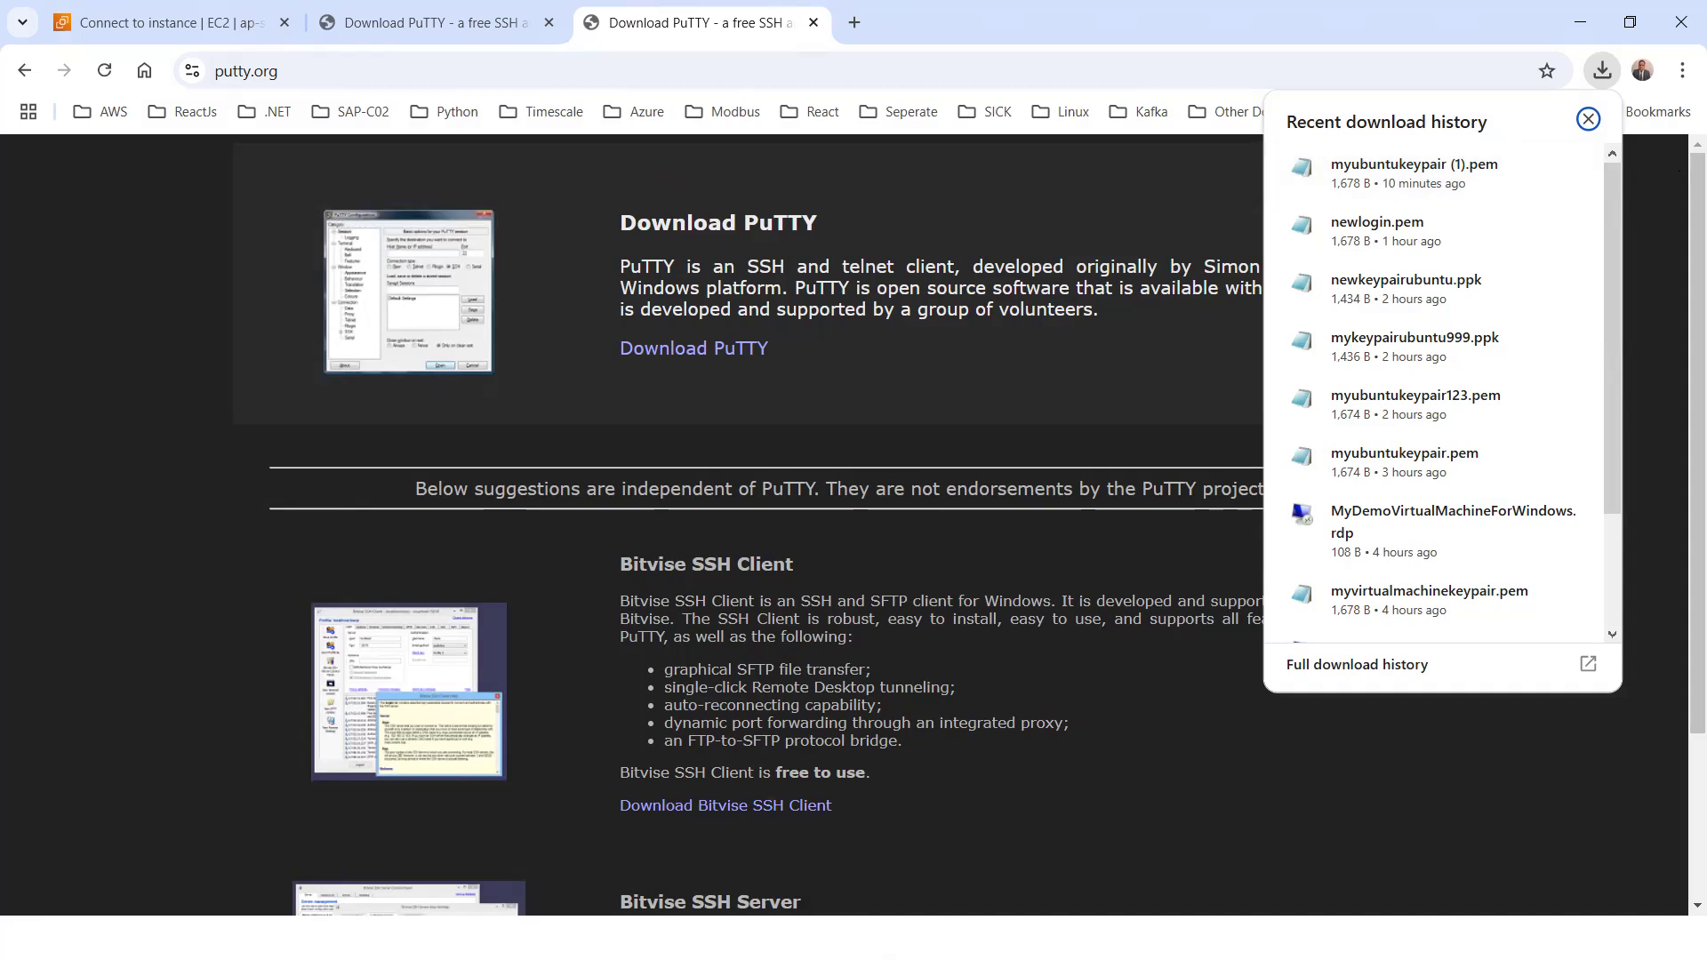
key(super)
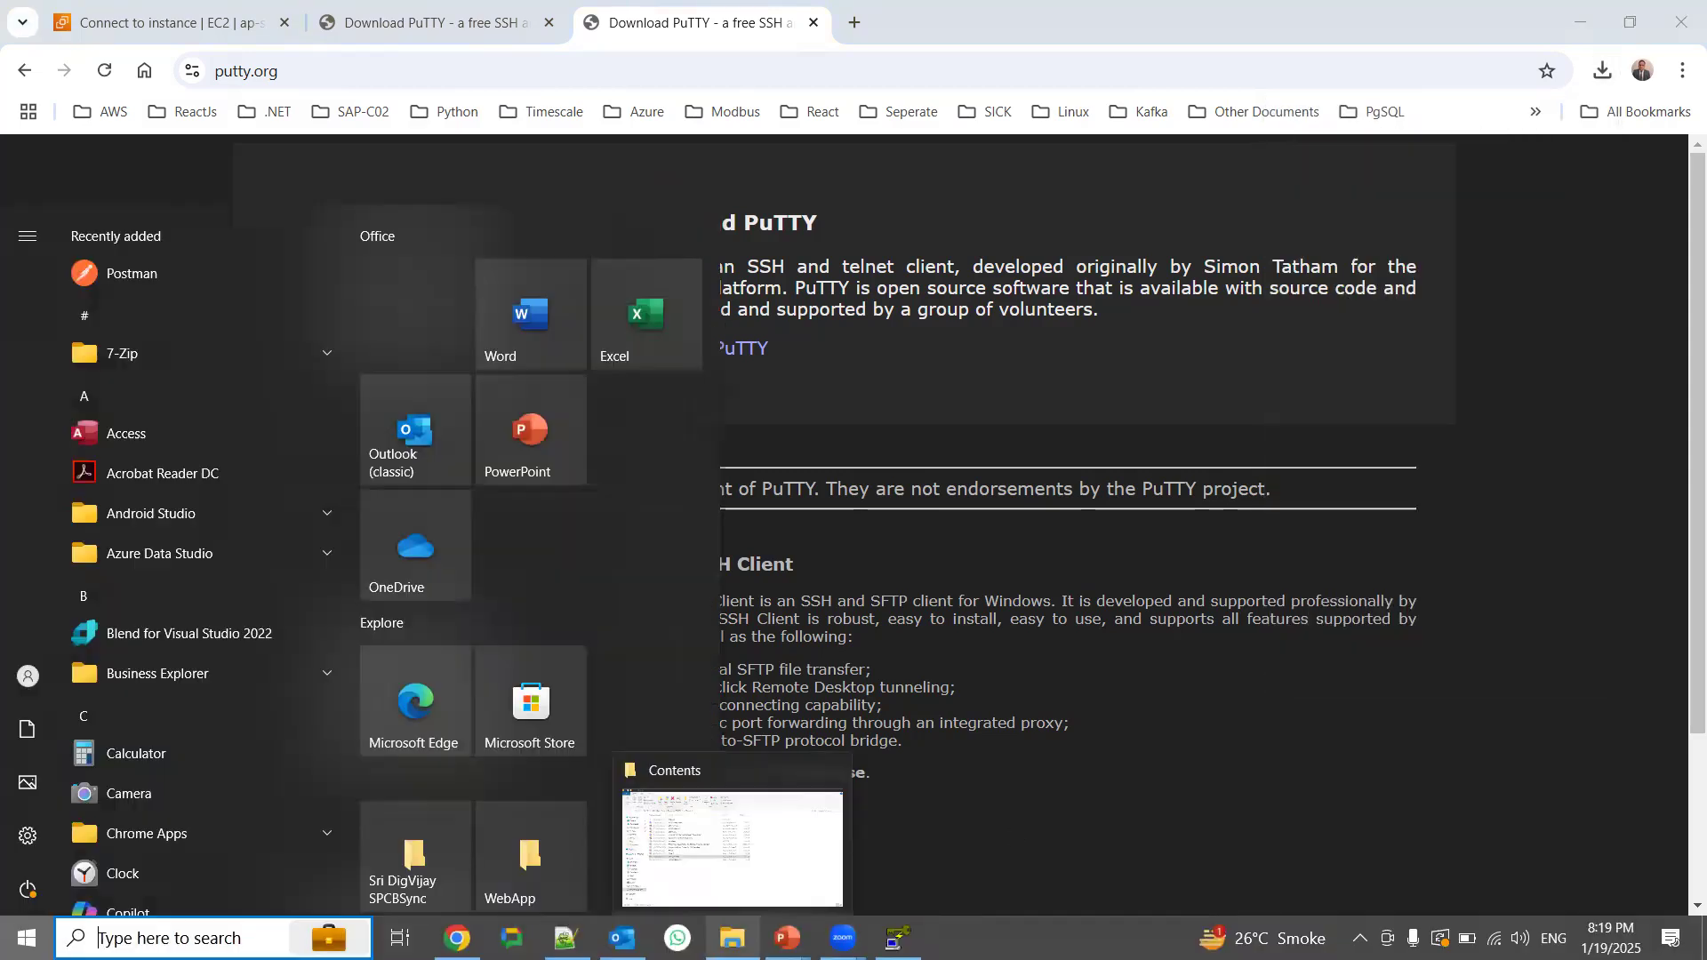
key(alt+Tab)
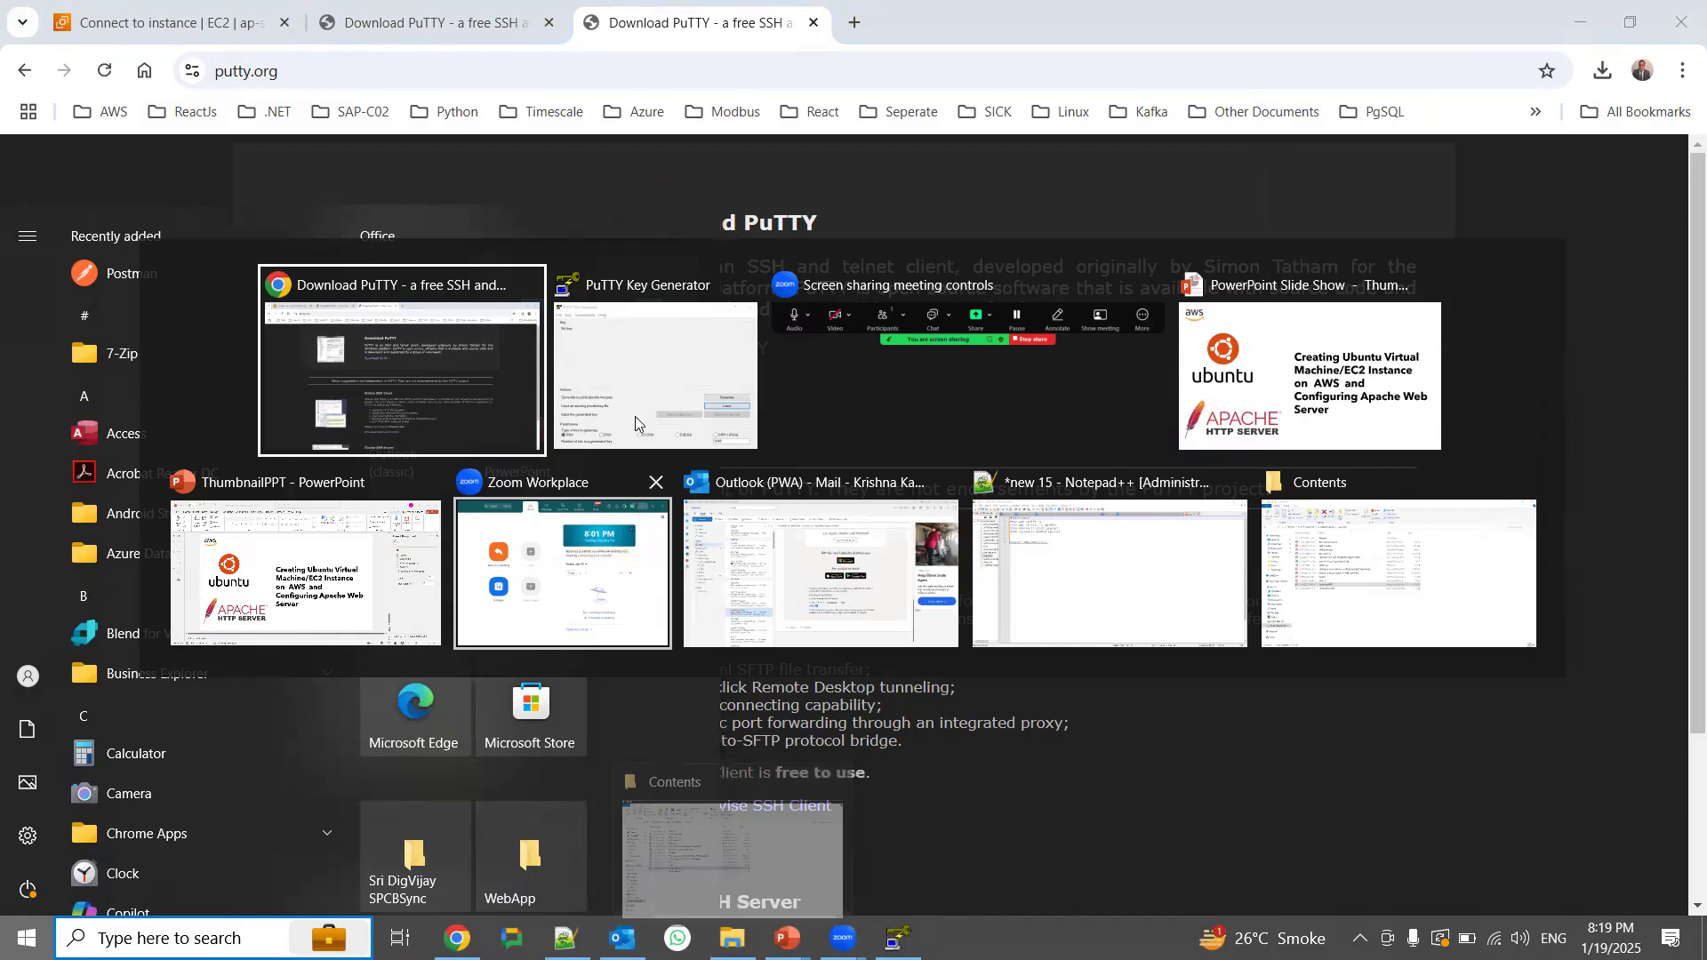
click(626, 387)
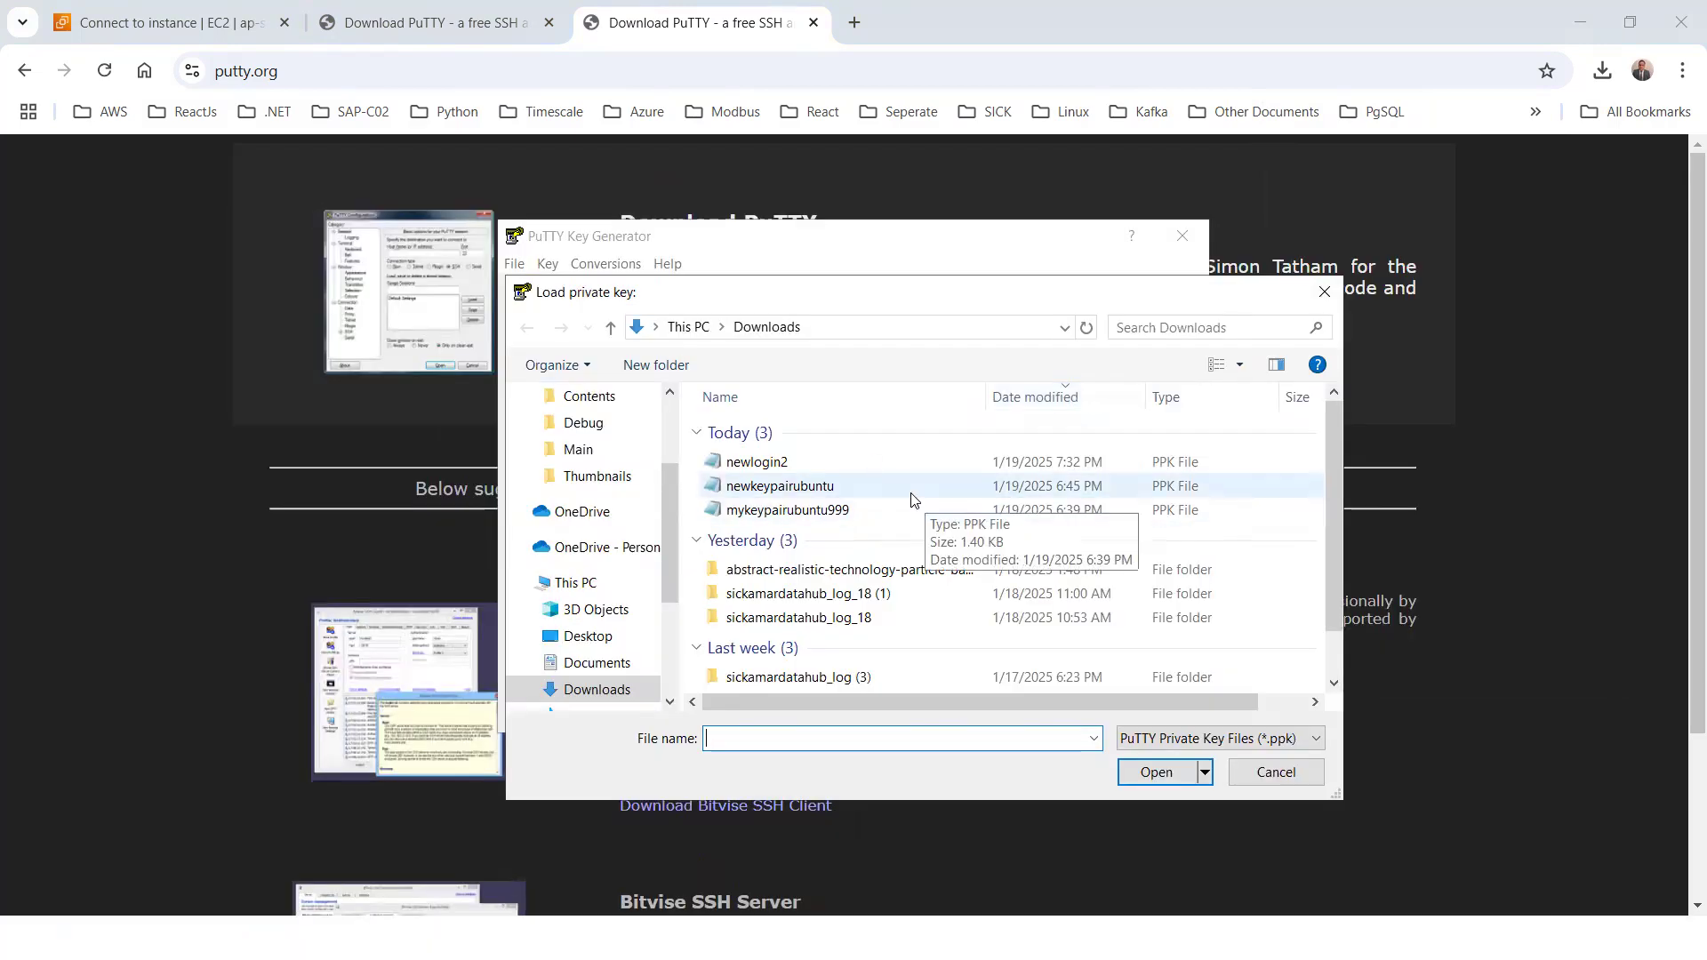
Show all file types in Downloads and load myubuntukeypair (1) as the private key, acknowledging the import notice
click(610, 696)
scroll(783, 578, down, 1)
scroll(782, 578, up, 1)
click(1156, 738)
click(1149, 779)
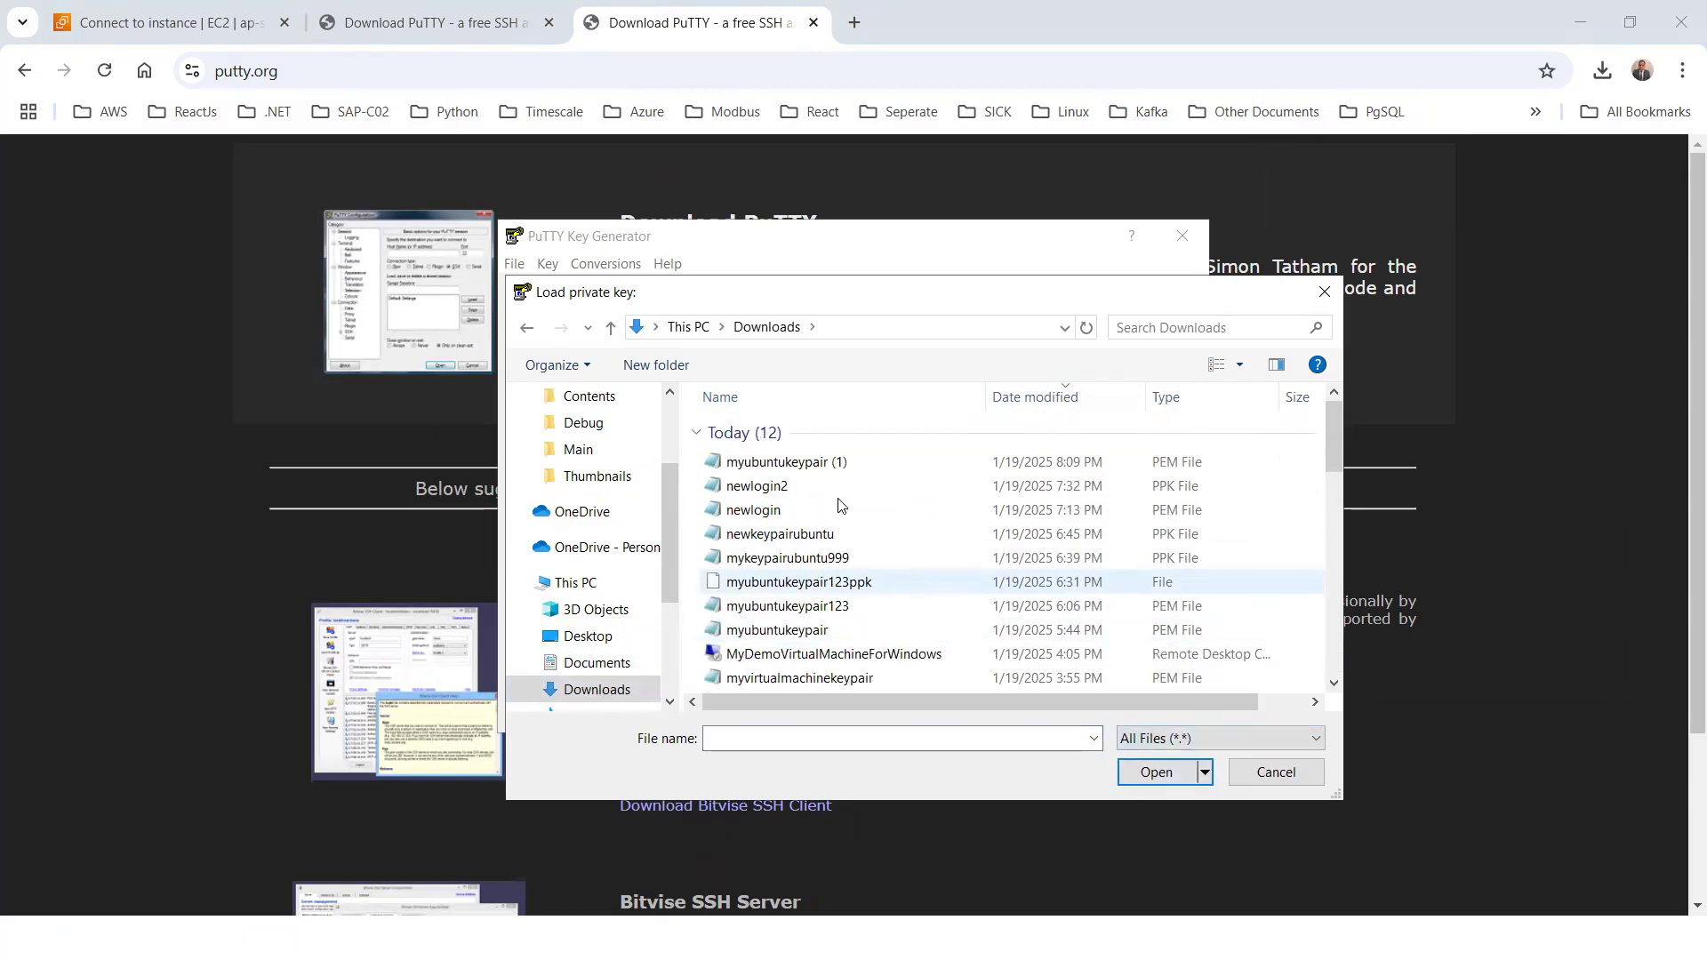
click(779, 464)
click(1172, 777)
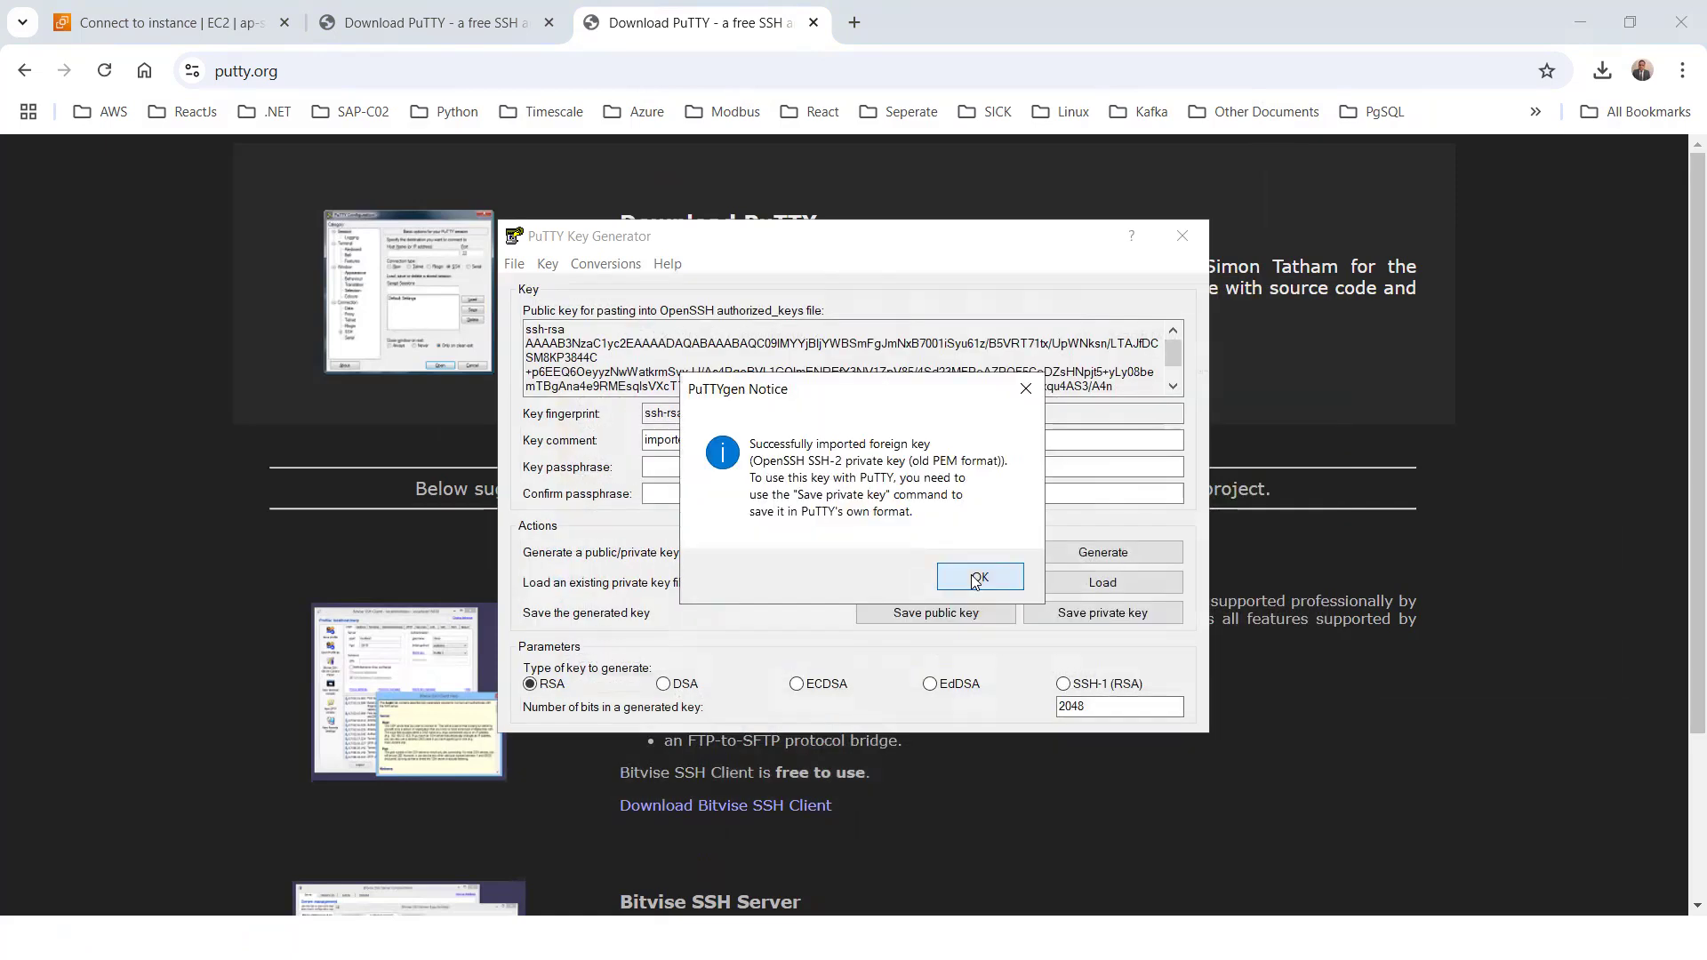
click(975, 577)
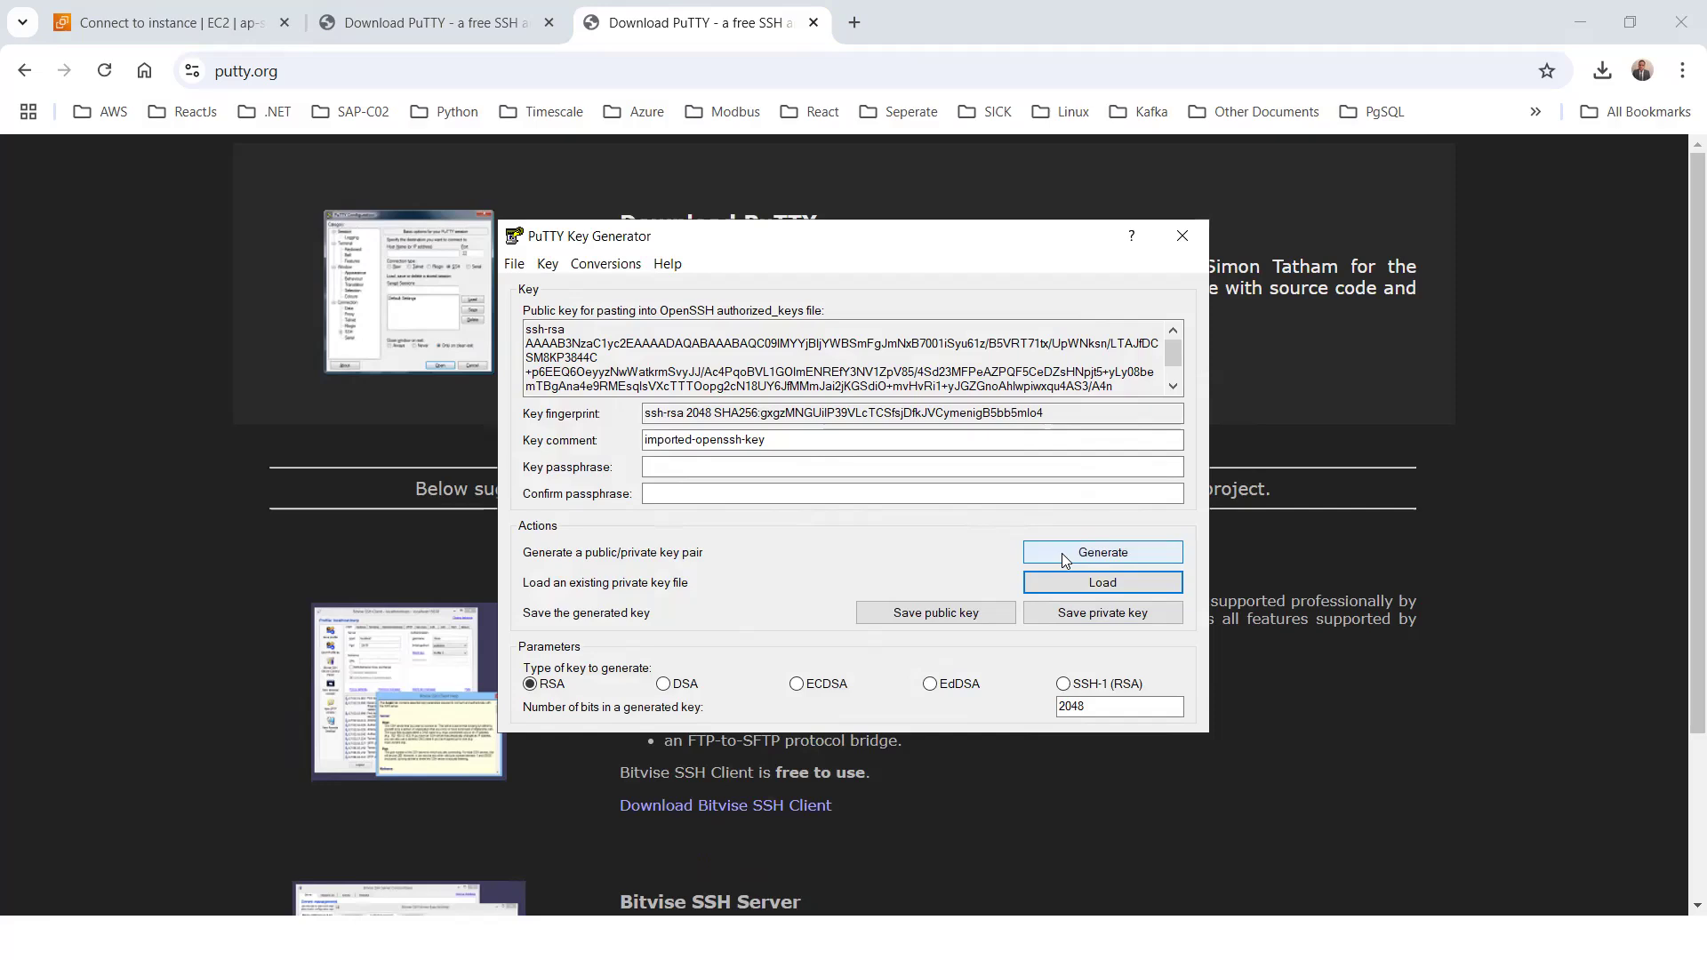
Save the private key without a passphrase as privatekeyforubuntu in PPK format in Downloads, and close PuTTYgen
click(1073, 616)
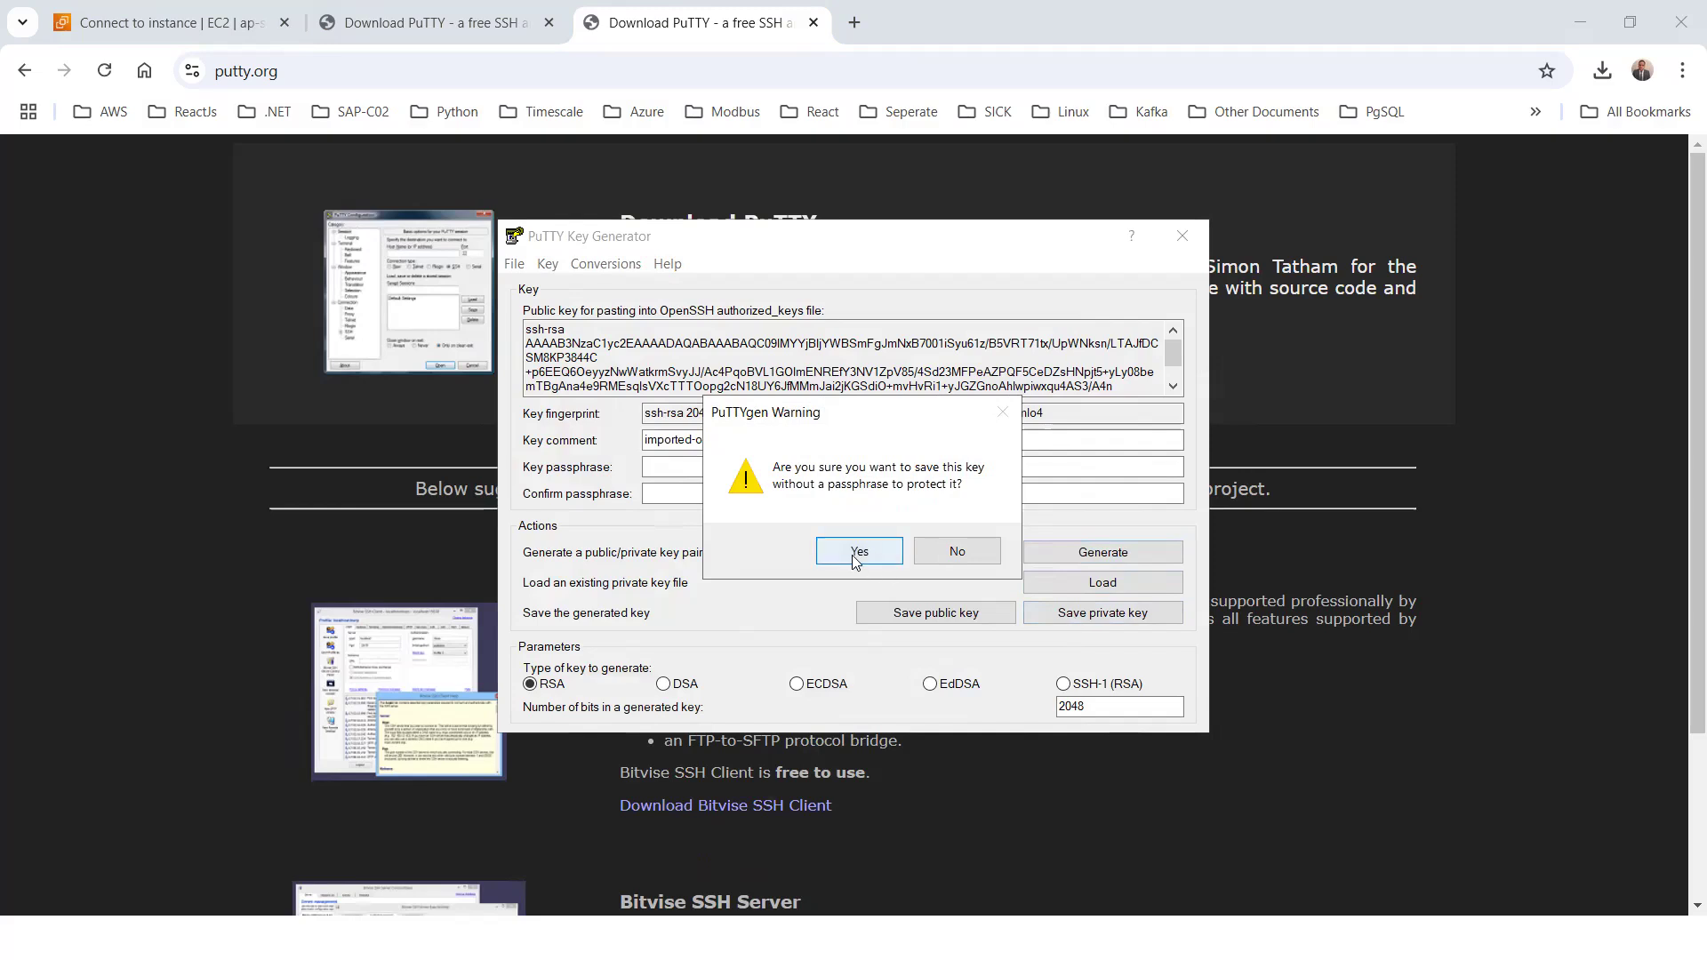
click(853, 553)
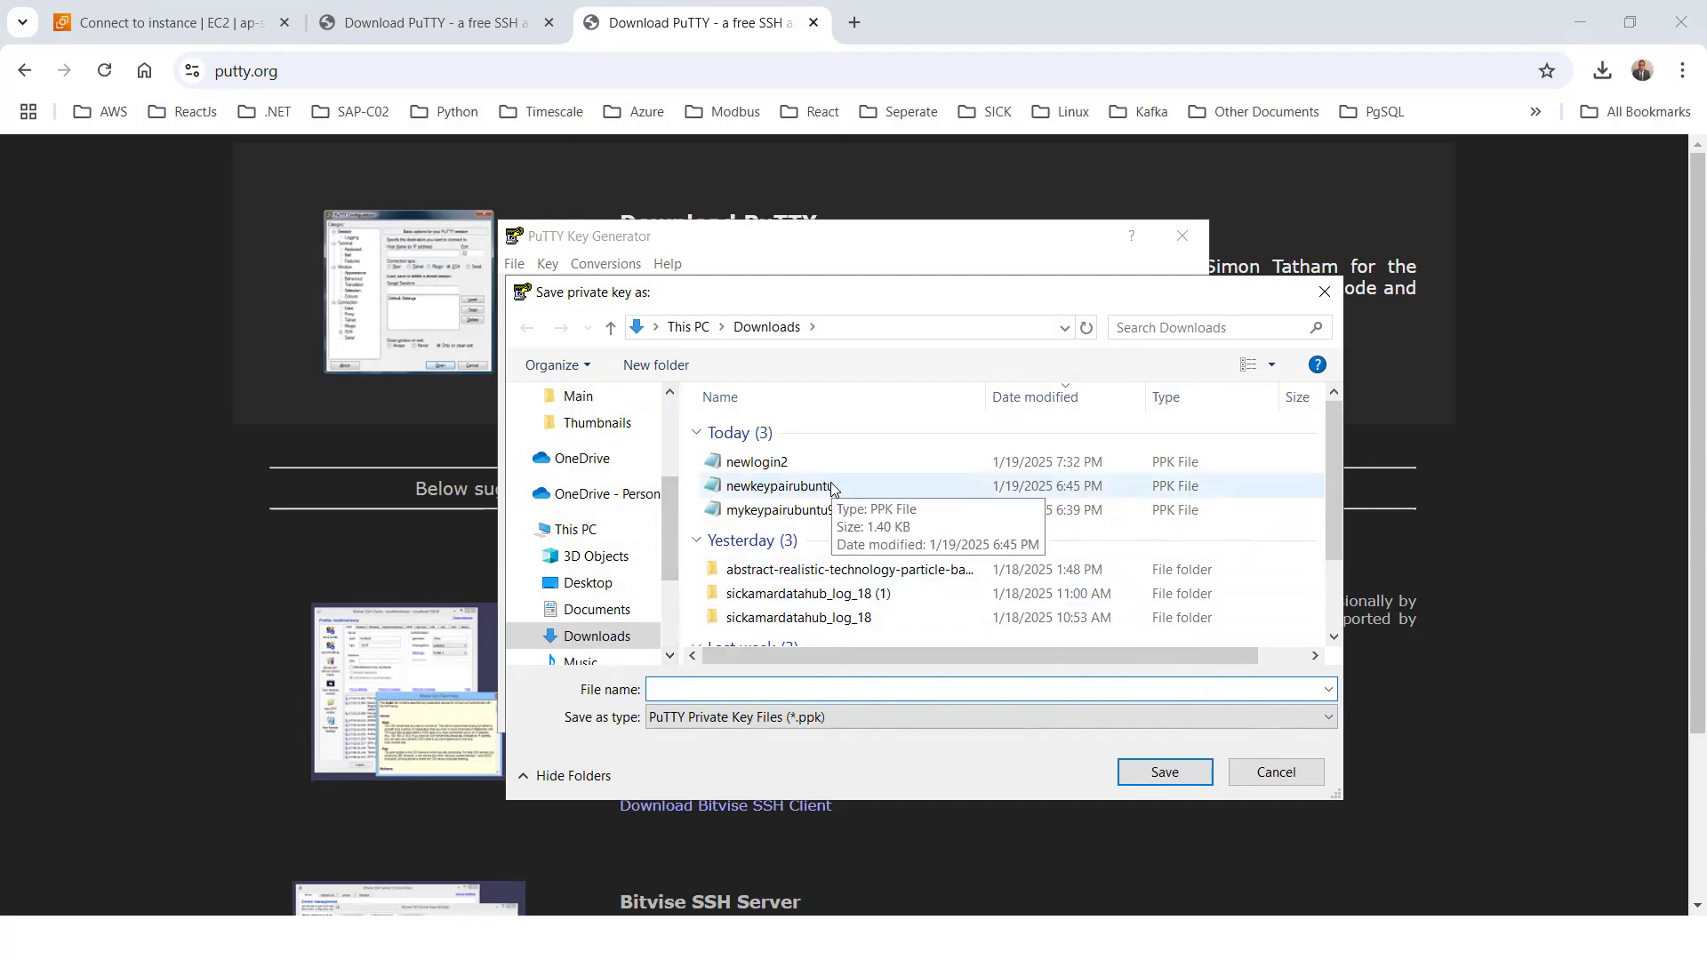
text(privatekeyfor)
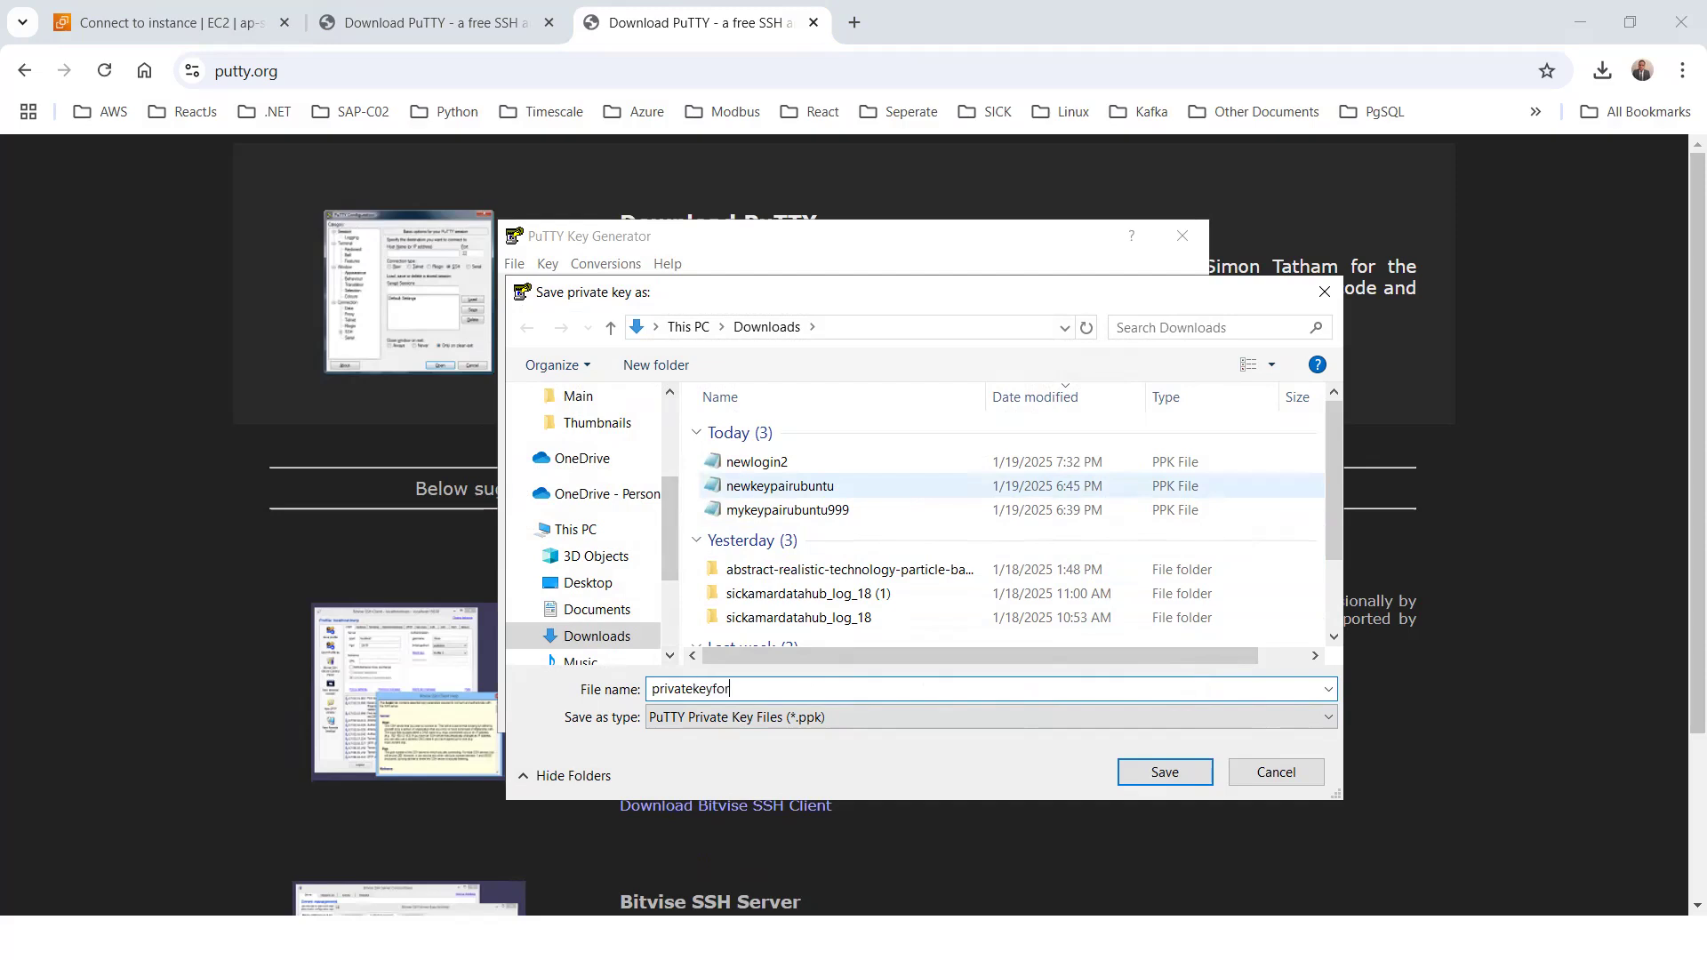
text(ubuntu)
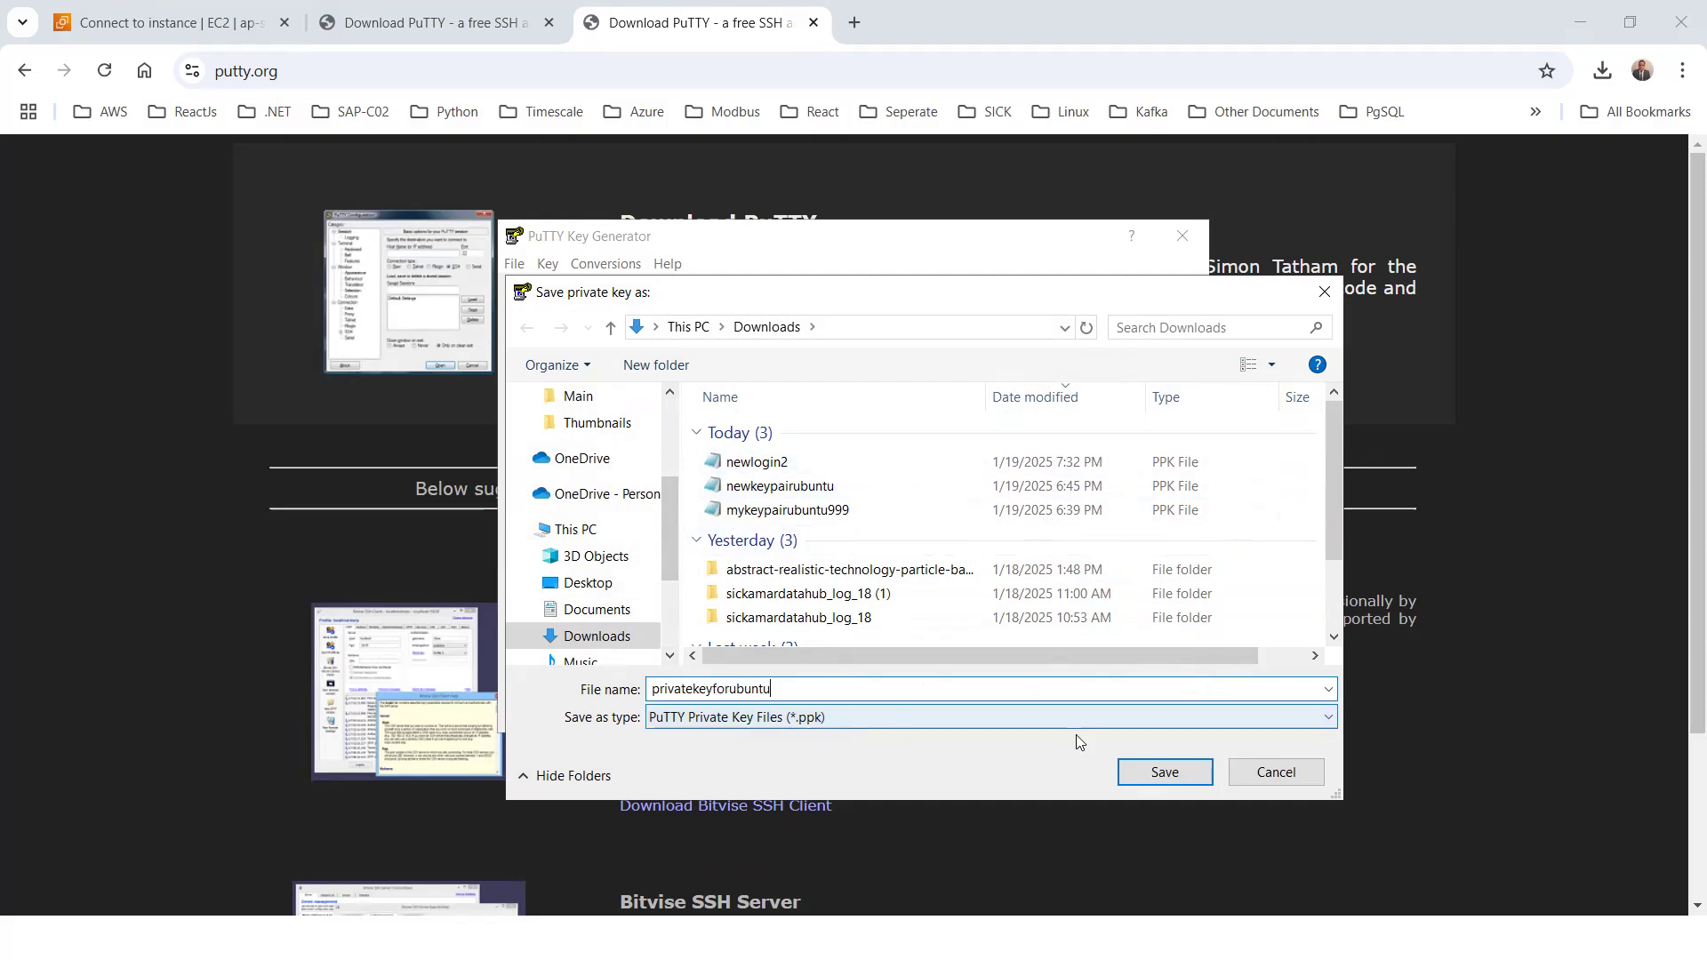
click(1191, 769)
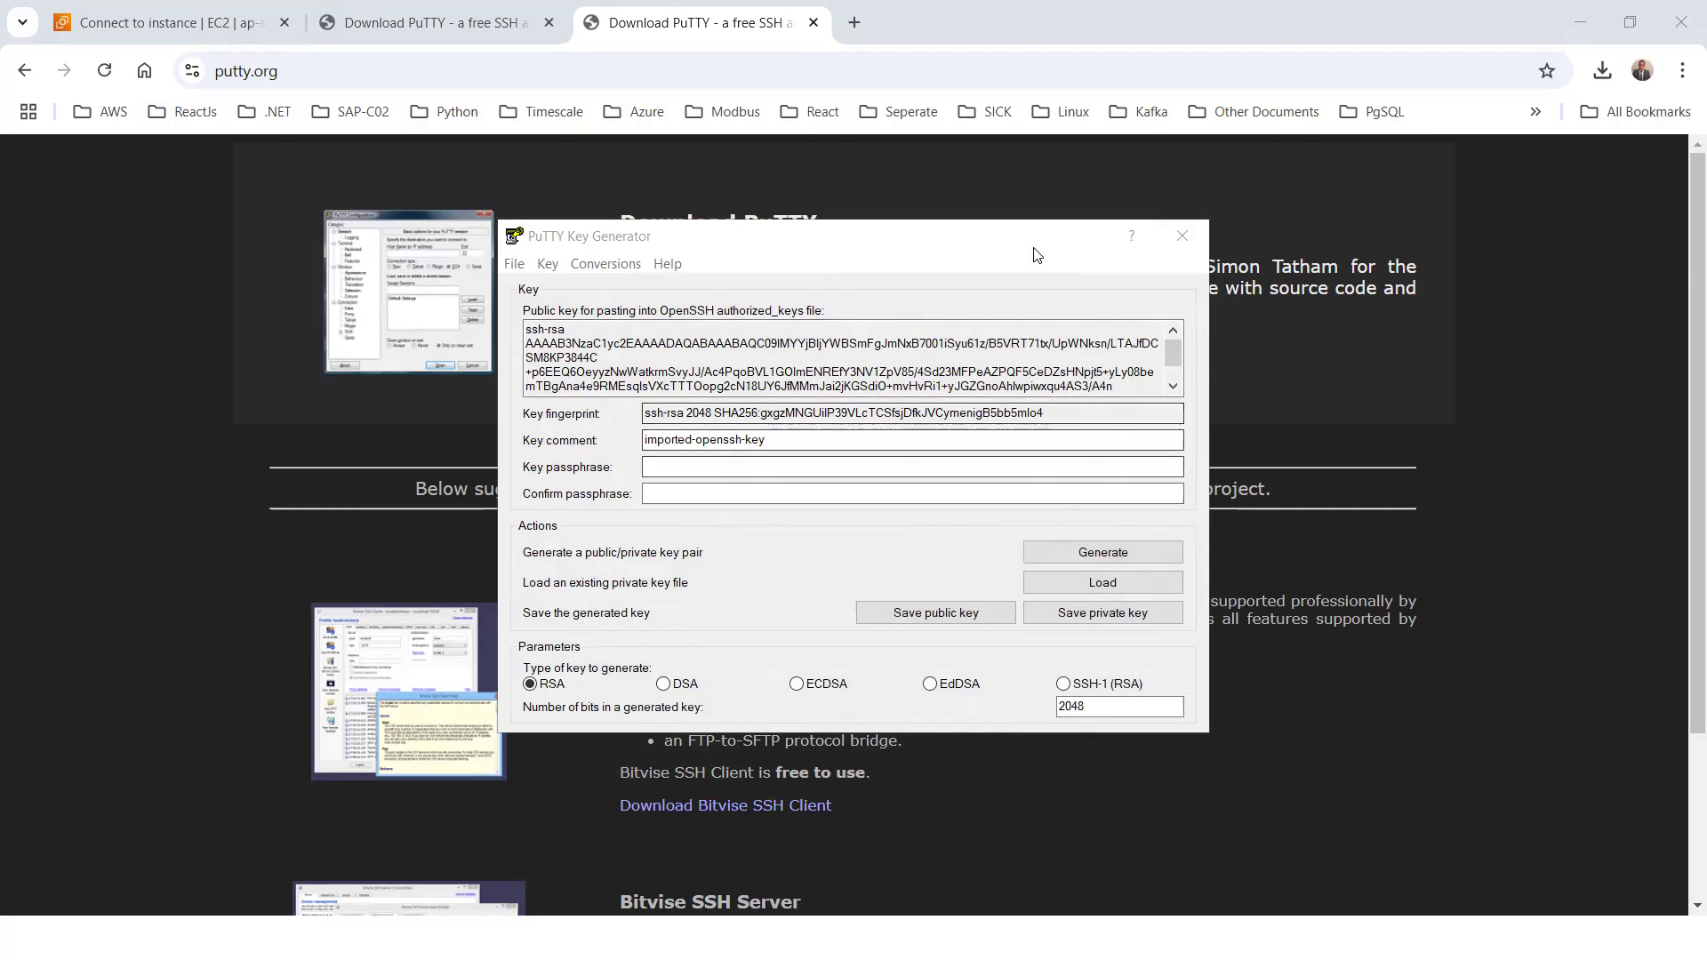
click(1178, 236)
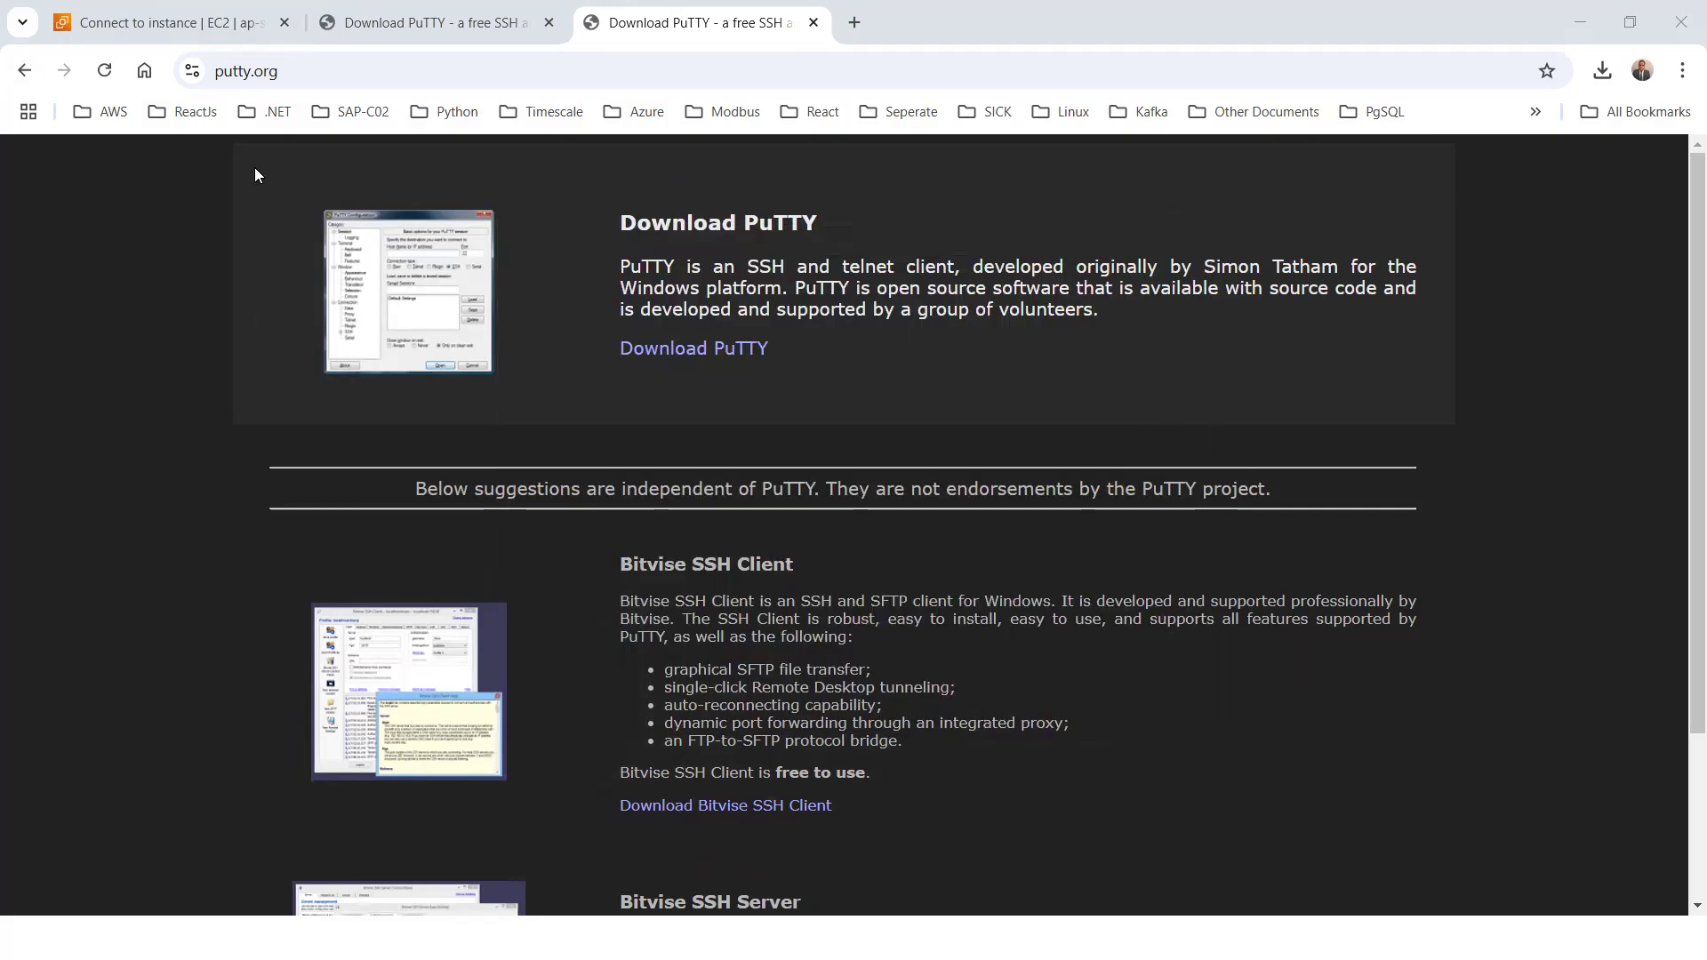
Launch the PuTTY application to configure an SSH session
key(super)
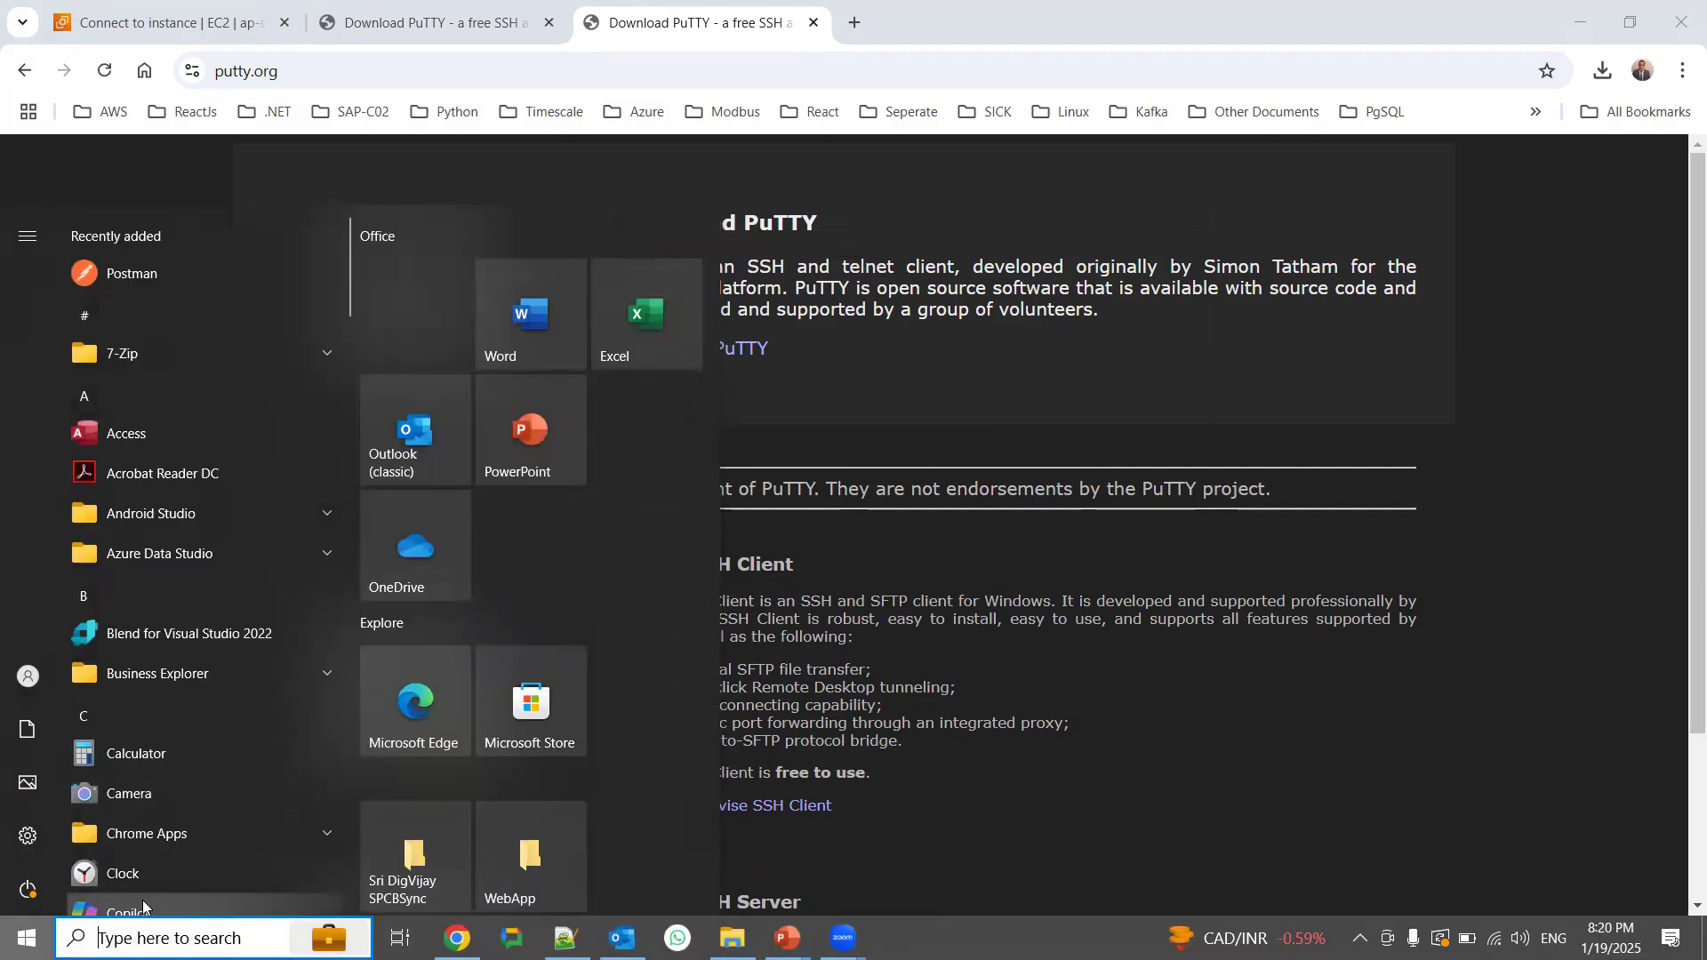
text(puty)
click(153, 407)
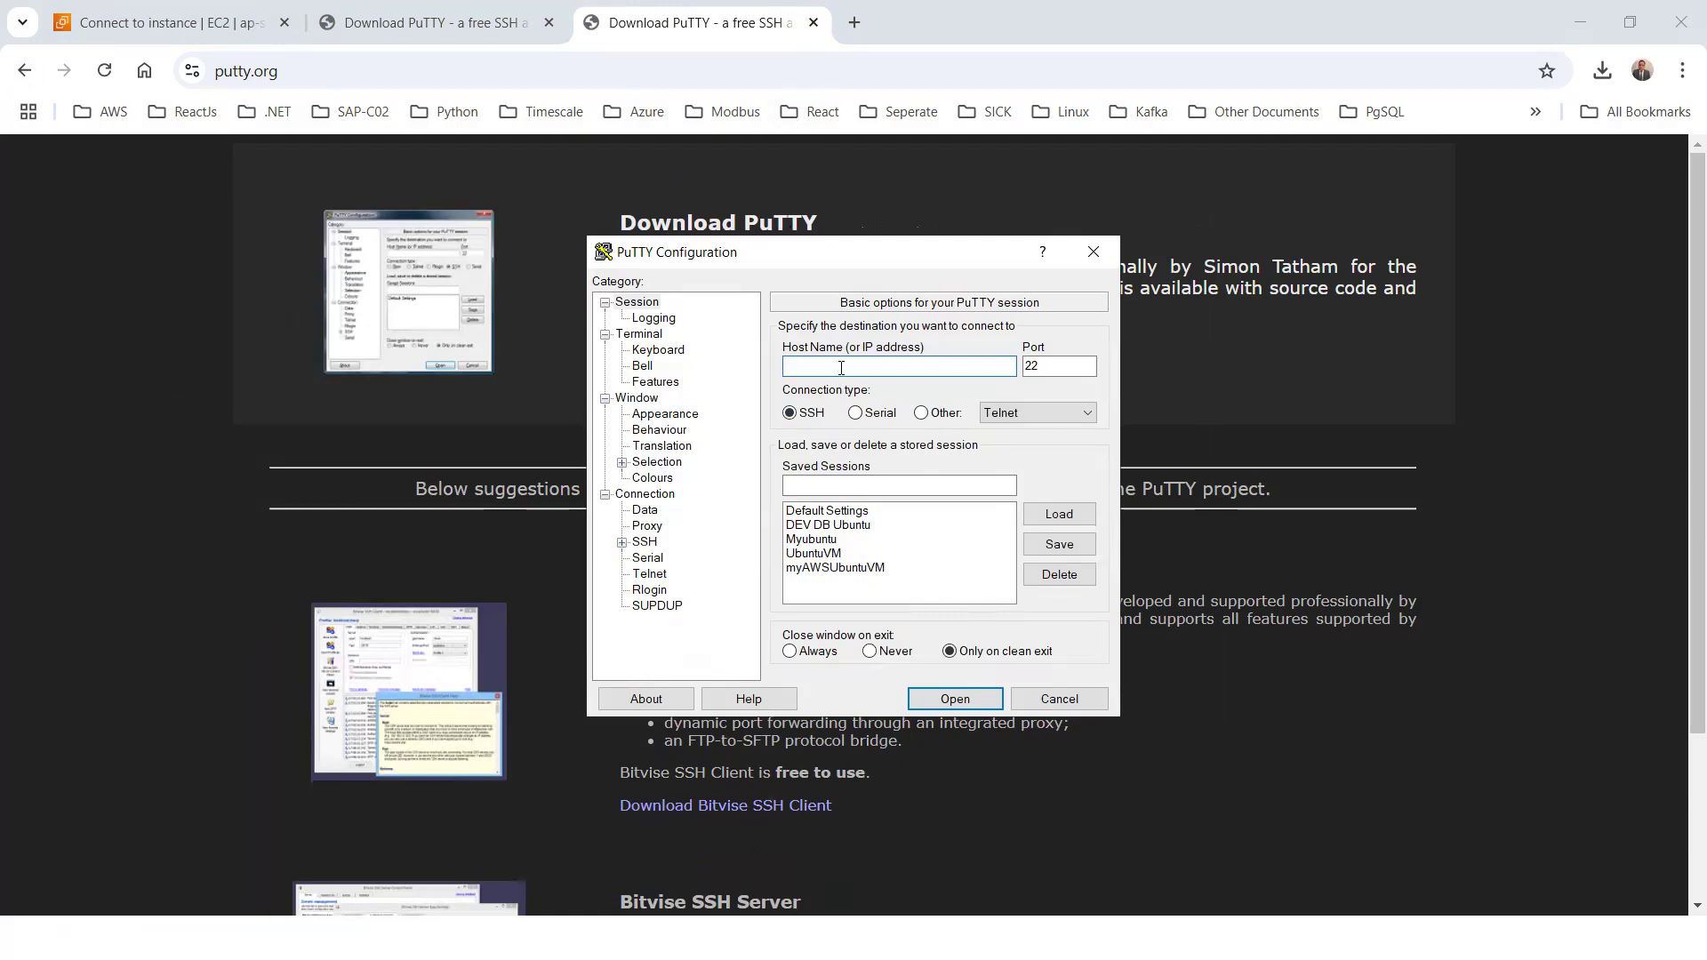
Copy the instance's public DNS from the SSH client instructions and paste it as the host name in PuTTY
click(117, 26)
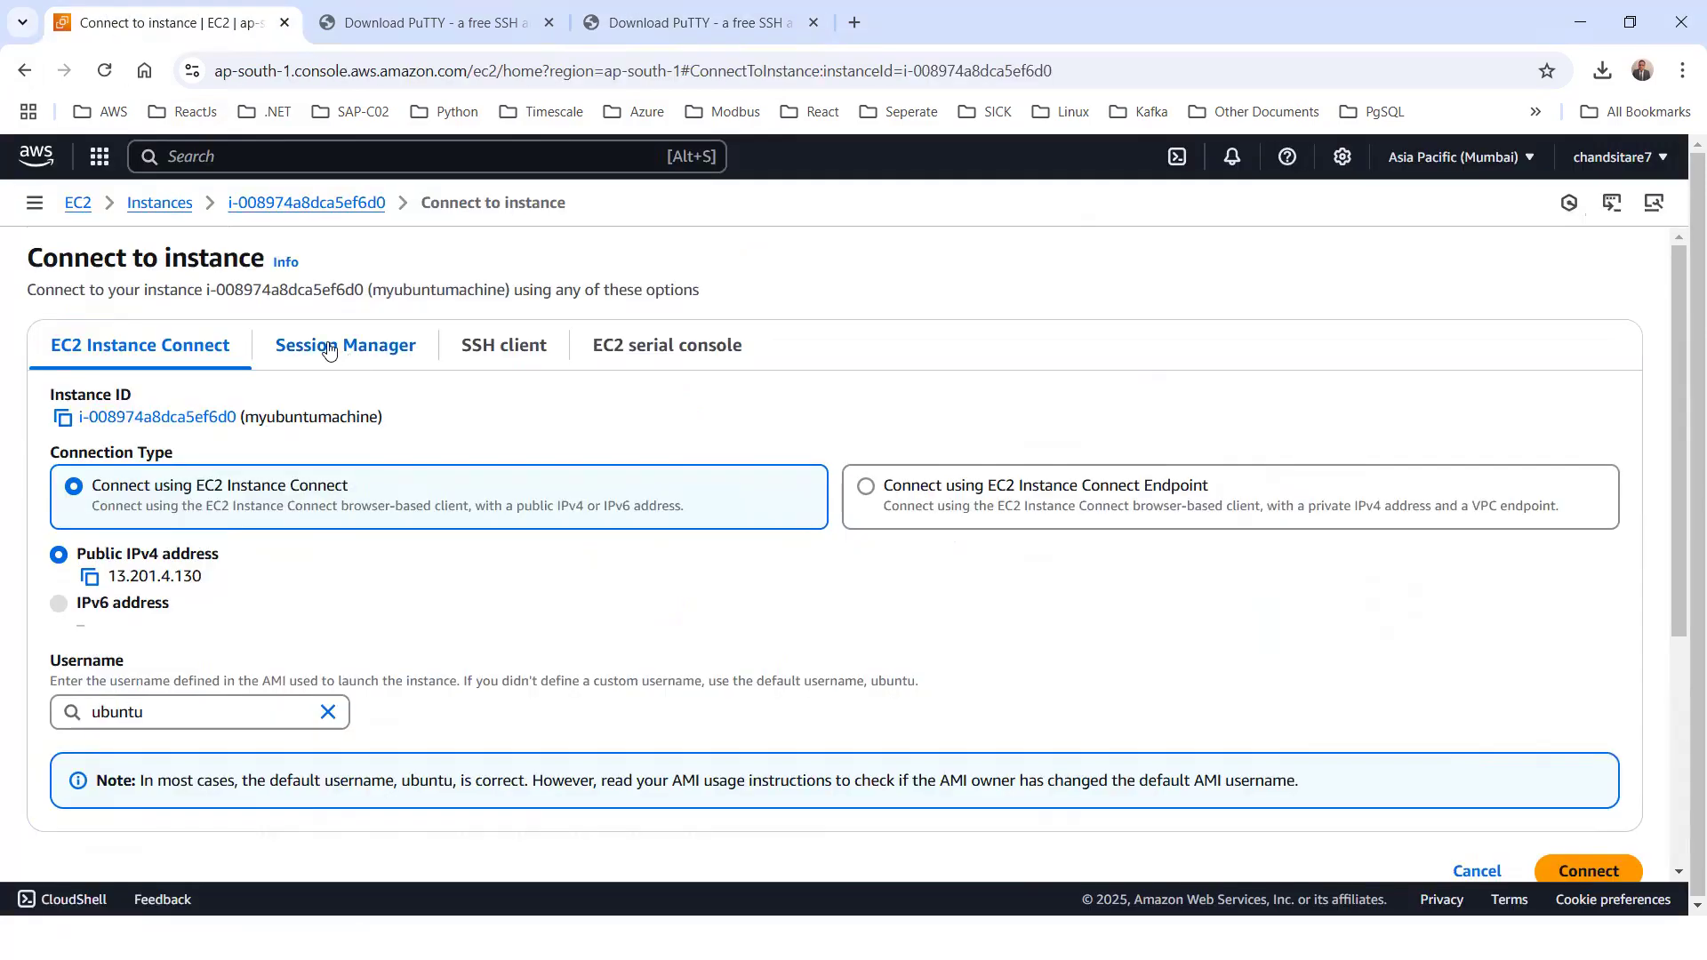
click(494, 351)
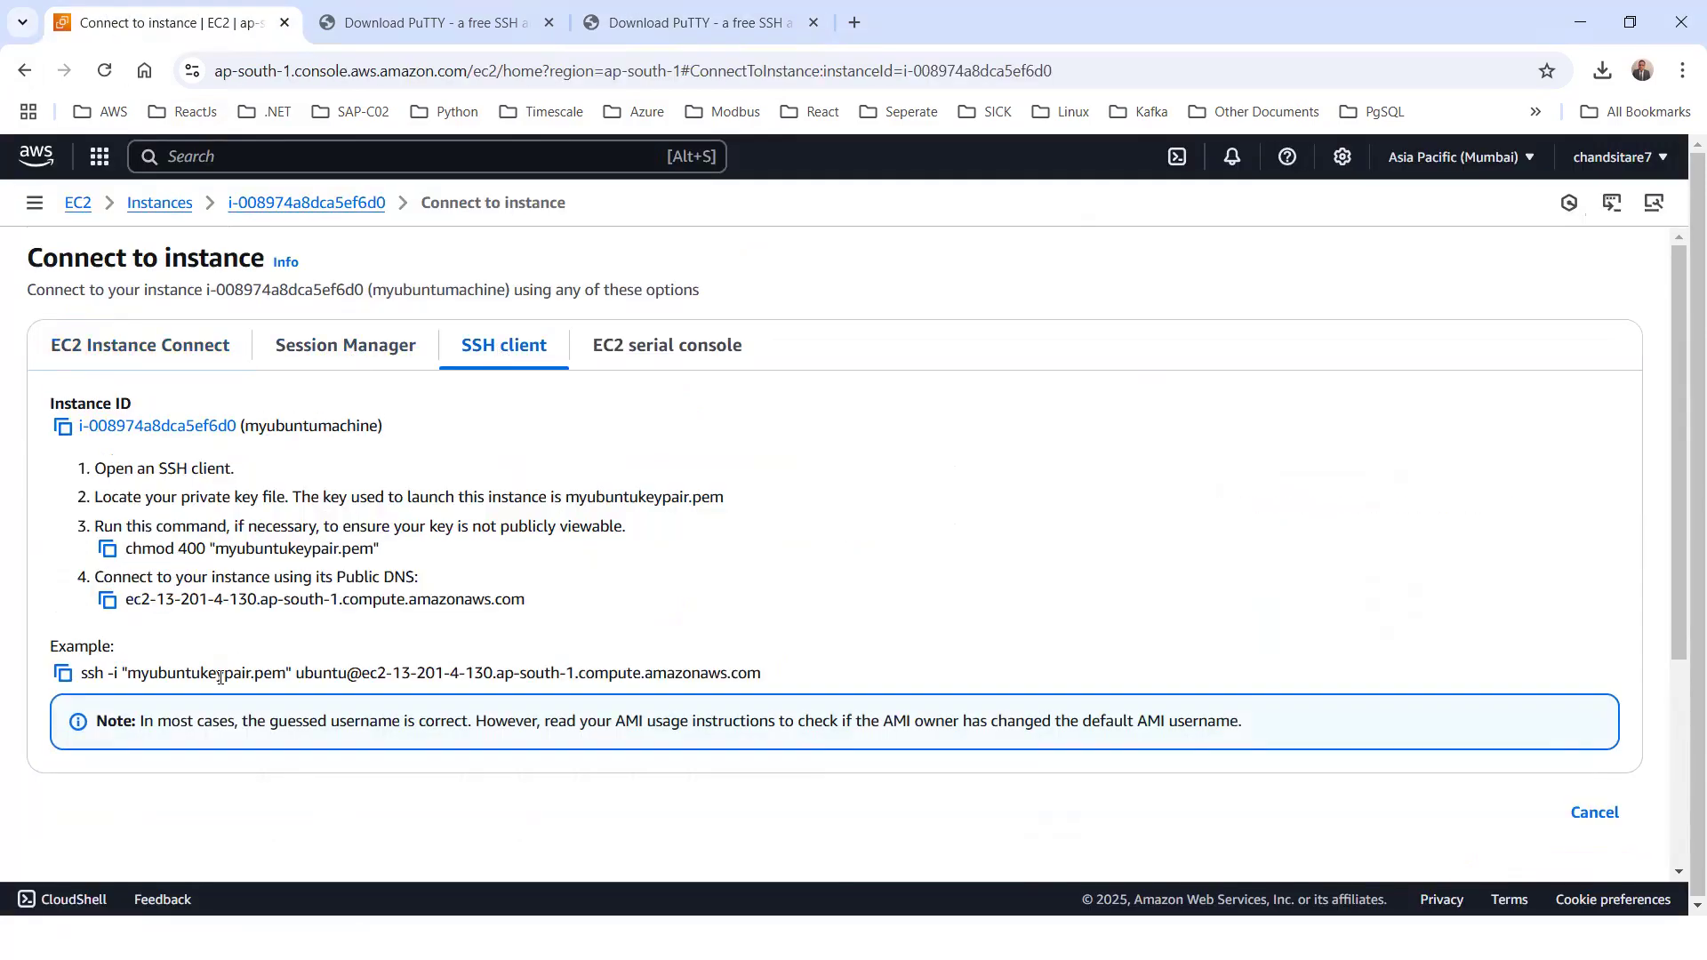
click(107, 601)
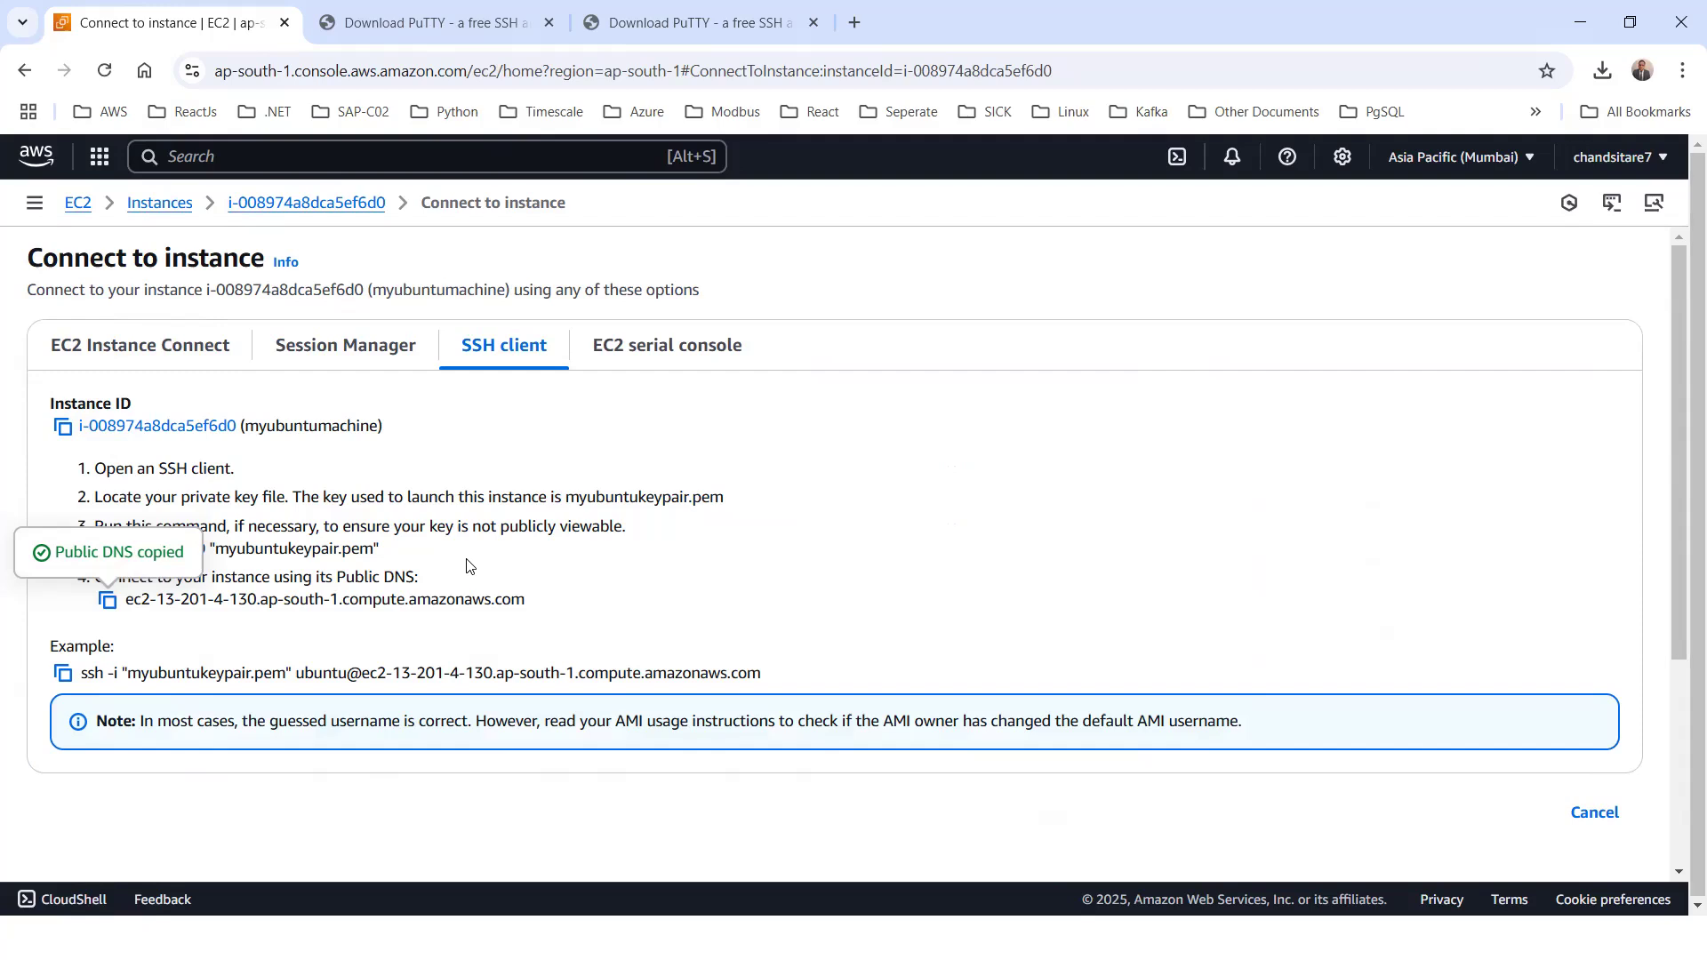
key(alt+Tab)
key(ctrl+v)
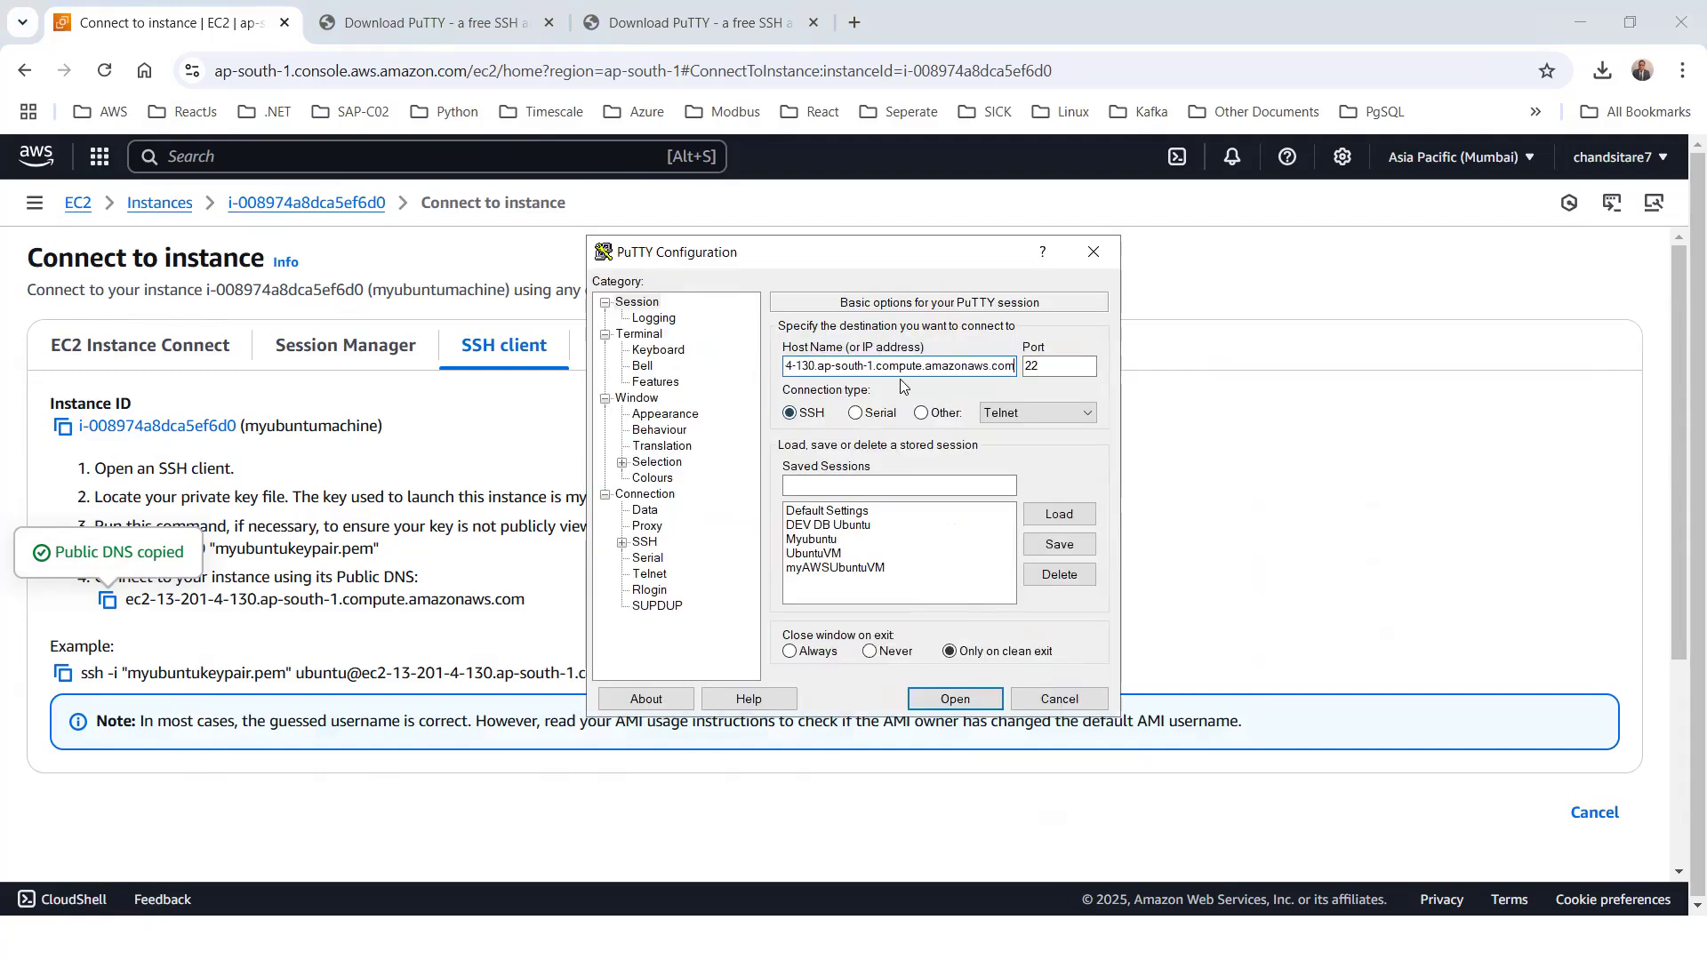
Enter UbuntuMachineNew as the saved session name in the PuTTY configuration
click(920, 486)
text(U)
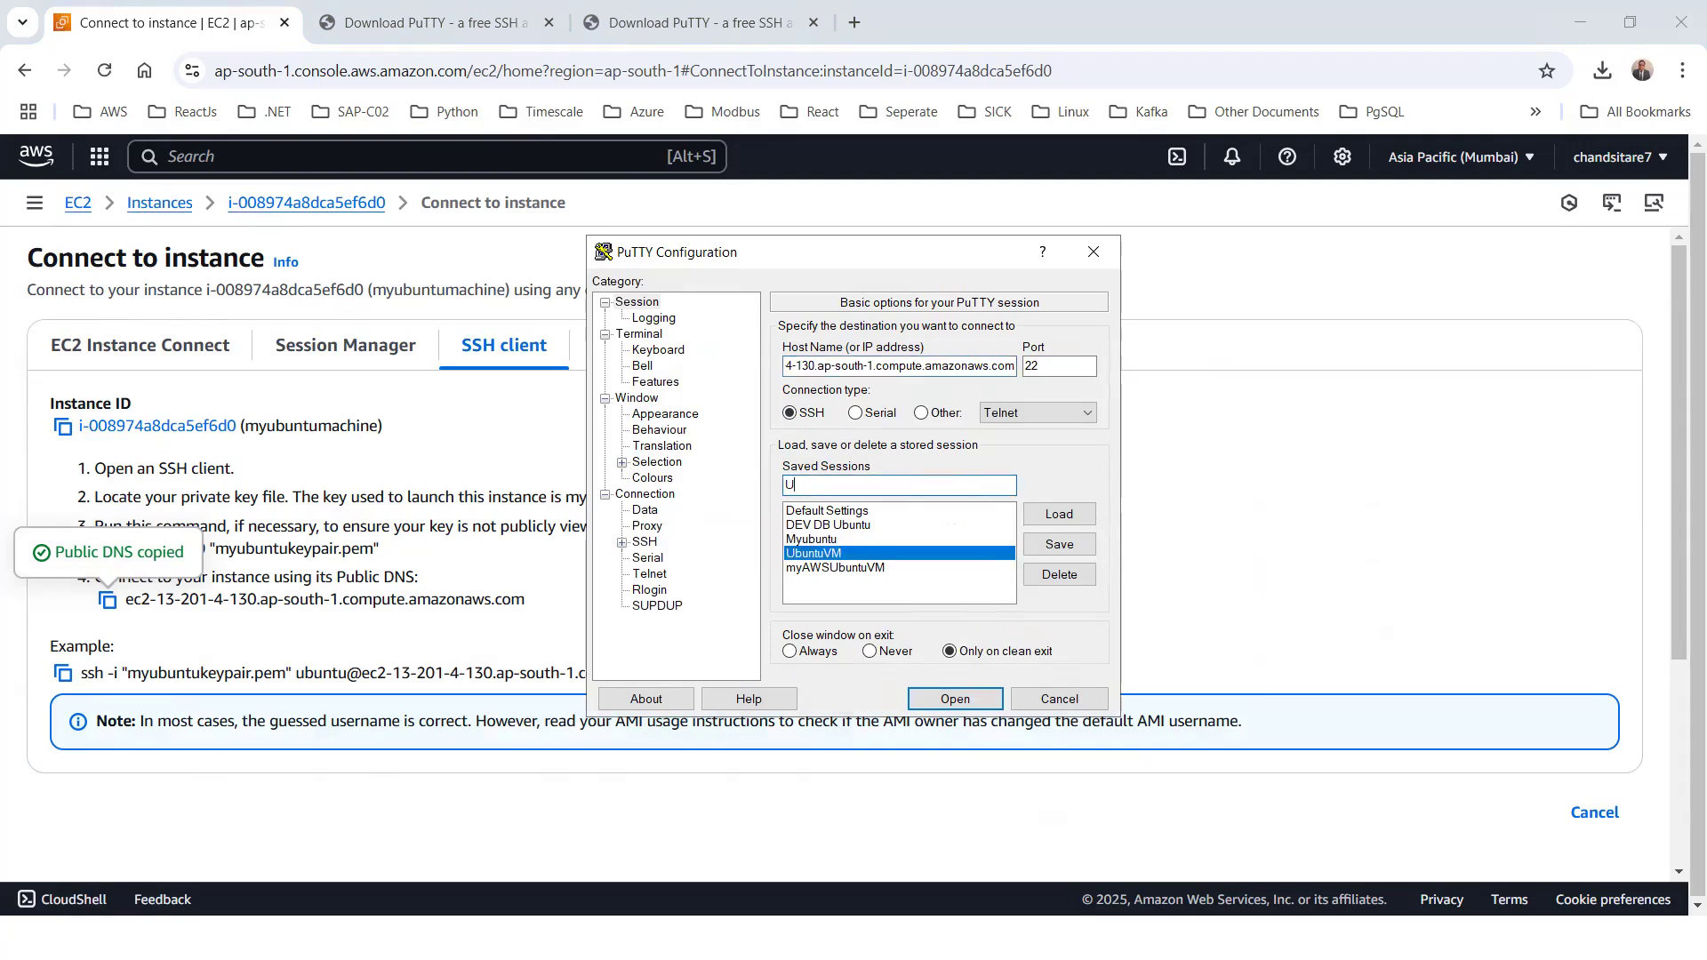
text(buntuMachineNew)
Set privatekeyforubuntu from Downloads as the private key file in PuTTY's SSH authentication credentials
click(622, 542)
click(639, 591)
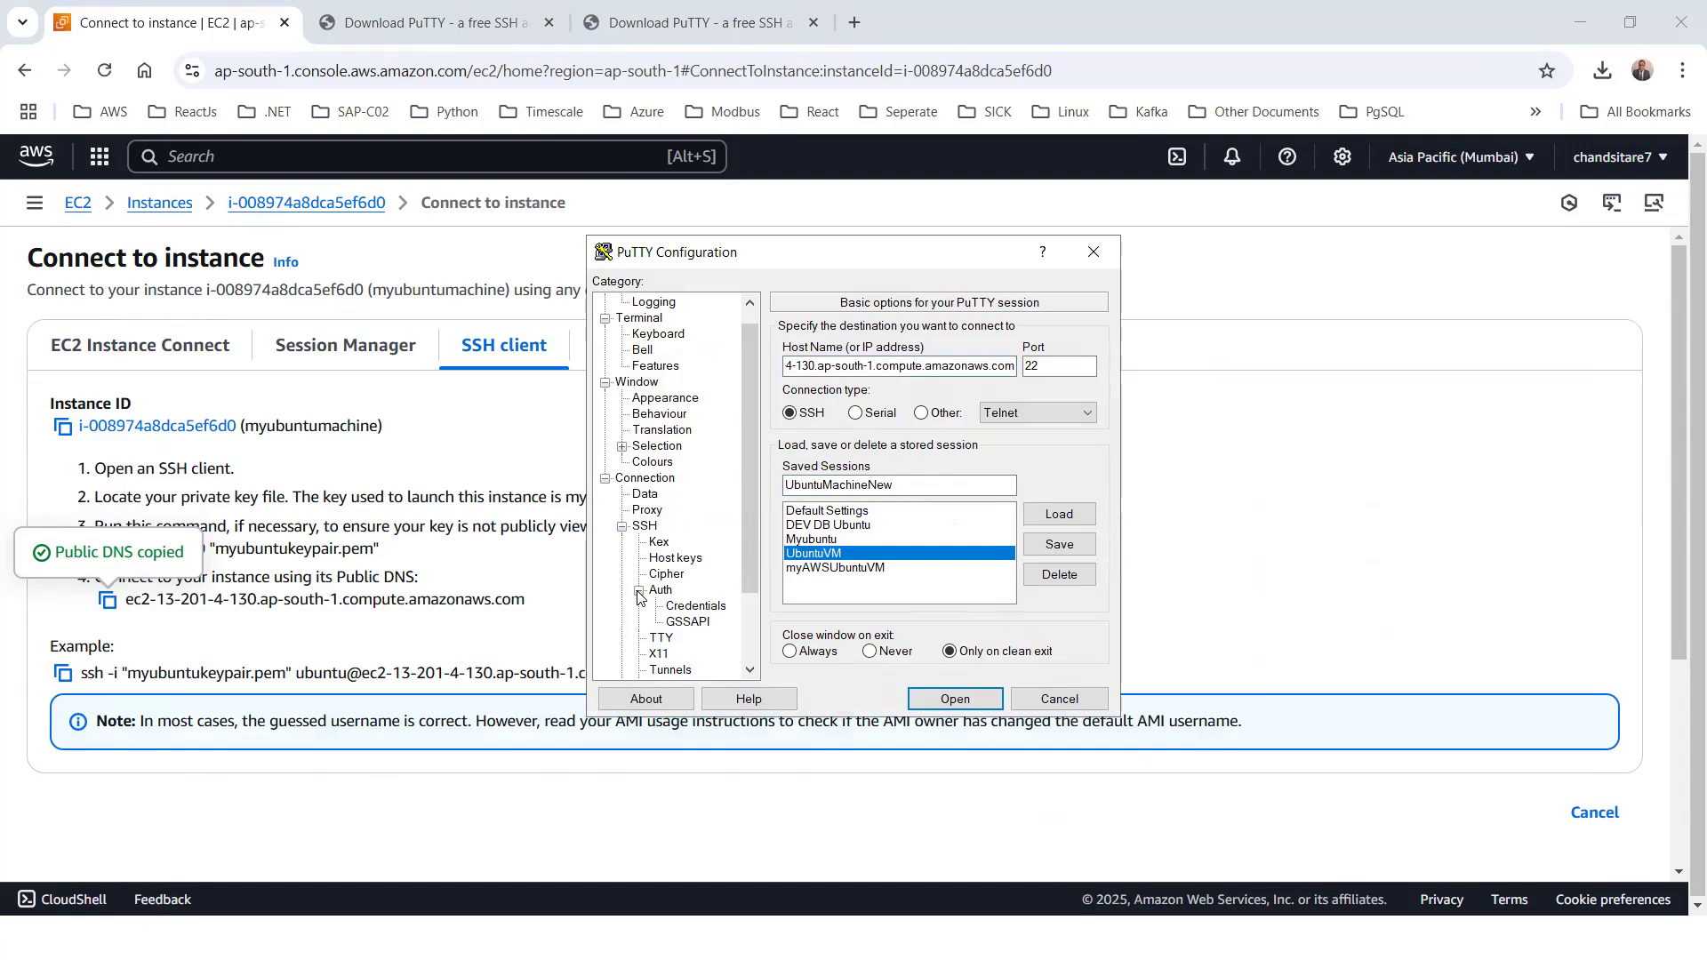
click(698, 607)
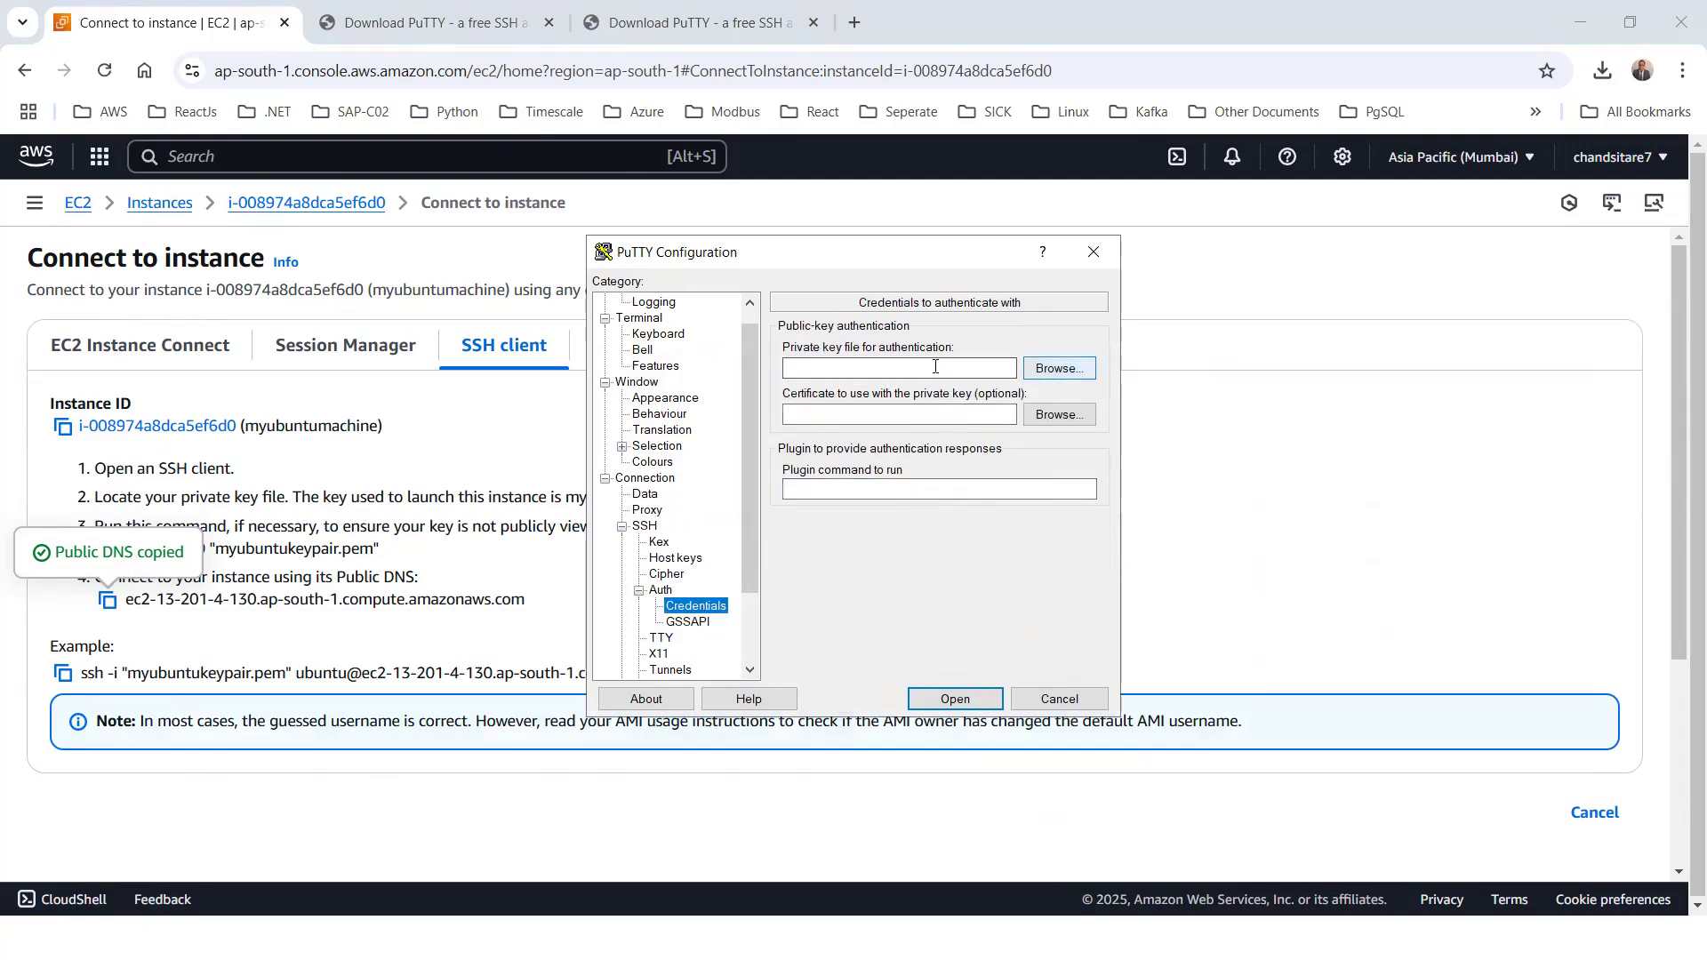
click(1063, 368)
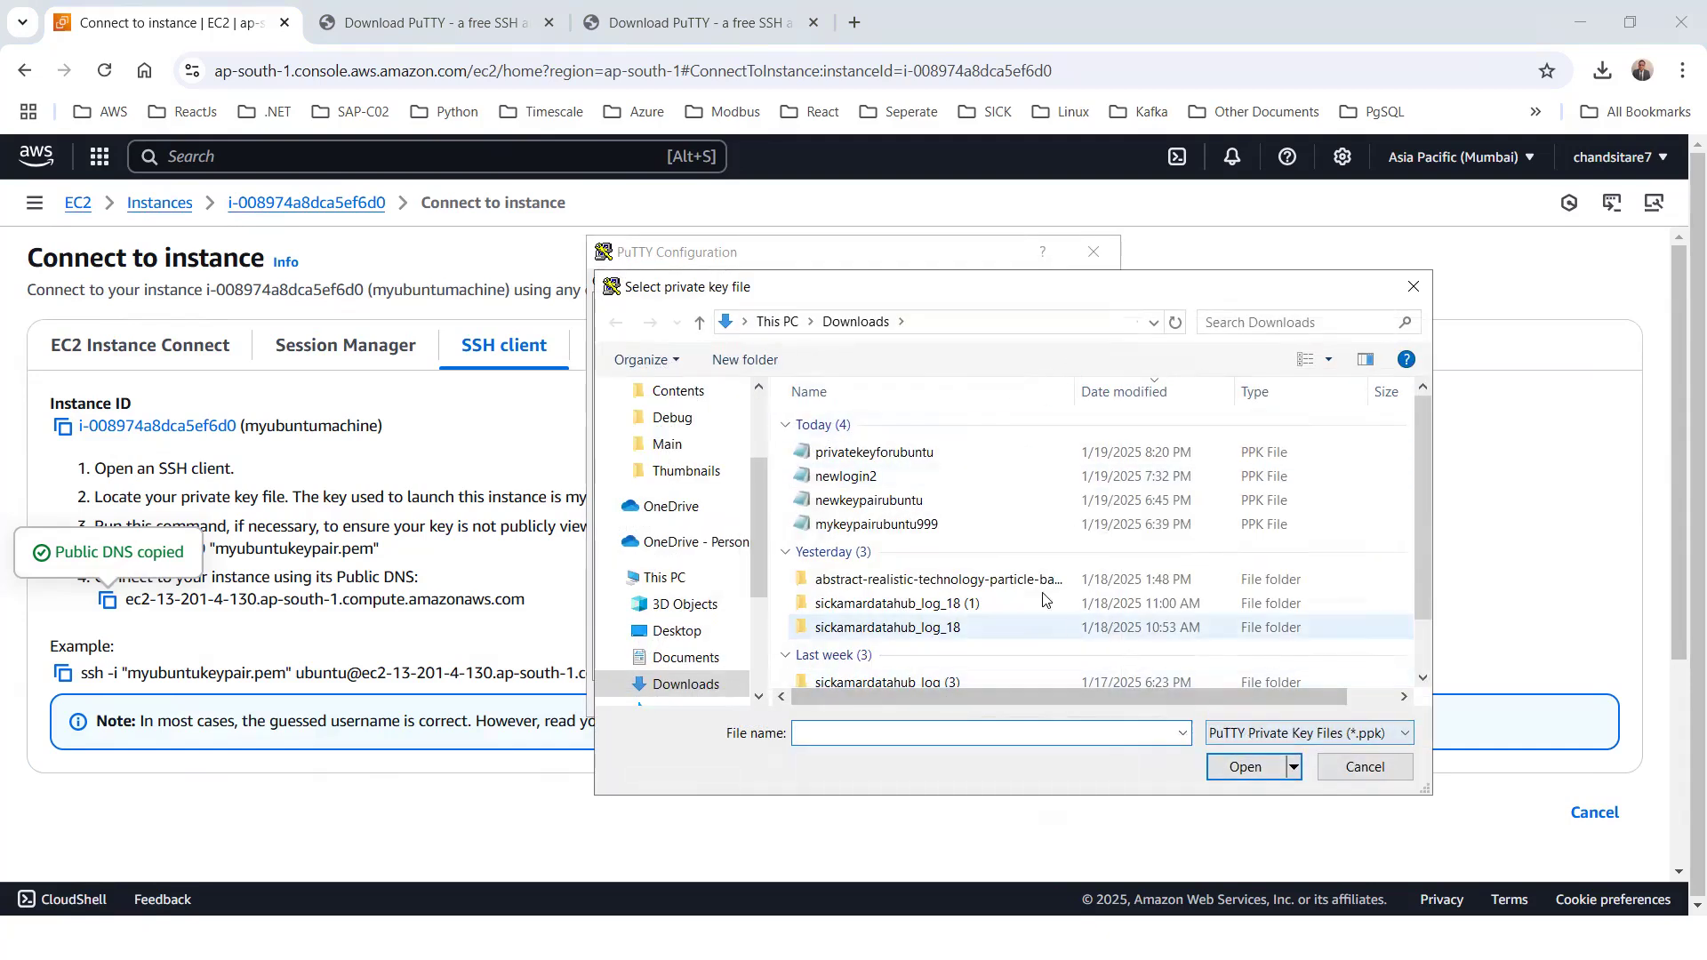
click(1241, 735)
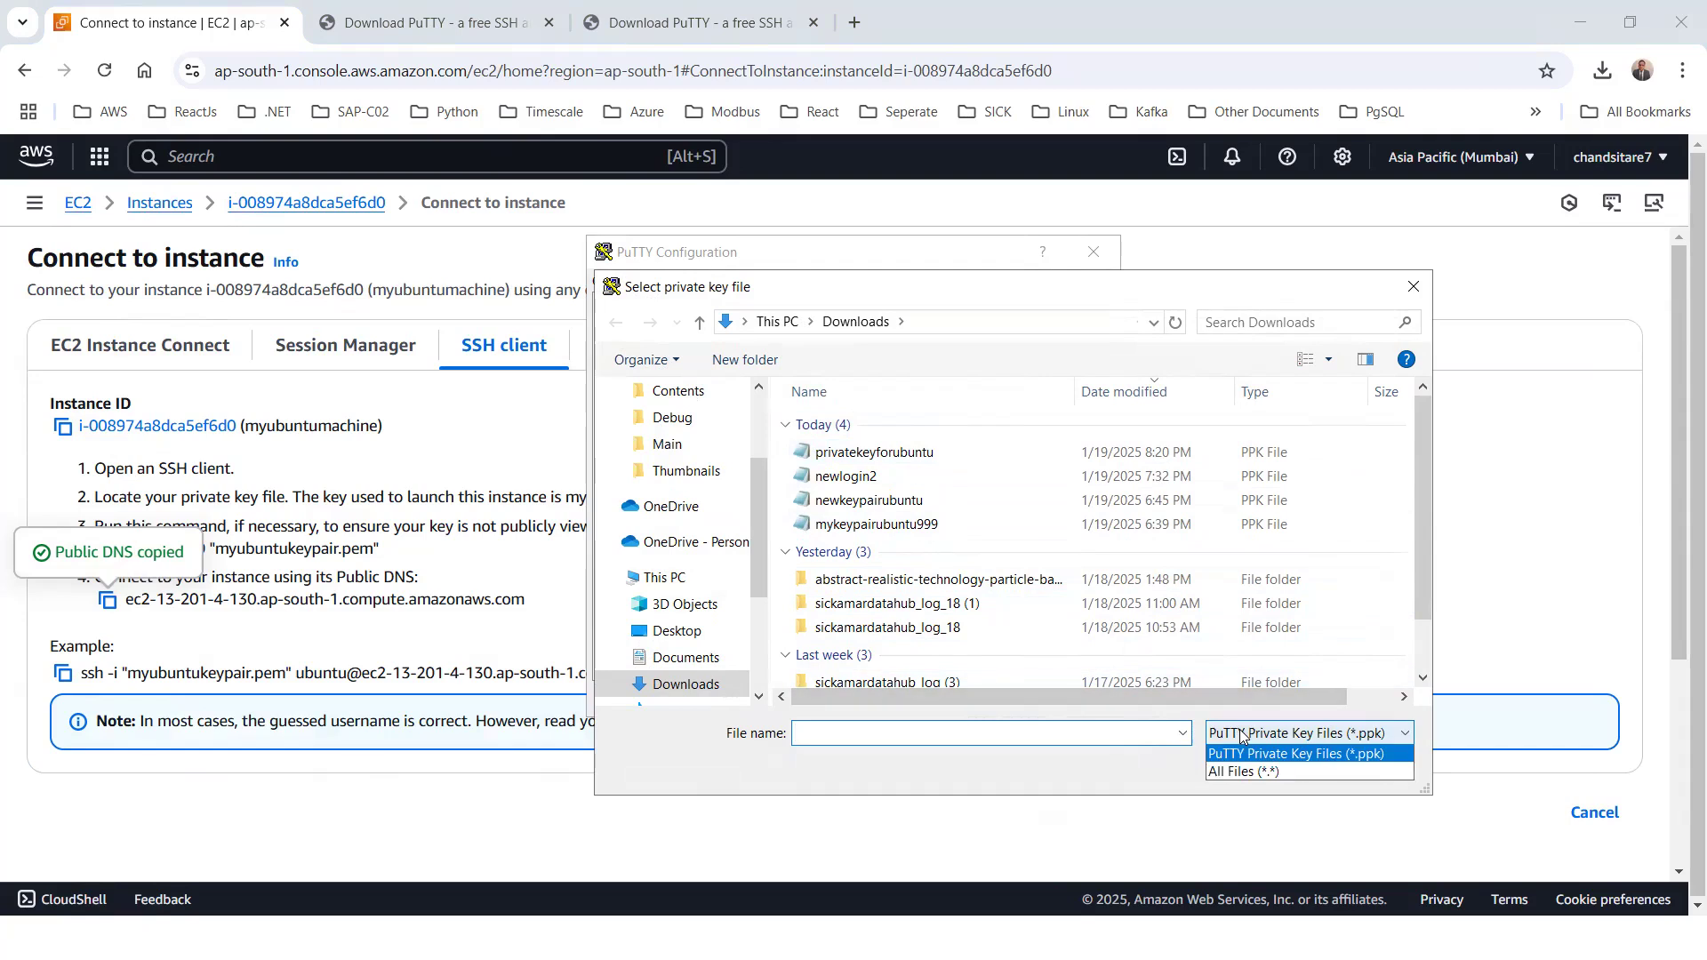
click(1243, 770)
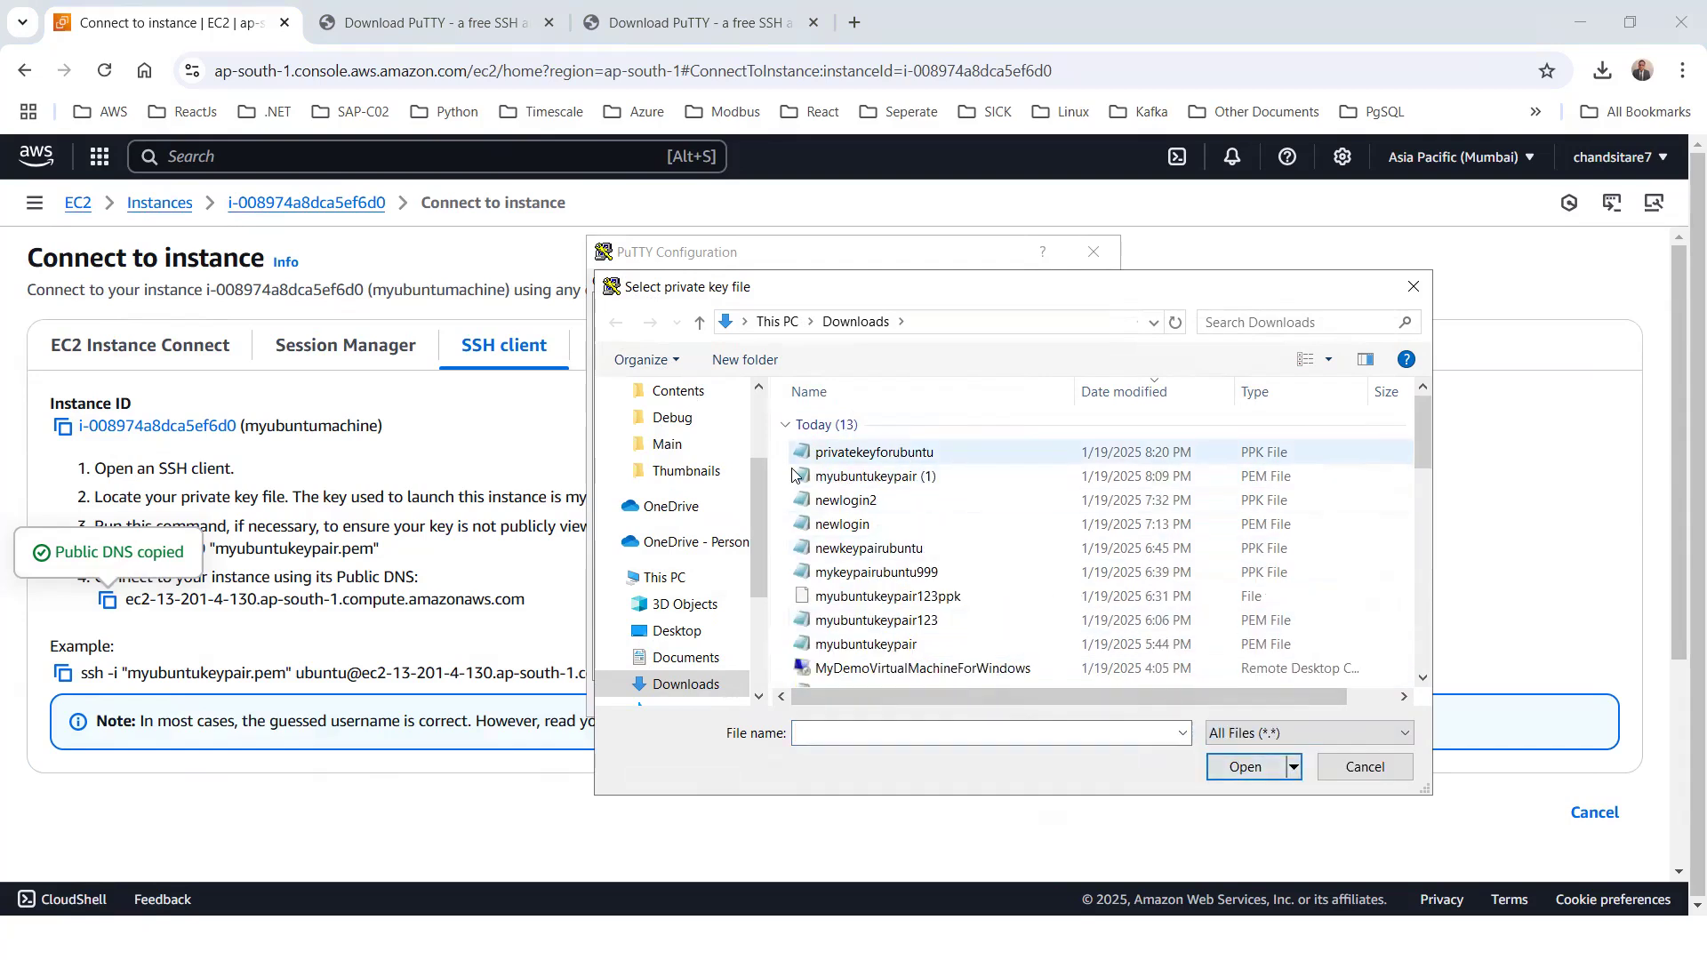
click(851, 454)
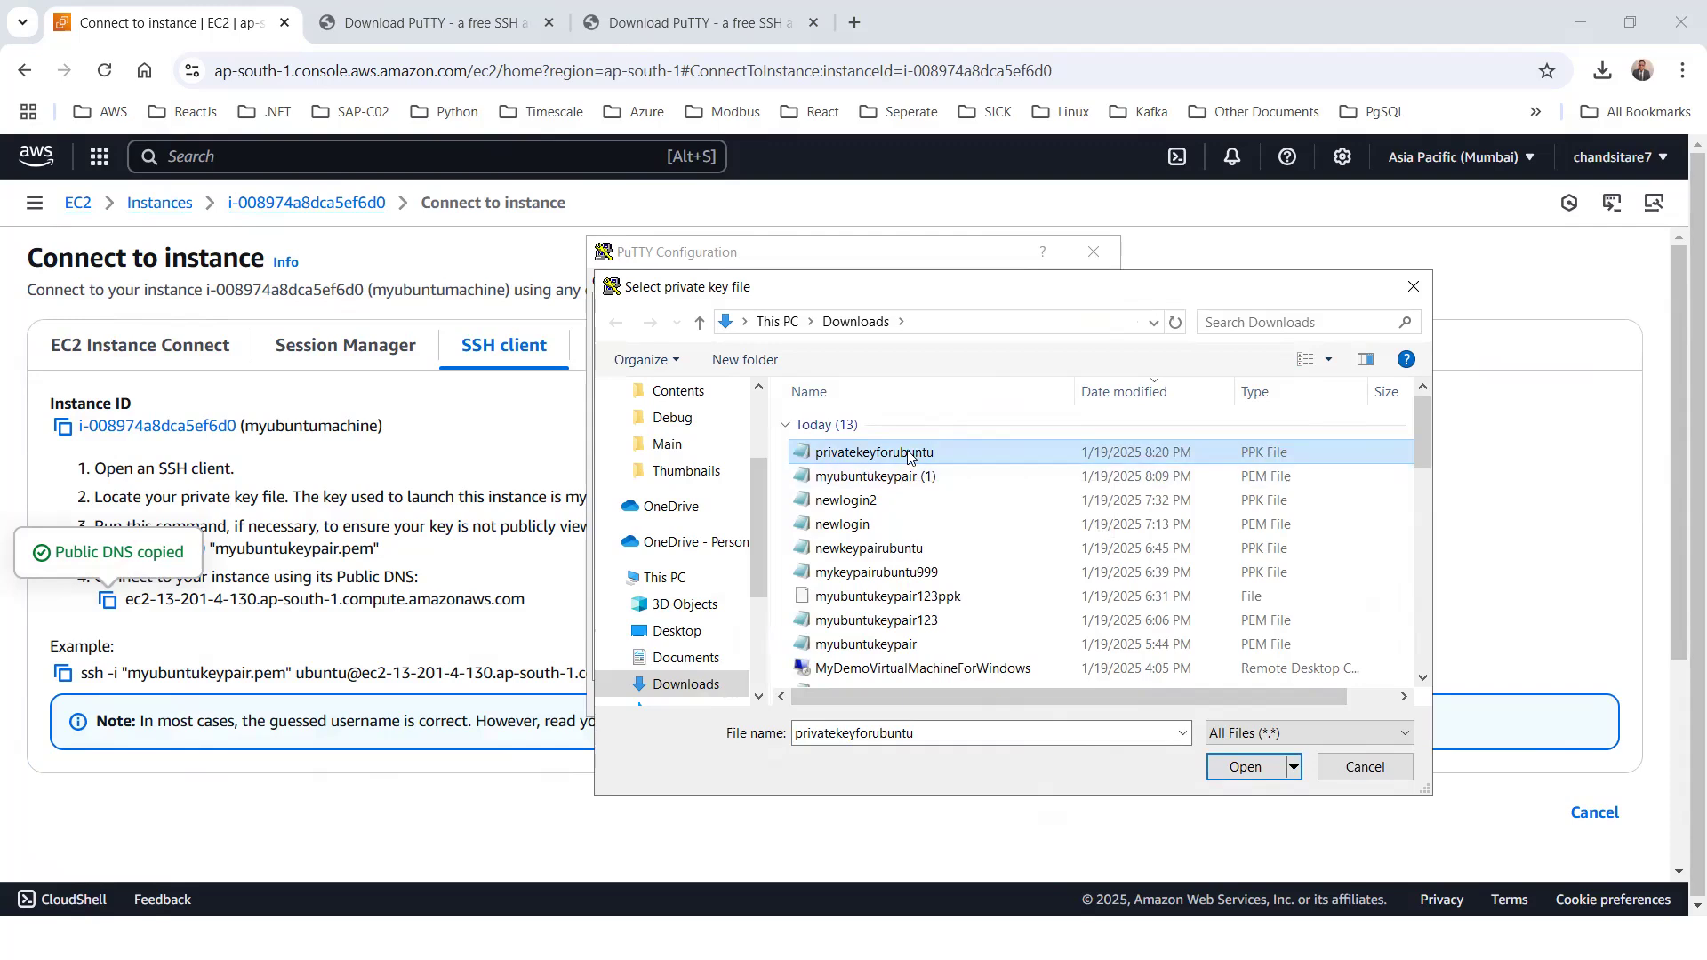
click(1244, 769)
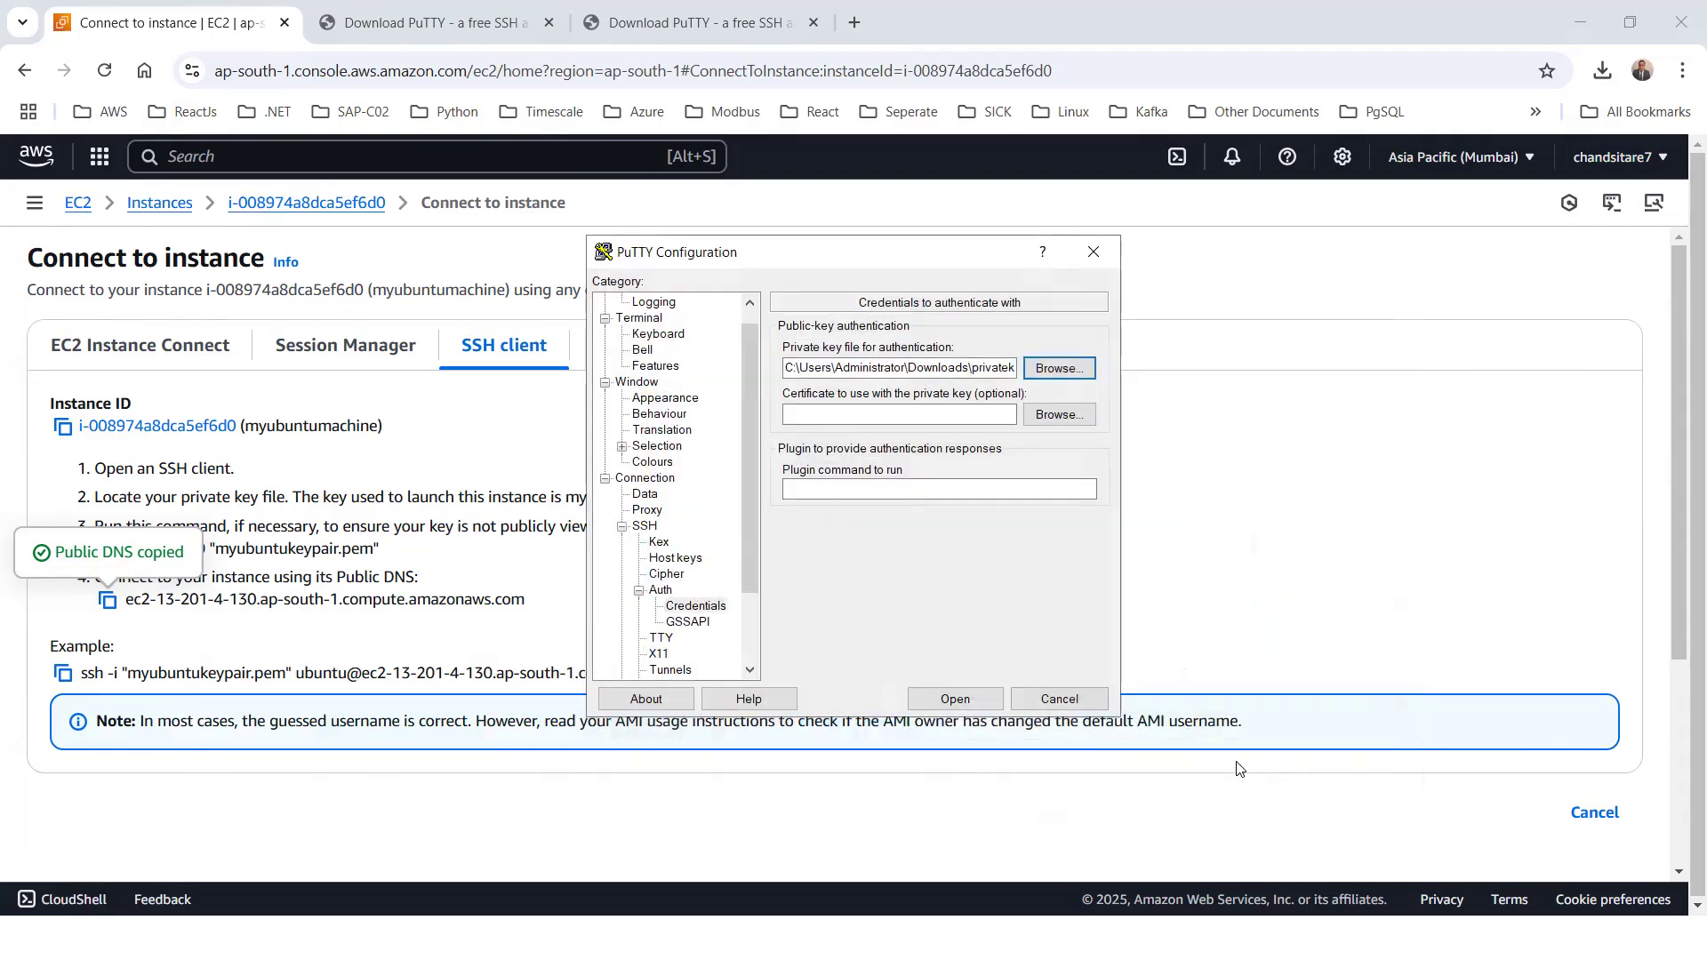
Return to the basic session options and save the configuration under the session name UbuntuMachineNew
scroll(659, 303, up, 1)
click(651, 317)
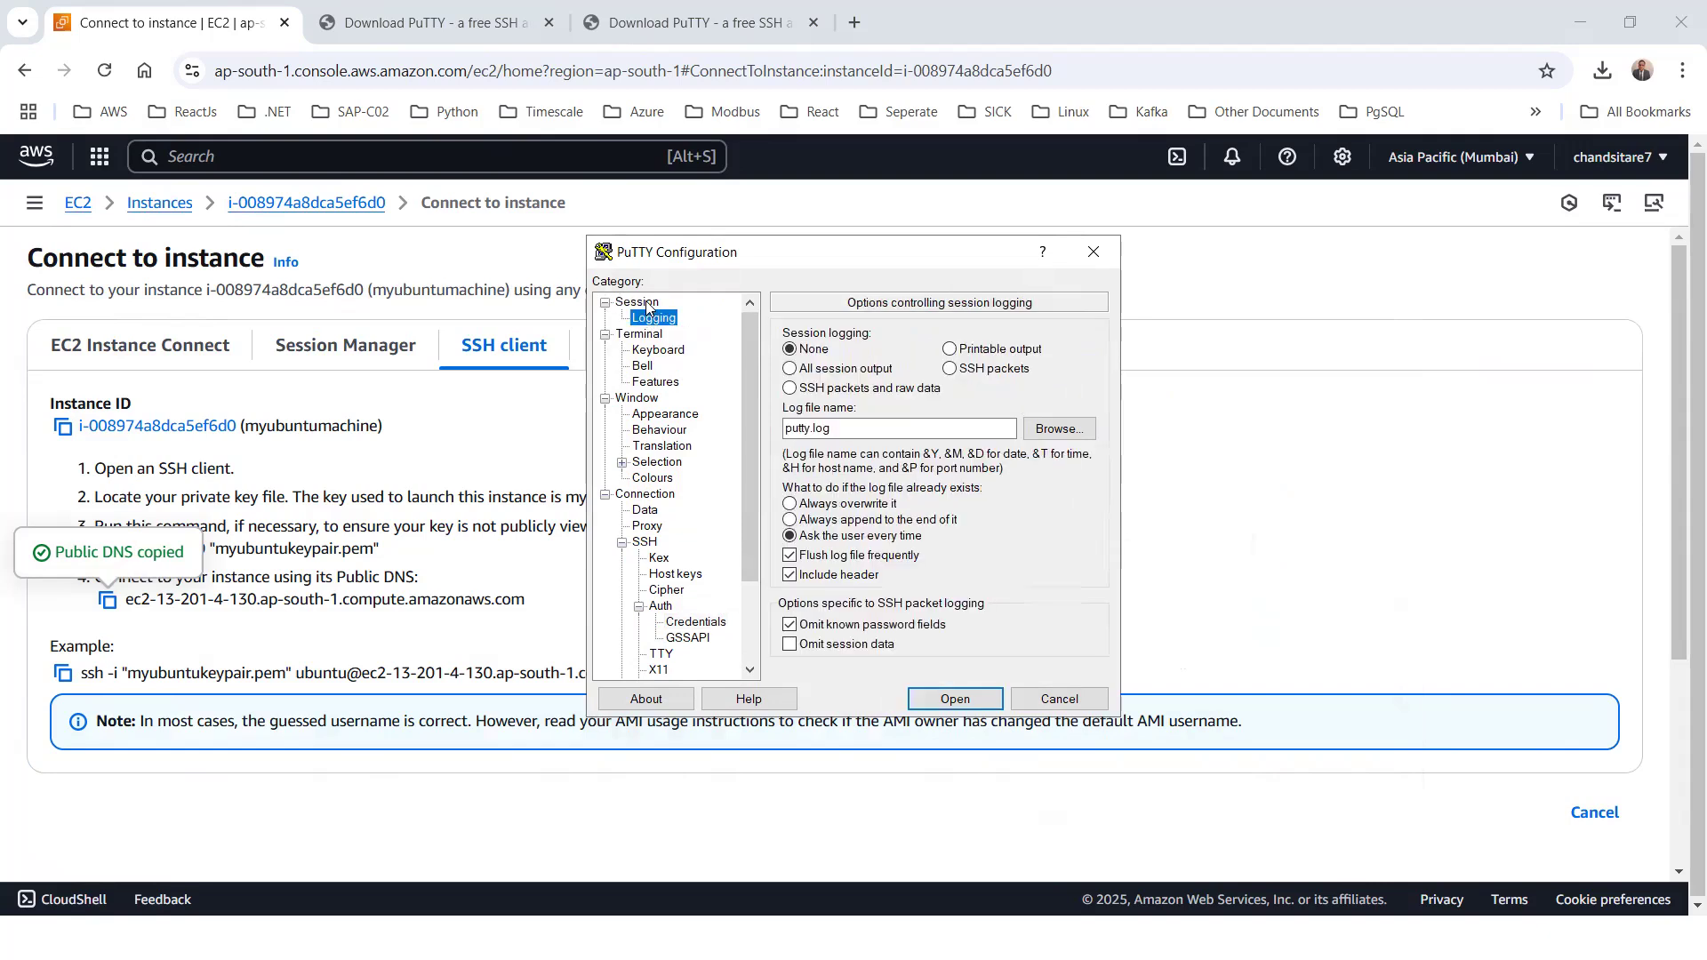
click(645, 302)
click(1070, 548)
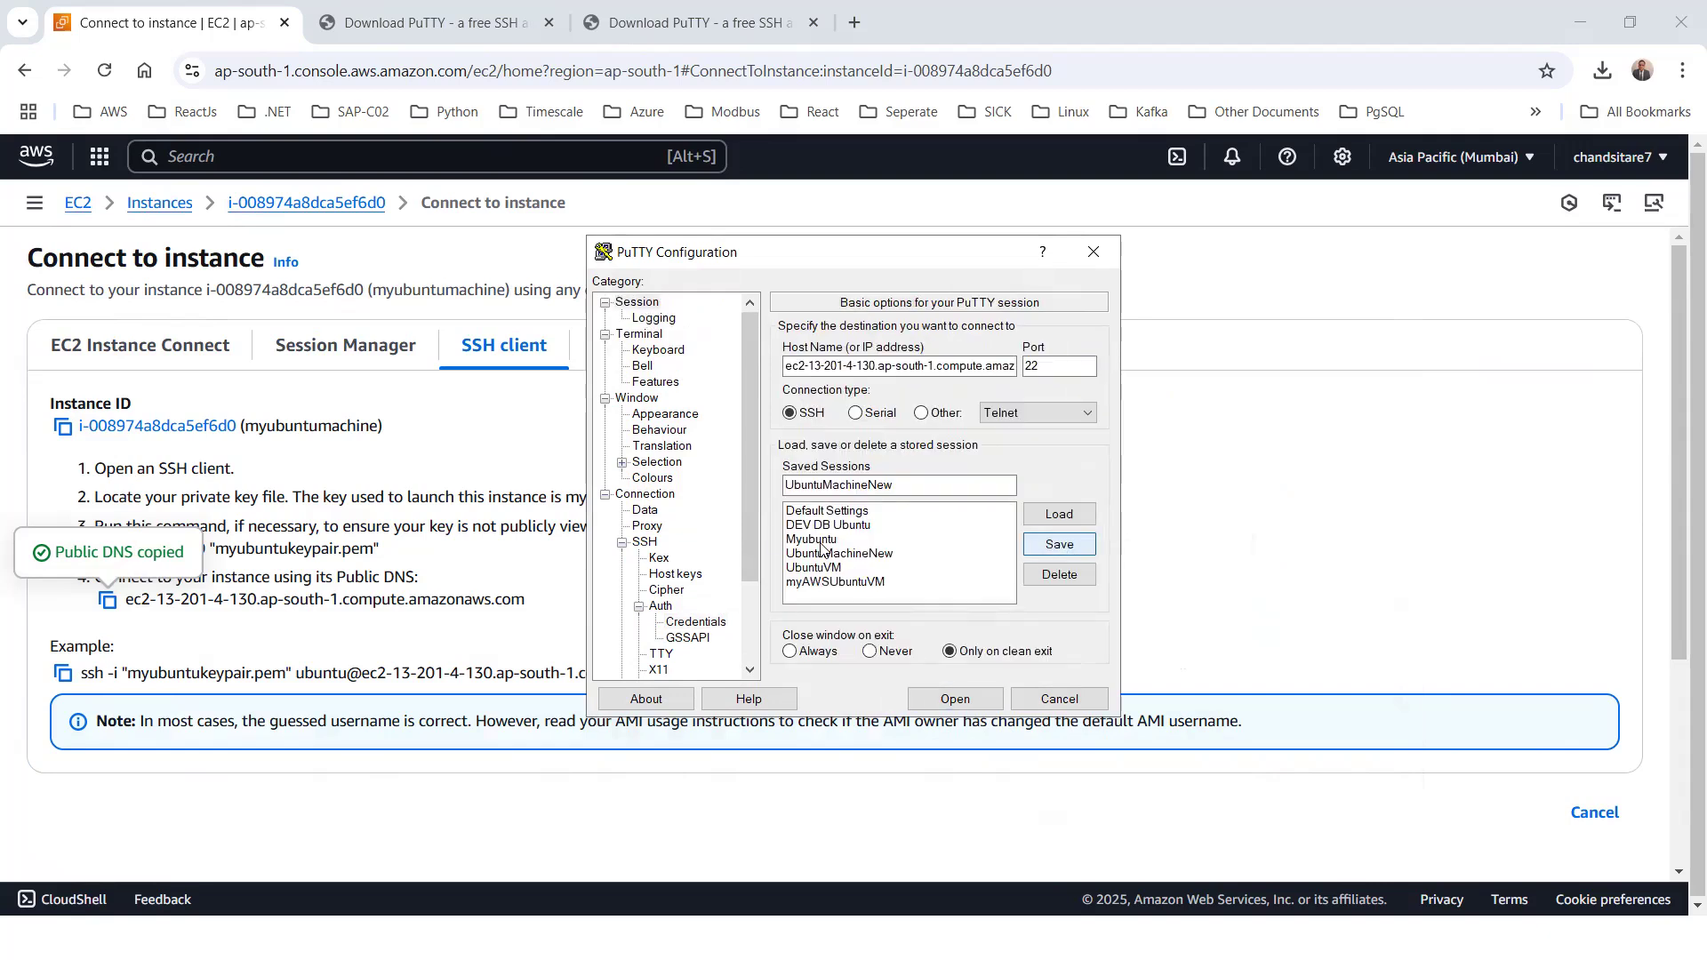
Open the SSH connection to the instance and accept the server's host key
click(954, 702)
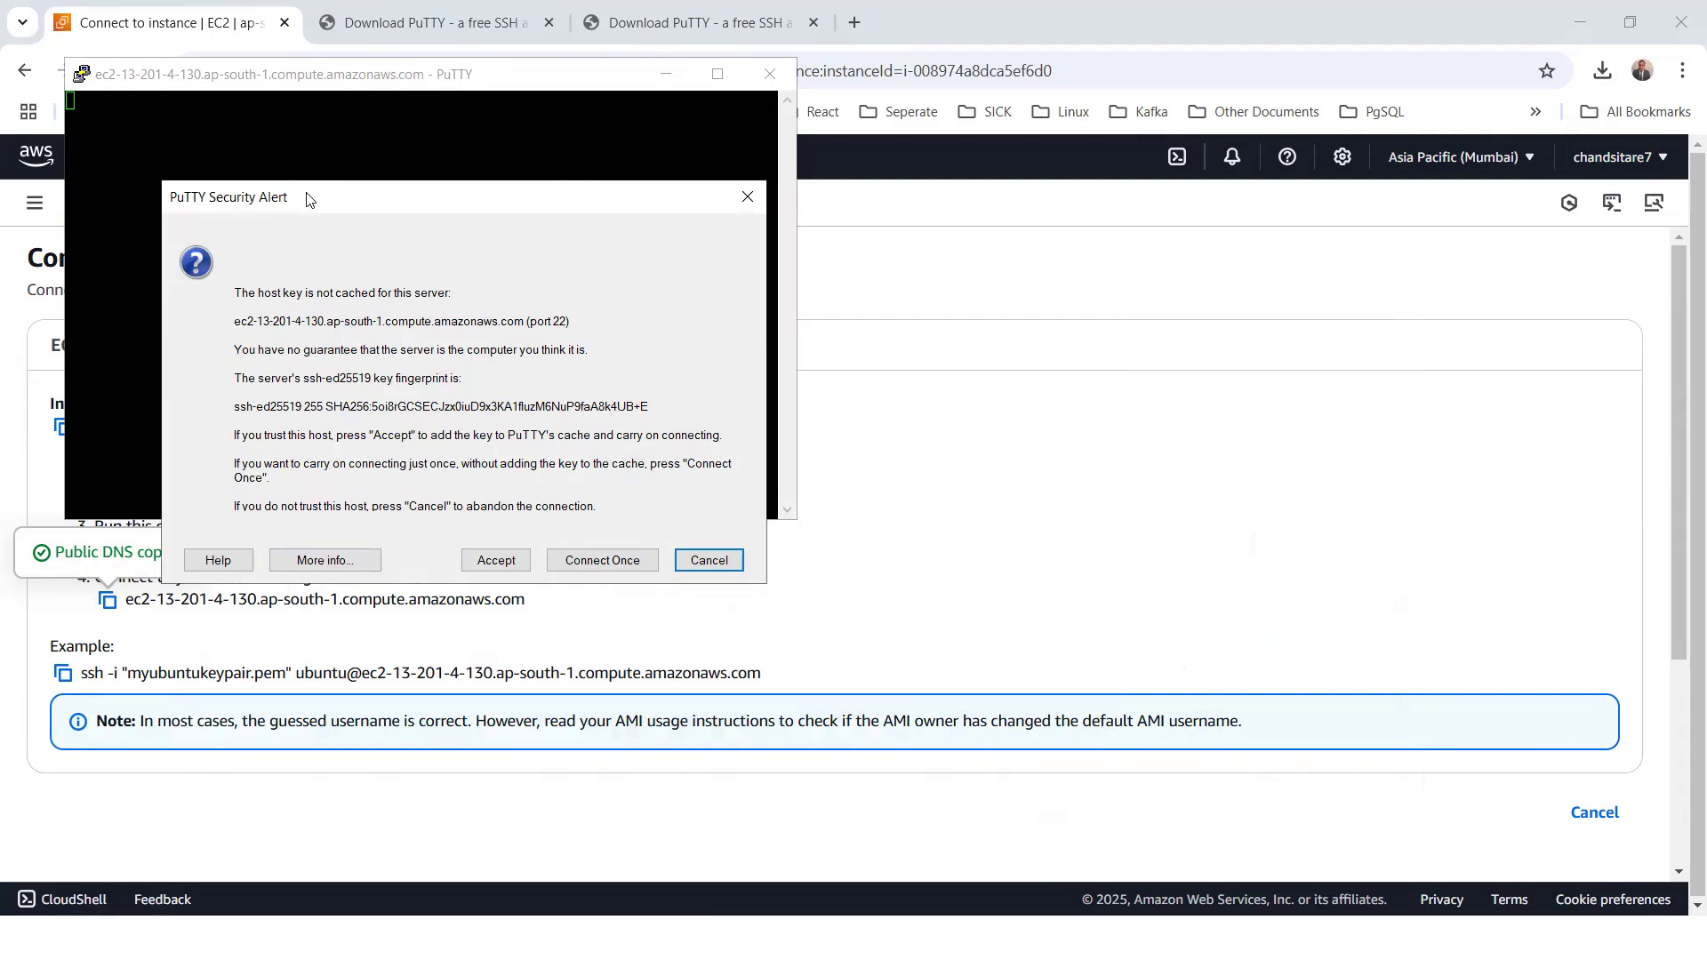
drag(307, 198, 294, 165)
click(485, 529)
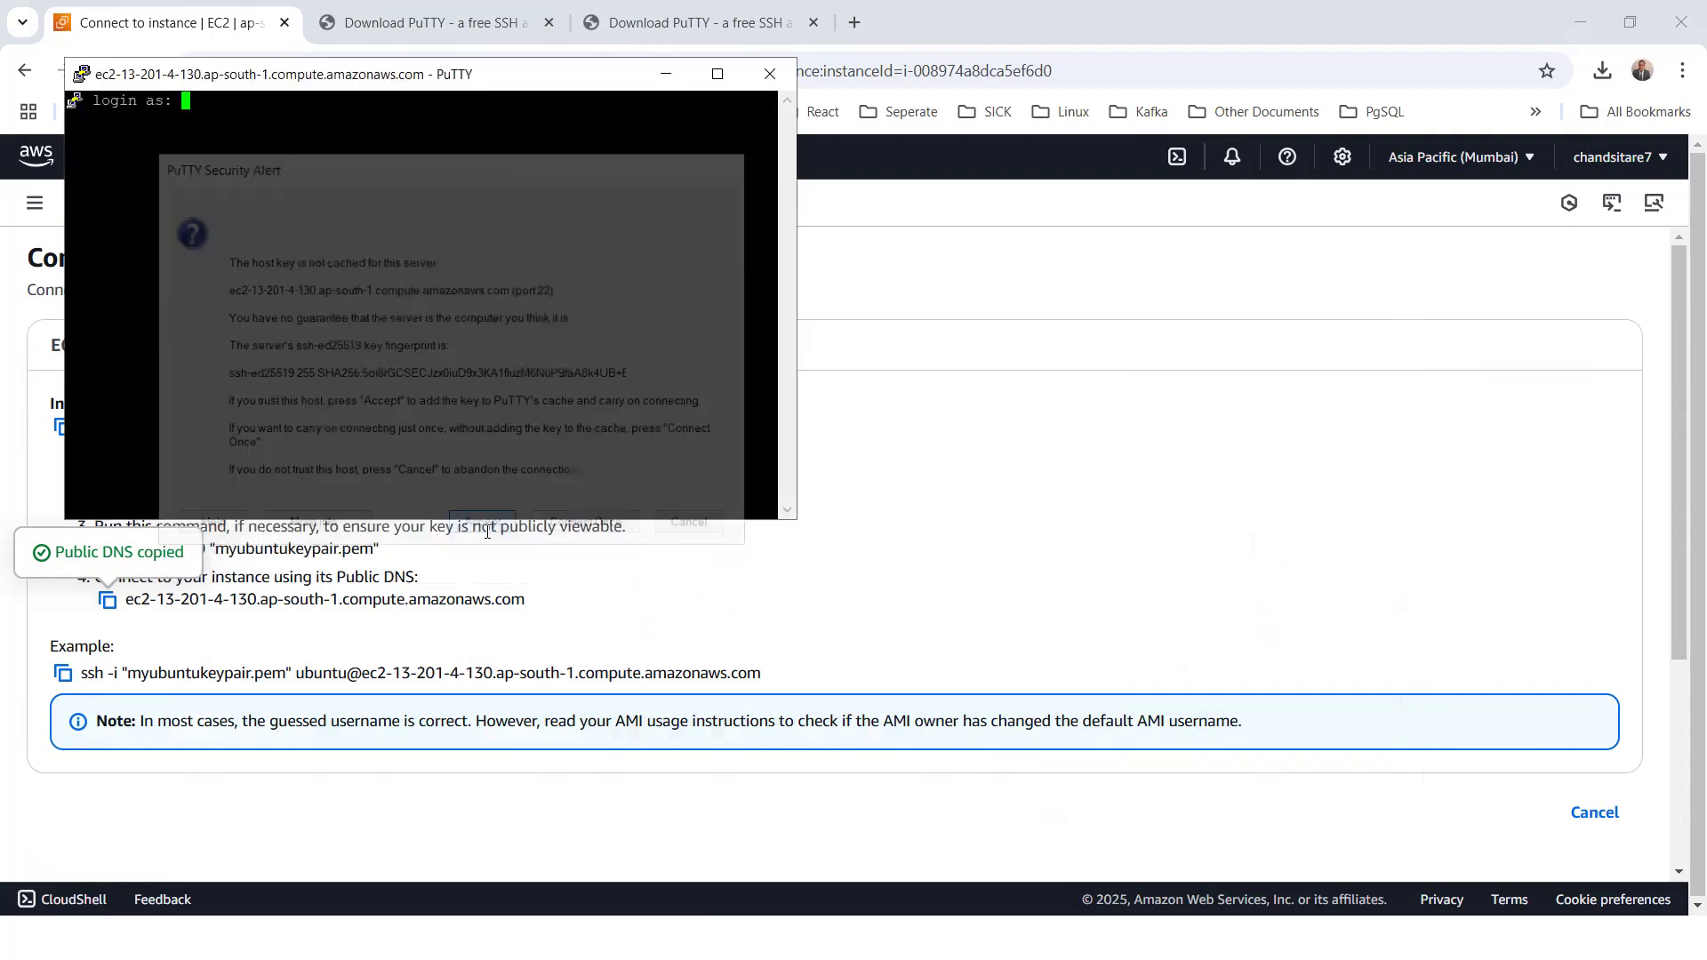
Log in to the instance as ubuntu and enlarge the terminal window
text(ubuntu)
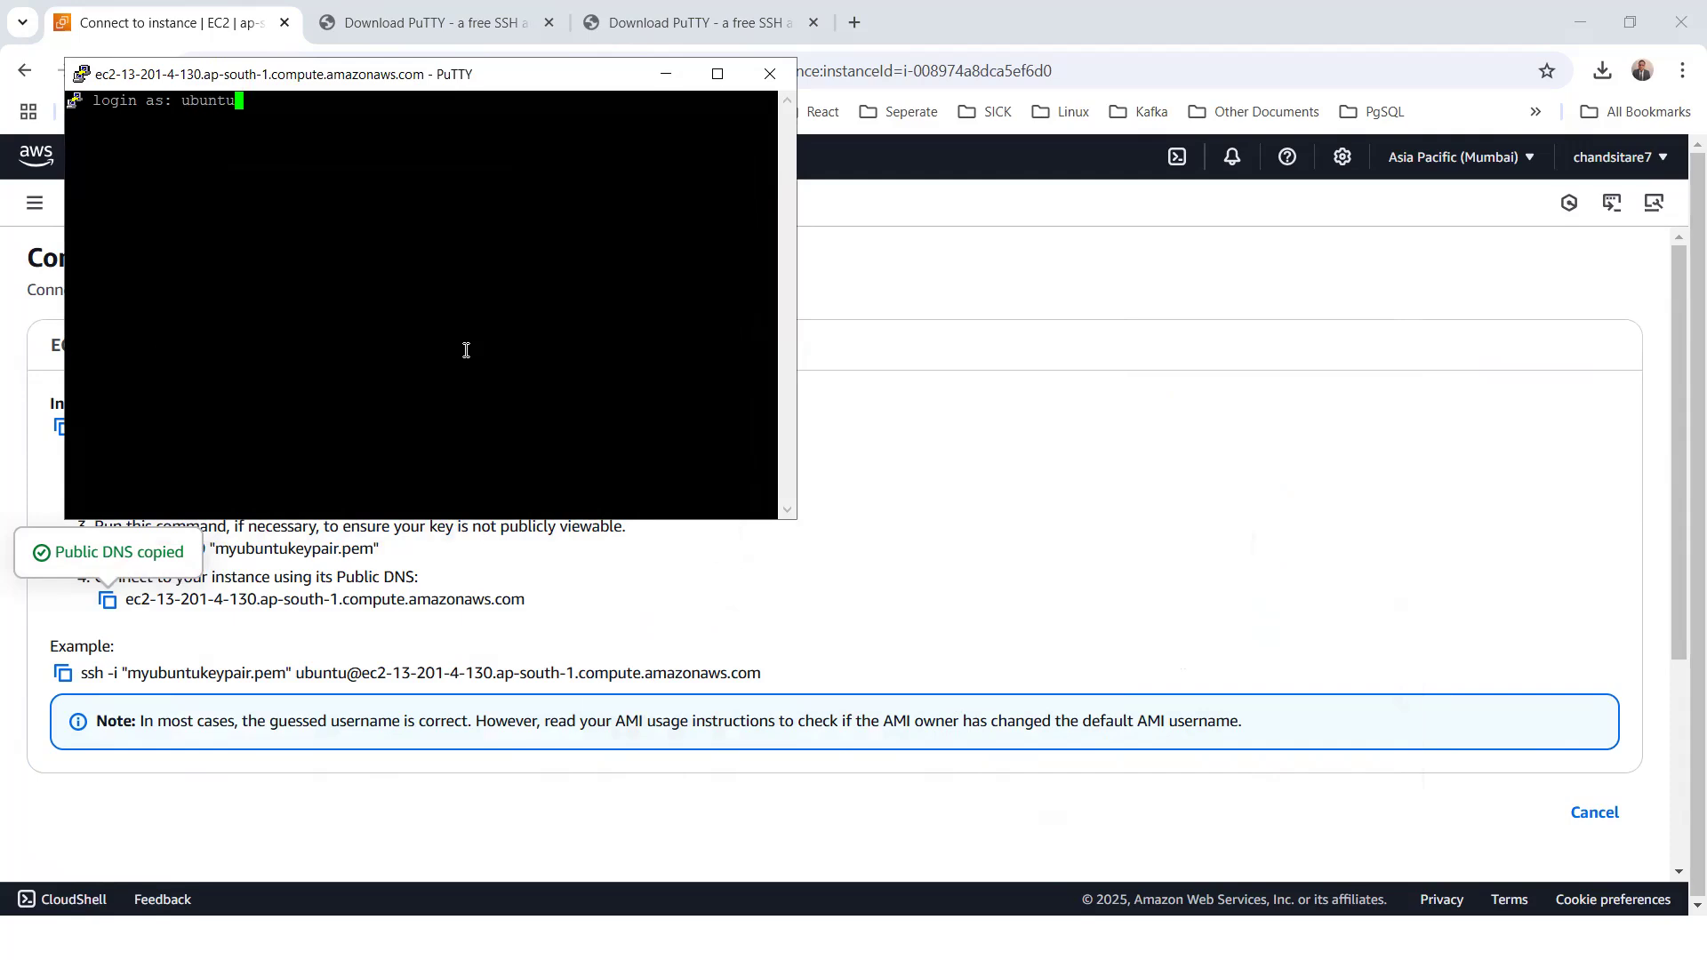
key(Return)
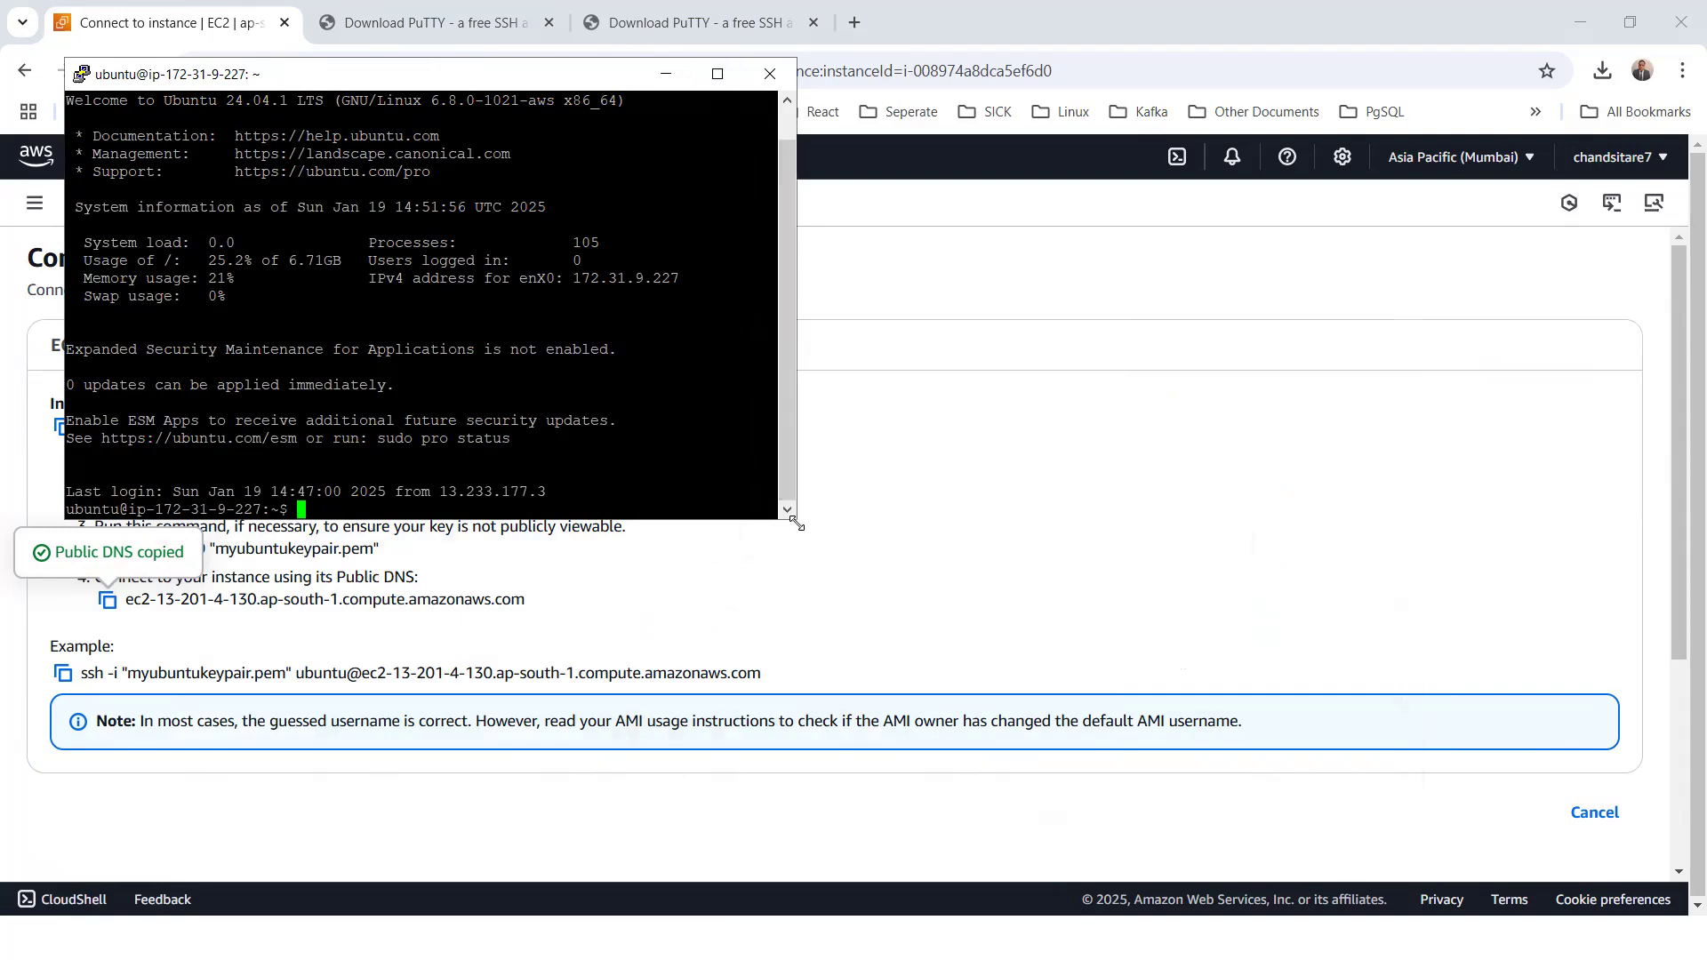
drag(797, 525, 1658, 822)
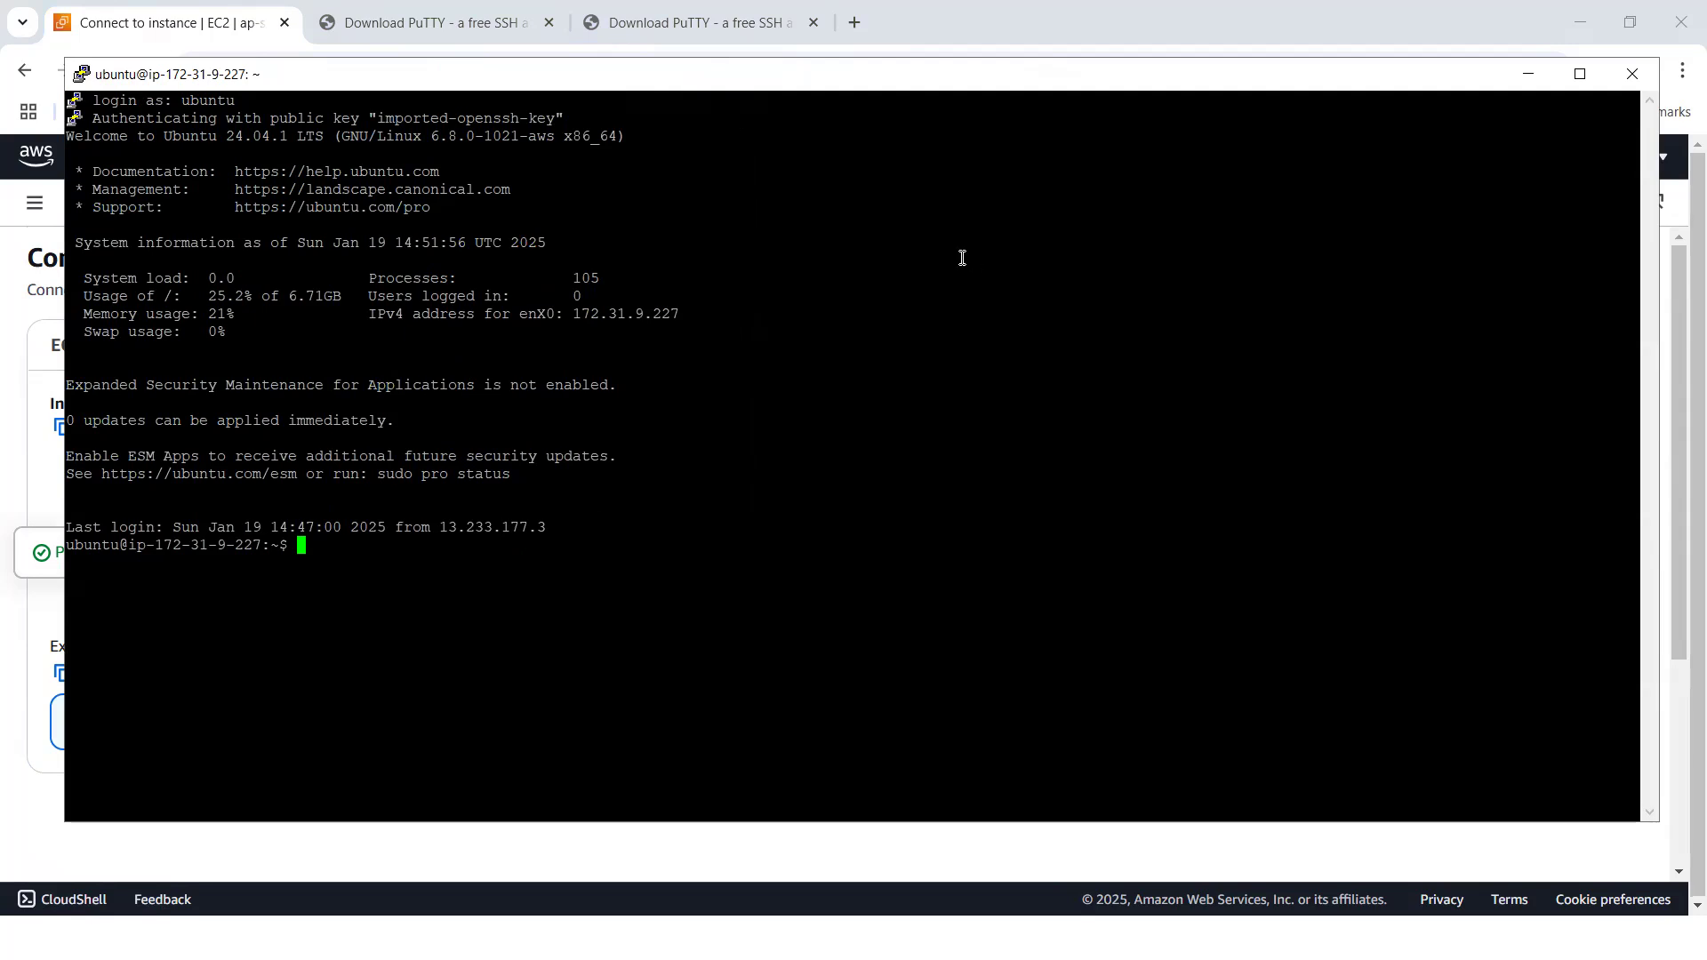
drag(569, 84, 642, 127)
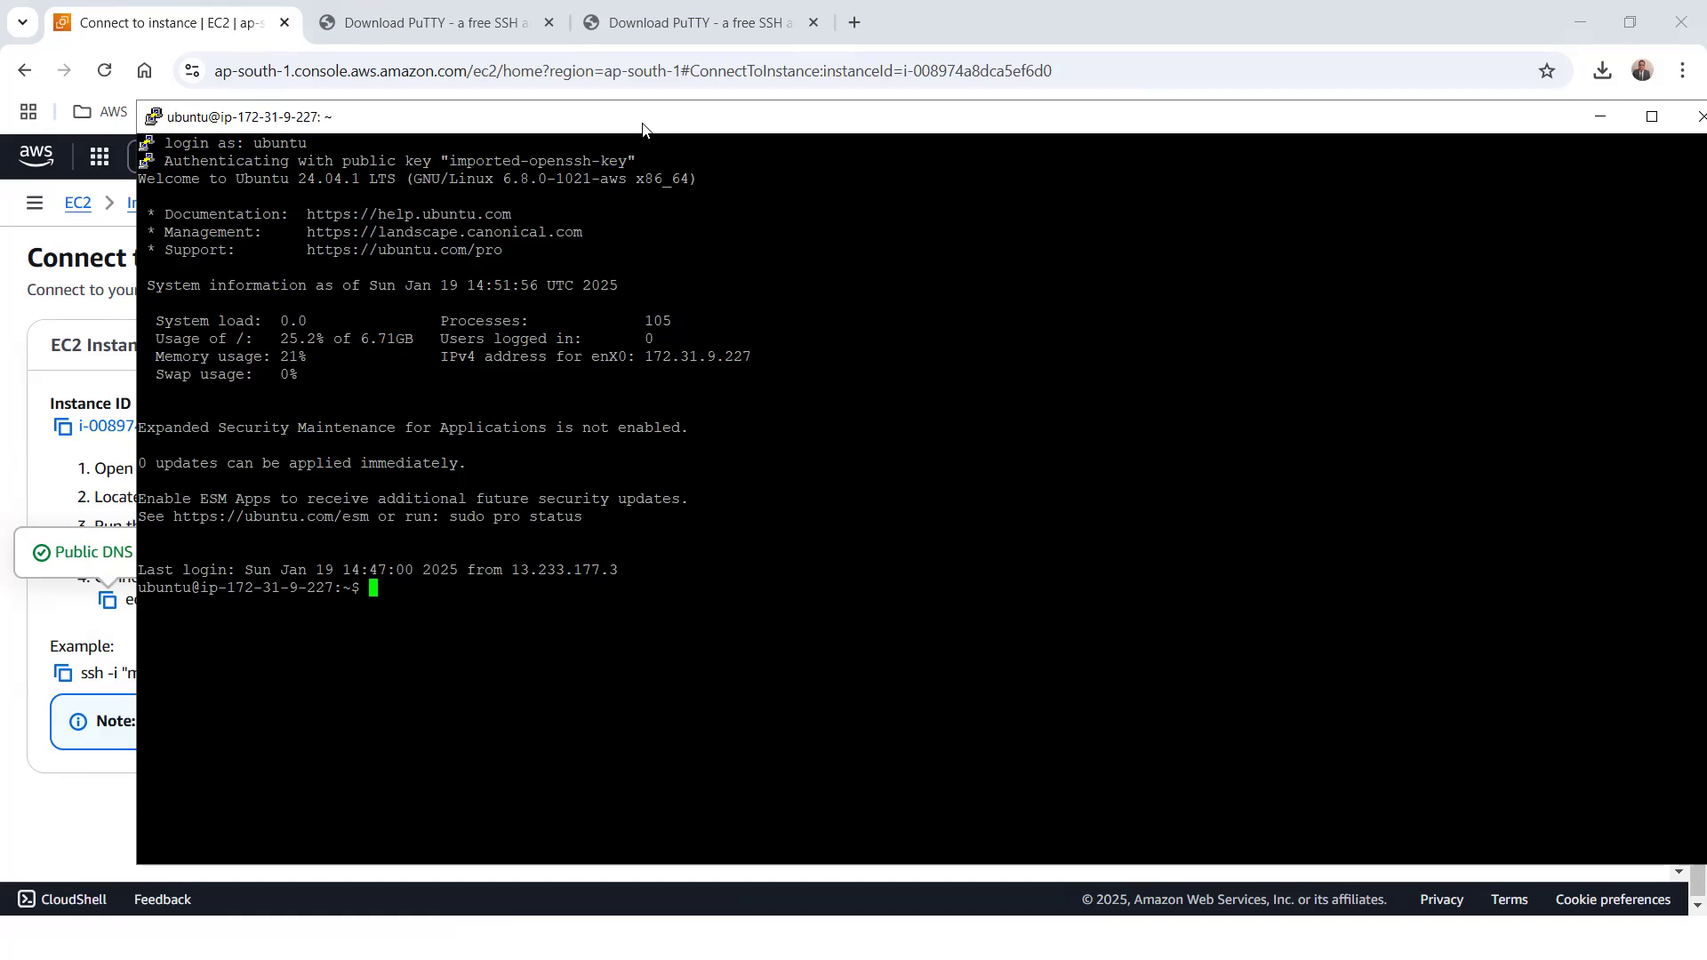
Clear the terminal and check the current user, host name and home directory contents with whoami, hostname and ls
text(clear)
key(Return)
text(whoami)
key(Return)
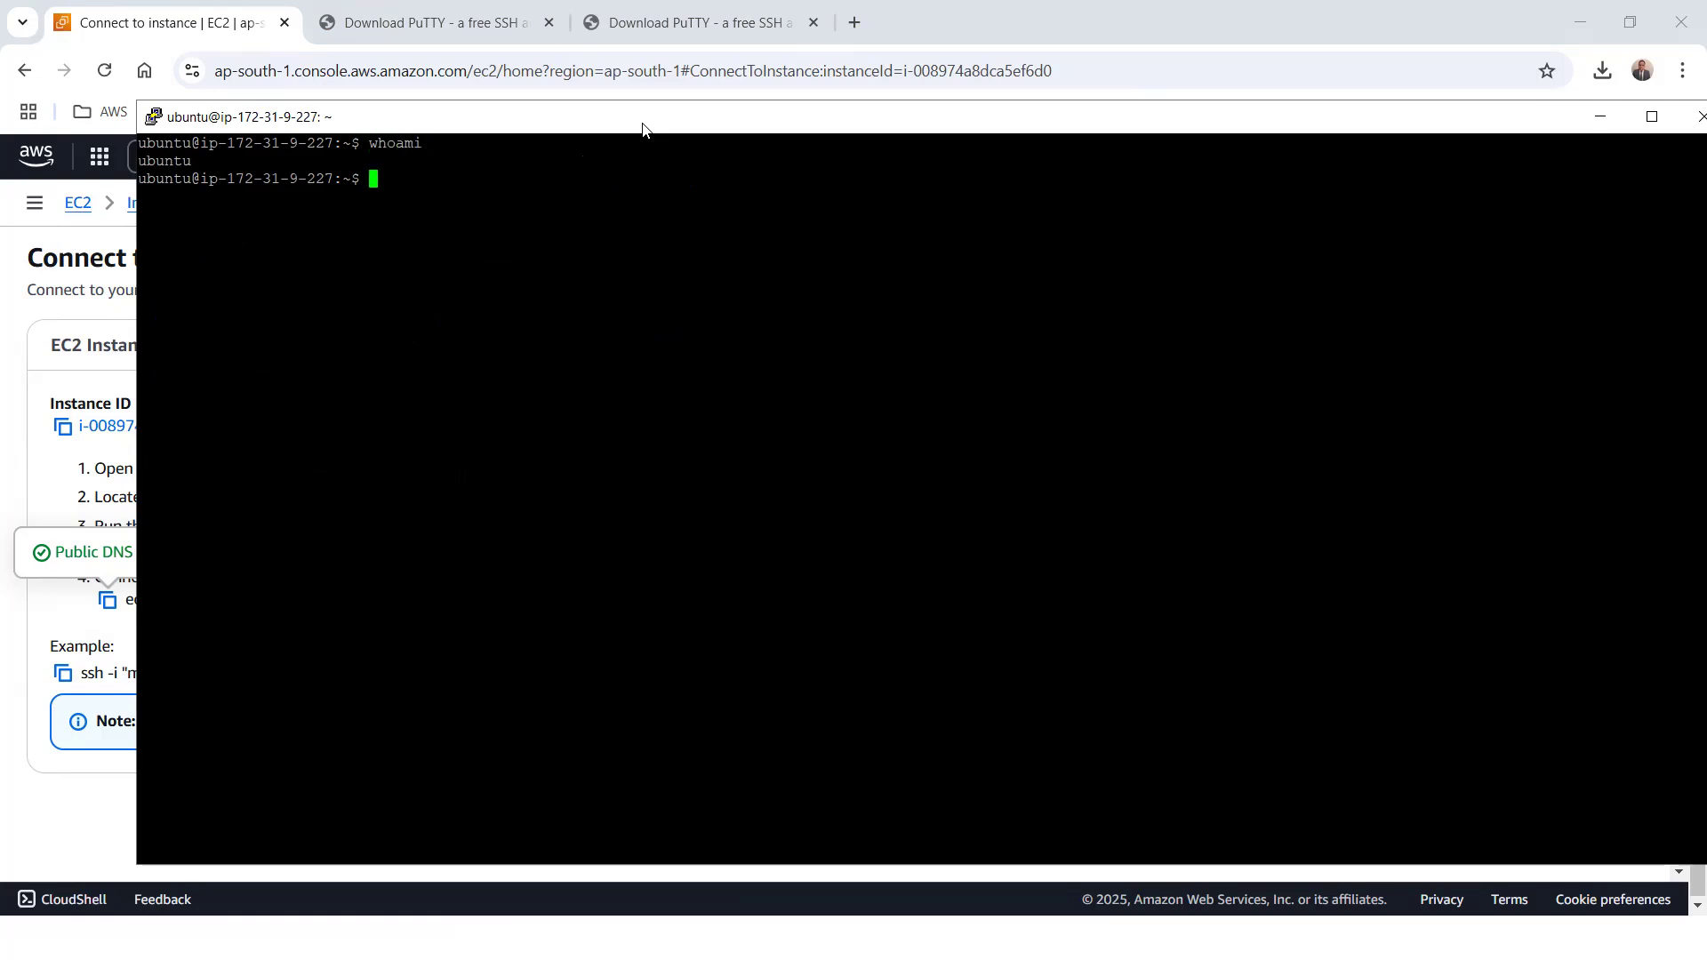
text(hostname)
key(Return)
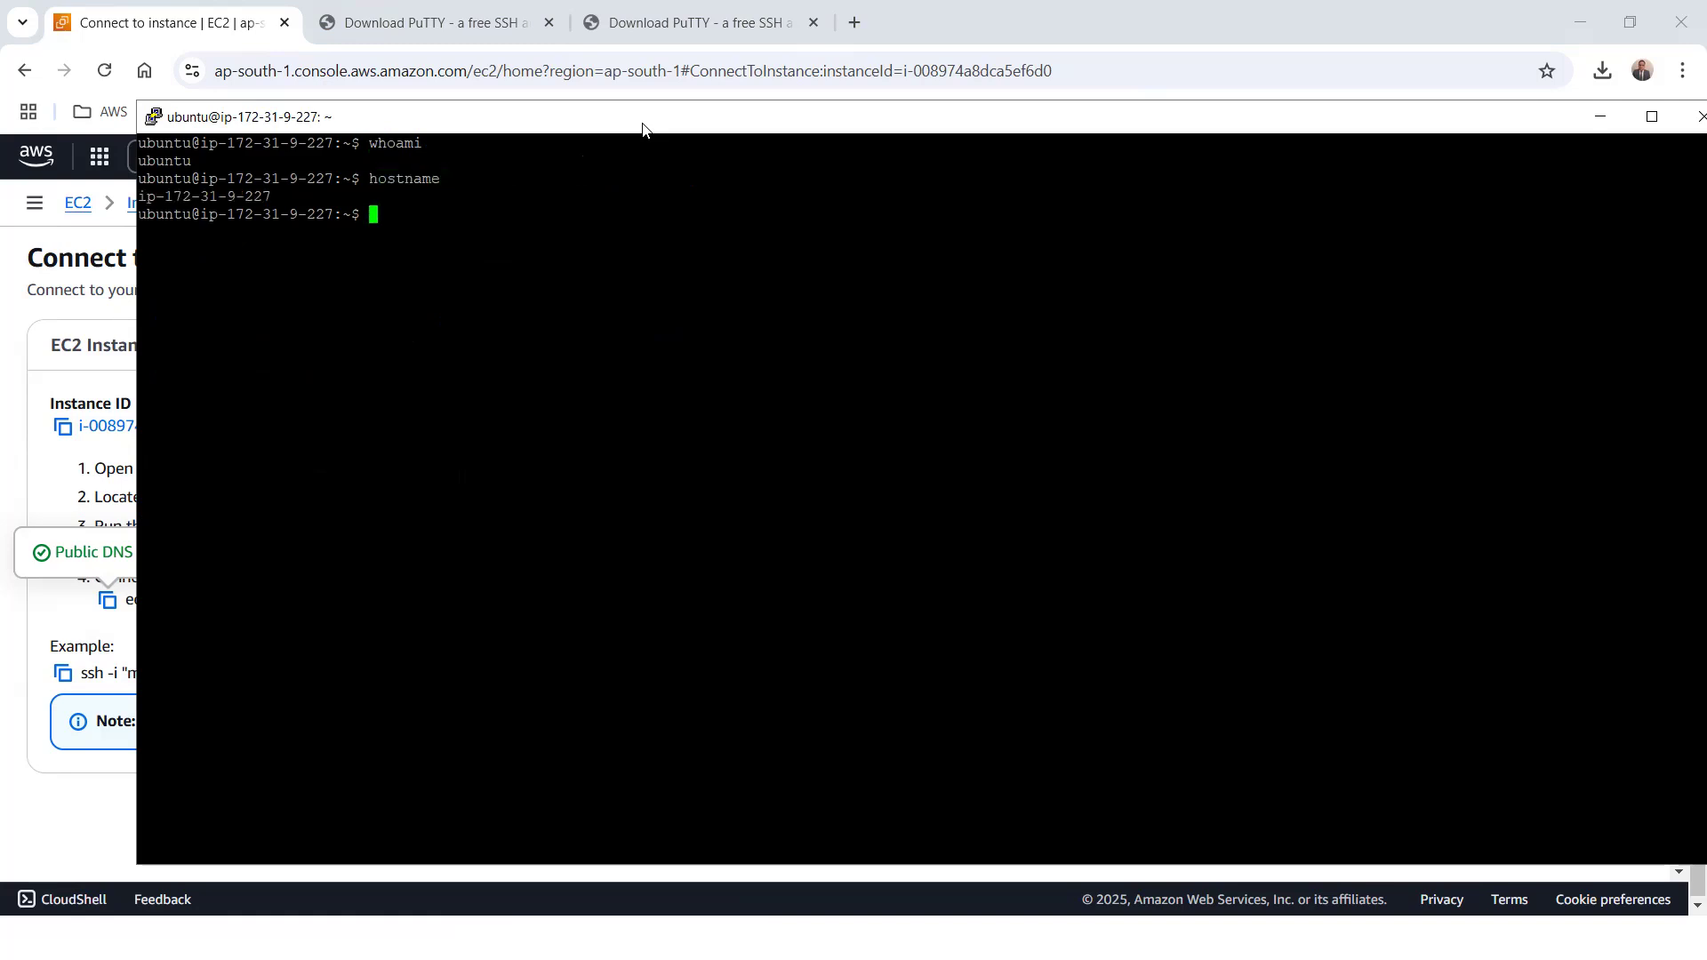
text(ls)
key(Return)
Switch the terminal session to the root user with sudo su
text(sudi)
key(BackSpace)
text(o su)
key(Return)
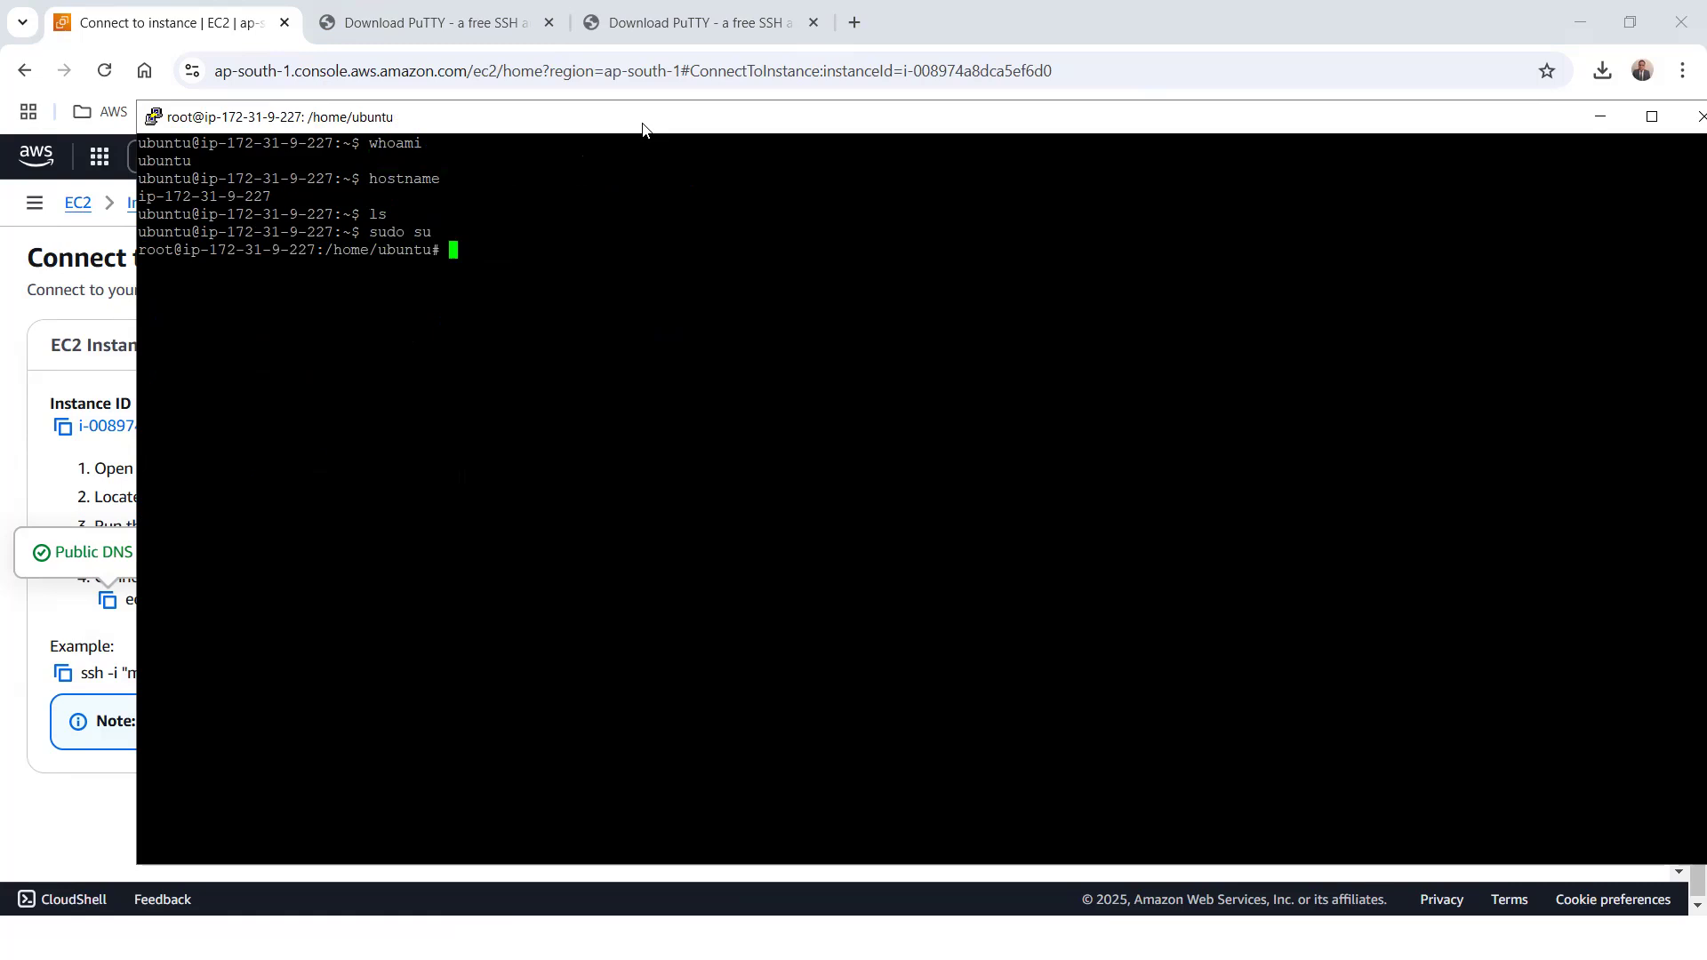
Change to the root directory / and list its contents in long format with ls -l
text(cd )
text(/)
key(Return)
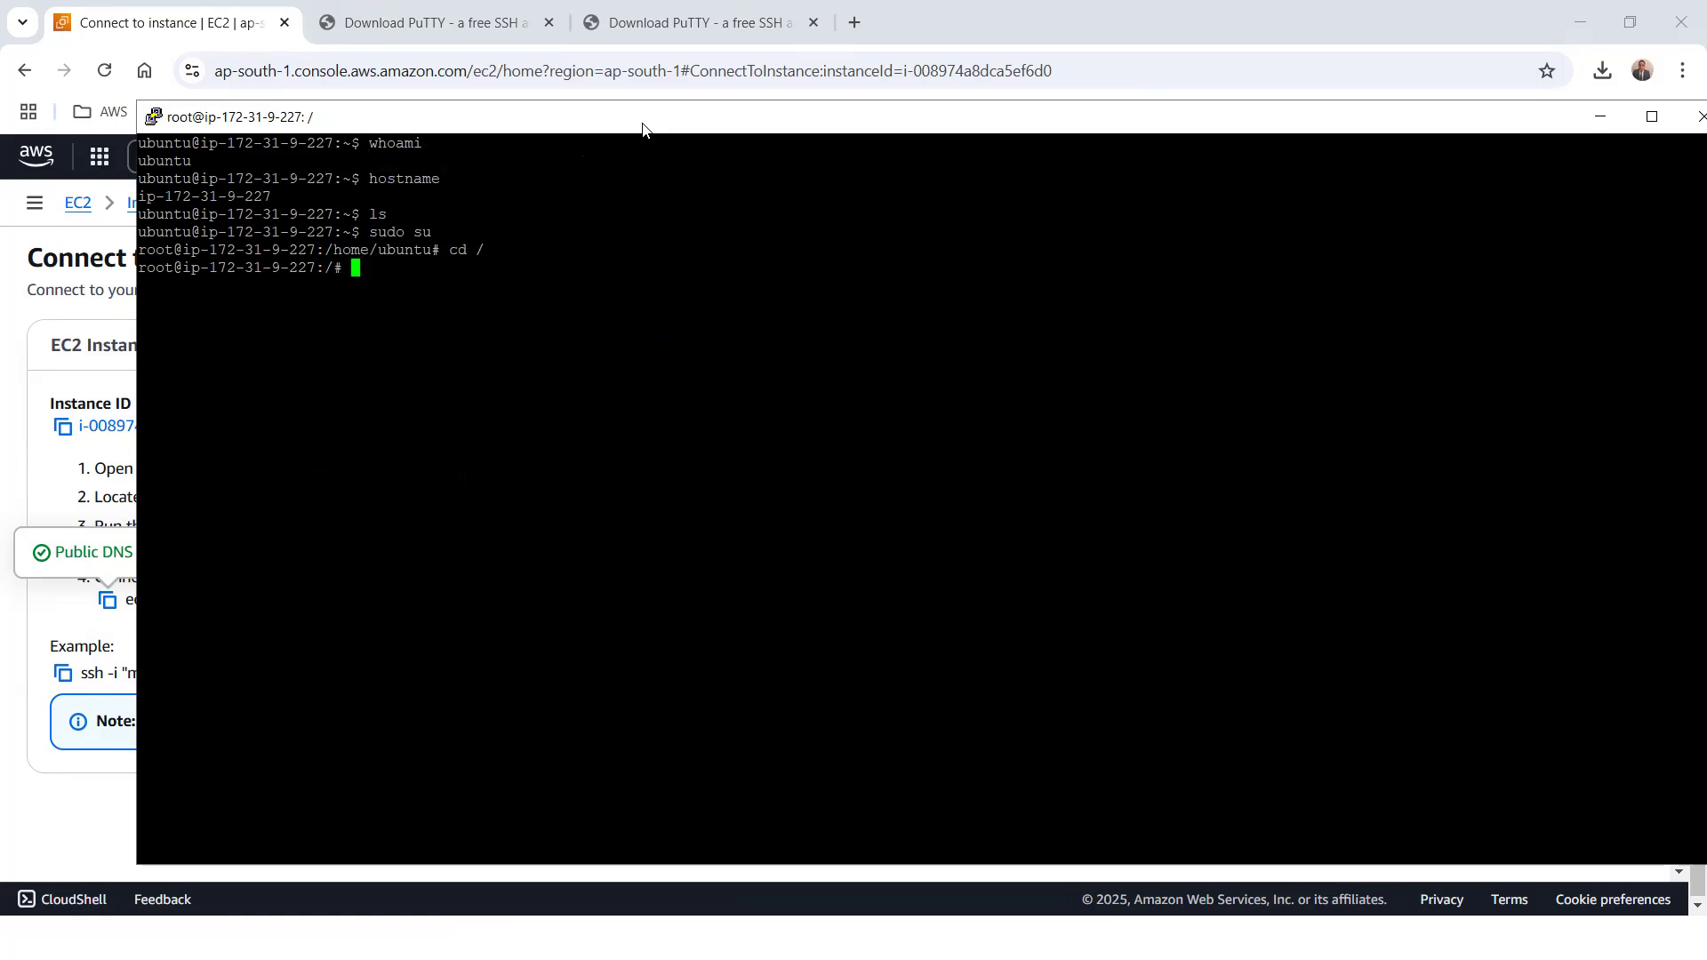
text(ls -l)
key(Return)
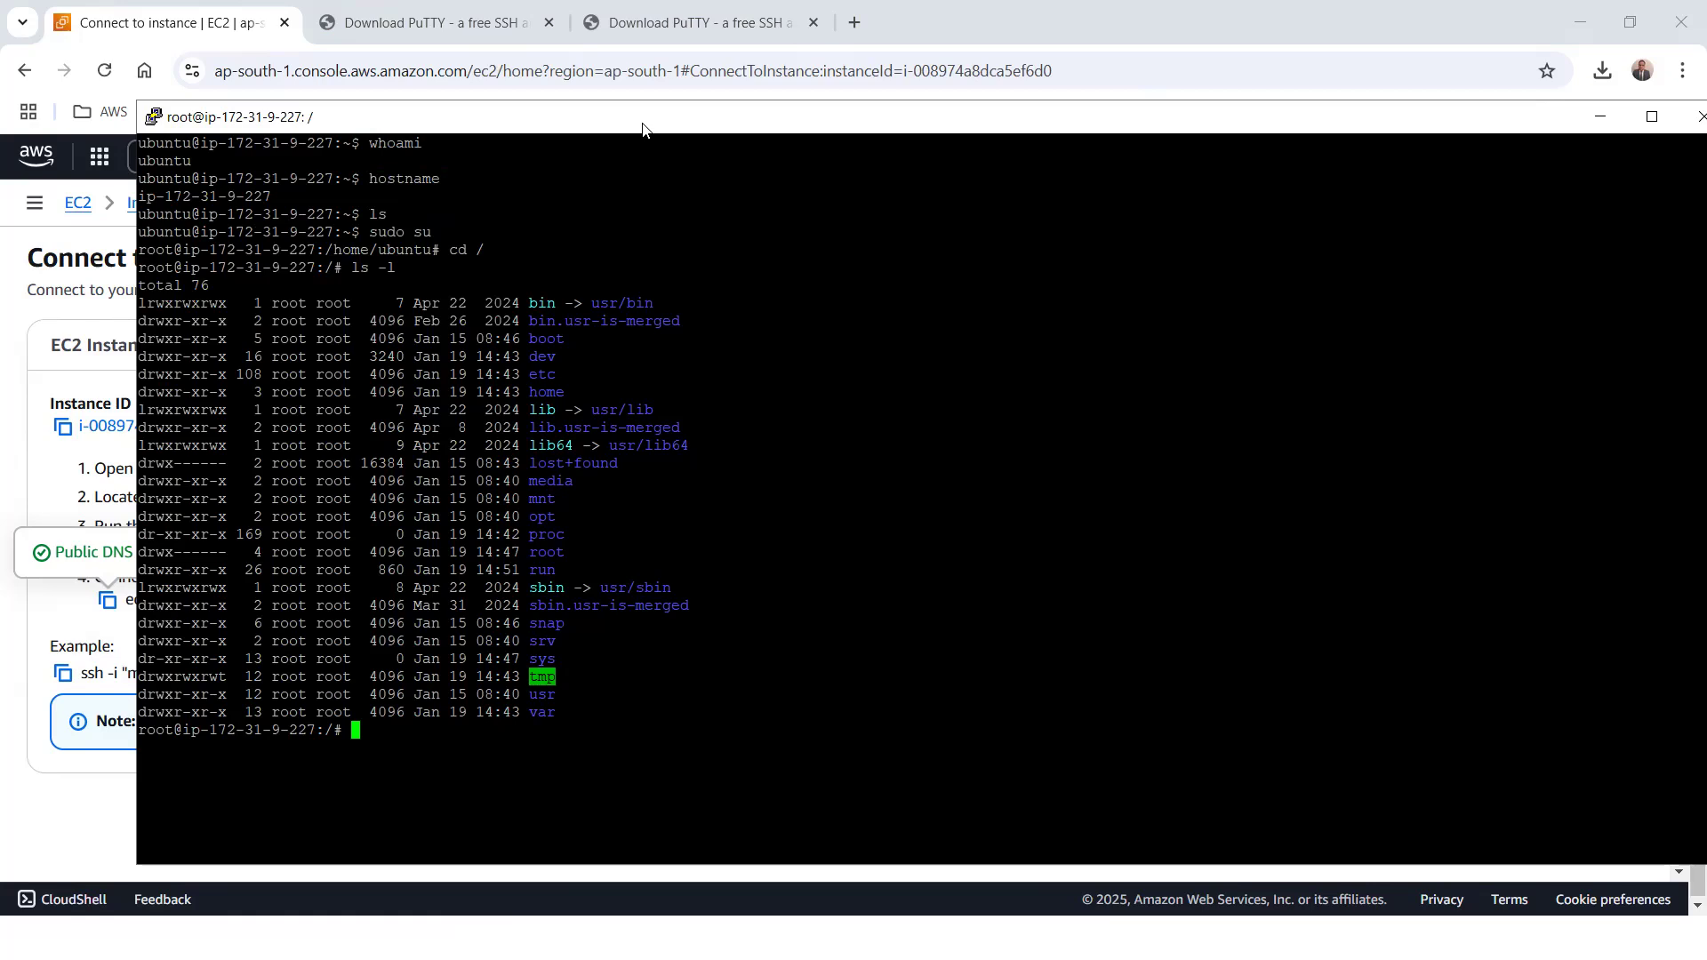
drag(643, 129, 624, 177)
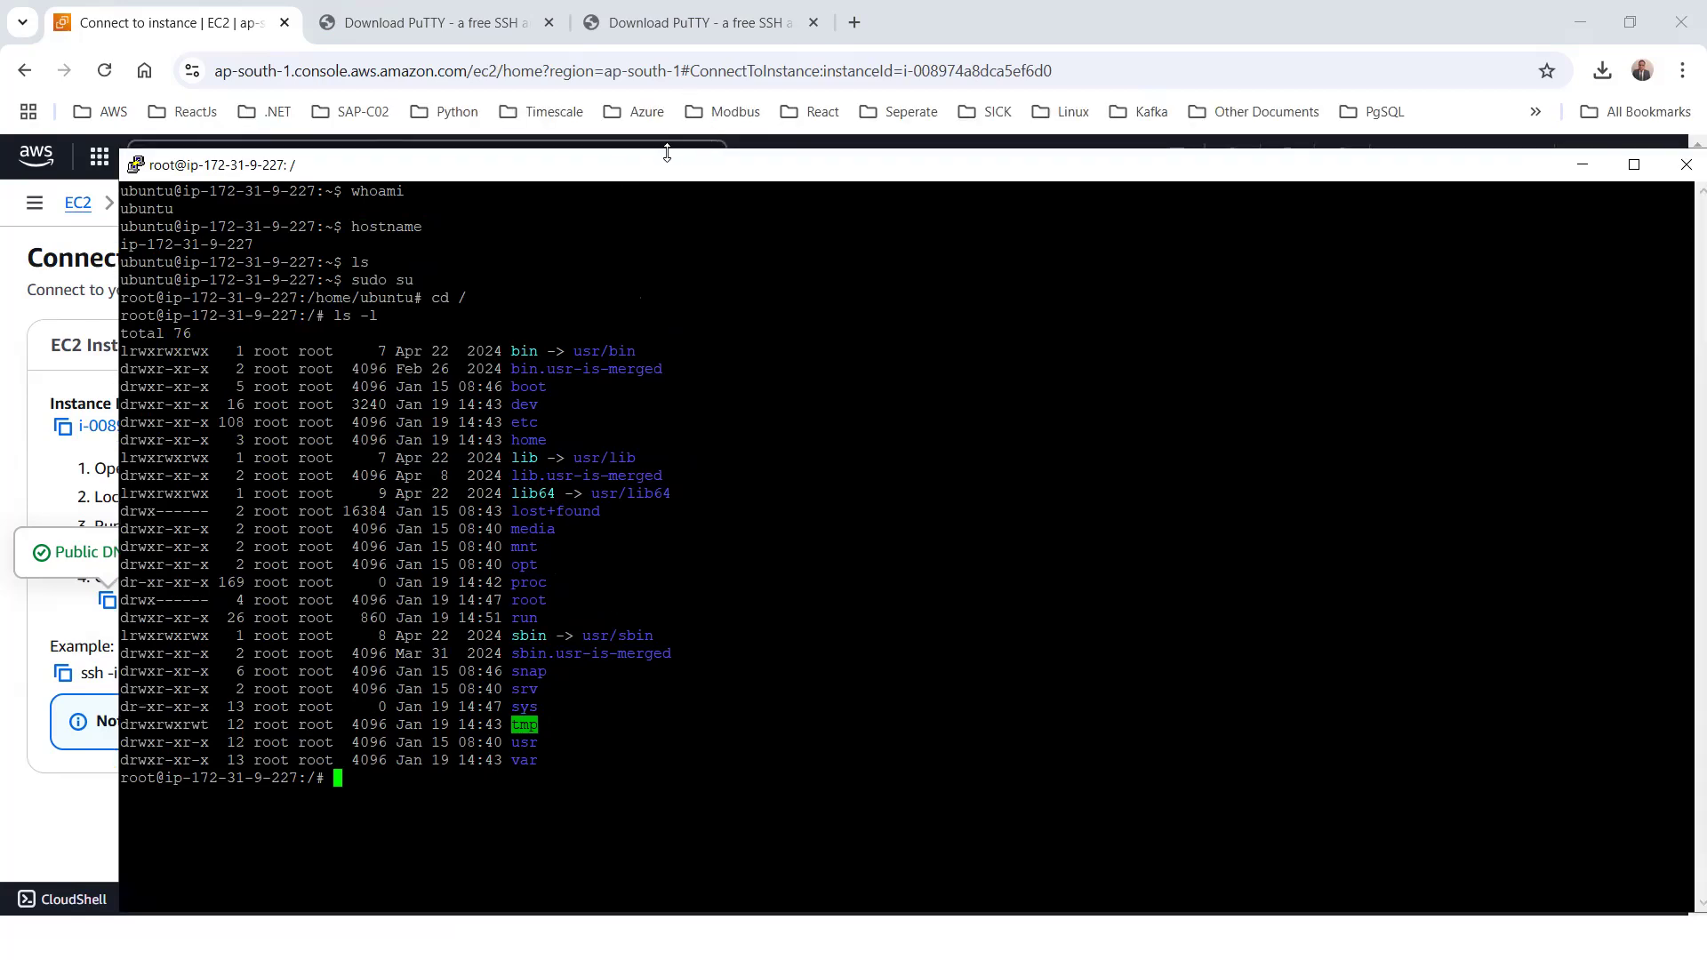
drag(344, 171, 357, 144)
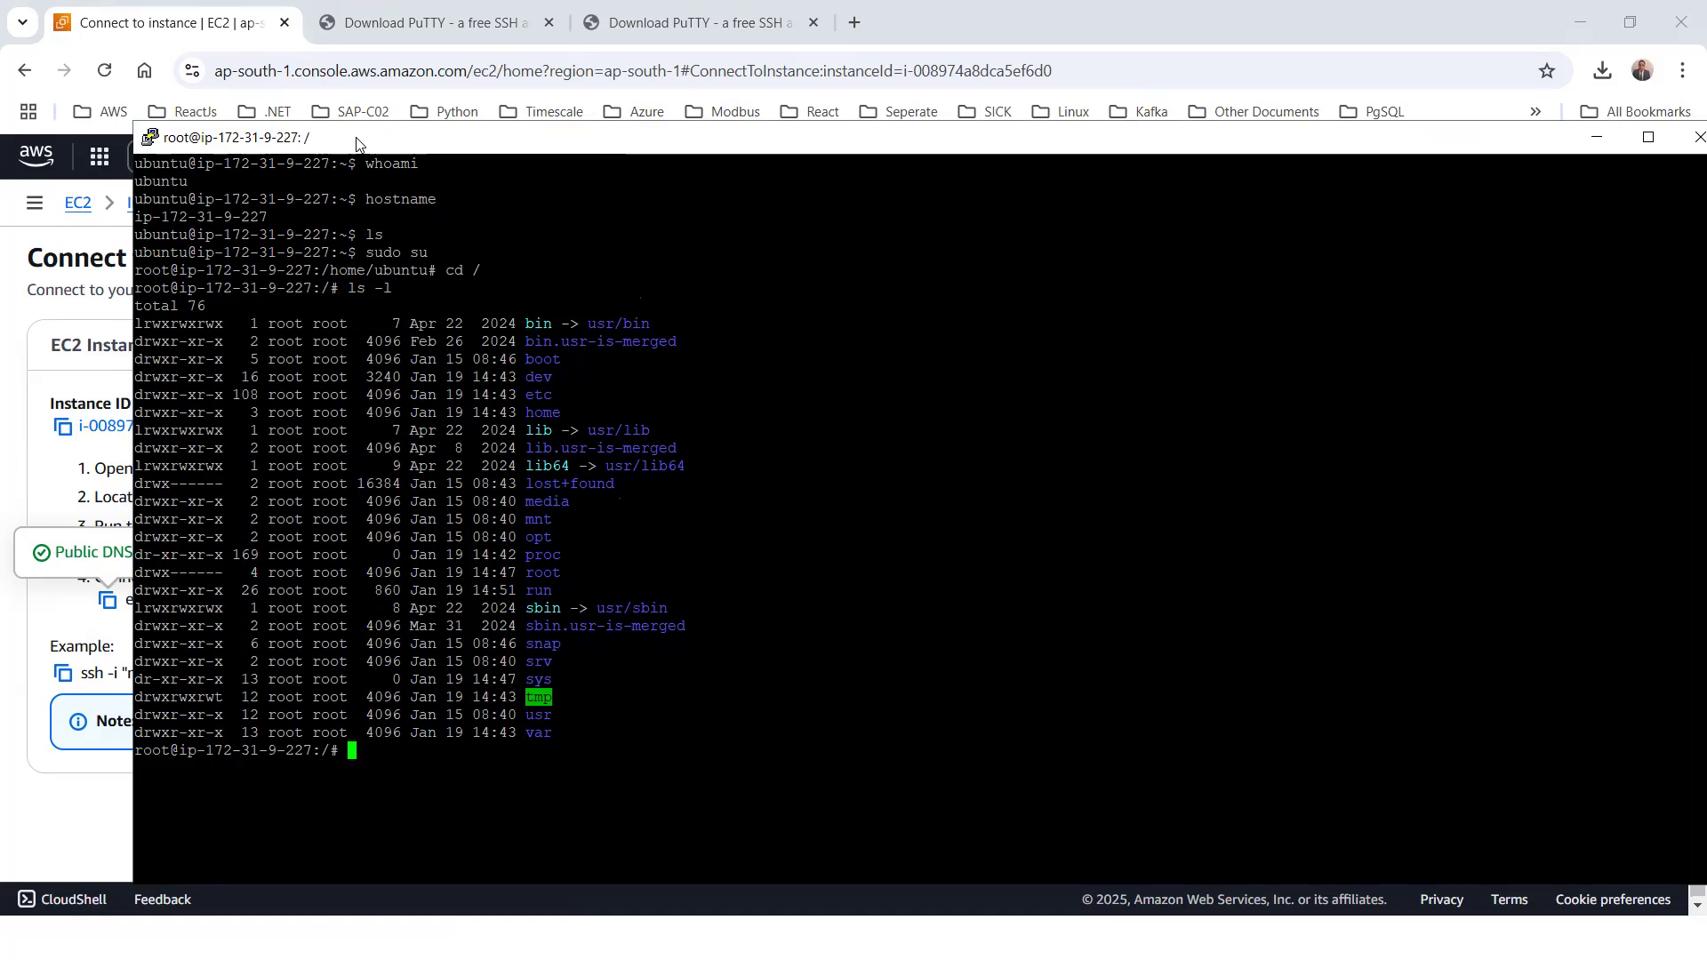
Copy the sudo apt update -y command from the Notepad++ notes and run it in the PuTTY terminal
key(alt+Tab)
key(alt+Tab)
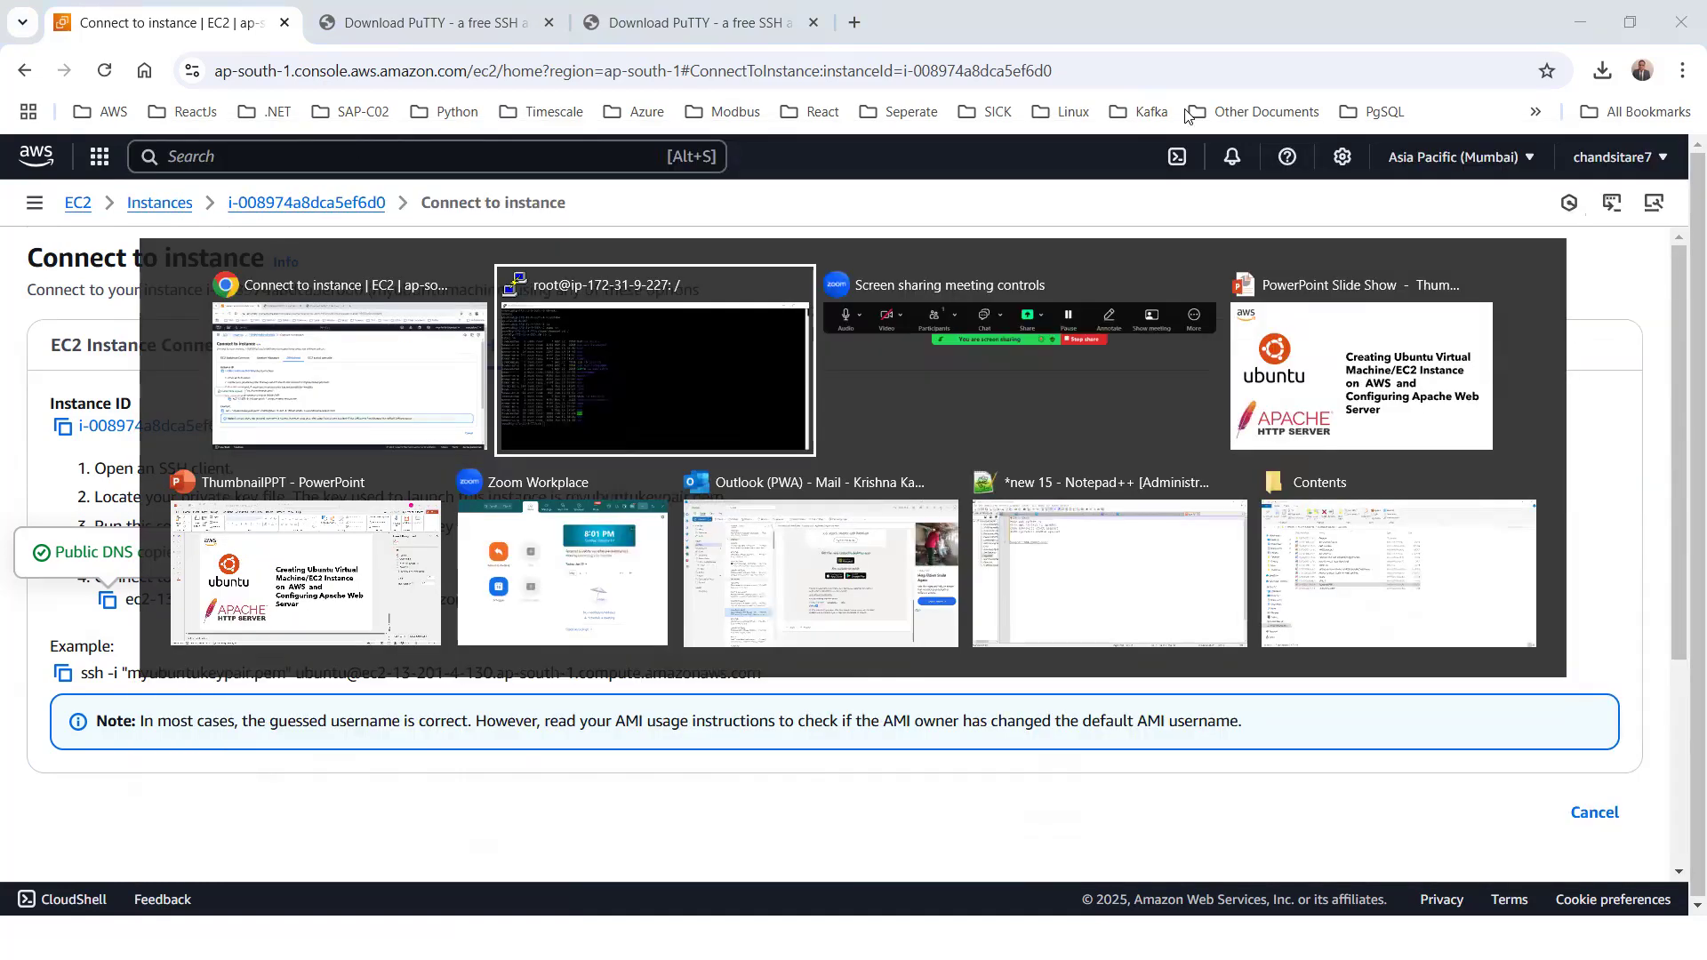
click(1099, 540)
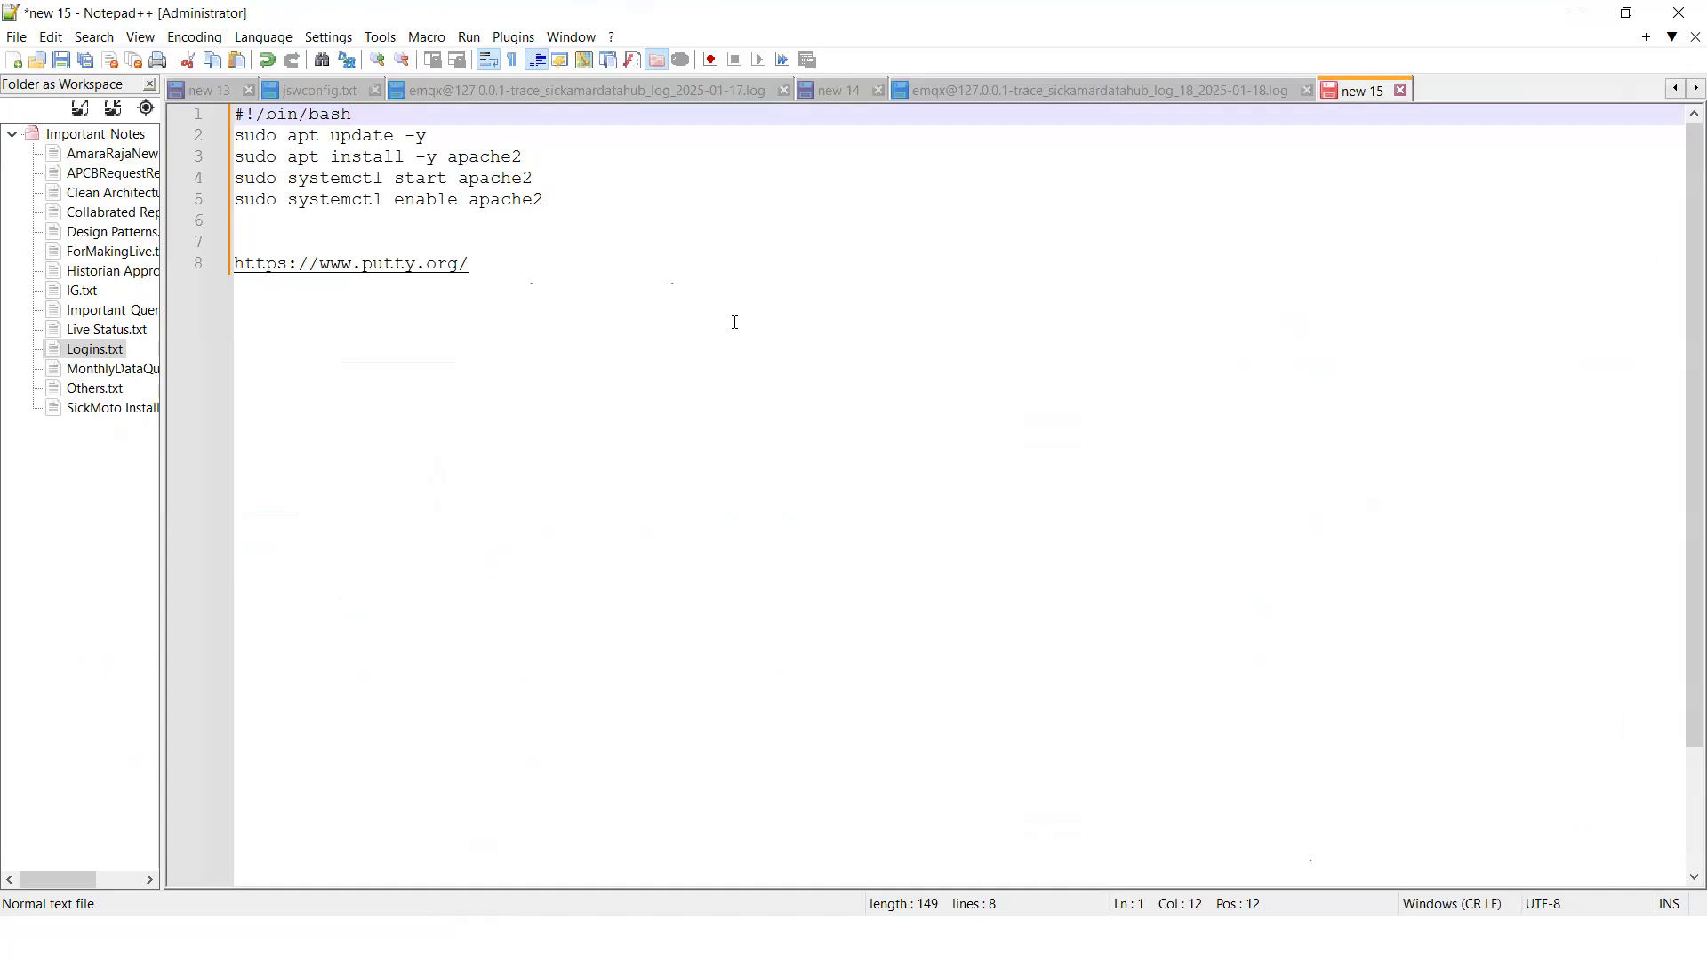
drag(444, 135, 229, 138)
key(ctrl+c)
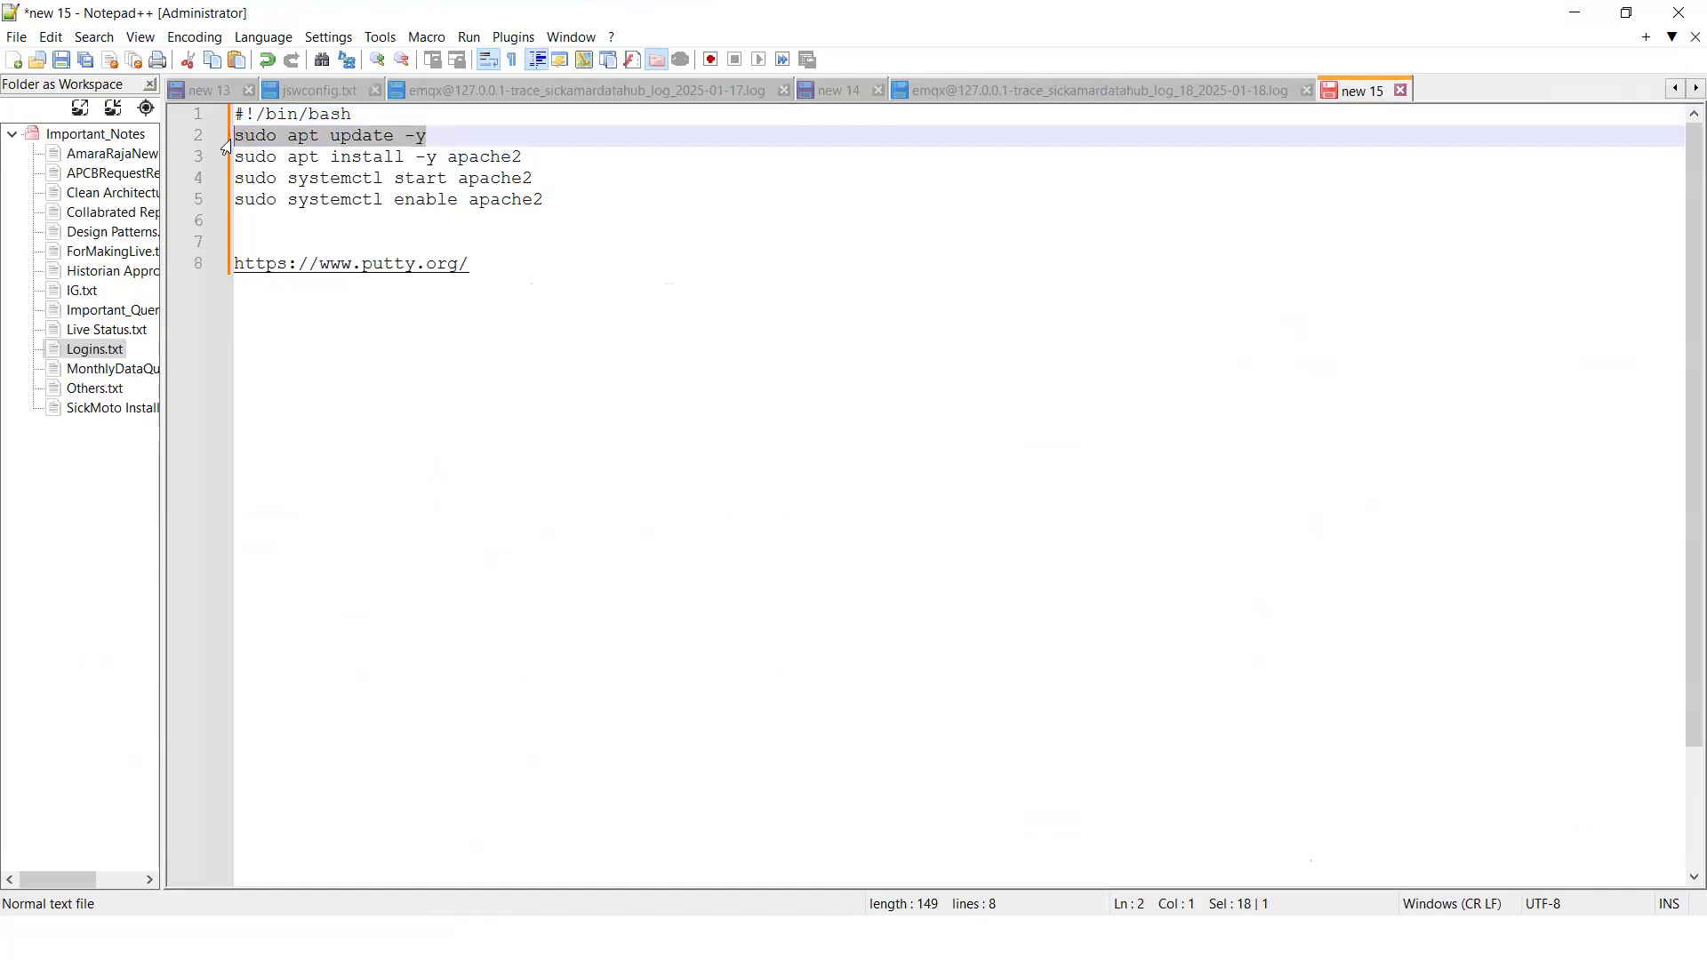
key(alt+Tab)
right_click(1113, 759)
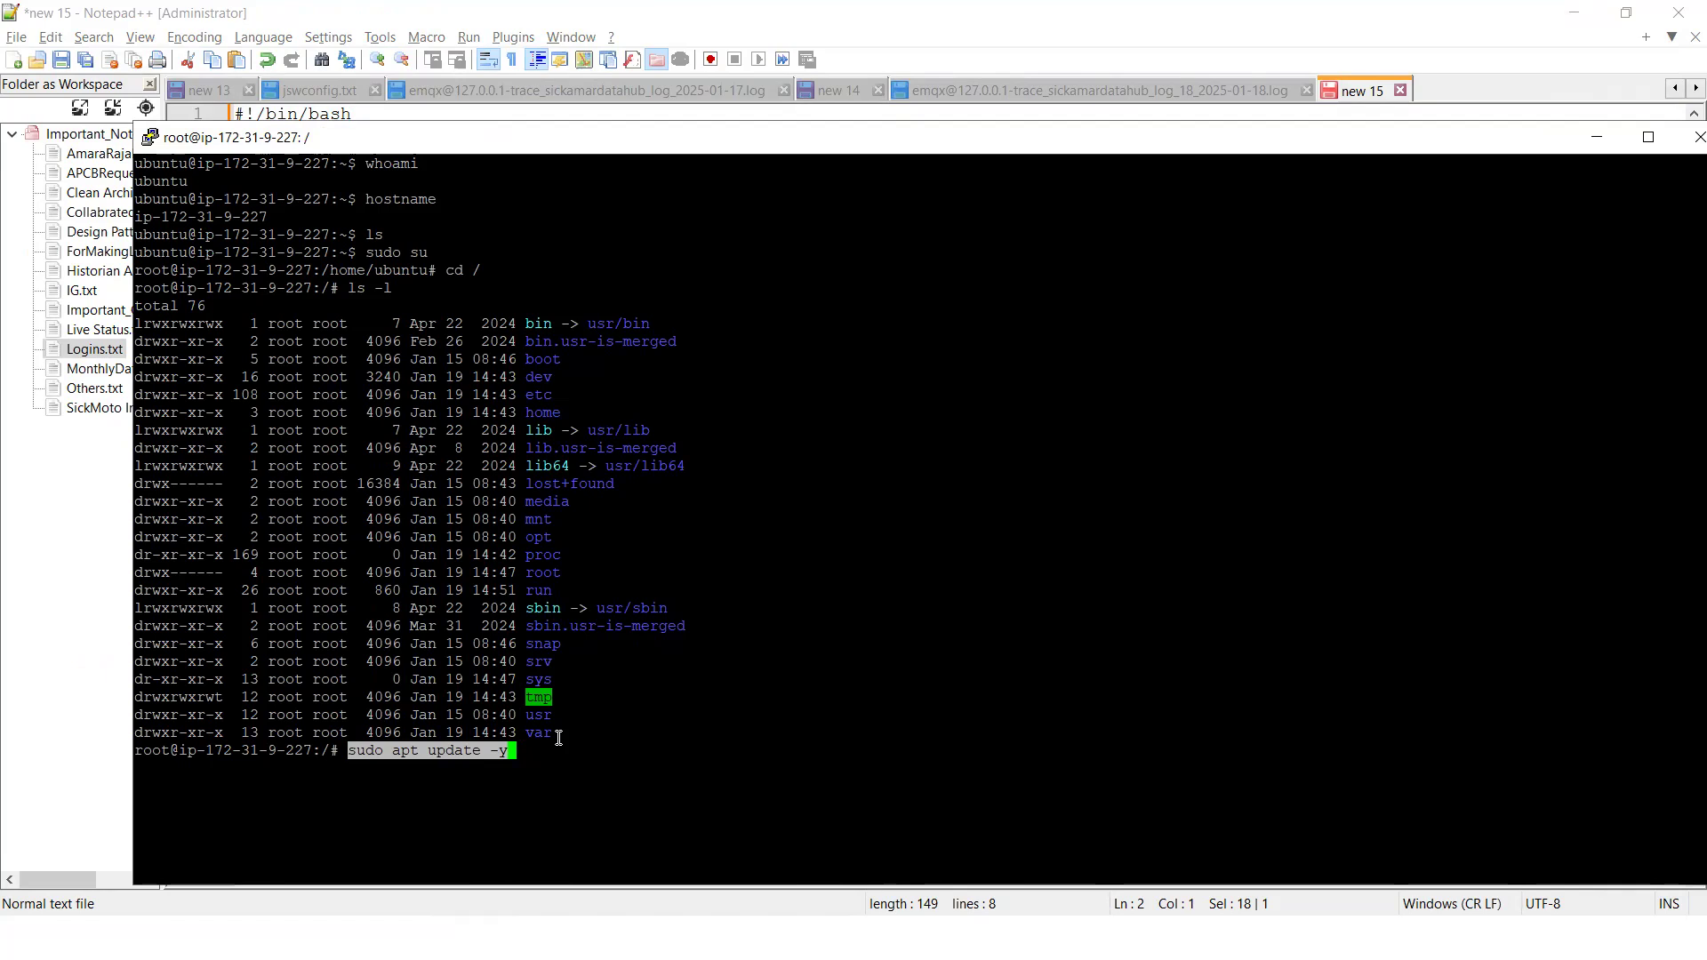
key(Return)
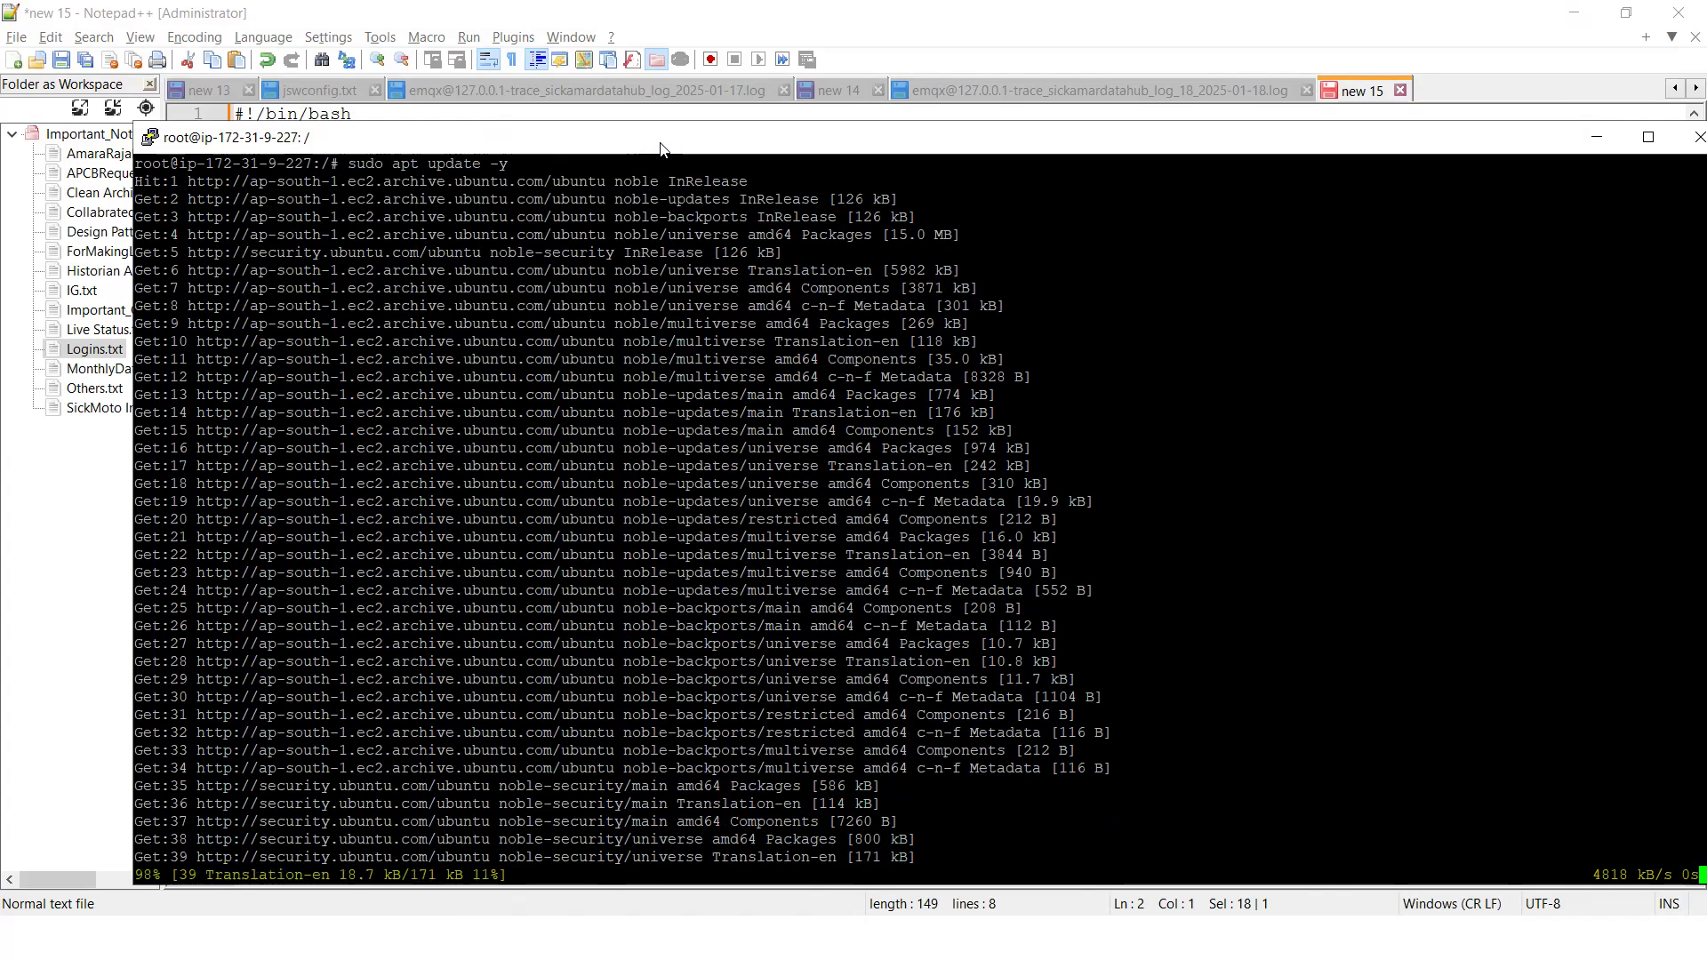
Narrow the Notepad++ folder workspace and move the PuTTY window aside so the script commands are uncovered
drag(661, 143, 738, 159)
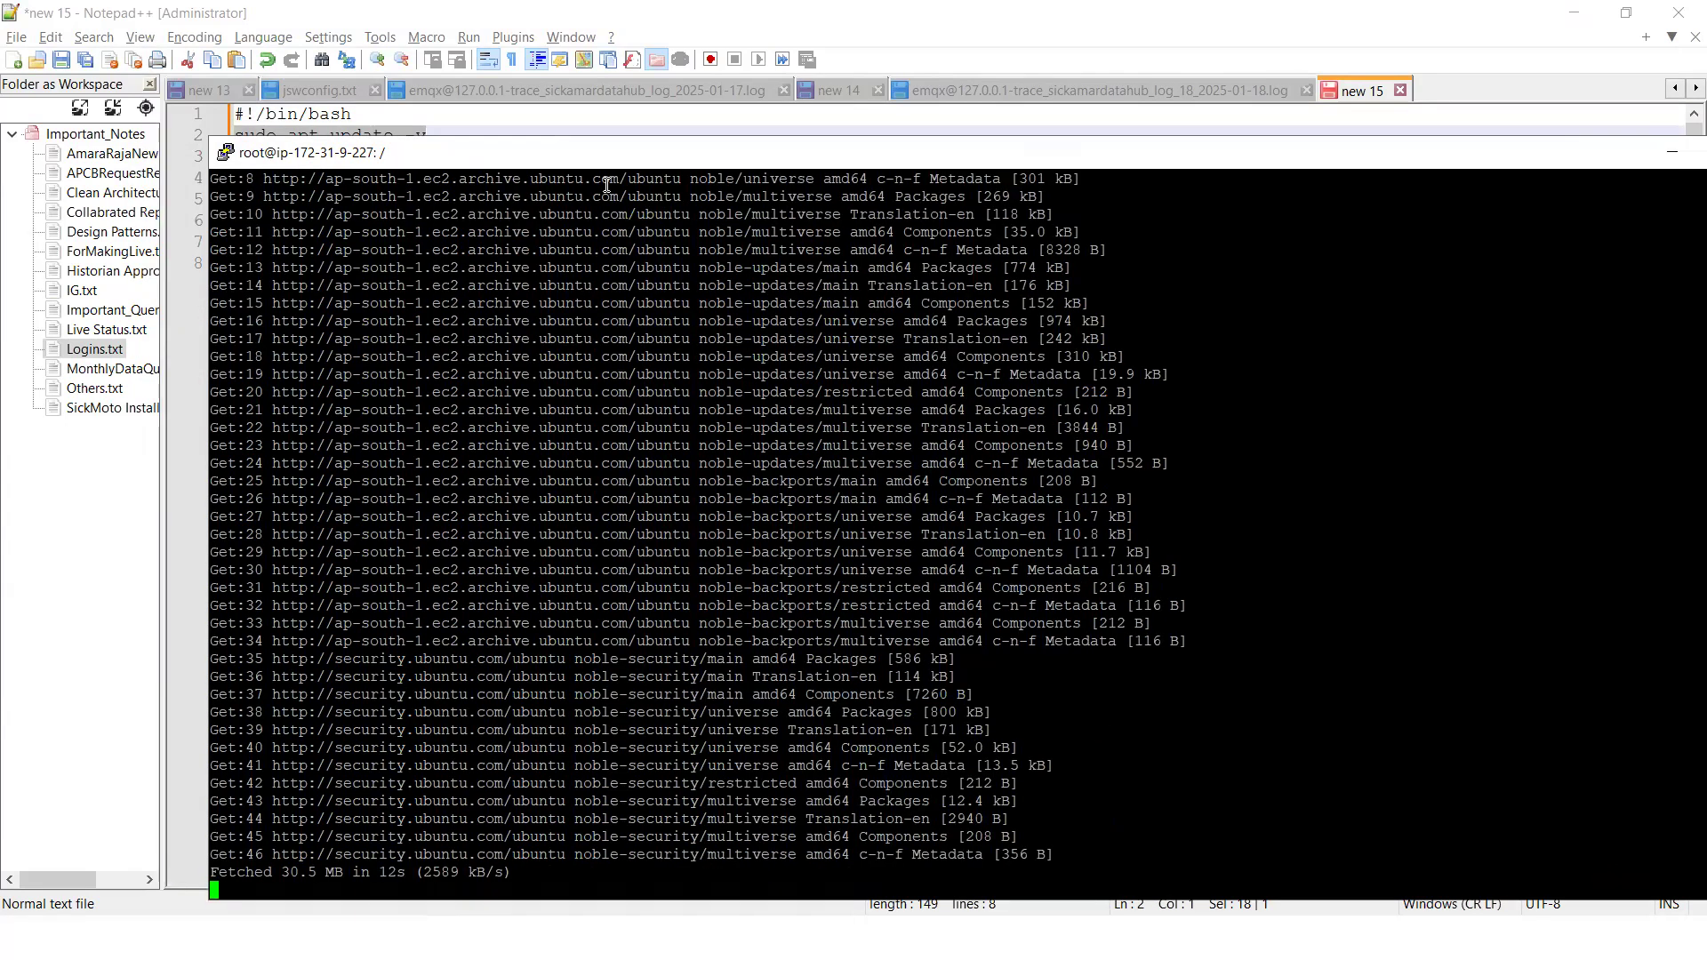
drag(162, 235, 19, 224)
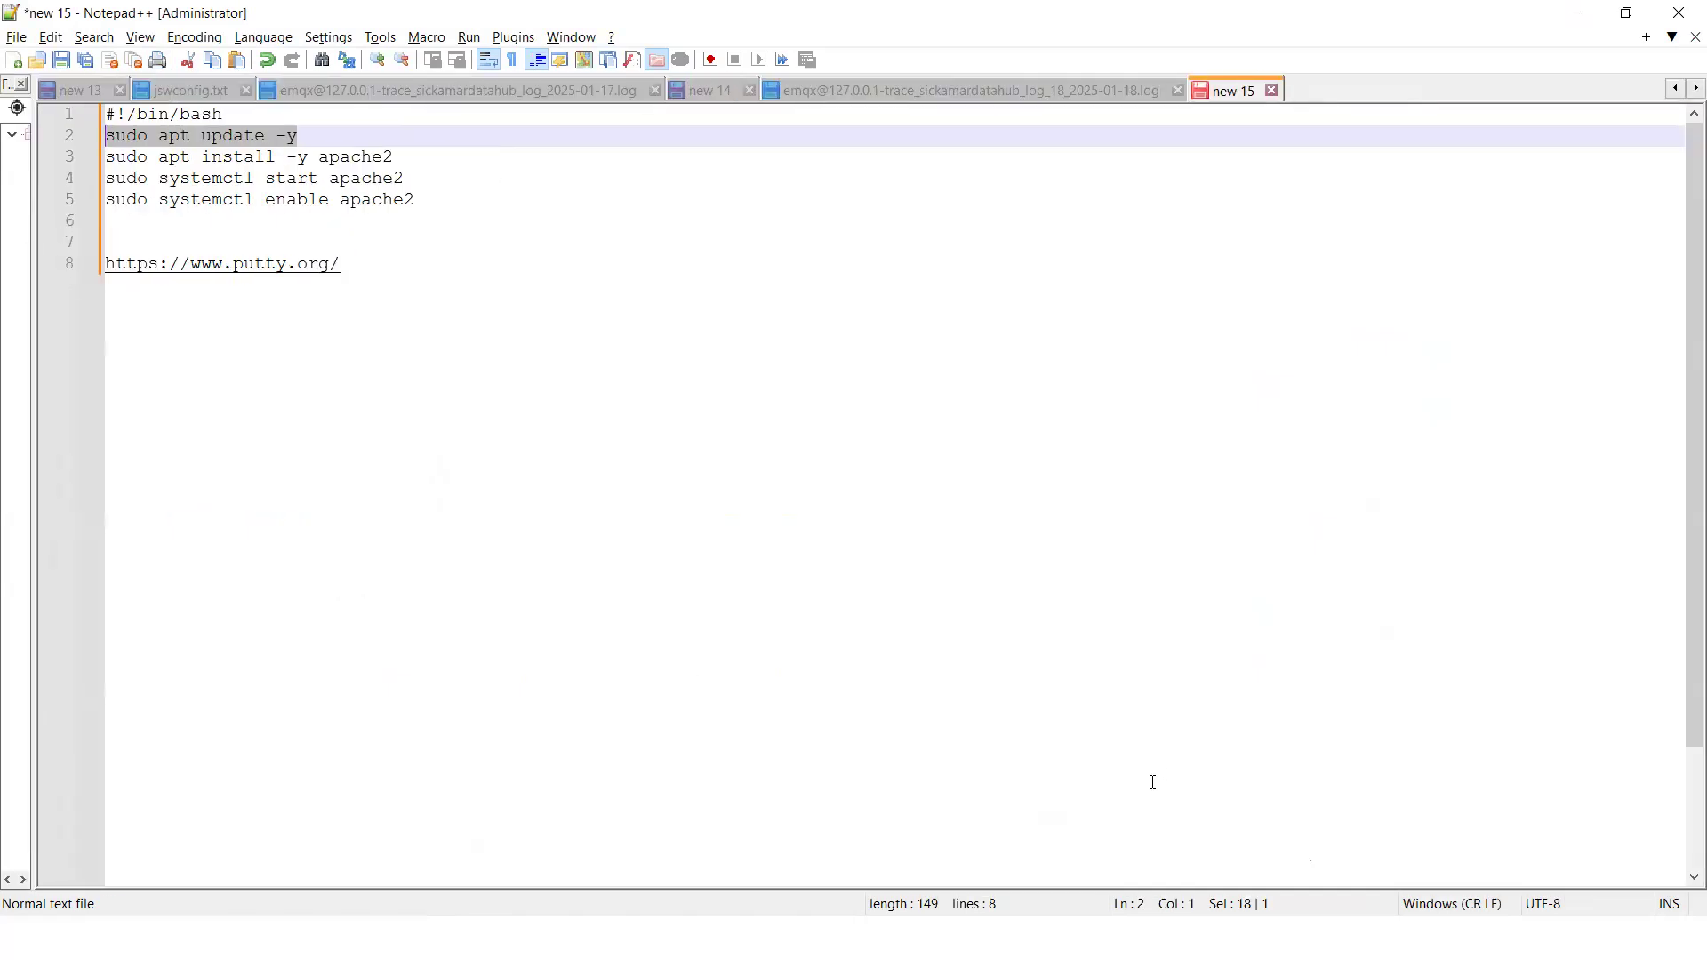
key(alt+Tab)
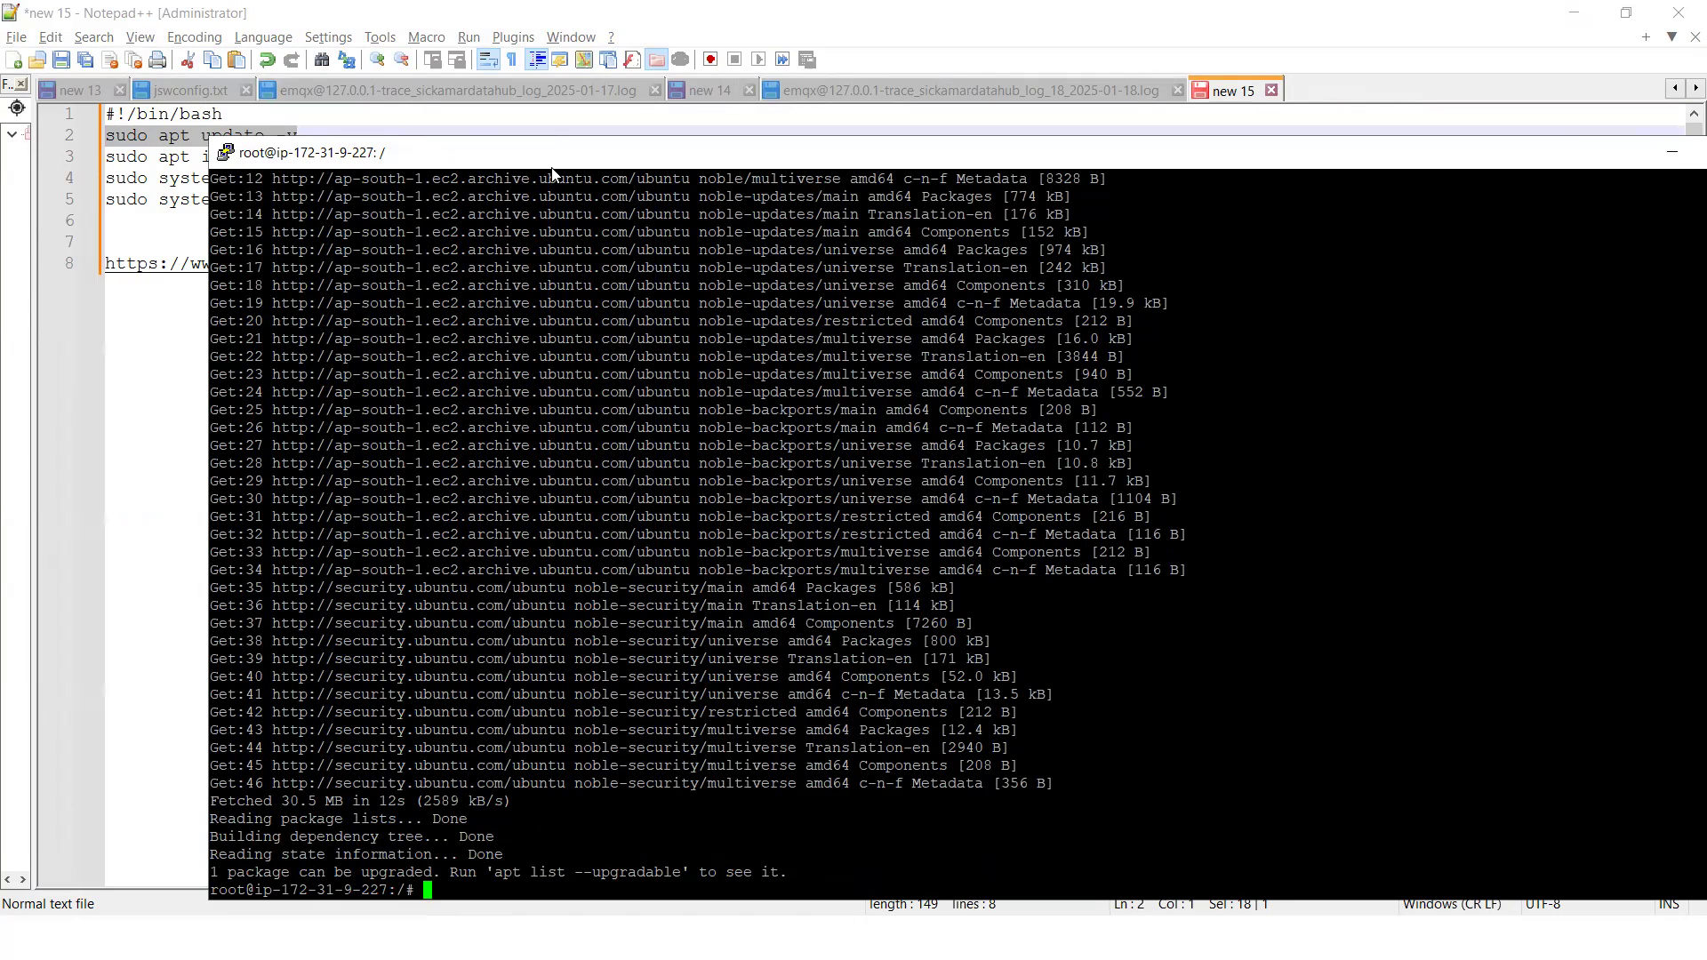
drag(568, 159, 853, 138)
Copy sudo apt install -y apache2 from the Notepad++ script and run it in the PuTTY terminal
drag(392, 157, 94, 175)
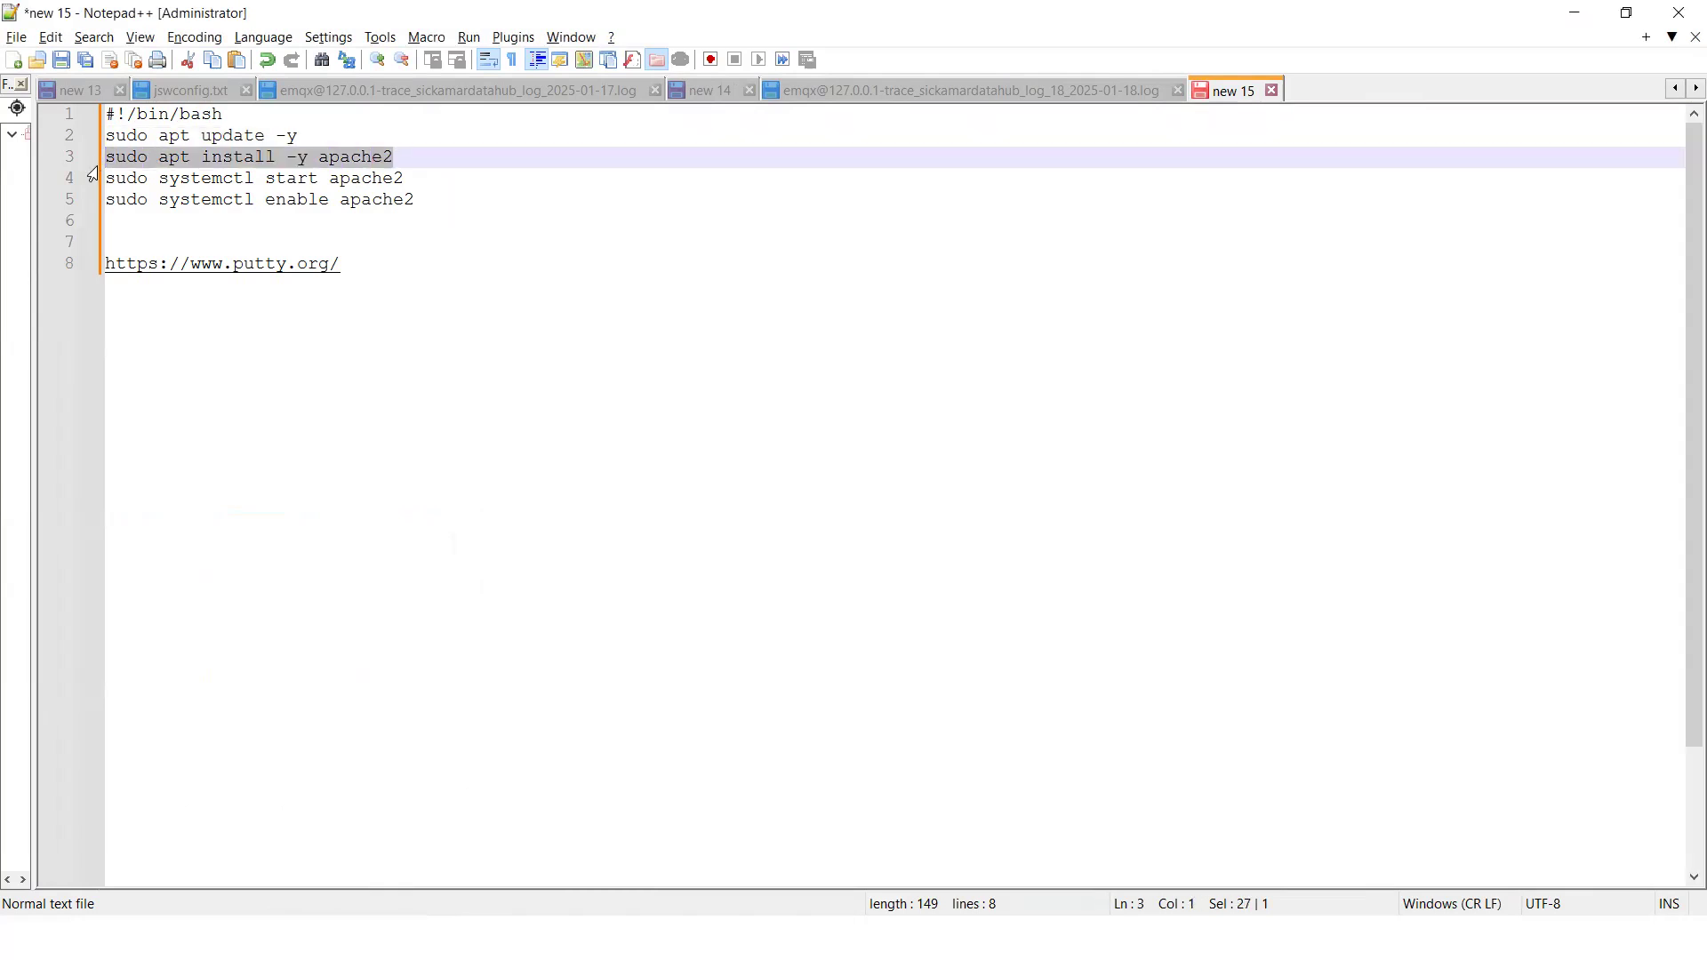
key(ctrl+c)
key(alt+Tab)
right_click(710, 864)
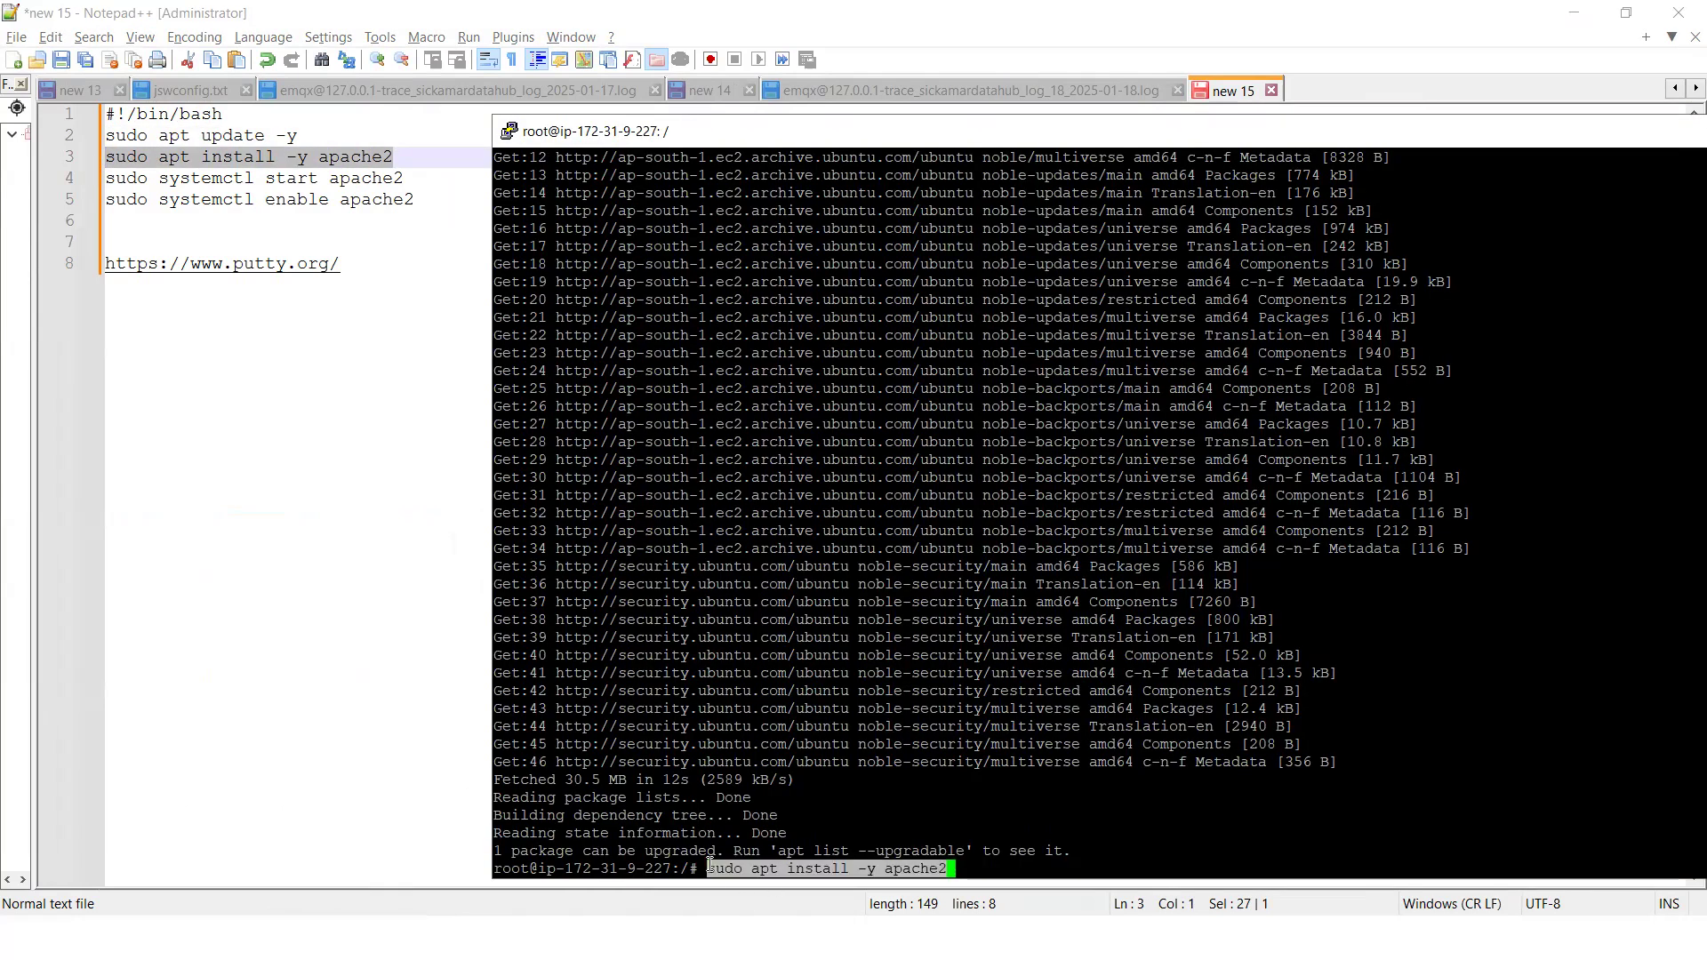
drag(964, 133, 814, 112)
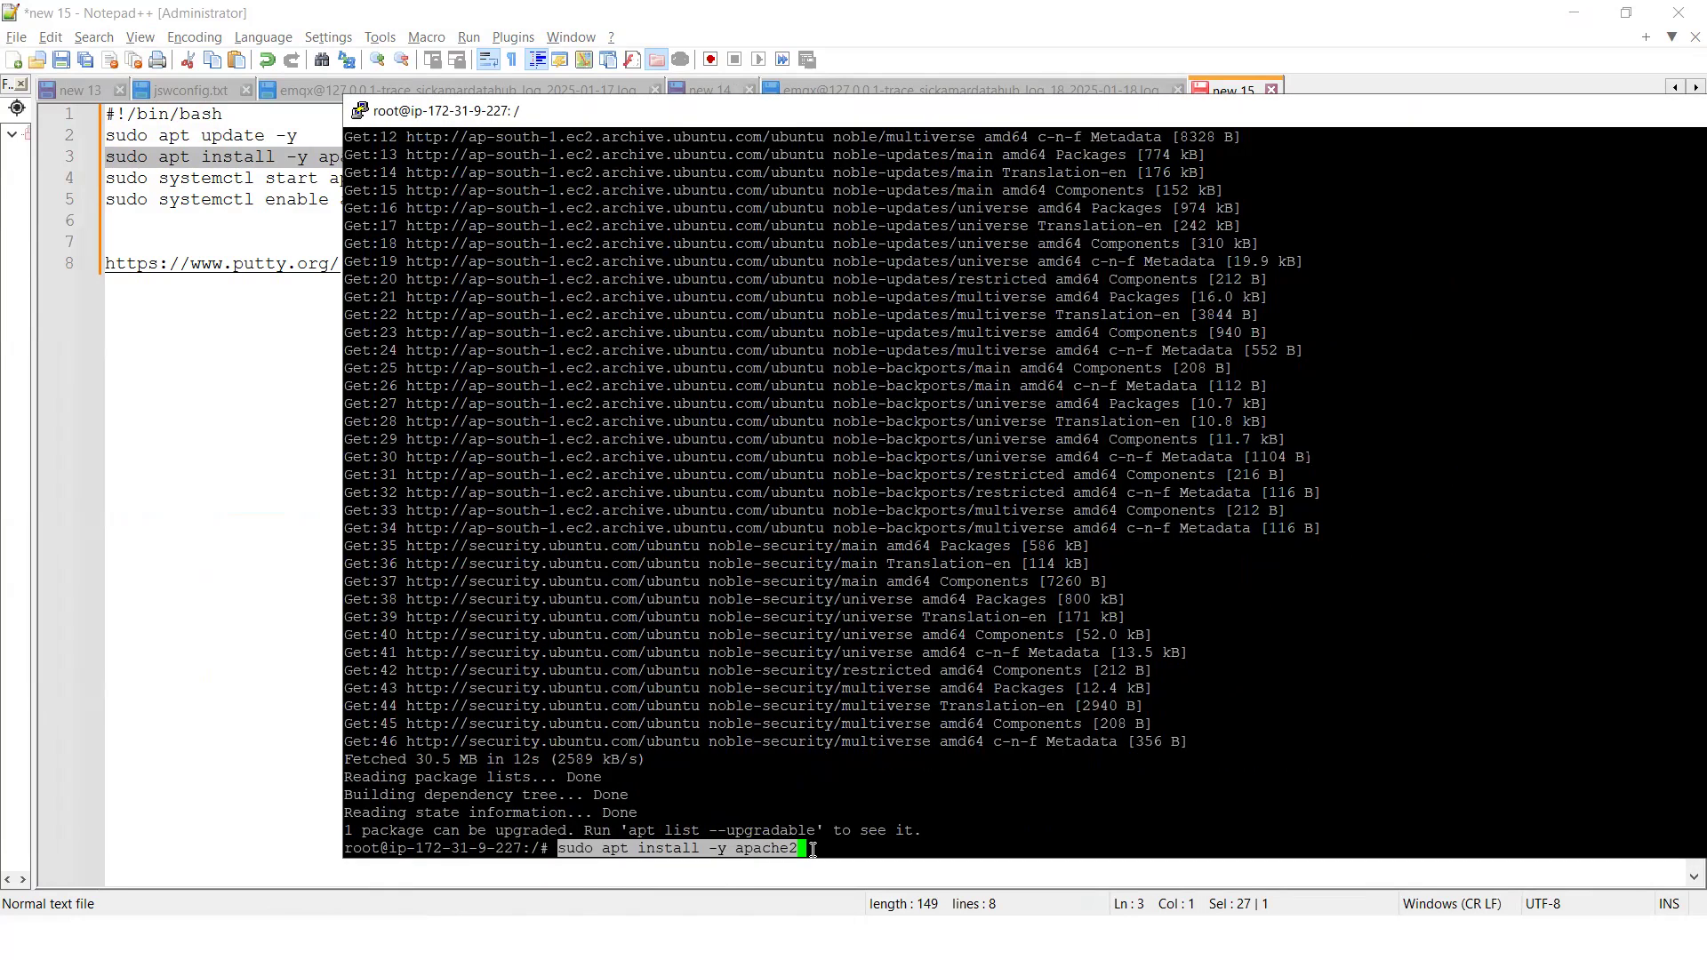
key(Return)
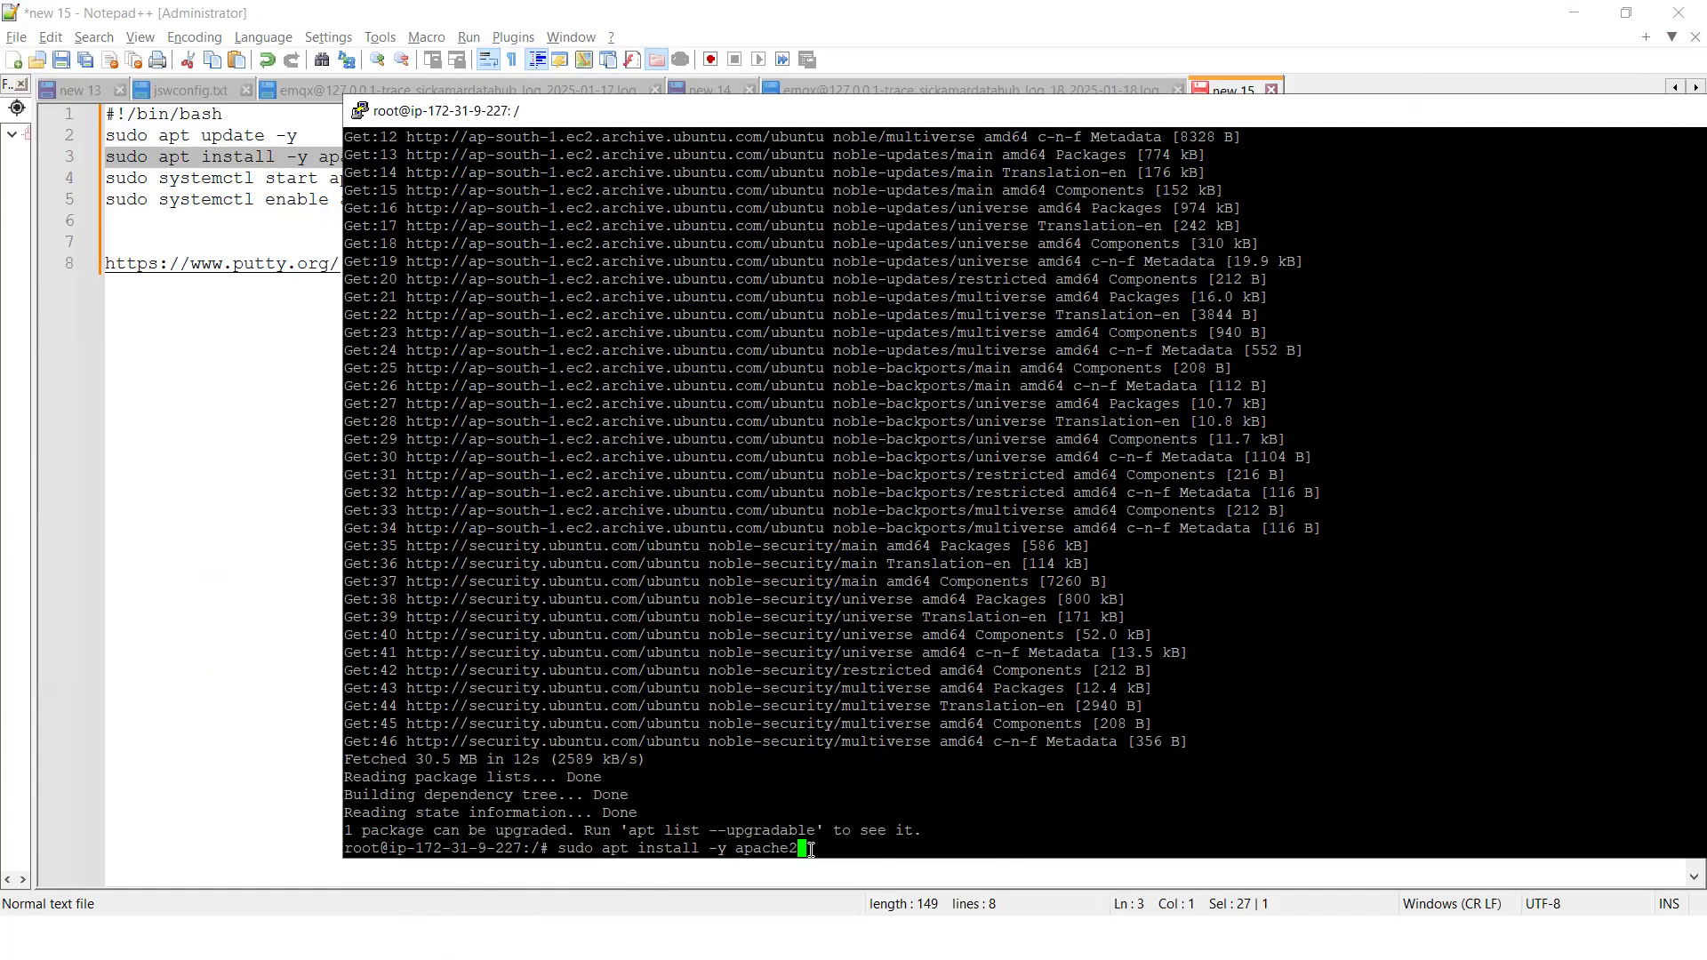
key(Return)
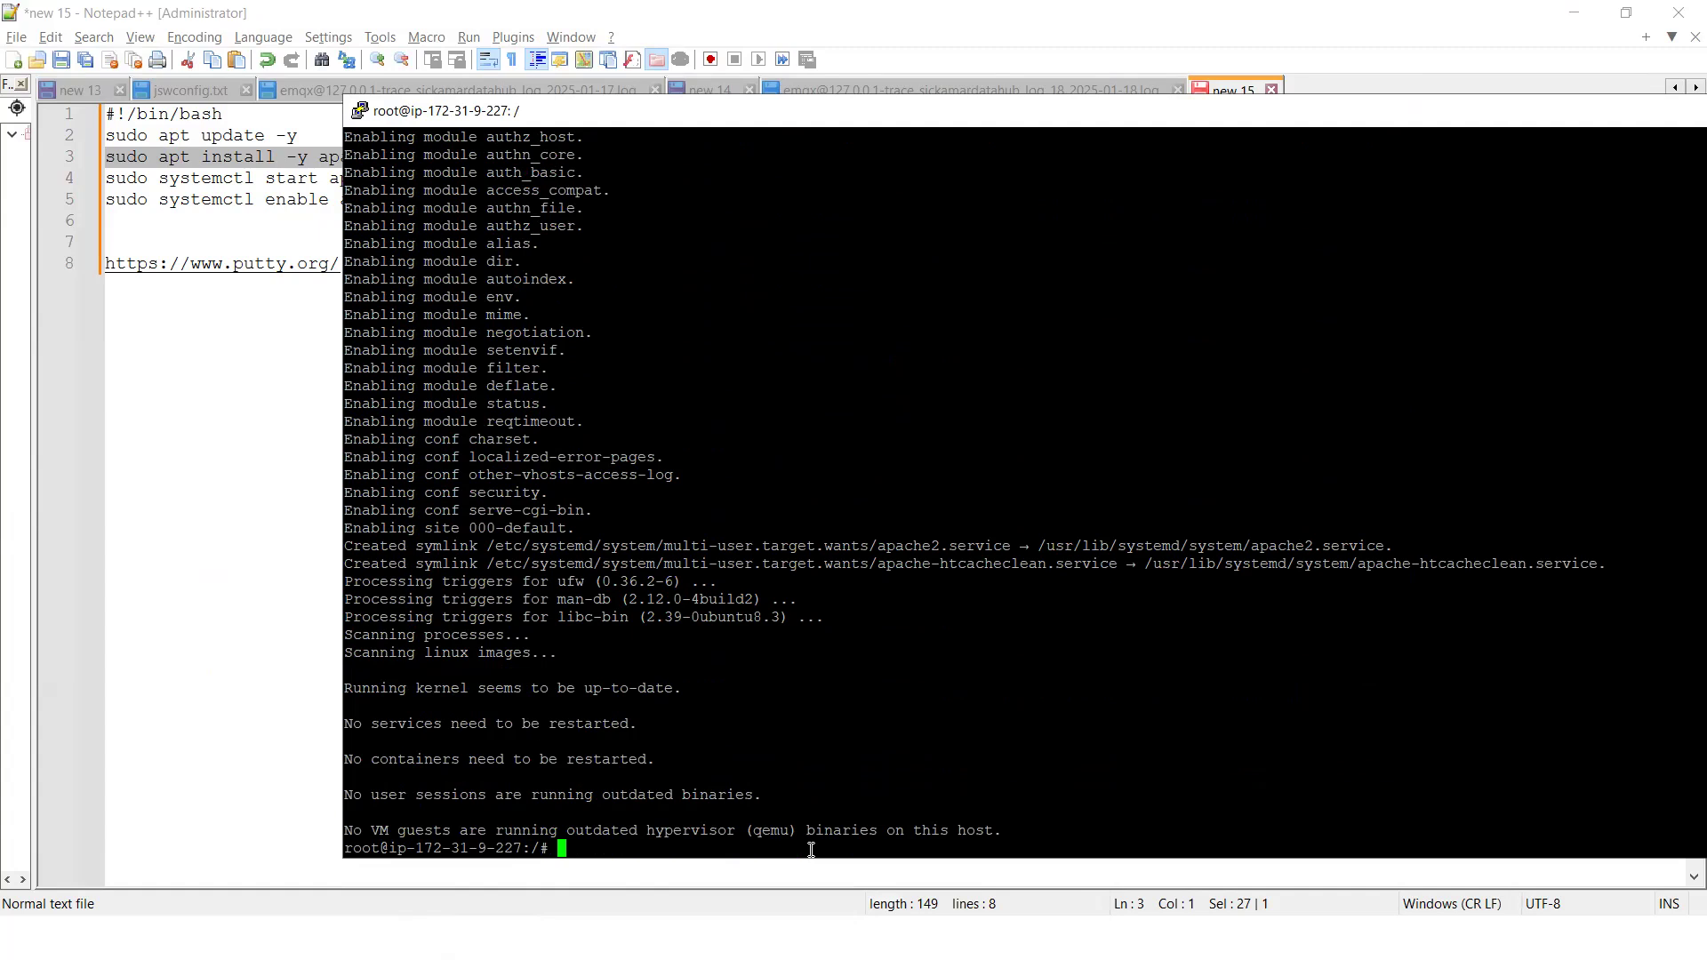
Copy sudo systemctl start apache2 from the Notepad++ script and run it in the PuTTY terminal
drag(649, 125, 772, 164)
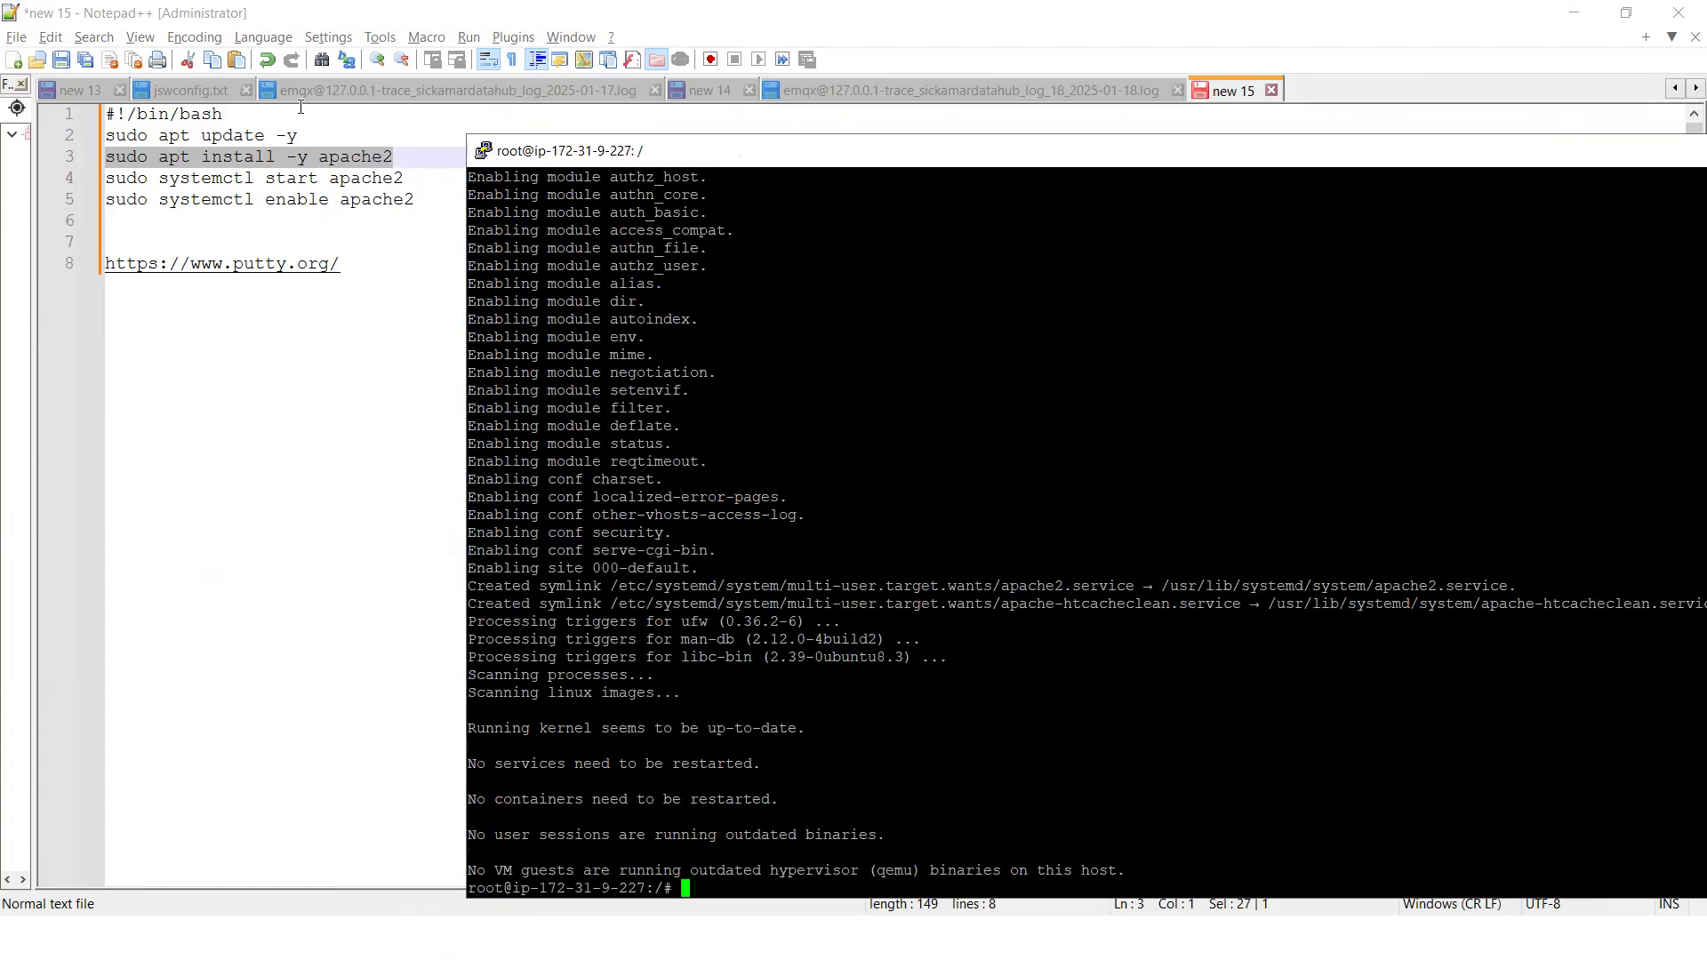
drag(404, 178, 110, 184)
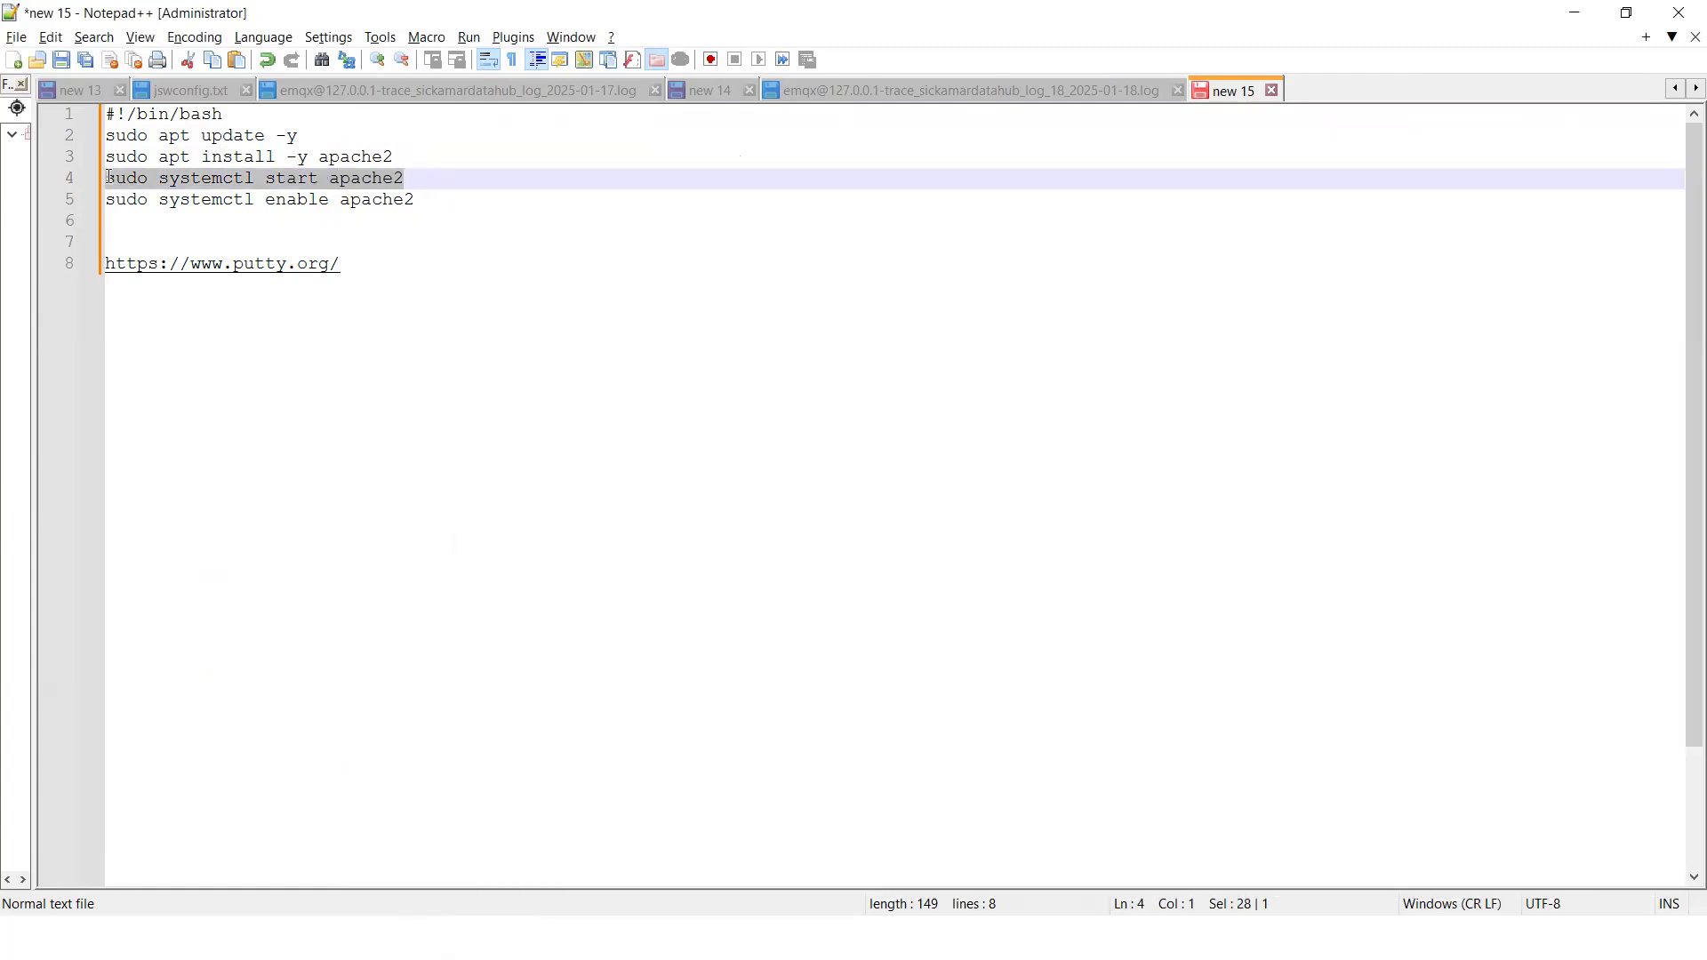
key(alt+Tab)
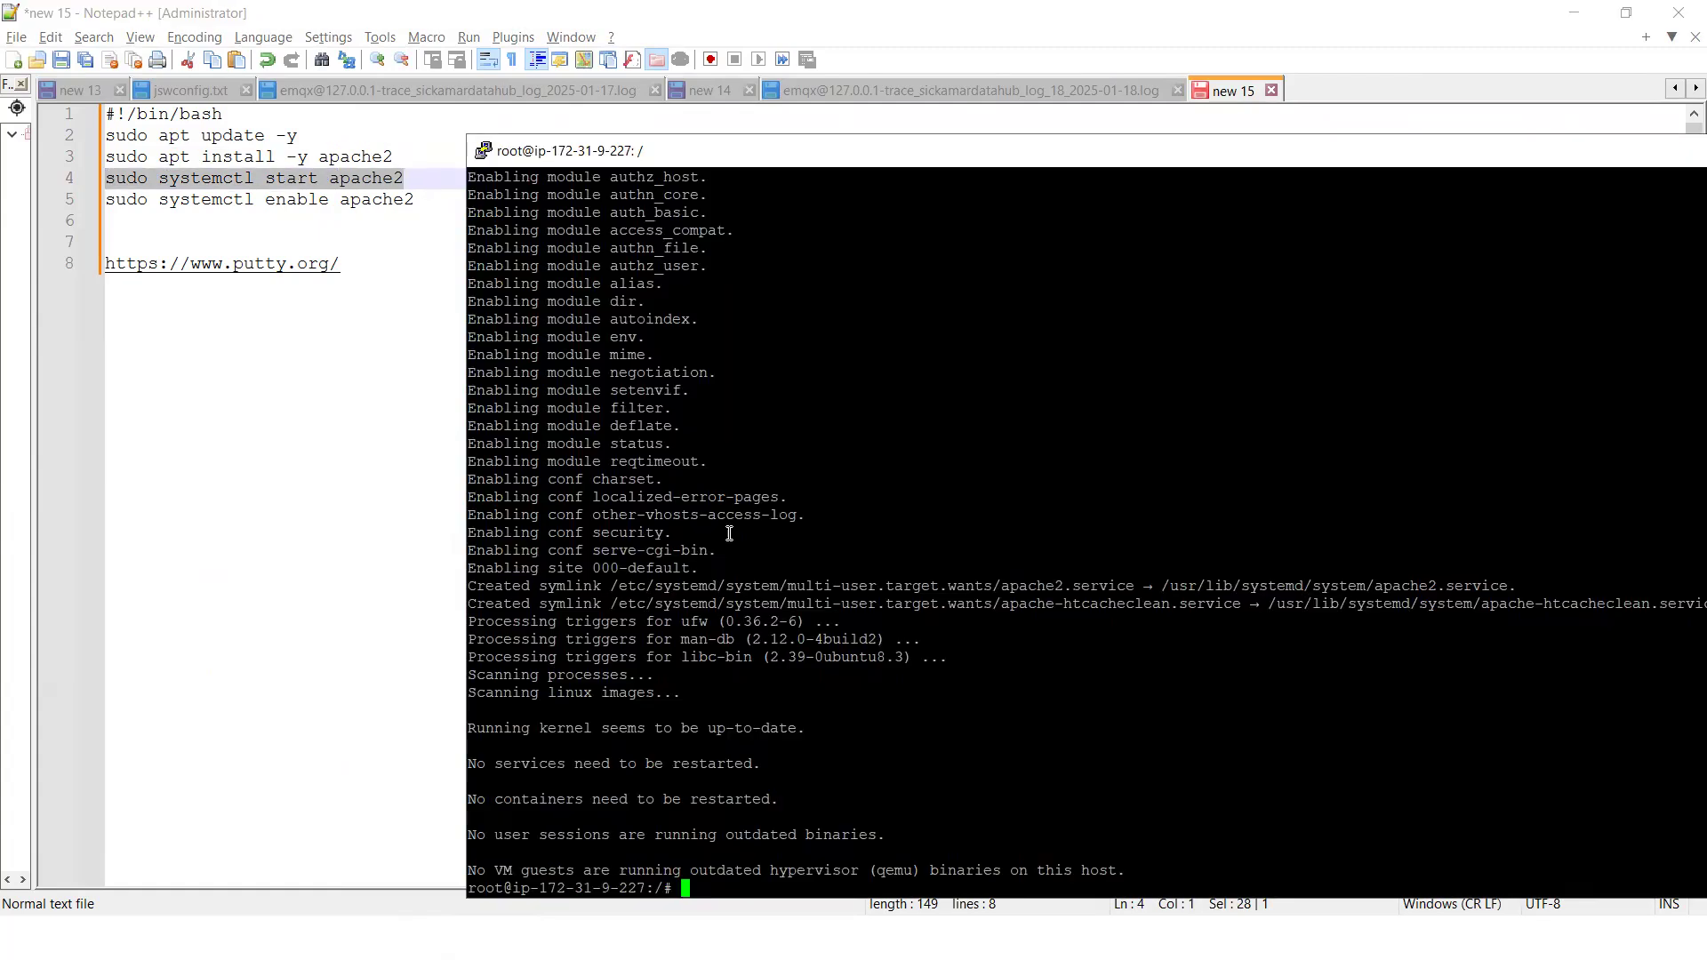
right_click(691, 889)
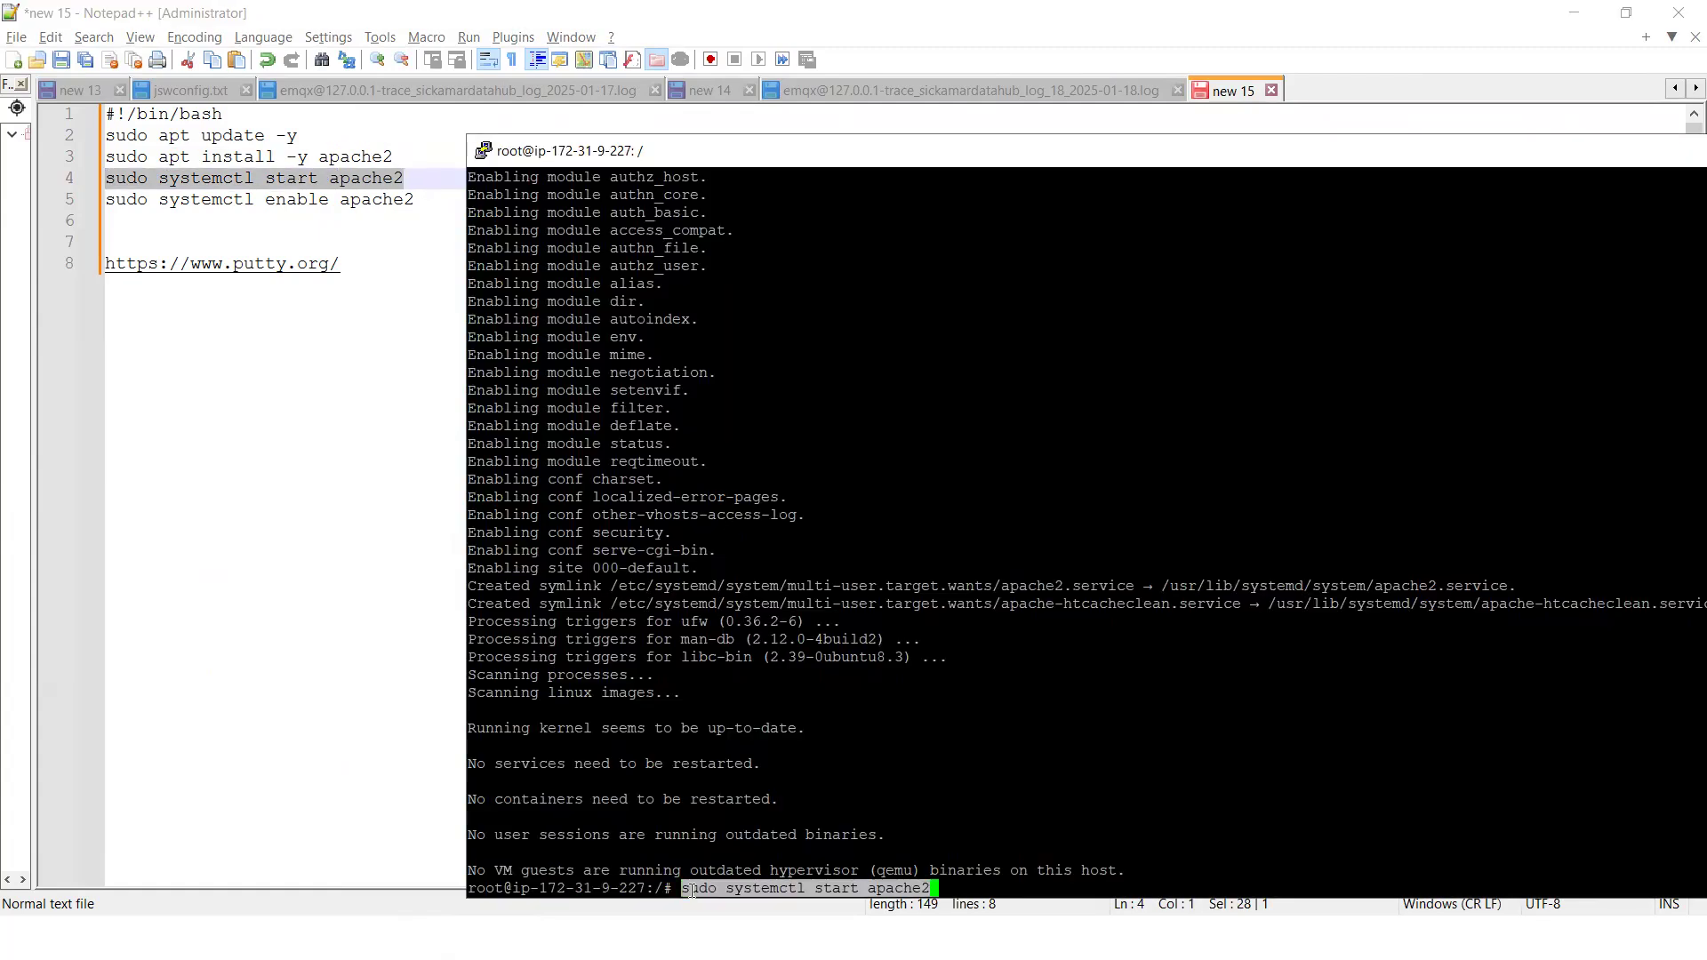
key(Return)
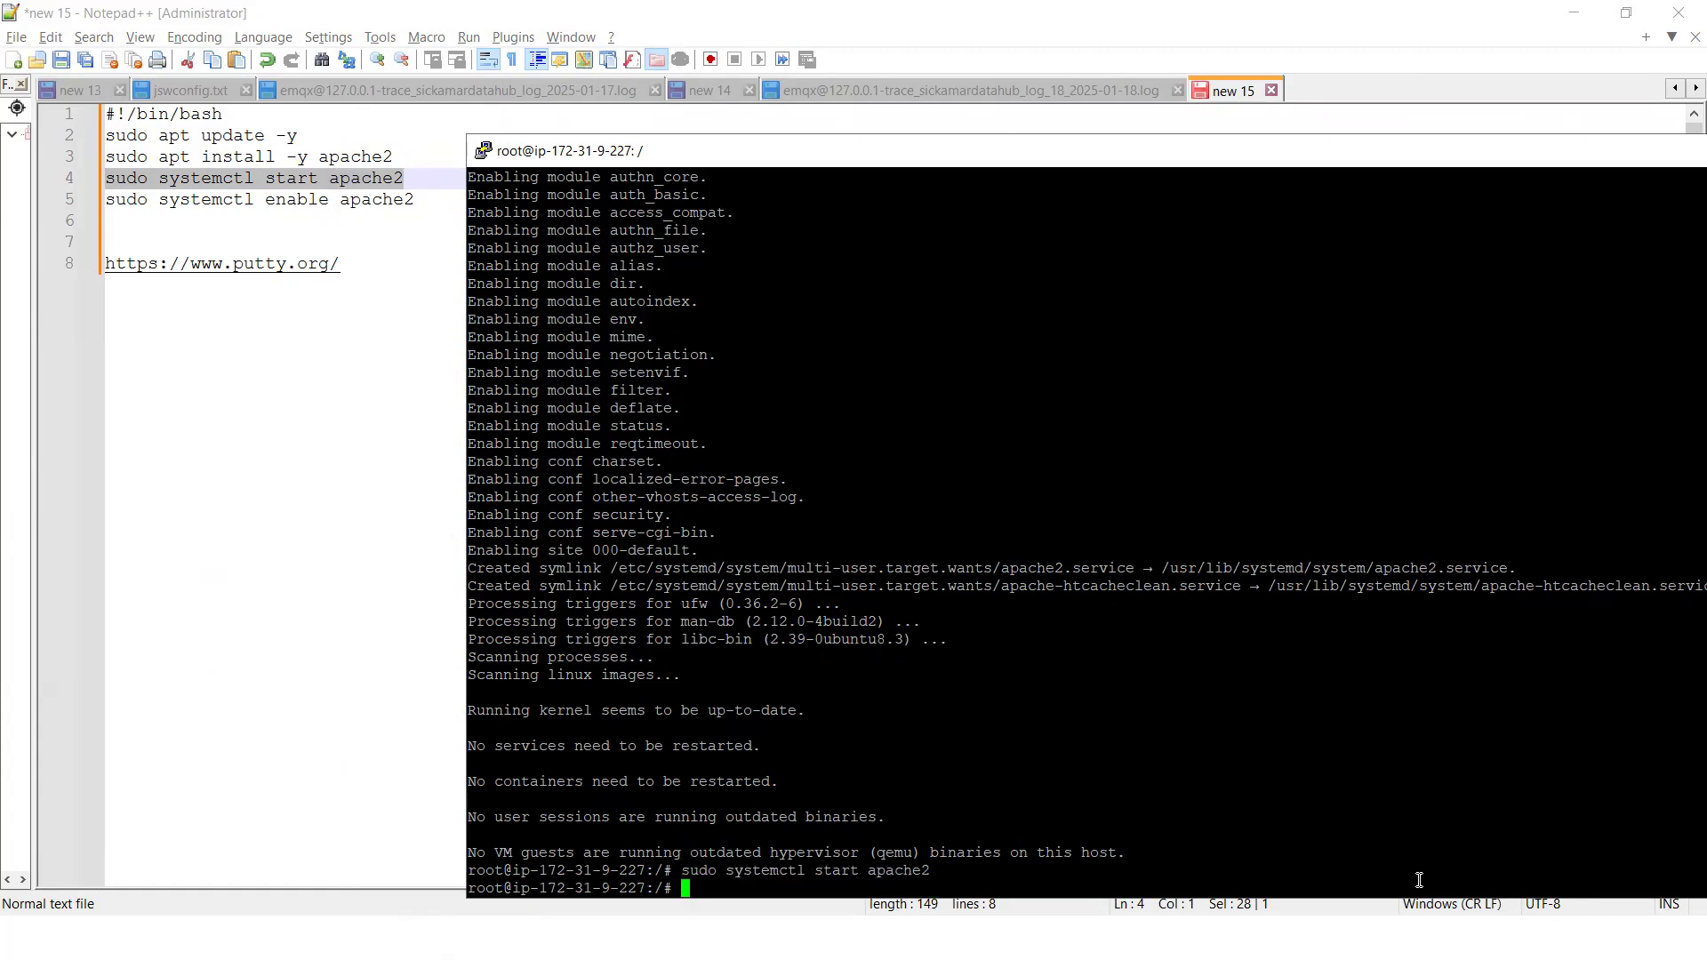
Enable the Apache service at boot by running sudo systemctl enable apache2
text(sudo systemctl enable apache2)
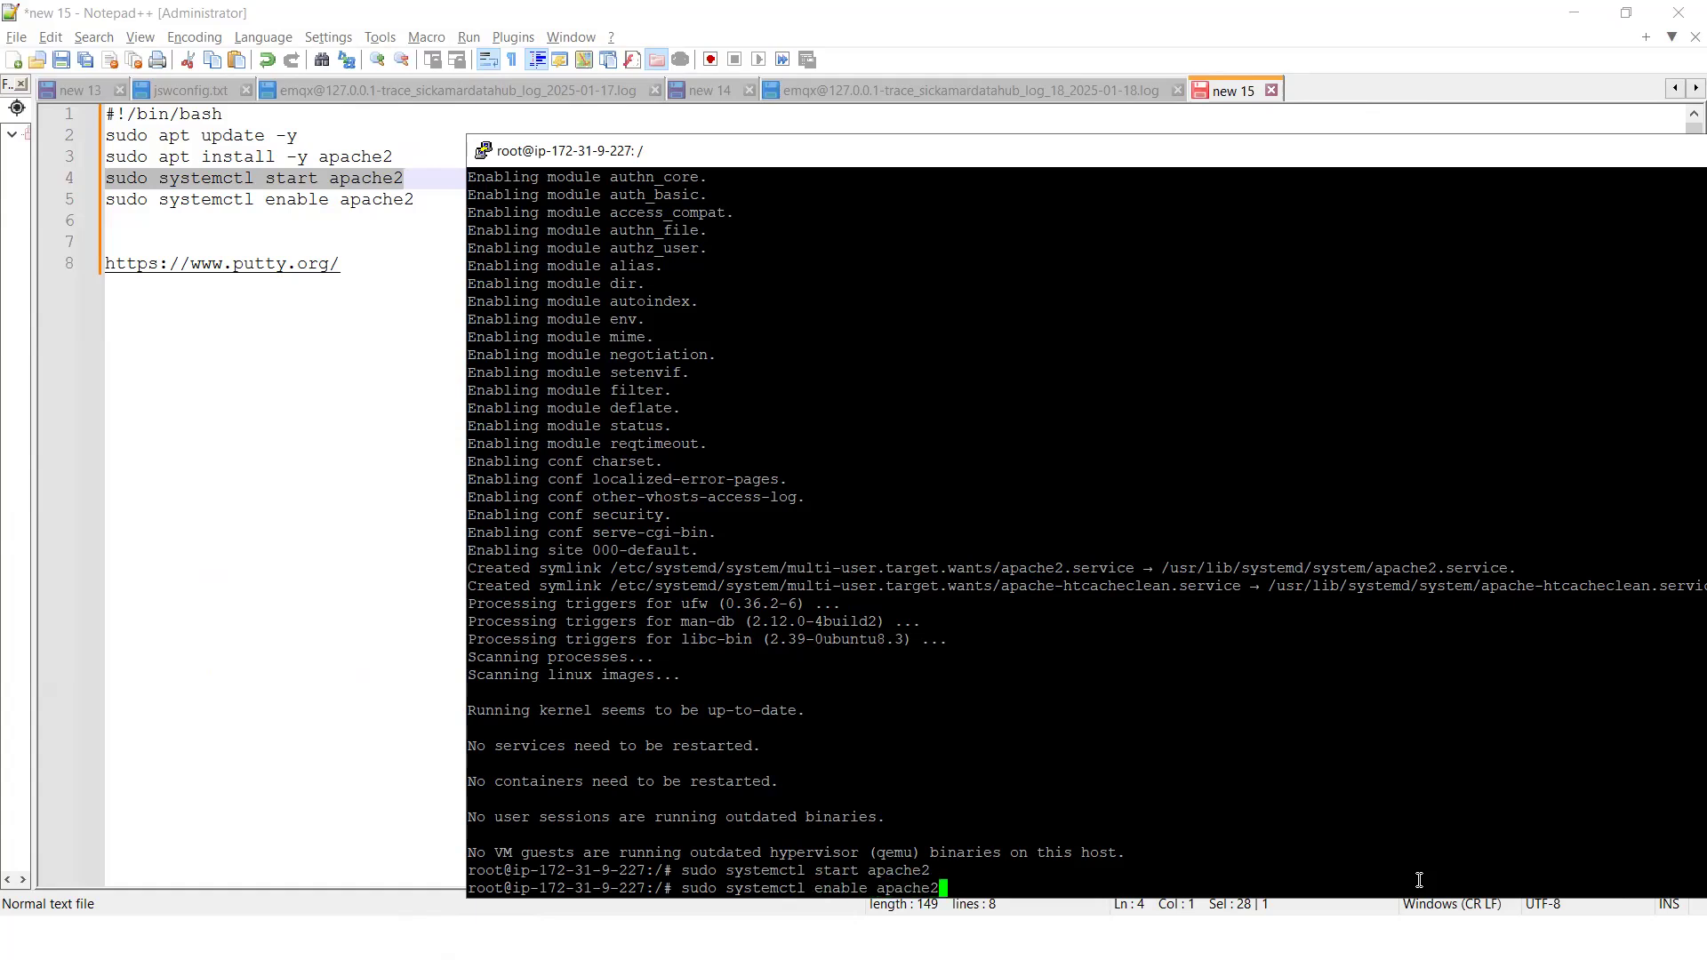
key(Return)
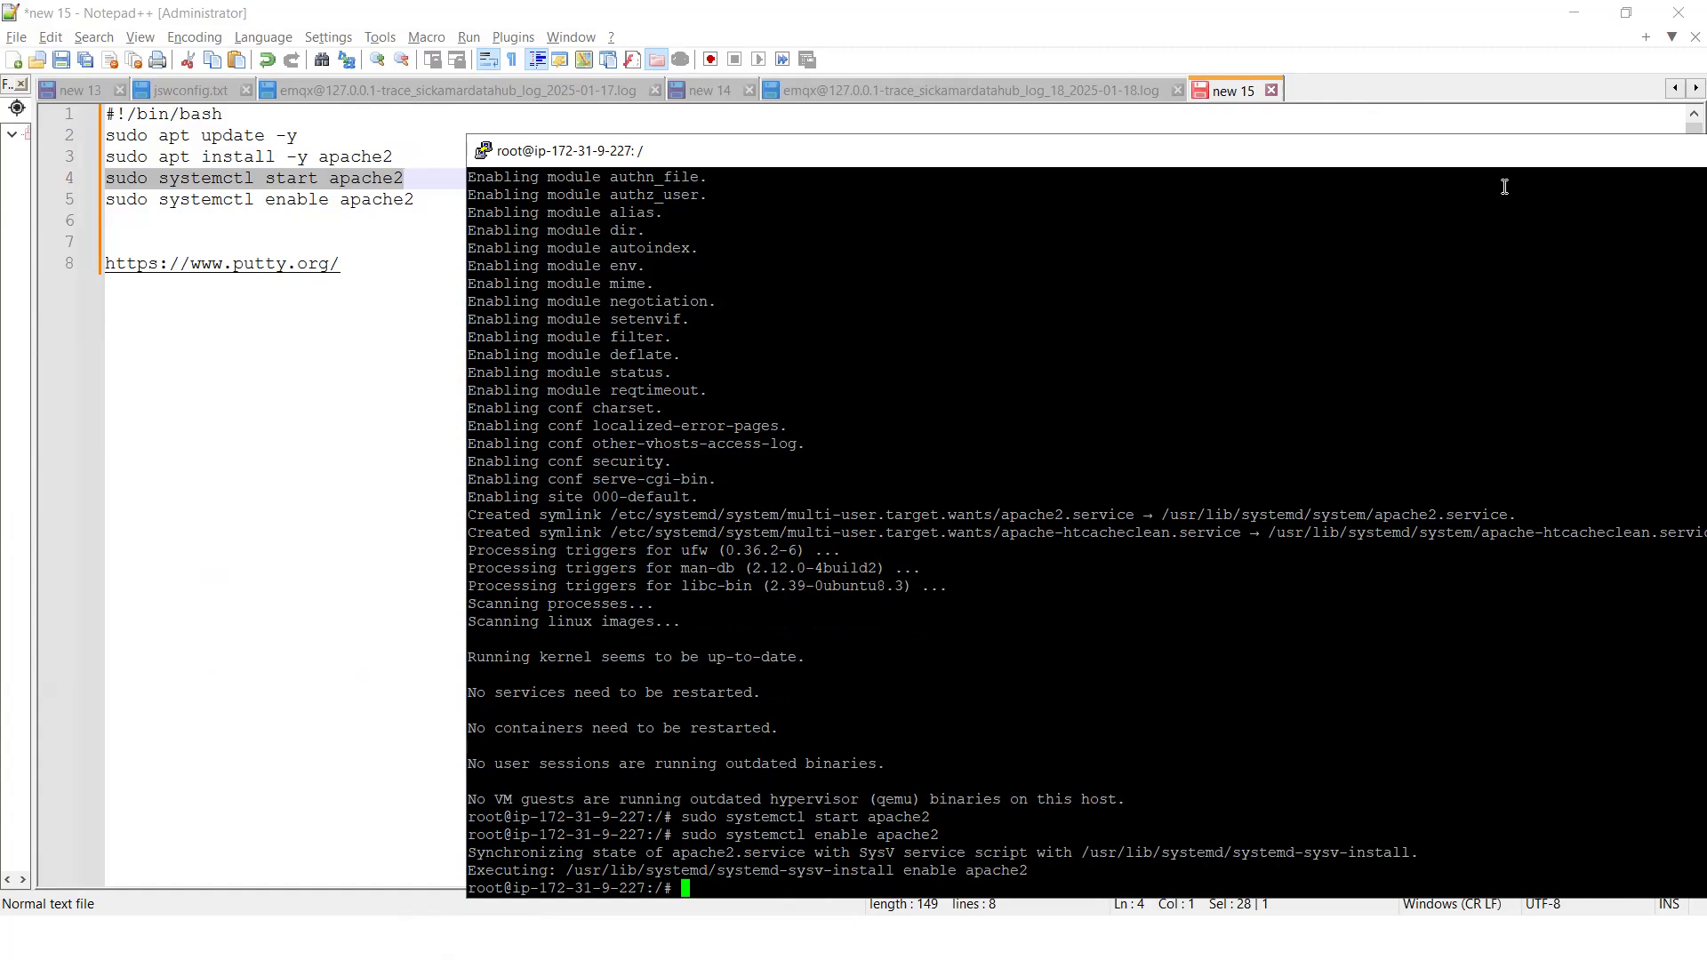
Check the Apache service's state by running sudo systemctl status apache2 in the PuTTY terminal
drag(901, 166, 818, 111)
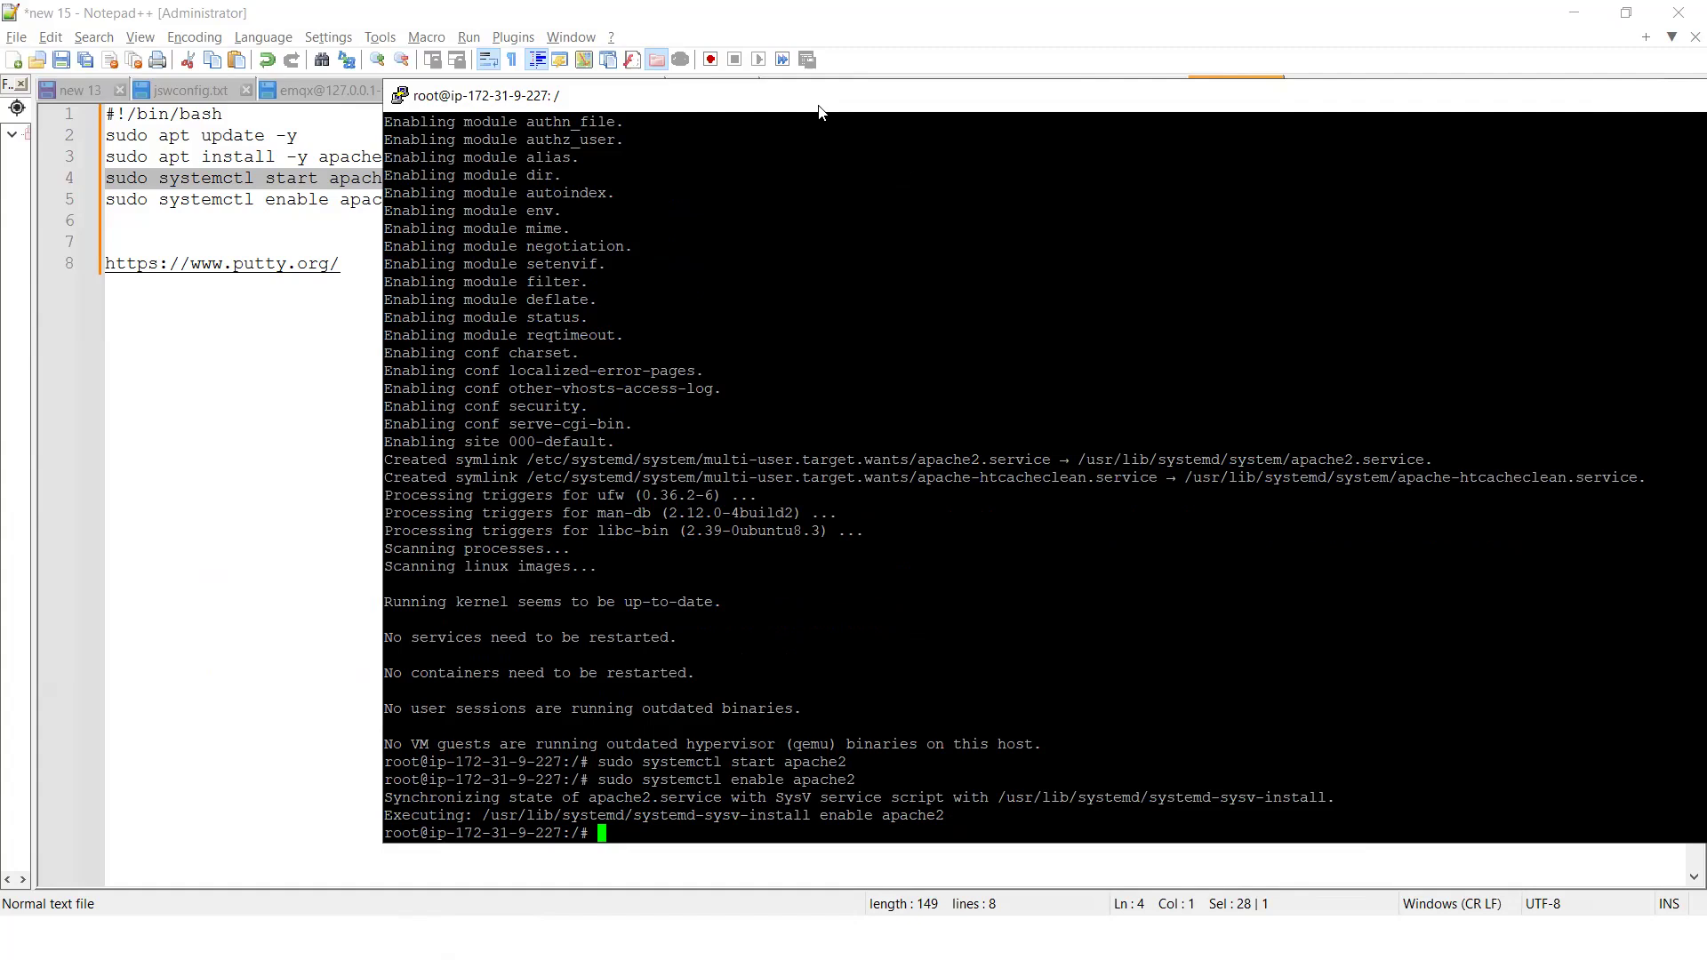
text(sudo systemctl status apache2)
key(Return)
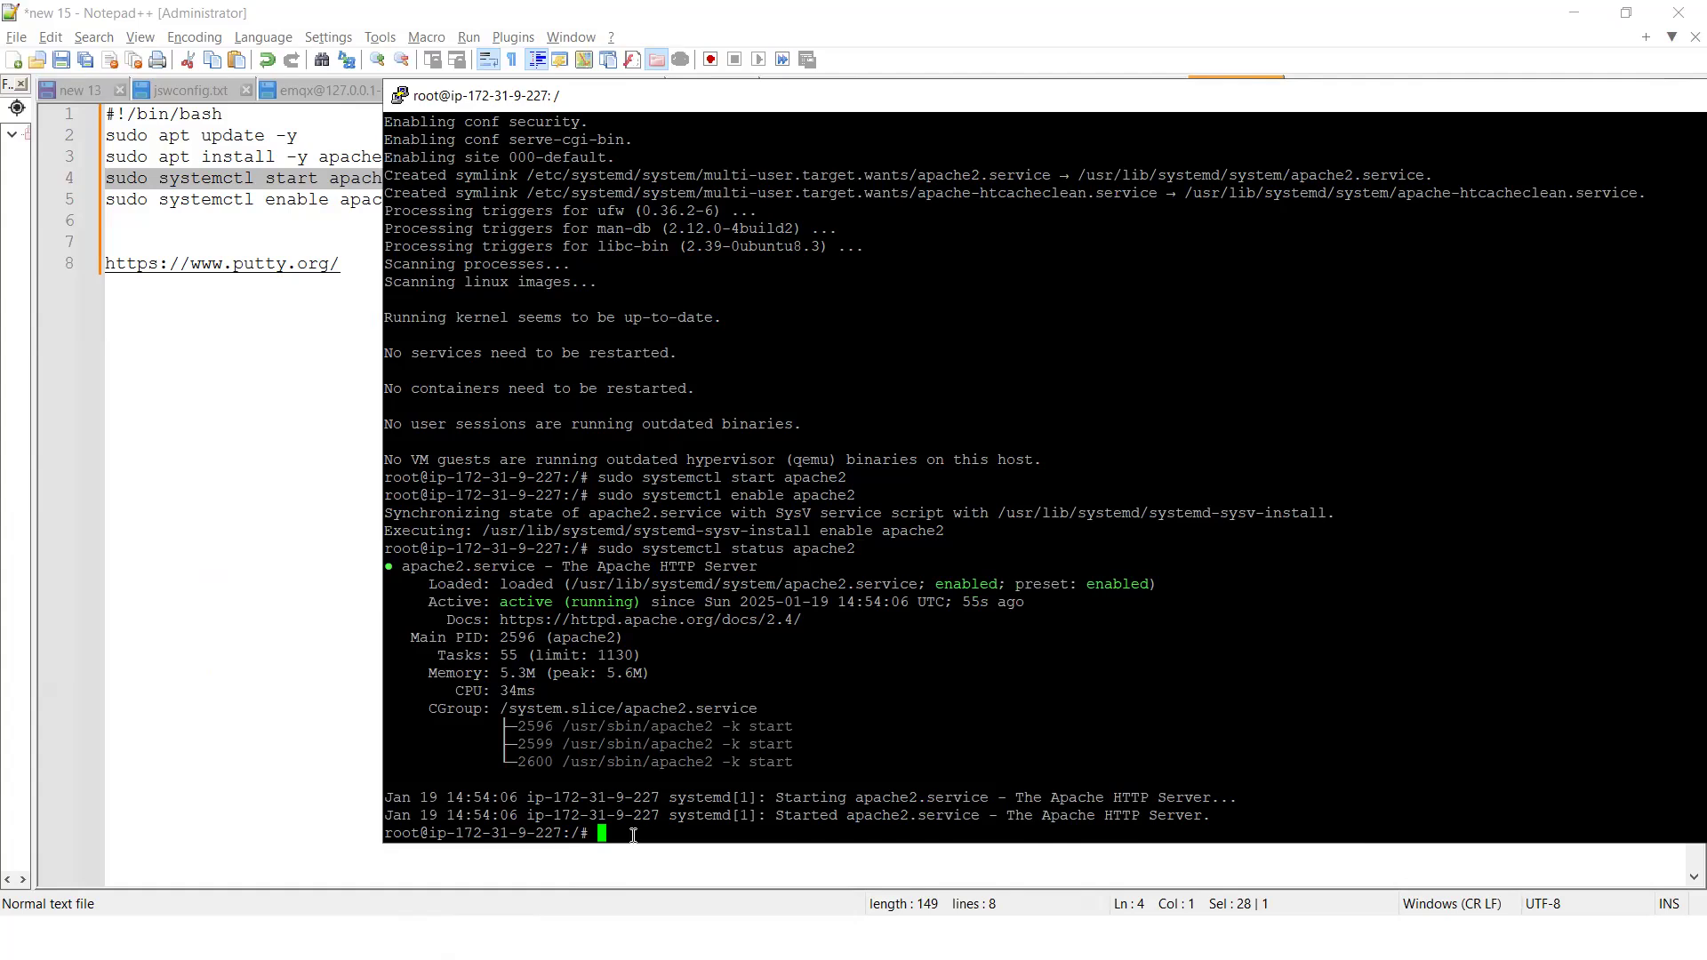
Clear the terminal and list the root directory in long format with ls -l
text(clear)
key(Return)
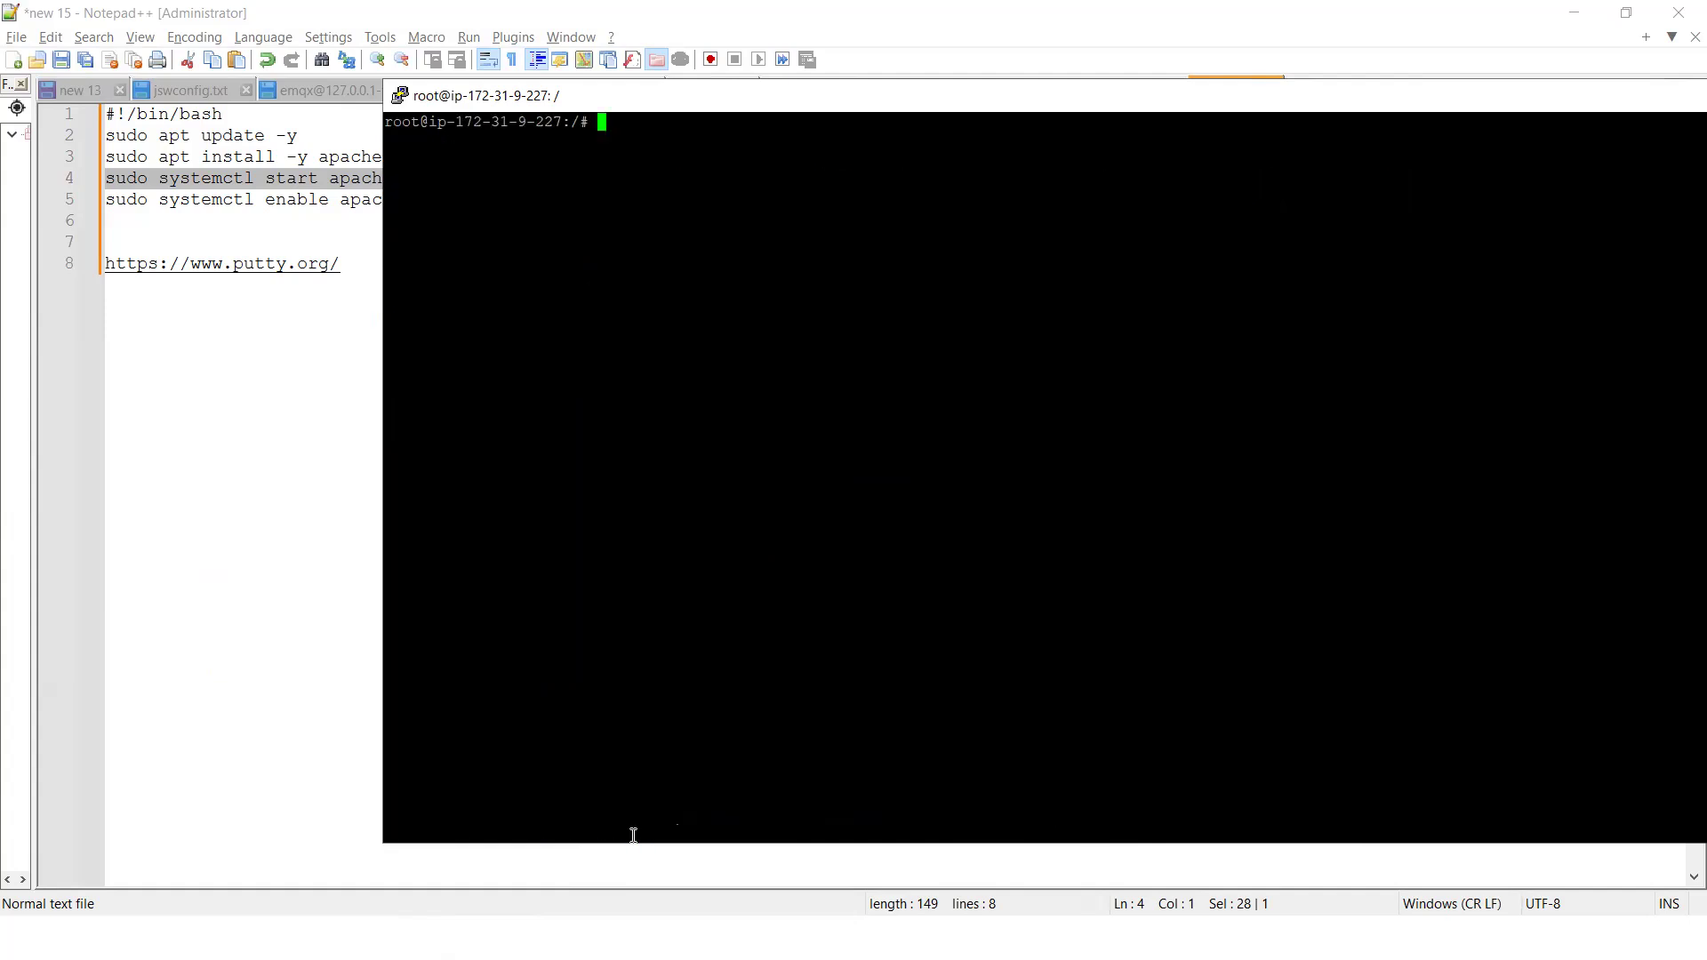
text(ls -l)
key(Return)
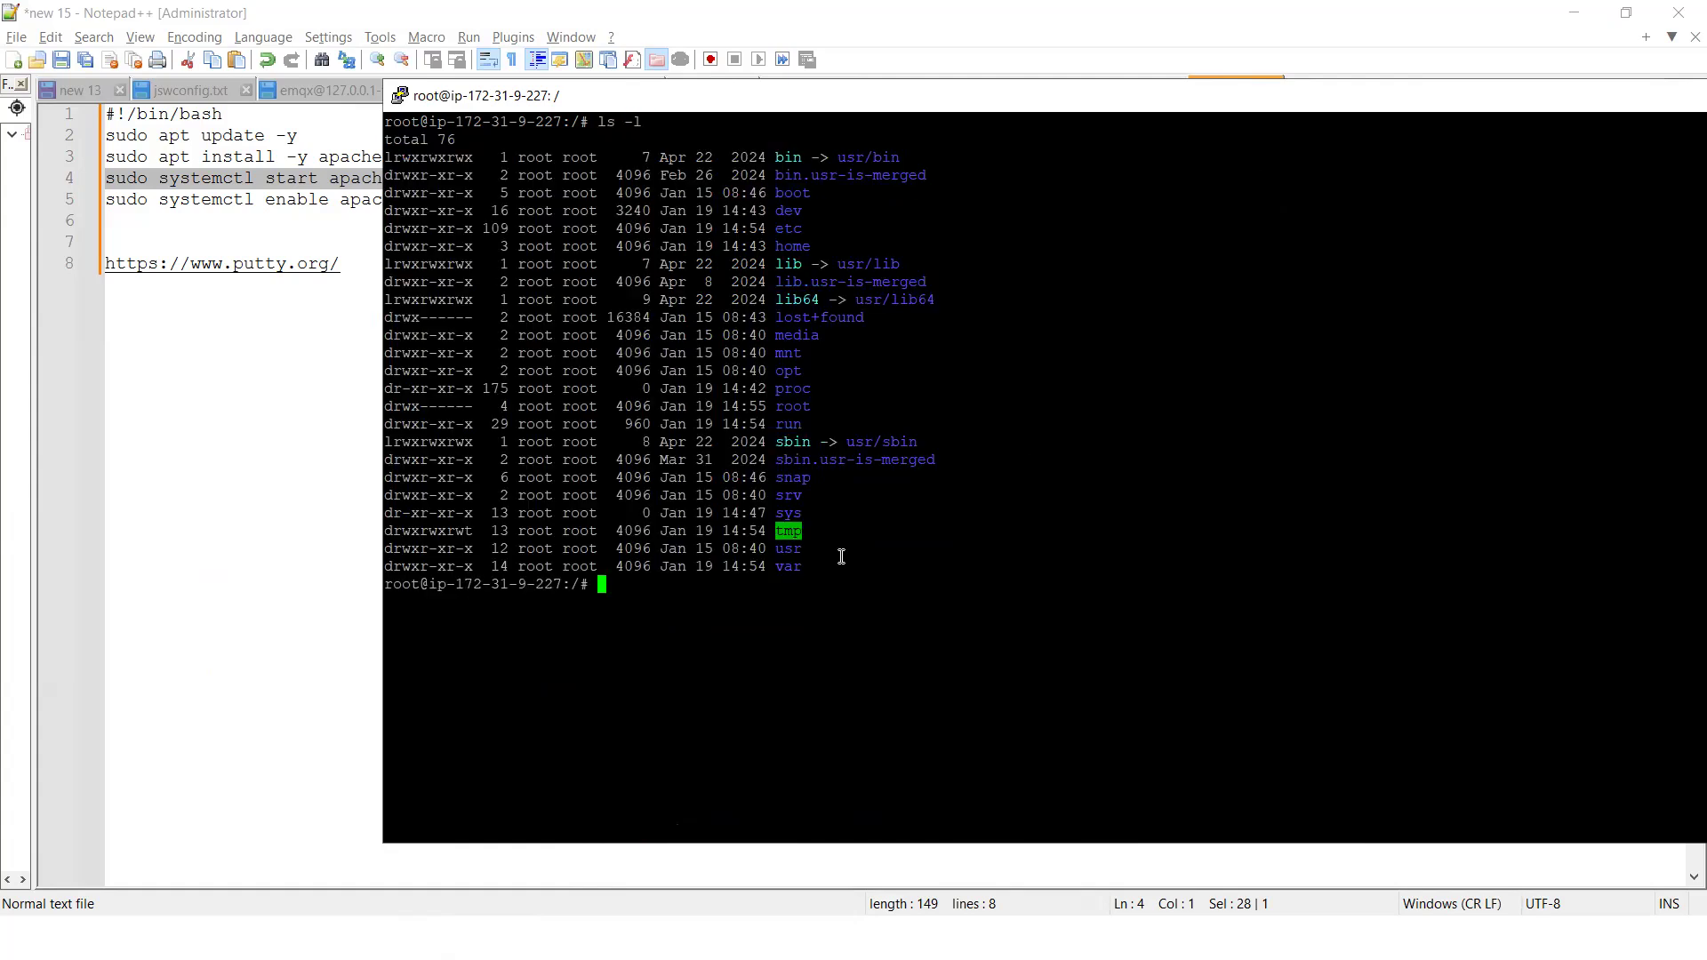
Change into the var directory, list its contents and enter its www subfolder
text(cd var)
key(Return)
text(ls)
key(Return)
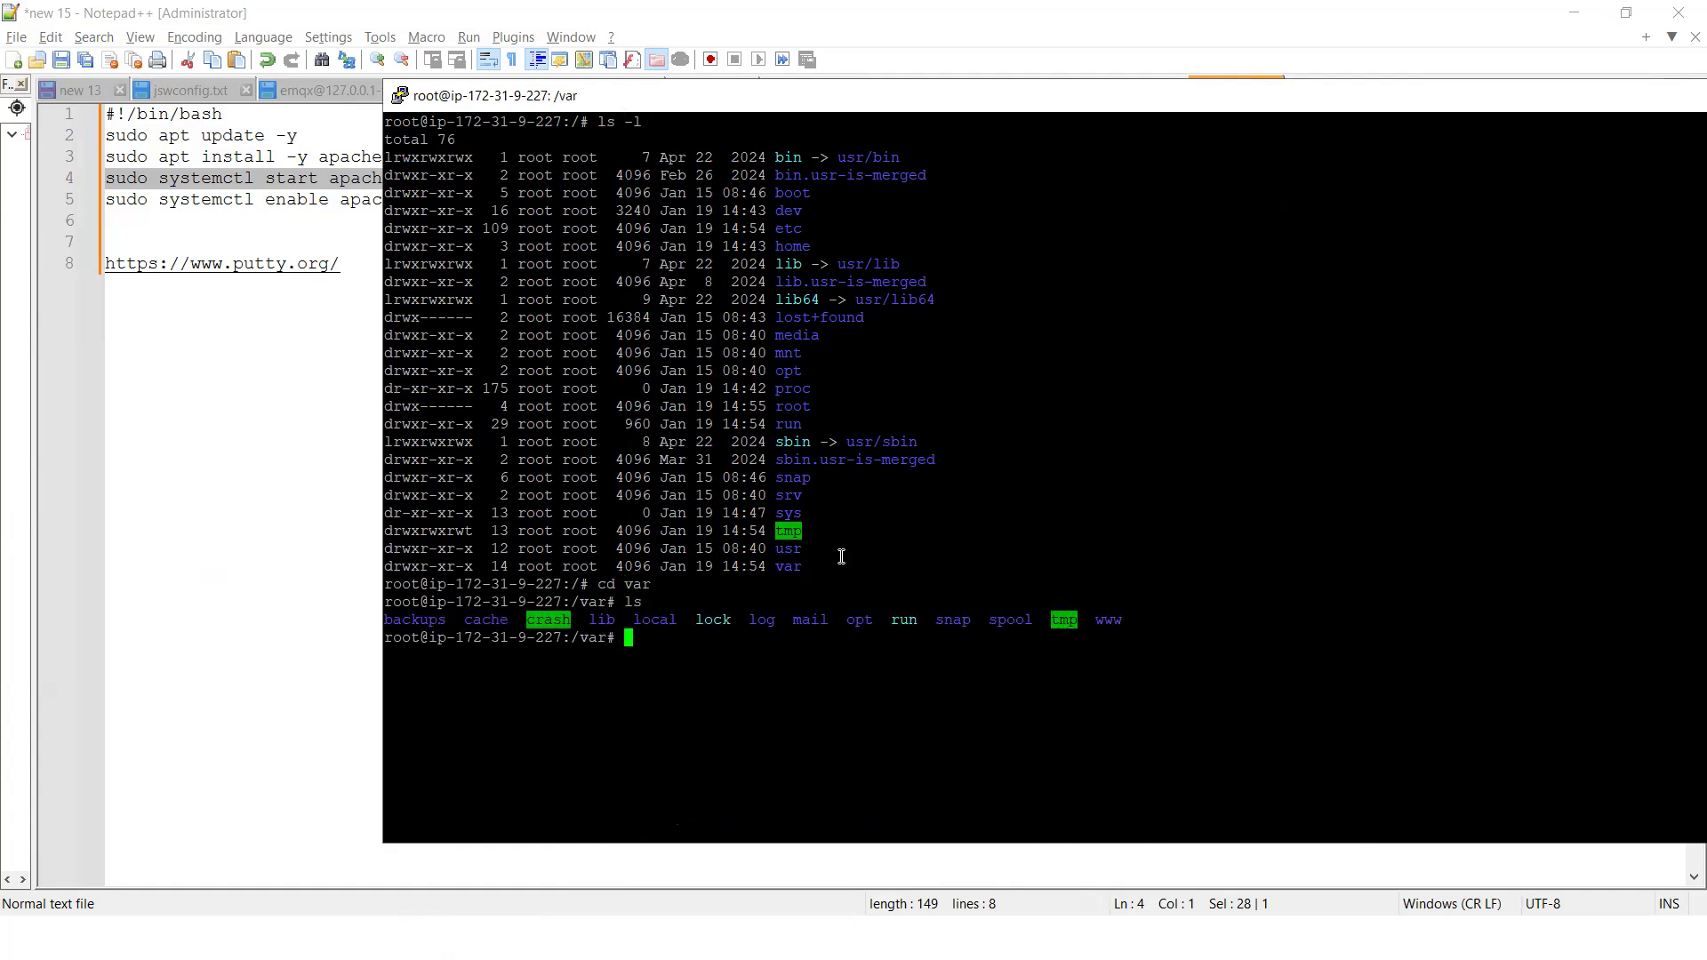
text(cd www)
key(Return)
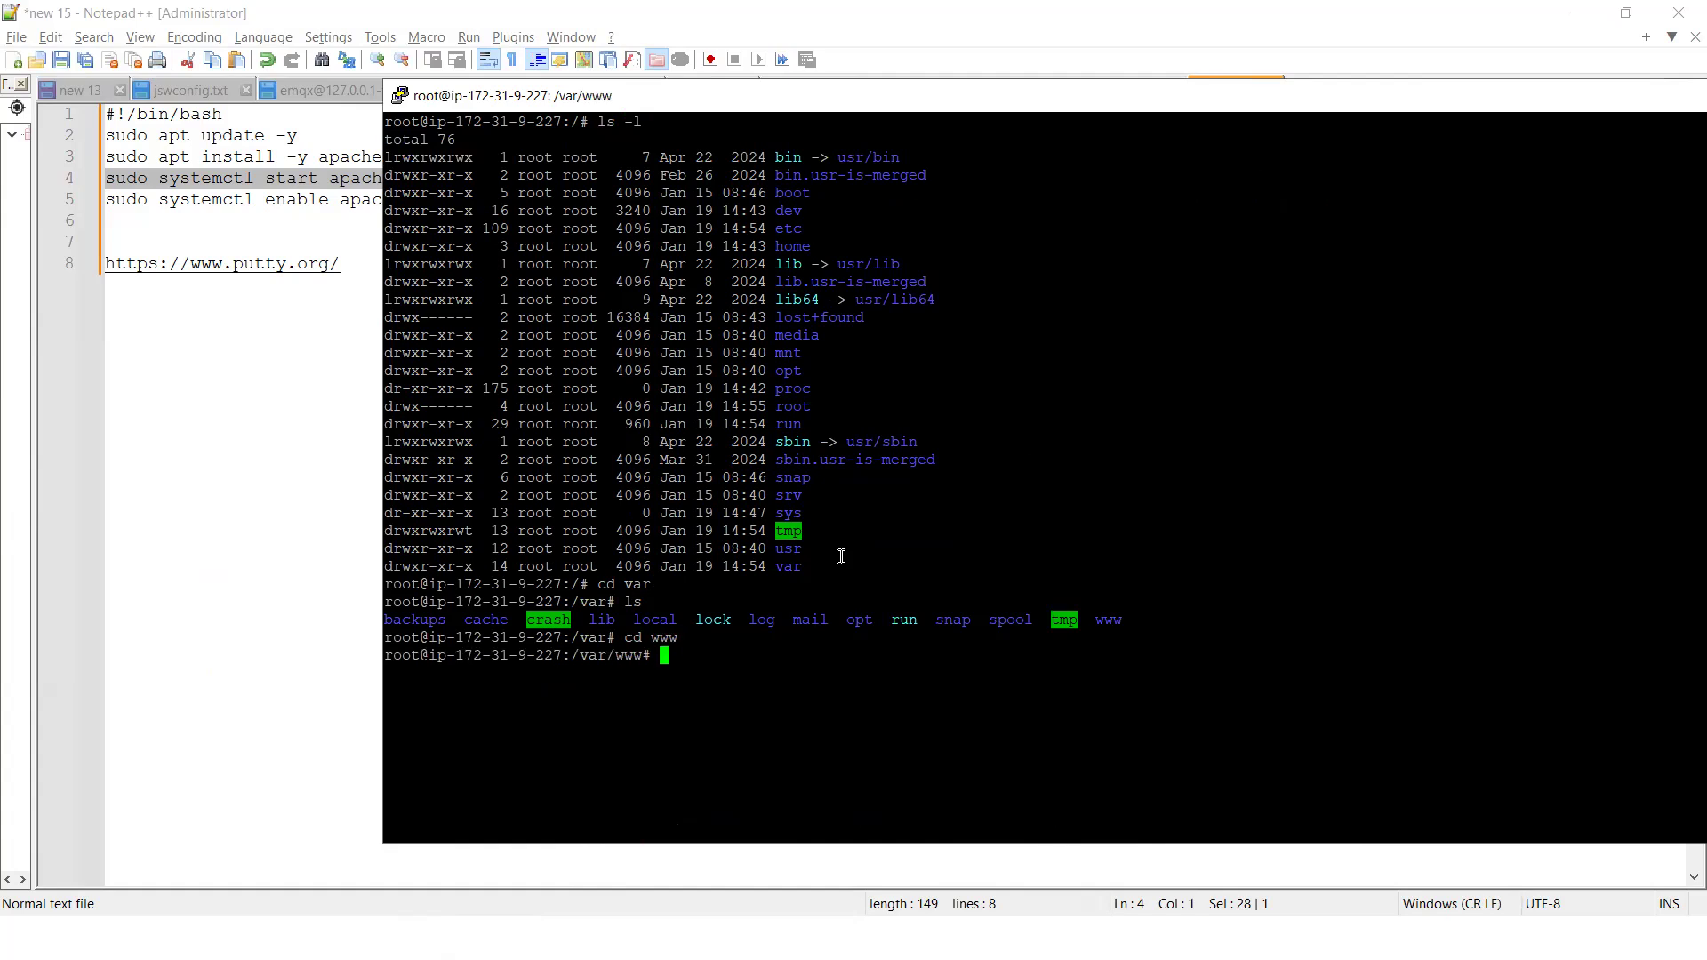
List the contents of /var/www, enter its html subfolder and list the files there
text(ls)
key(Return)
text(cd )
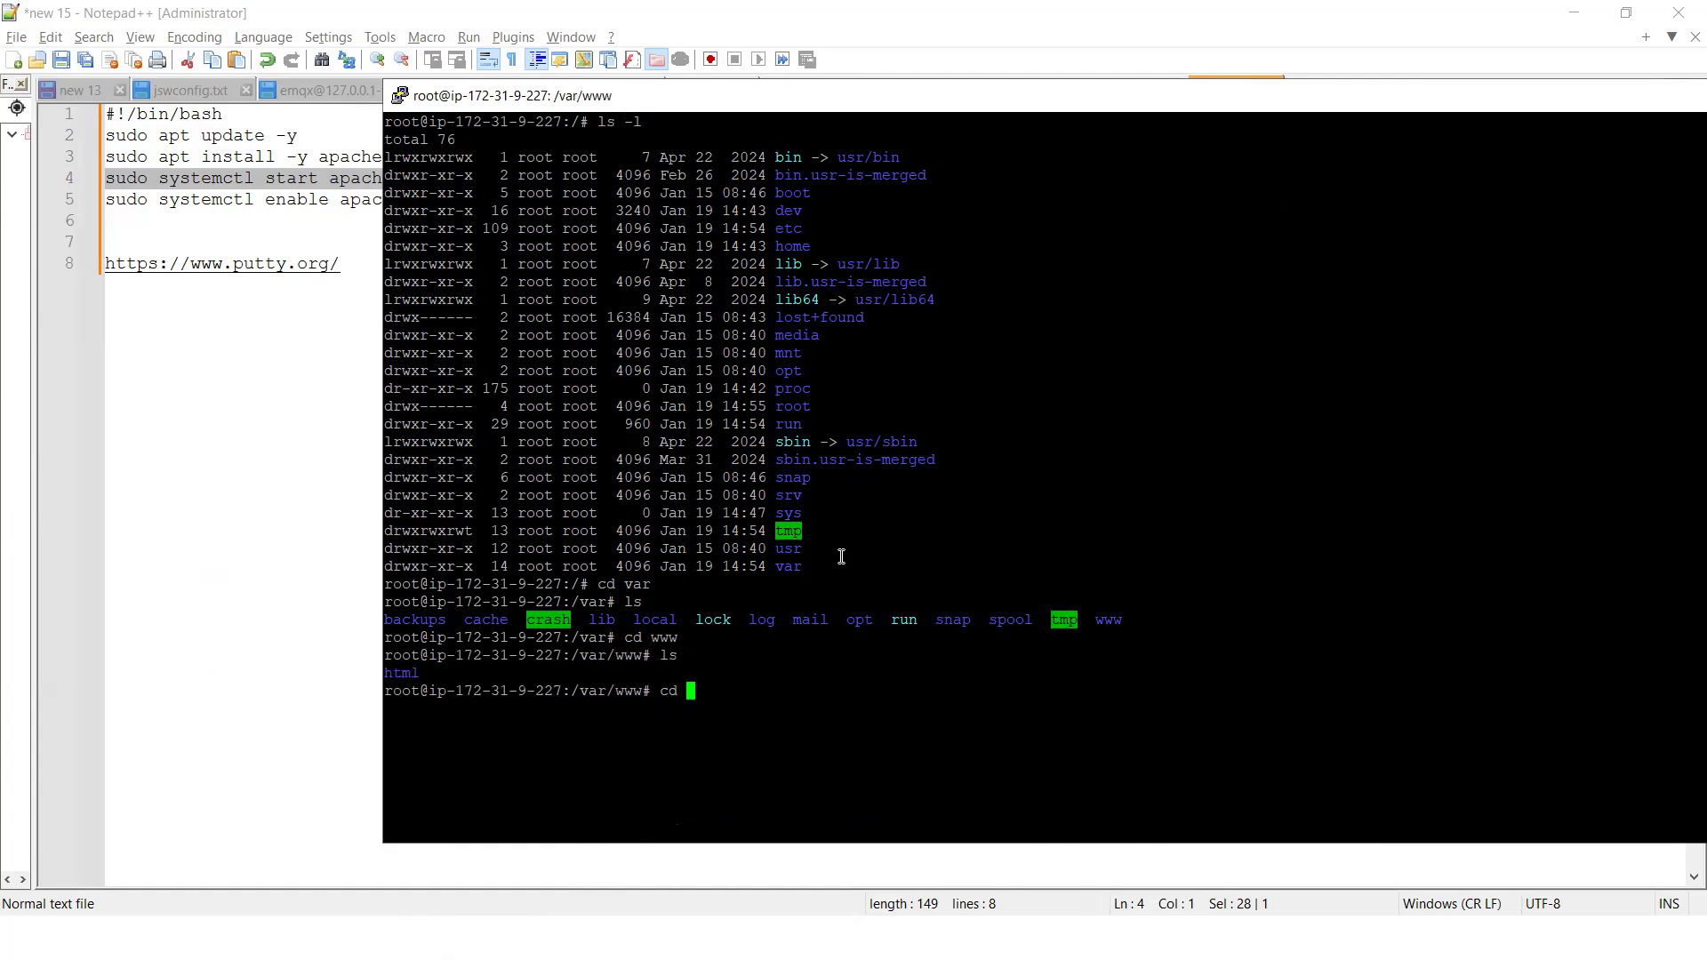
text(html)
key(Return)
text(ls)
key(Return)
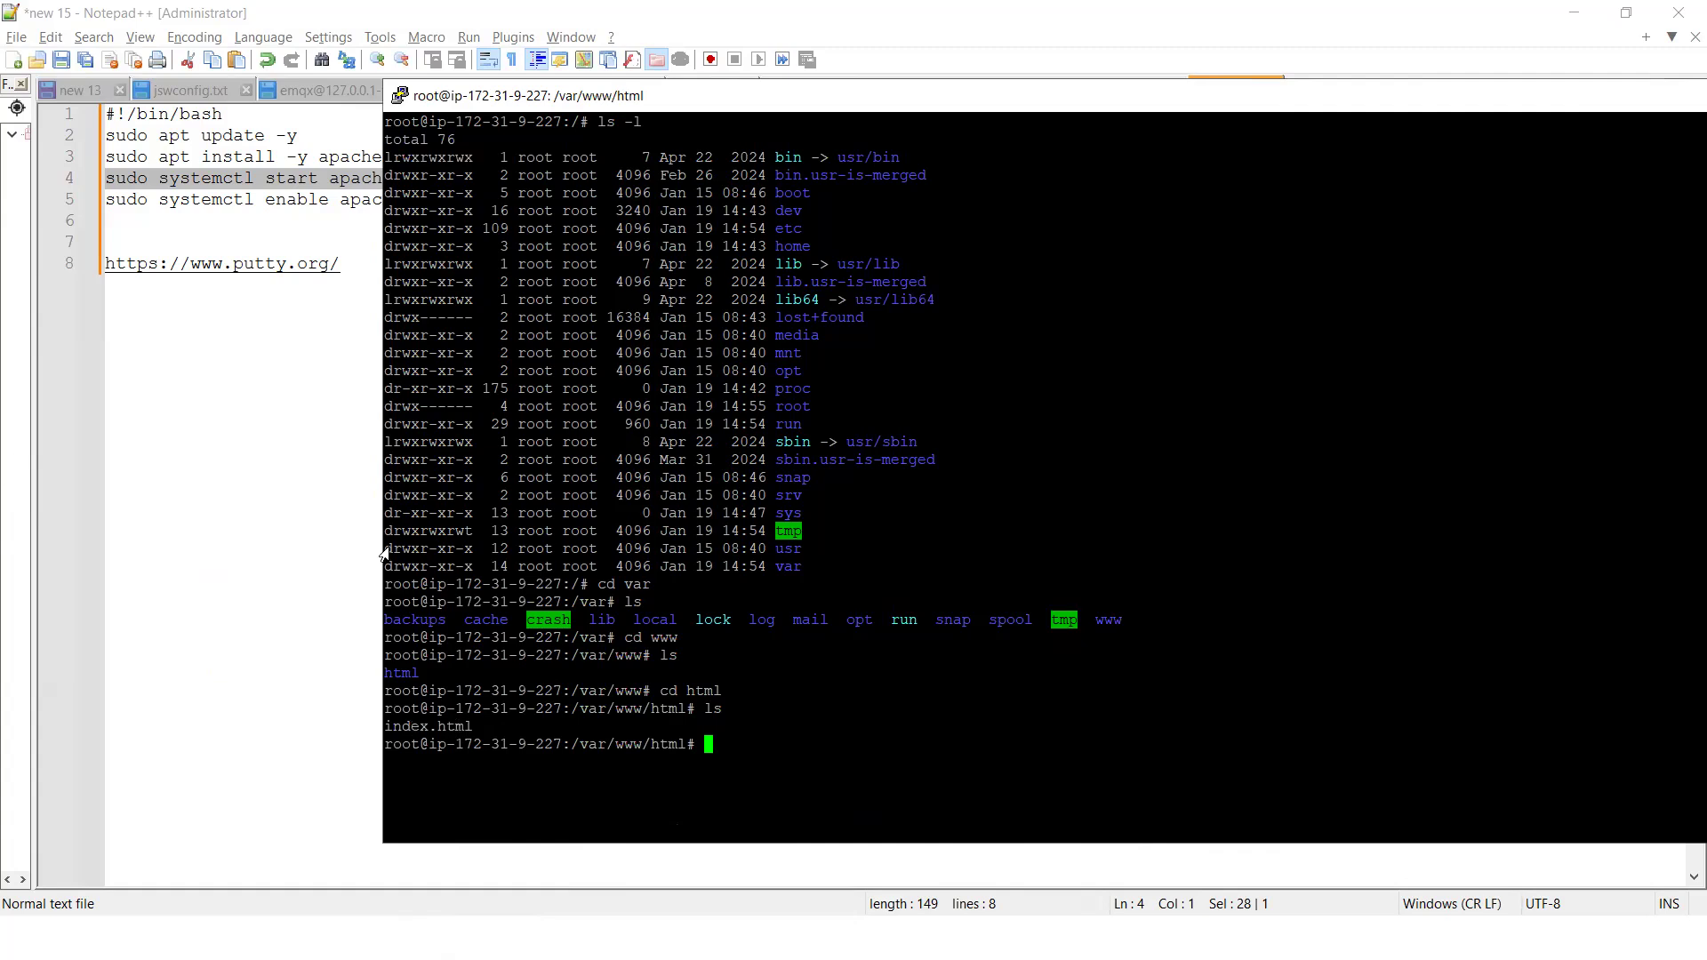
Switch to Chrome, copy the myubuntumachine instance's public IPv4 address from its details page and load it in a new tab
key(alt+Tab)
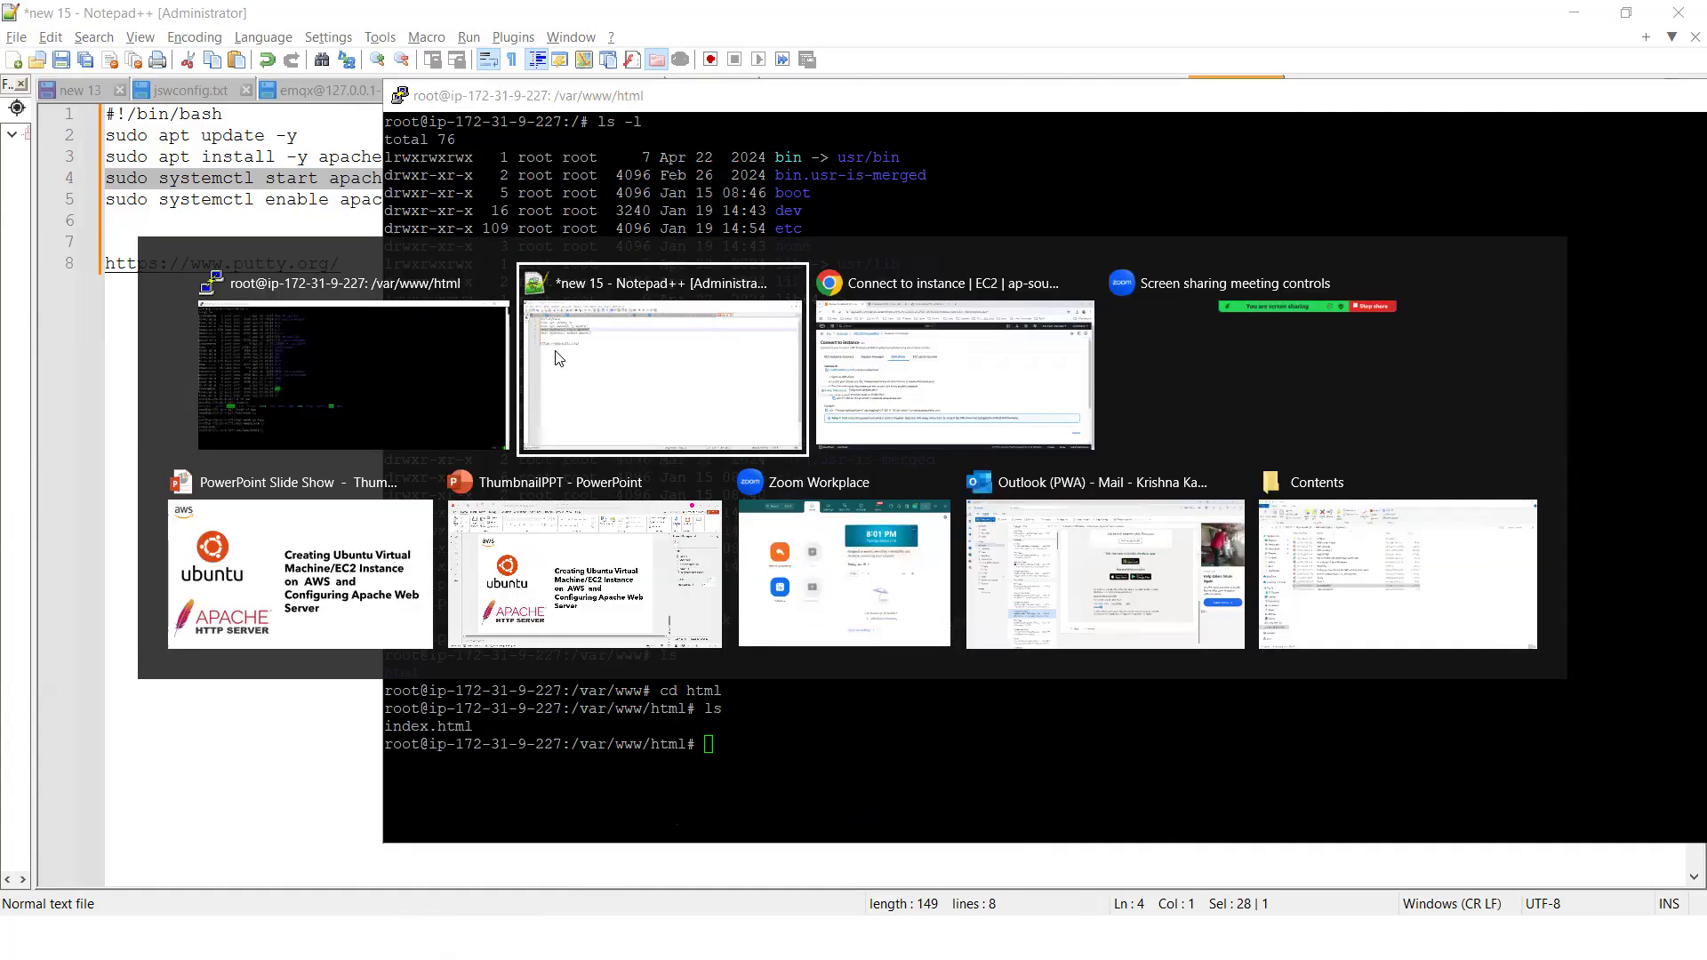
click(956, 368)
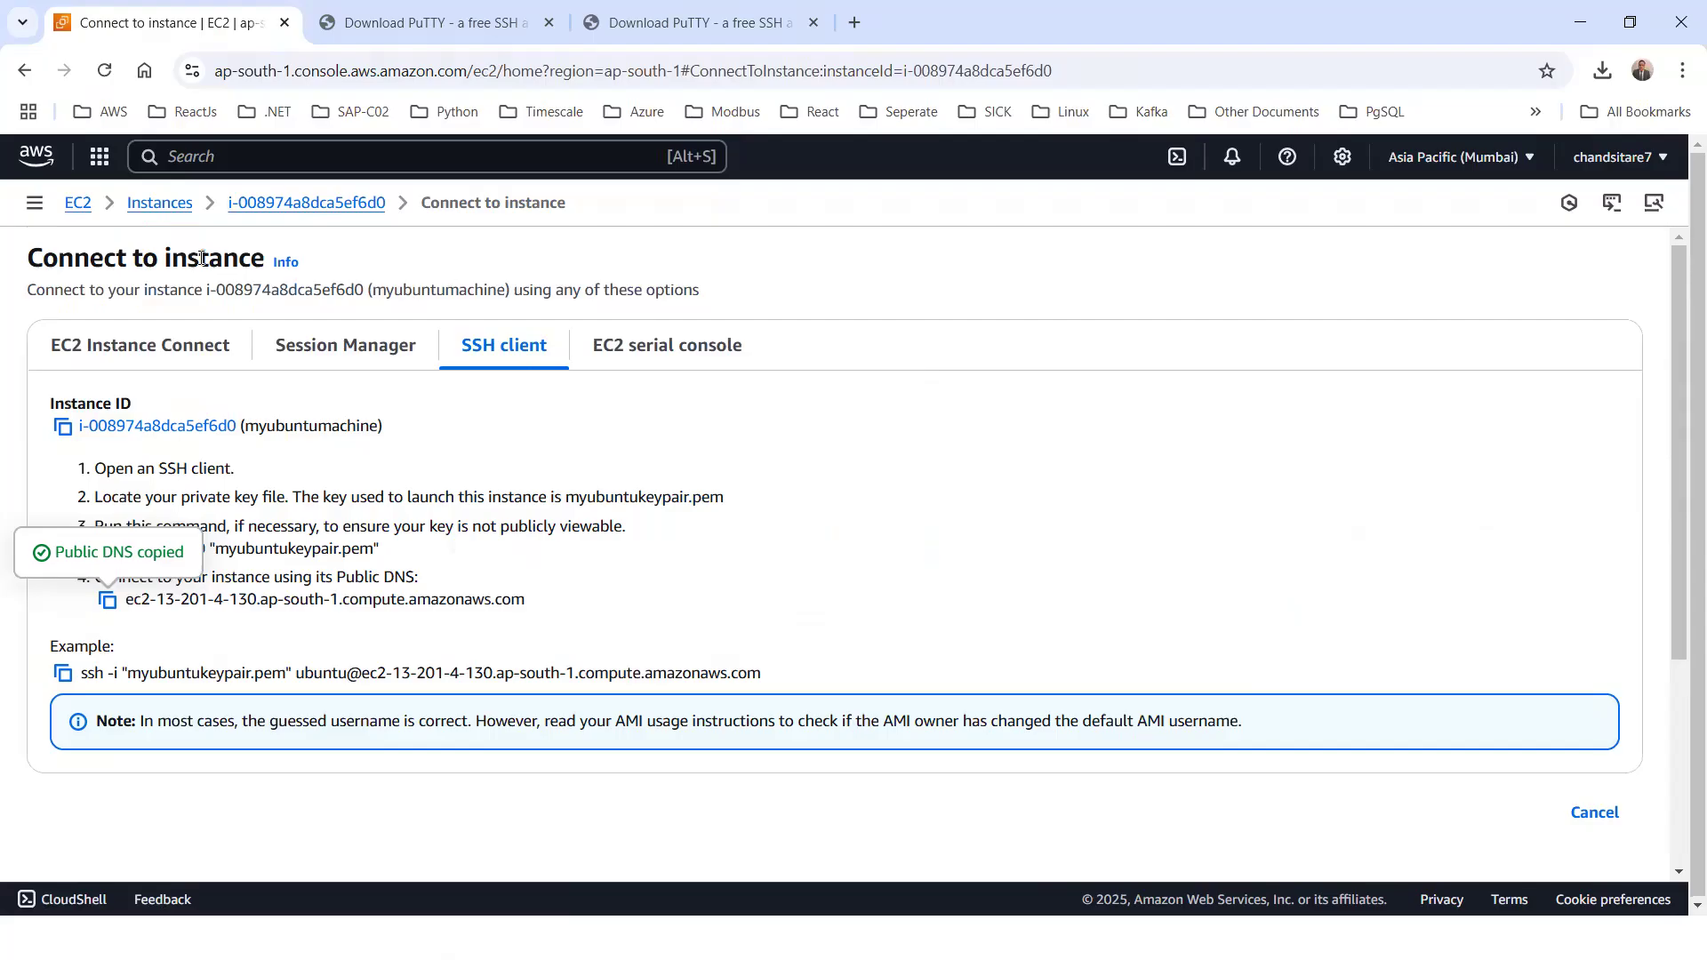
click(301, 204)
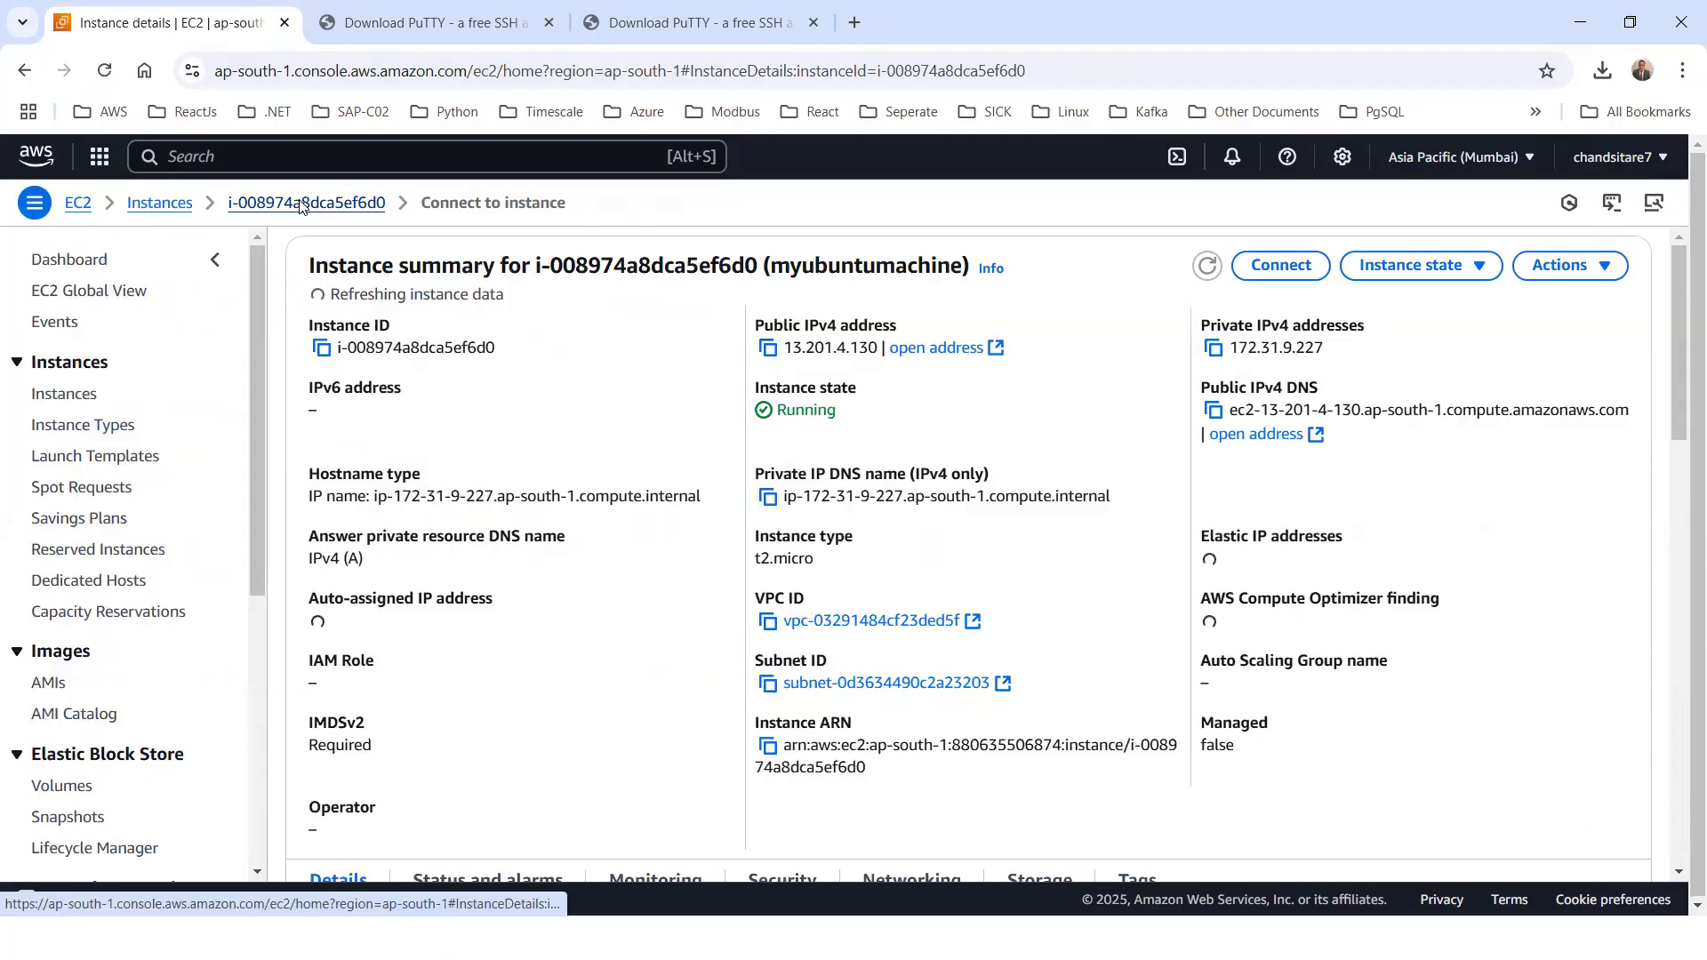
click(768, 350)
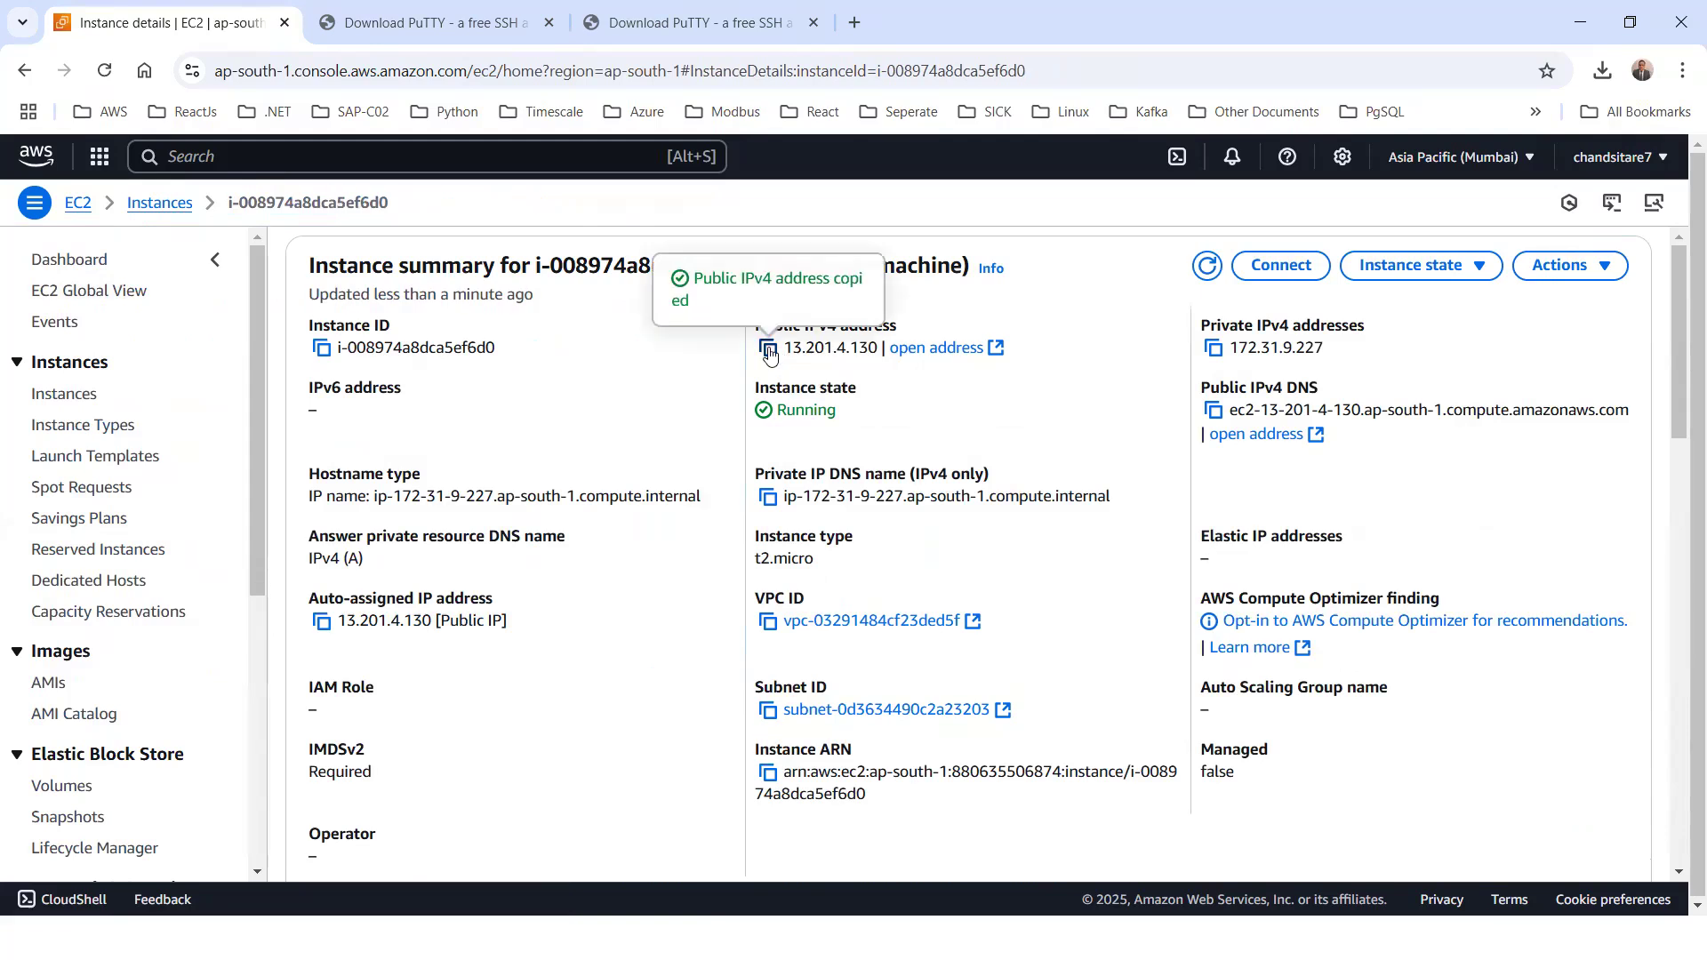
click(851, 24)
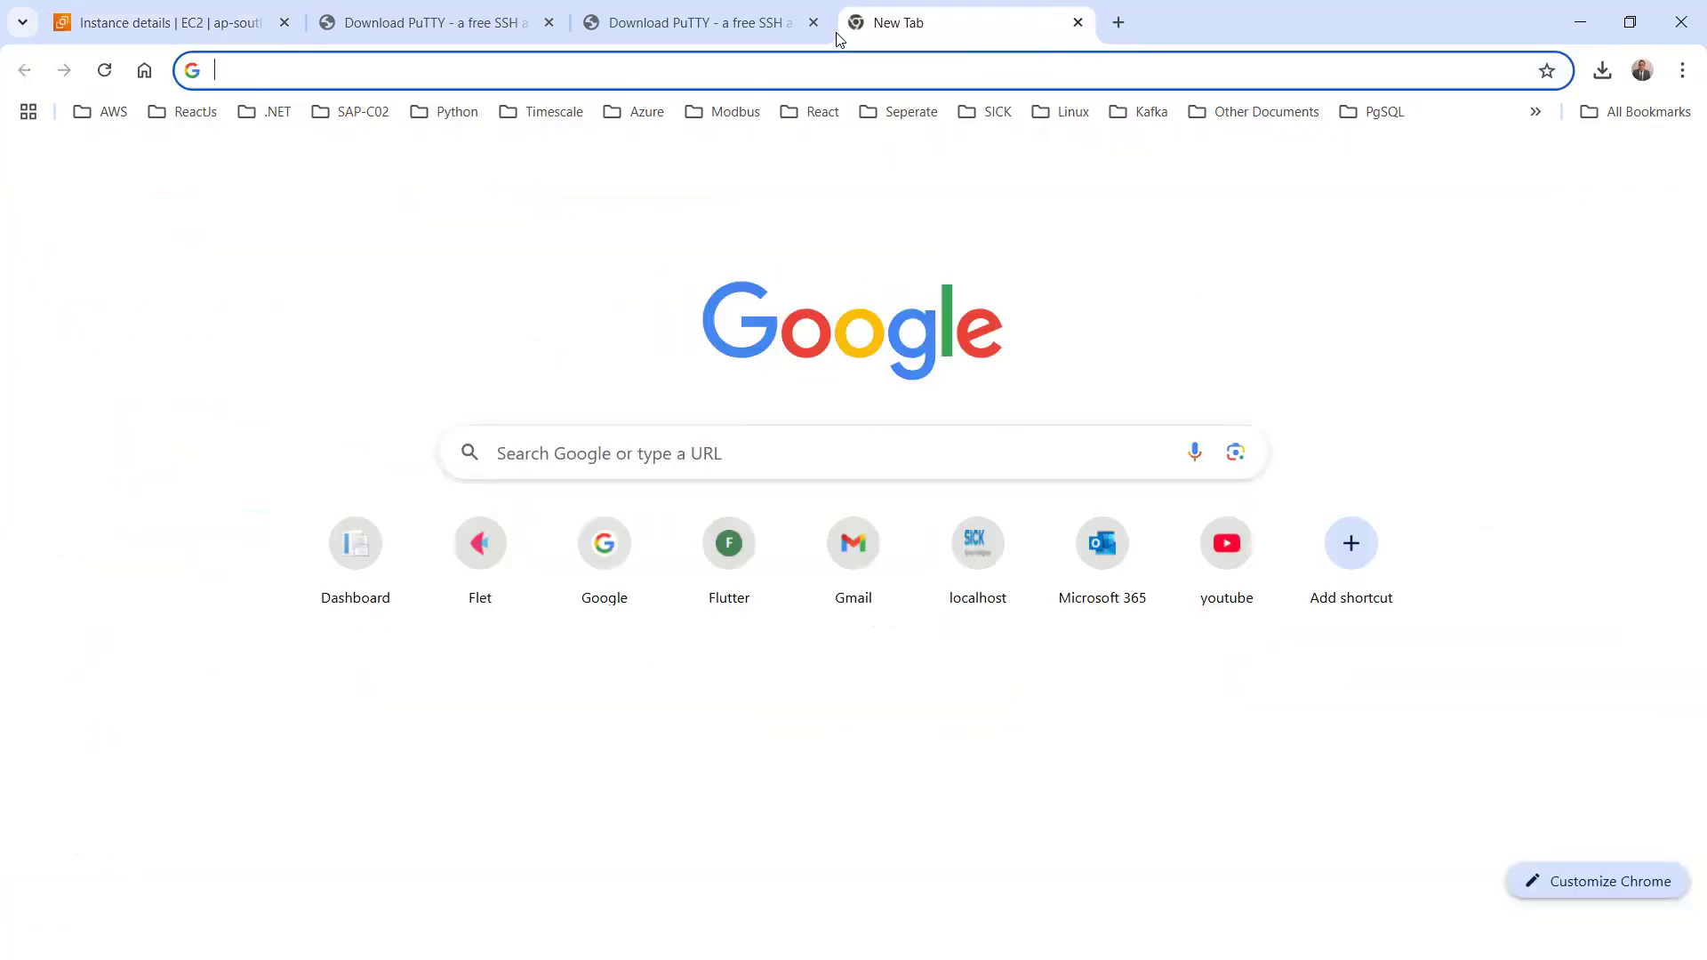
key(ctrl+v)
key(Return)
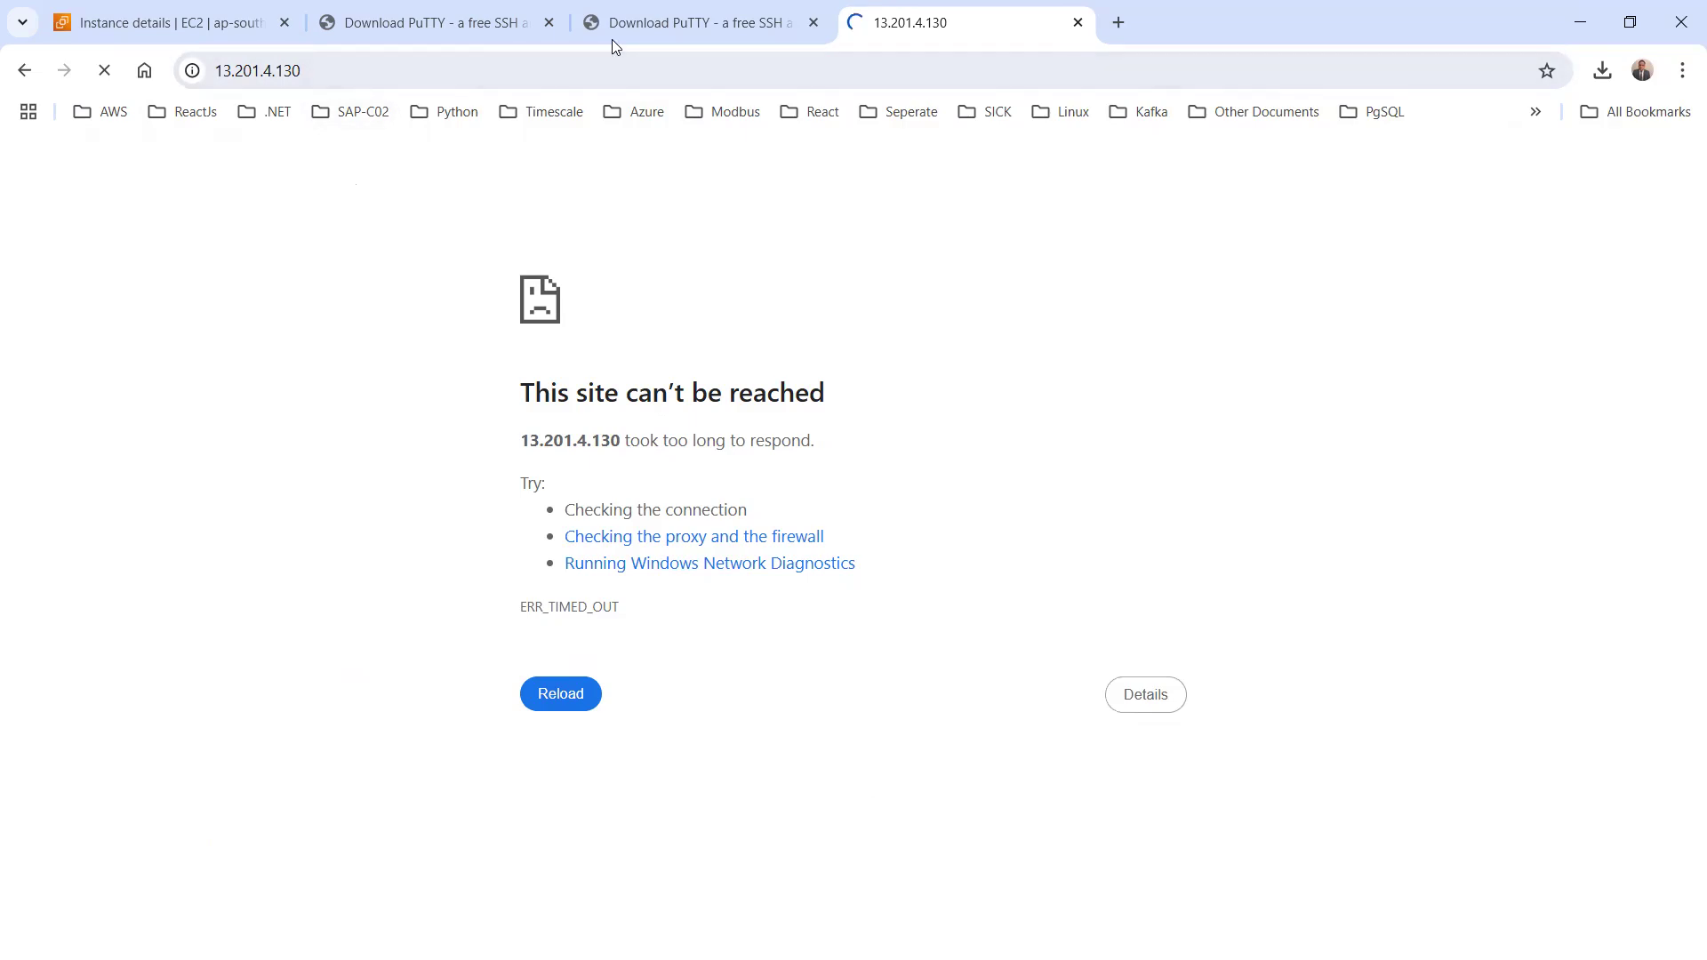
Switch to the PuTTY terminal and go back up from /var/www/html to the root directory with cd .
key(alt+Tab)
text(cd ..)
key(Return)
text(cd ..)
key(Return)
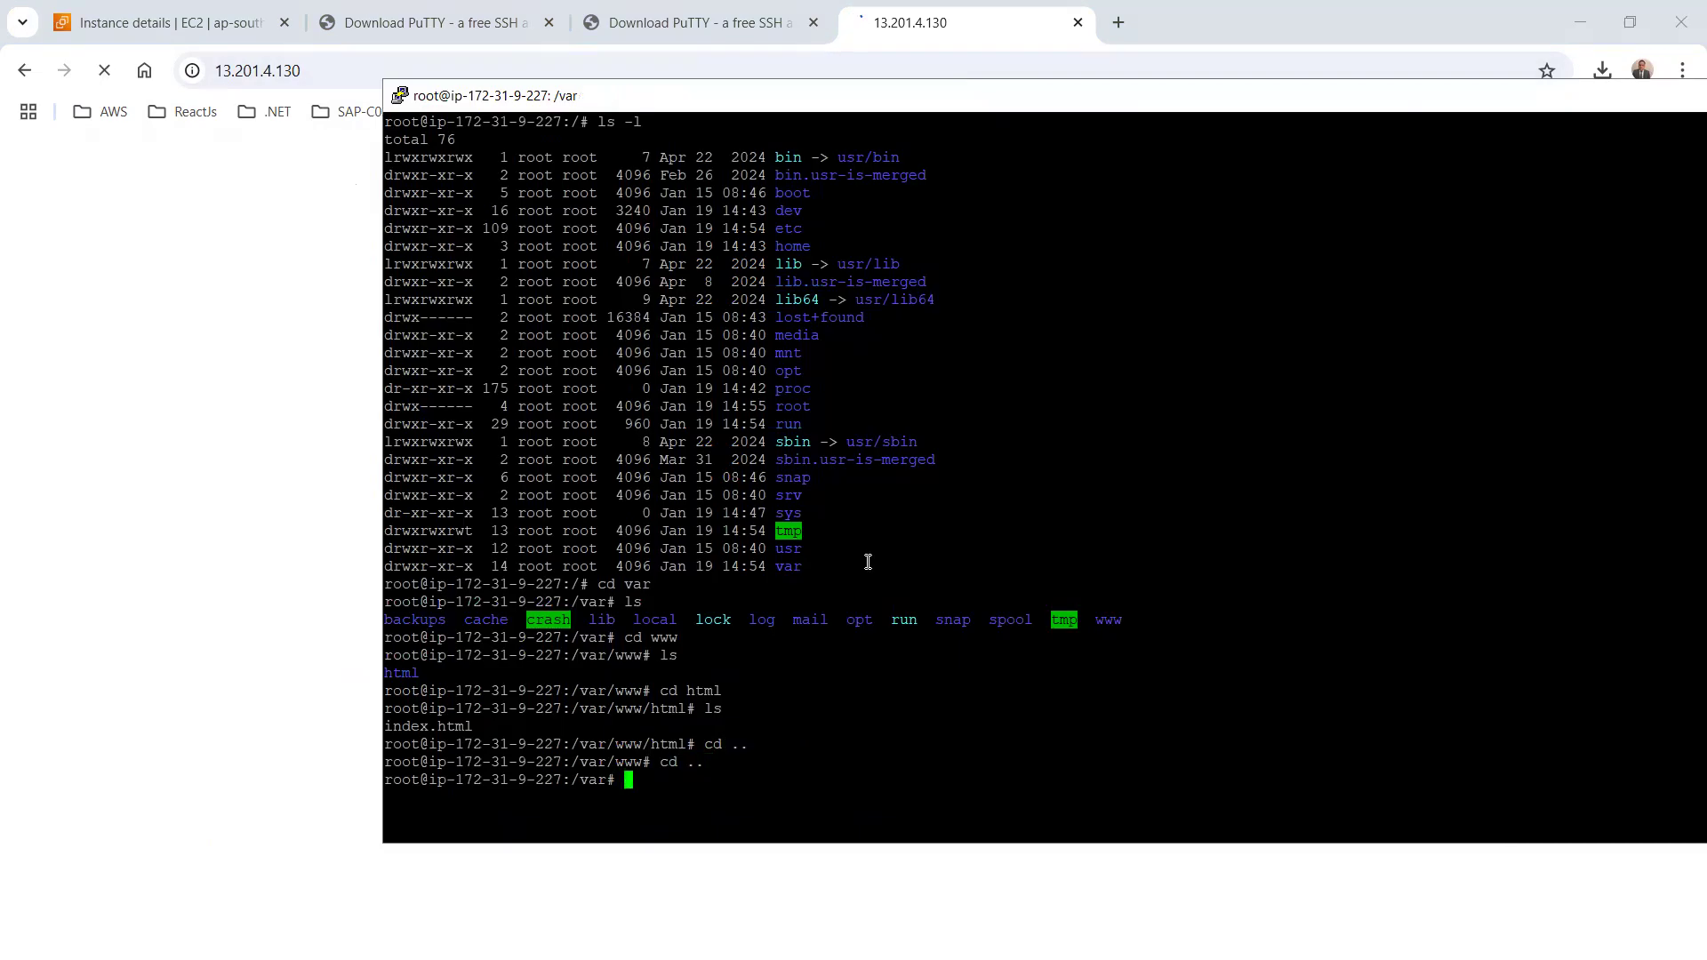
text(cd ..)
key(Return)
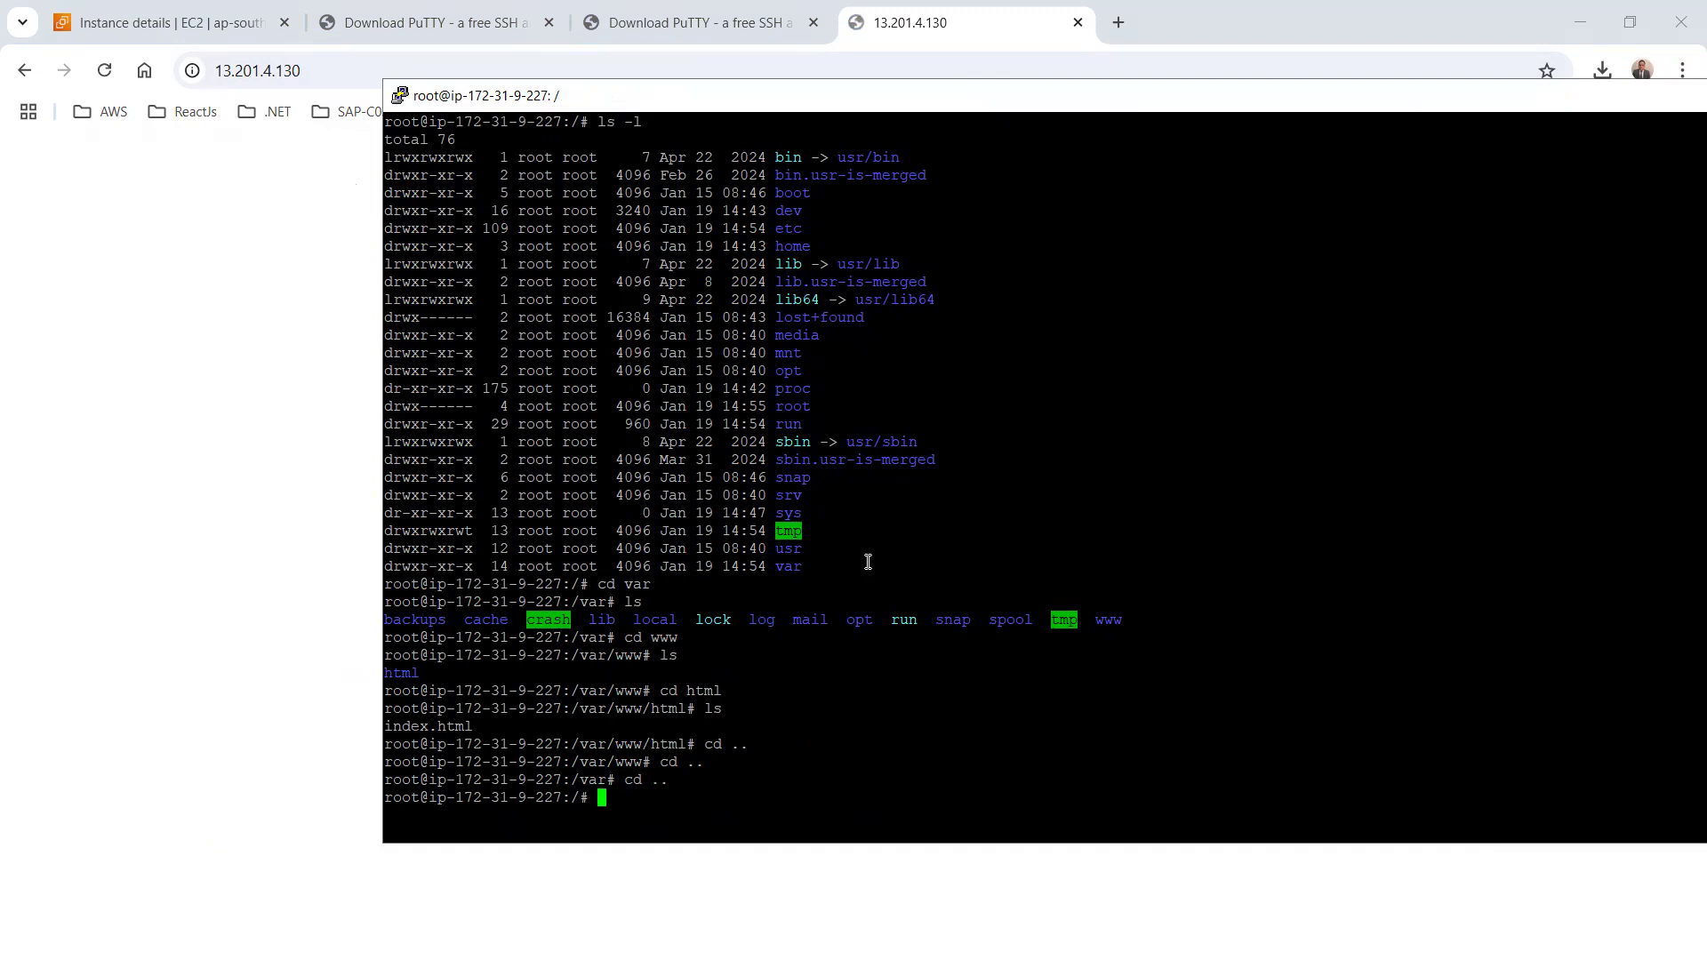
List the root directory with ls and clear the terminal
text(ls)
key(Return)
text(clear)
key(Return)
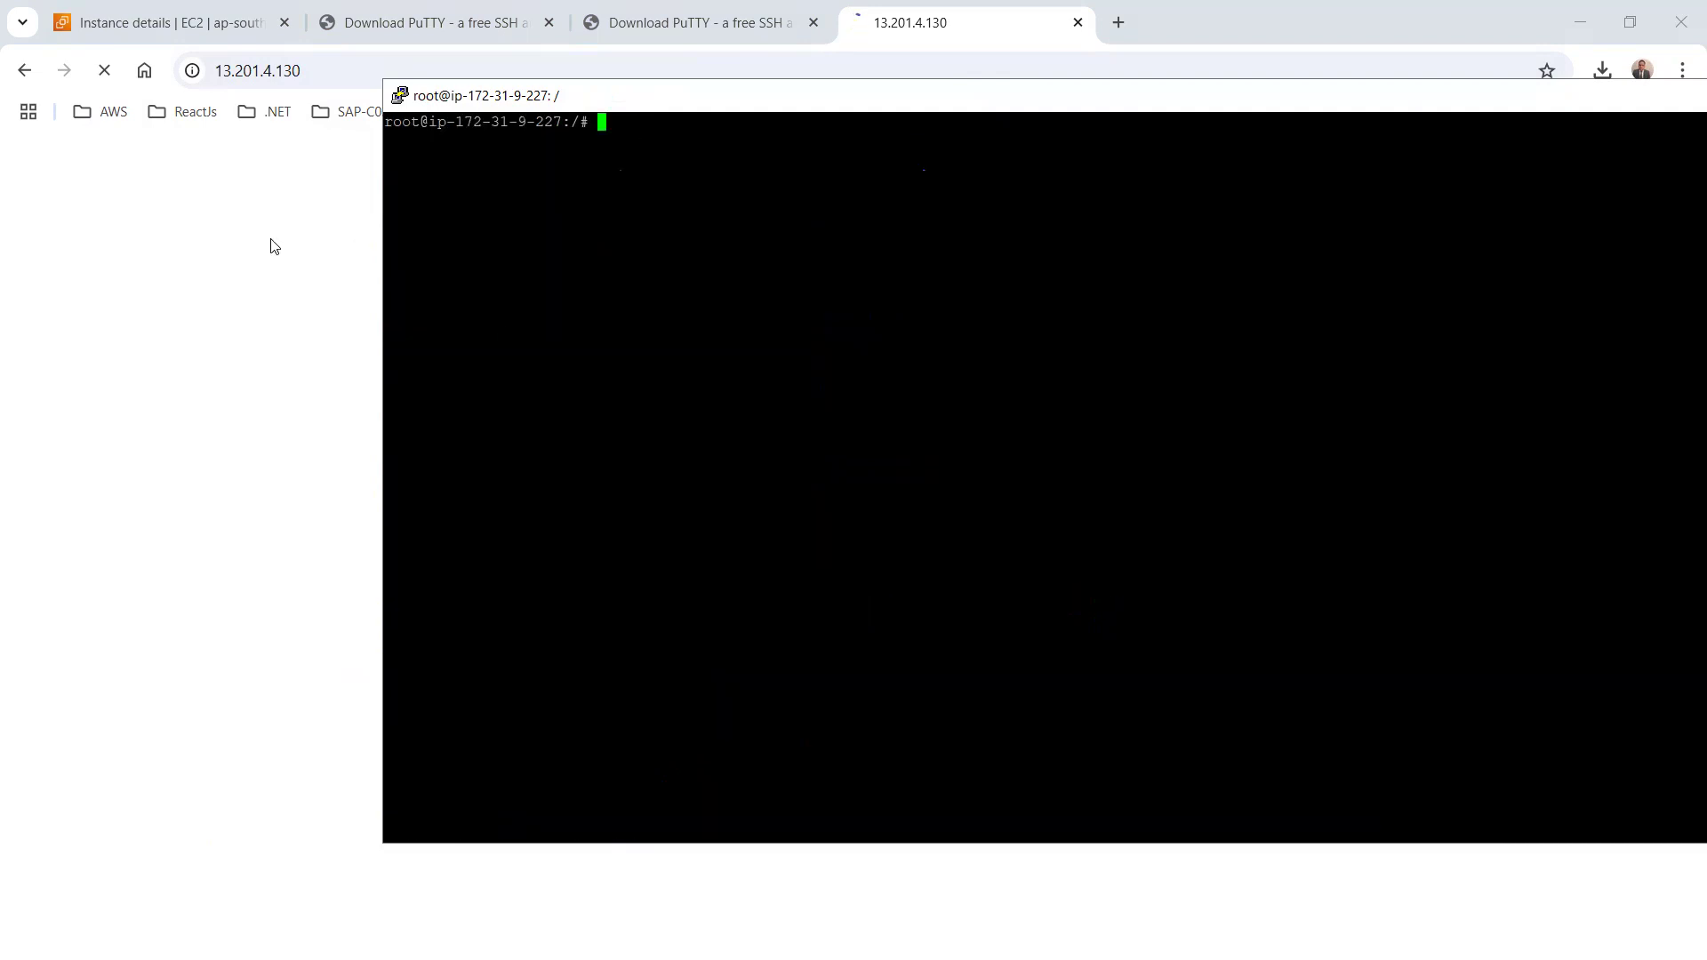
click(270, 243)
click(670, 60)
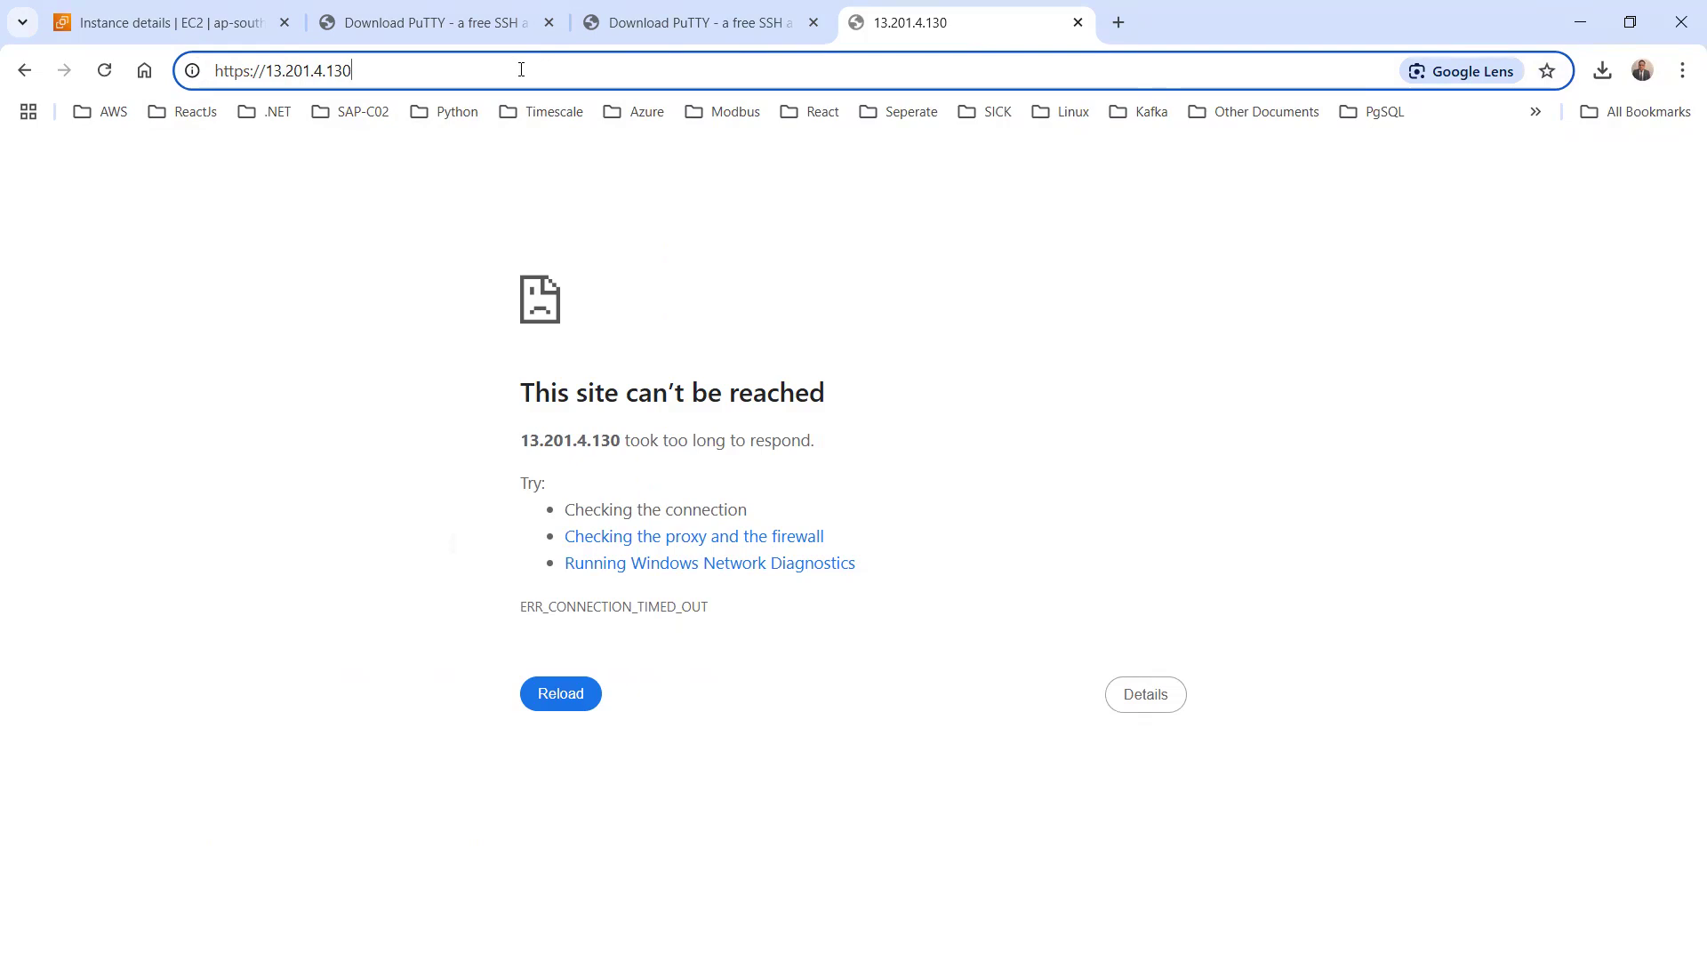
key(Return)
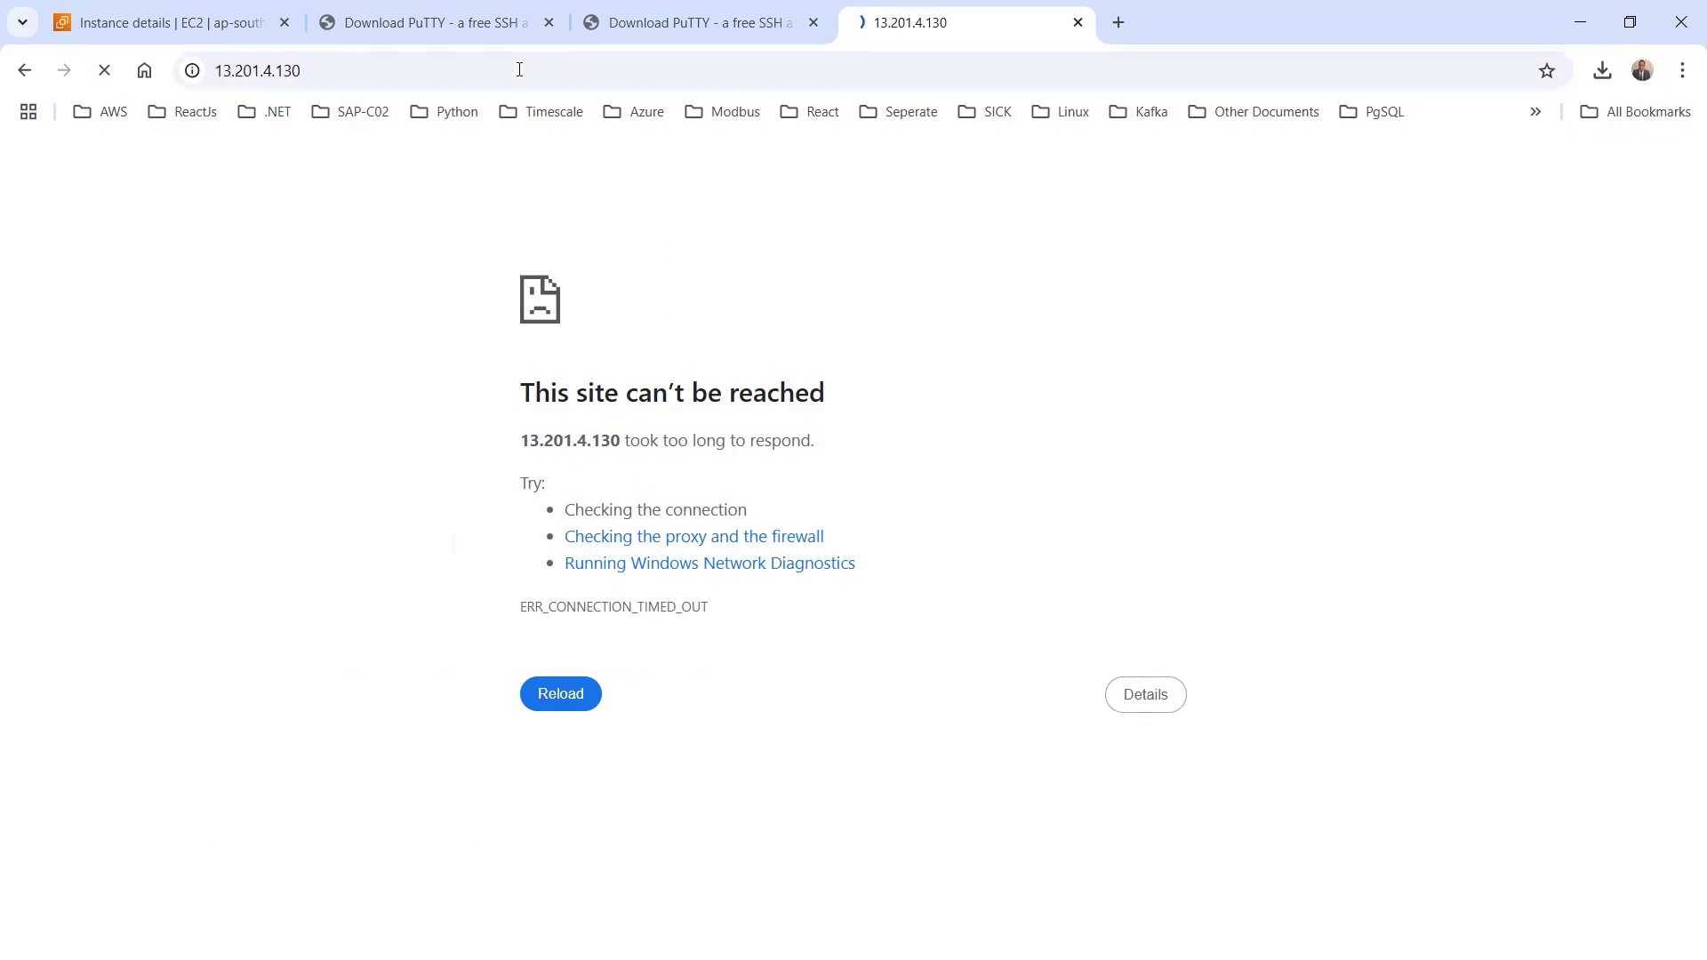
click(362, 68)
click(349, 175)
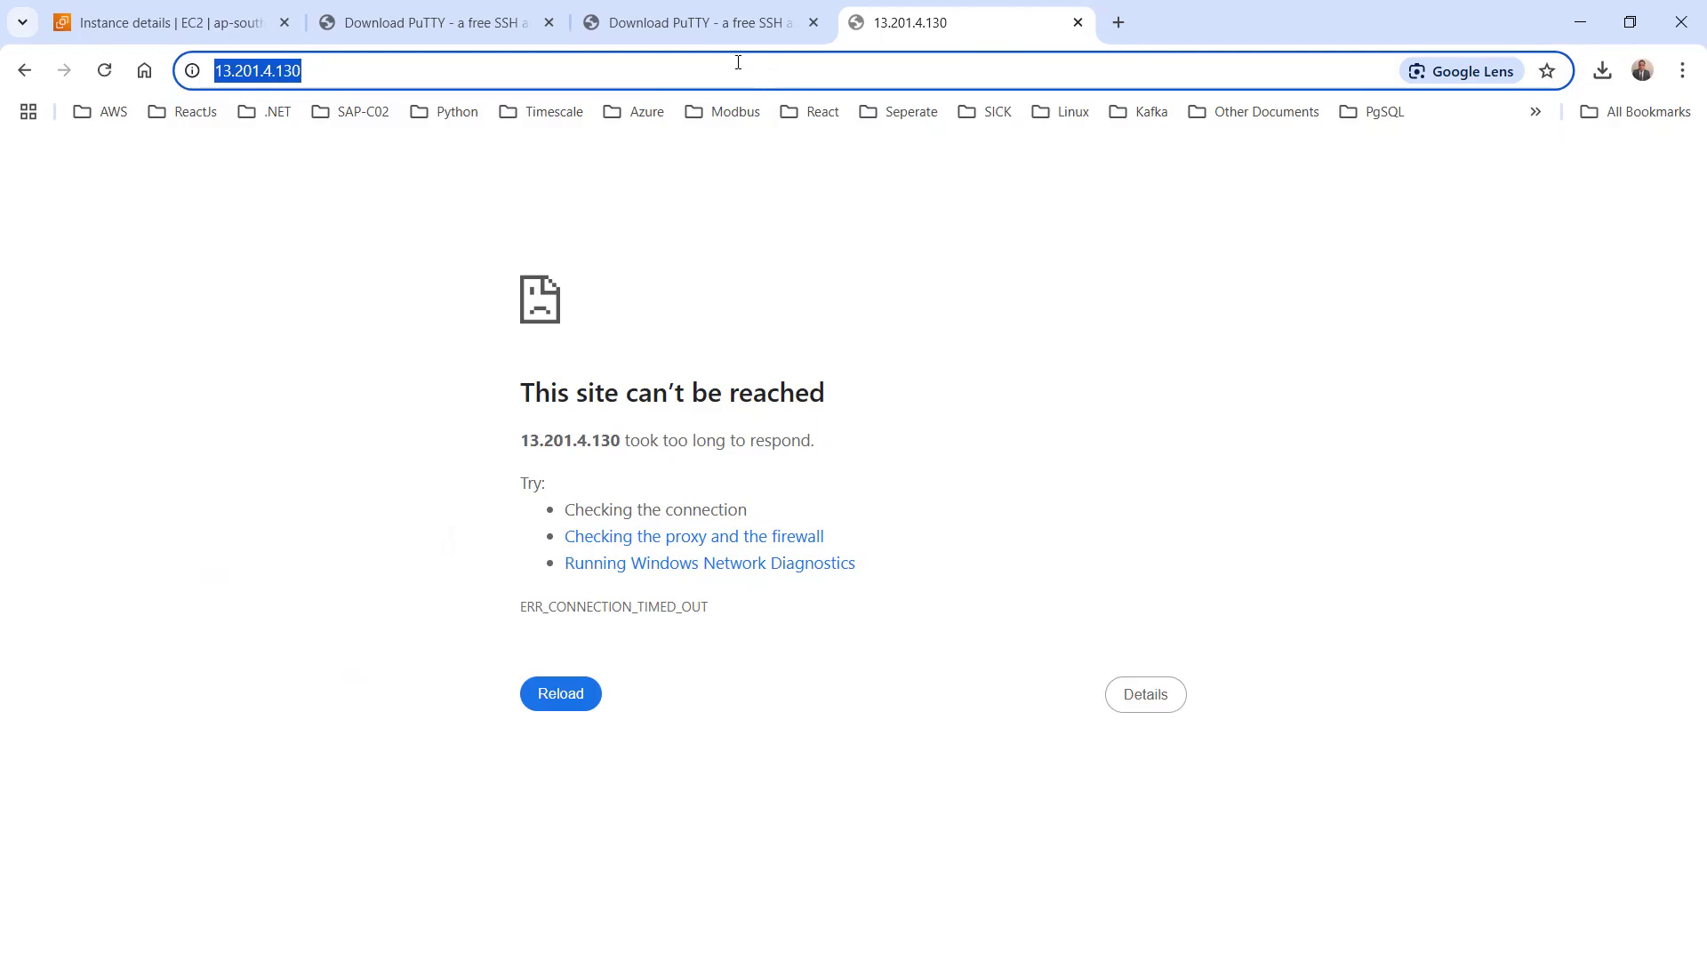
click(356, 73)
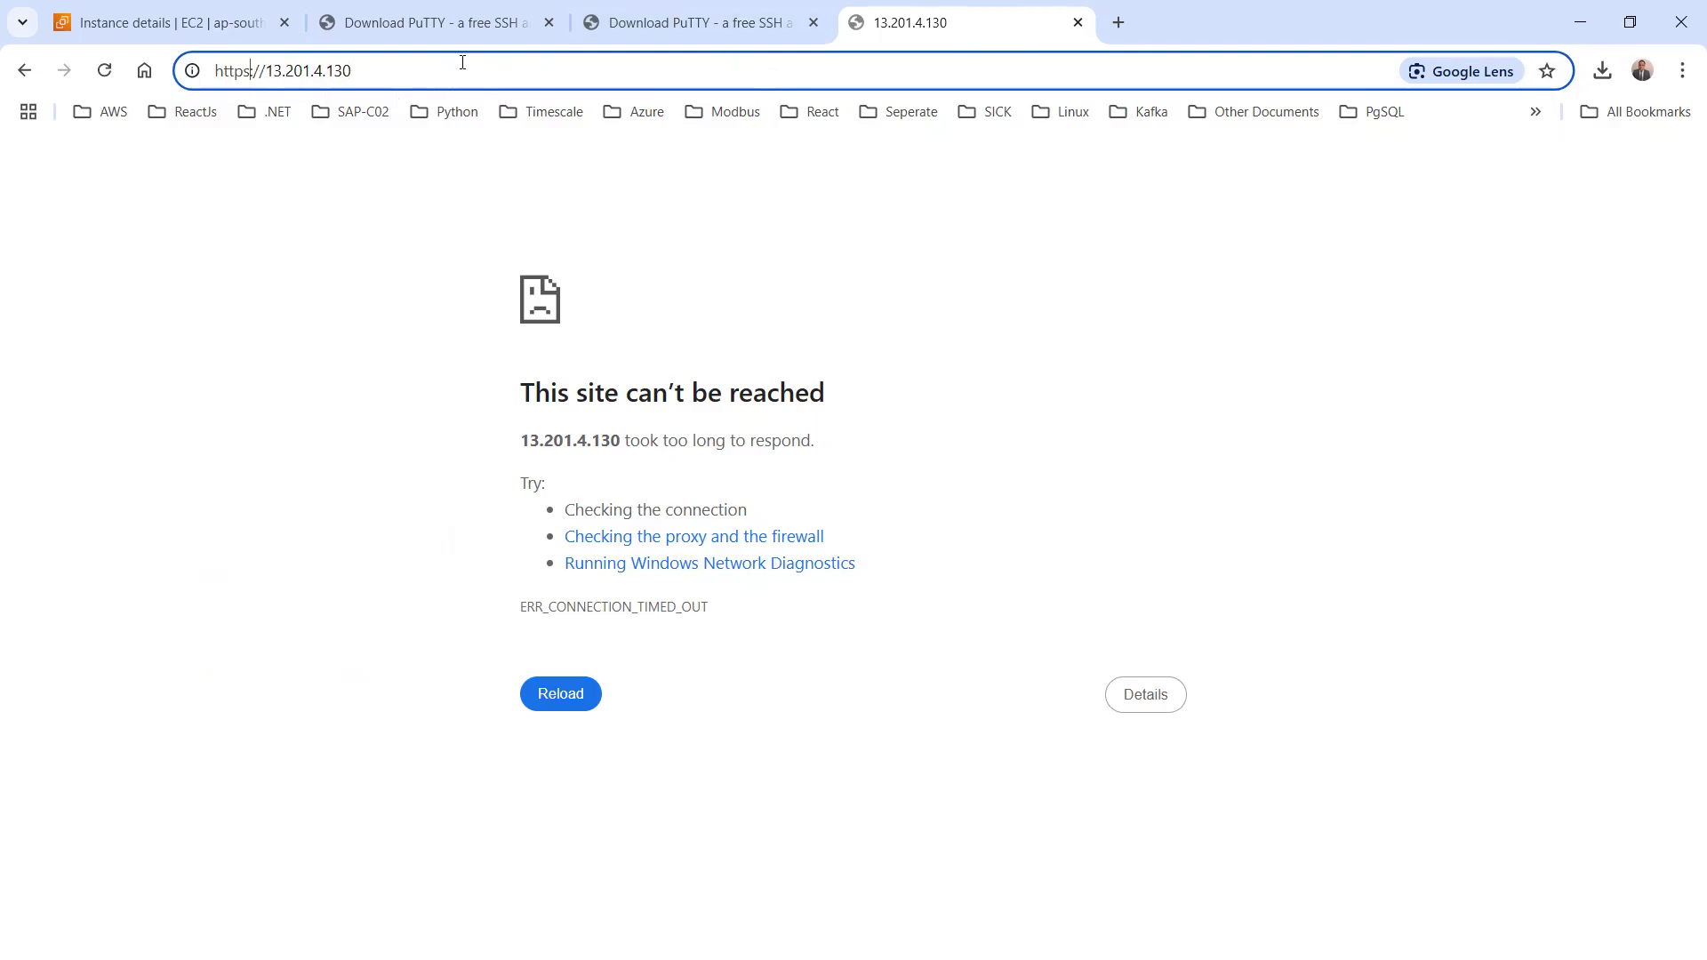
key(BackSpace)
key(Return)
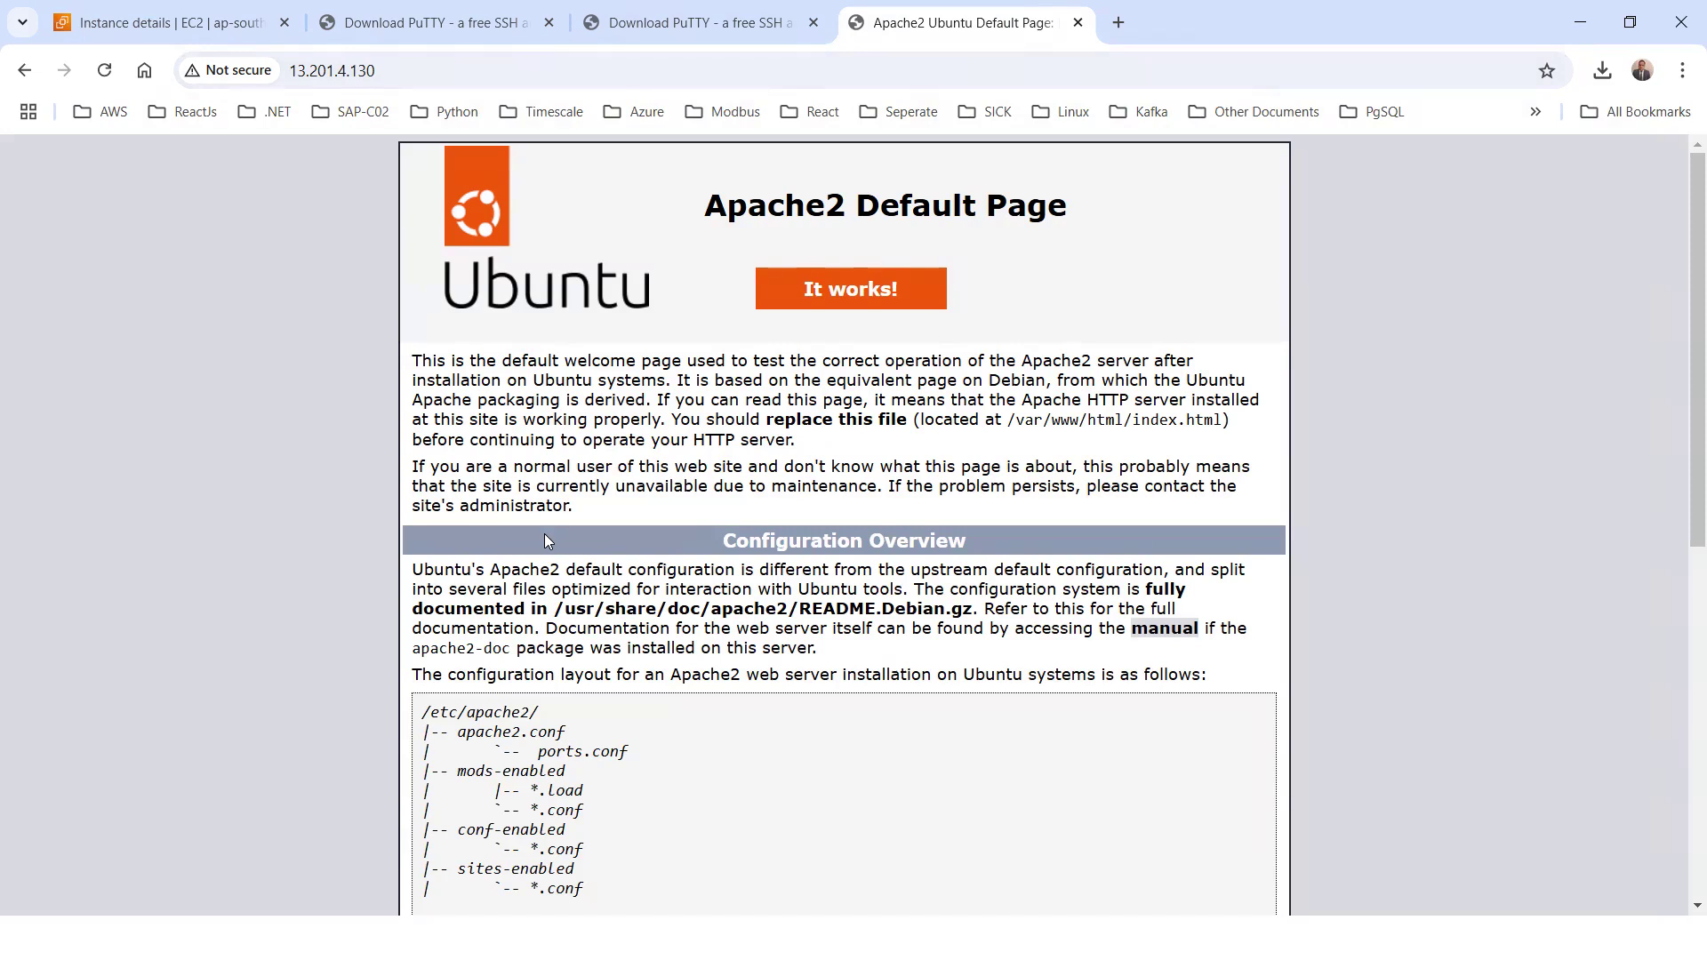
Look over the Apache2 Default Page served from the instance's public address, including its Configuration Overview
click(409, 70)
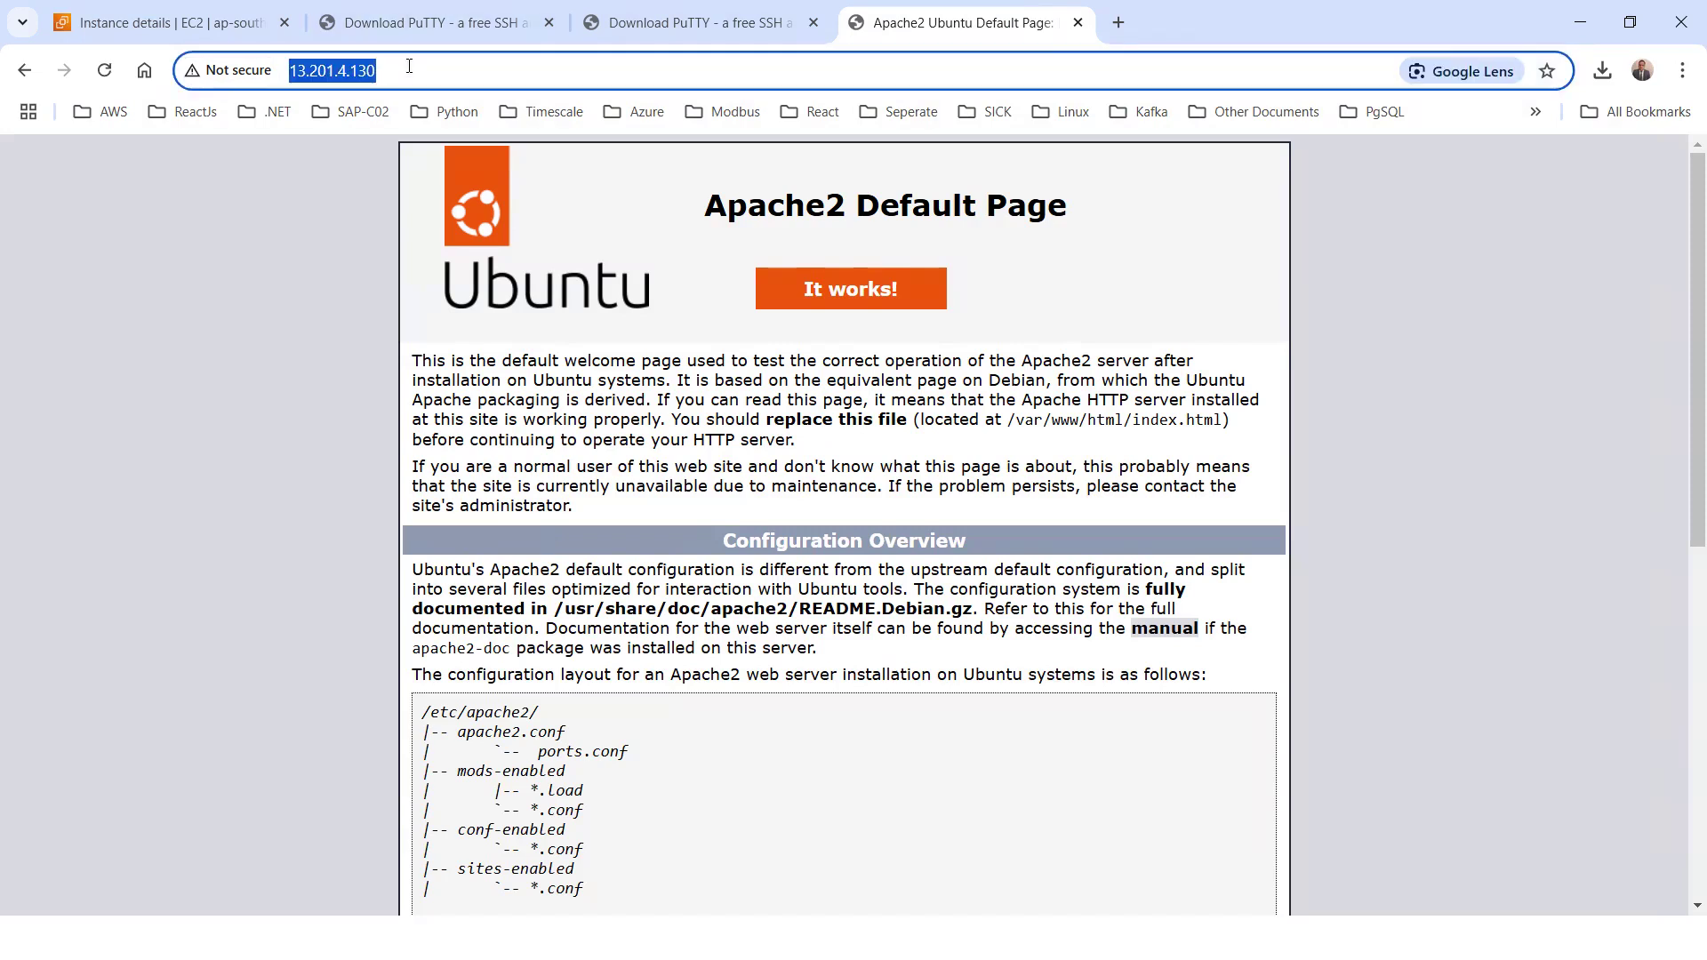
scroll(778, 302, down, 4)
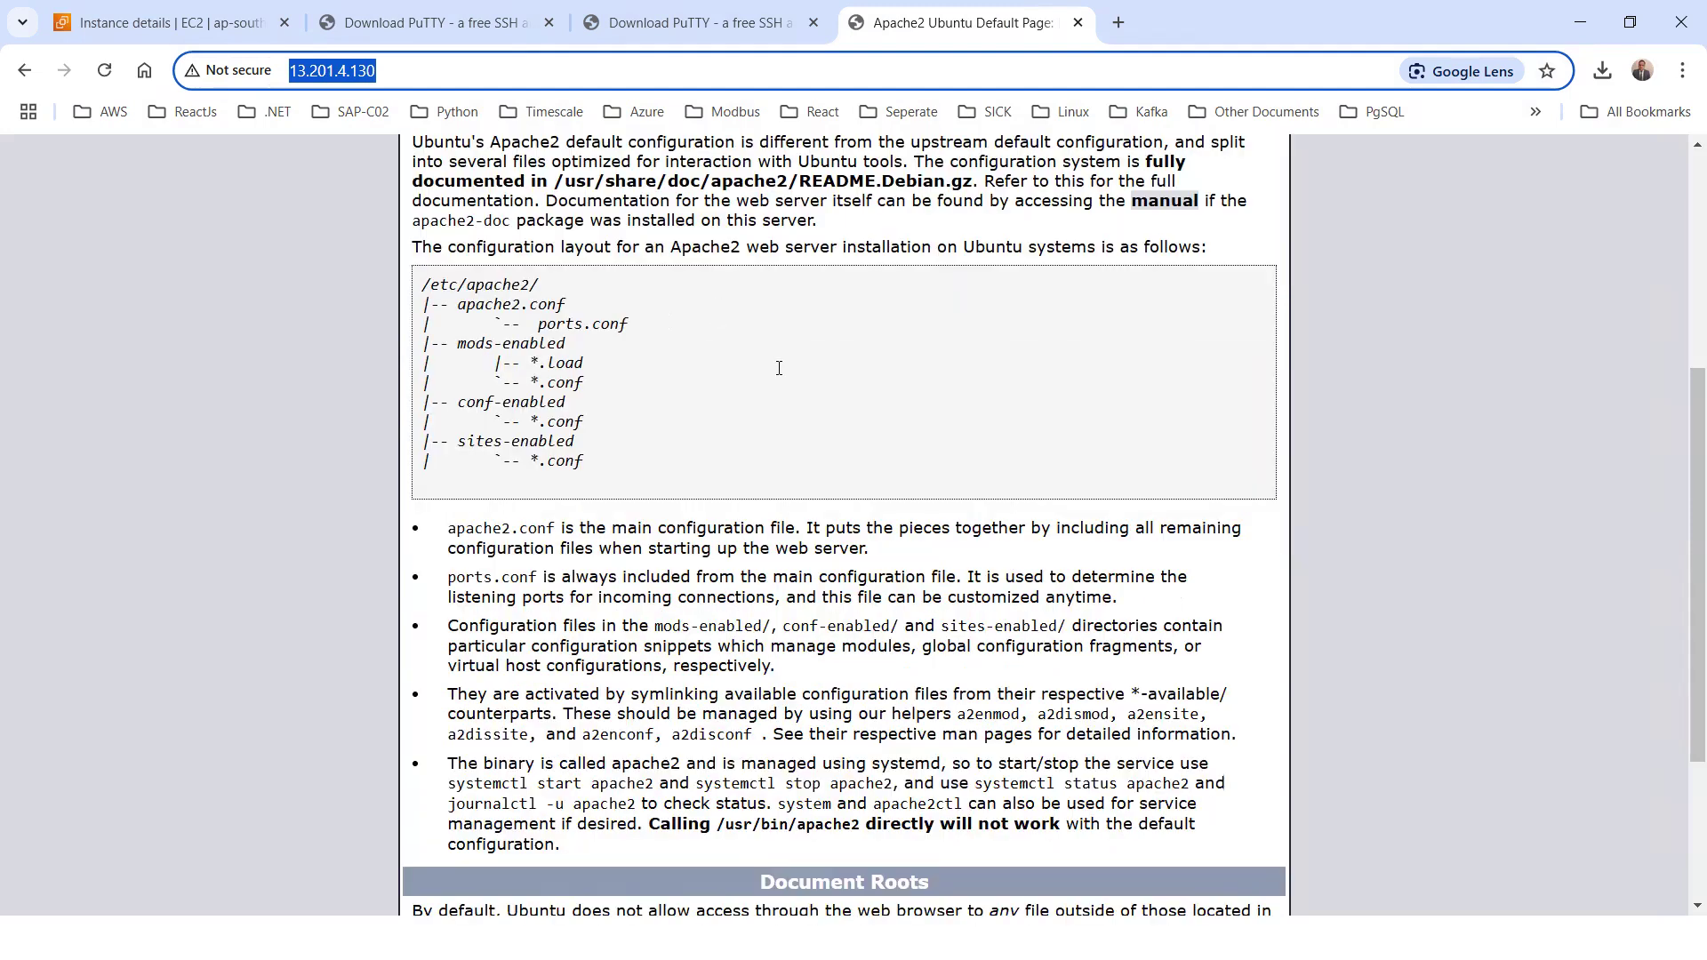
scroll(779, 367, down, 4)
scroll(1191, 302, up, 7)
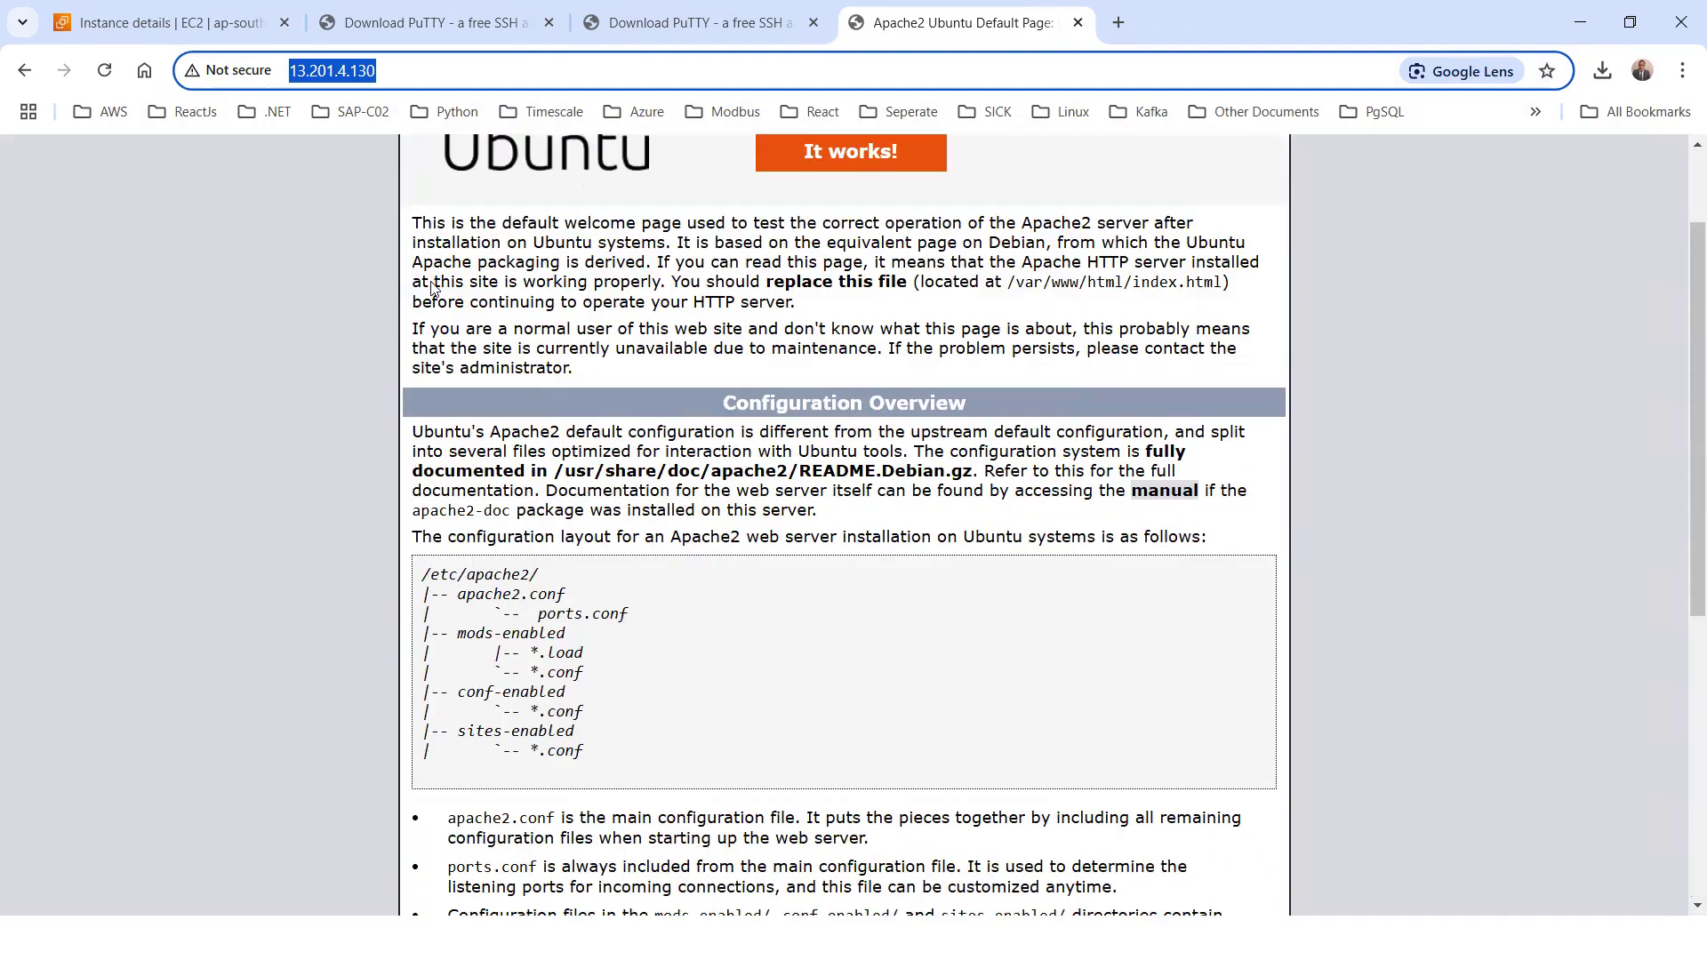
scroll(1047, 623, up, 2)
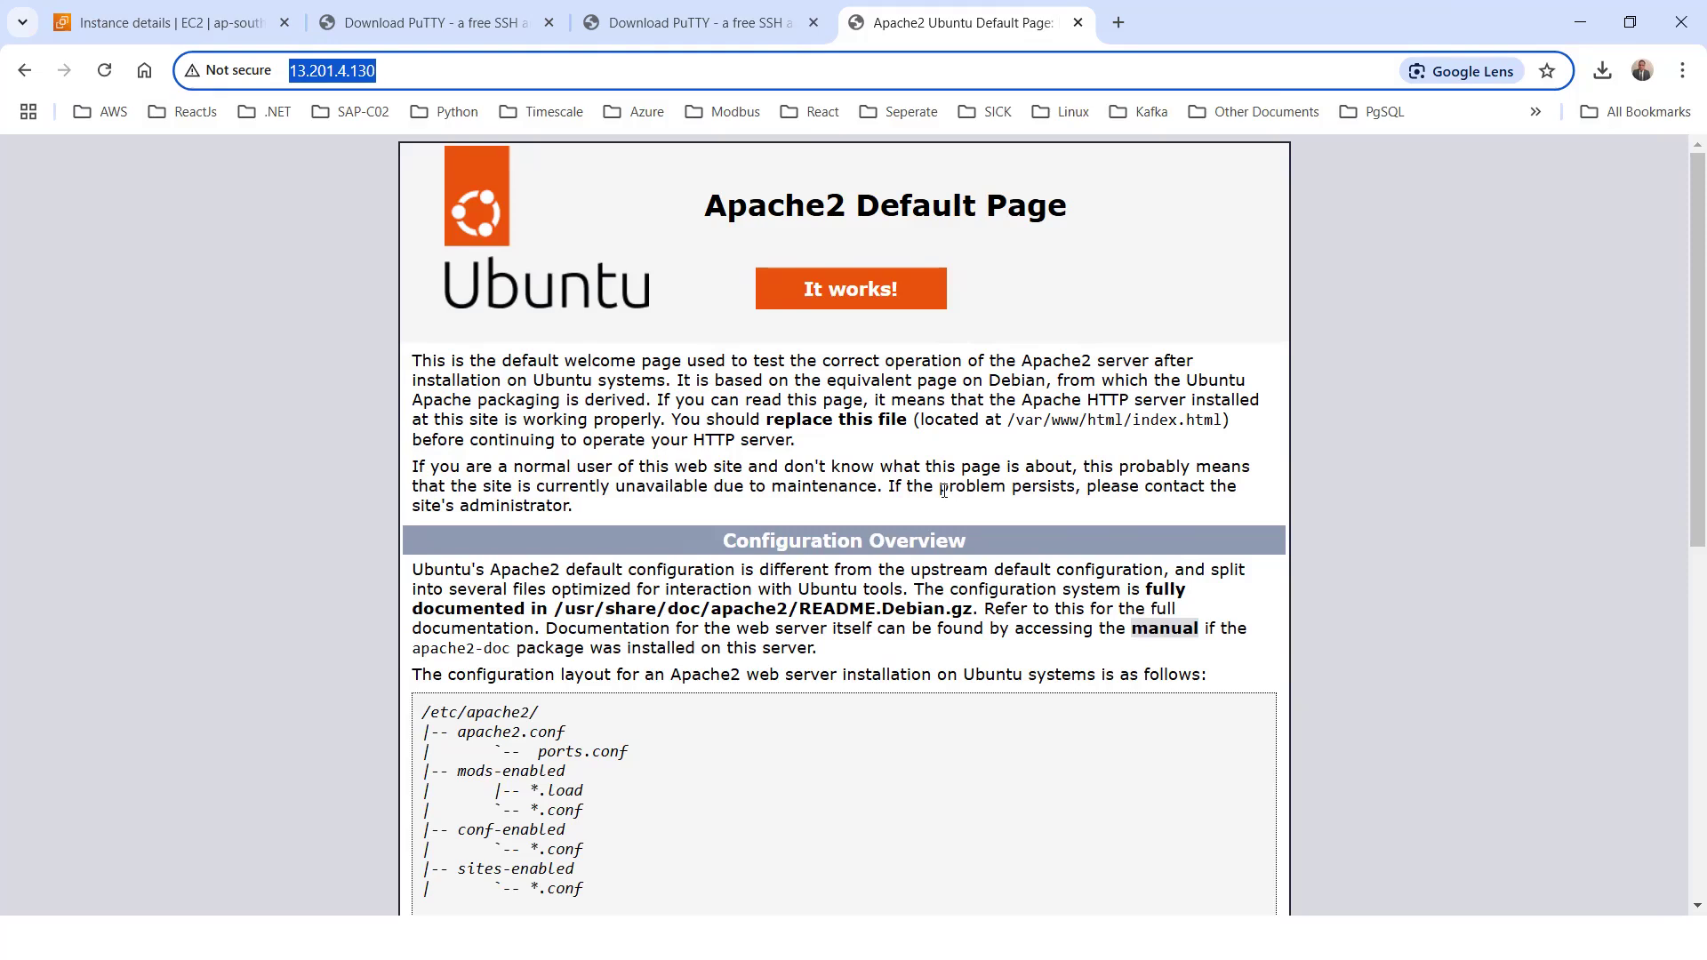
Switch to the PuTTY terminal, list the root directory and change into var
key(alt+Tab)
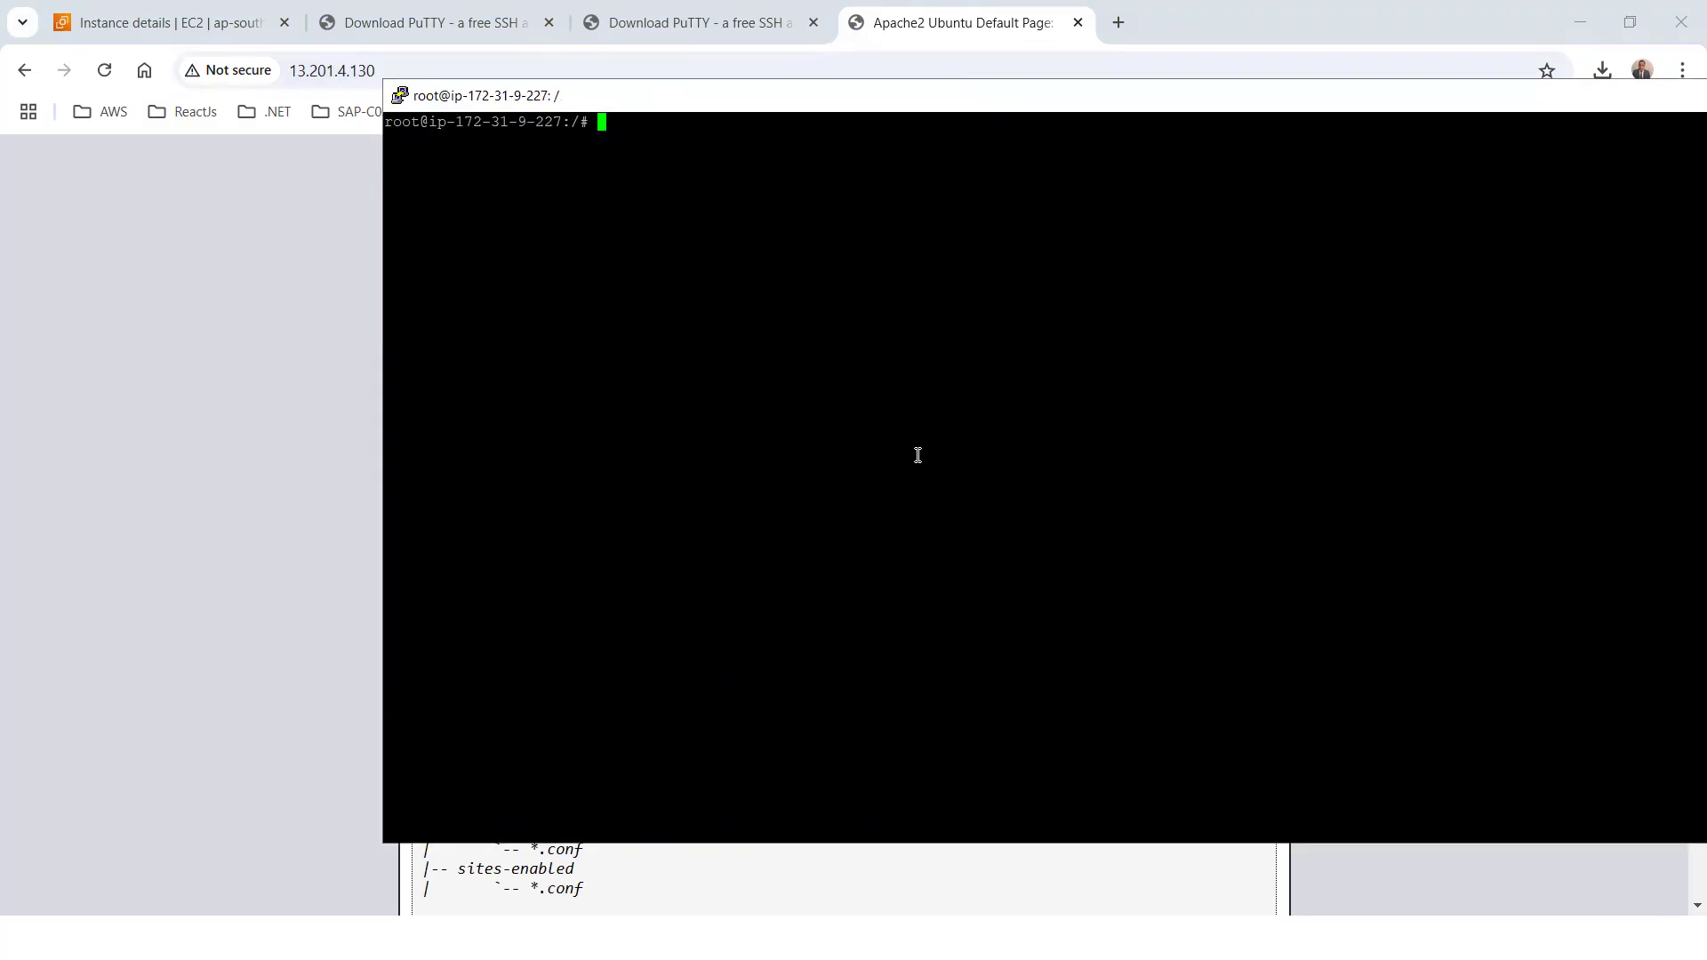
text(ls)
key(Return)
text(cd )
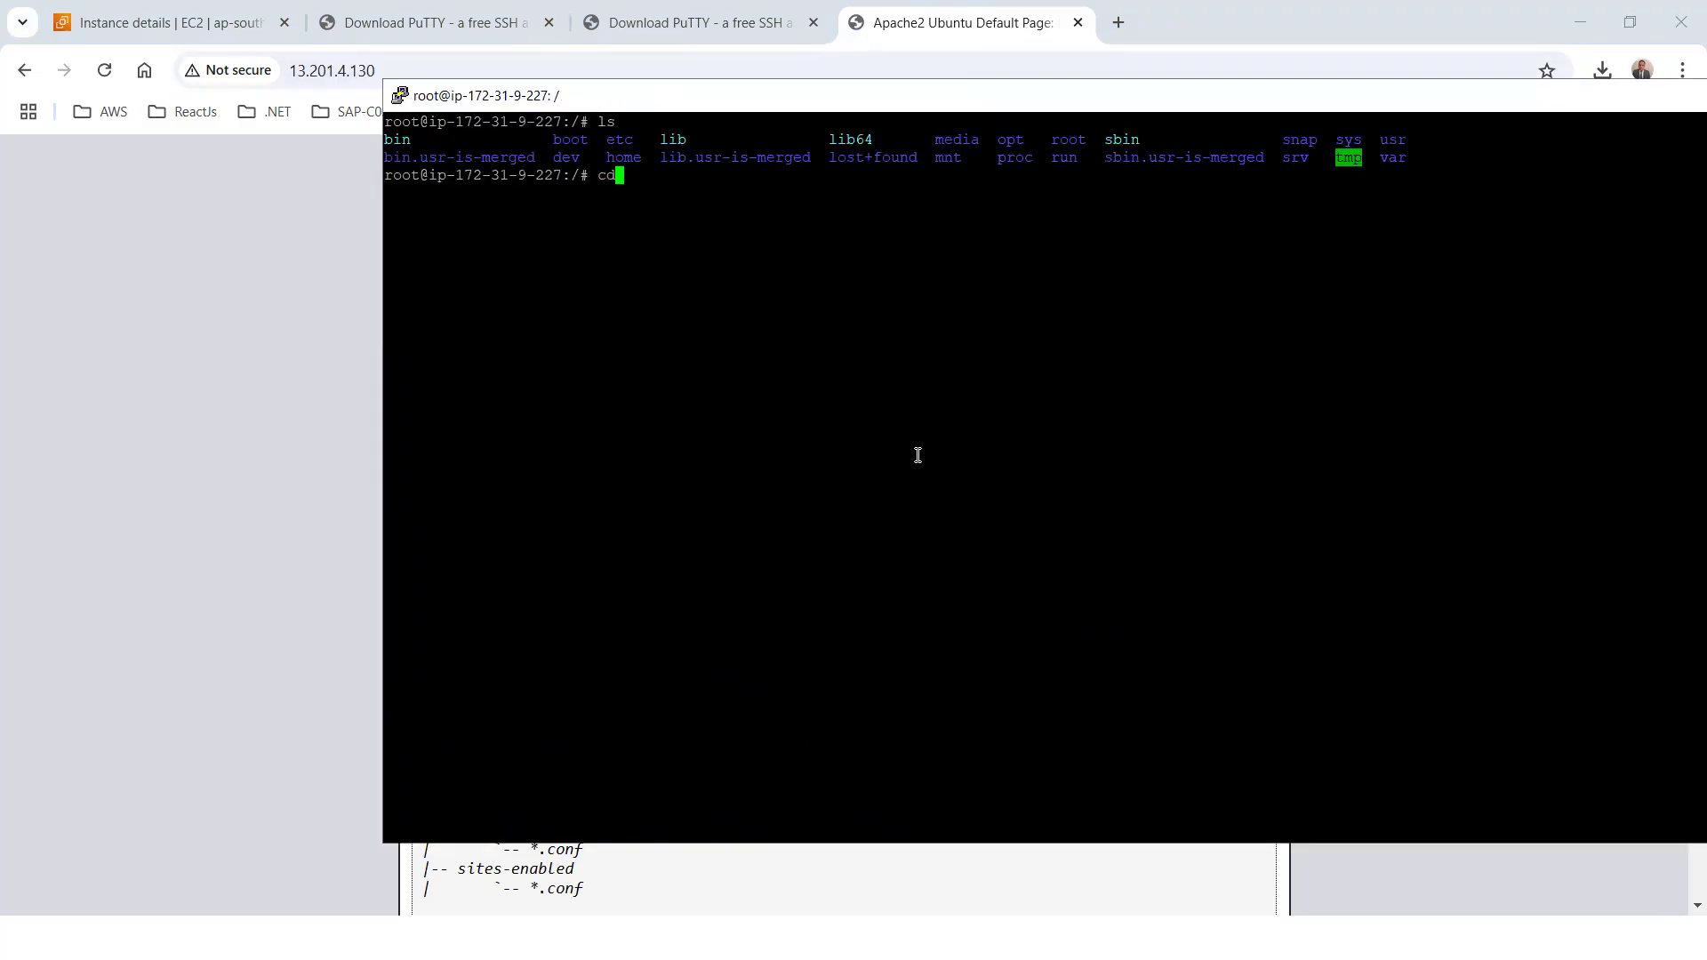
text(var)
key(Return)
List the contents of /var and change into www and its html subfolder
text(cd)
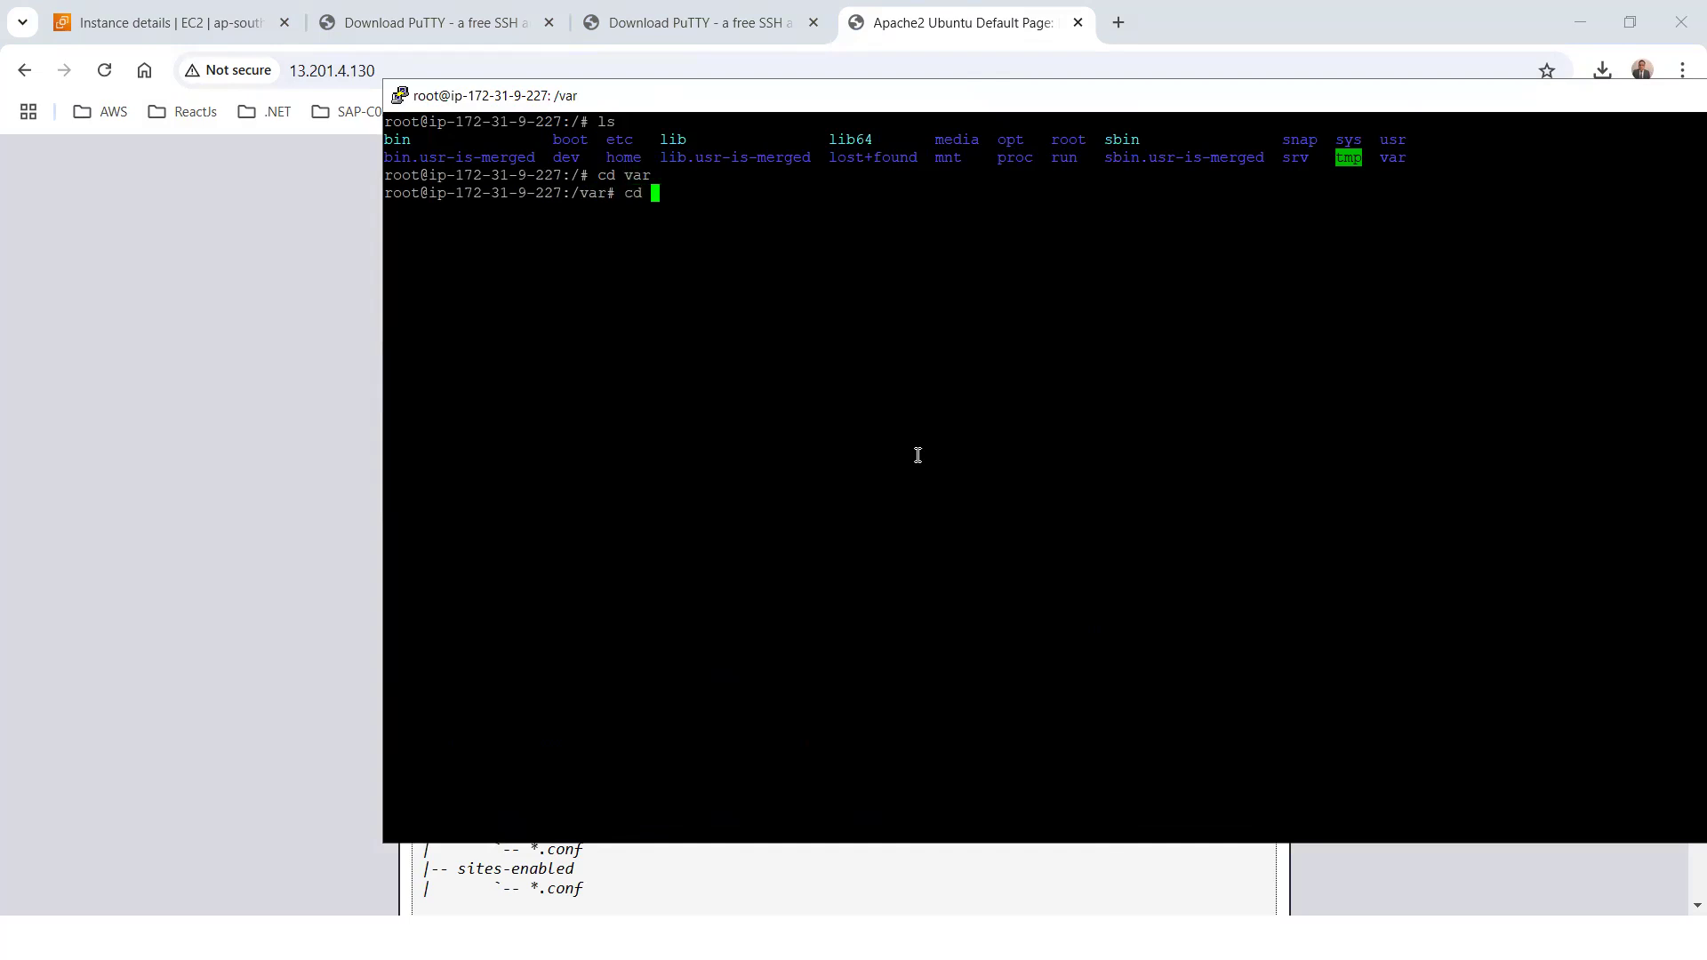
key(BackSpace)
key(BackSpace)
key(BackSpace)
text(ls)
key(Return)
text(cd www)
key(Return)
text(cd html)
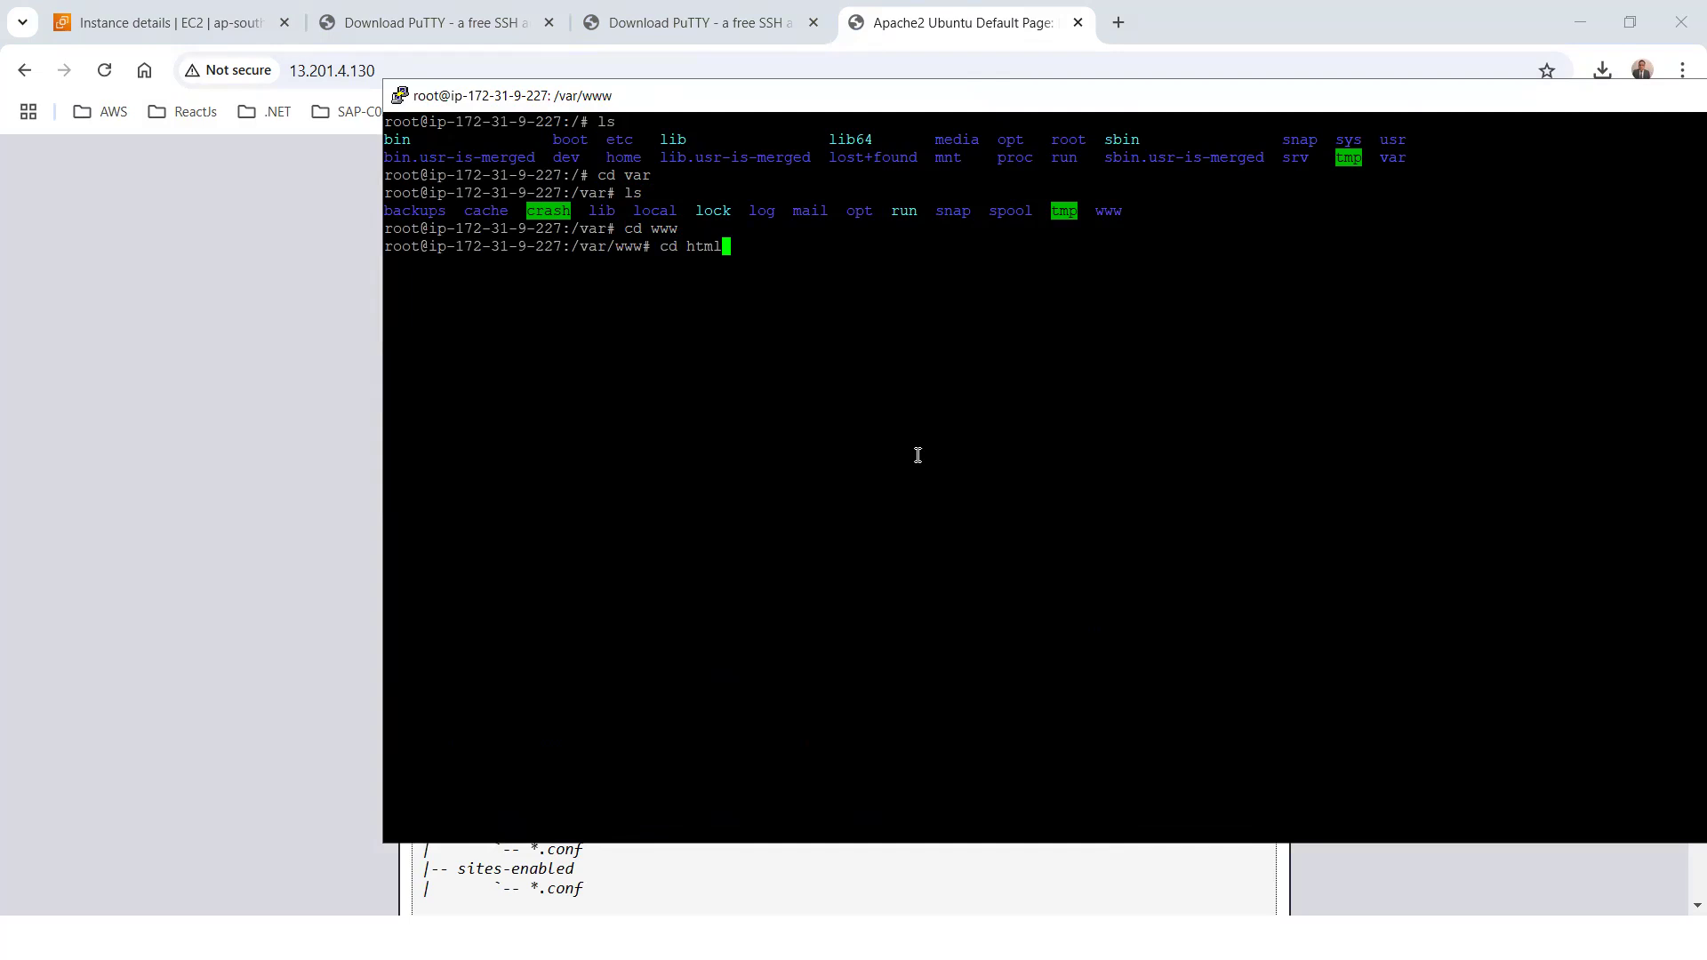
key(Return)
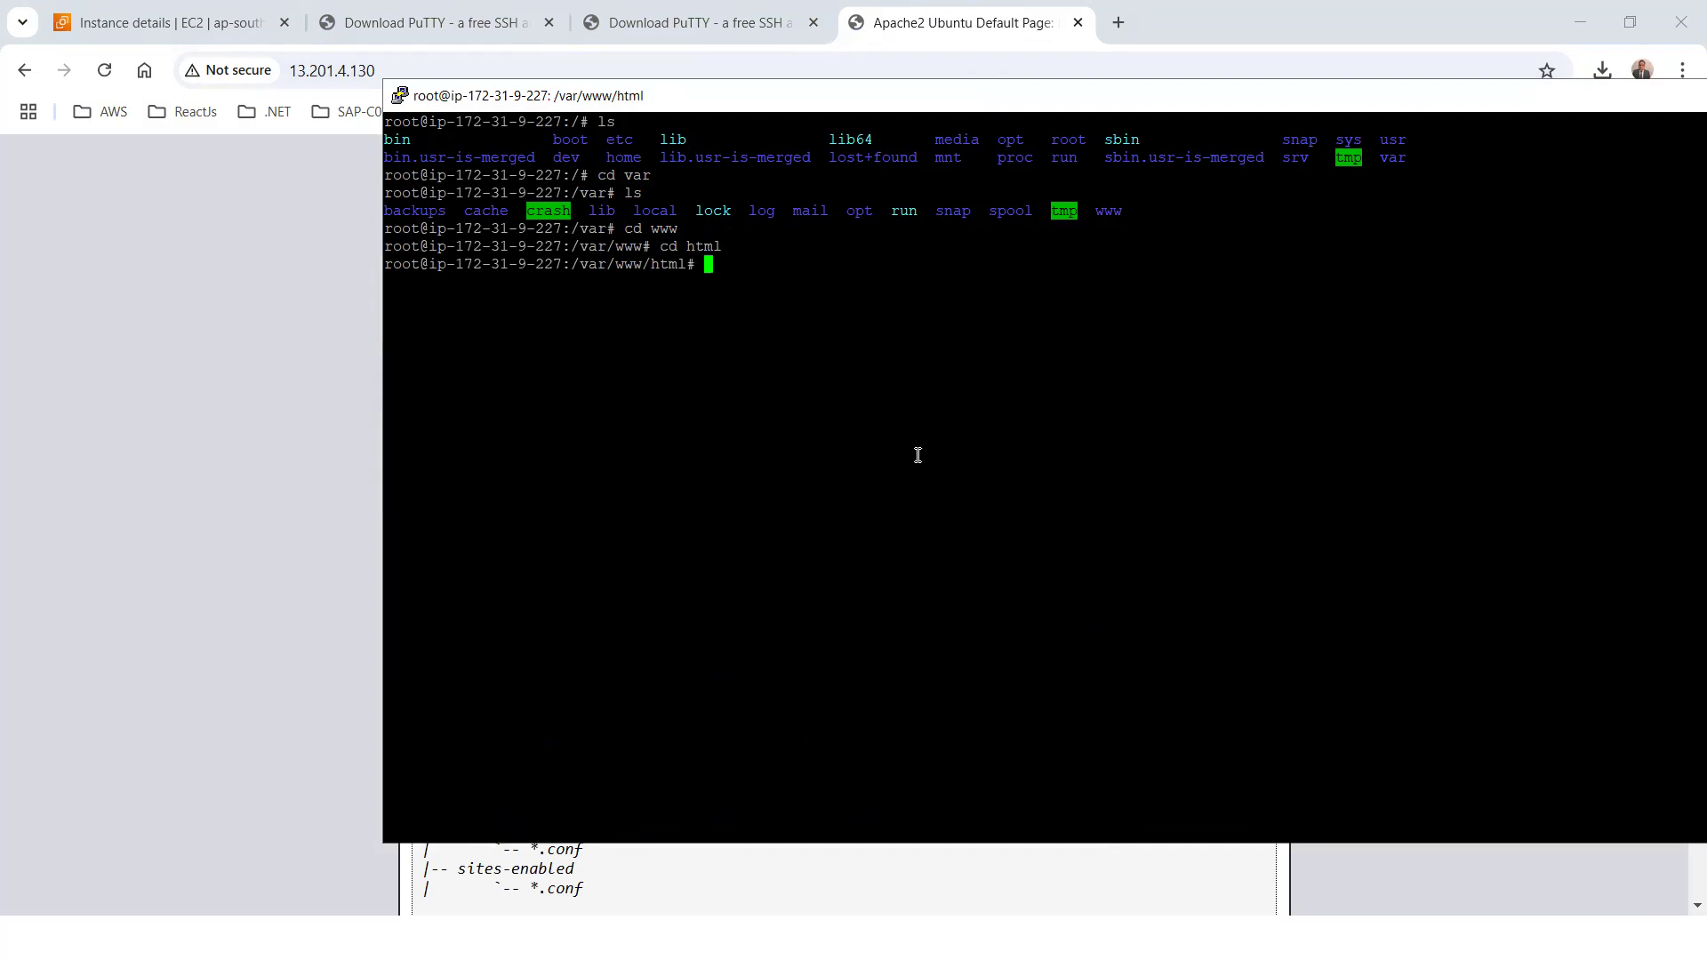
List the files in /var/www/html and open index.html in the nano editor
text(ls)
key(Return)
text(nanpo)
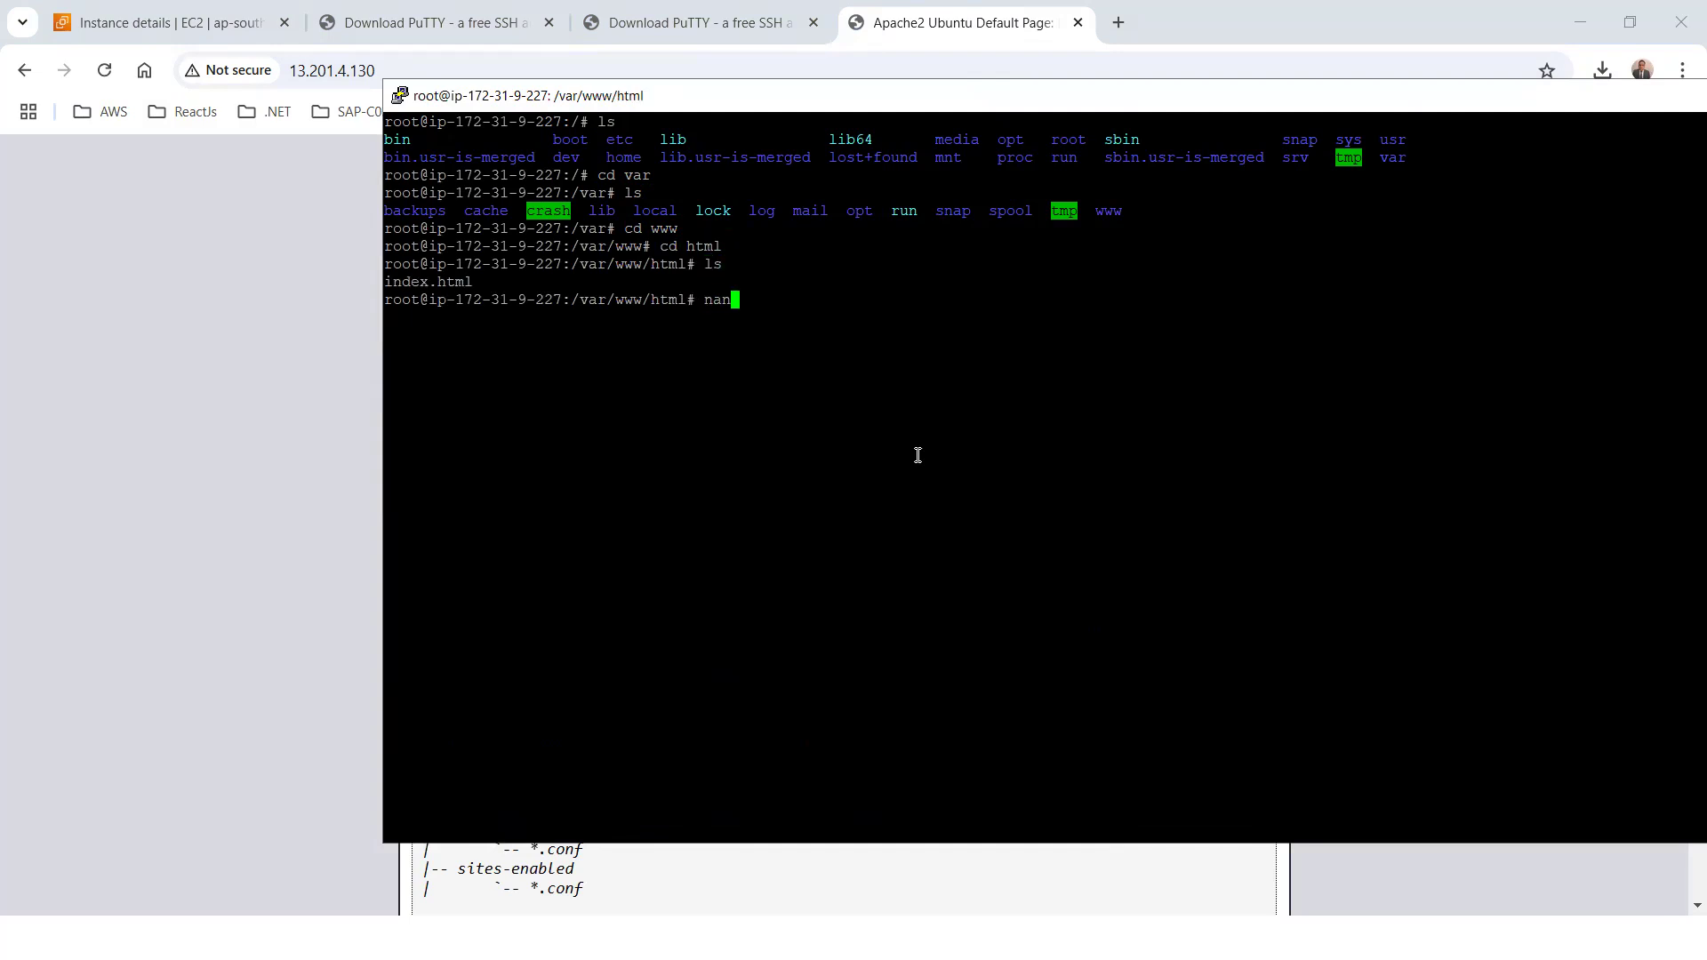
key(BackSpace)
key(BackSpace)
text(o index.html)
key(Return)
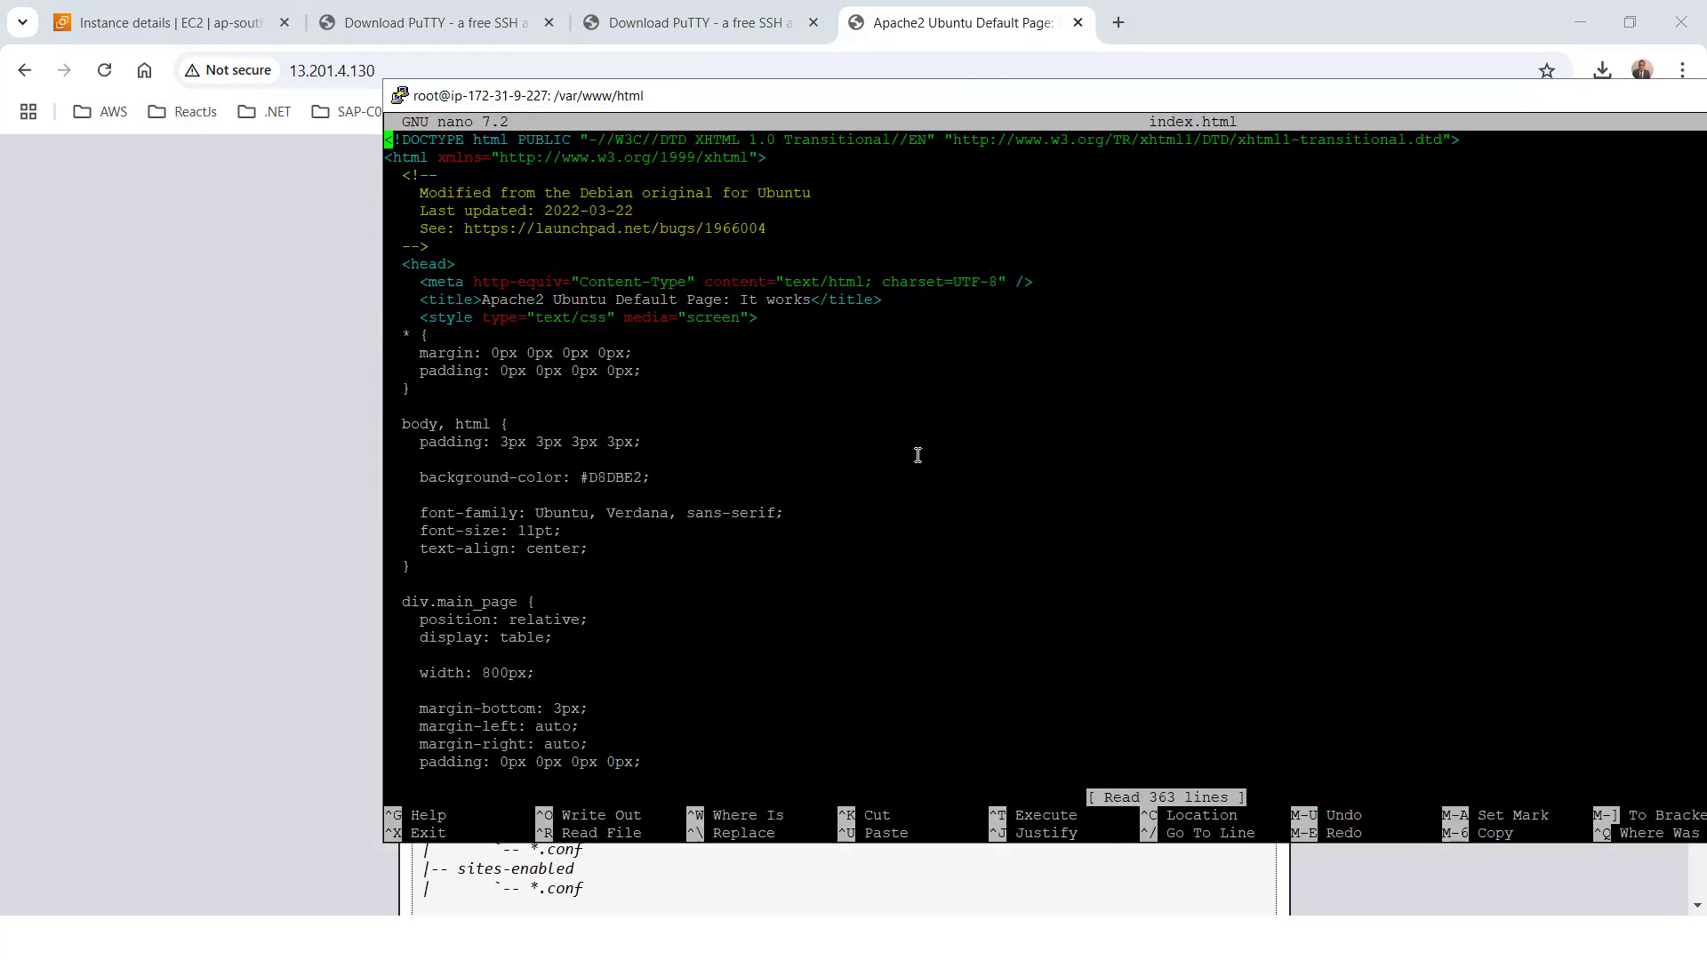
Replace the text of the title tag in index.html with "Demo Page Apache"
key(Down)
key(Down)
key(Down)
key(Down)
key(Down)
key(Down)
key(Down)
key(Down)
key(Down)
key(Right)
key(Right)
key(Right)
key(Right)
key(Right)
key(Right)
key(Right)
key(Right)
key(Right)
key(Right)
key(Right)
key(Right)
key(Right)
key(Right)
key(Right)
key(Right)
key(Right)
key(Right)
key(Right)
key(Right)
key(Right)
key(Right)
key(Right)
key(Right)
key(Right)
key(Right)
key(Right)
key(Right)
key(Right)
key(Right)
key(Right)
key(Right)
key(Right)
key(Right)
key(Right)
key(Right)
key(Right)
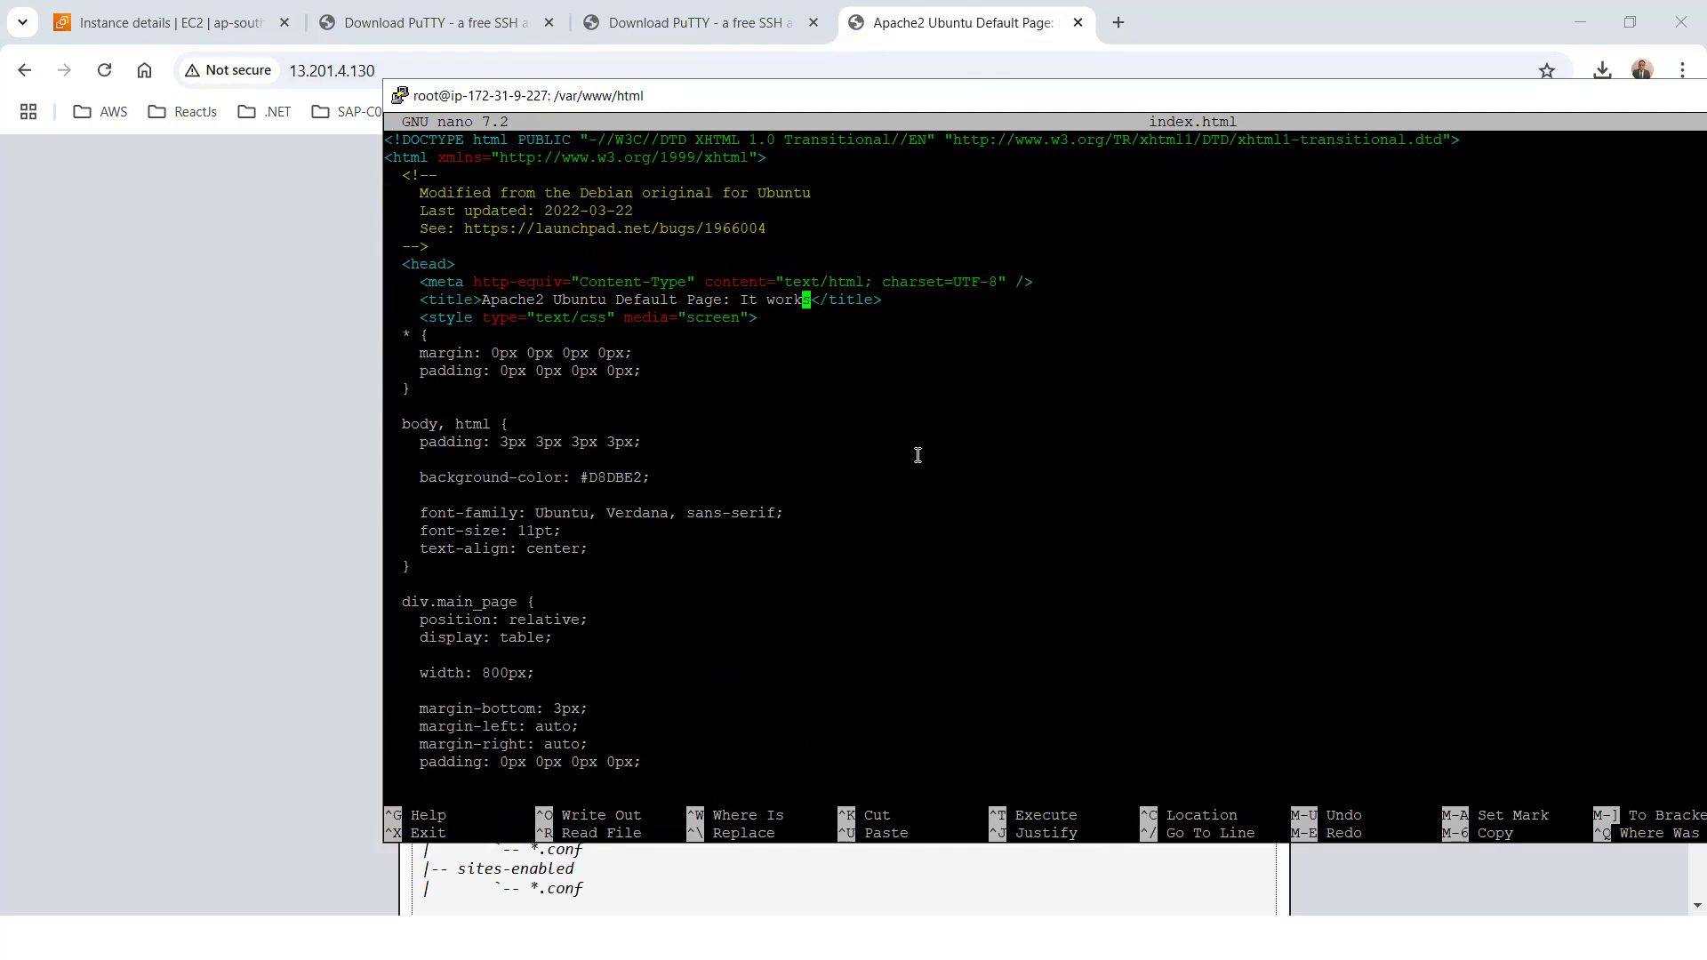
key(BackSpace)
key(BackSpace)
key(BackSpace)
key(BackSpace)
key(BackSpace)
key(BackSpace)
key(BackSpace)
key(BackSpace)
key(BackSpace)
key(BackSpace)
key(BackSpace)
key(BackSpace)
key(BackSpace)
key(BackSpace)
key(BackSpace)
key(BackSpace)
key(BackSpace)
key(BackSpace)
key(BackSpace)
key(BackSpace)
key(BackSpace)
key(BackSpace)
key(BackSpace)
key(BackSpace)
key(BackSpace)
text(Demo)
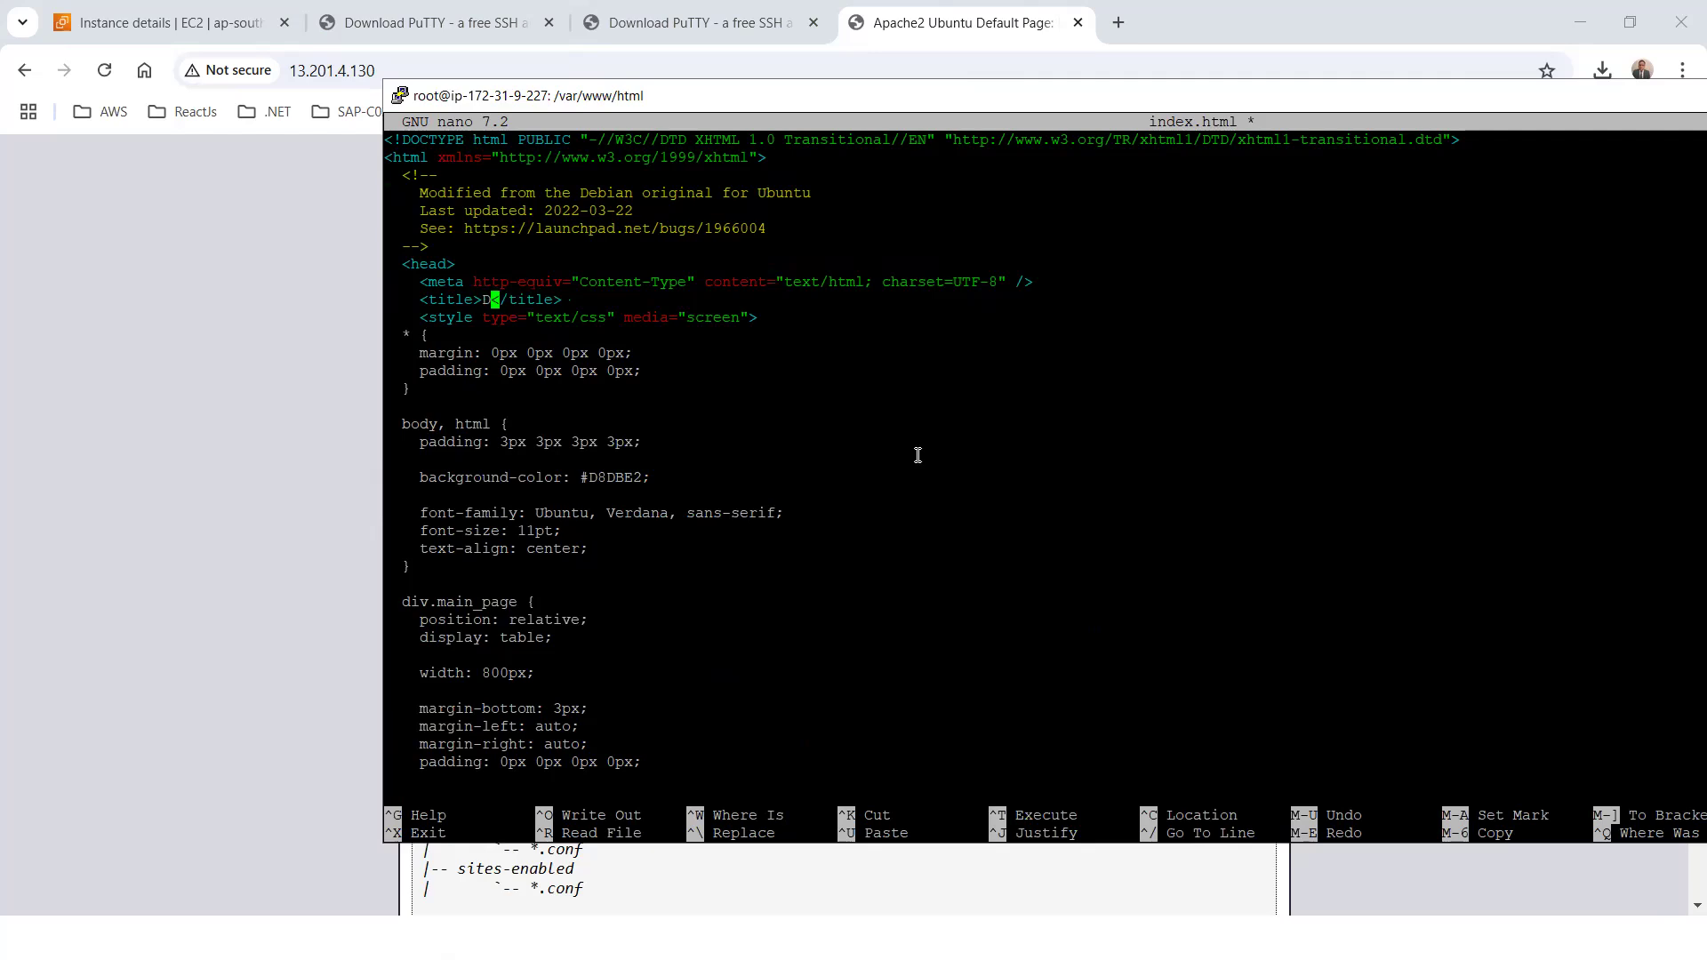
text( Page Apache)
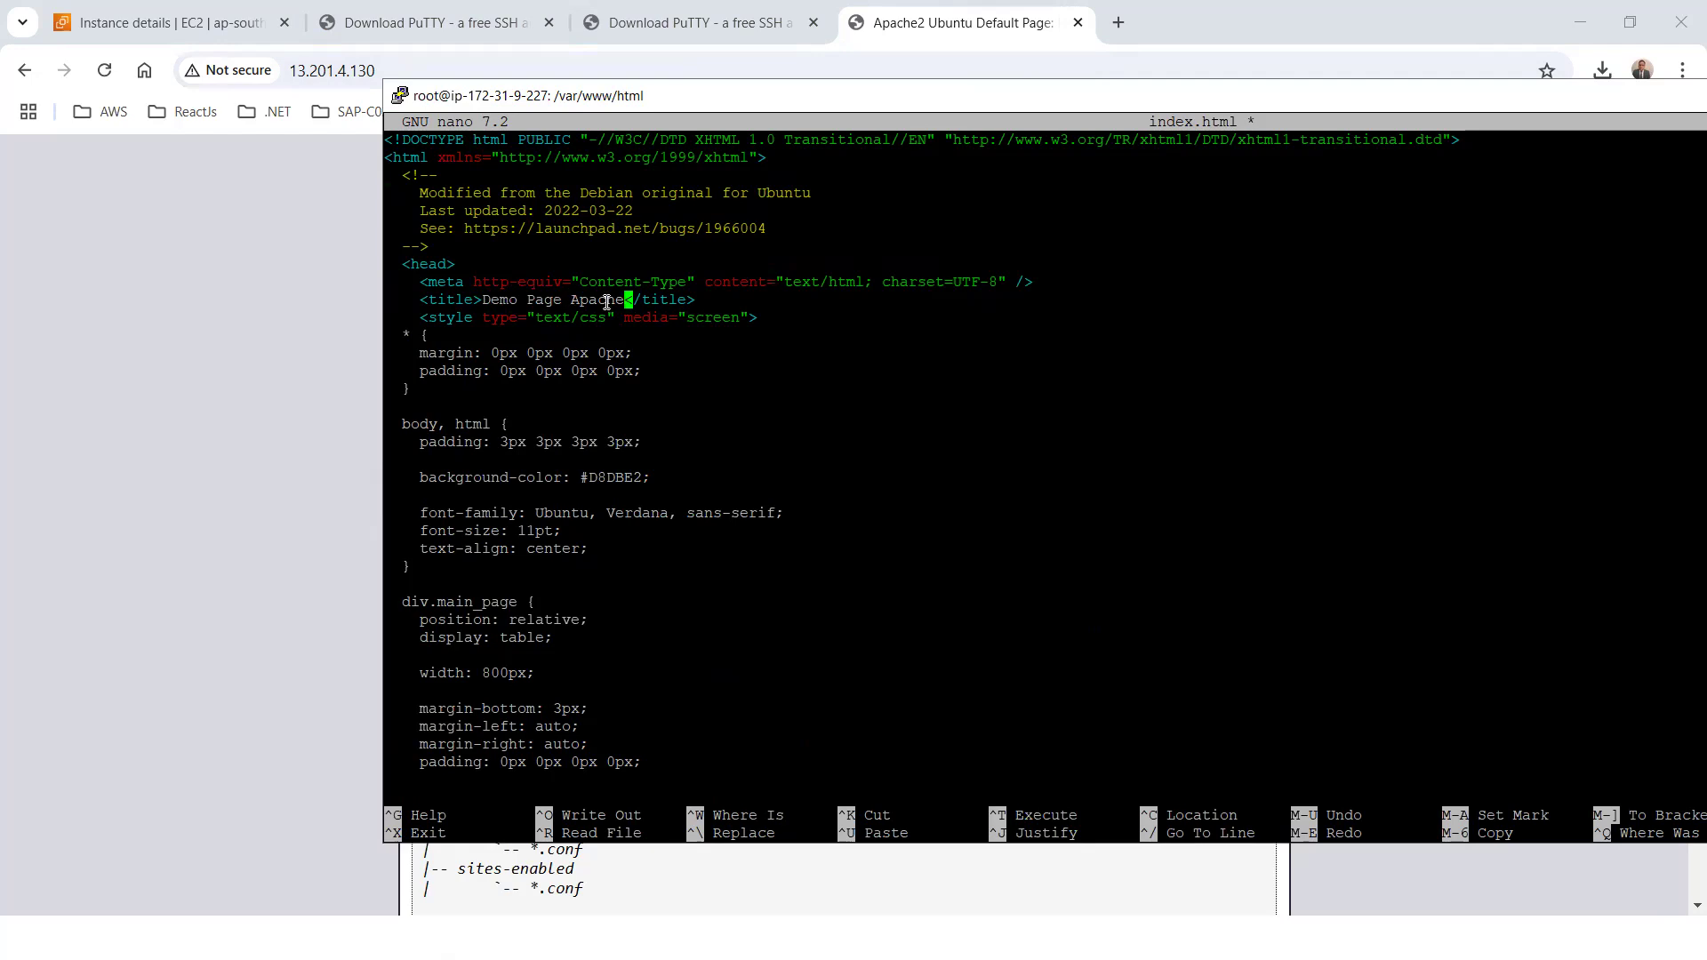
Replace the "Apache2 Default Page" header text in the body's floating_element span with "Welcome to my Demo Page"
key(Down)
key(Down)
key(Down)
key(Down)
key(Down)
key(Down)
key(Down)
key(Down)
key(Down)
key(Down)
key(Down)
key(Down)
key(Down)
key(Down)
key(Down)
key(Down)
key(Down)
key(Down)
key(Down)
key(Down)
key(Down)
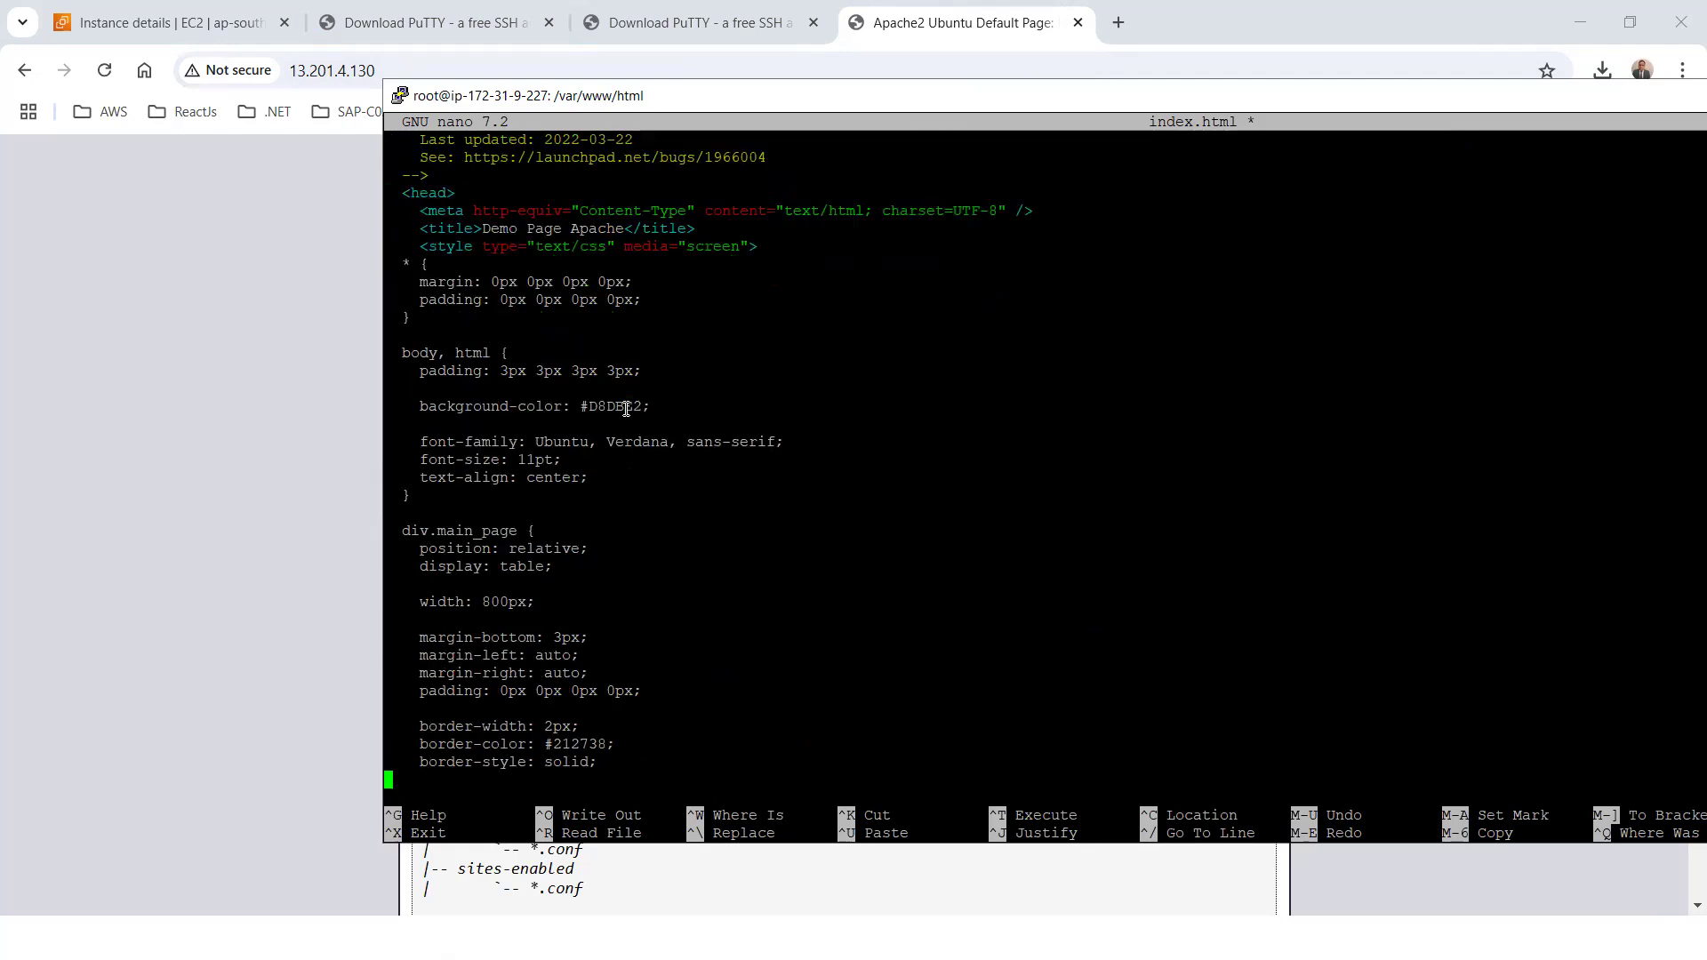
key(Down)
key(Down)
key(Down)
key(Down)
key(Down)
key(Down)
key(Down)
key(Down)
key(Down)
key(Down)
key(Down)
key(Down)
key(Down)
key(Down)
key(Down)
key(Down)
key(Down)
key(Down)
key(Down)
key(Down)
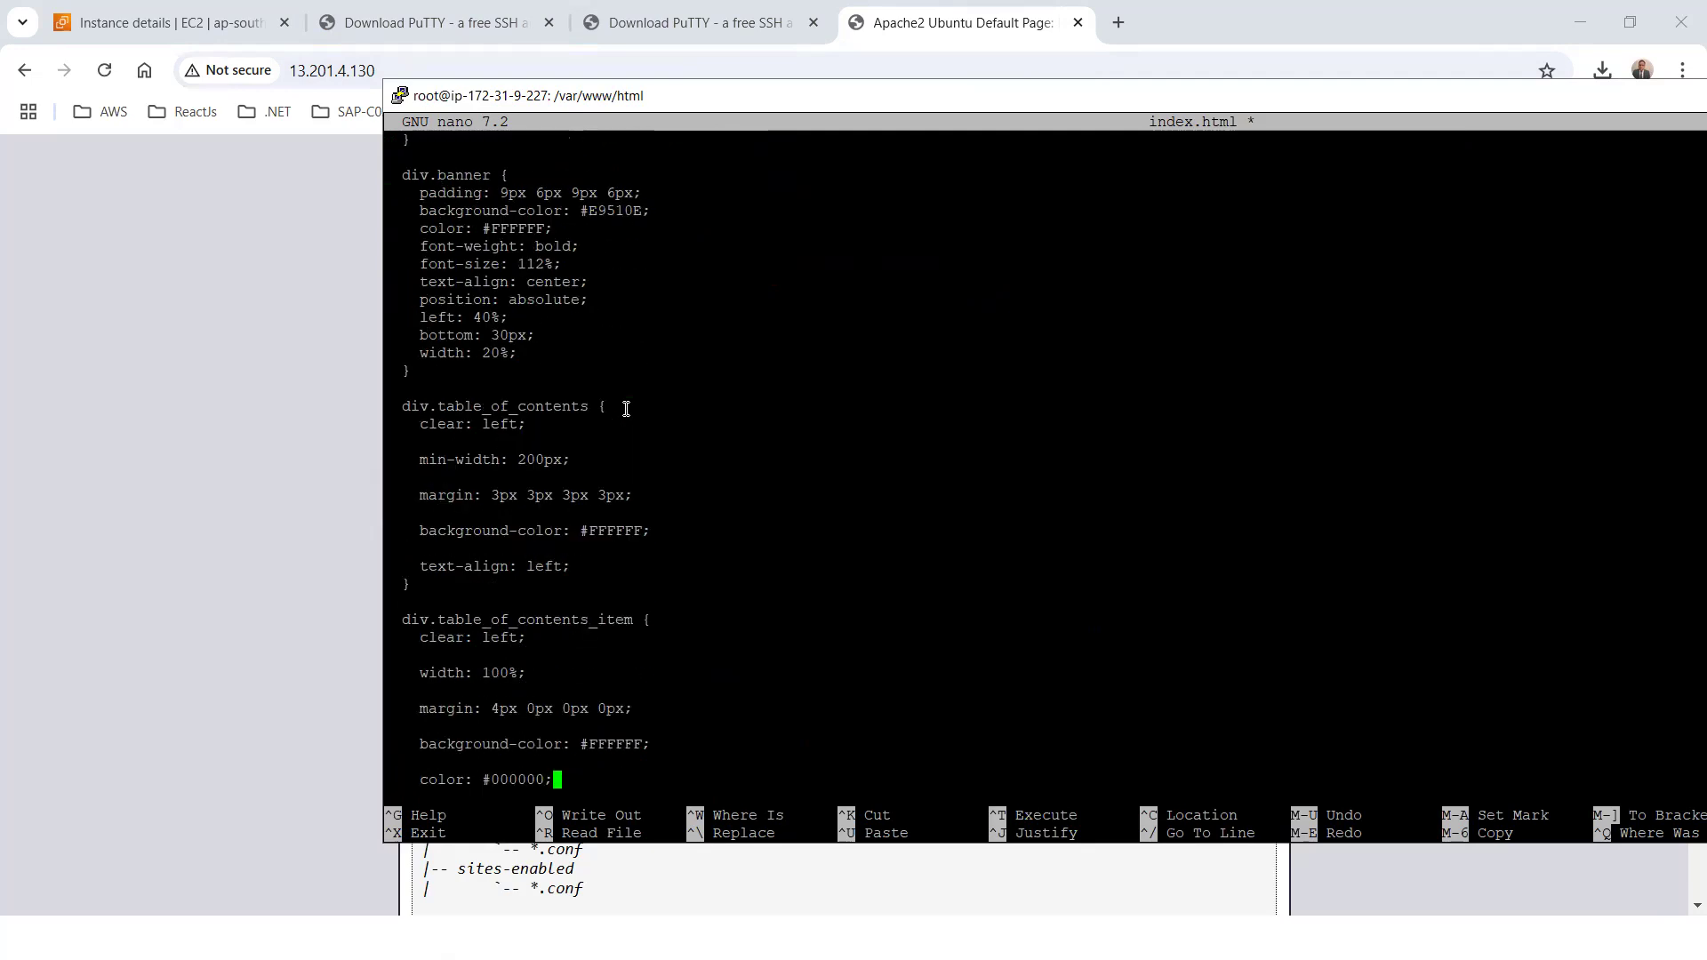
key(Down)
key(Down)
key(Down)
key(Down)
key(Down)
key(Down)
key(Down)
key(Down)
key(Down)
key(Down)
key(Down)
key(Down)
key(Down)
key(Down)
key(Down)
key(Down)
key(Down)
key(Down)
key(Down)
key(Down)
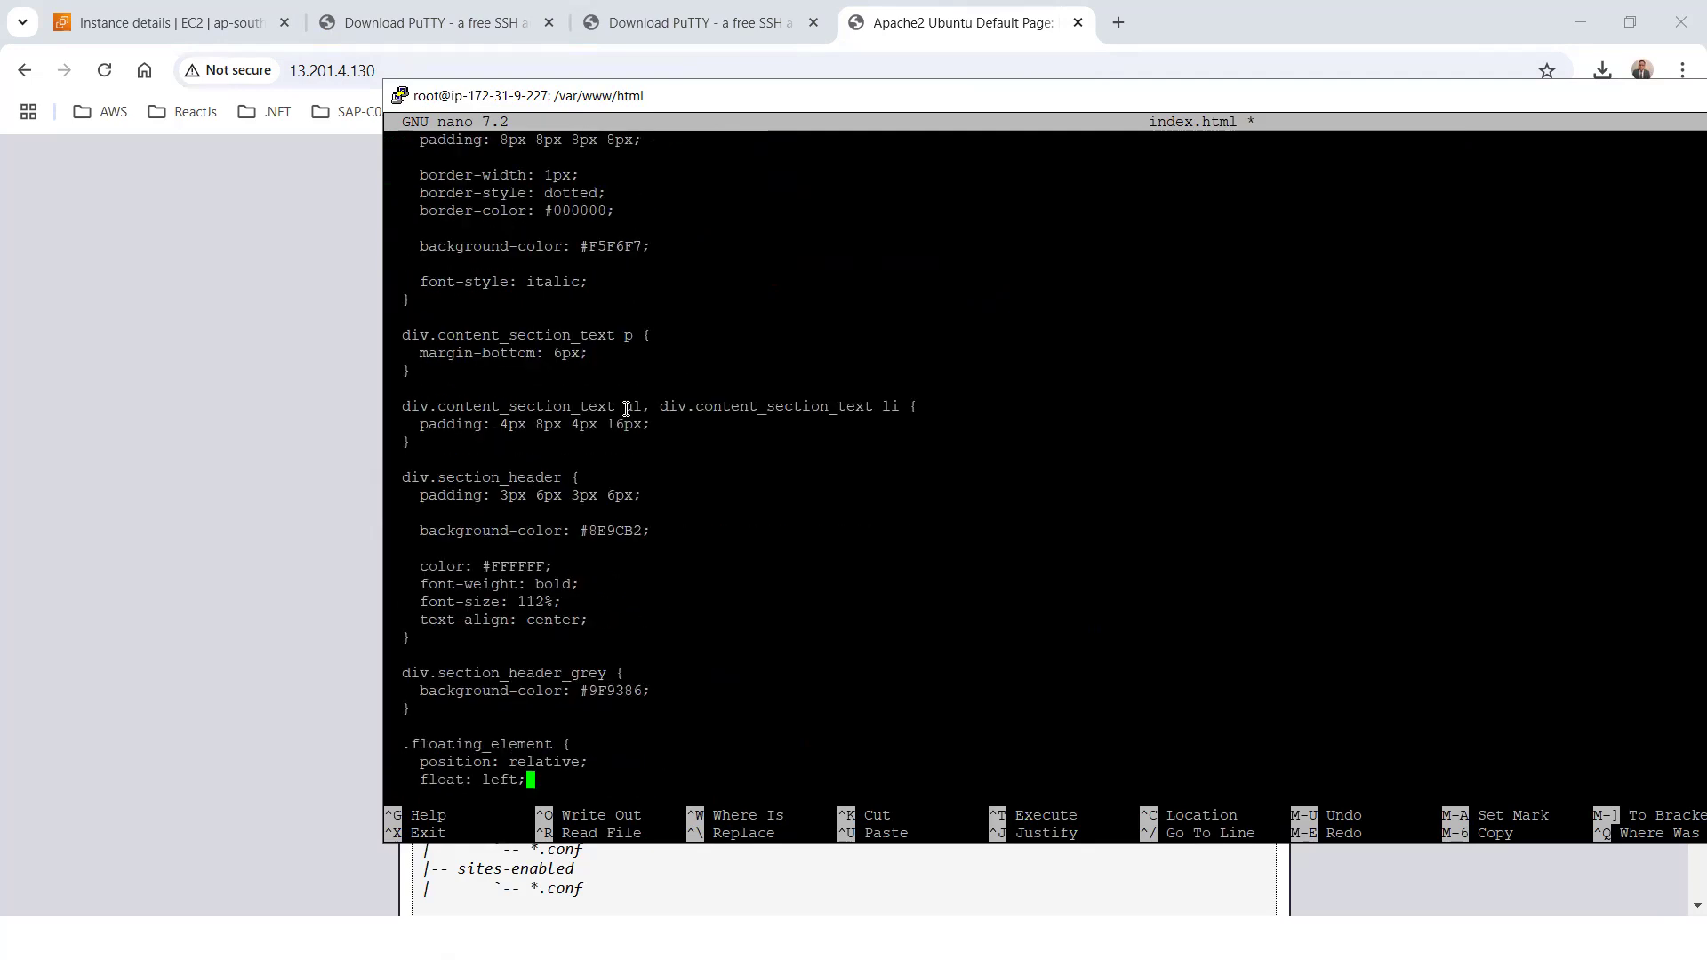
key(Down)
key(Down)
key(Down)
key(Down)
key(Down)
key(Down)
key(Down)
key(Down)
key(Down)
key(Down)
key(Down)
key(Down)
key(Down)
key(Down)
key(Down)
key(Down)
key(Down)
key(Down)
key(Down)
key(Down)
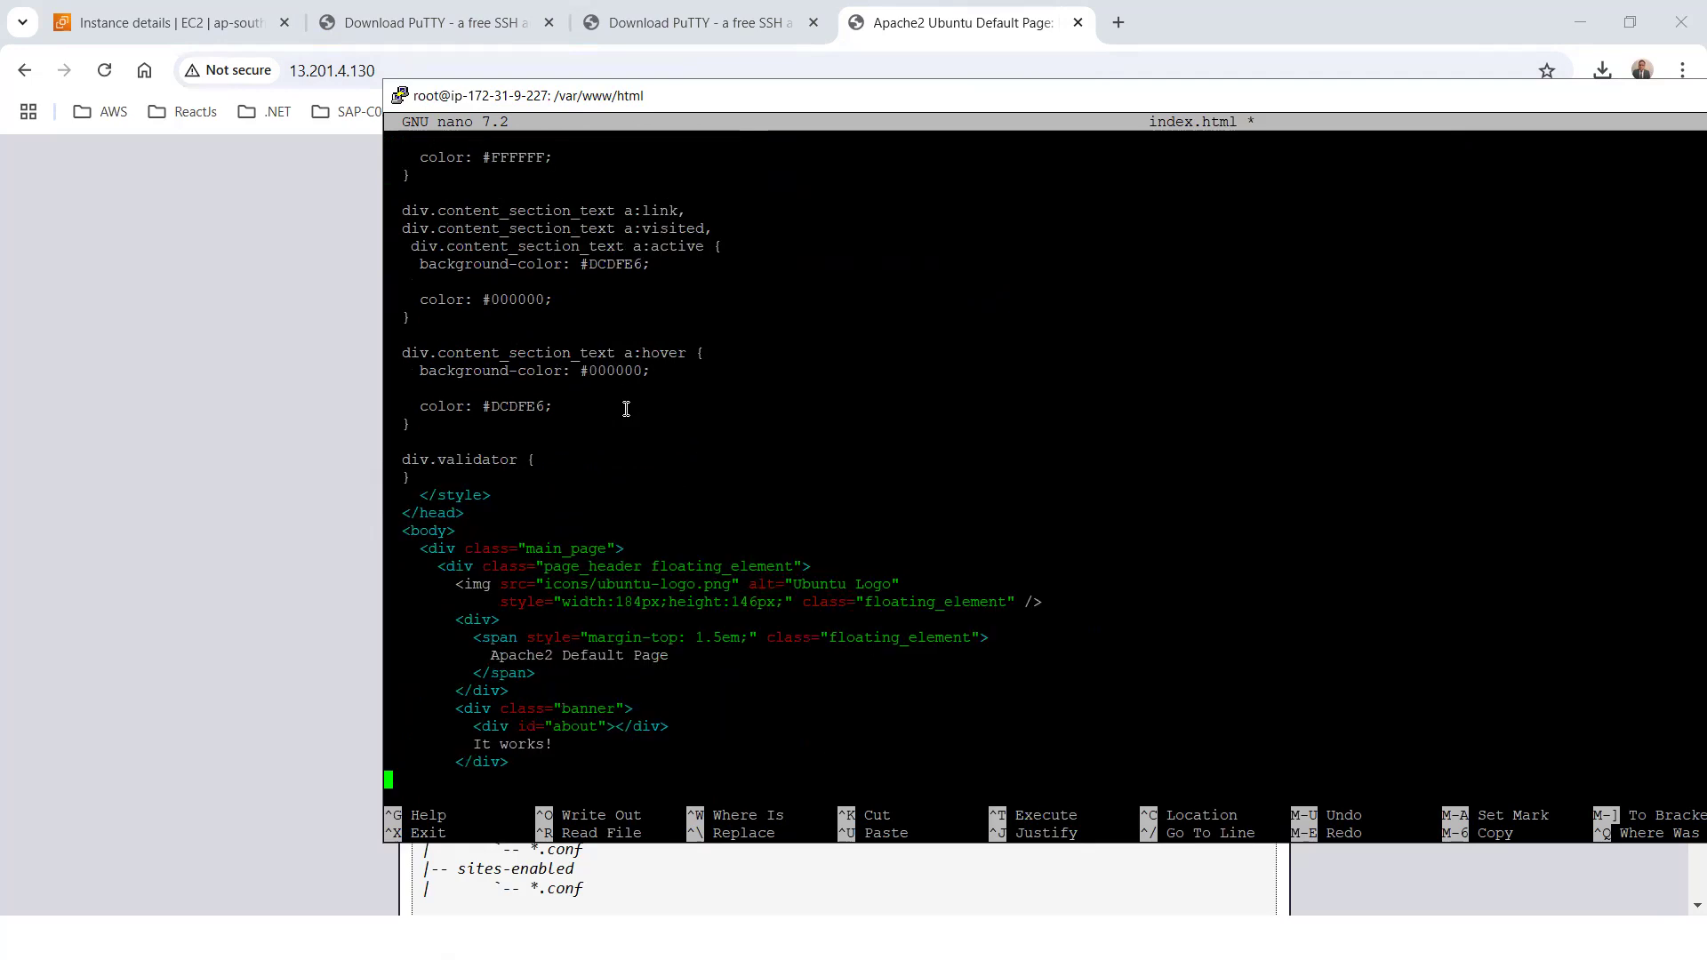
key(Down)
key(Down)
key(Up)
key(Up)
key(Up)
key(Up)
key(Up)
key(Up)
key(Up)
key(Up)
key(Up)
key(Up)
key(Up)
key(Up)
key(Up)
key(Up)
key(Up)
key(Up)
key(Up)
key(Up)
key(Up)
key(Up)
key(Down)
key(Right)
key(Right)
key(Right)
key(Right)
key(Right)
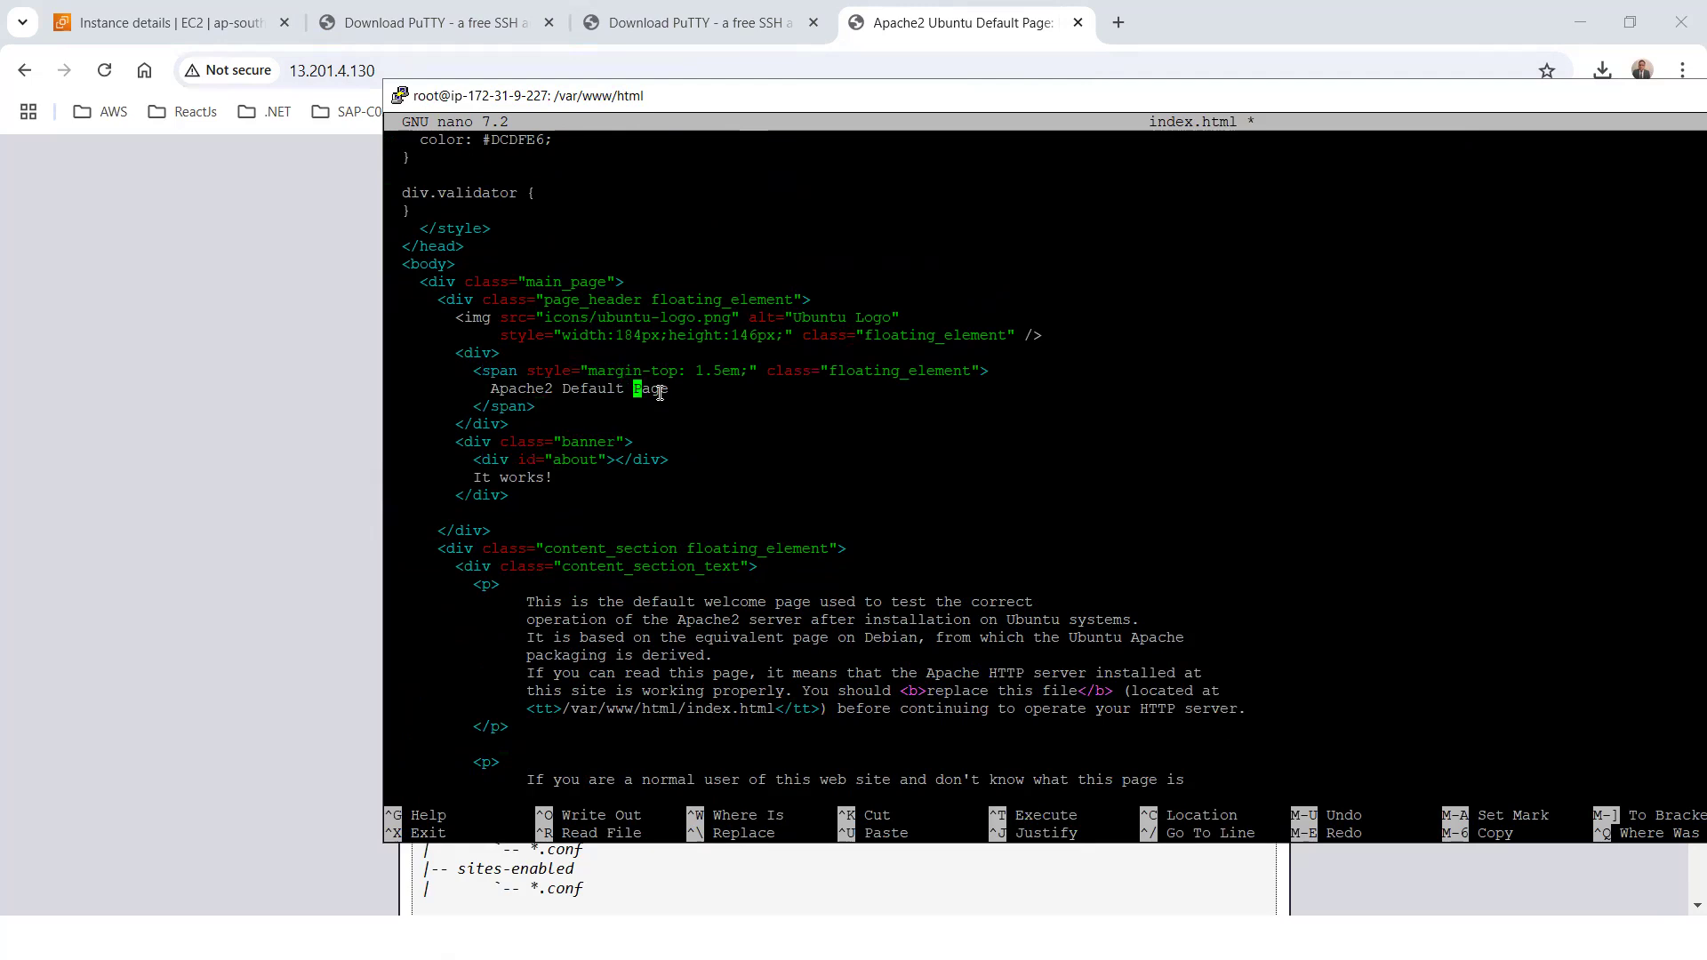
key(BackSpace)
key(BackSpace)
key(BackSpace)
key(BackSpace)
key(BackSpace)
key(BackSpace)
key(BackSpace)
key(BackSpace)
key(BackSpace)
key(BackSpace)
key(BackSpace)
key(BackSpace)
key(BackSpace)
key(BackSpace)
key(BackSpace)
key(BackSpace)
key(BackSpace)
key(BackSpace)
key(BackSpace)
key(BackSpace)
key(BackSpace)
text(Welcome to my Demo Page)
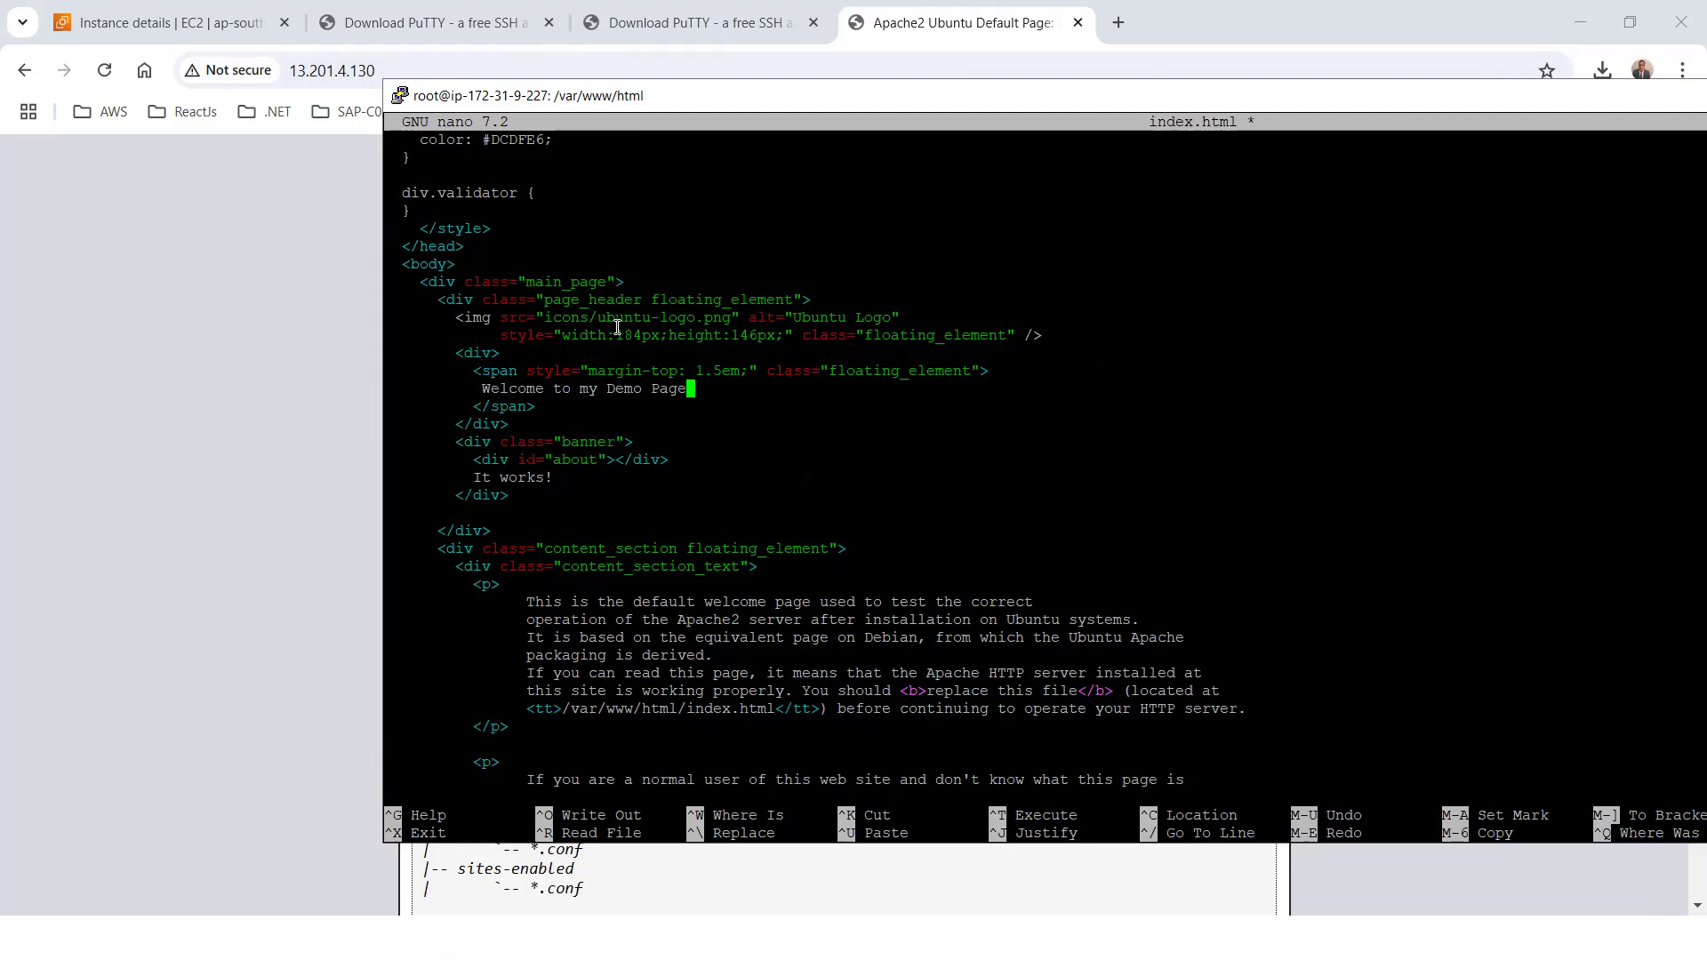
Exit nano, saving the changes under the same file name, index.html
key(ctrl+x)
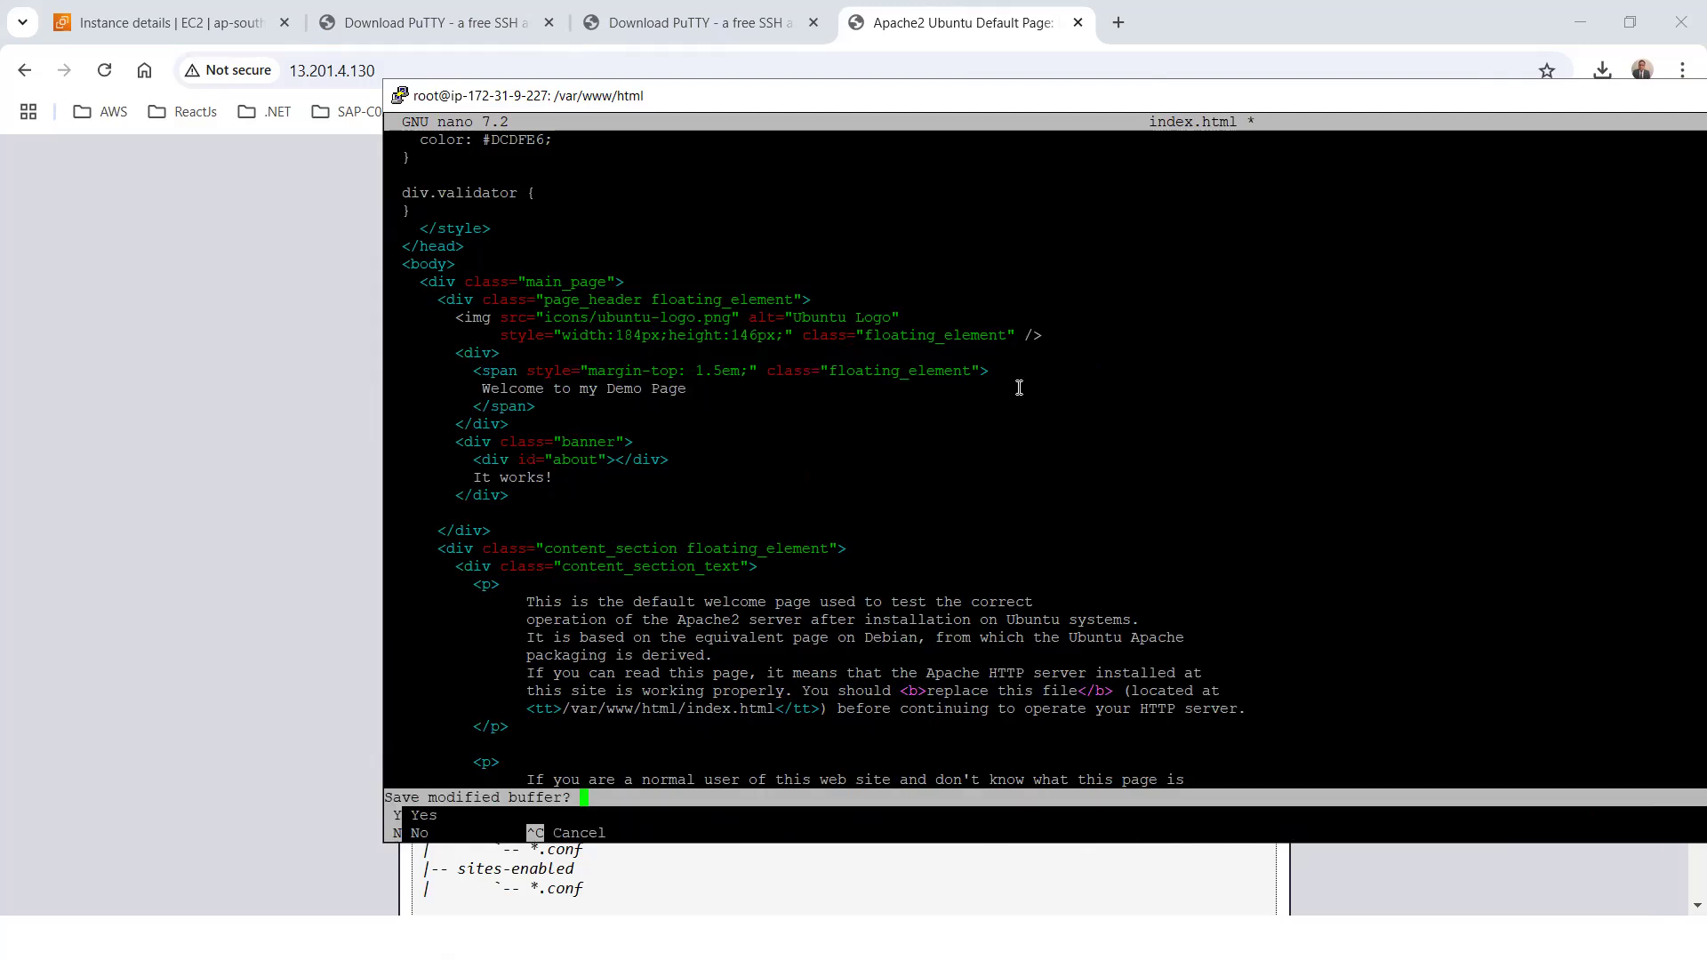
key(y)
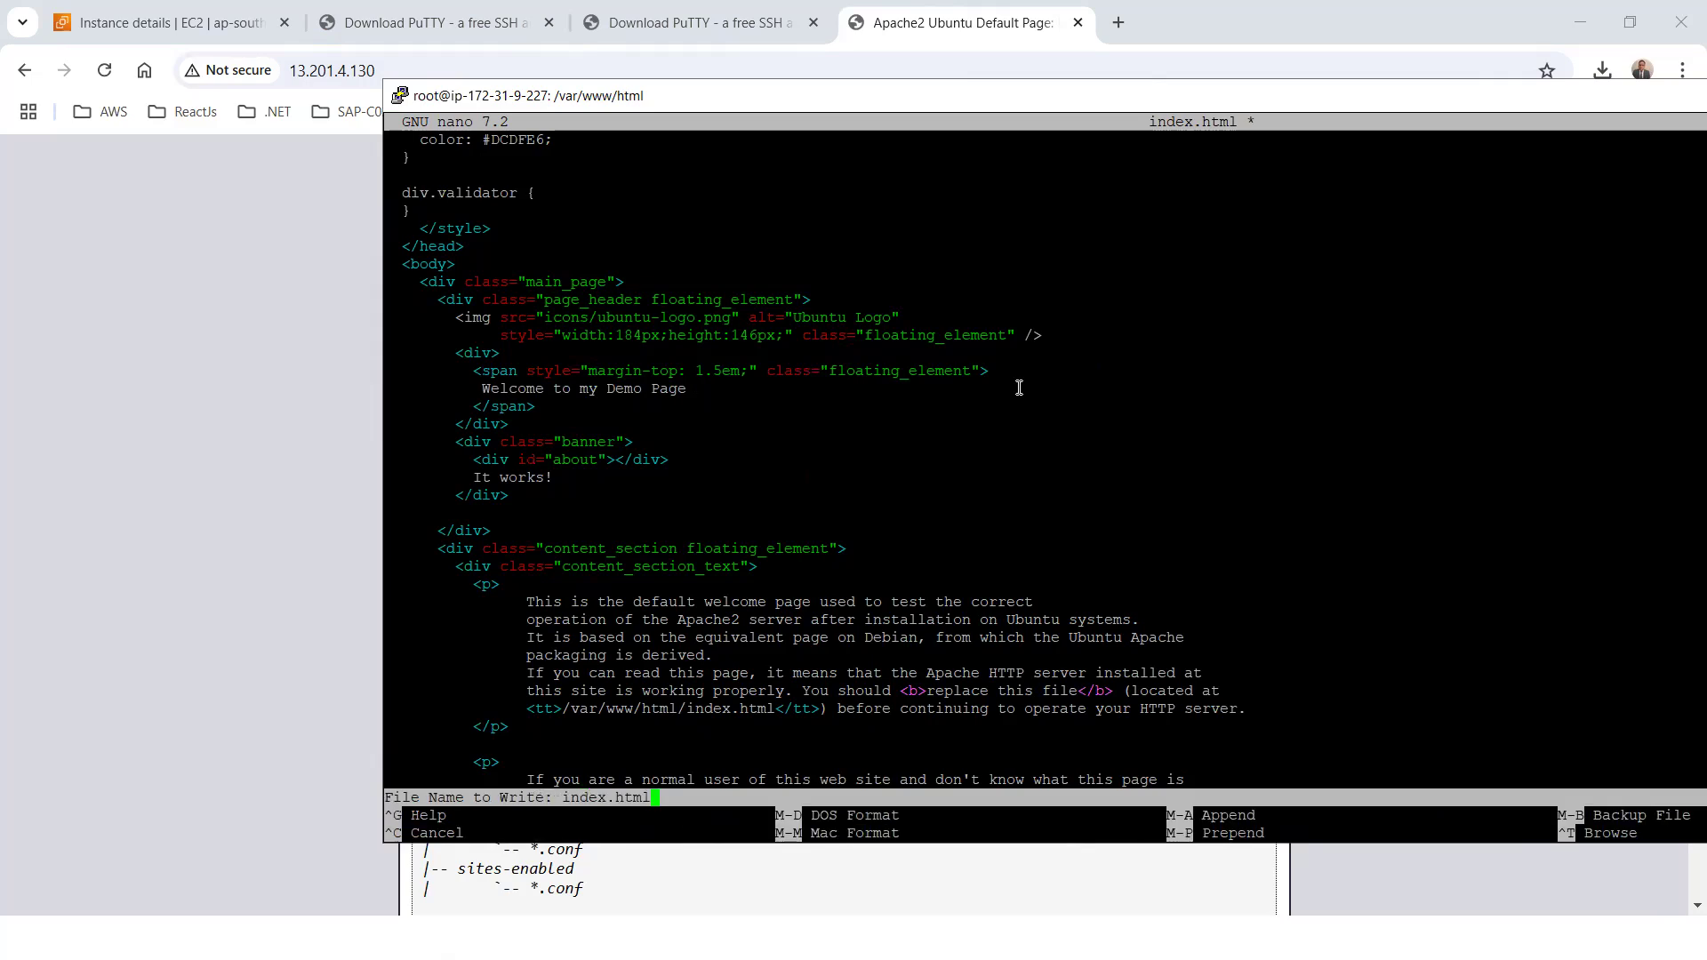
key(Return)
Go back up from /var/www/html to the root directory and clear the terminal
text(cd ..)
key(Return)
text(cd ..)
key(Return)
text(cd ..)
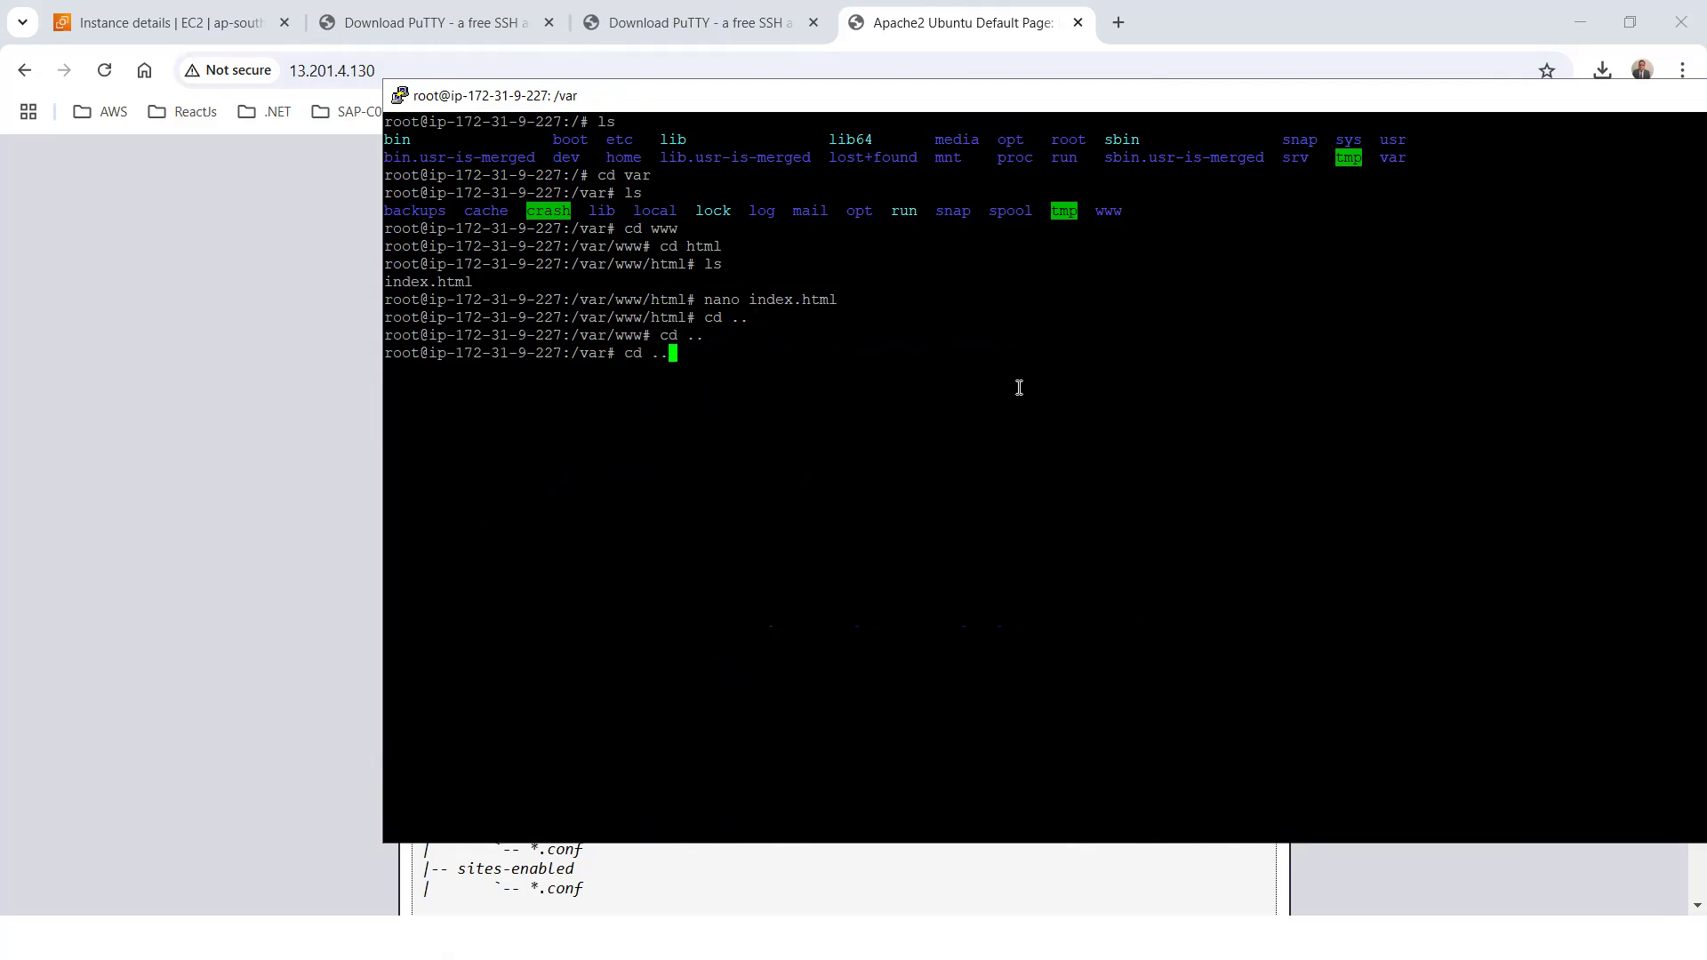
key(Return)
text(clear)
key(Return)
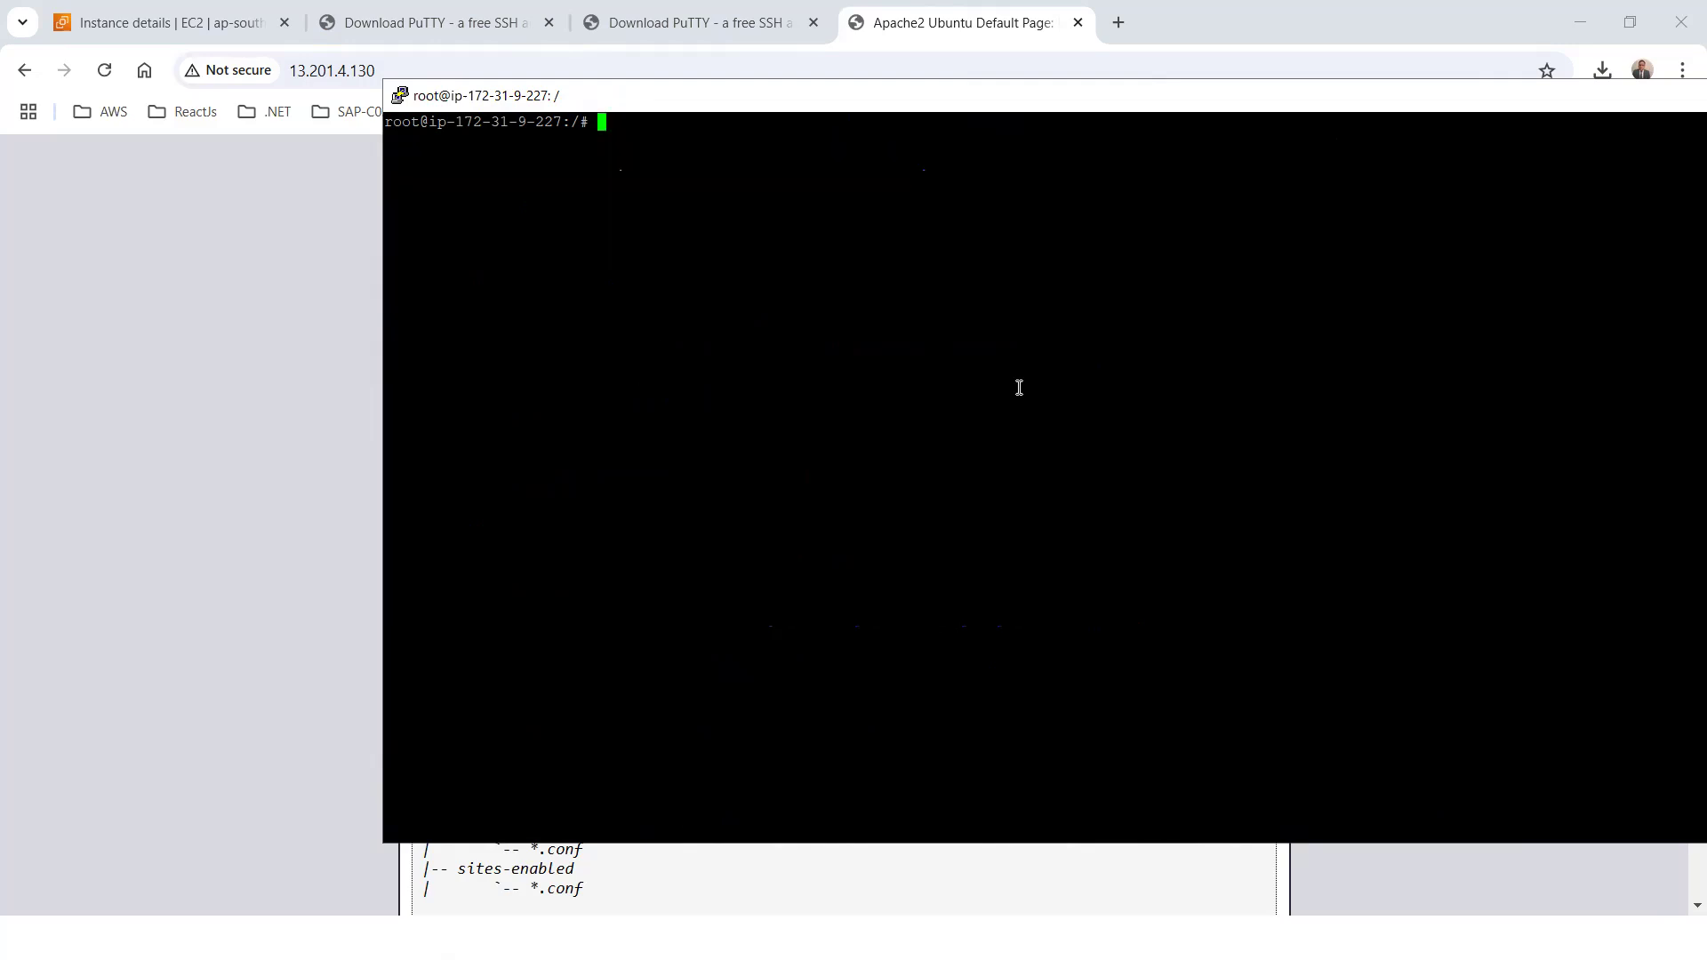
Switch to Chrome, reload the page served from the instance's public address and look over its content
click(263, 244)
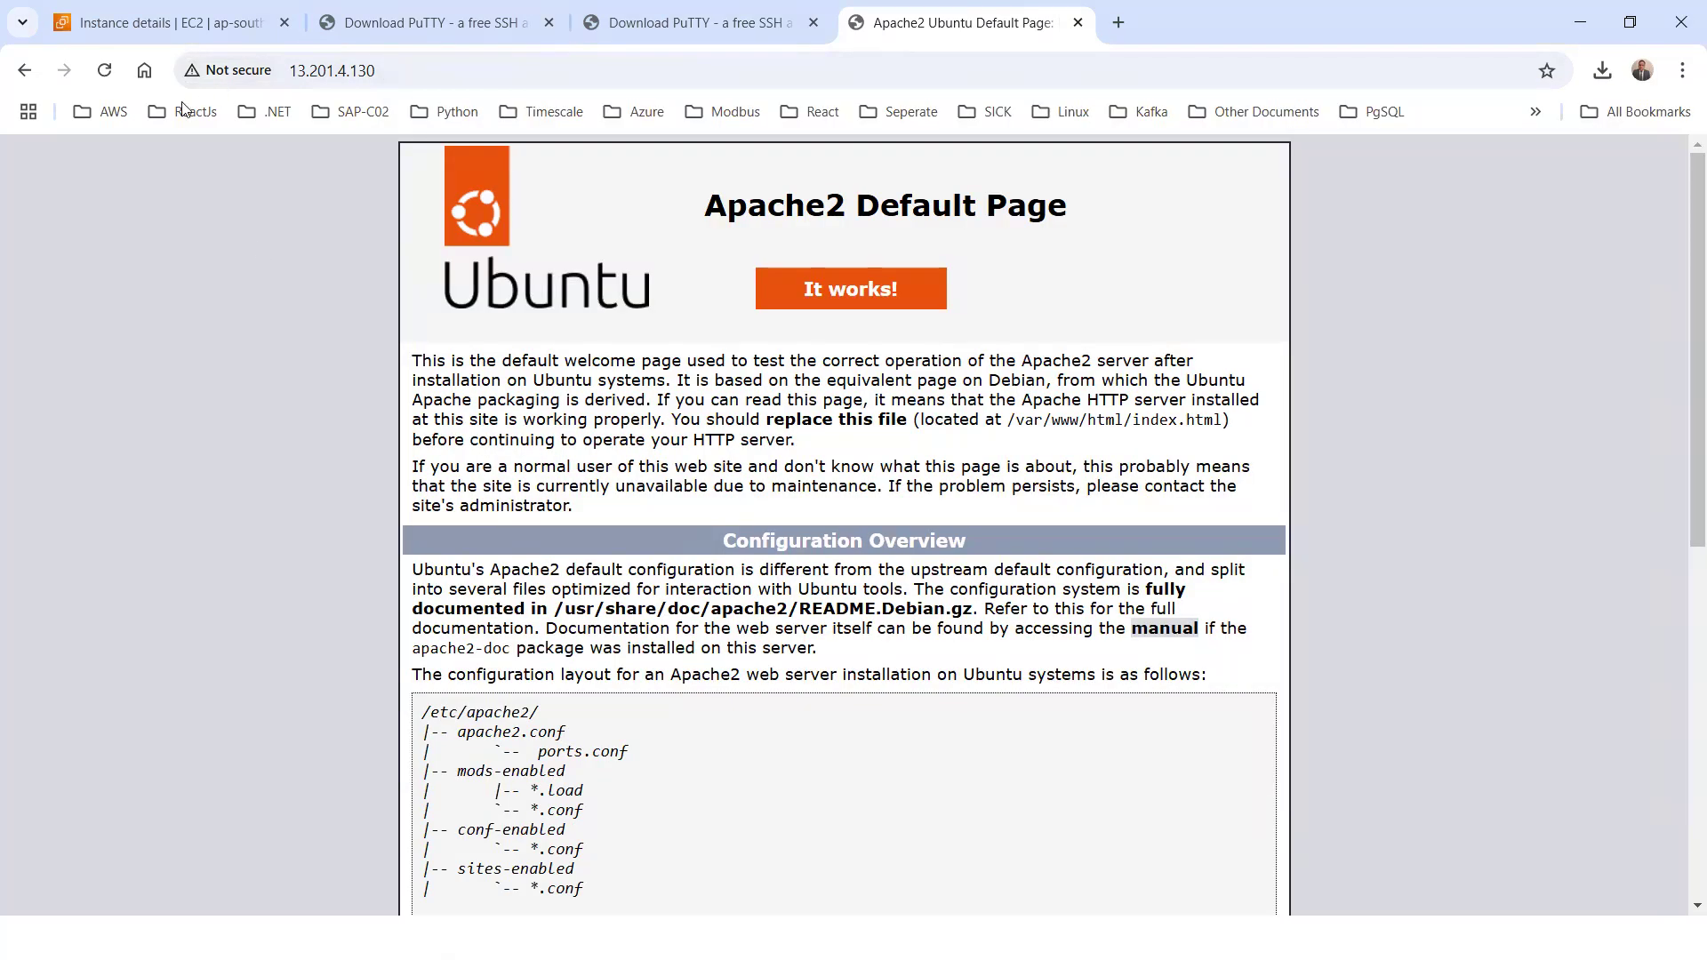
click(105, 71)
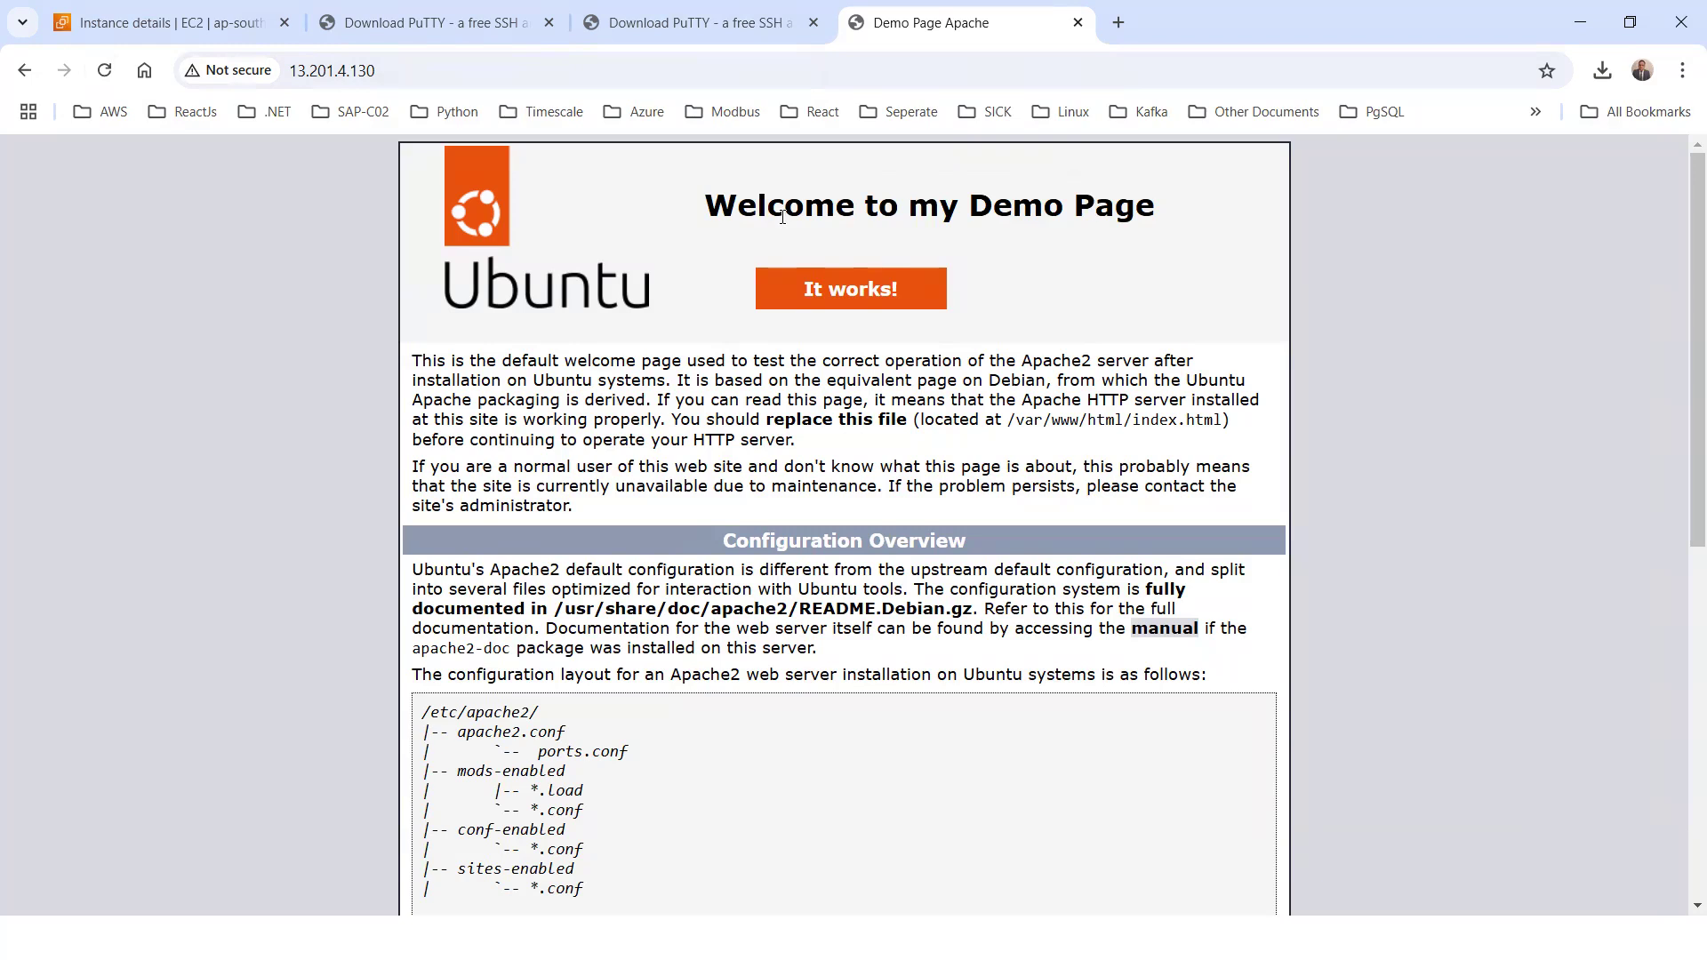
scroll(1122, 302, down, 3)
scroll(1107, 298, up, 3)
Switch to the ThumbnailPPT presentation in PowerPoint
key(alt+Tab)
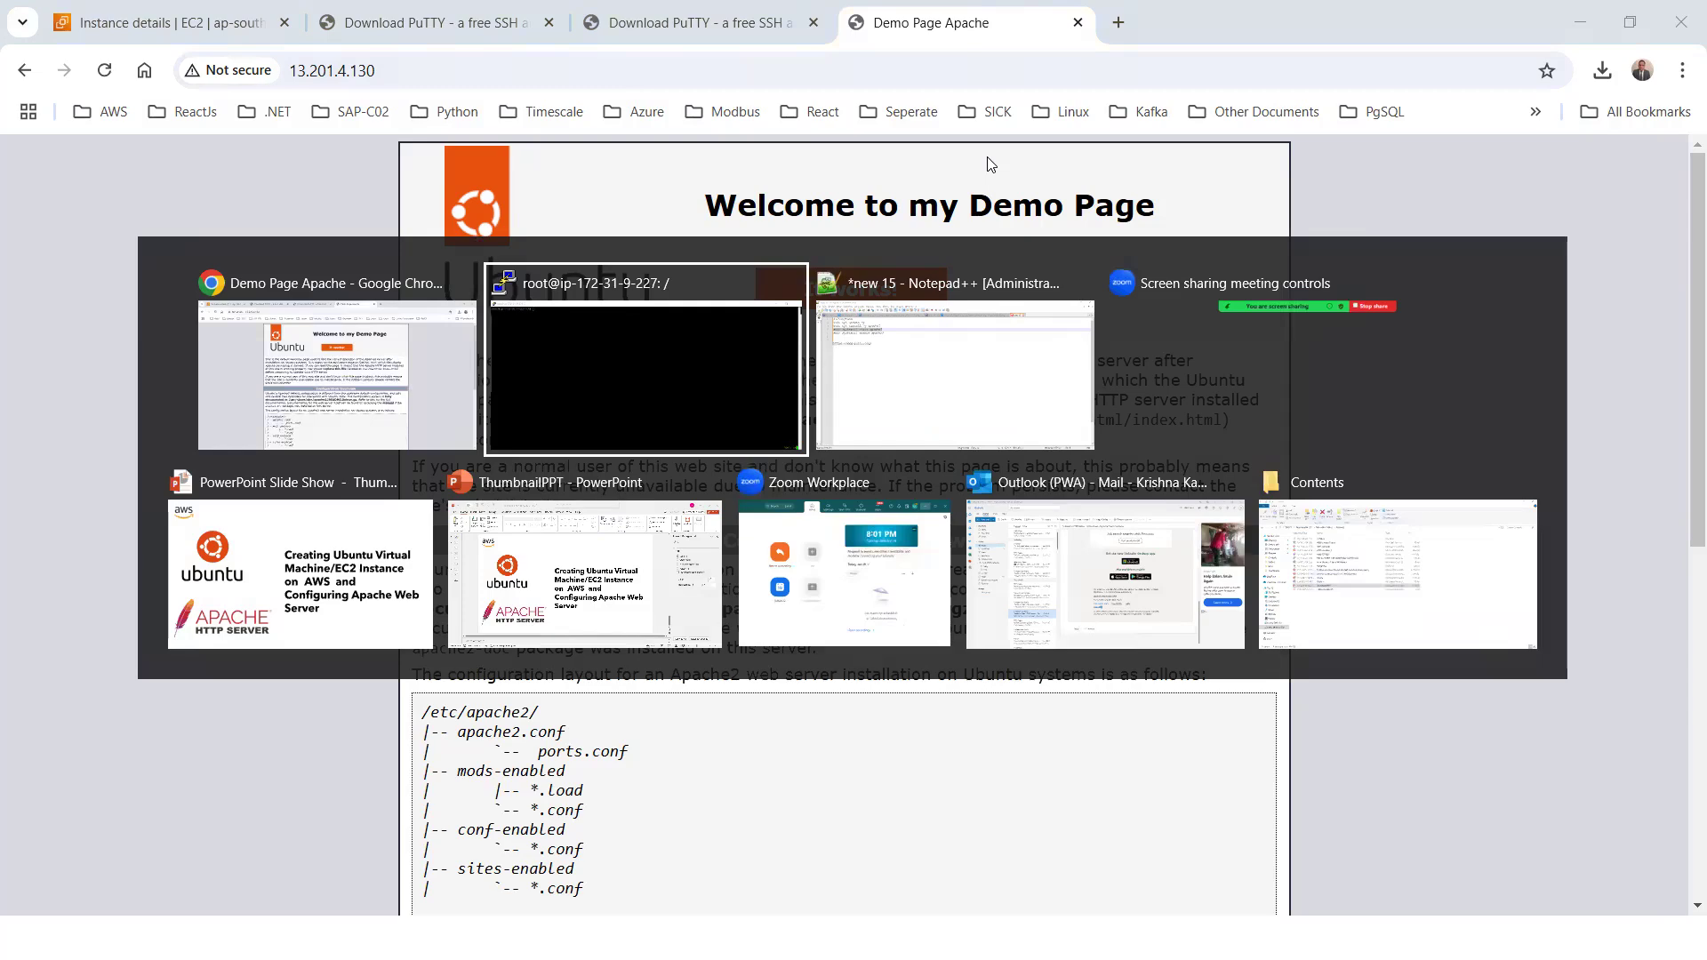
click(626, 553)
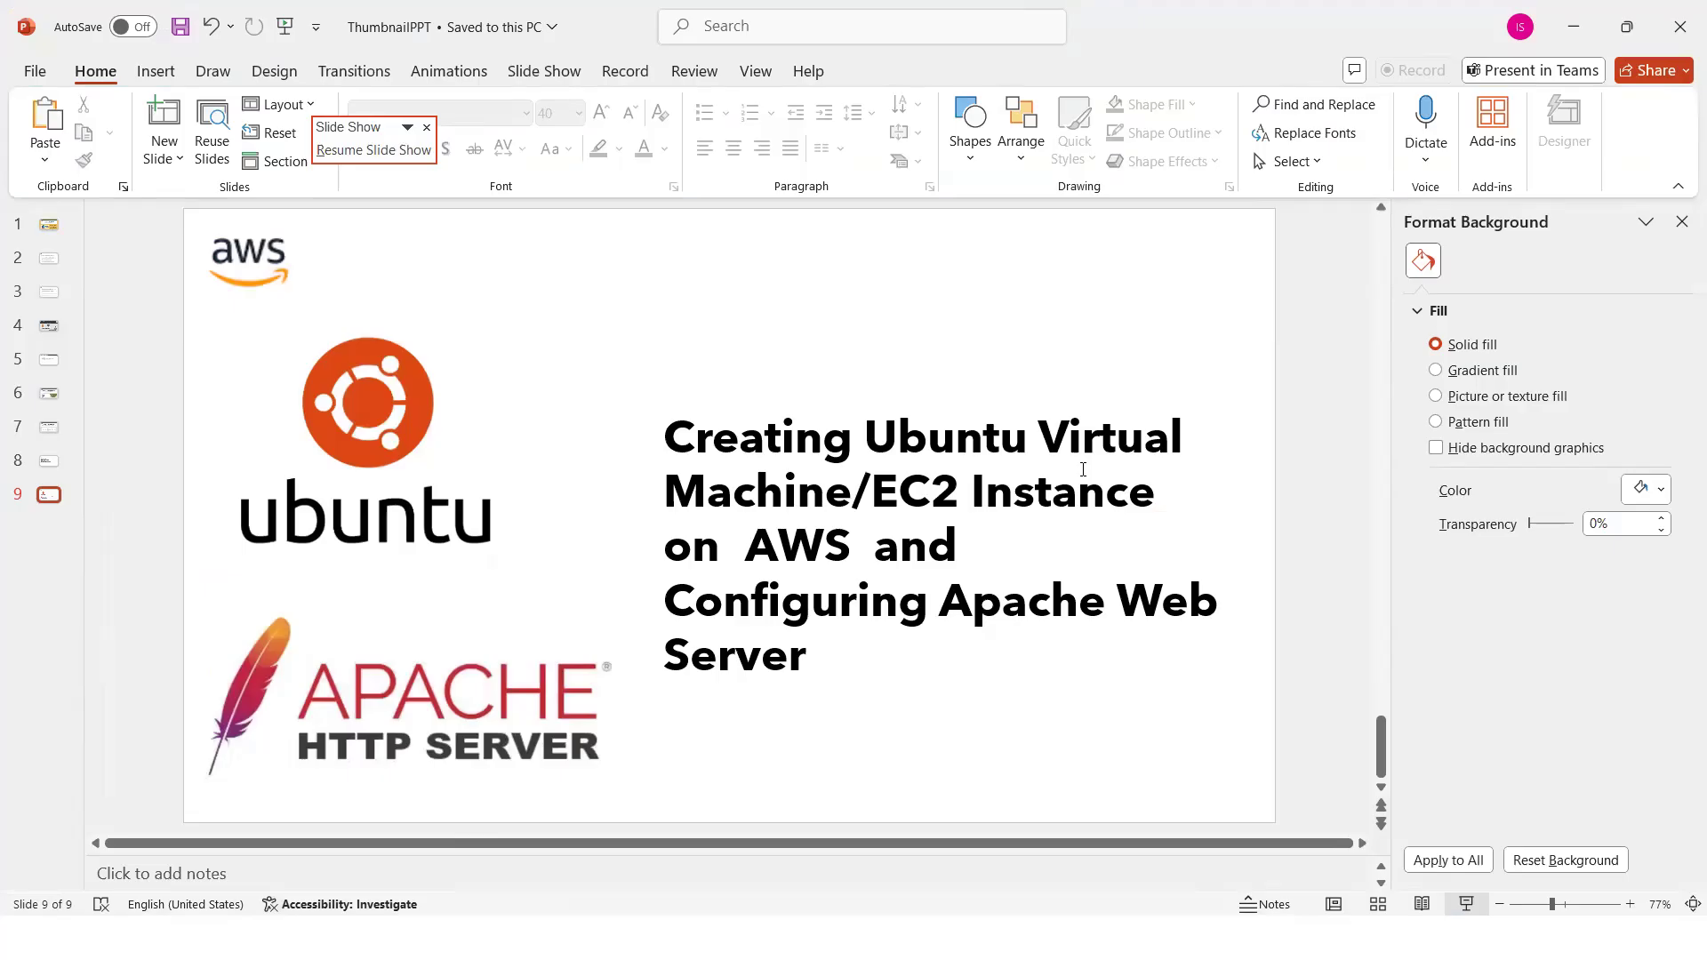